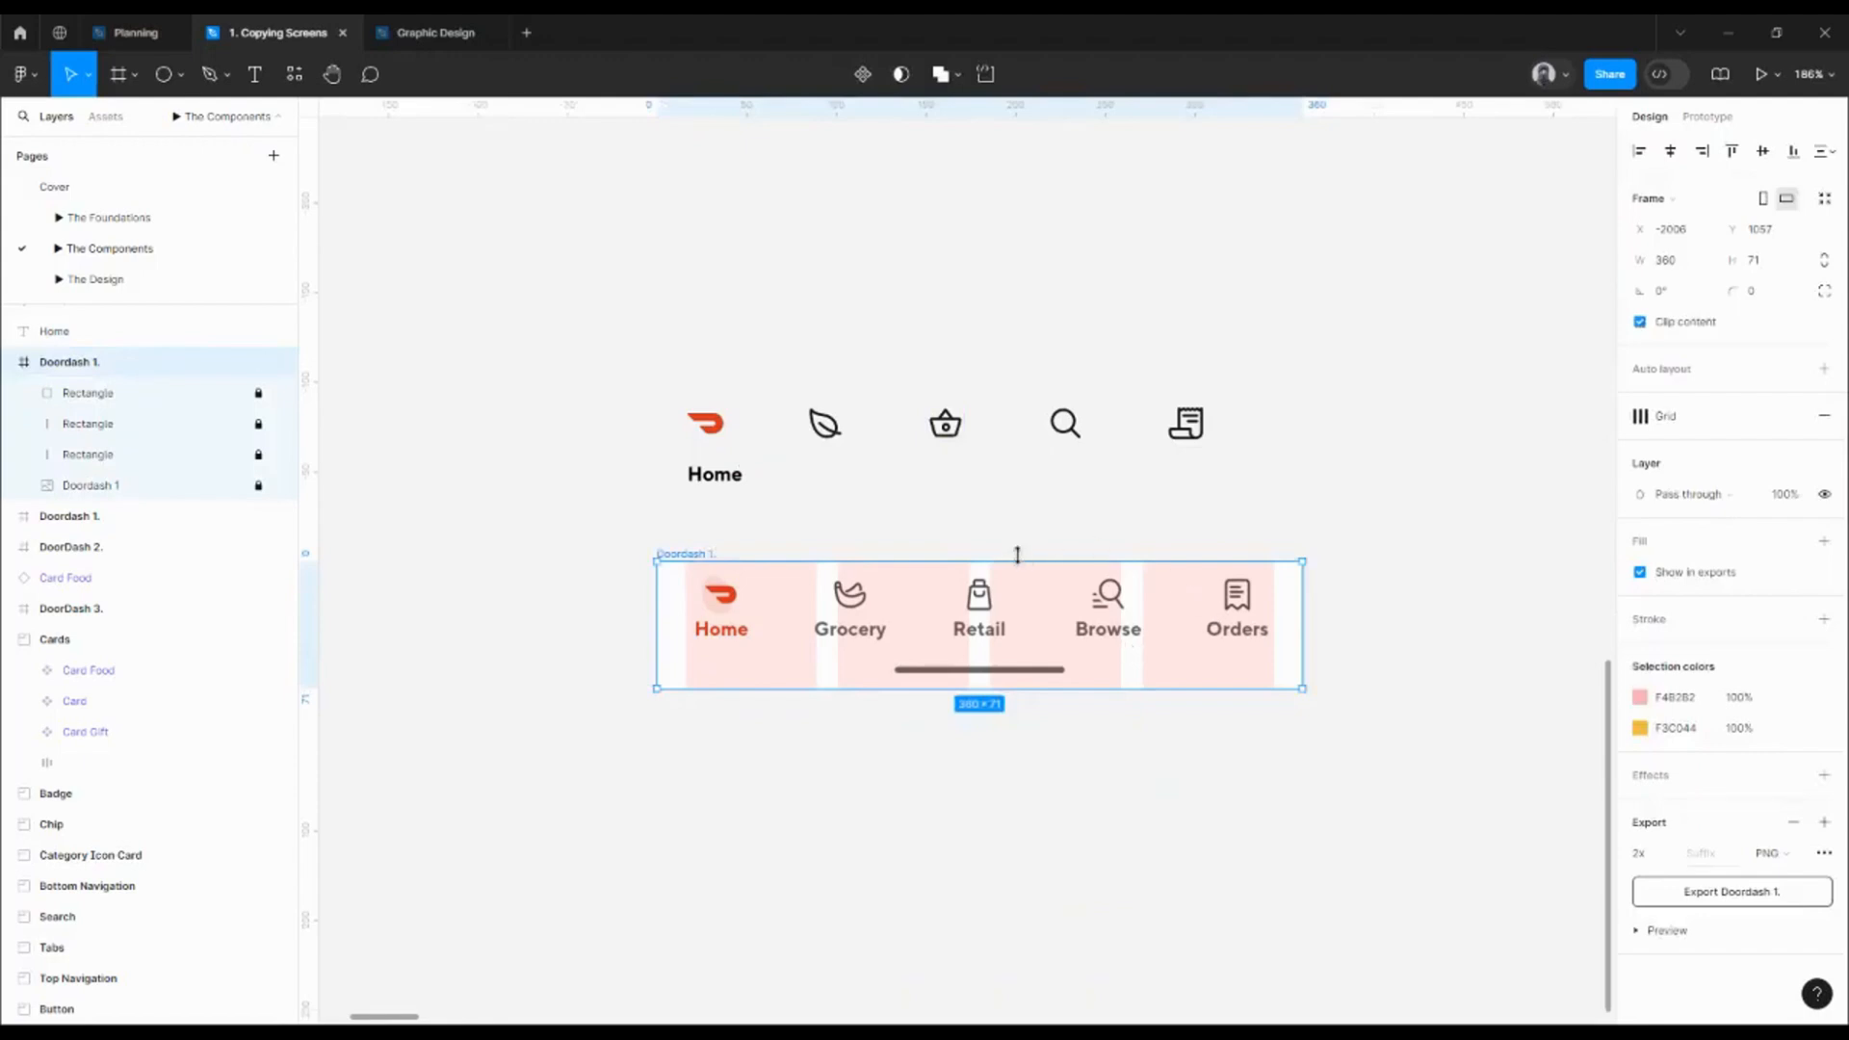
Extend the selected Doordash 1 navigation reference frame upwards to a height of 74.
left_click_drag(1015, 544, 1030, 556)
left_click_drag(1167, 531, 1155, 545)
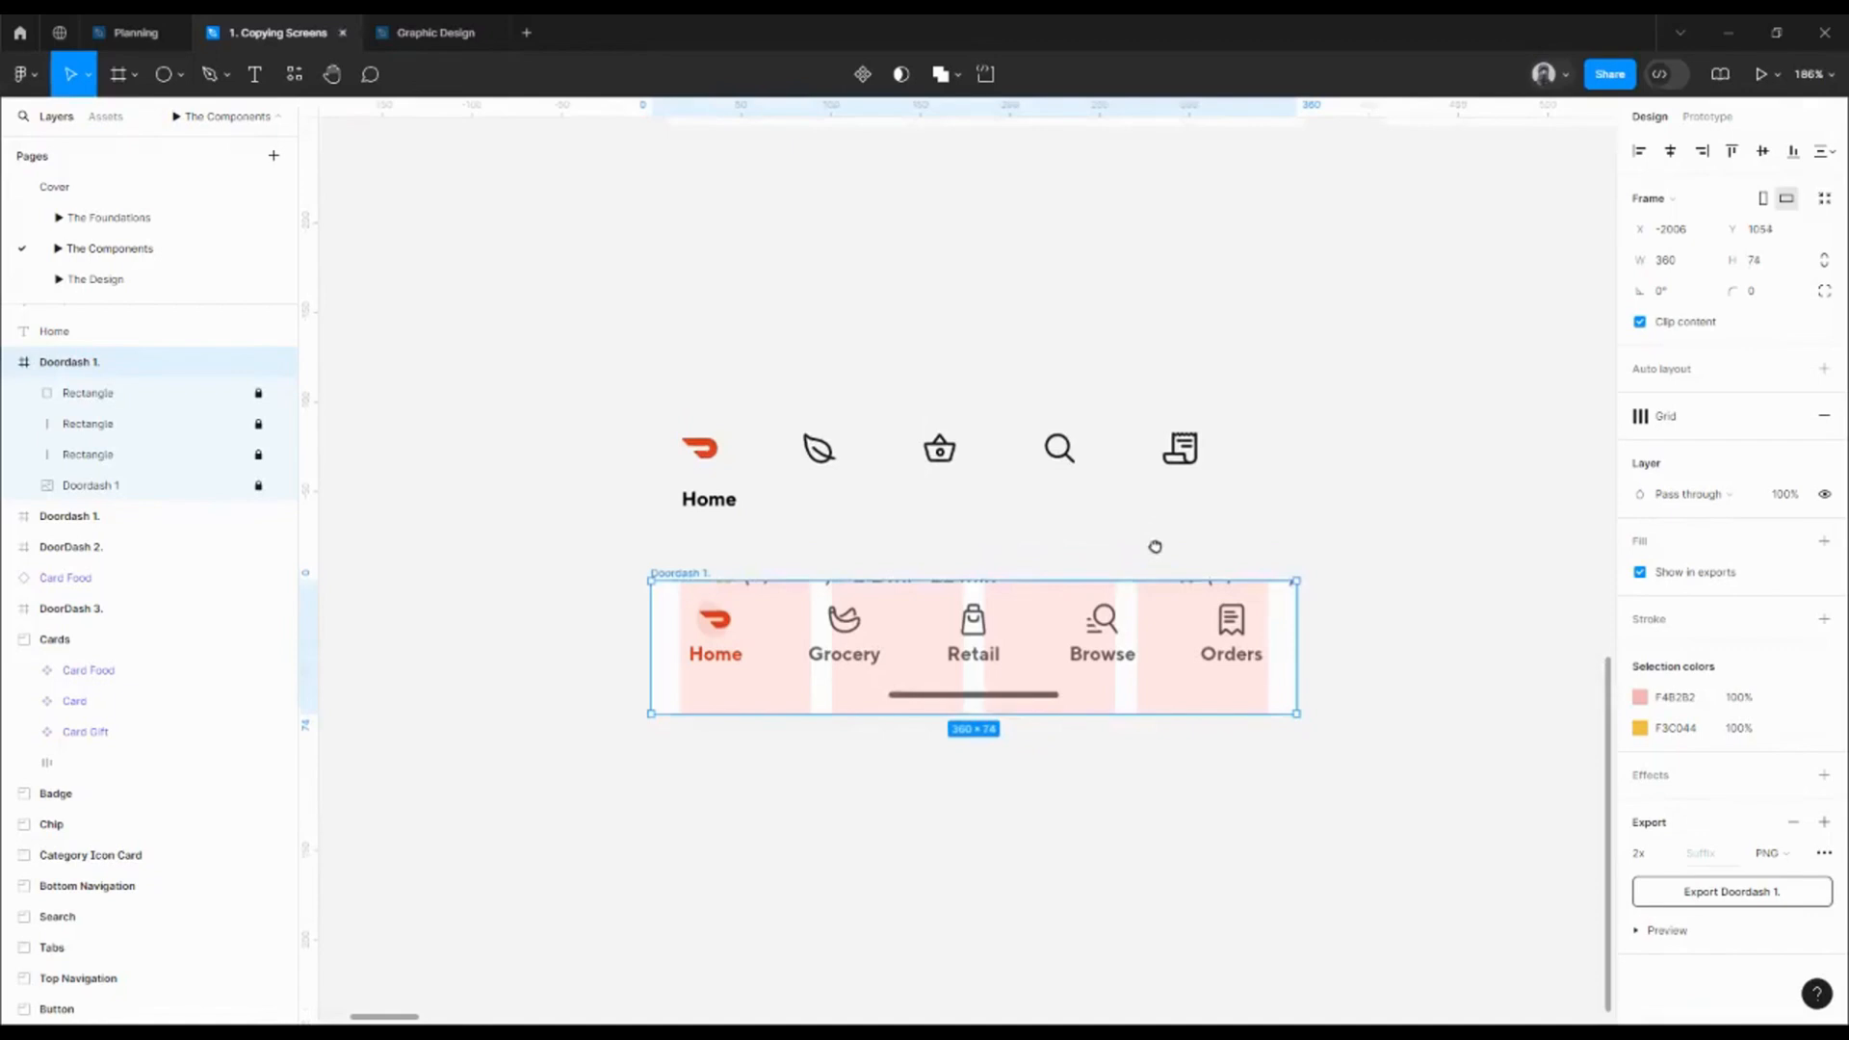
left_click(1099, 549)
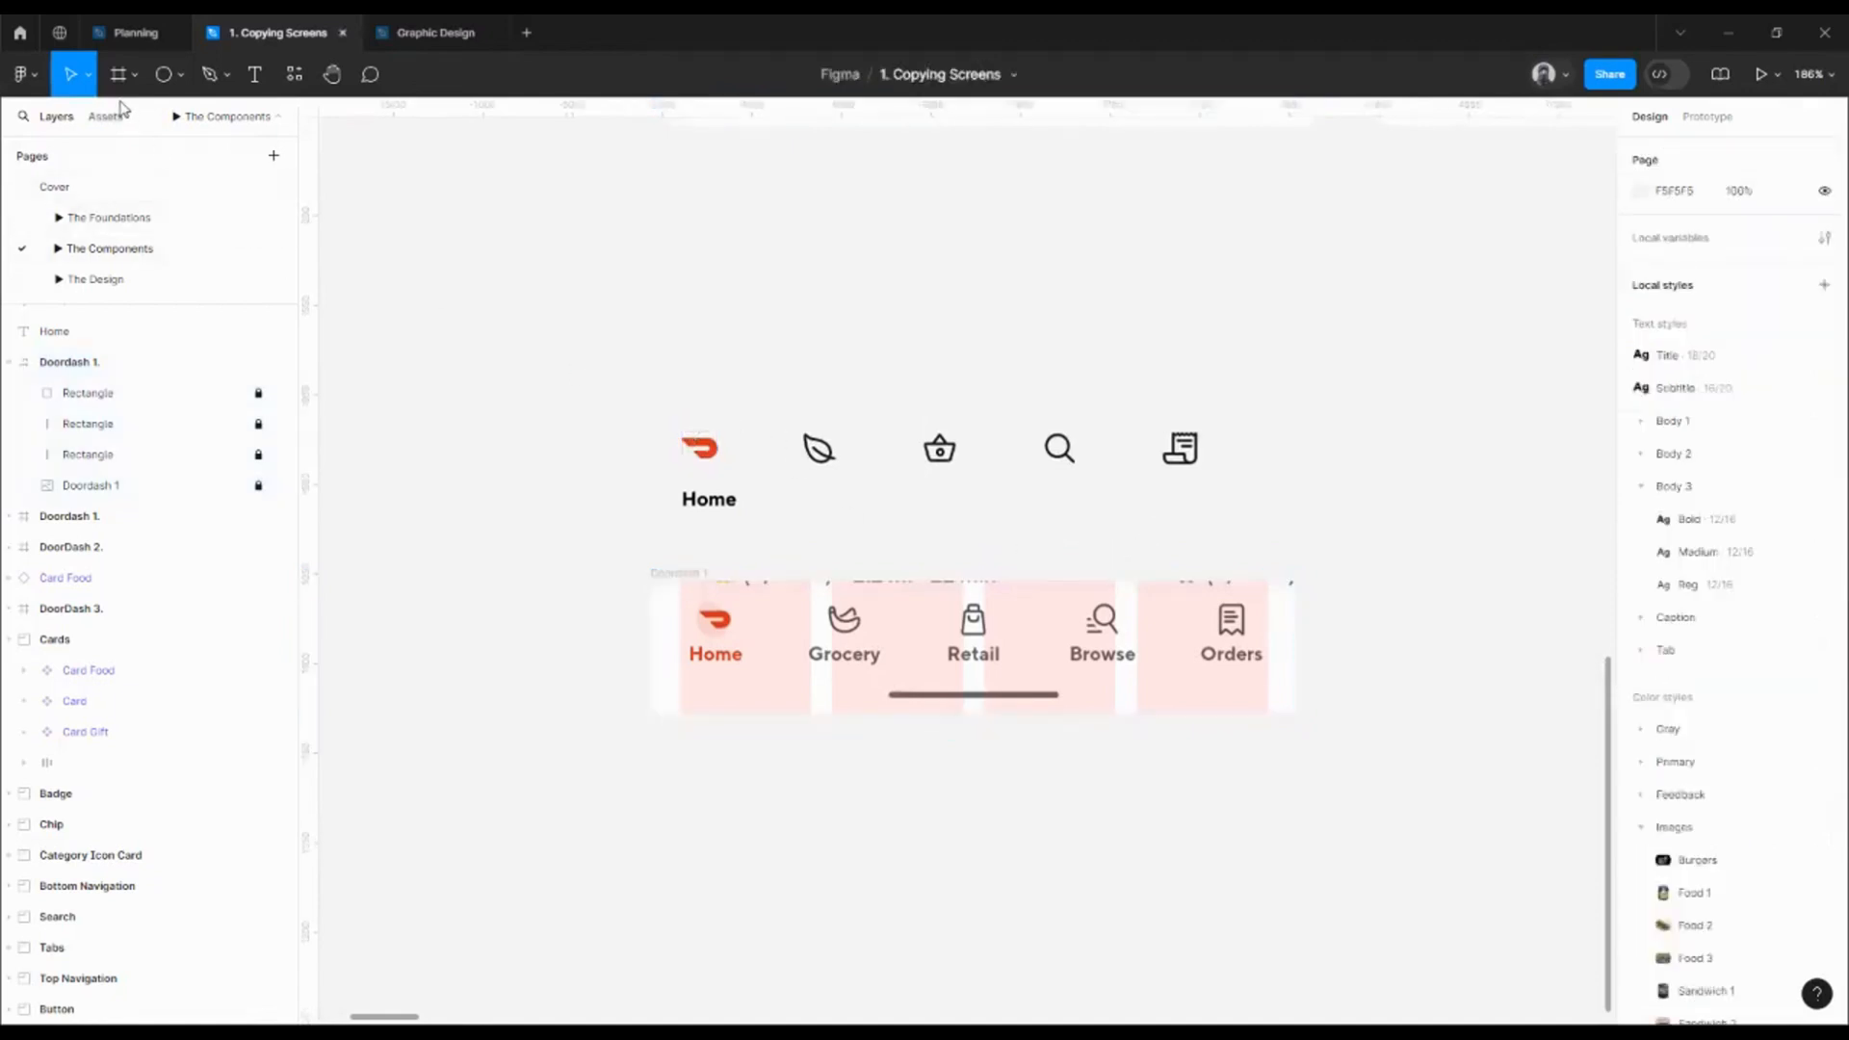
Rename the layer of the Home label below the icon row to Text.
left_click_drag(601, 414, 1233, 466)
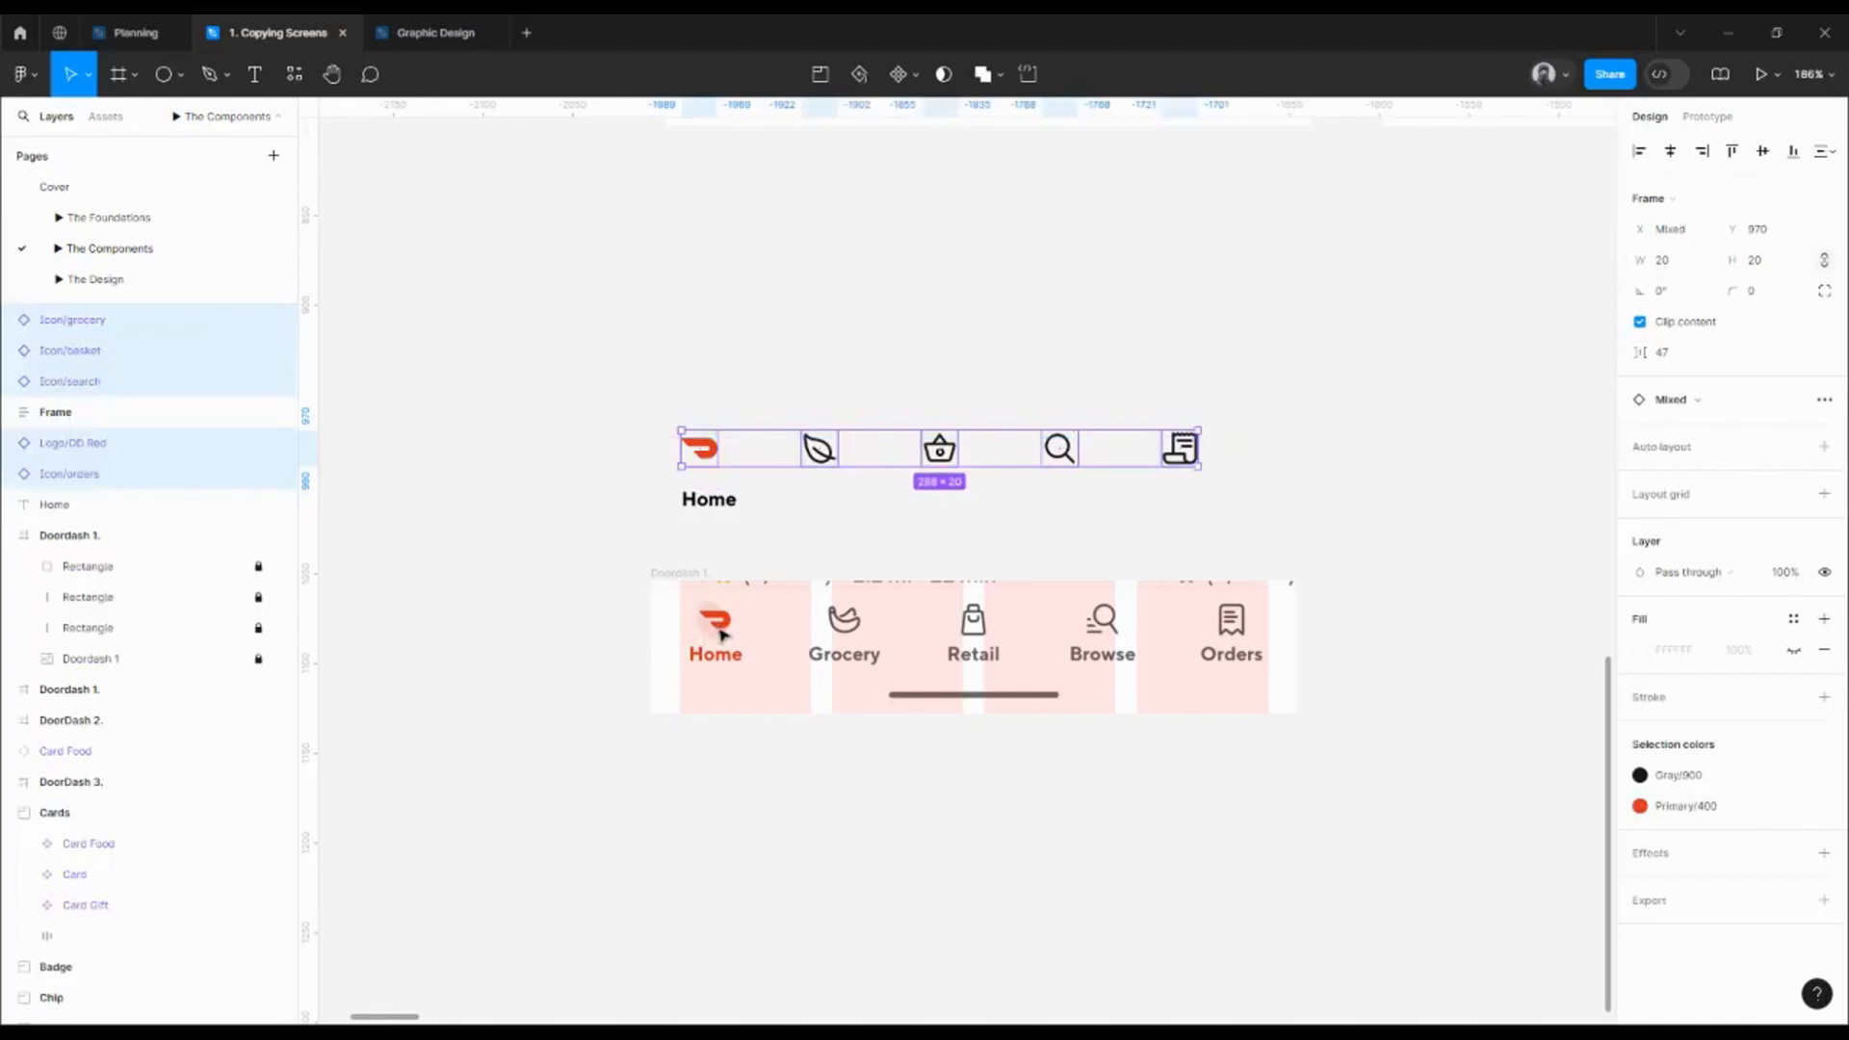
left_click(716, 502)
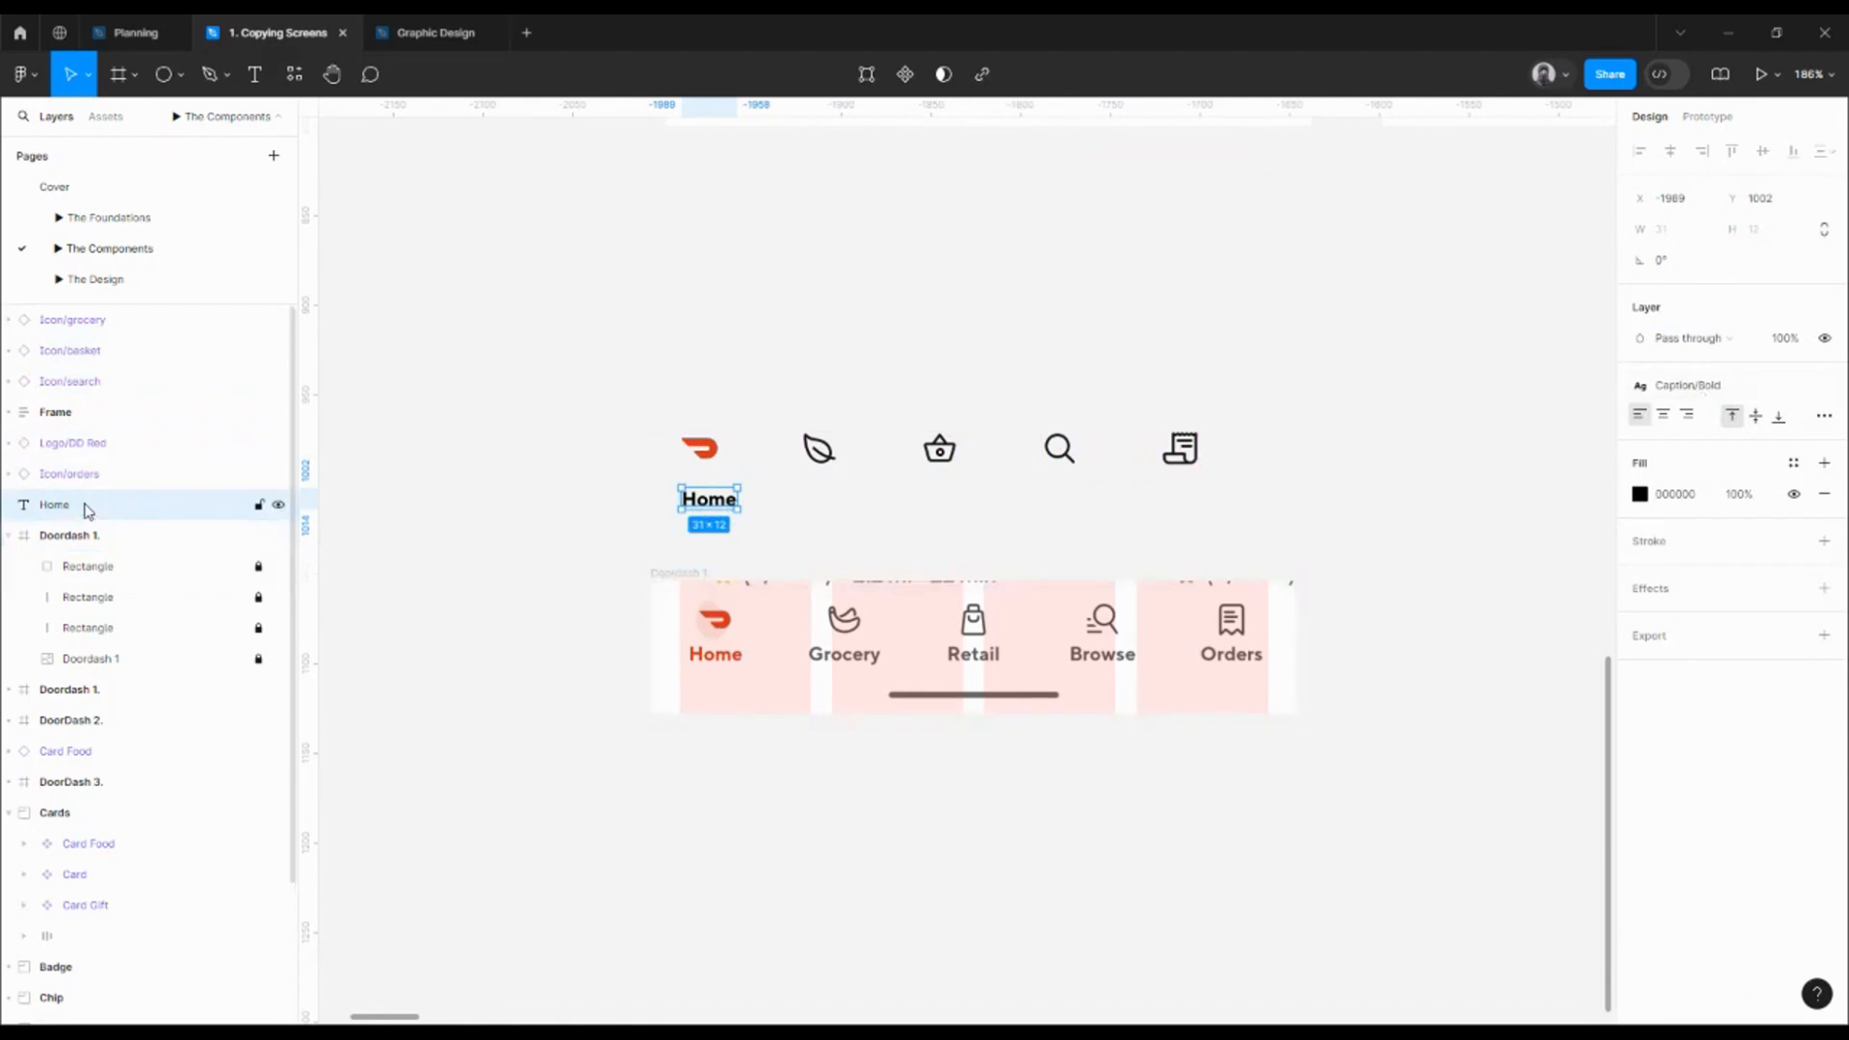
double_click(54, 504)
type("I")
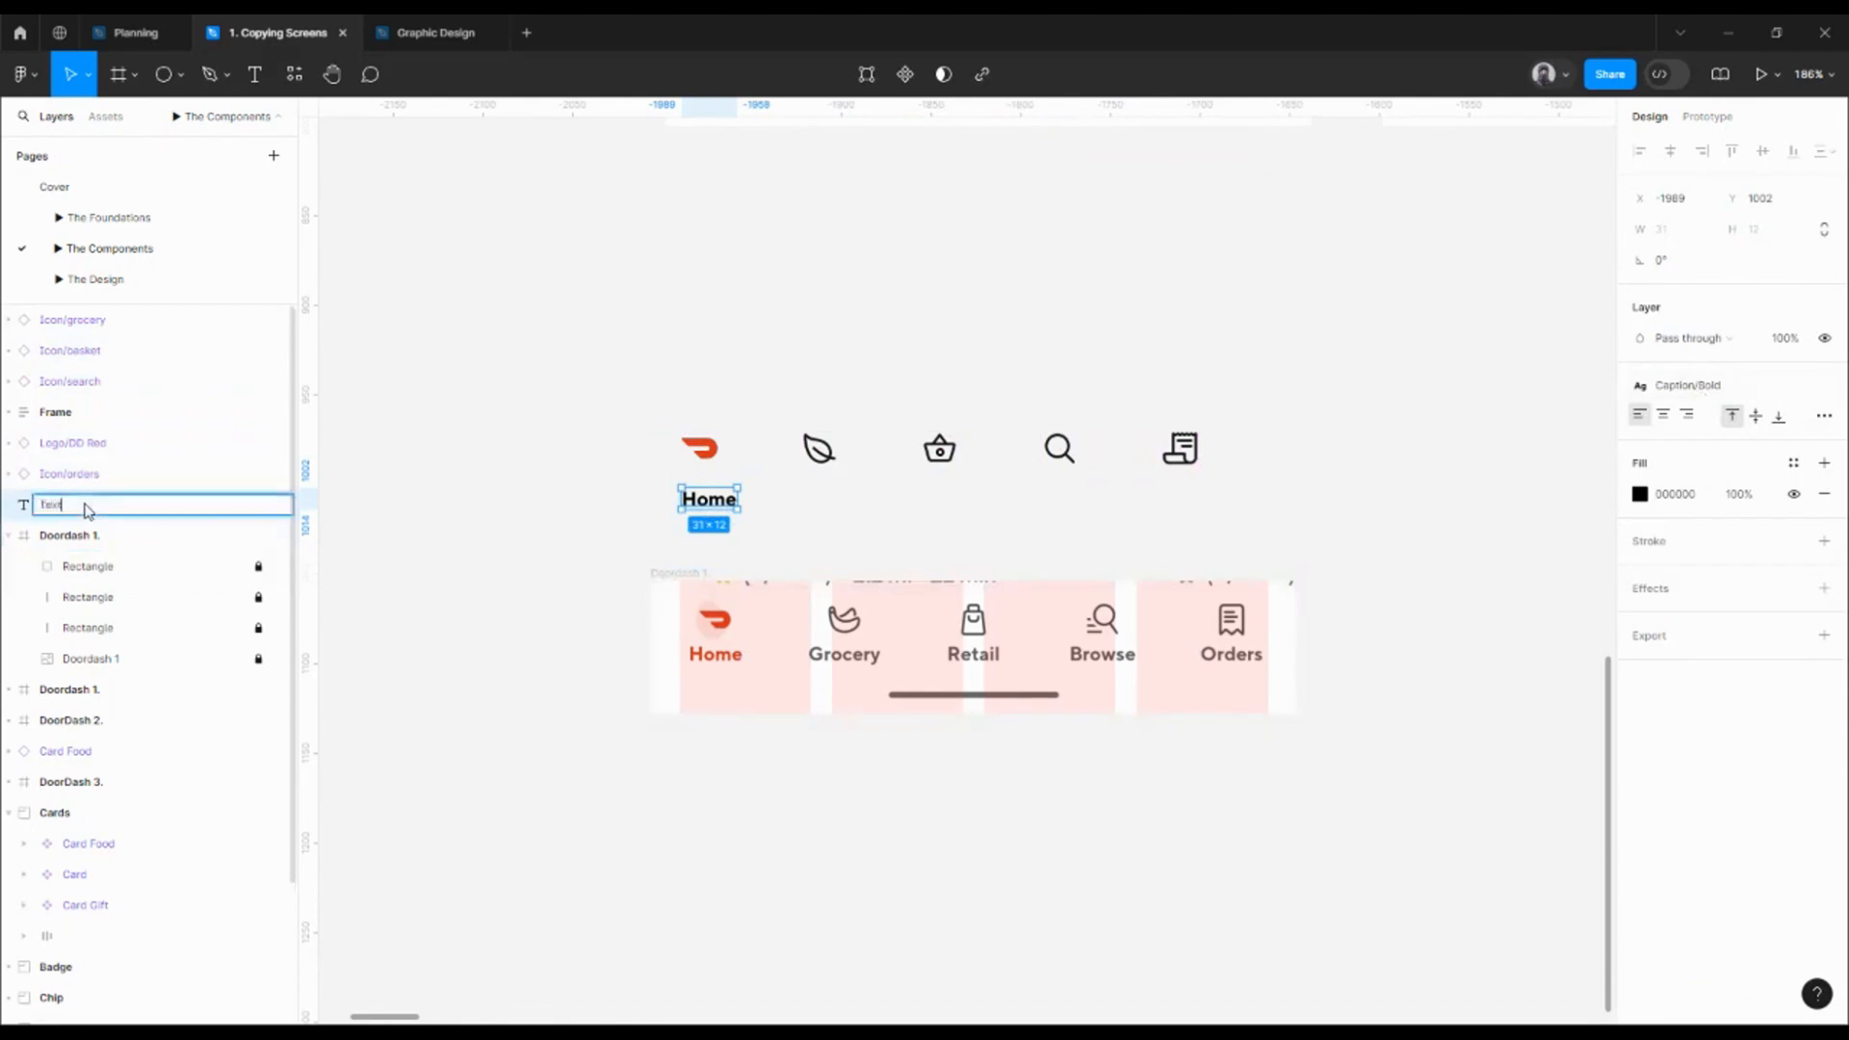
type("ext")
key("Return")
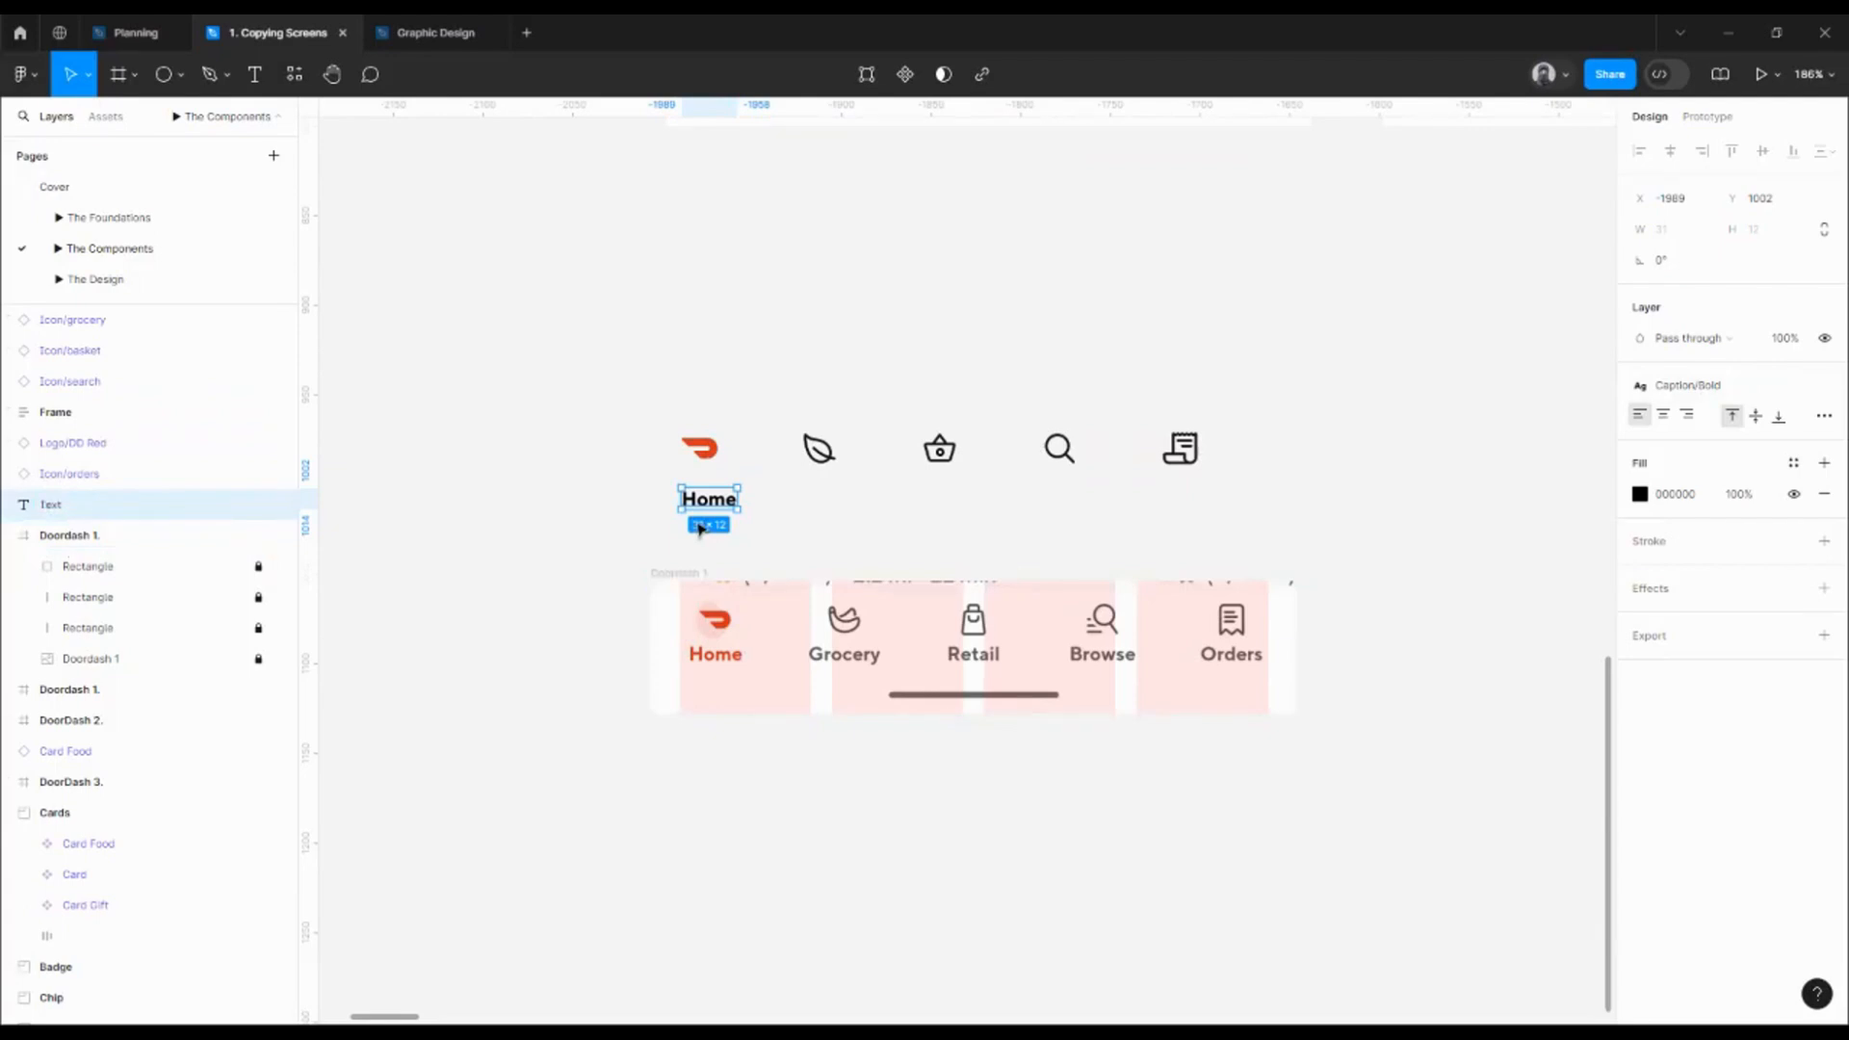
Move the Home label closer to the red logo and centre it beneath it, at X -1993, Y 998.
scroll(694, 505, "up", 5)
left_click_drag(712, 497, 692, 478)
scroll(693, 478, "down", 3)
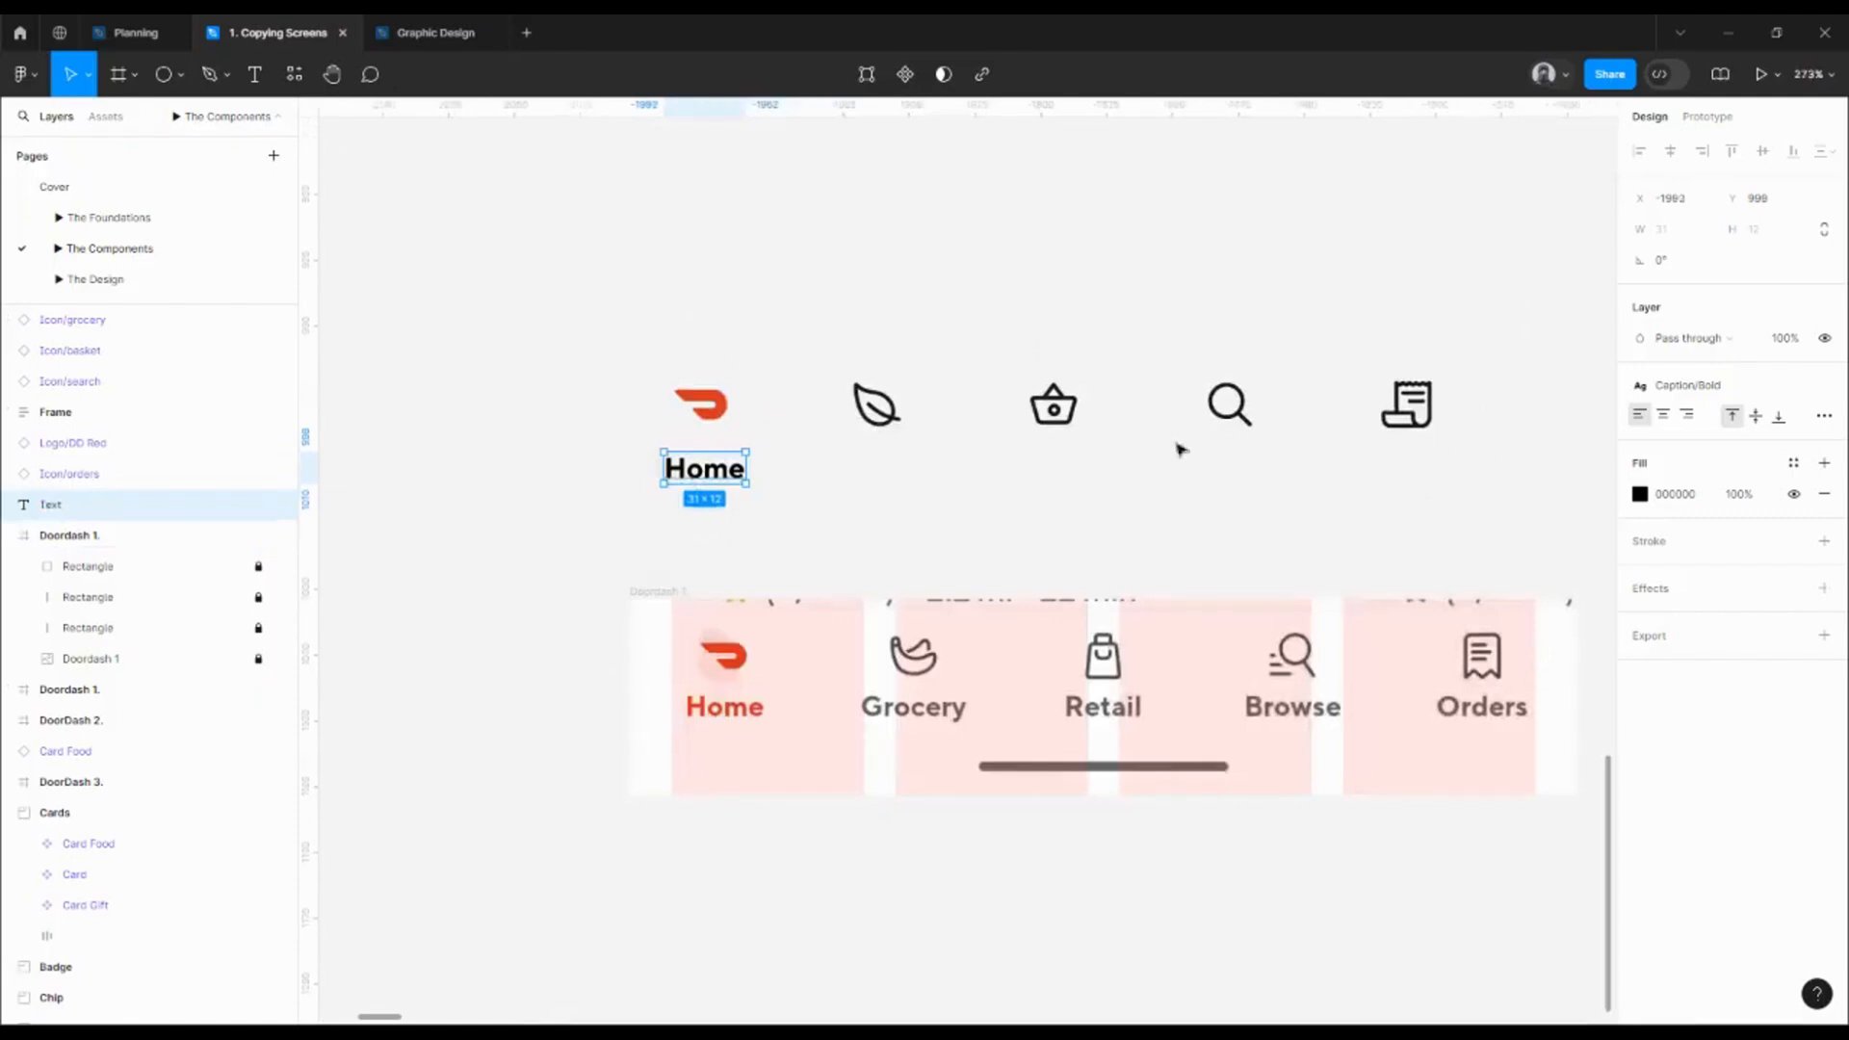
scroll(1050, 433, "down", 2)
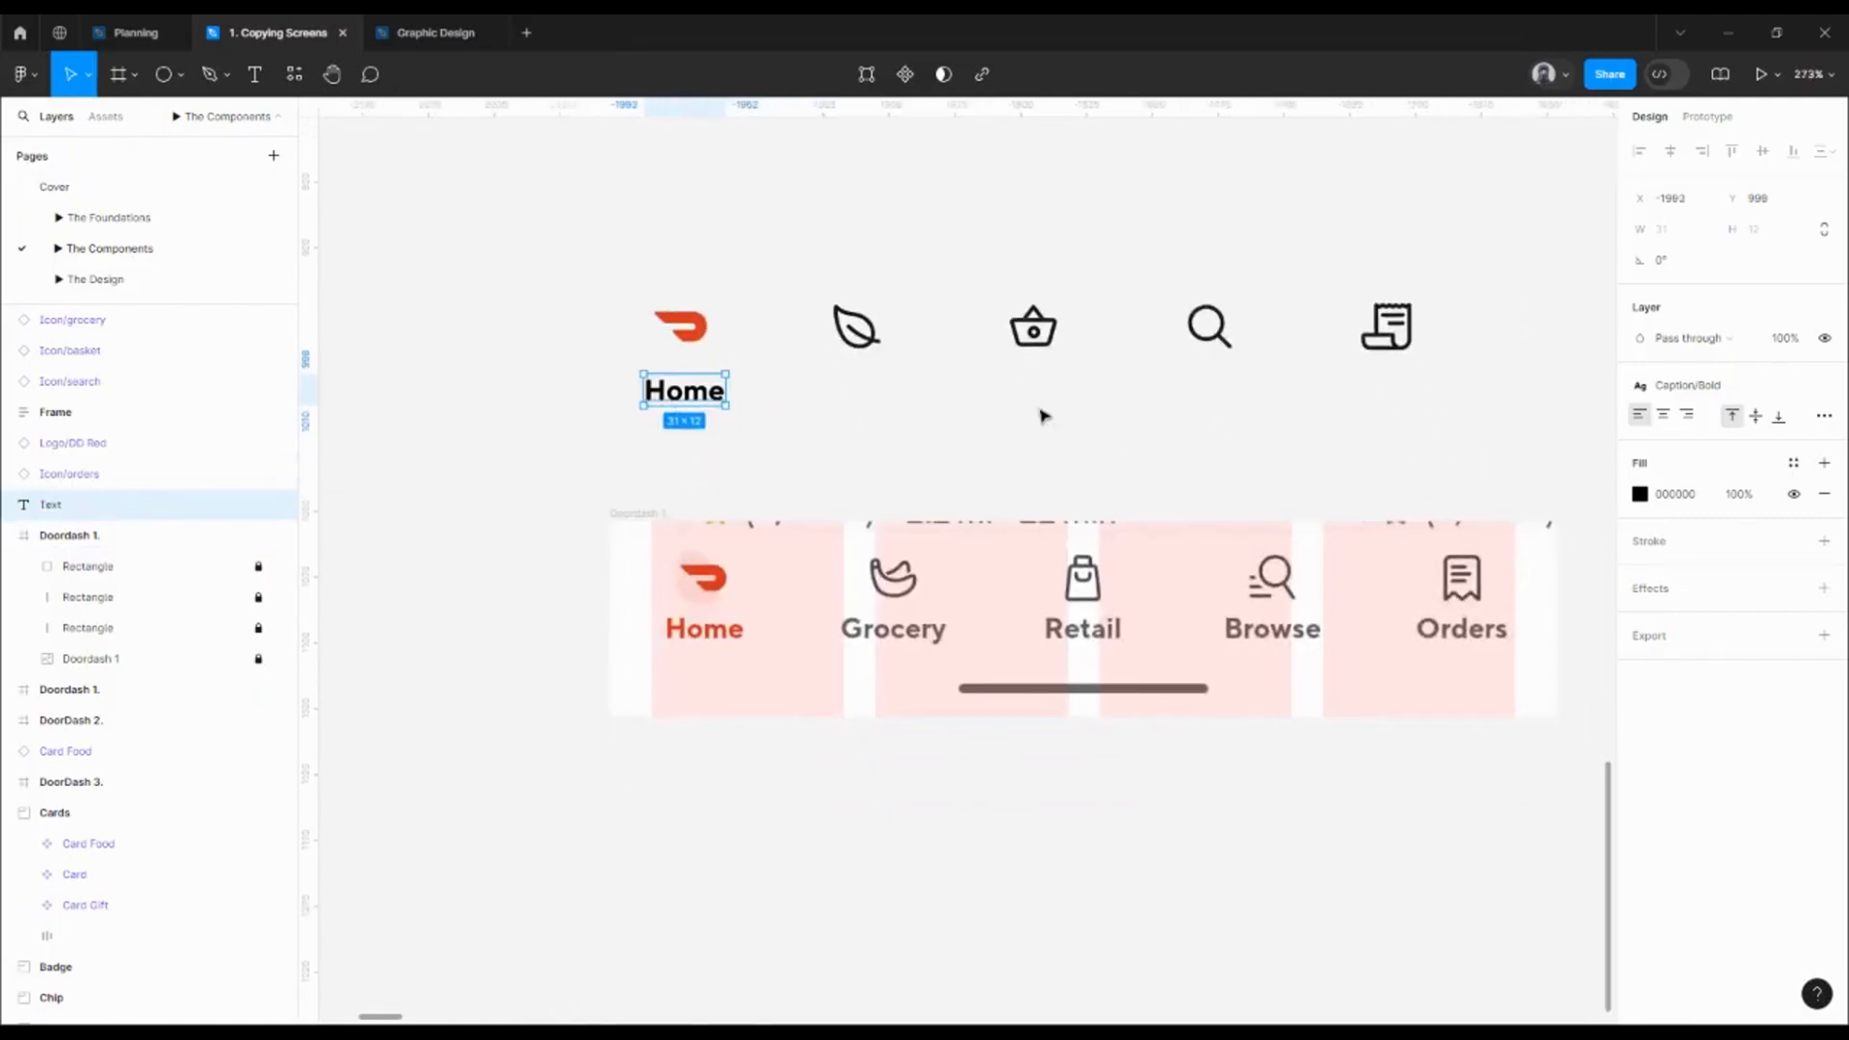
Place the red logo, grocery, basket, search and orders icons over the matching icons in the Doordash 1 navigation frame.
left_click_drag(680, 337, 706, 584)
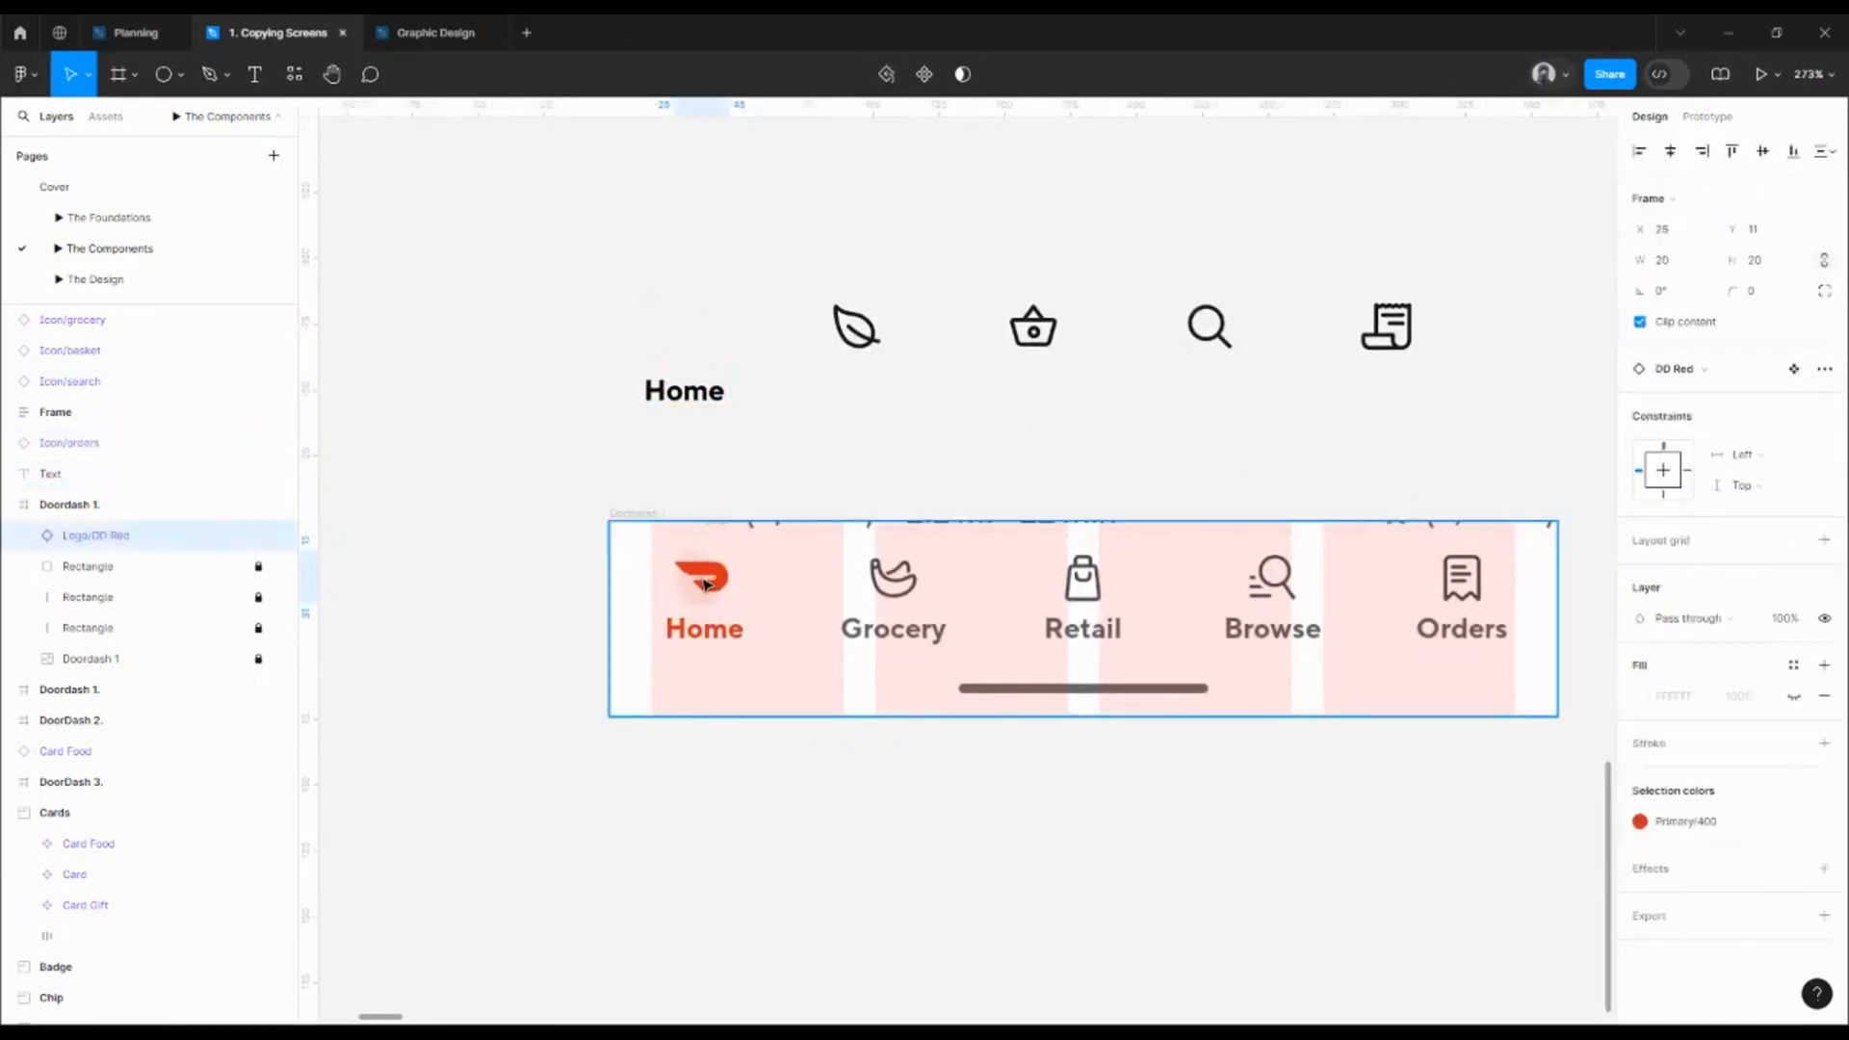
left_click_drag(854, 327, 890, 574)
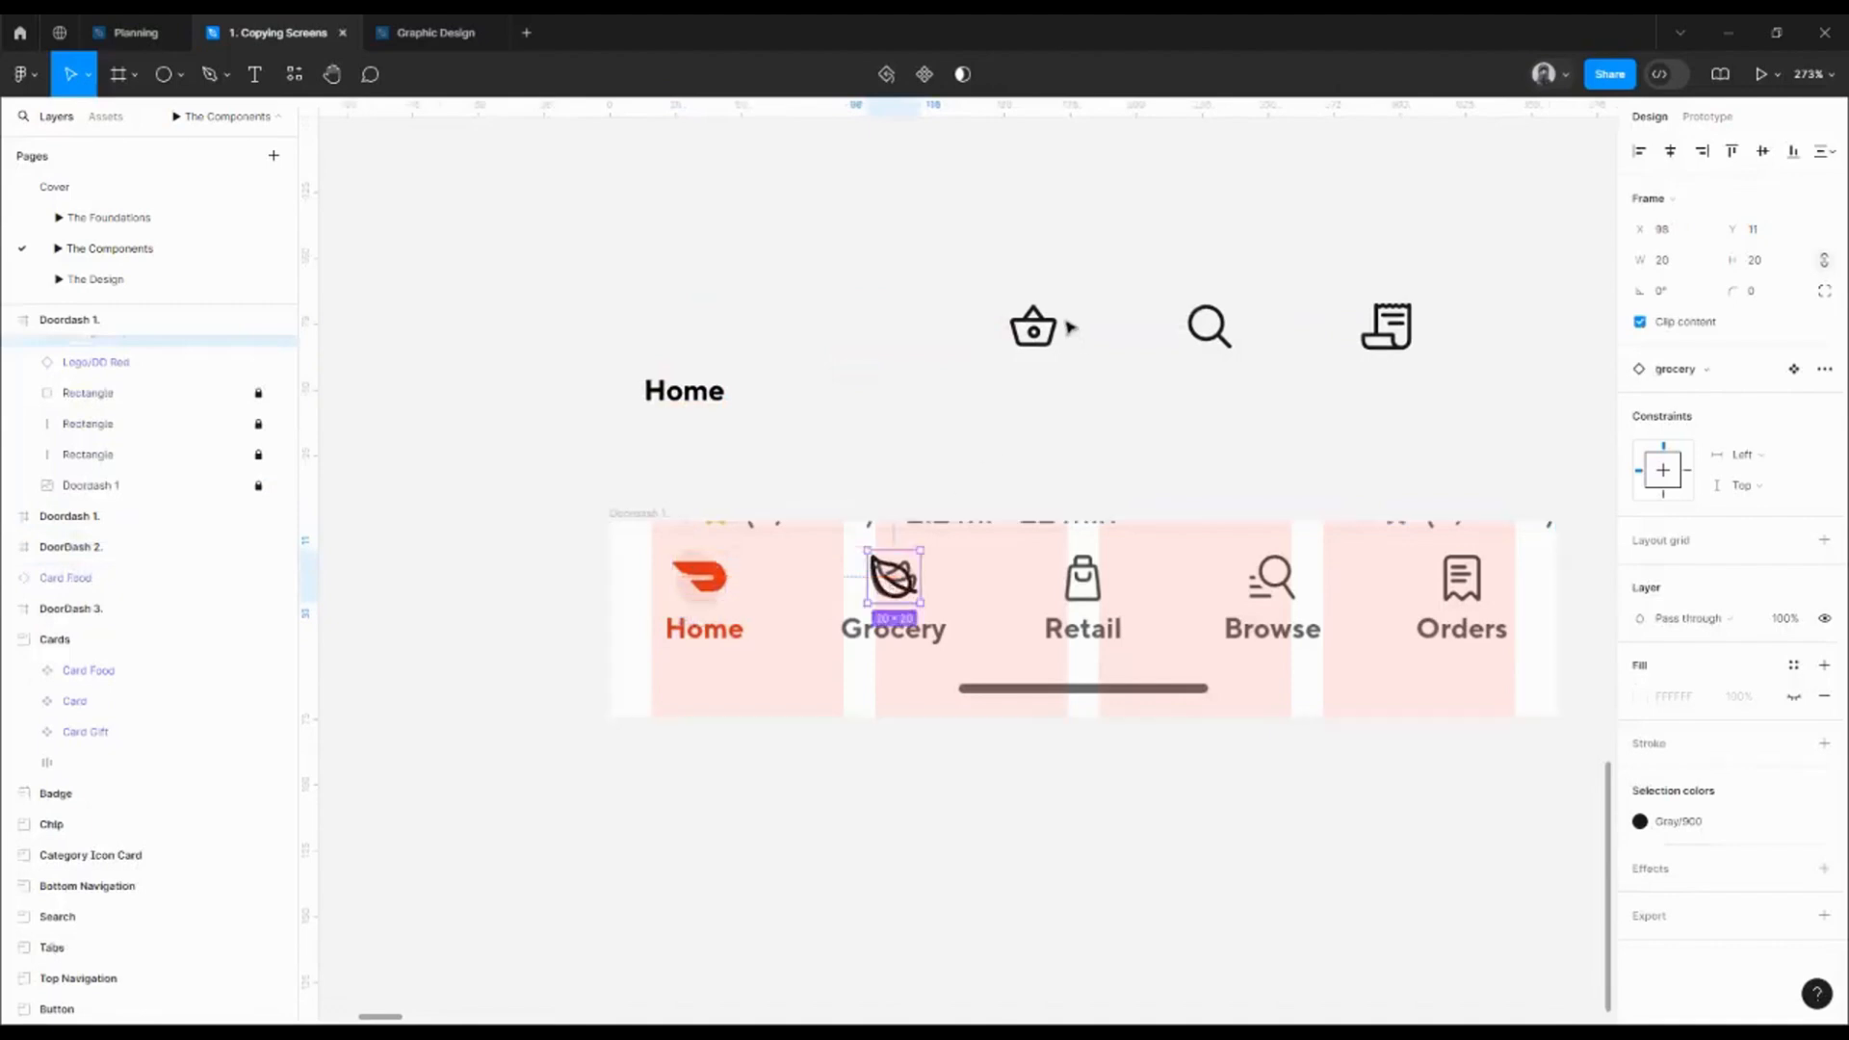
left_click(1033, 327)
left_click_drag(1033, 332, 1083, 578)
left_click(1210, 328)
left_click_drag(1209, 327, 1270, 585)
left_click(1386, 327)
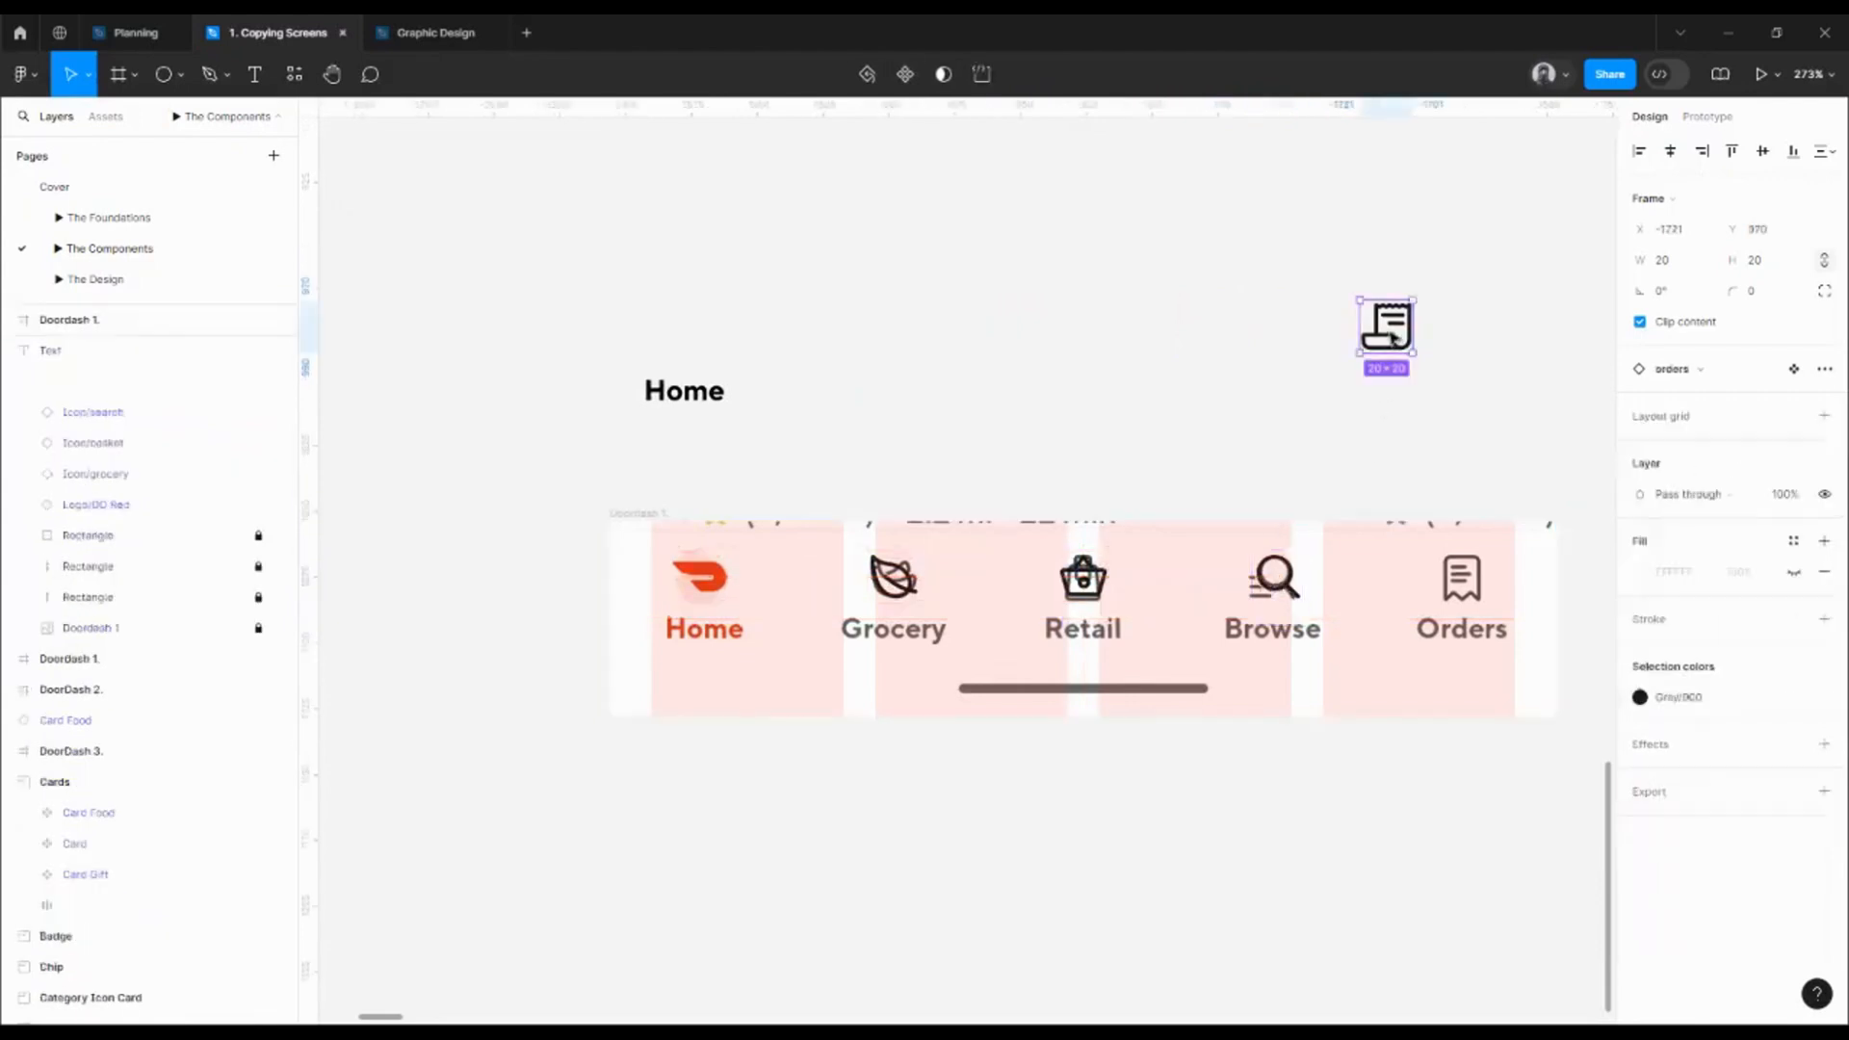
left_click_drag(1386, 327, 1460, 577)
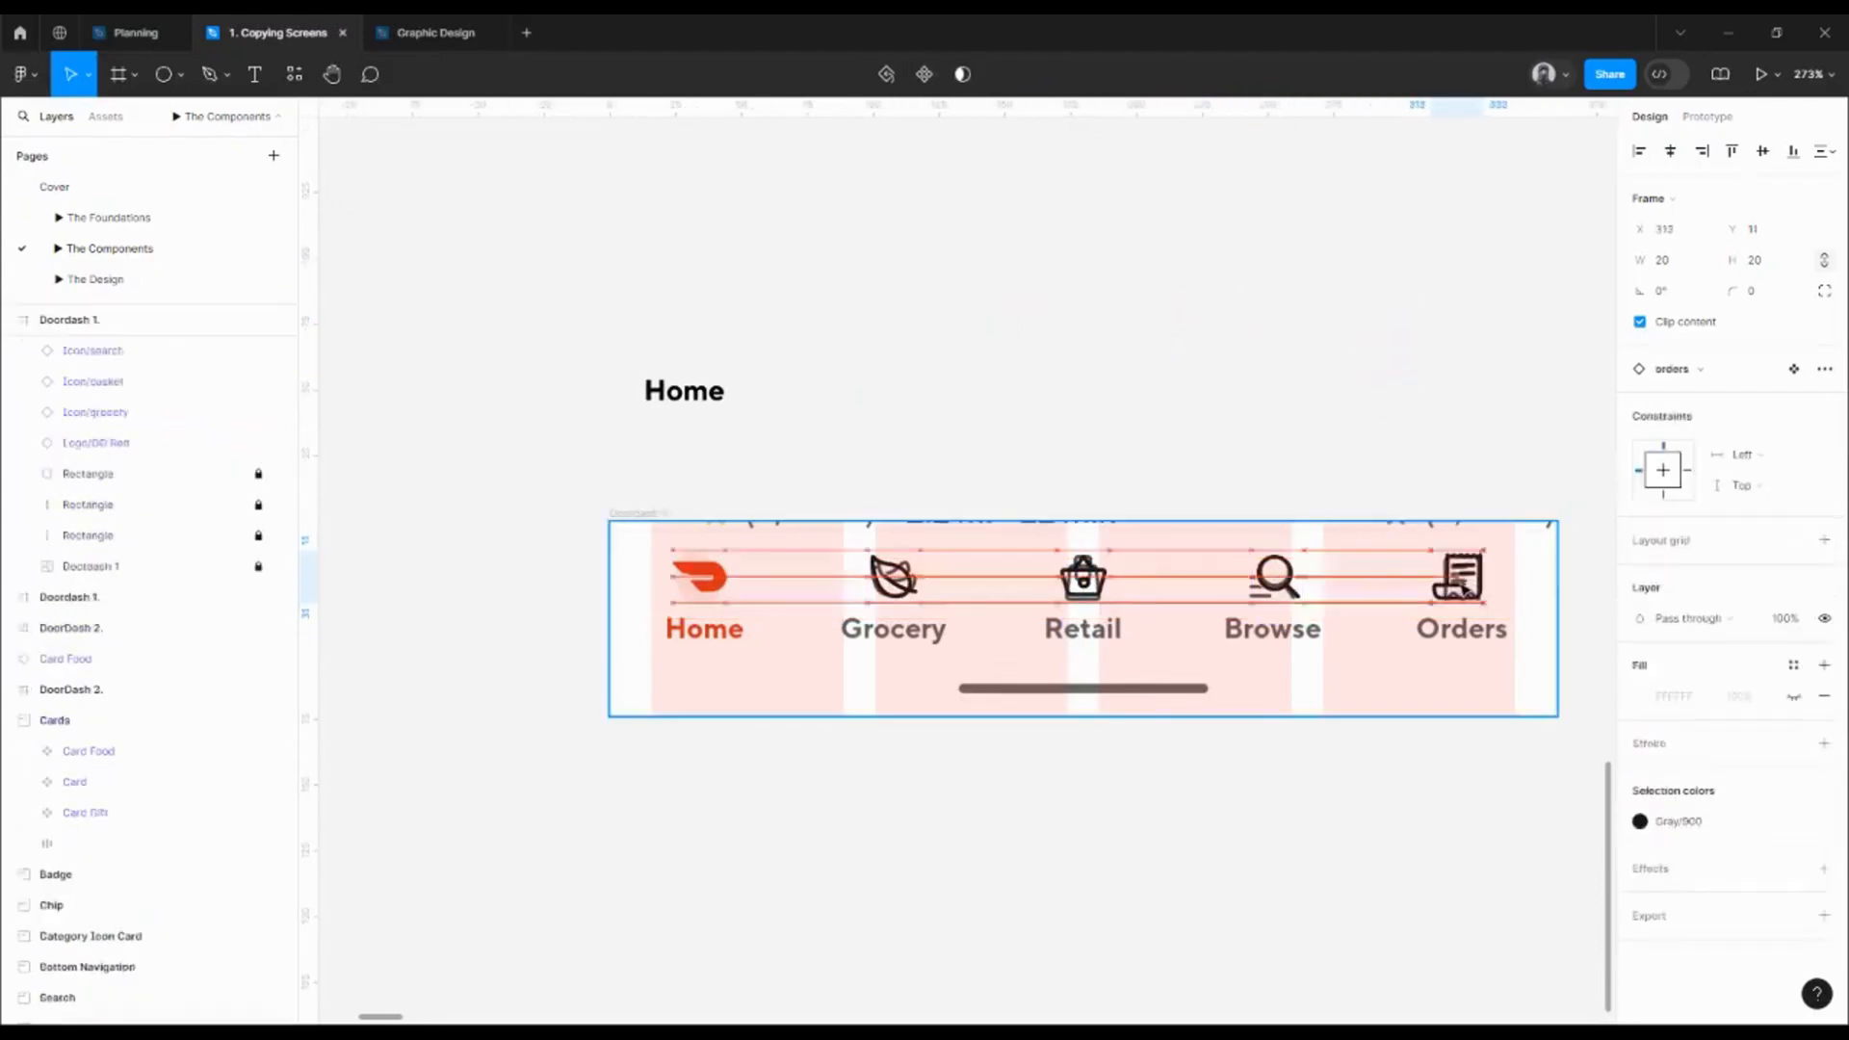
Select the five icons in the navigation frame together and check their alignment and spacing.
left_click(1243, 580, "shift")
left_click(1080, 577, "shift")
left_click(876, 576, "shift")
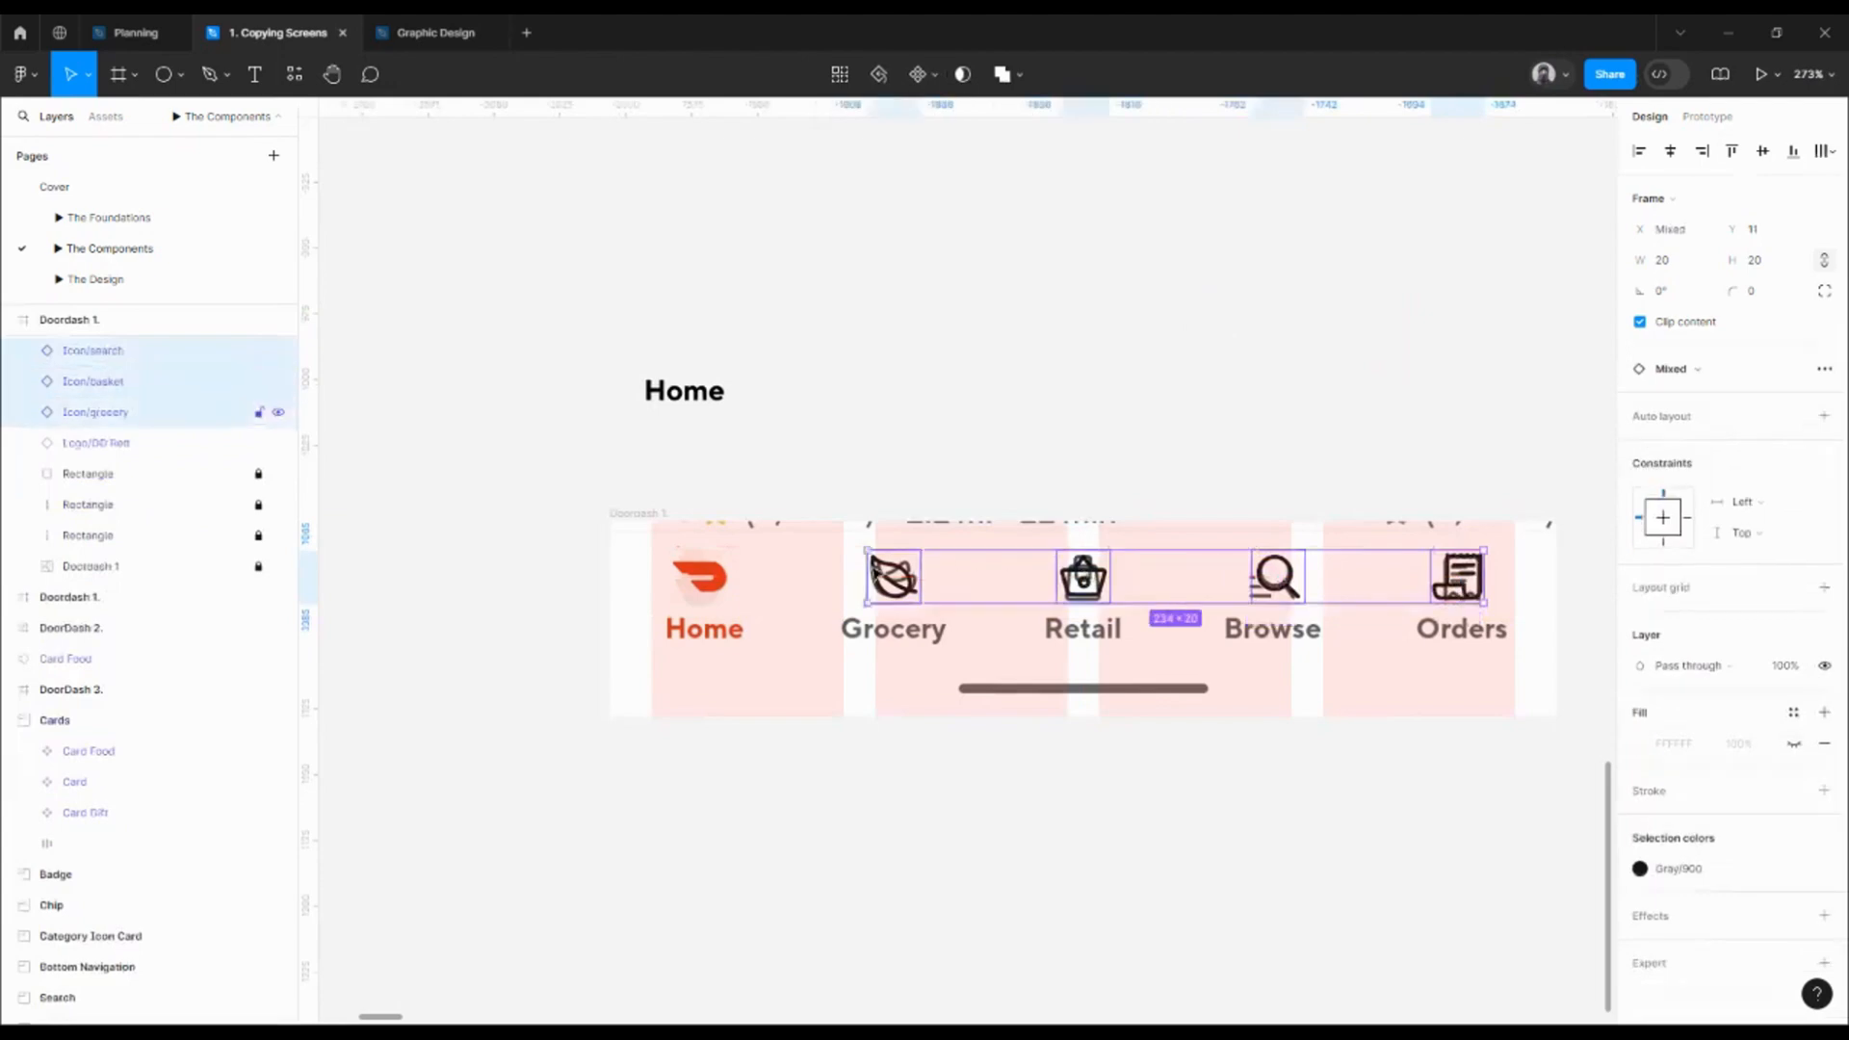
left_click(720, 576, "shift")
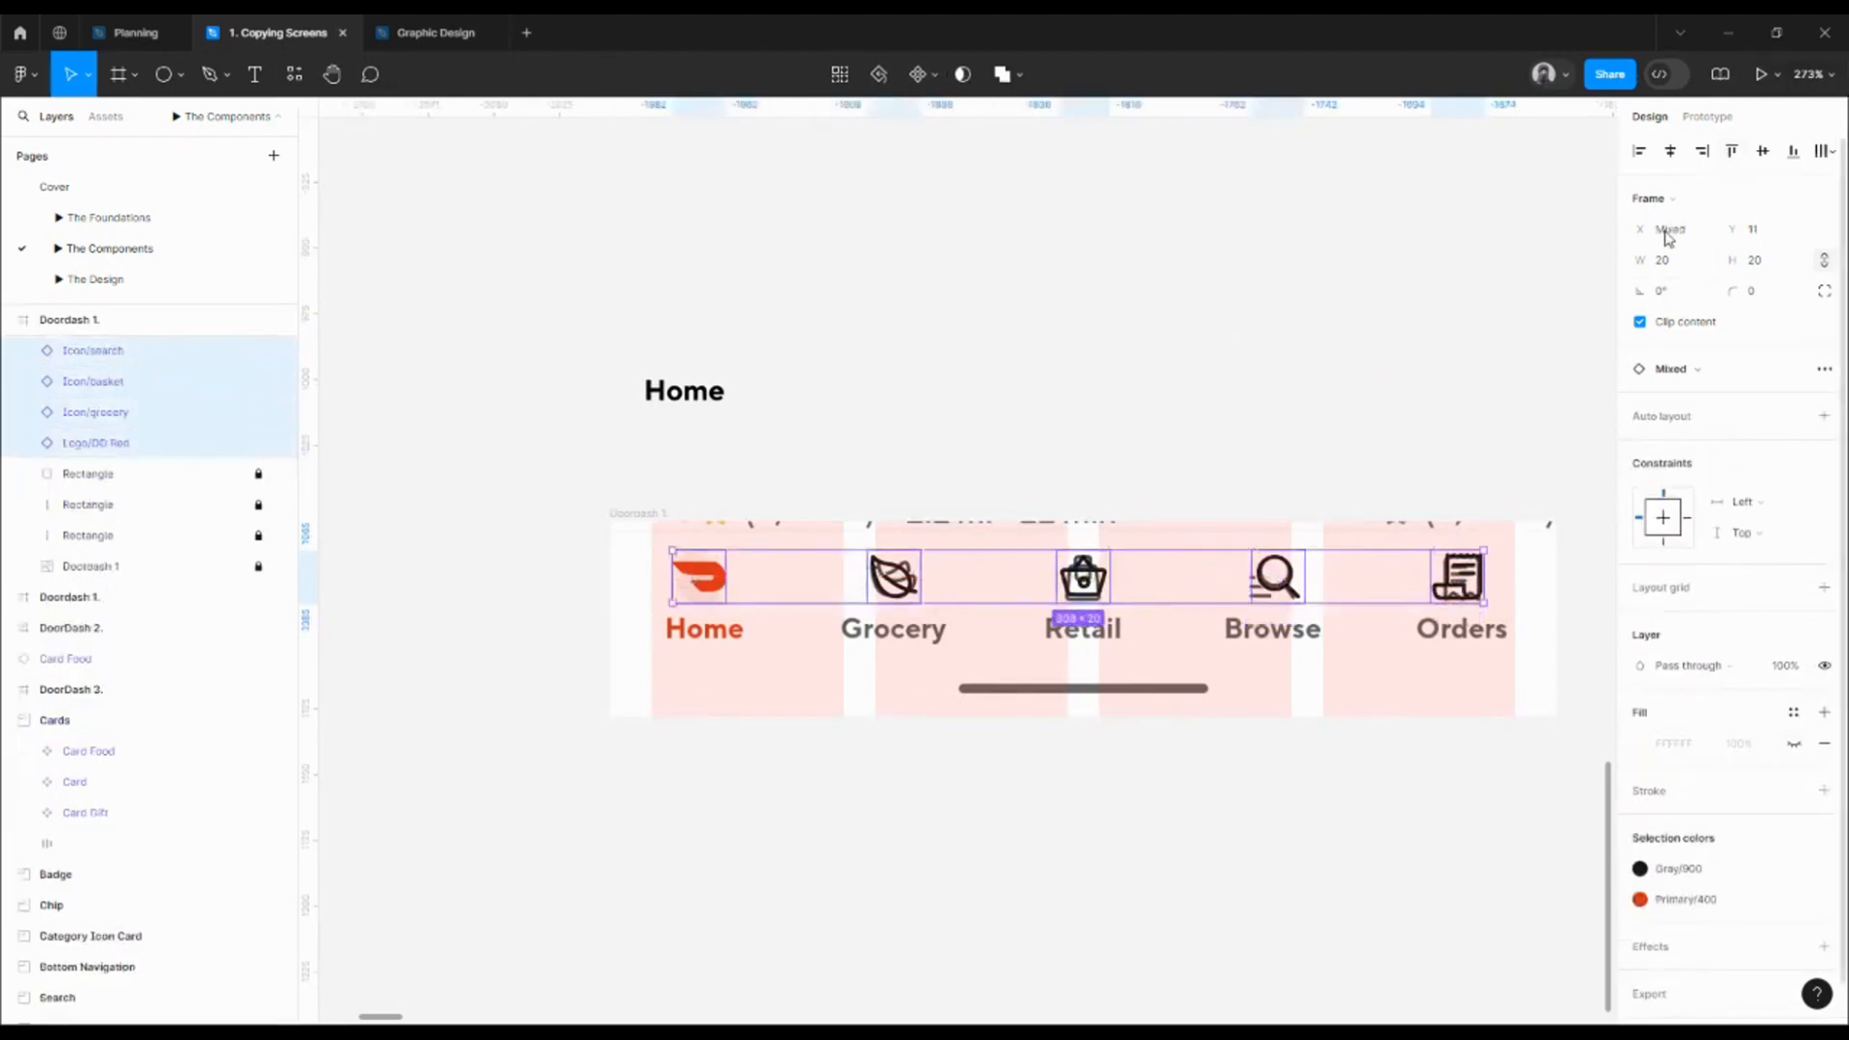
key("alt")
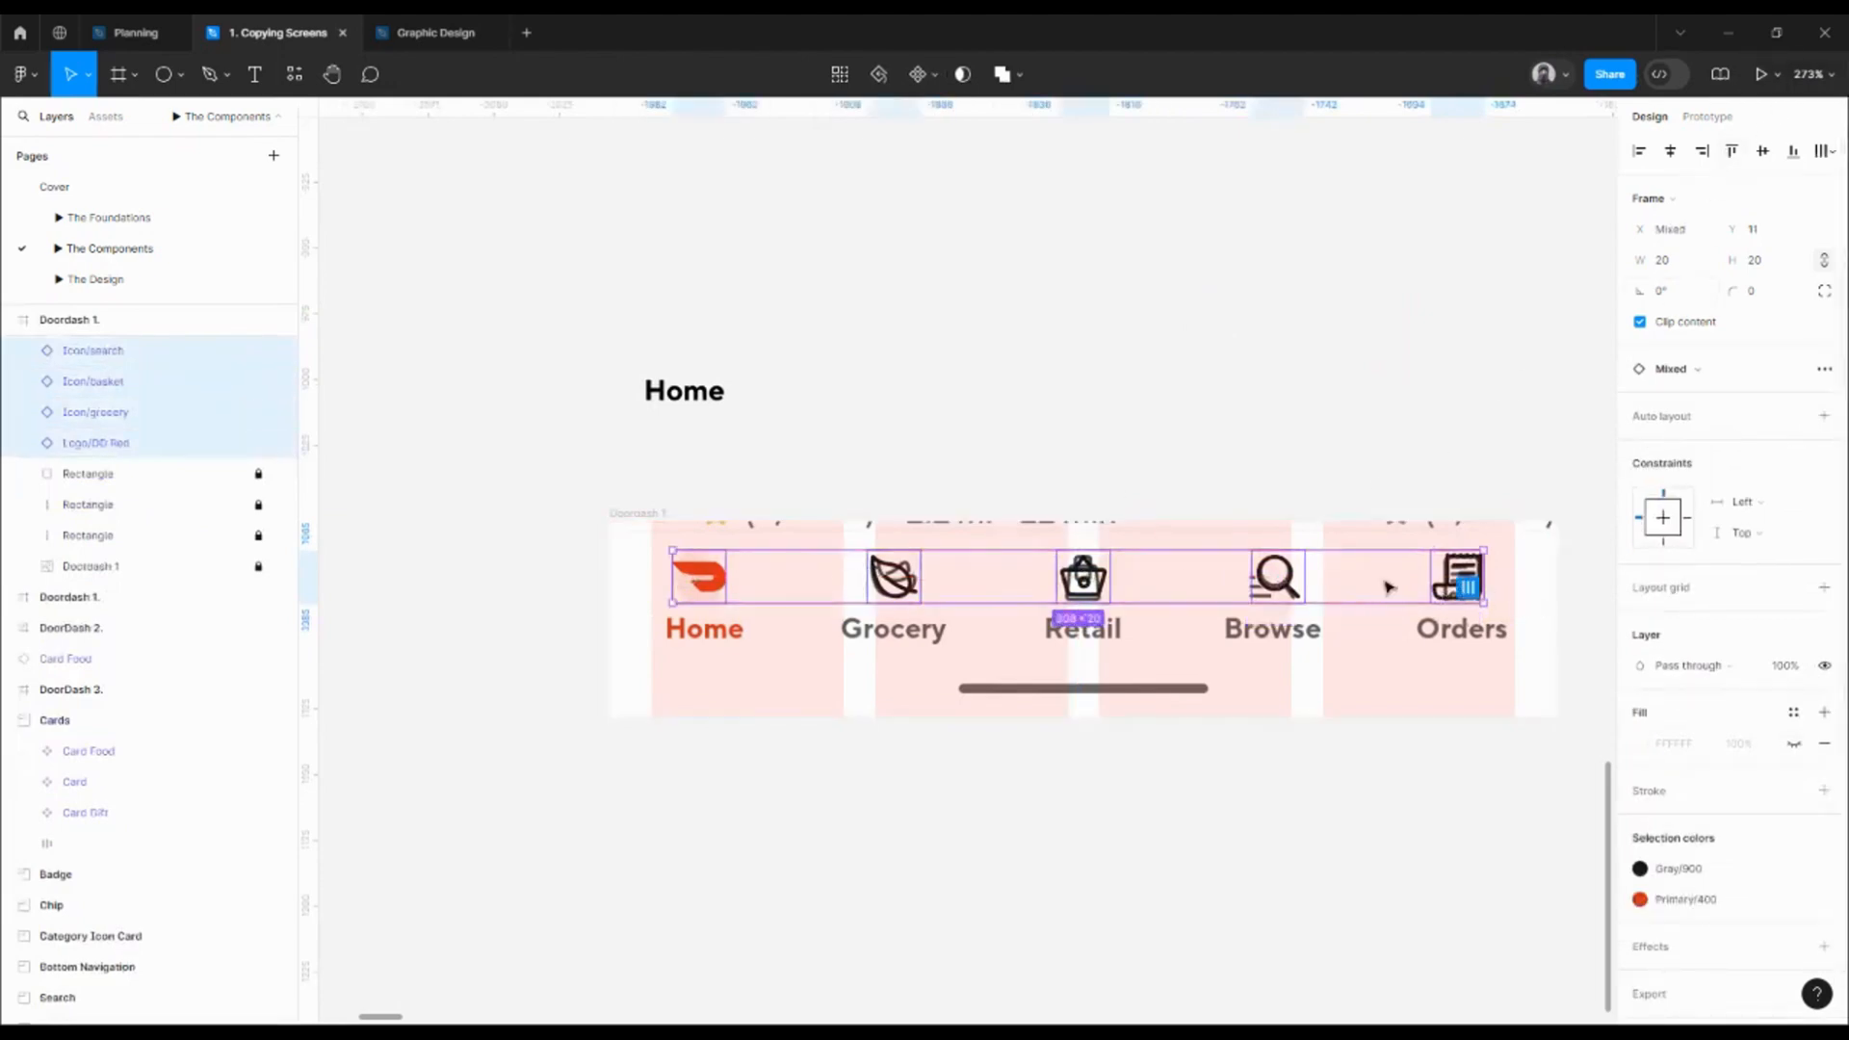
left_click(676, 395)
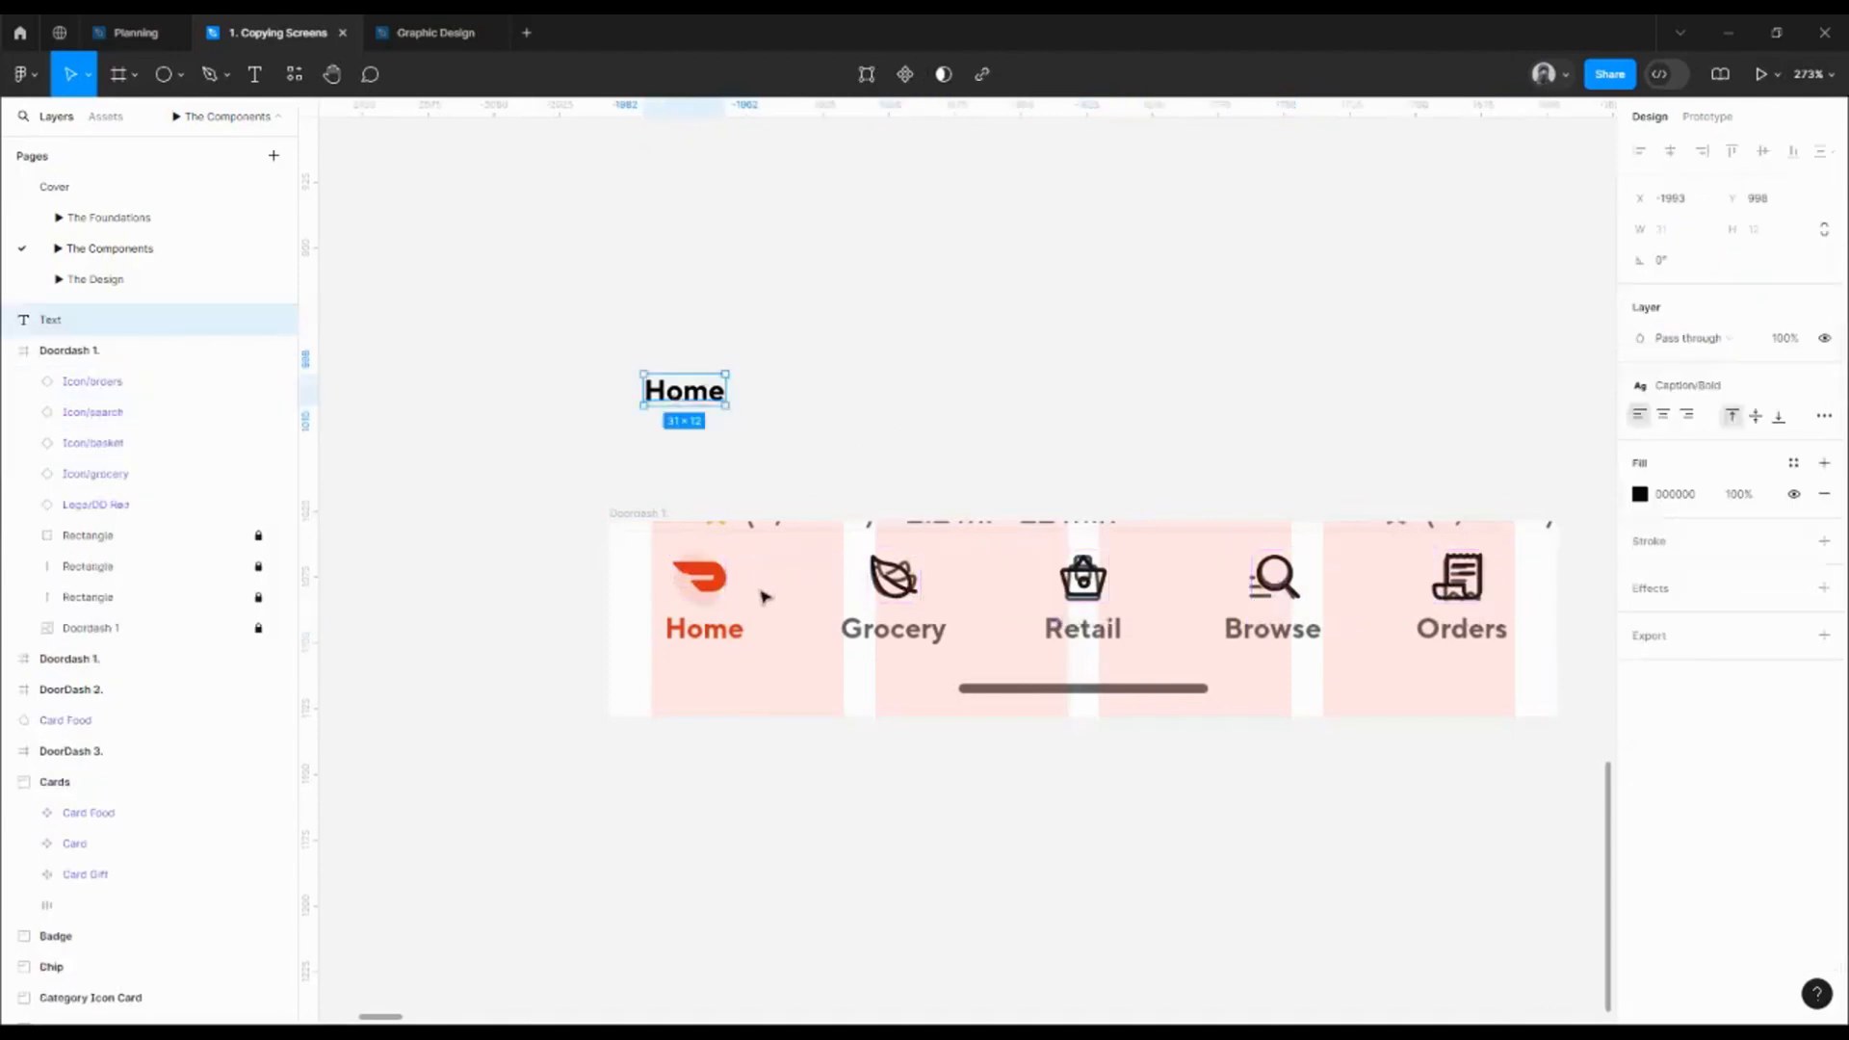
left_click(635, 614)
left_click(887, 589)
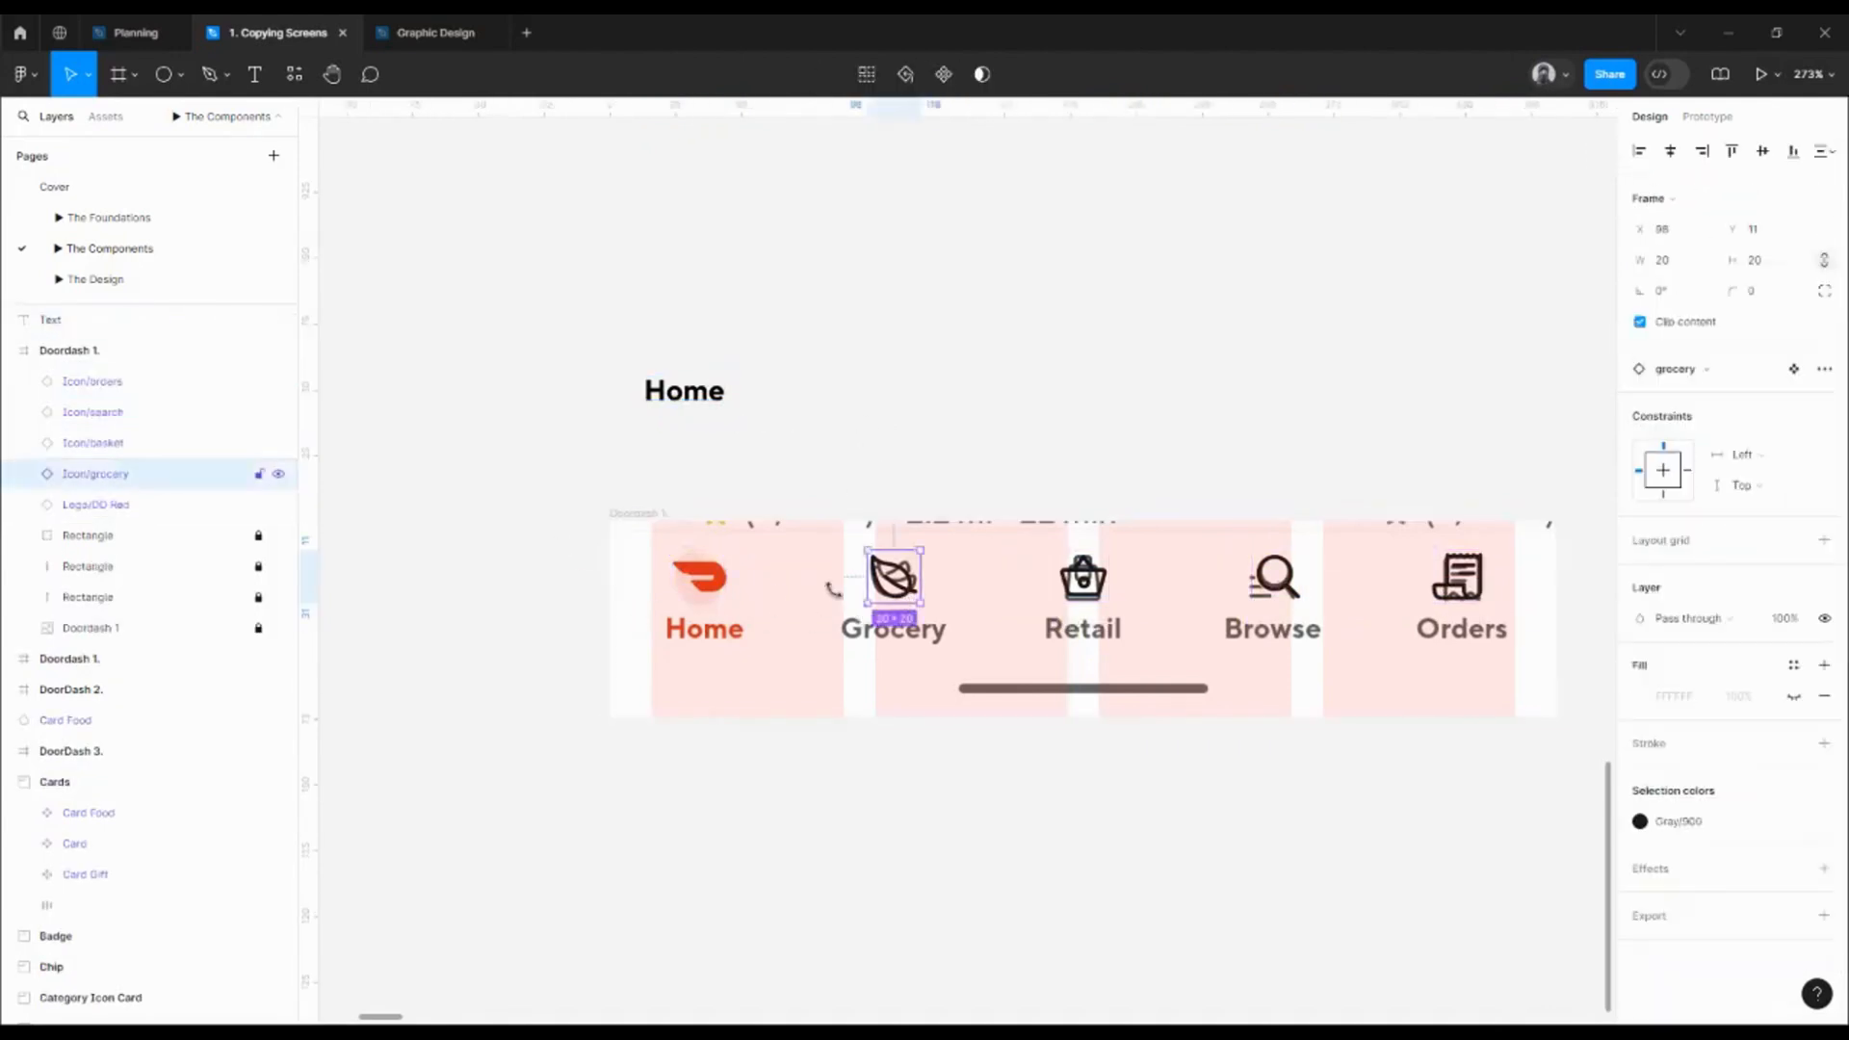
Delete the three locked Rectangle layers from the Doordash 1 frame.
left_click(103, 540)
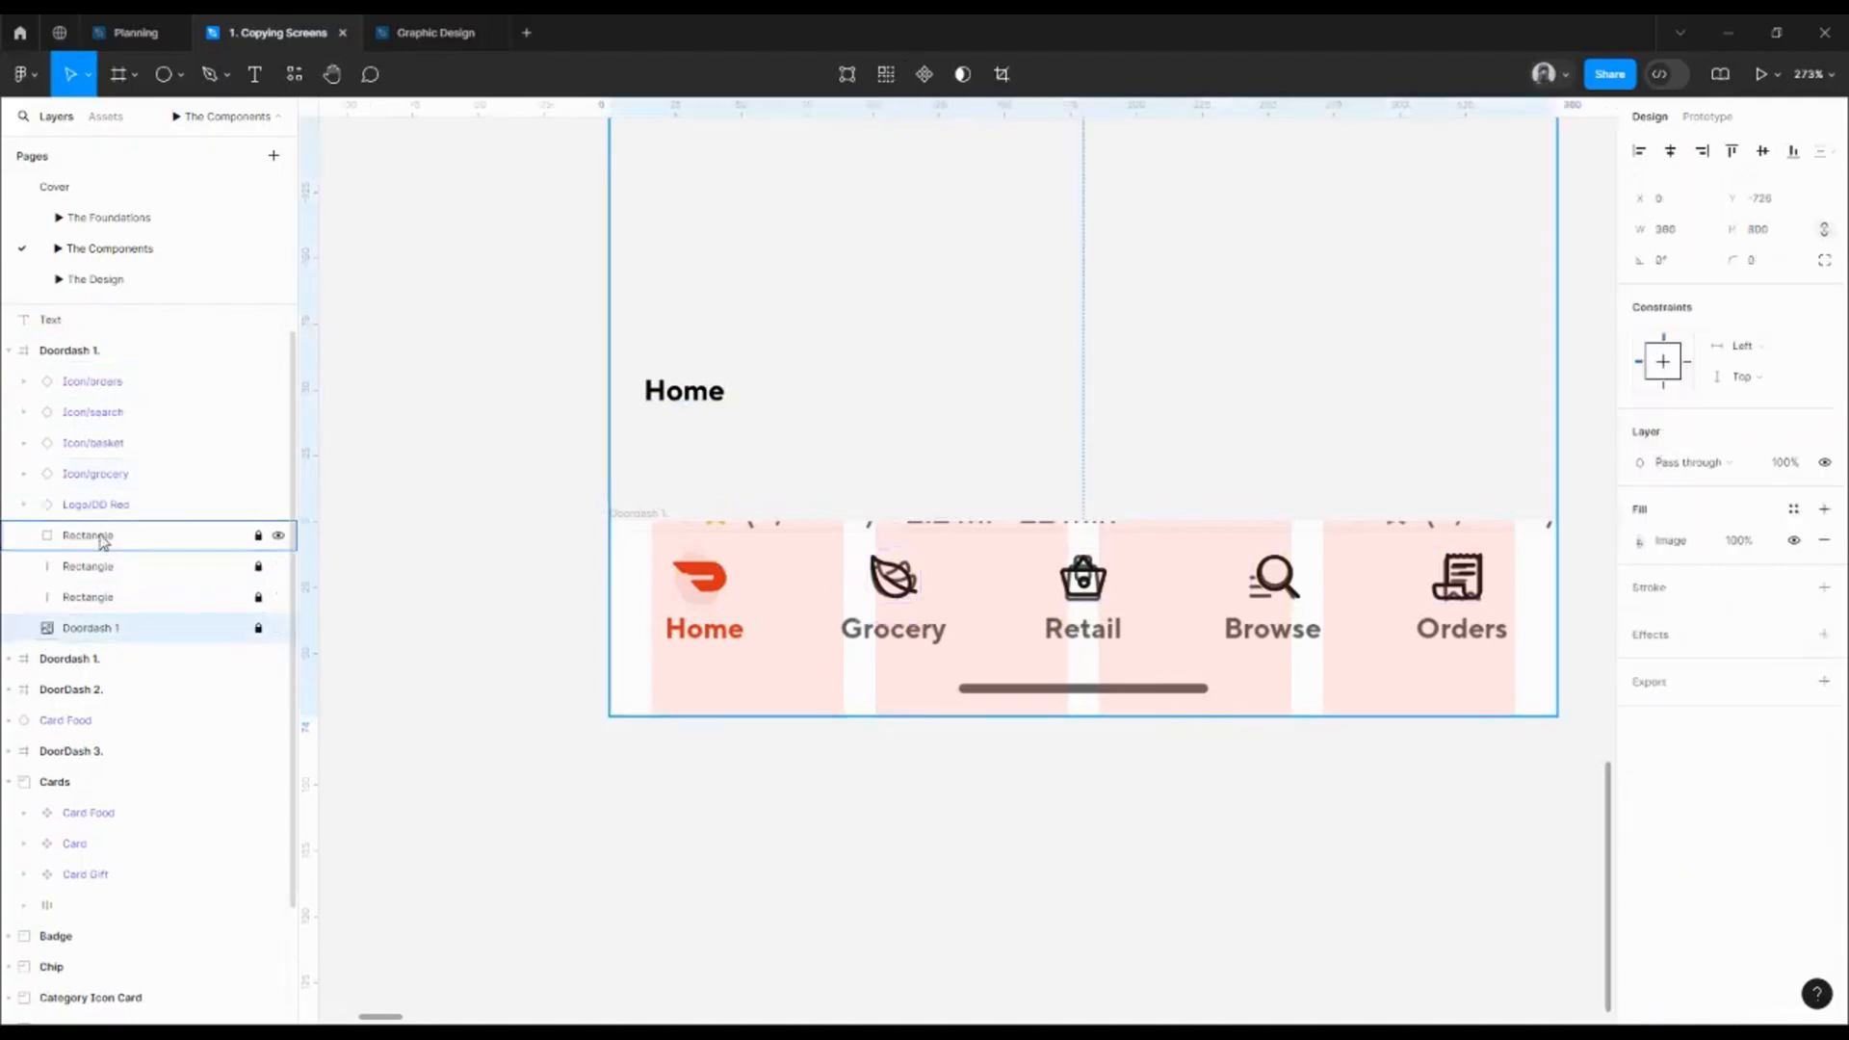
left_click(103, 597, "shift")
key("Delete")
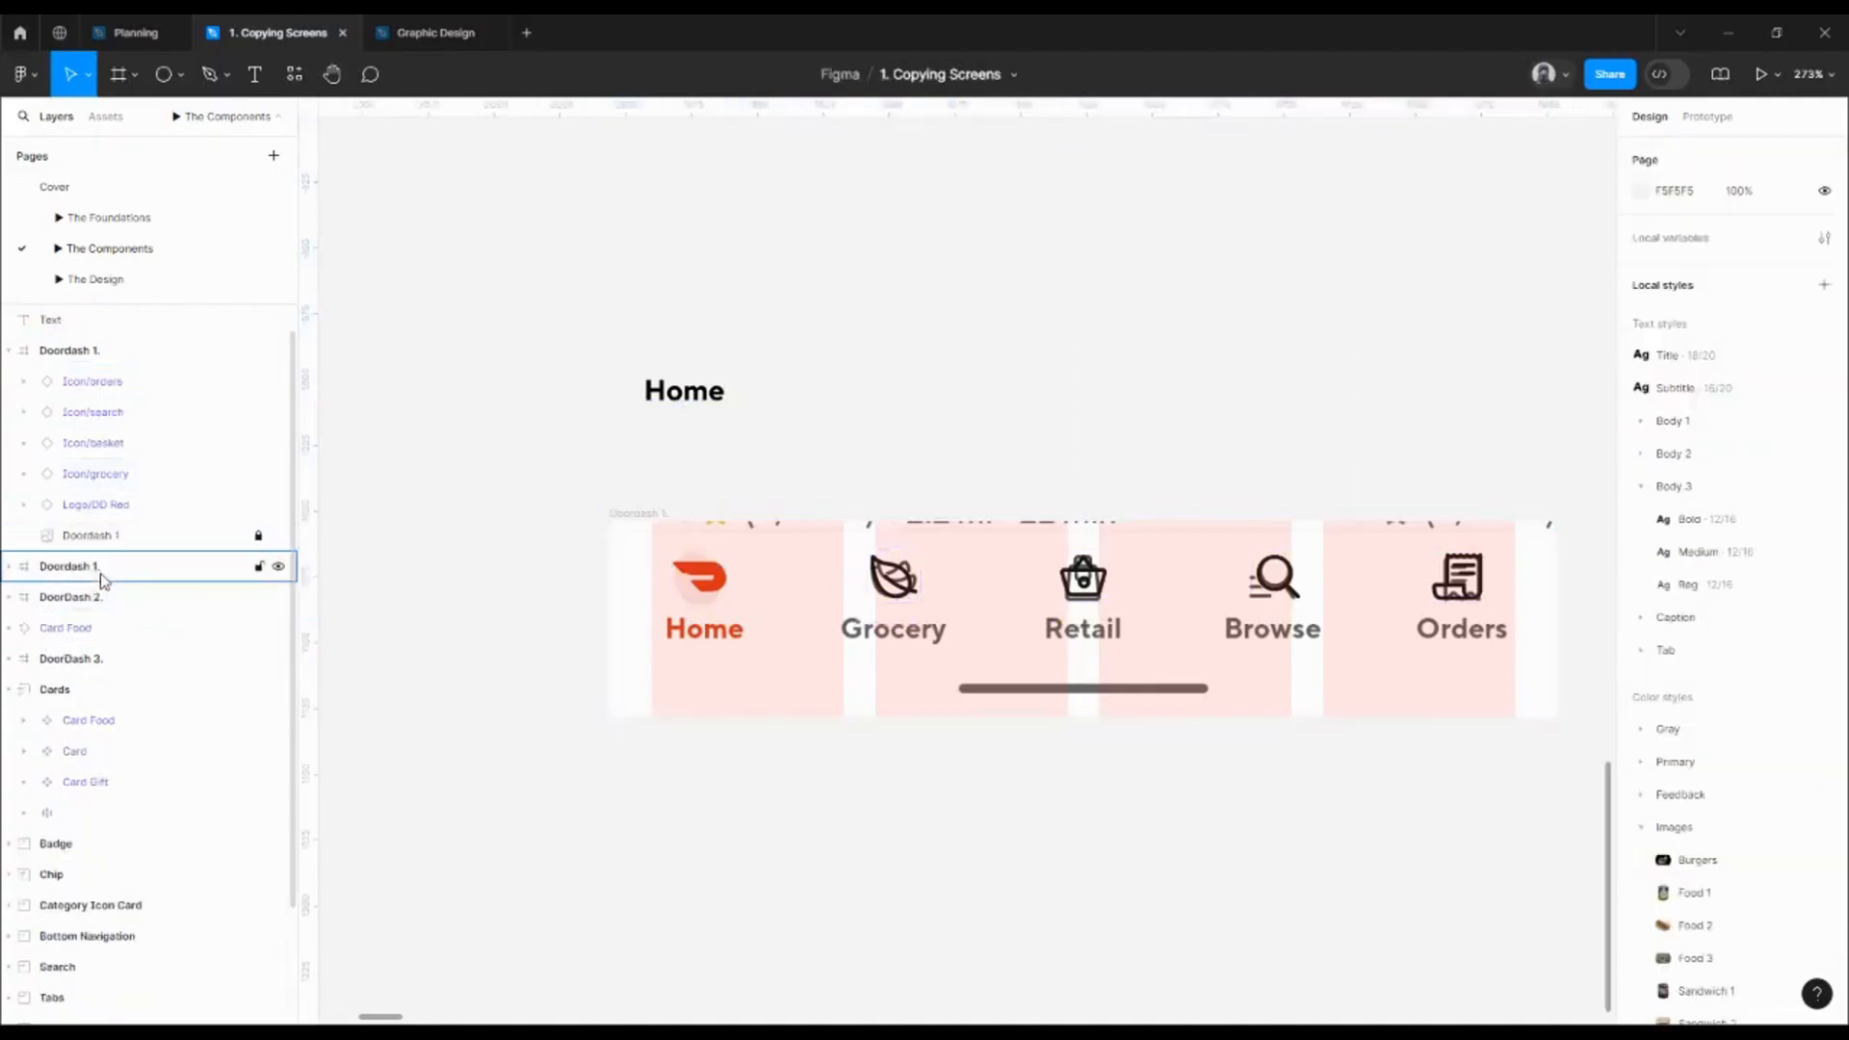
Set the layer opacity of the locked Doordash 1 reference image to 40%.
left_click(104, 535)
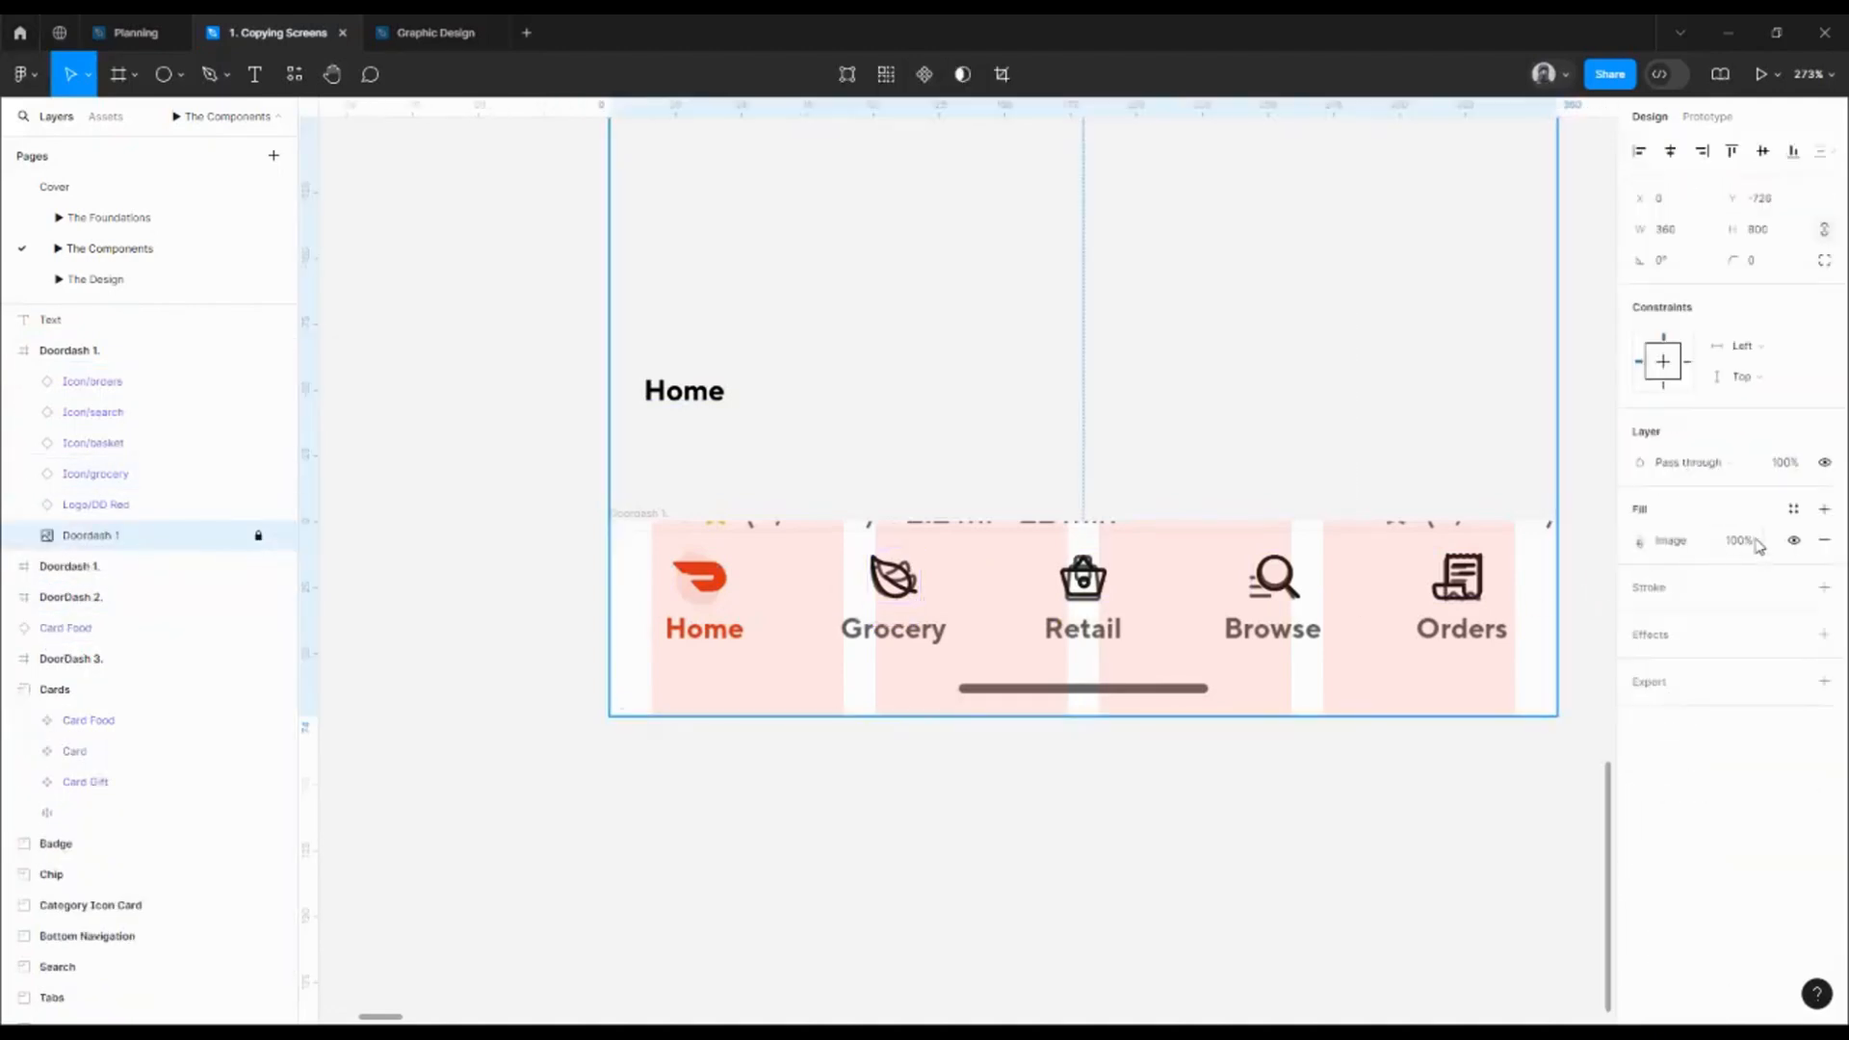
left_click(1784, 463)
type("40")
key("Return")
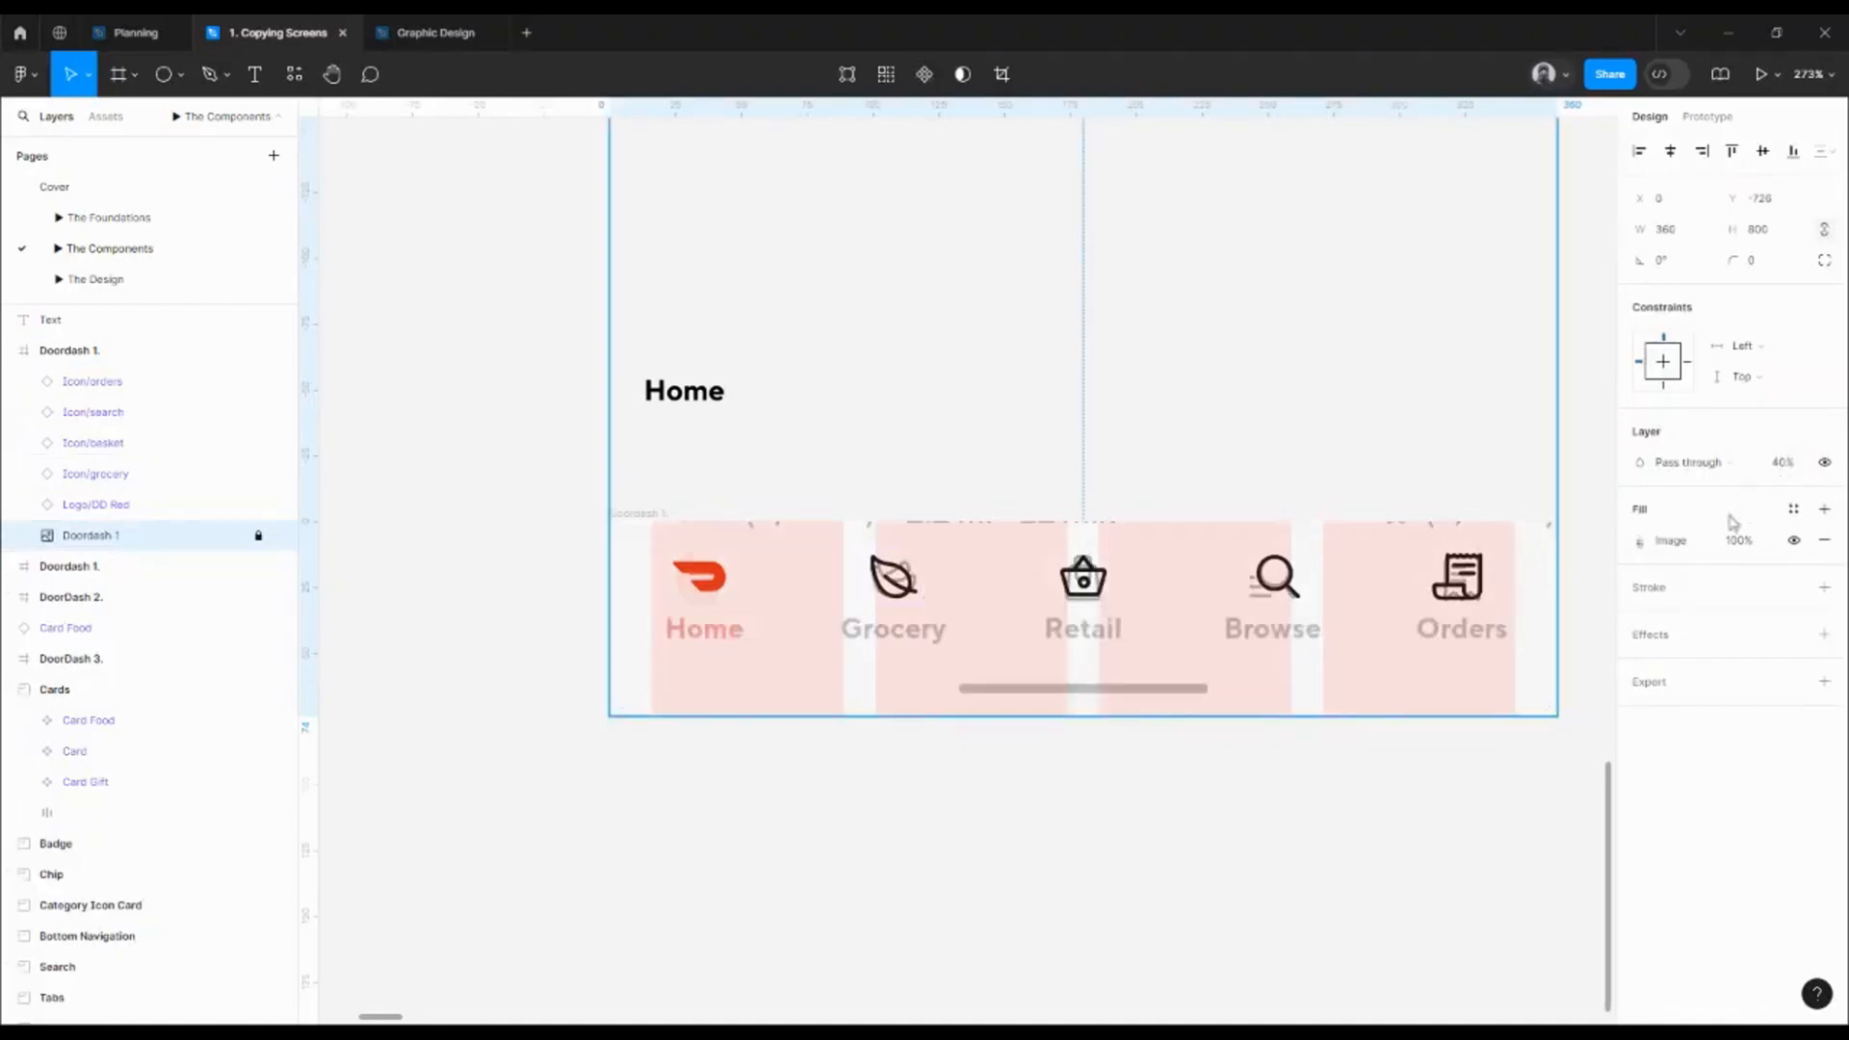
left_click(792, 767)
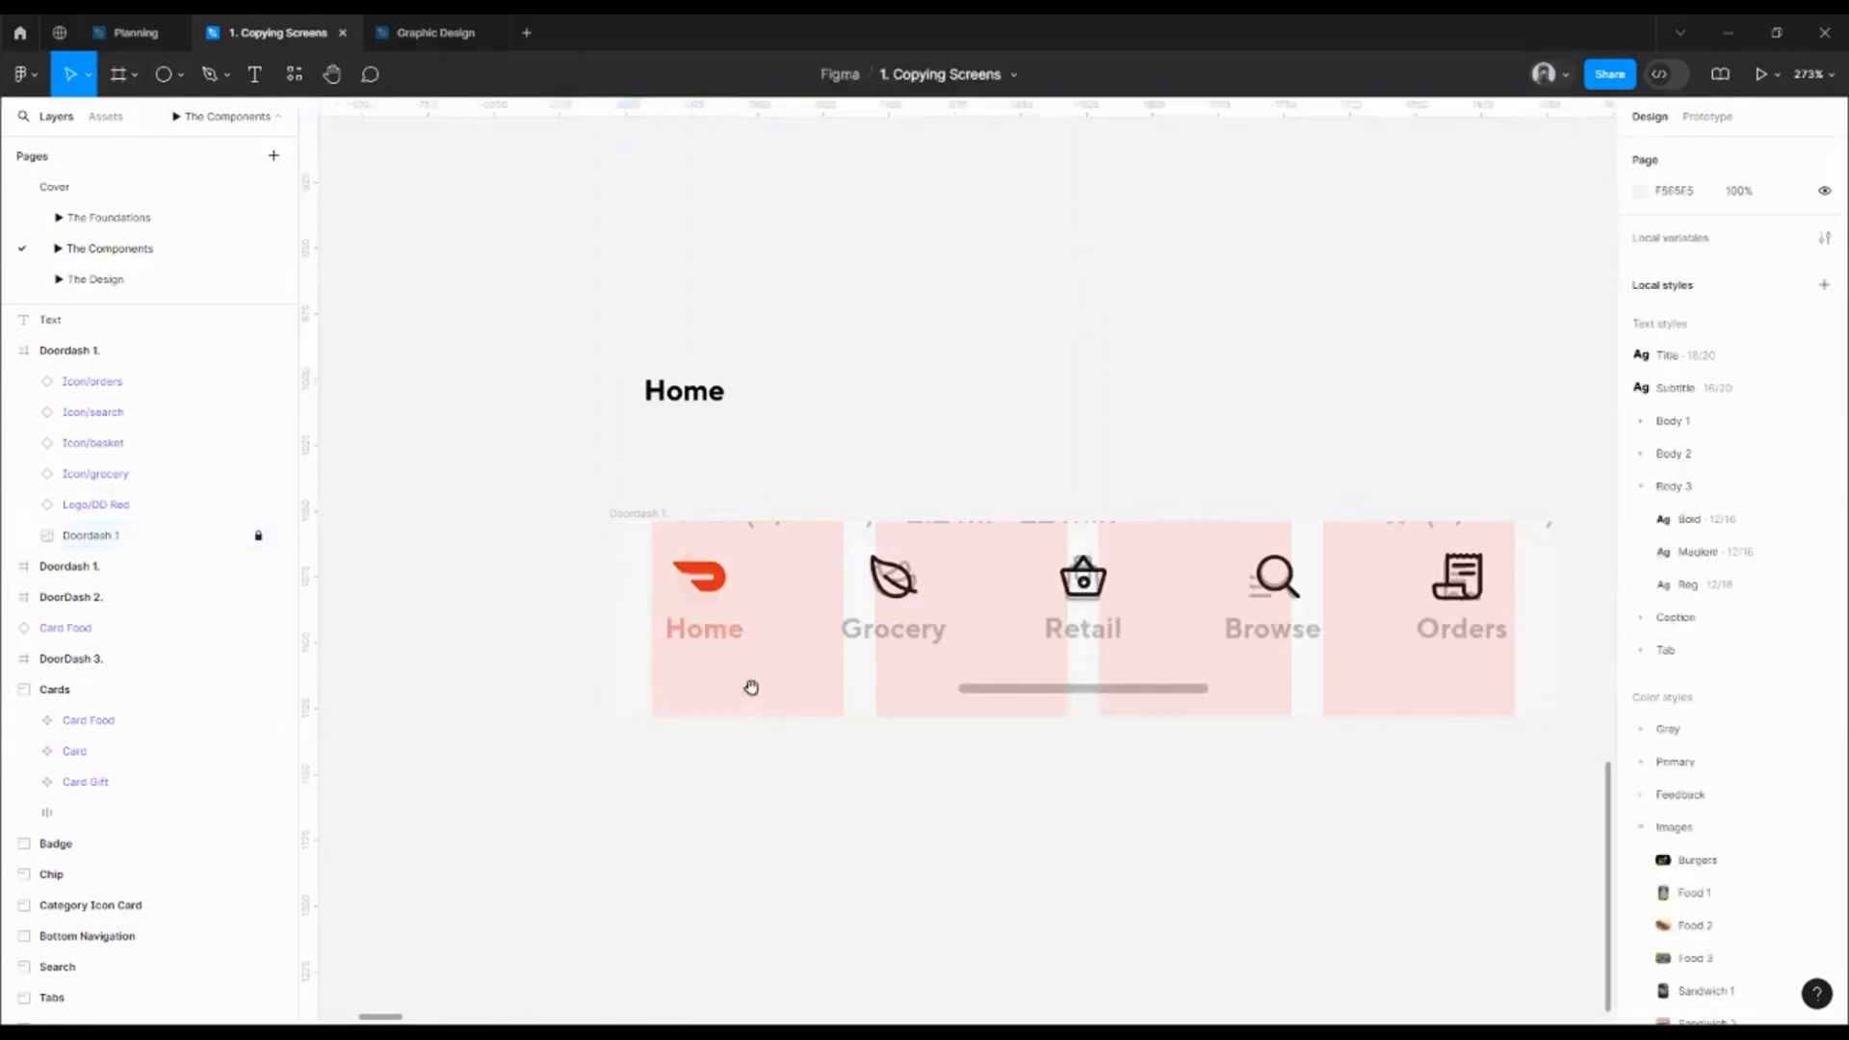
Move the Home label into the navigation frame beneath the red logo and apply the Primary/400 color to it.
left_click_drag(751, 684, 719, 636)
left_click_drag(655, 342, 665, 587)
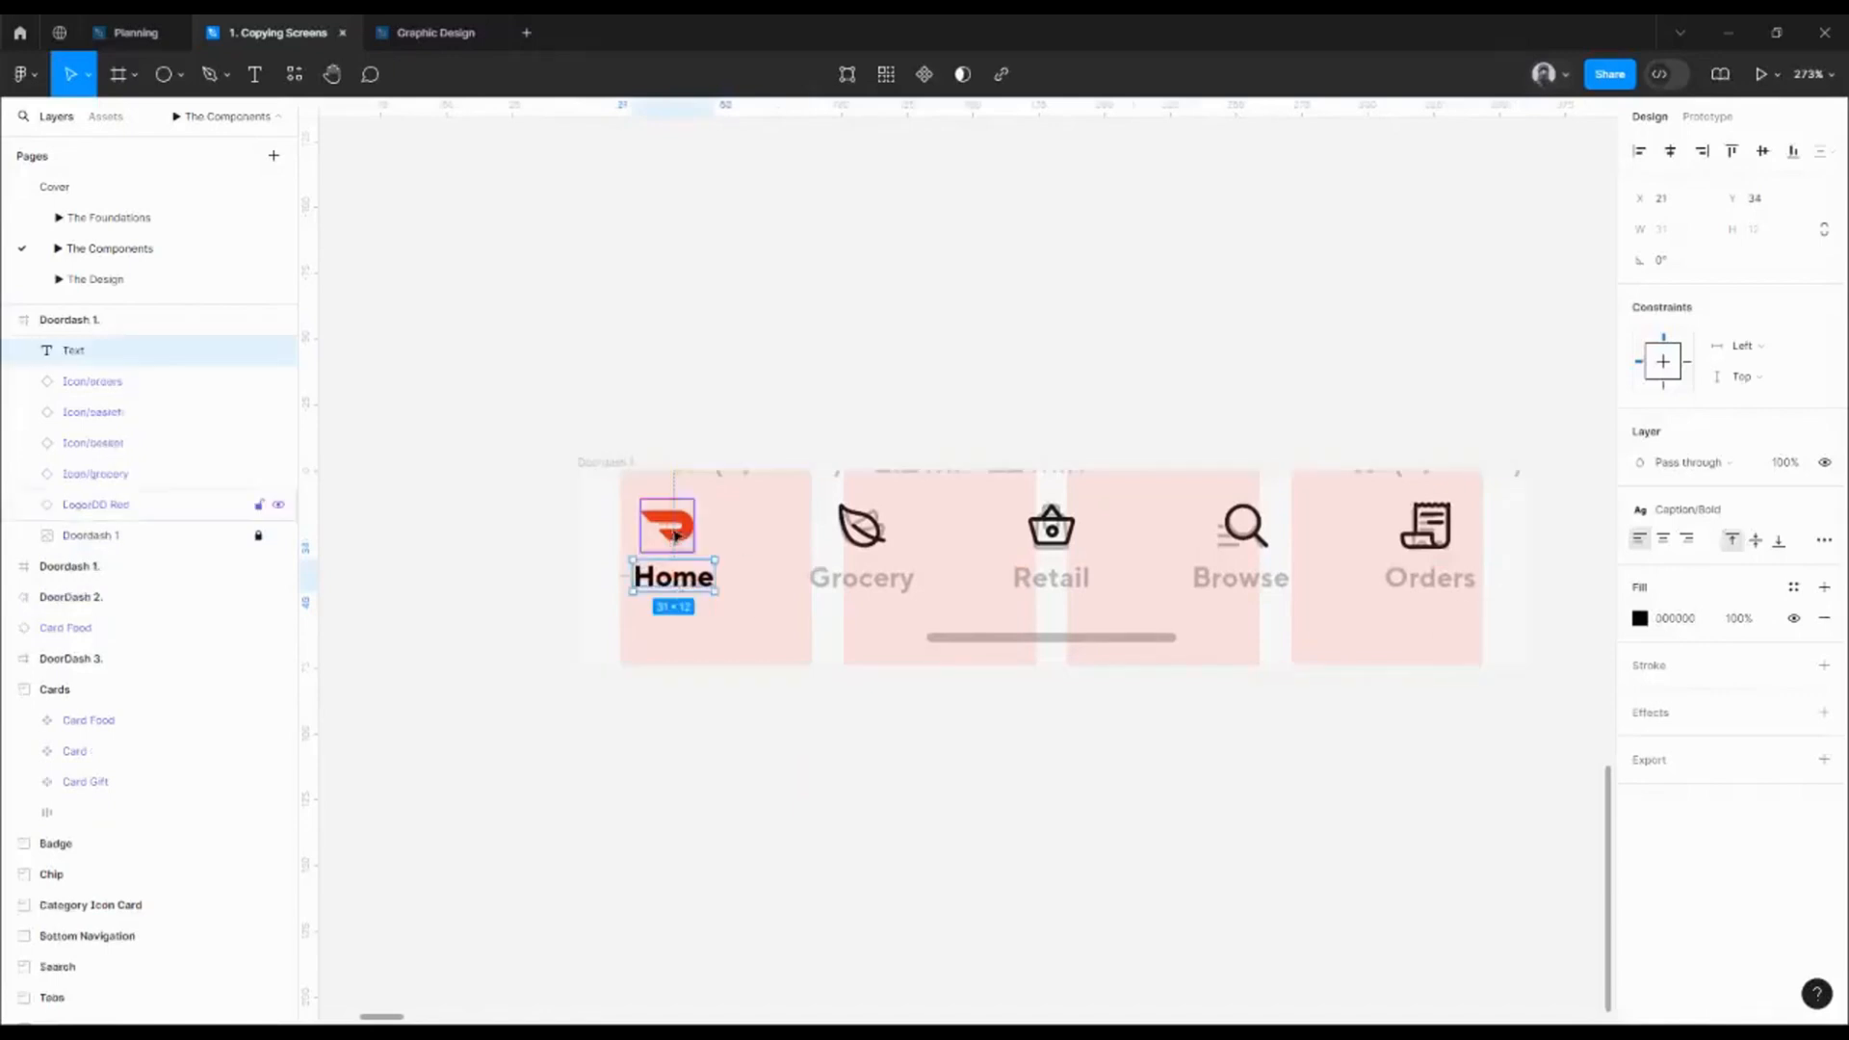
left_click(643, 537, "shift")
left_click(1789, 933)
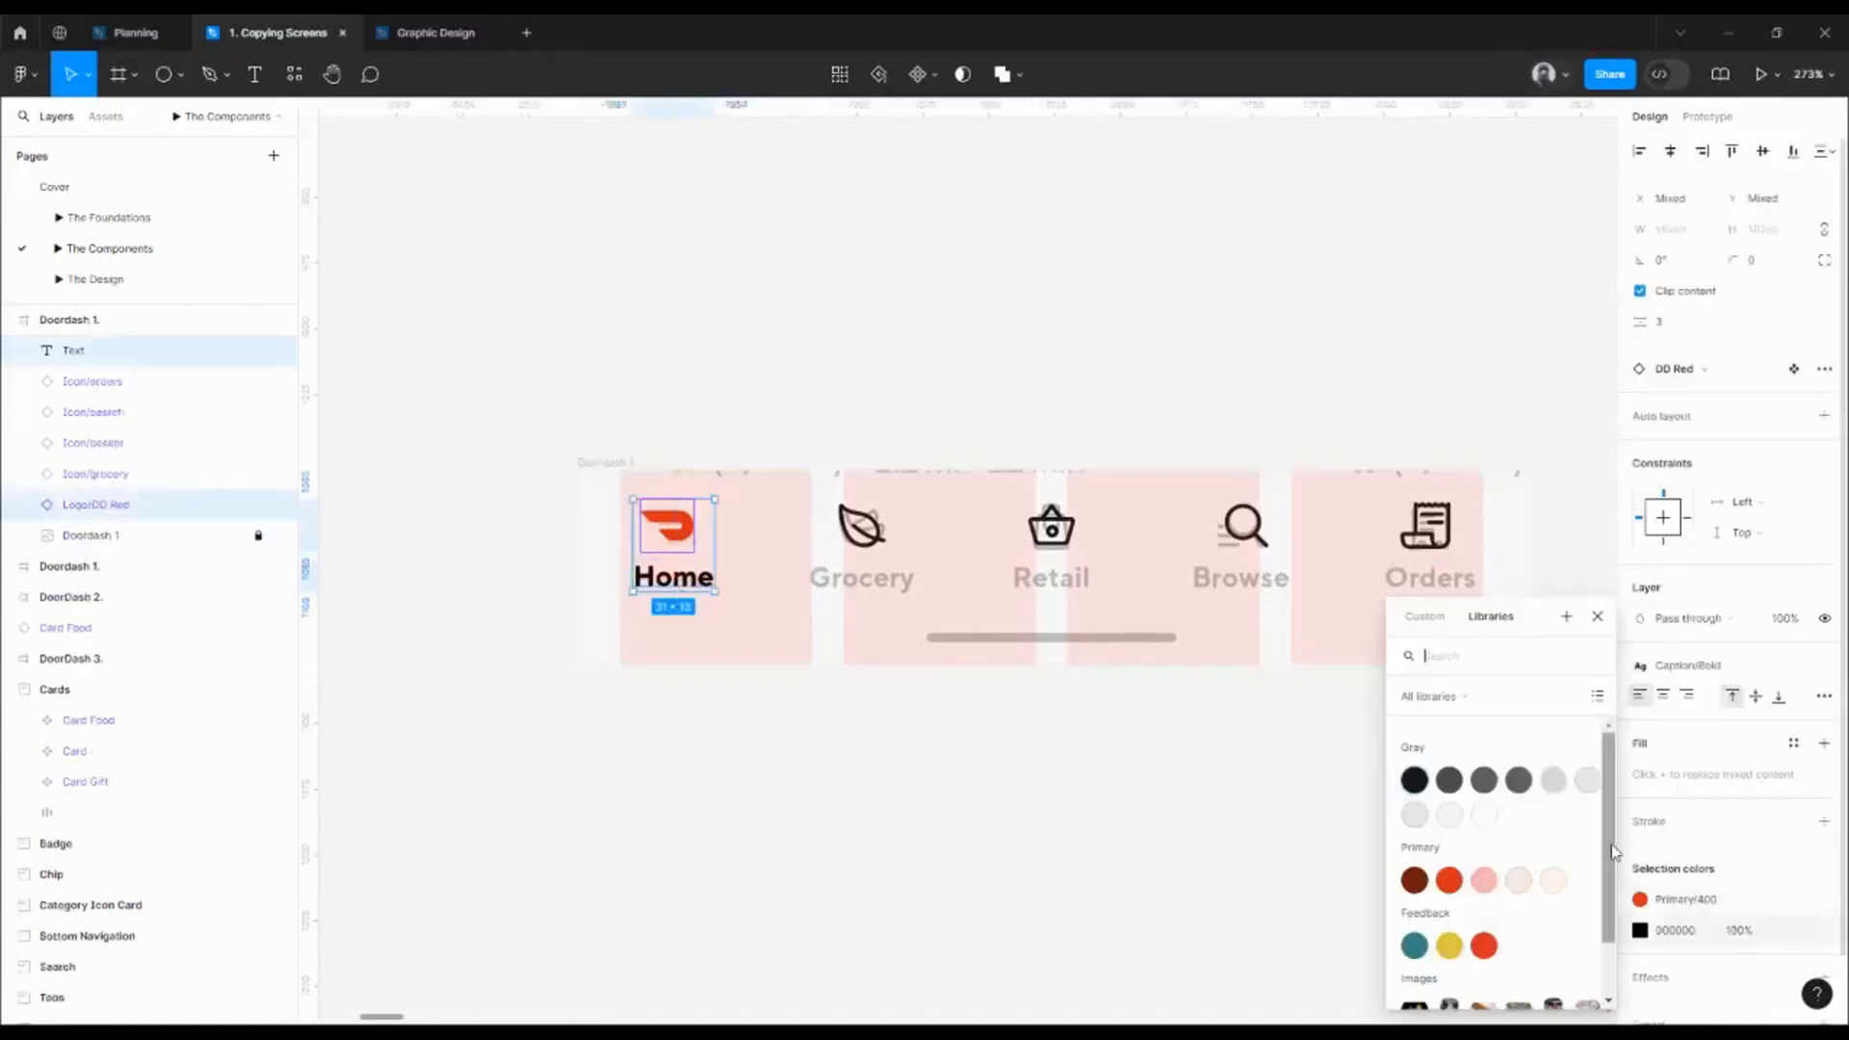
left_click(1450, 881)
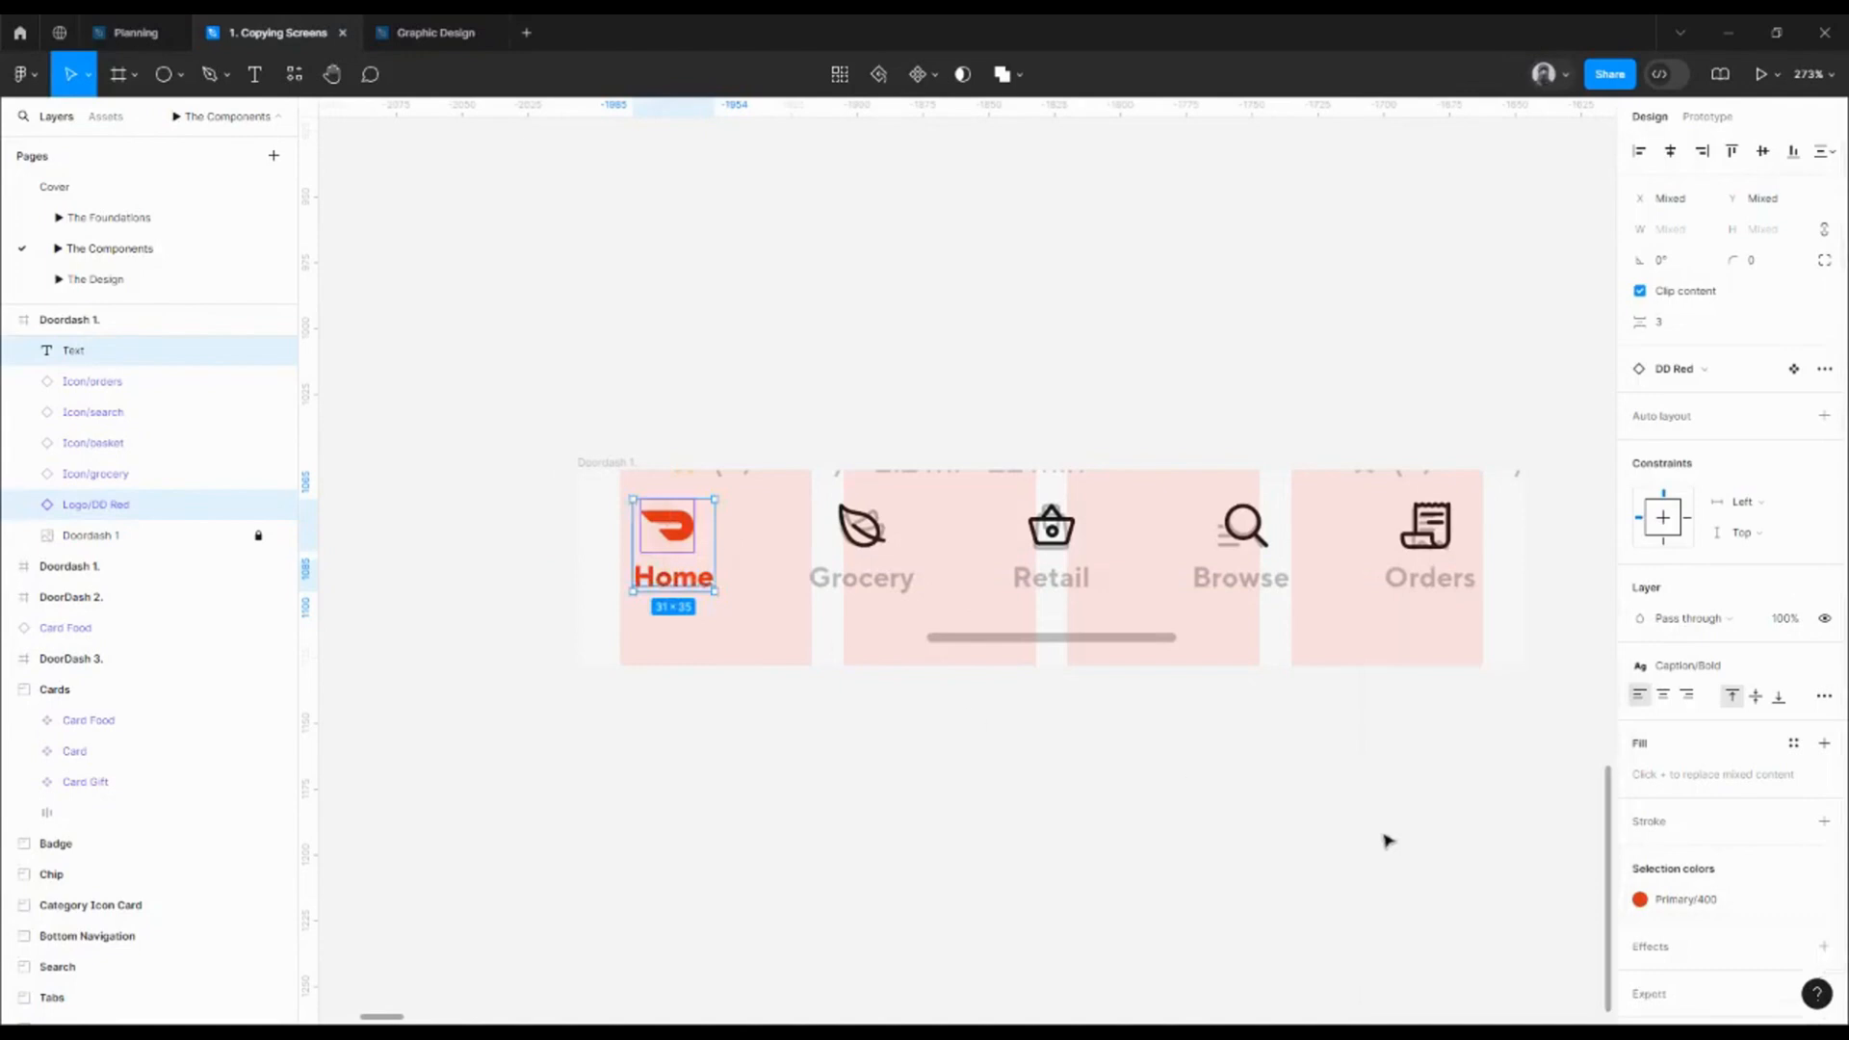
Duplicate the Home label and place the copy beneath the grocery icon, over the reference's Grocery text.
scroll(683, 583, "up", 5)
left_click(714, 605)
left_click_drag(714, 605, 1059, 602)
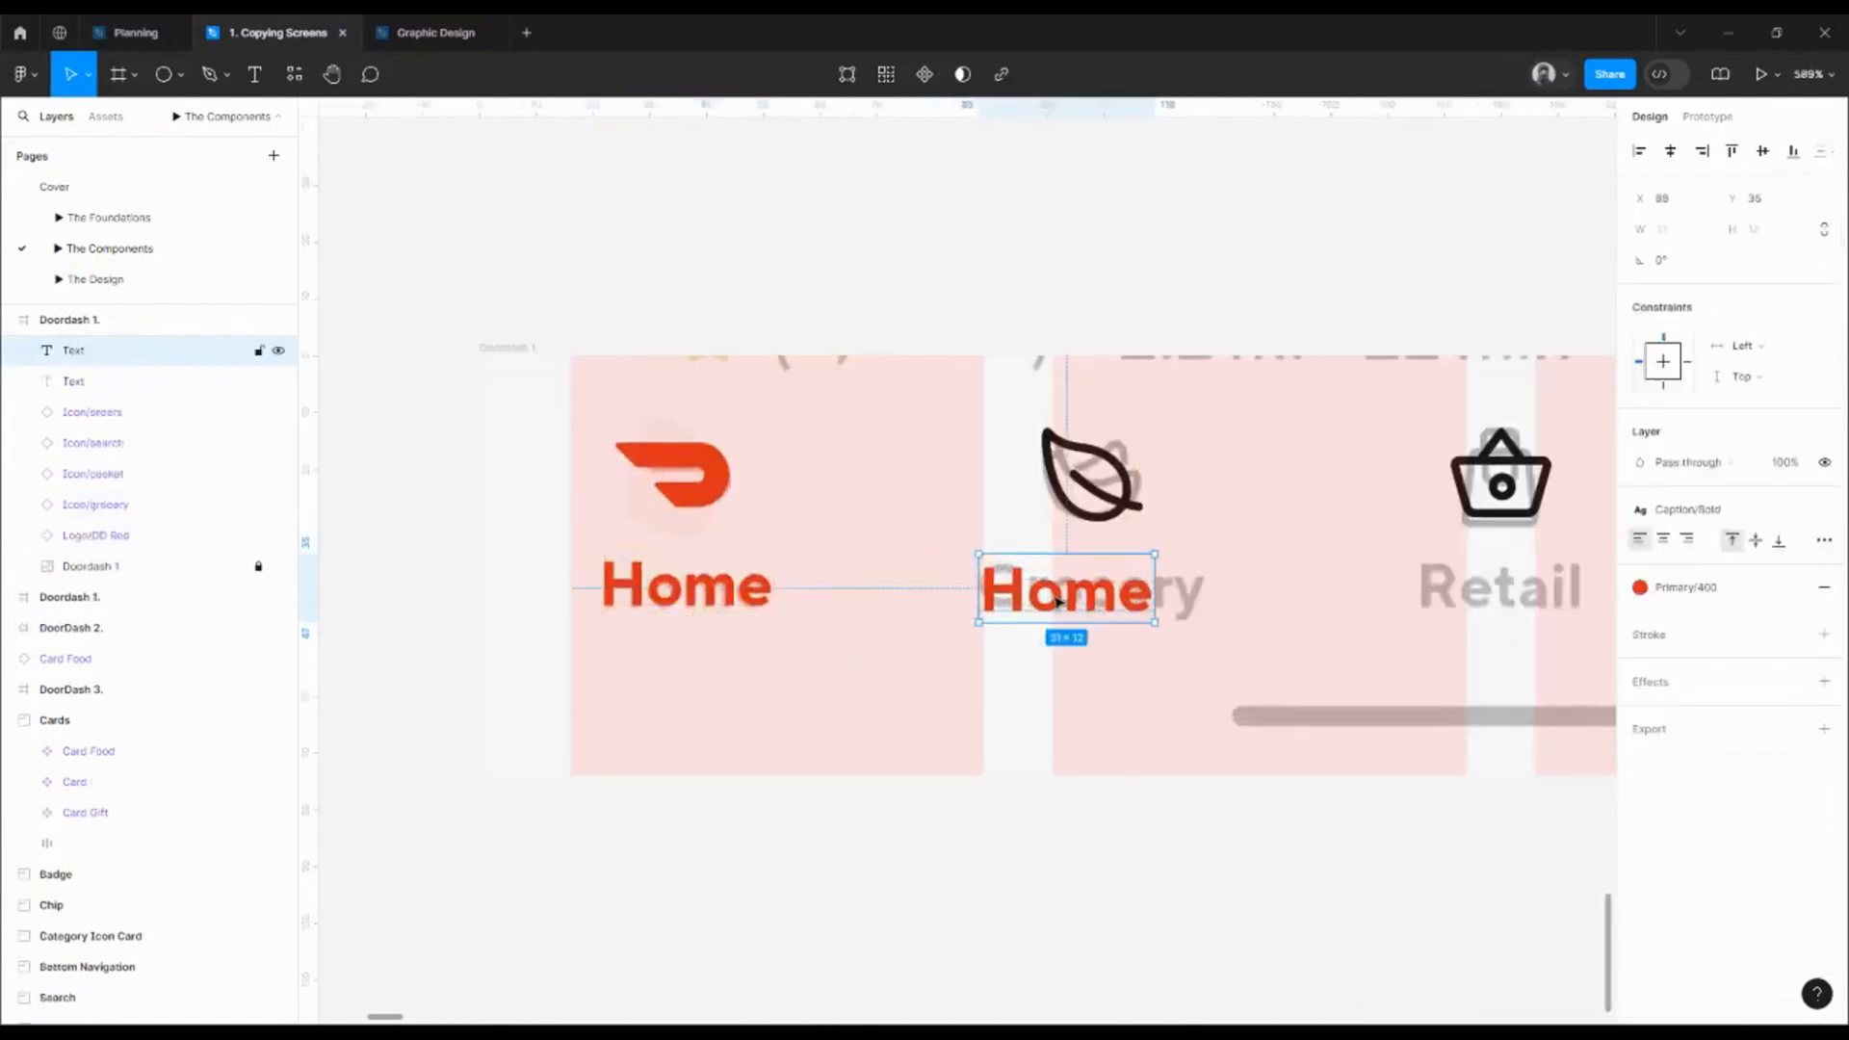
Change the text of the duplicated label beneath the grocery icon to Grocery.
scroll(1057, 602, "down", 5)
double_click(1057, 602)
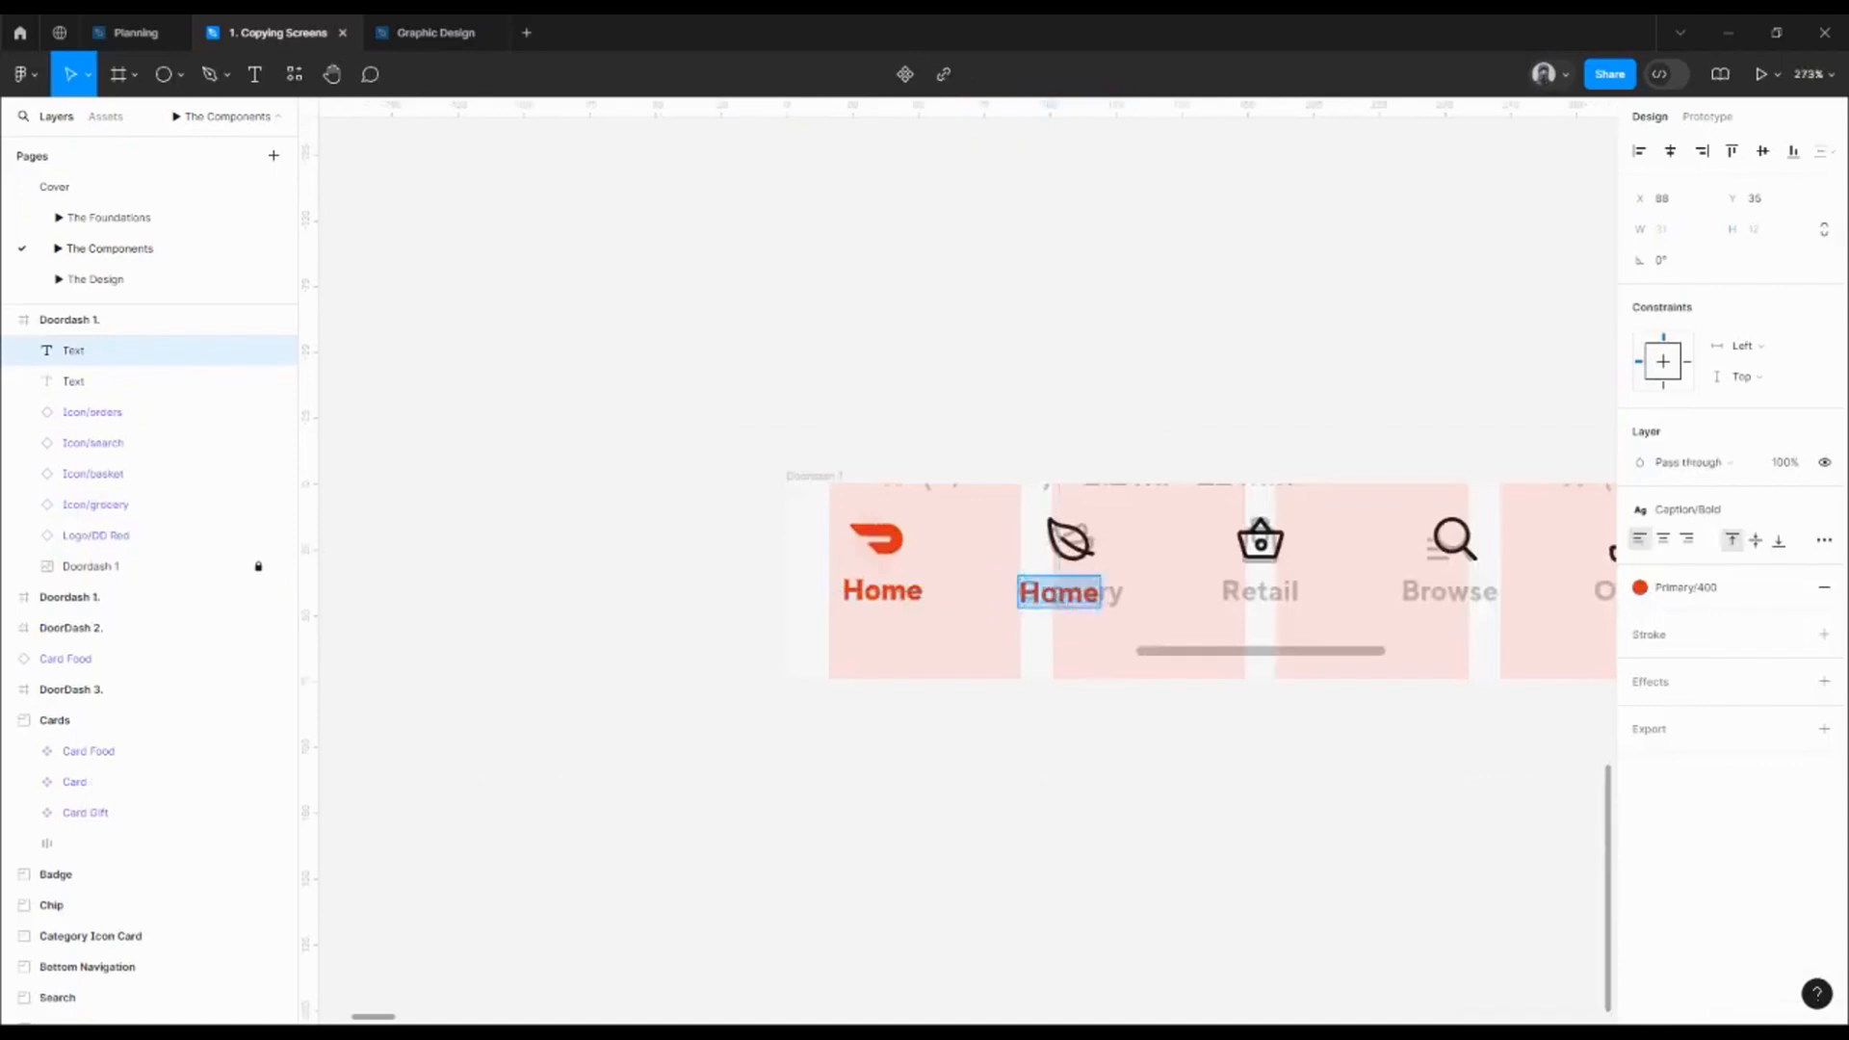
type("Grocerr")
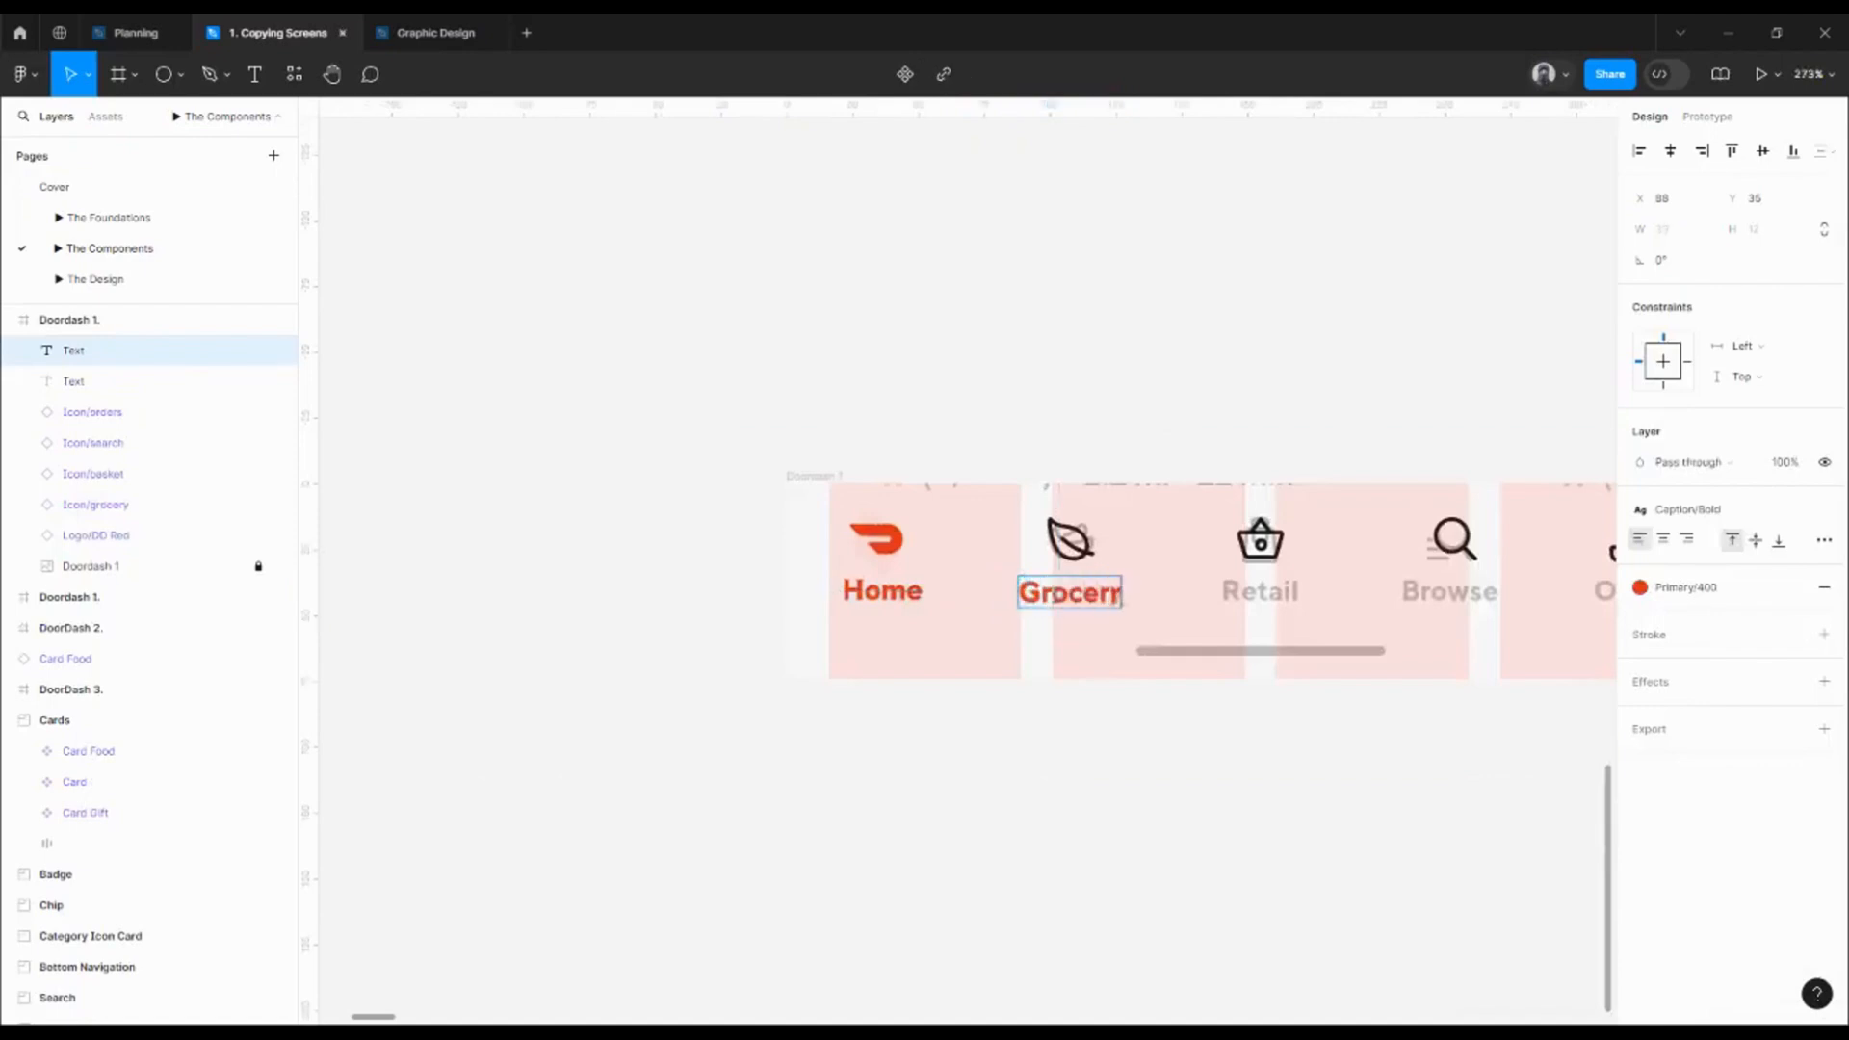
type("y")
right_click(1071, 596)
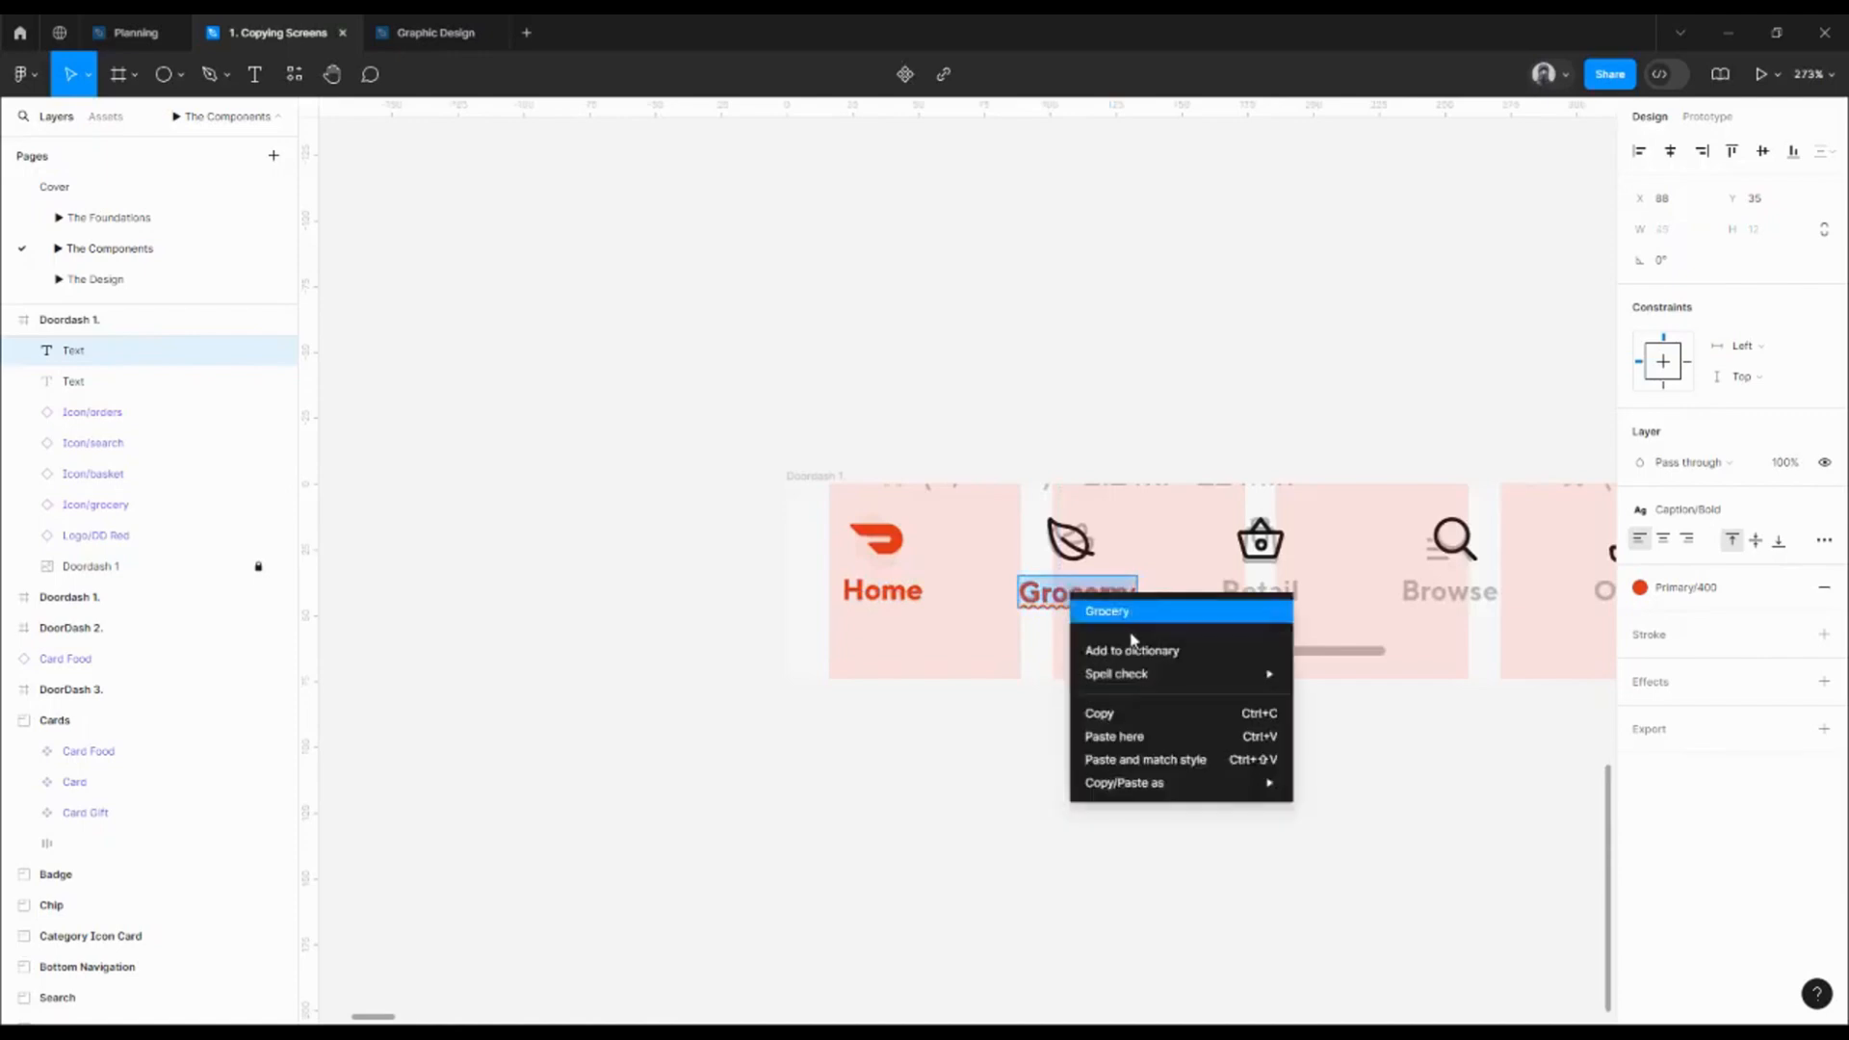
left_click(1124, 617)
key("Escape")
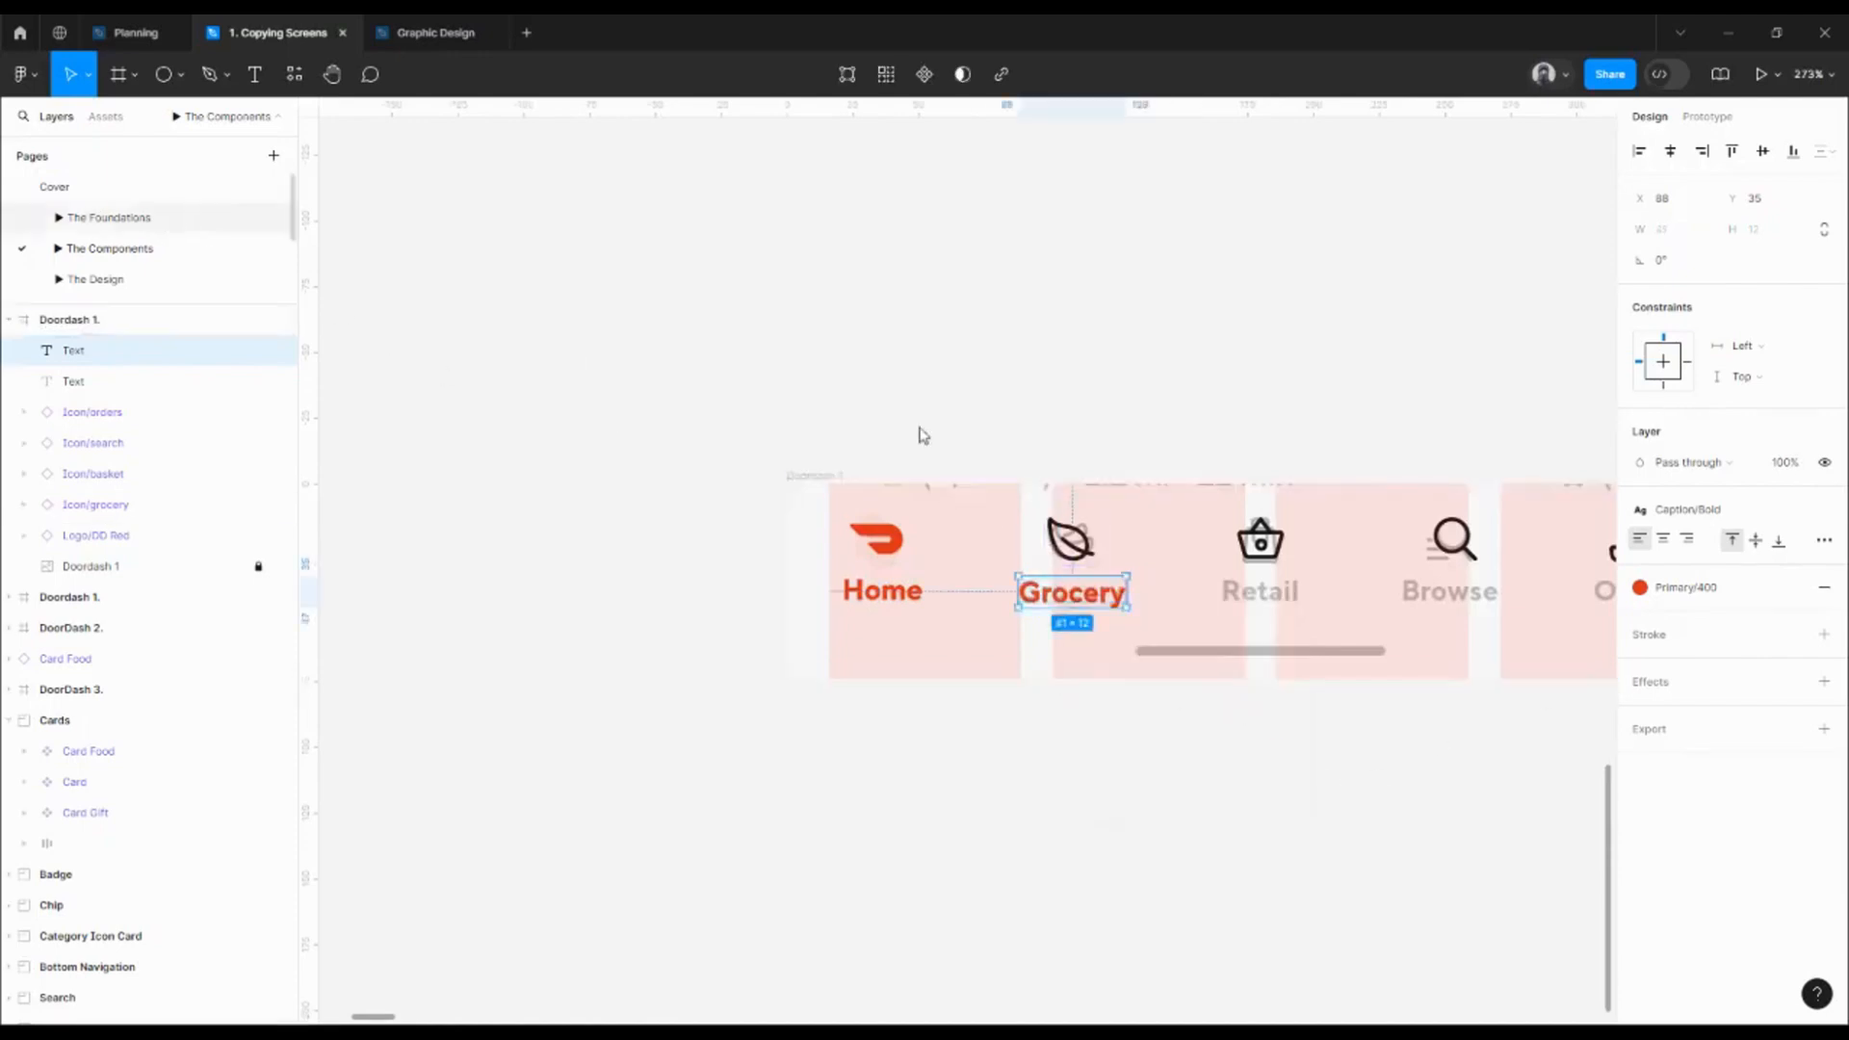
Look up the Nav Icon color in the swatches and Colors board on The Foundations page, and return to The Components page.
scroll(922, 434, "down", 2)
left_click_drag(814, 323, 1098, 272)
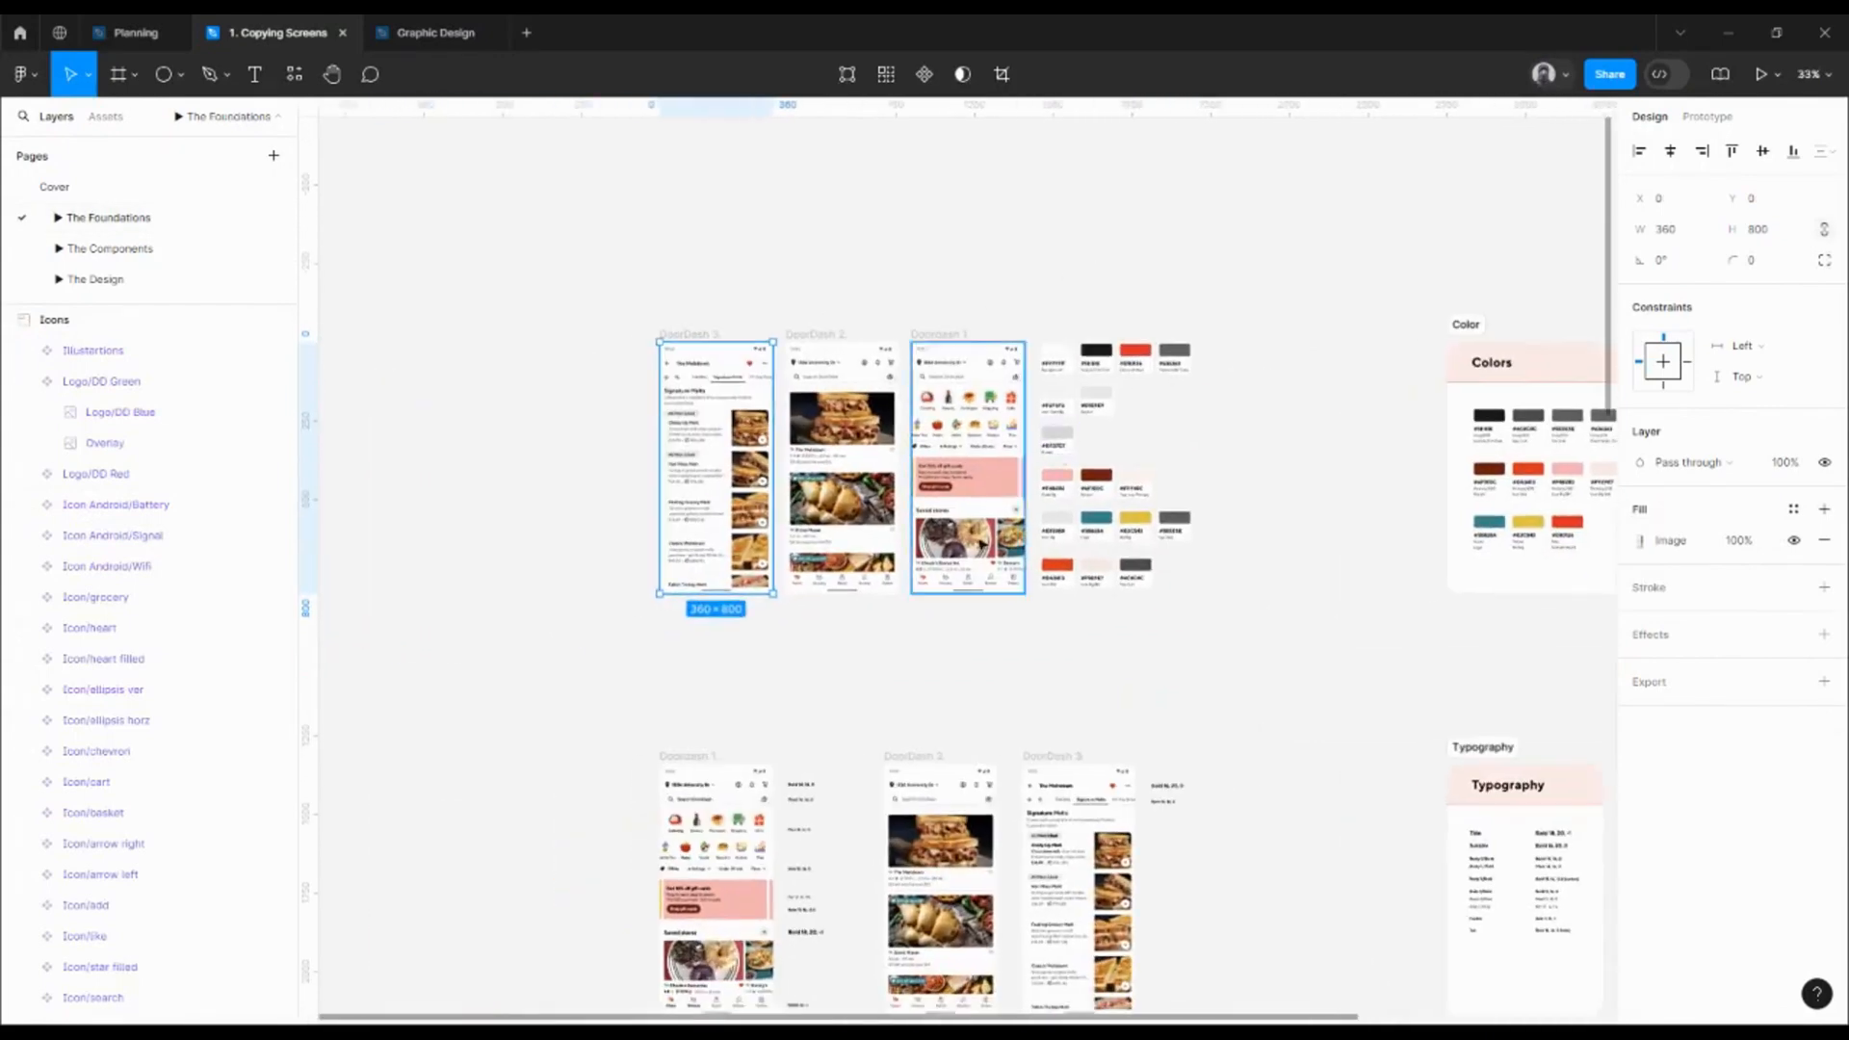
scroll(981, 542, "up", 3)
left_click_drag(1268, 699, 1193, 693)
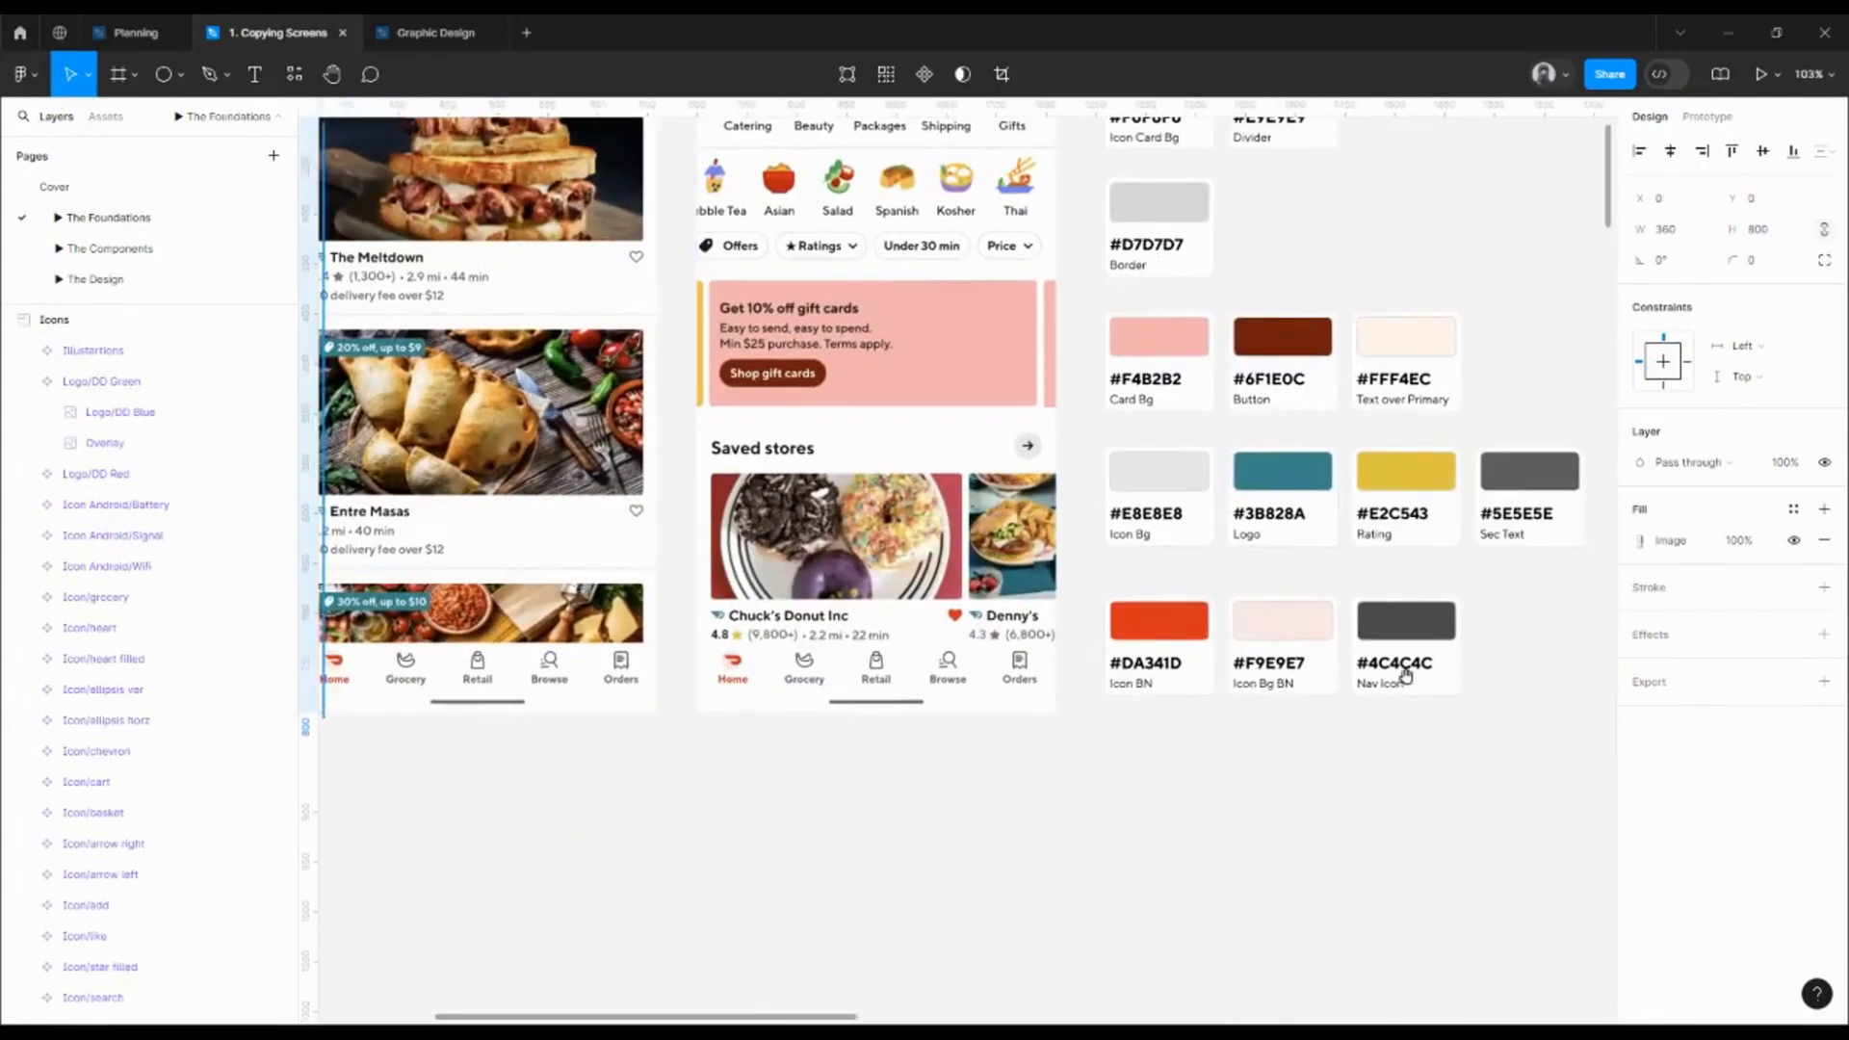
left_click(1405, 675)
scroll(966, 576, "down", 3)
left_click_drag(1319, 573, 936, 563)
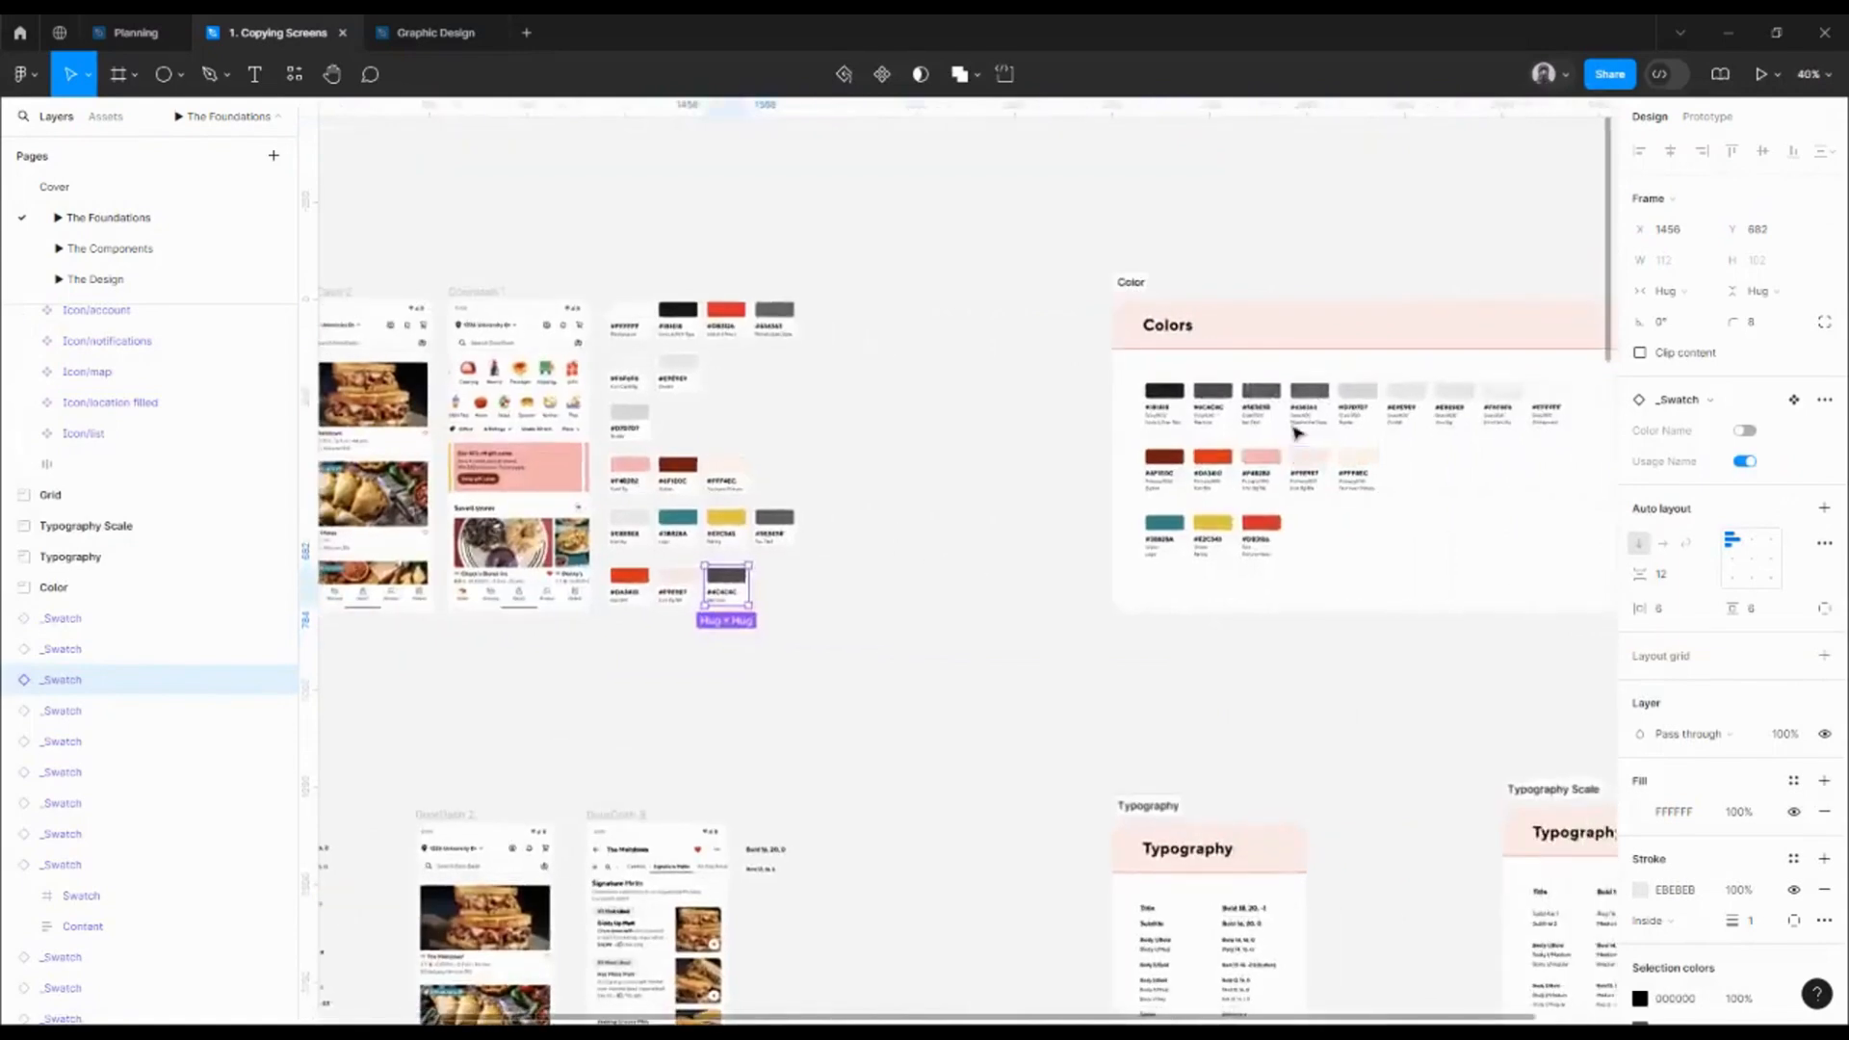
scroll(1296, 433, "up", 3)
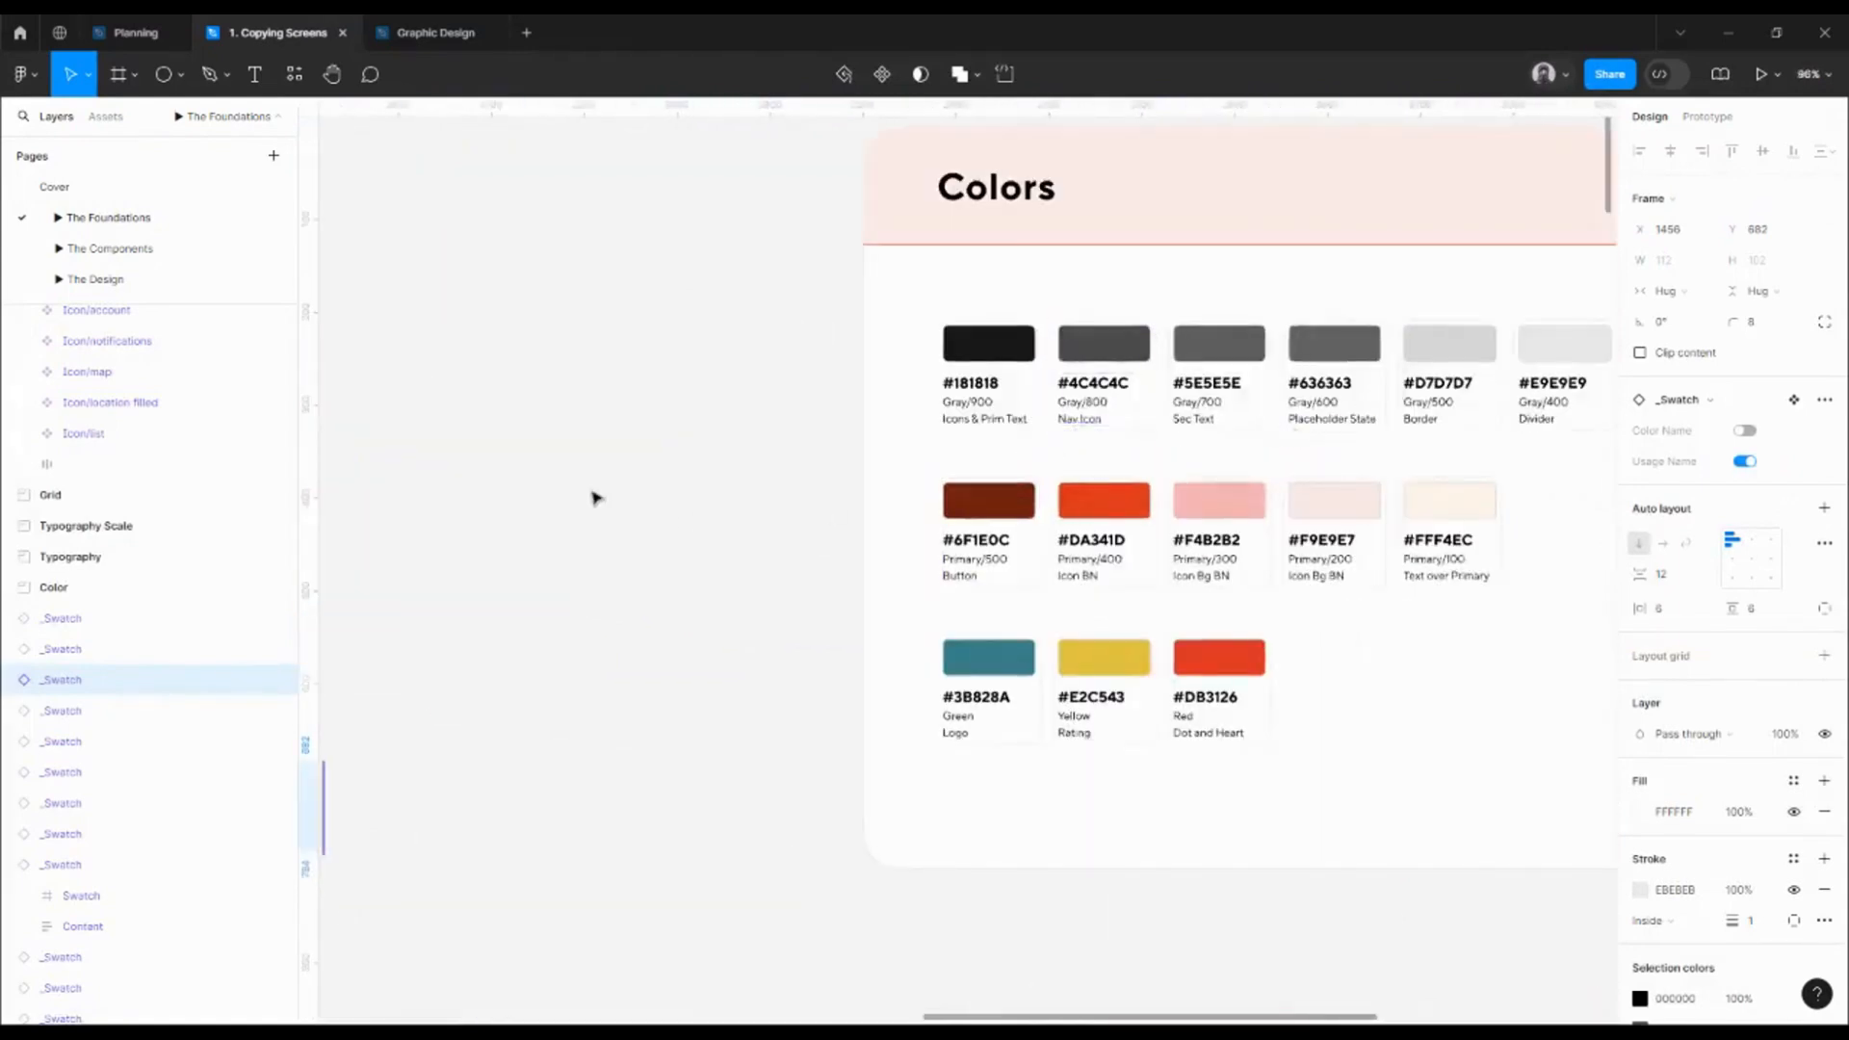
left_click(277, 242)
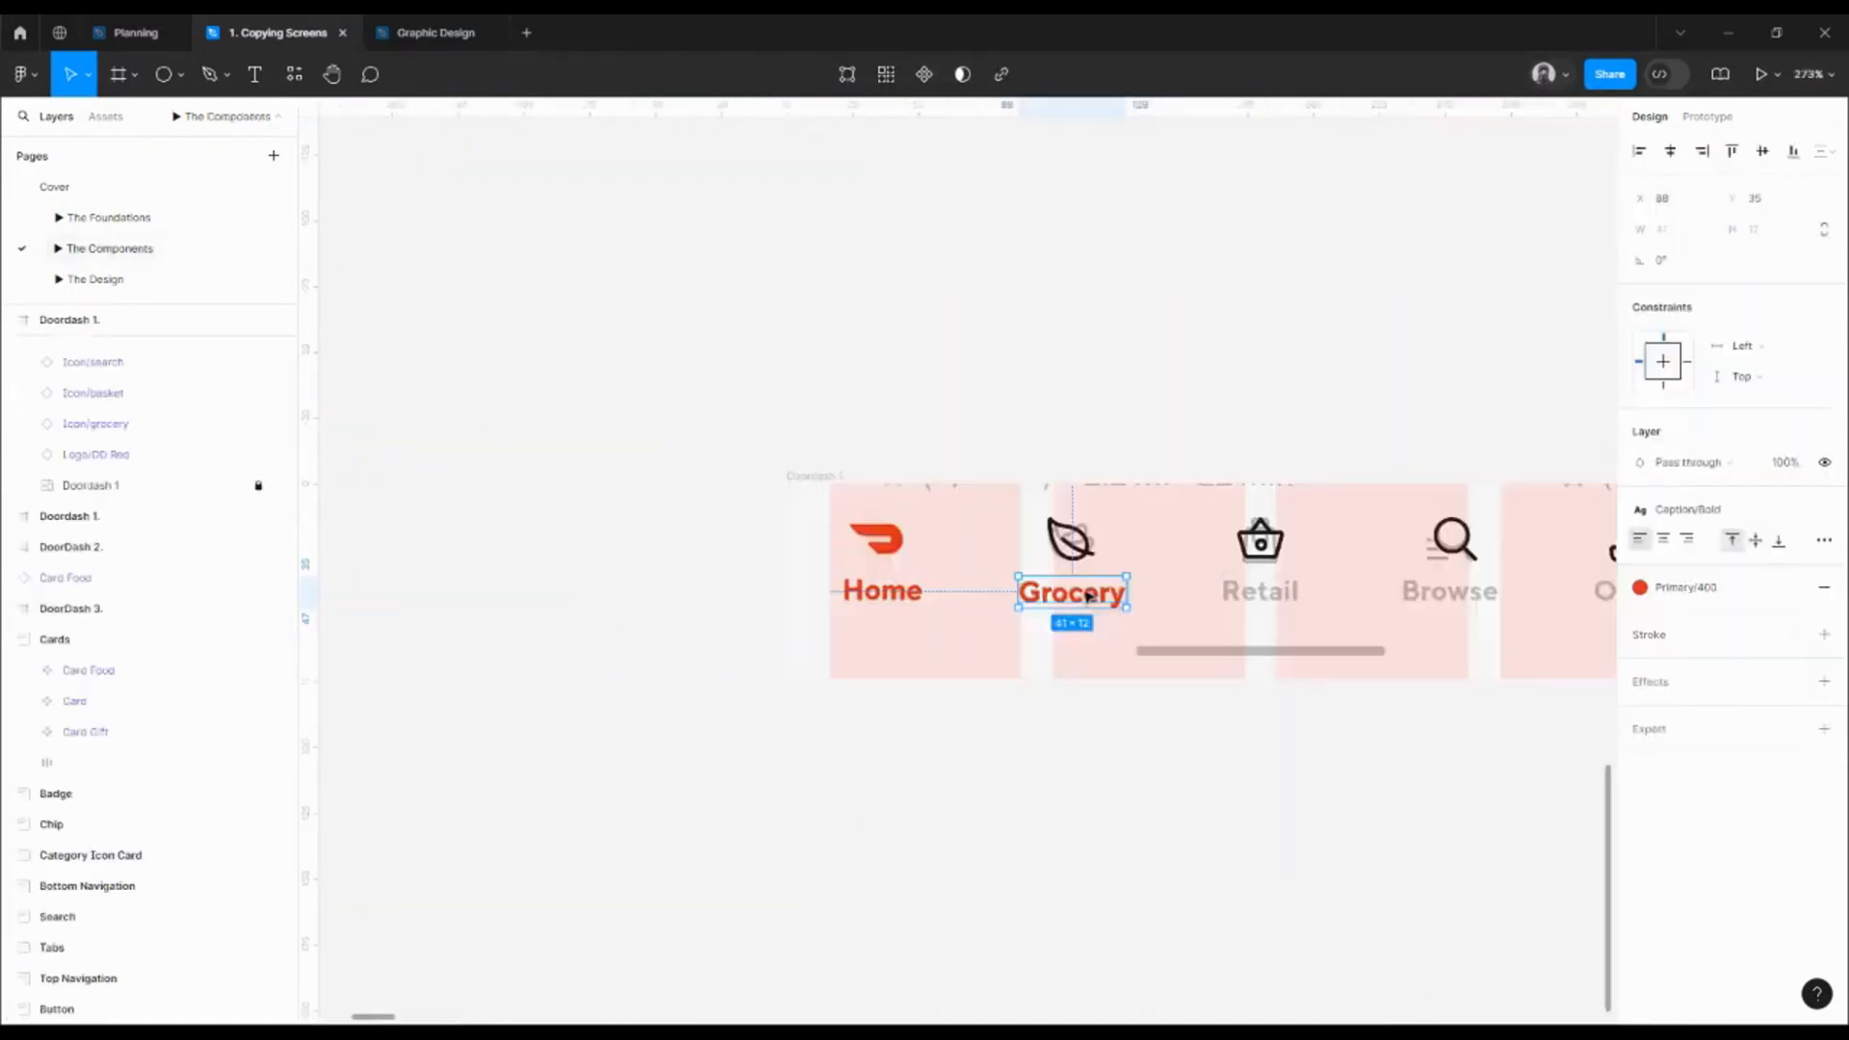
Recolor the Grocery label and the grocery, basket, search and orders icons with the second-darkest Gray library swatch.
left_click(1086, 563)
left_click(1283, 545, "shift")
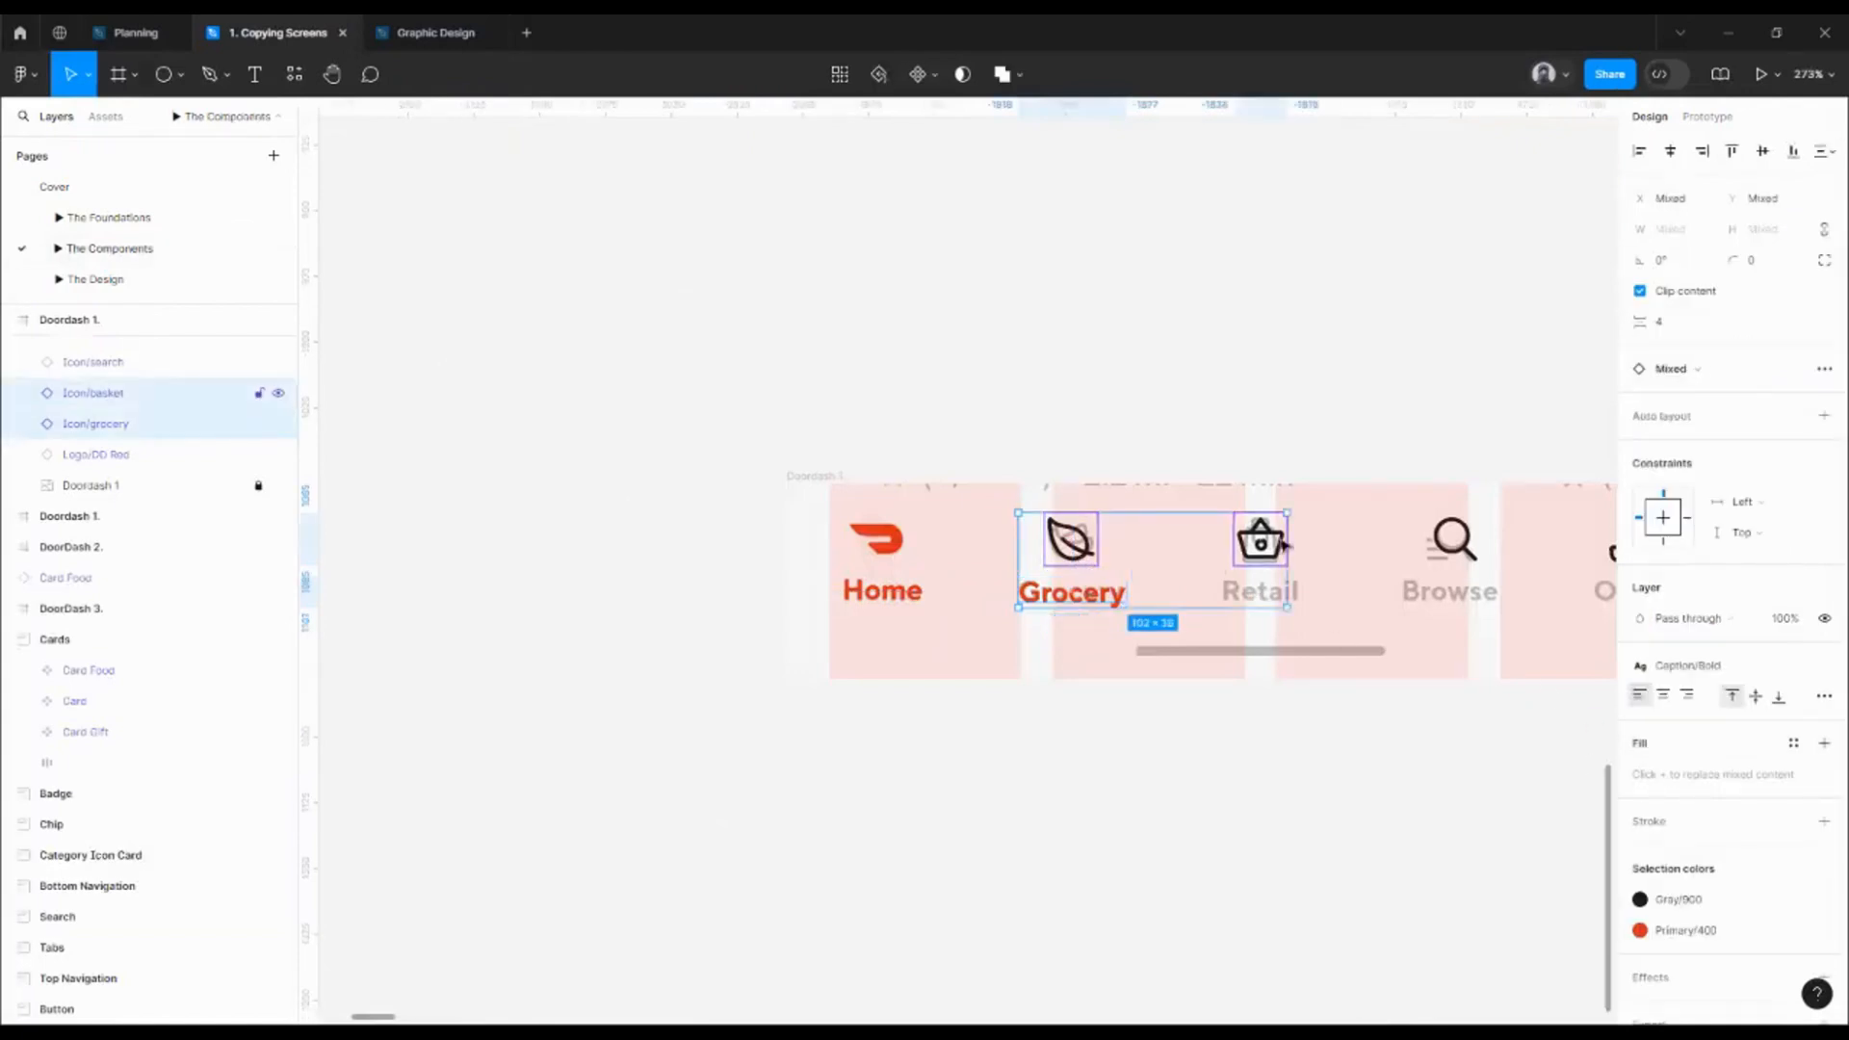
scroll(1283, 544, "right", 3)
left_click(1165, 493, "shift")
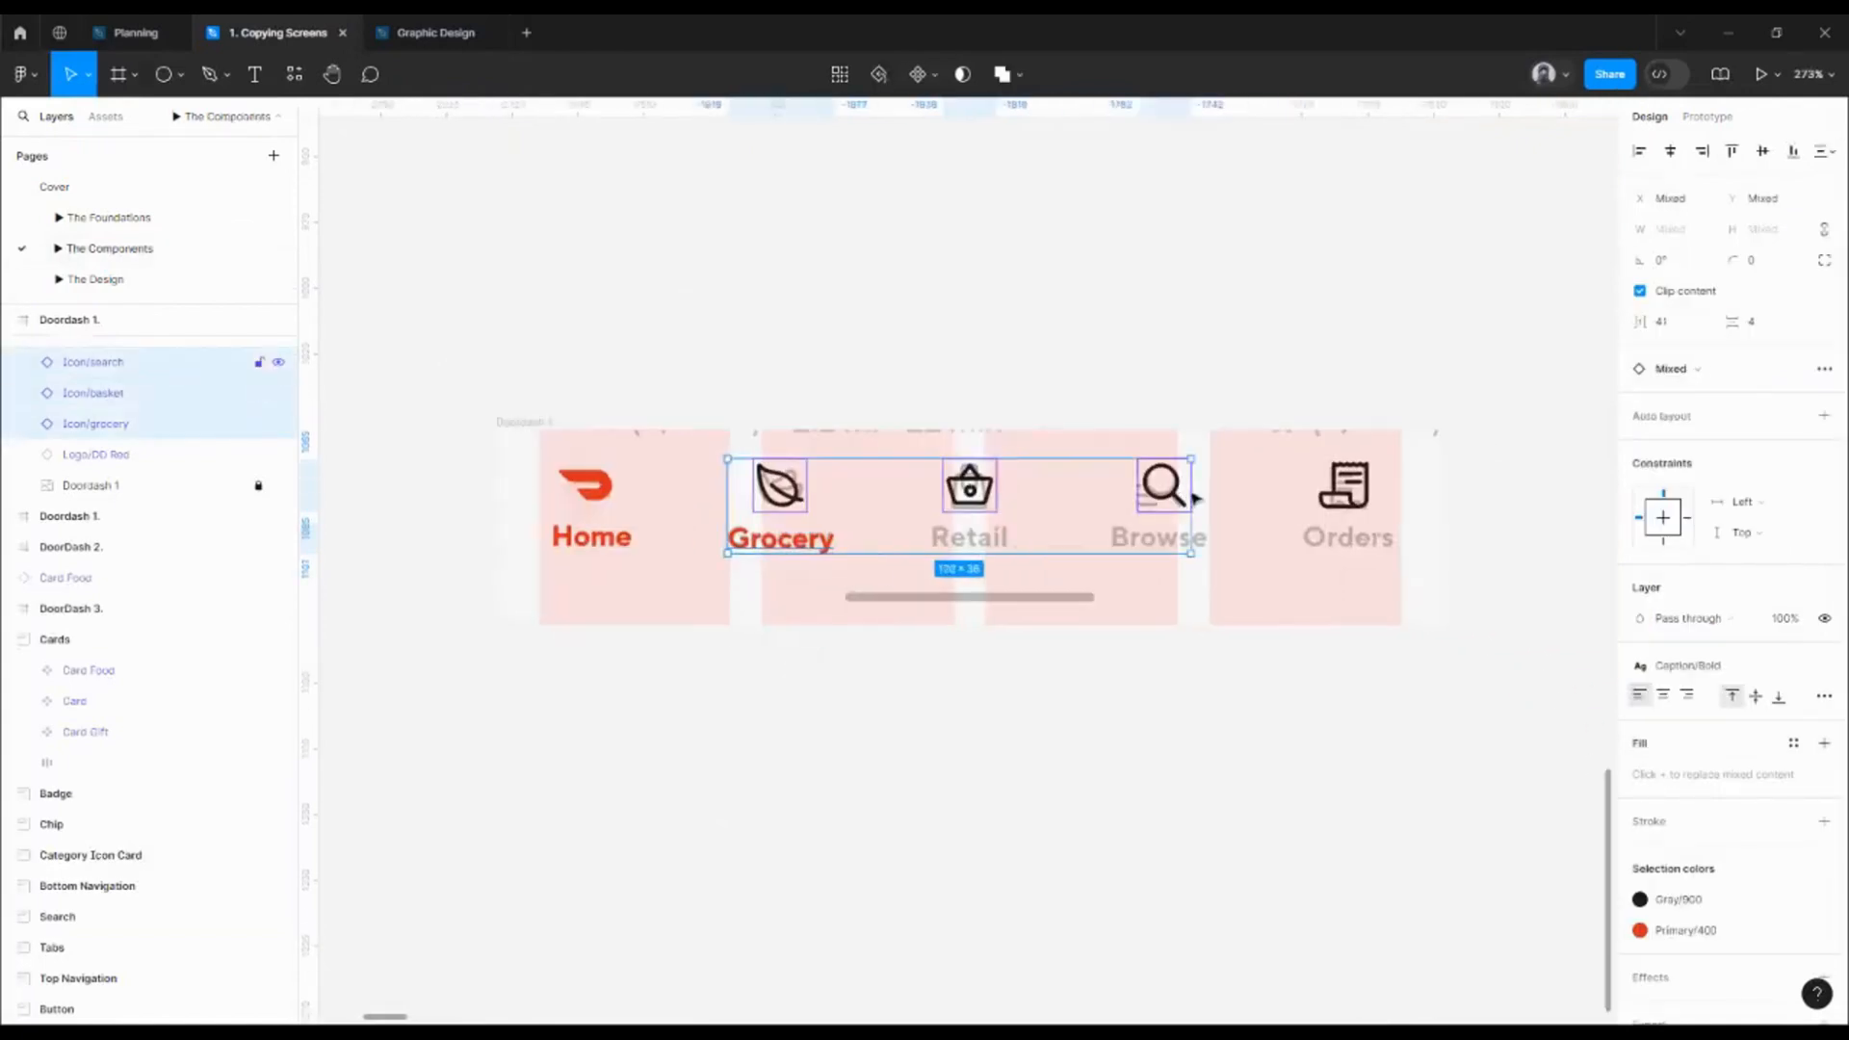
left_click(1358, 508, "shift")
left_click(1639, 869)
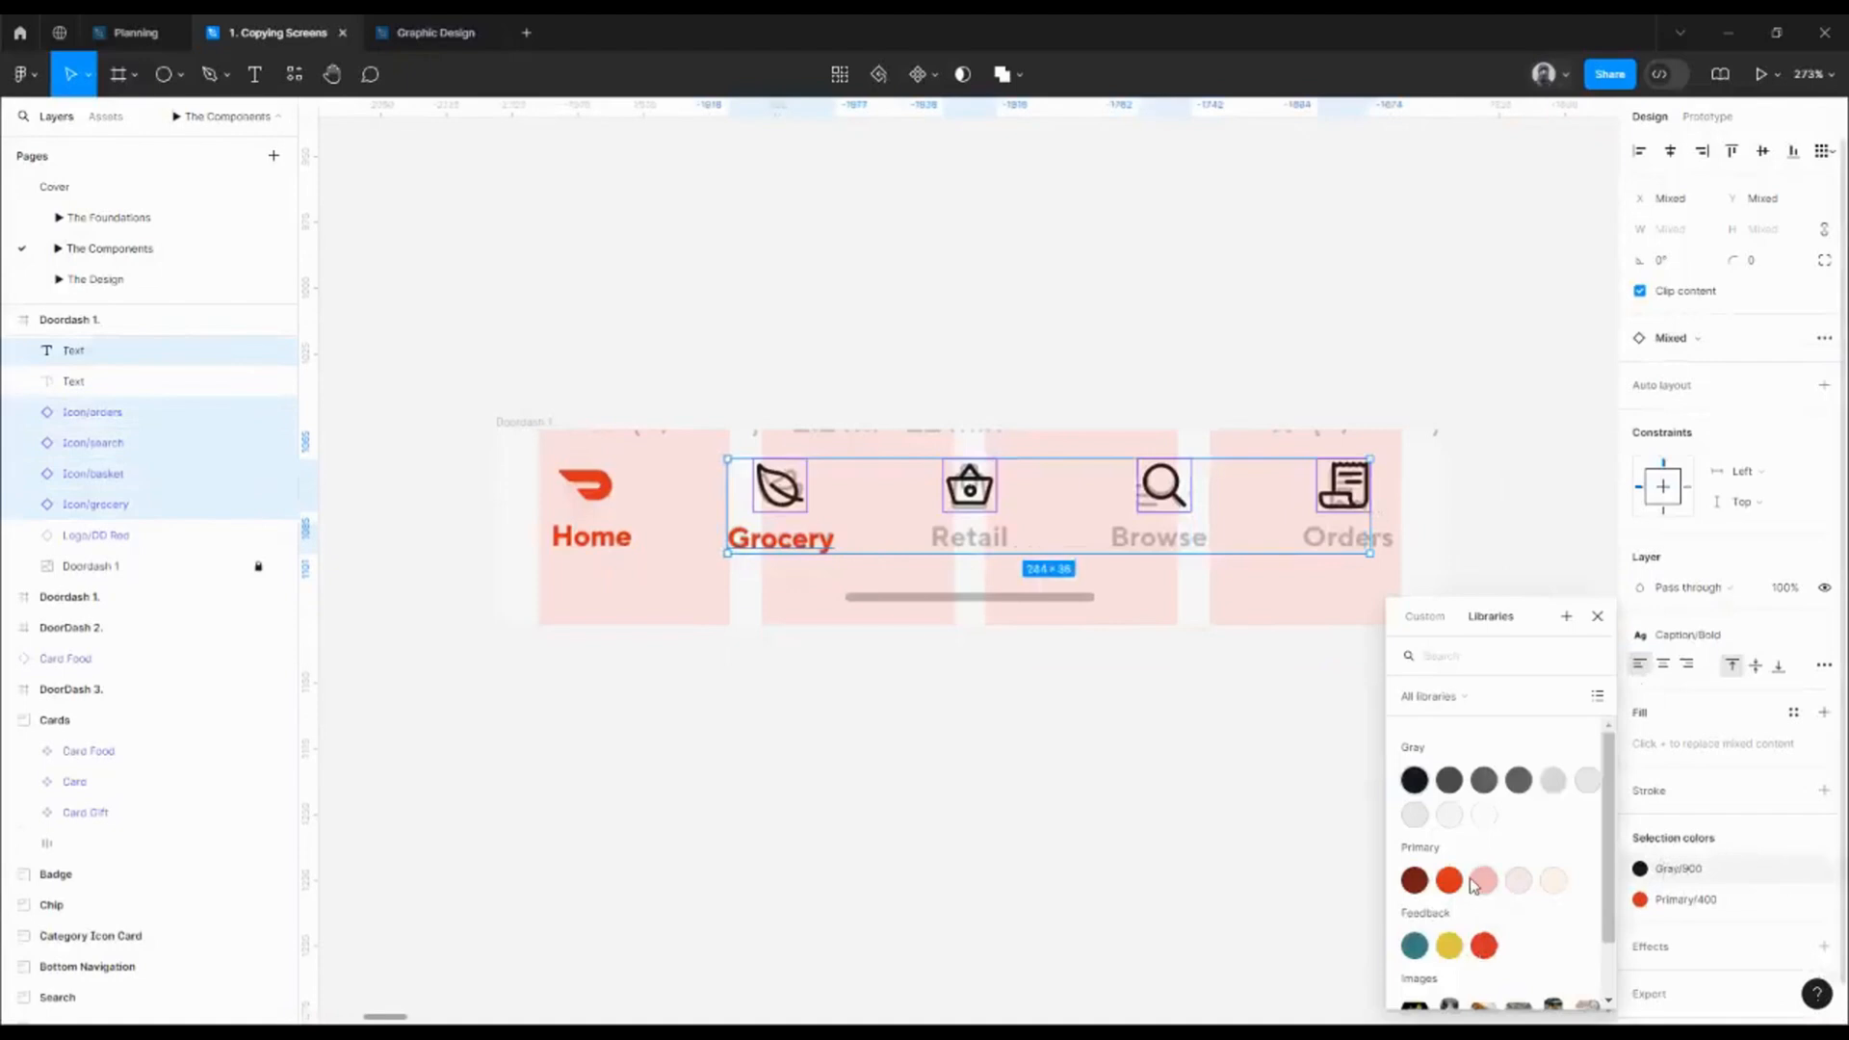
left_click(1448, 782)
left_click(1667, 895)
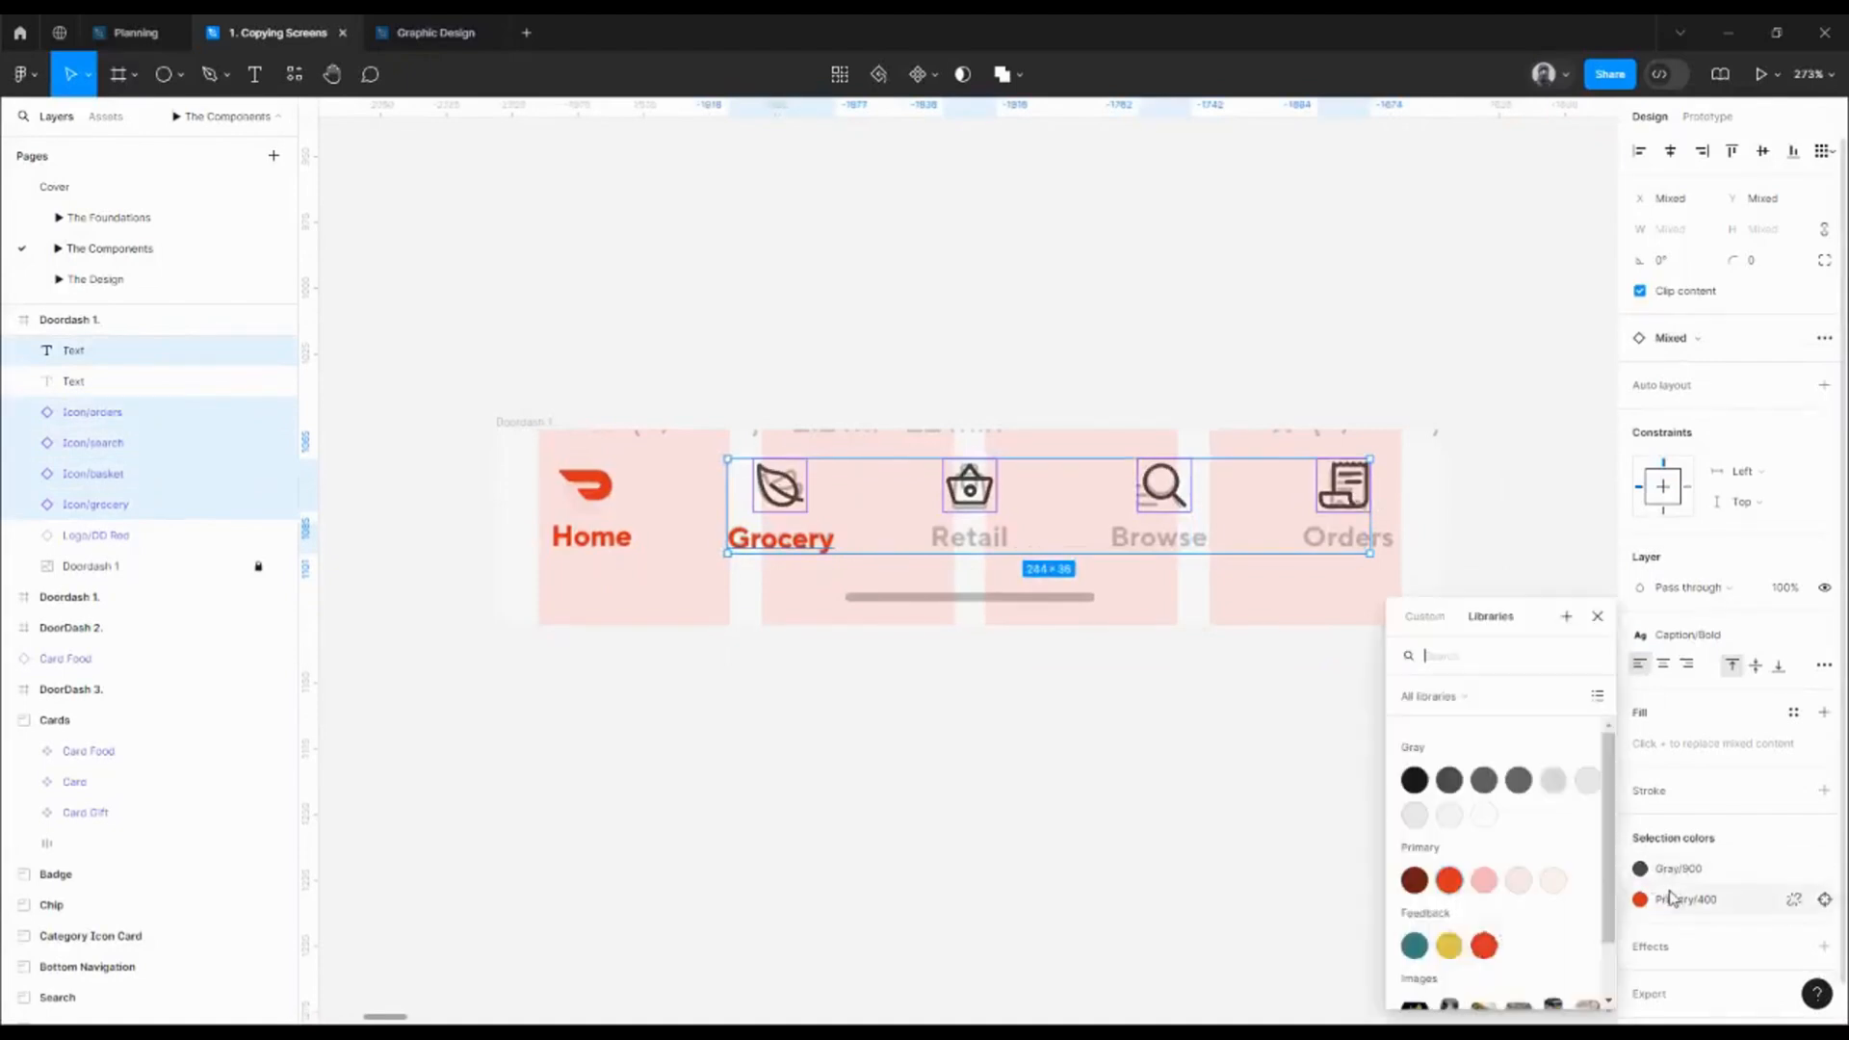
left_click(1439, 785)
left_click(1043, 709)
Compare the recreated navigation frame with the bottom navigation in the original DoorDash screenshot, examining the shape behind the Home logo.
scroll(1044, 709, "left", 3)
scroll(1044, 709, "up", 1)
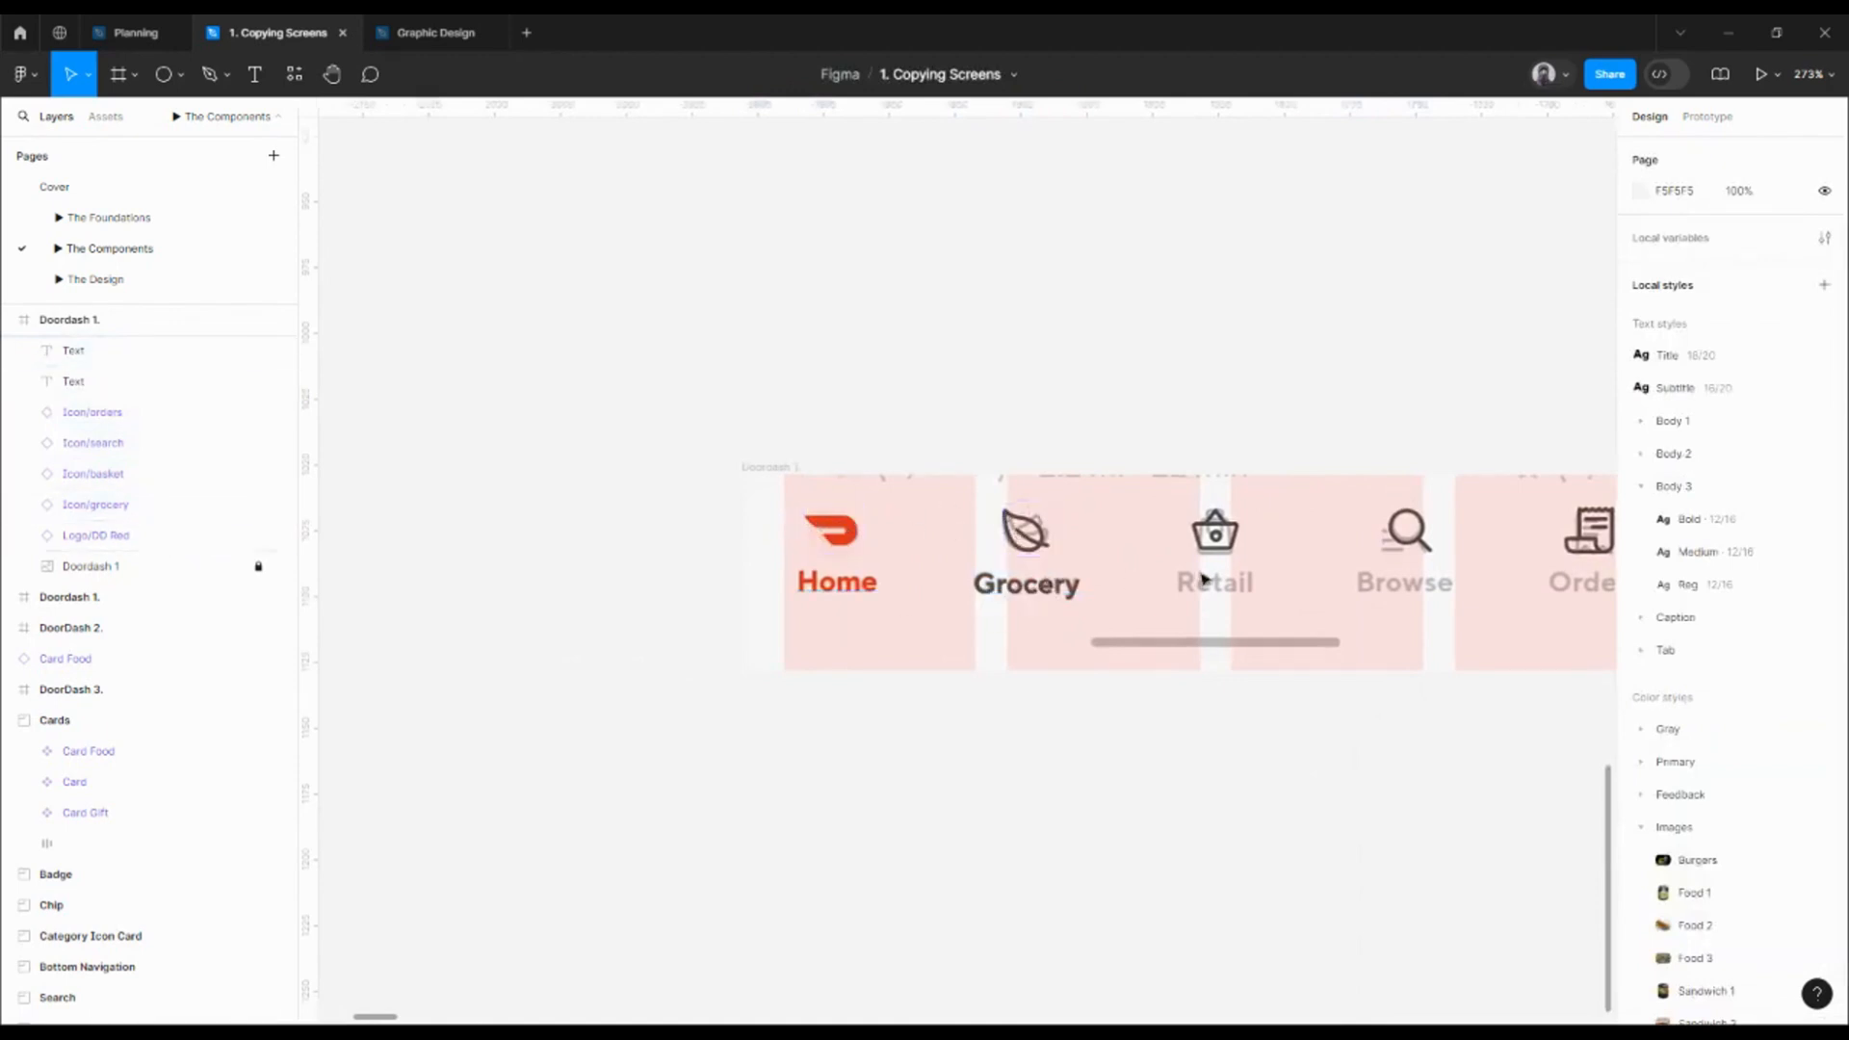
scroll(1155, 554, "right", 2)
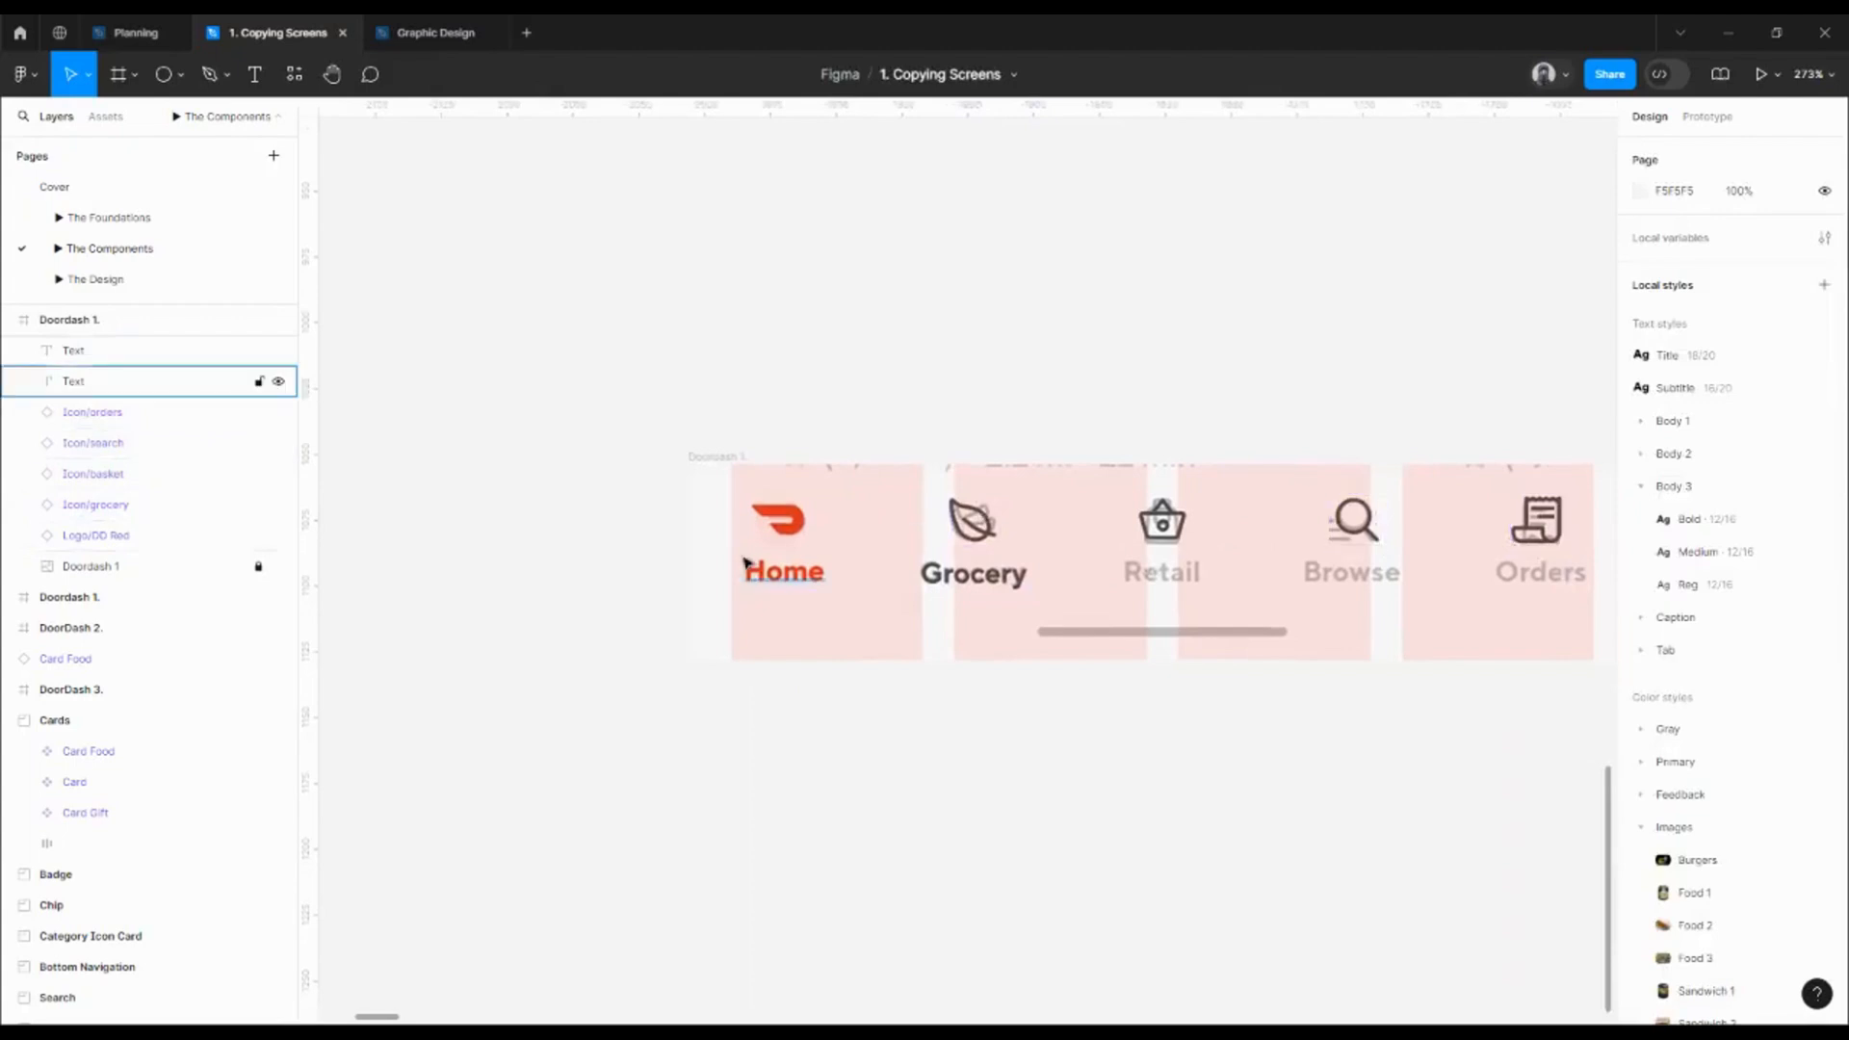
scroll(814, 502, "up", 3)
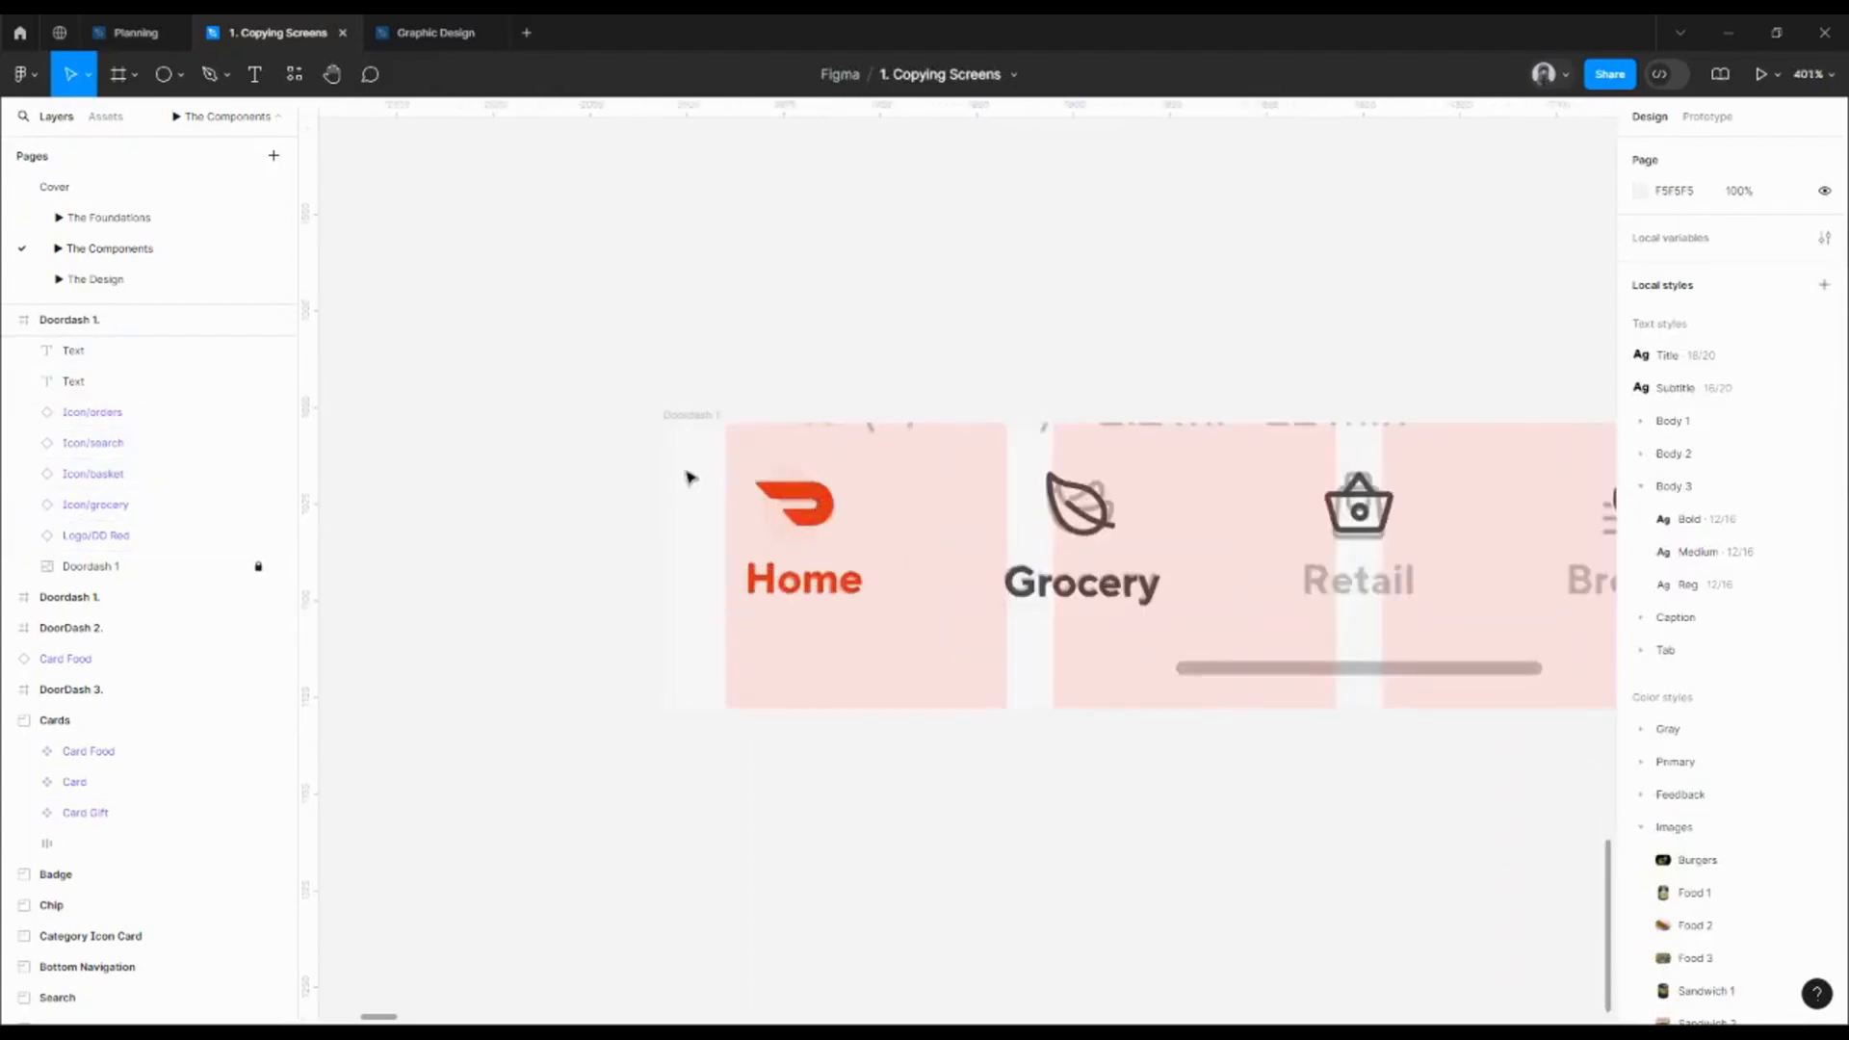
scroll(842, 375, "down", 4)
scroll(866, 631, "up", 3)
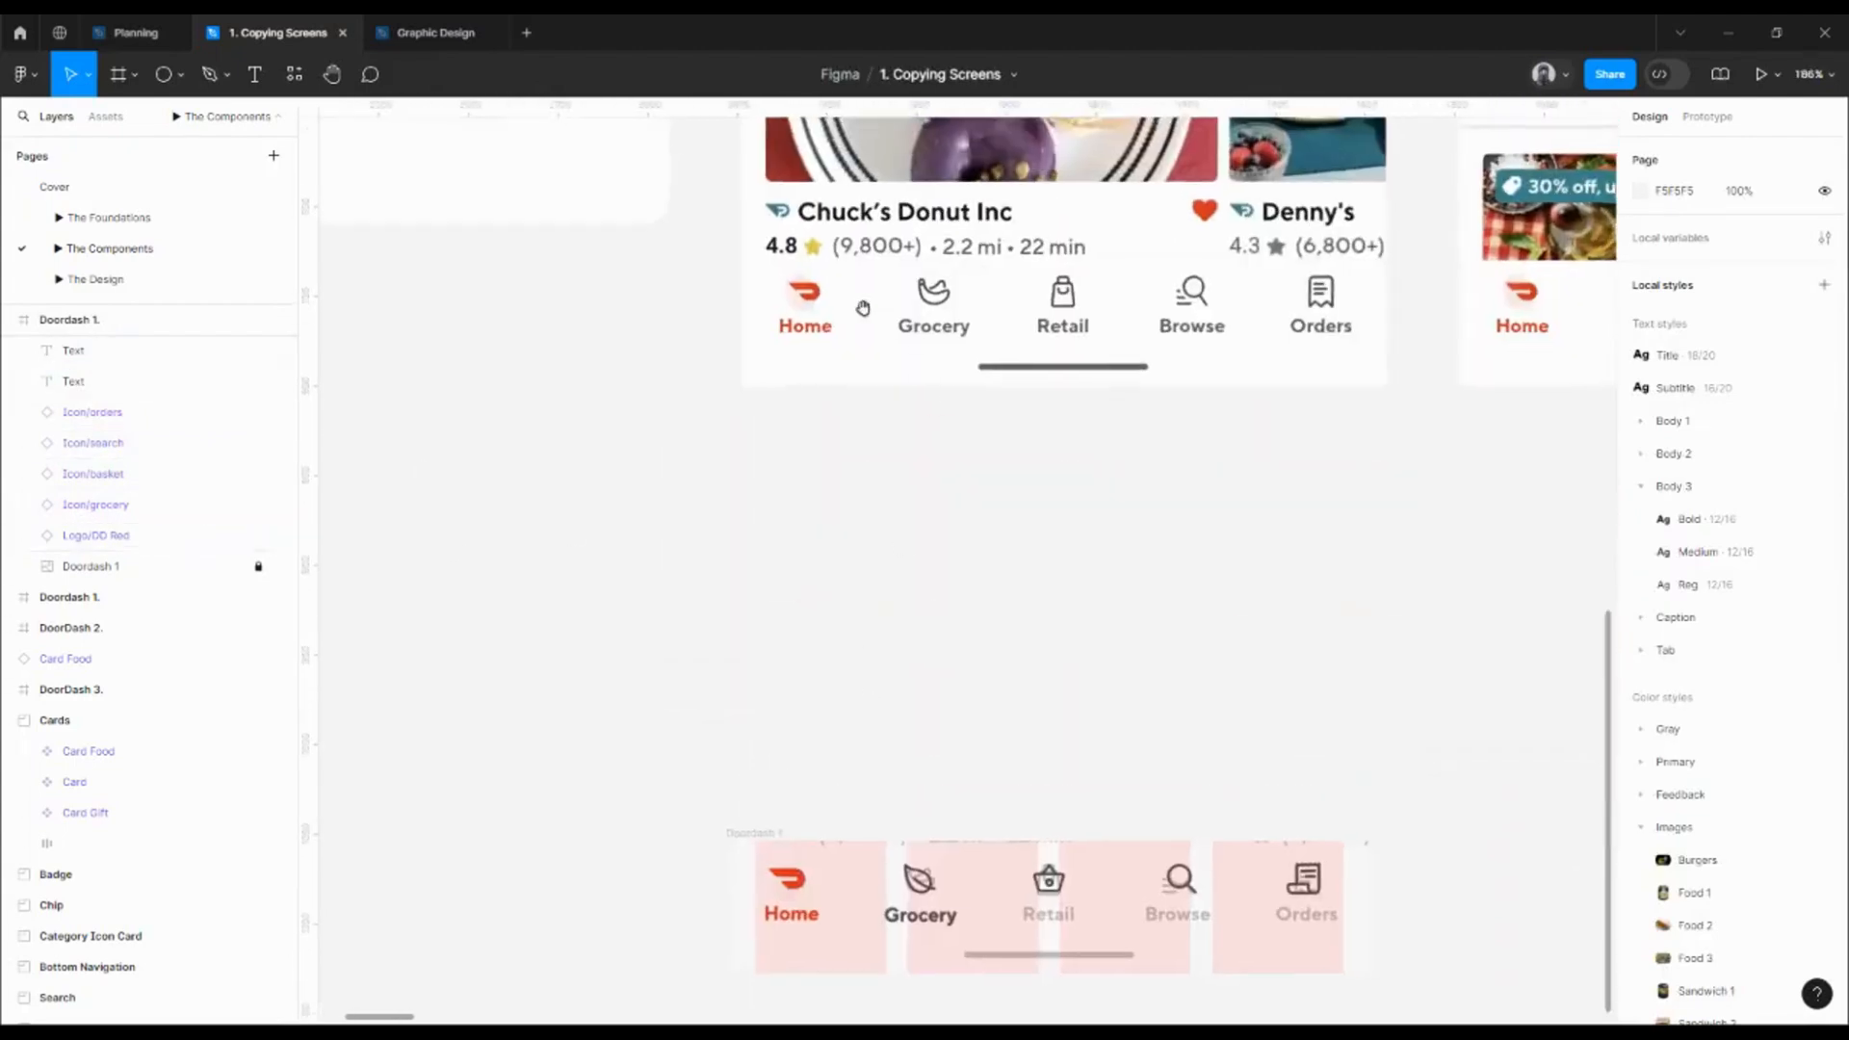
scroll(828, 318, "up", 3)
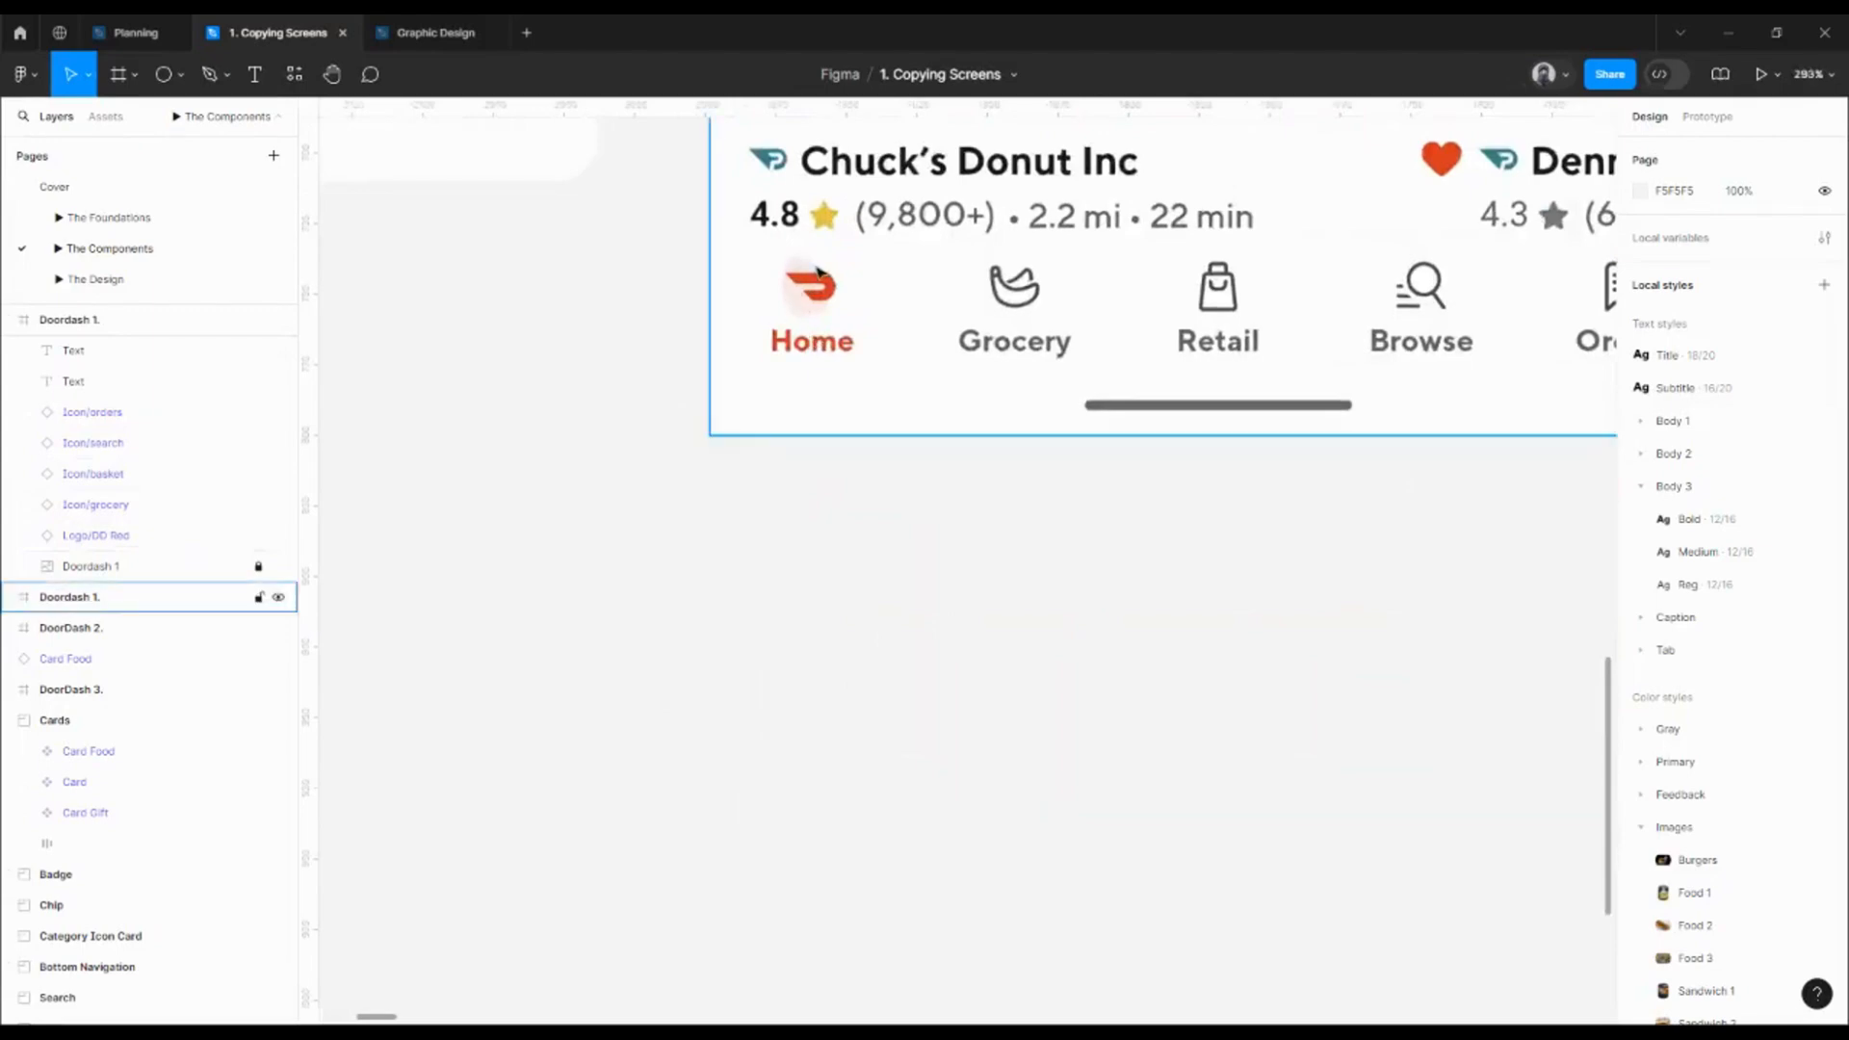
scroll(818, 273, "up", 5)
scroll(776, 397, "down", 7)
scroll(776, 397, "up", 3)
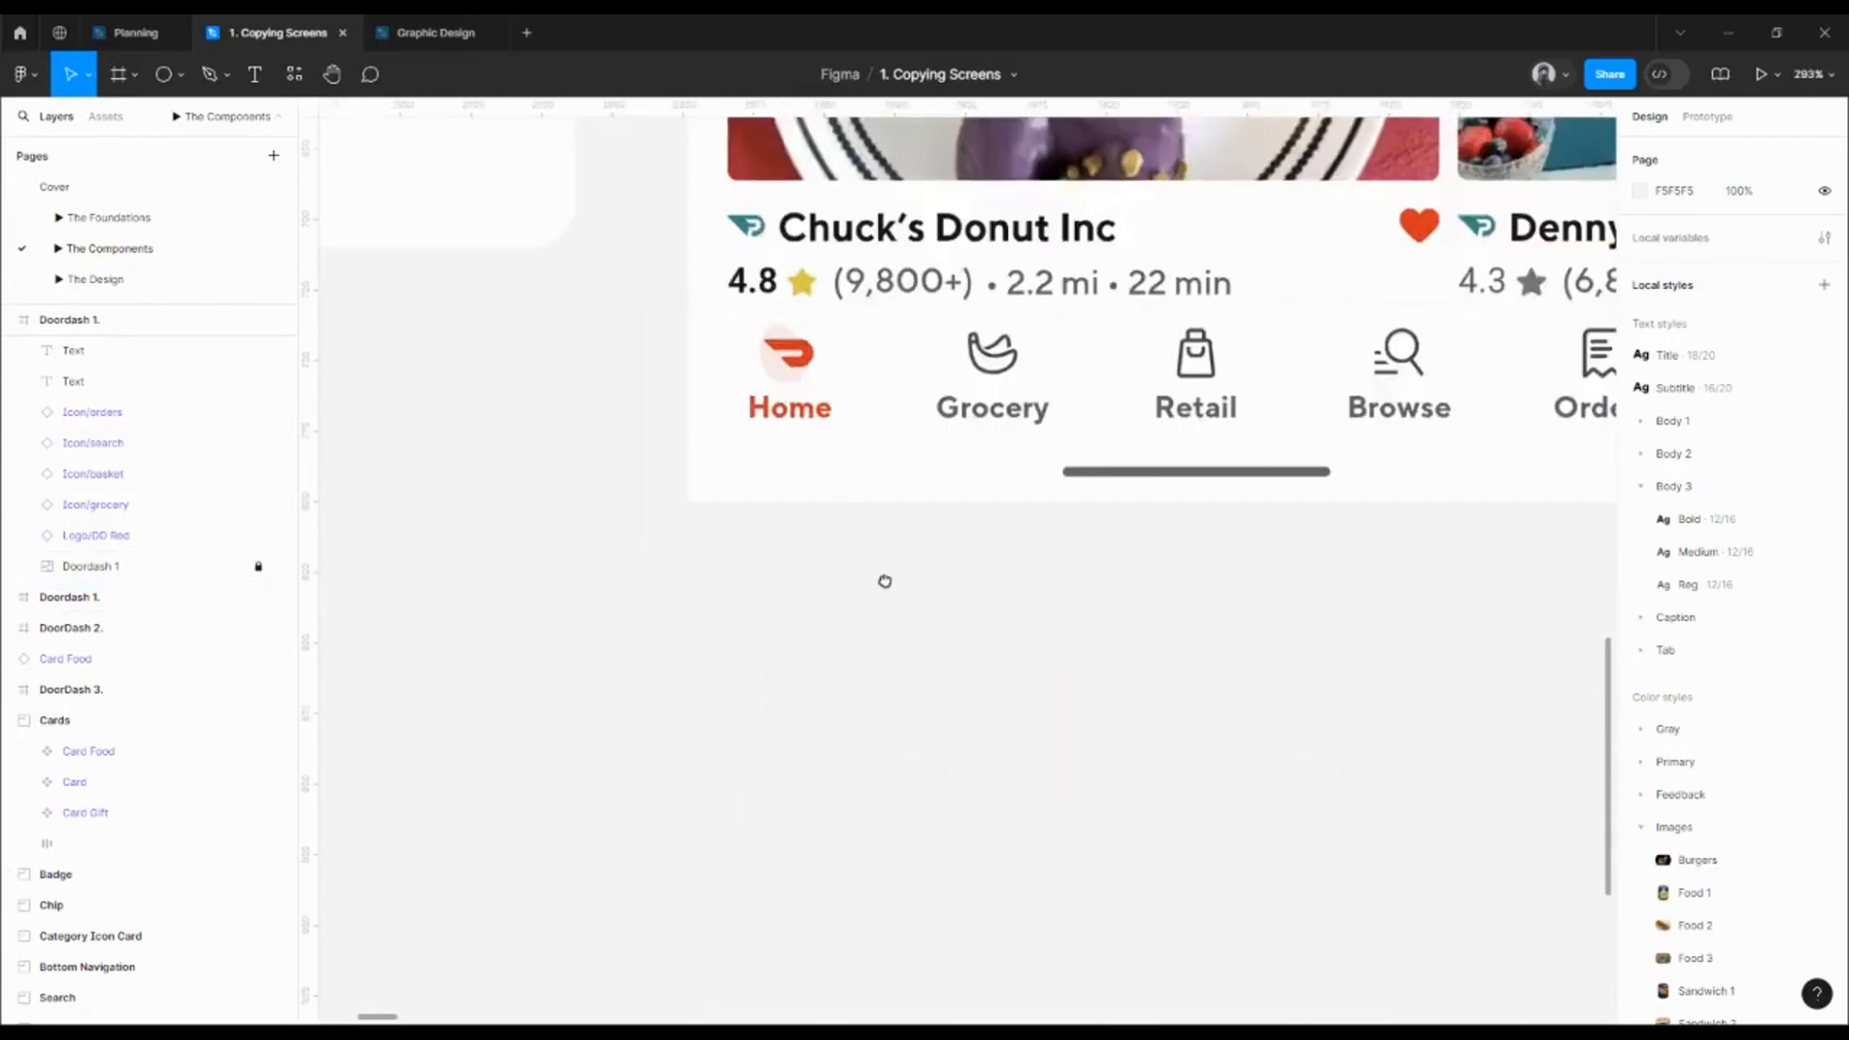
left_click_drag(884, 582, 875, 292)
left_click_drag(821, 612, 860, 280)
Draw a circle about 6 × 6 over the upper part of the pale blob behind the red Home logo.
scroll(763, 673, "up", 10)
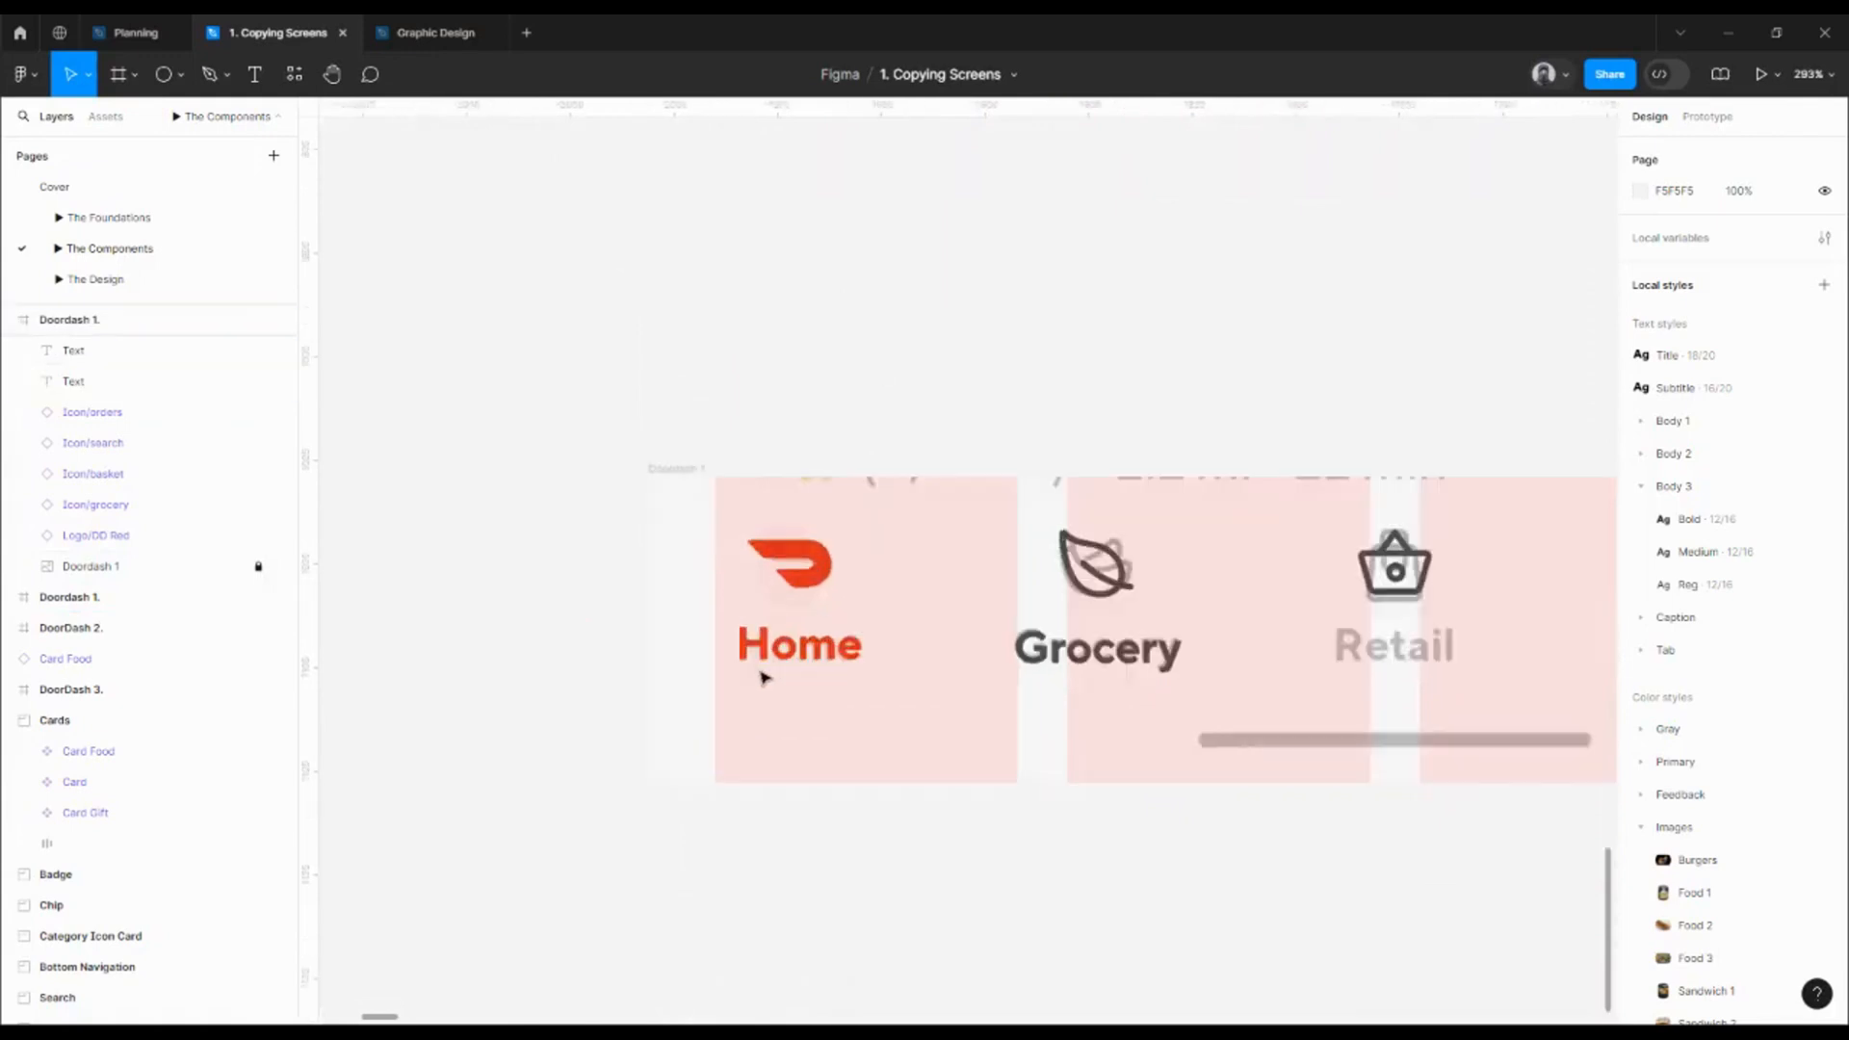
left_click_drag(838, 462, 831, 520)
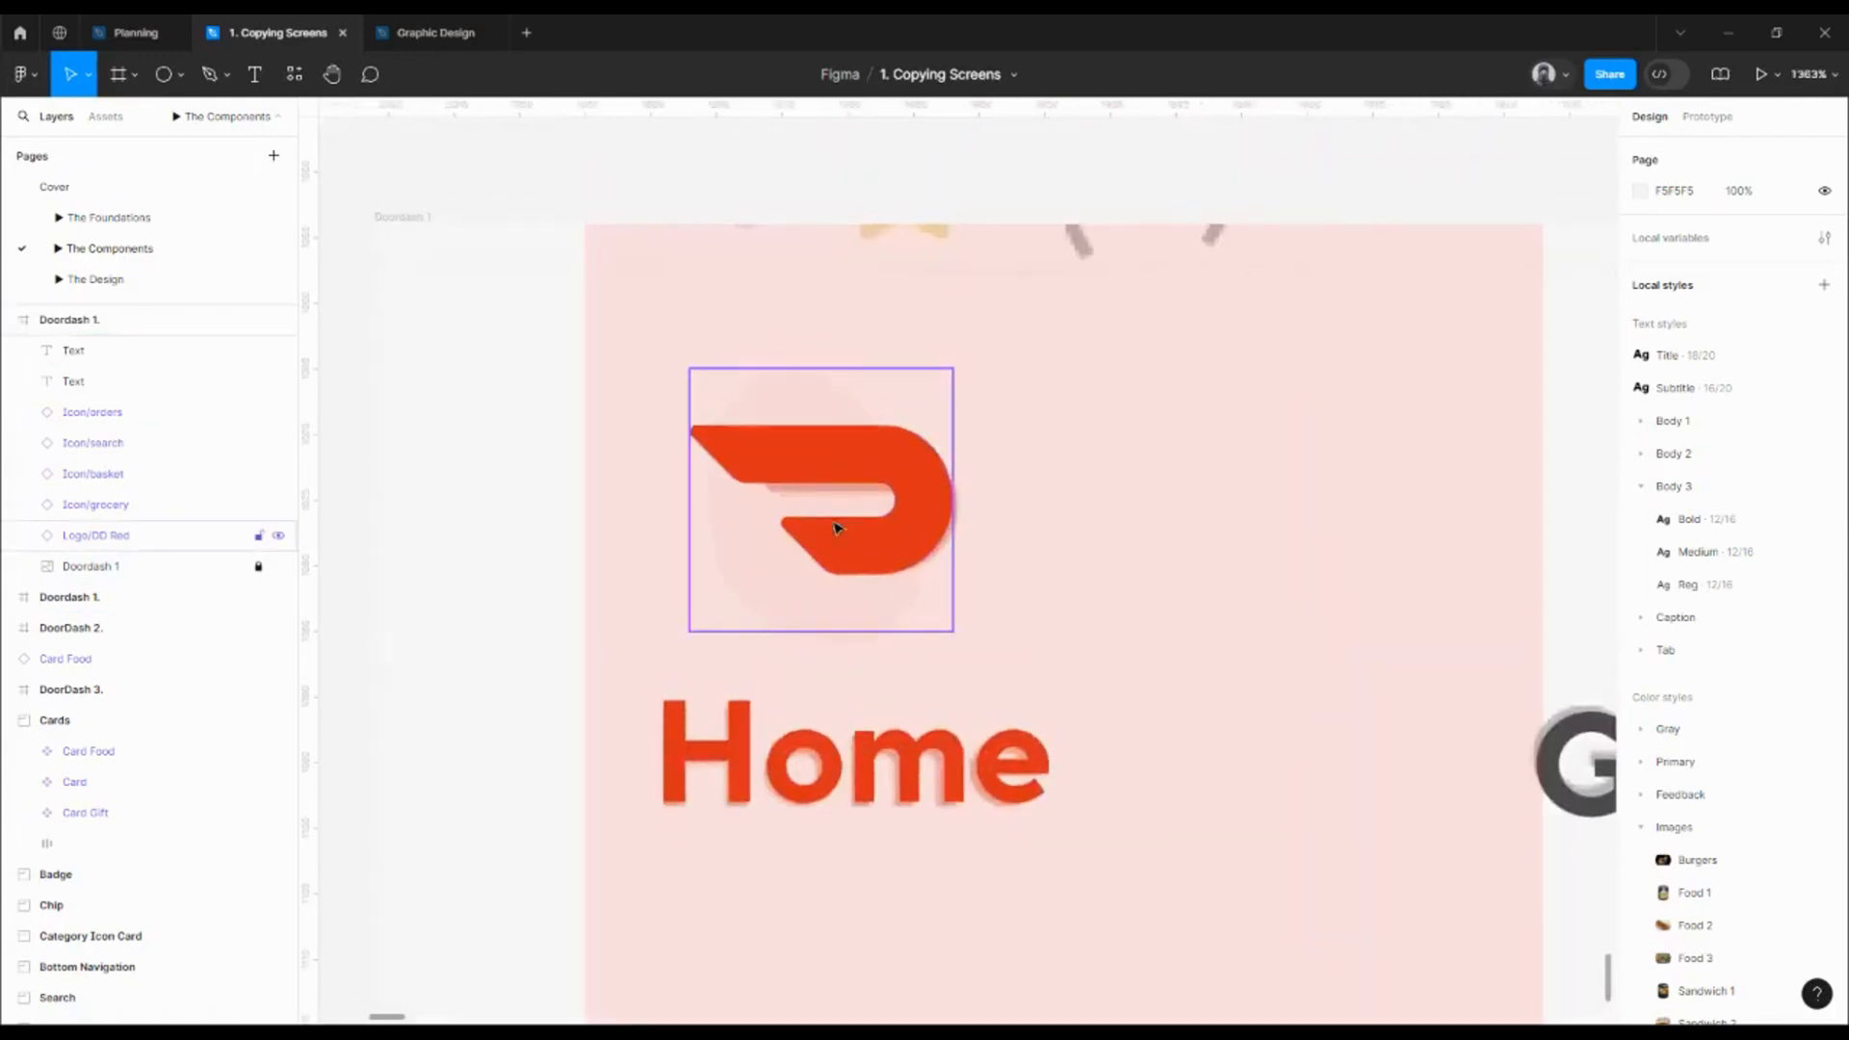
left_click(164, 81)
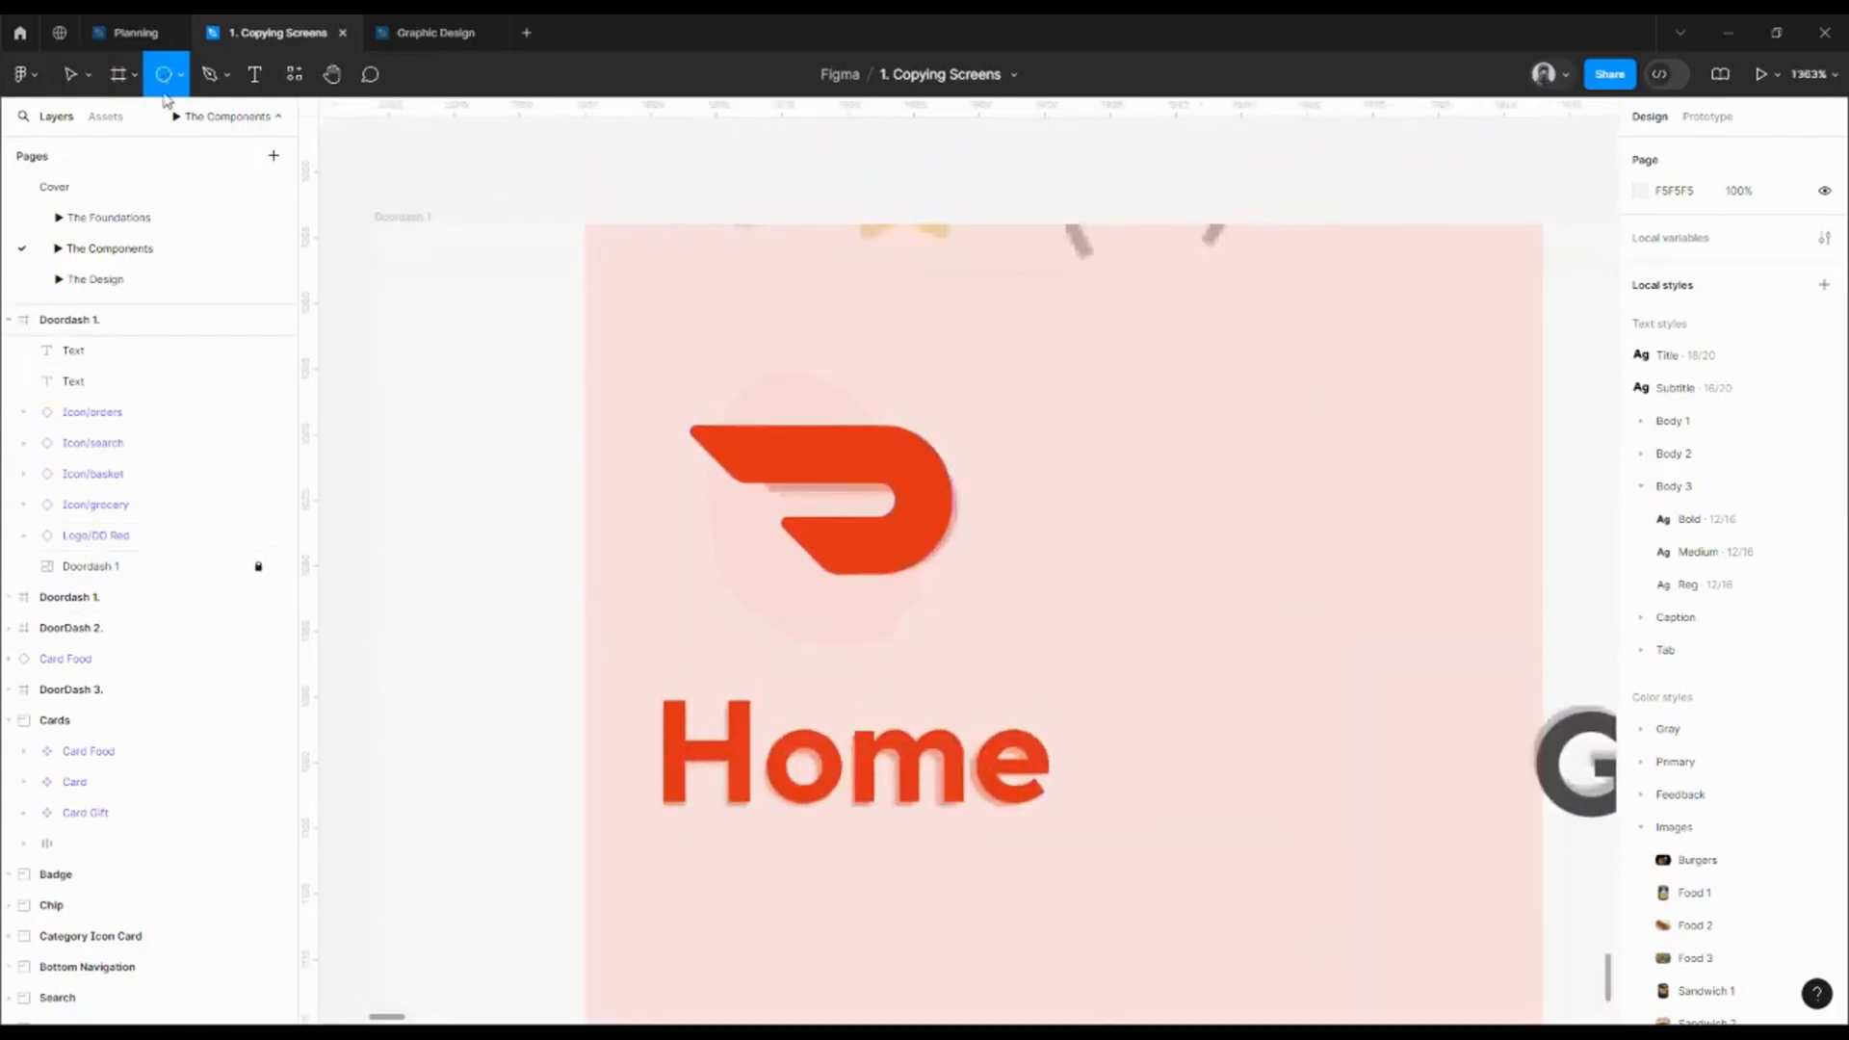
mouse_move(660, 566)
left_mouse_down()
mouse_move(729, 630)
mouse_move(631, 484)
mouse_move(761, 431)
left_mouse_up()
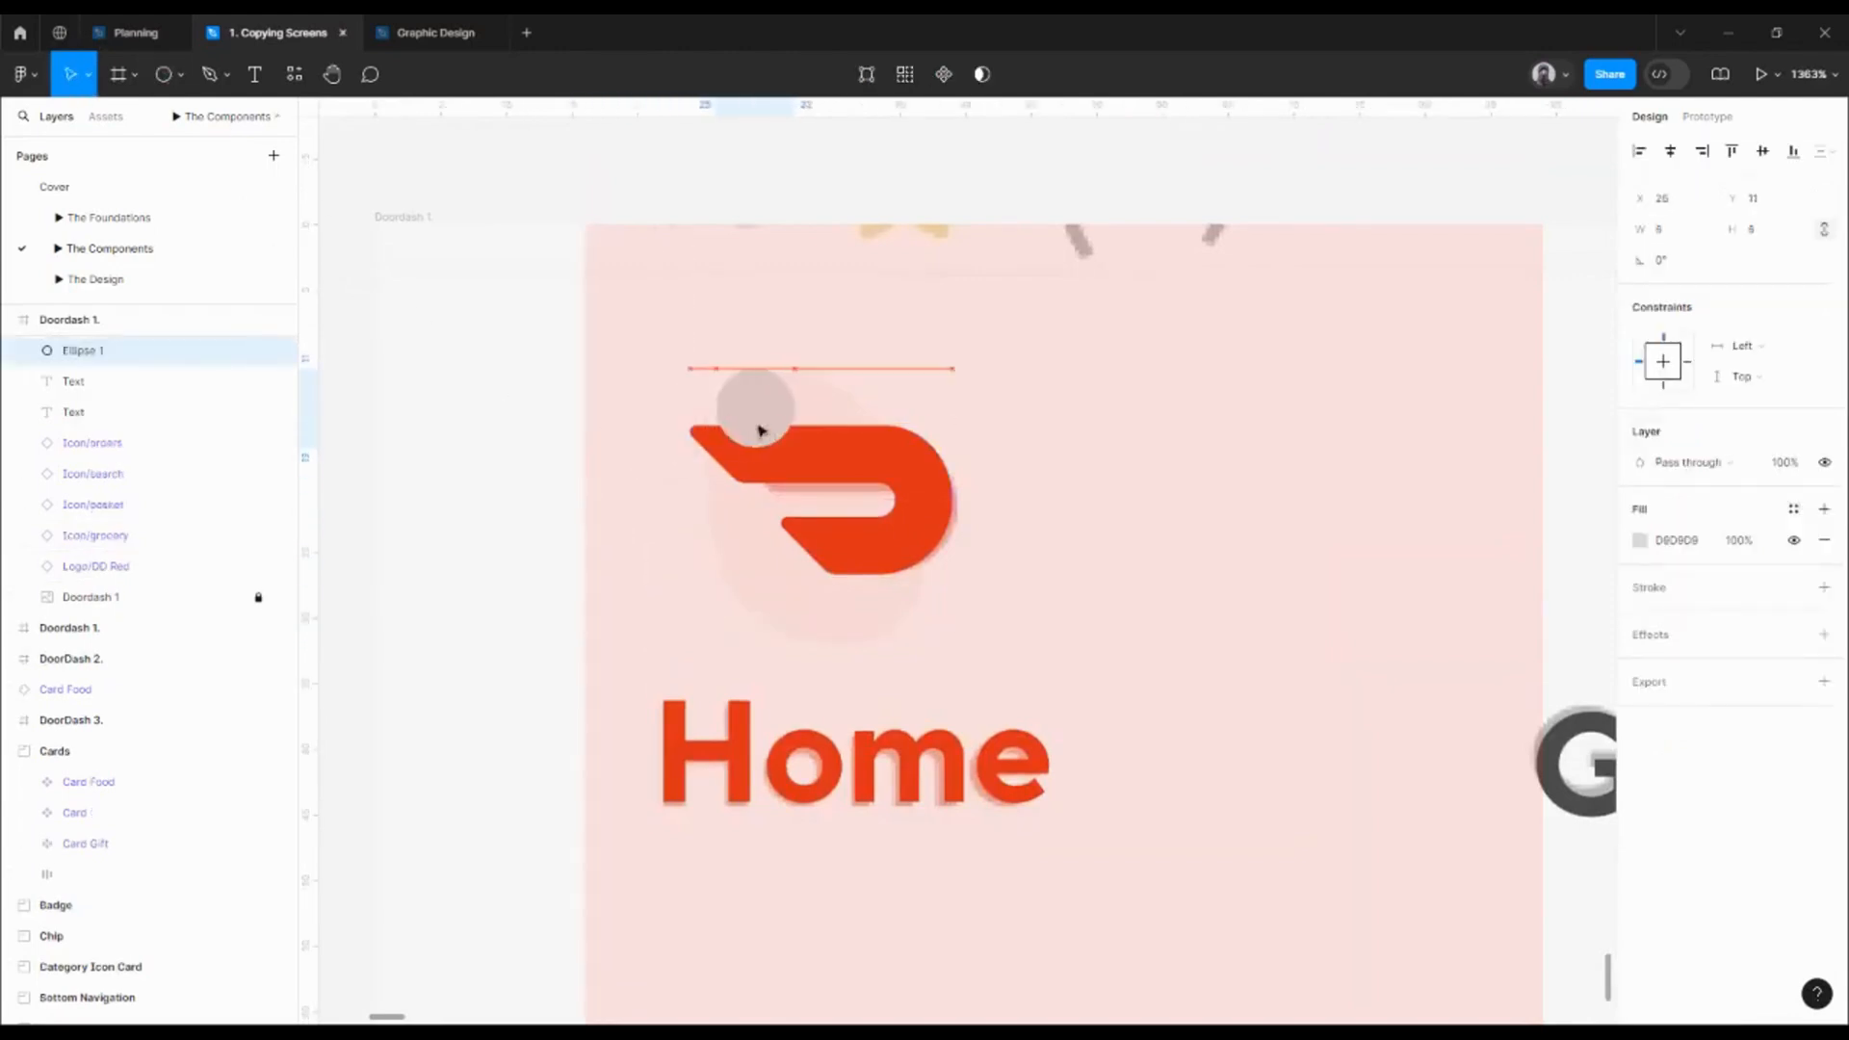
Move the red logo aside and stretch the circle into an ellipse about 16 × 21 covering the reference's pale blob.
left_click_drag(879, 516, 1403, 486)
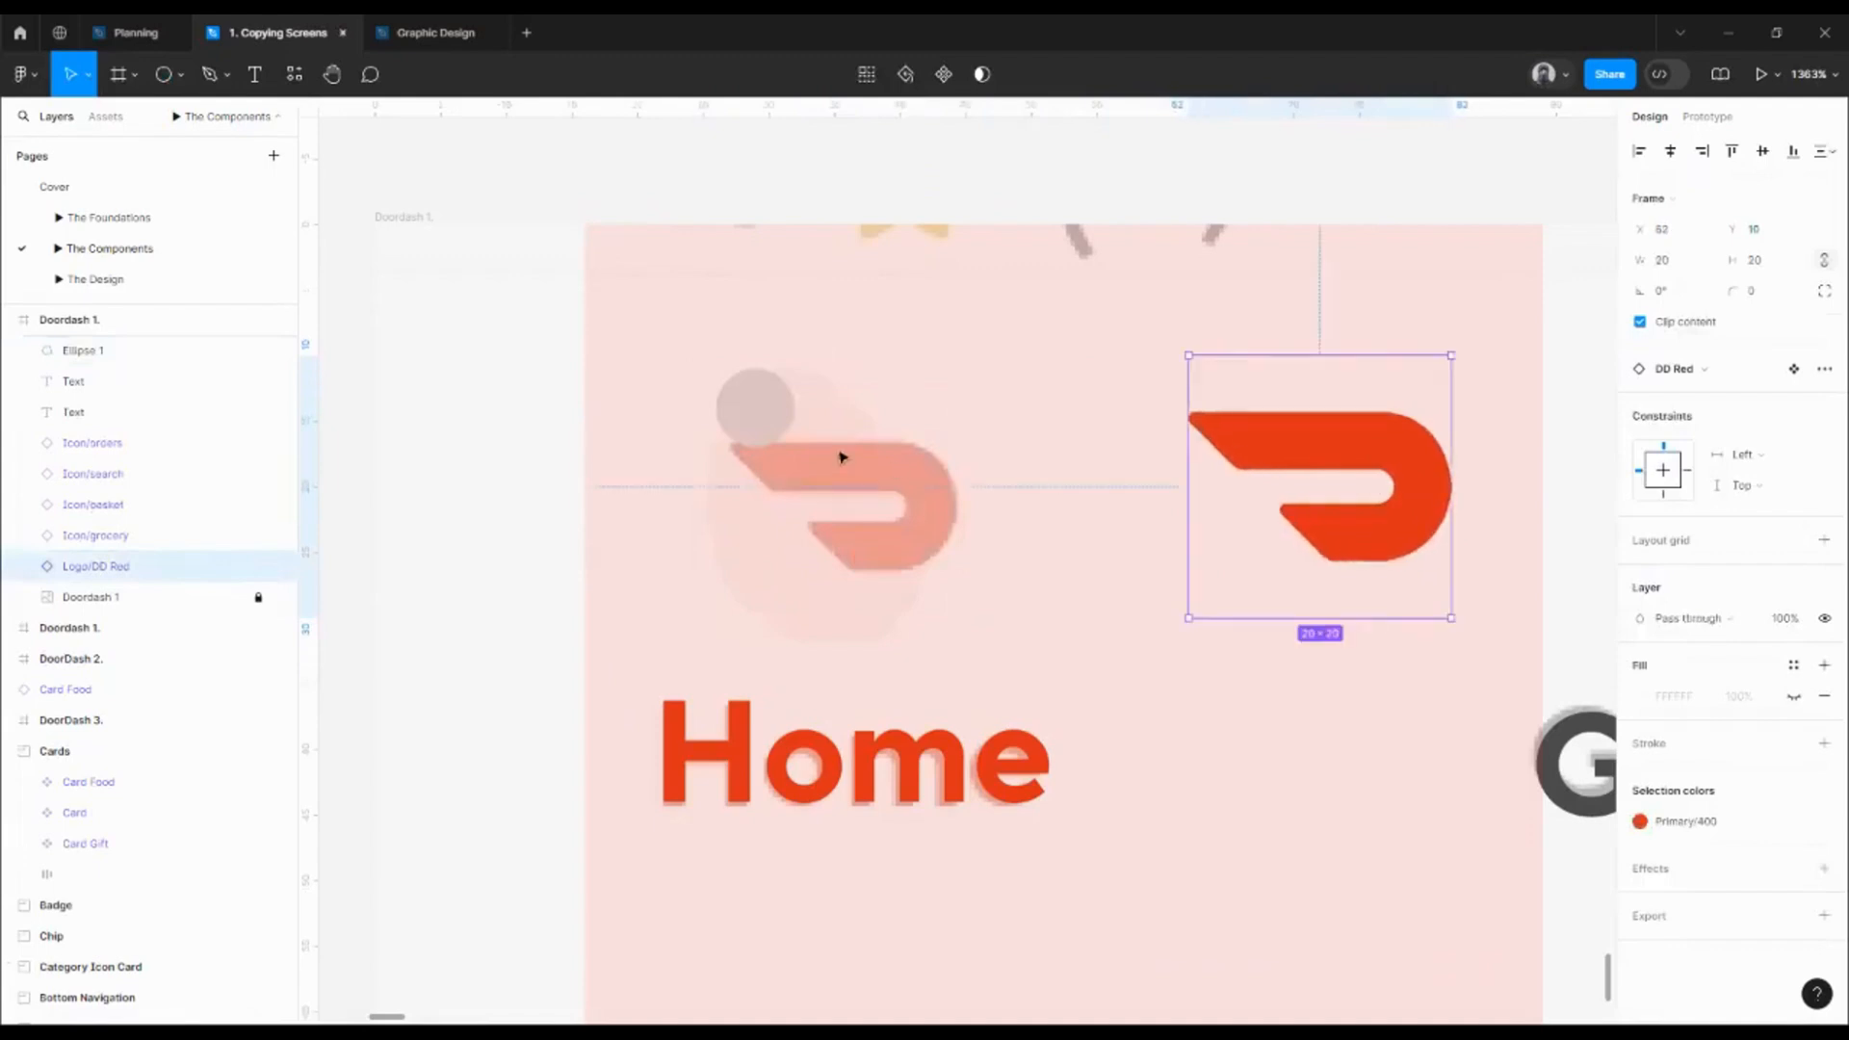
left_click_drag(746, 409, 805, 402)
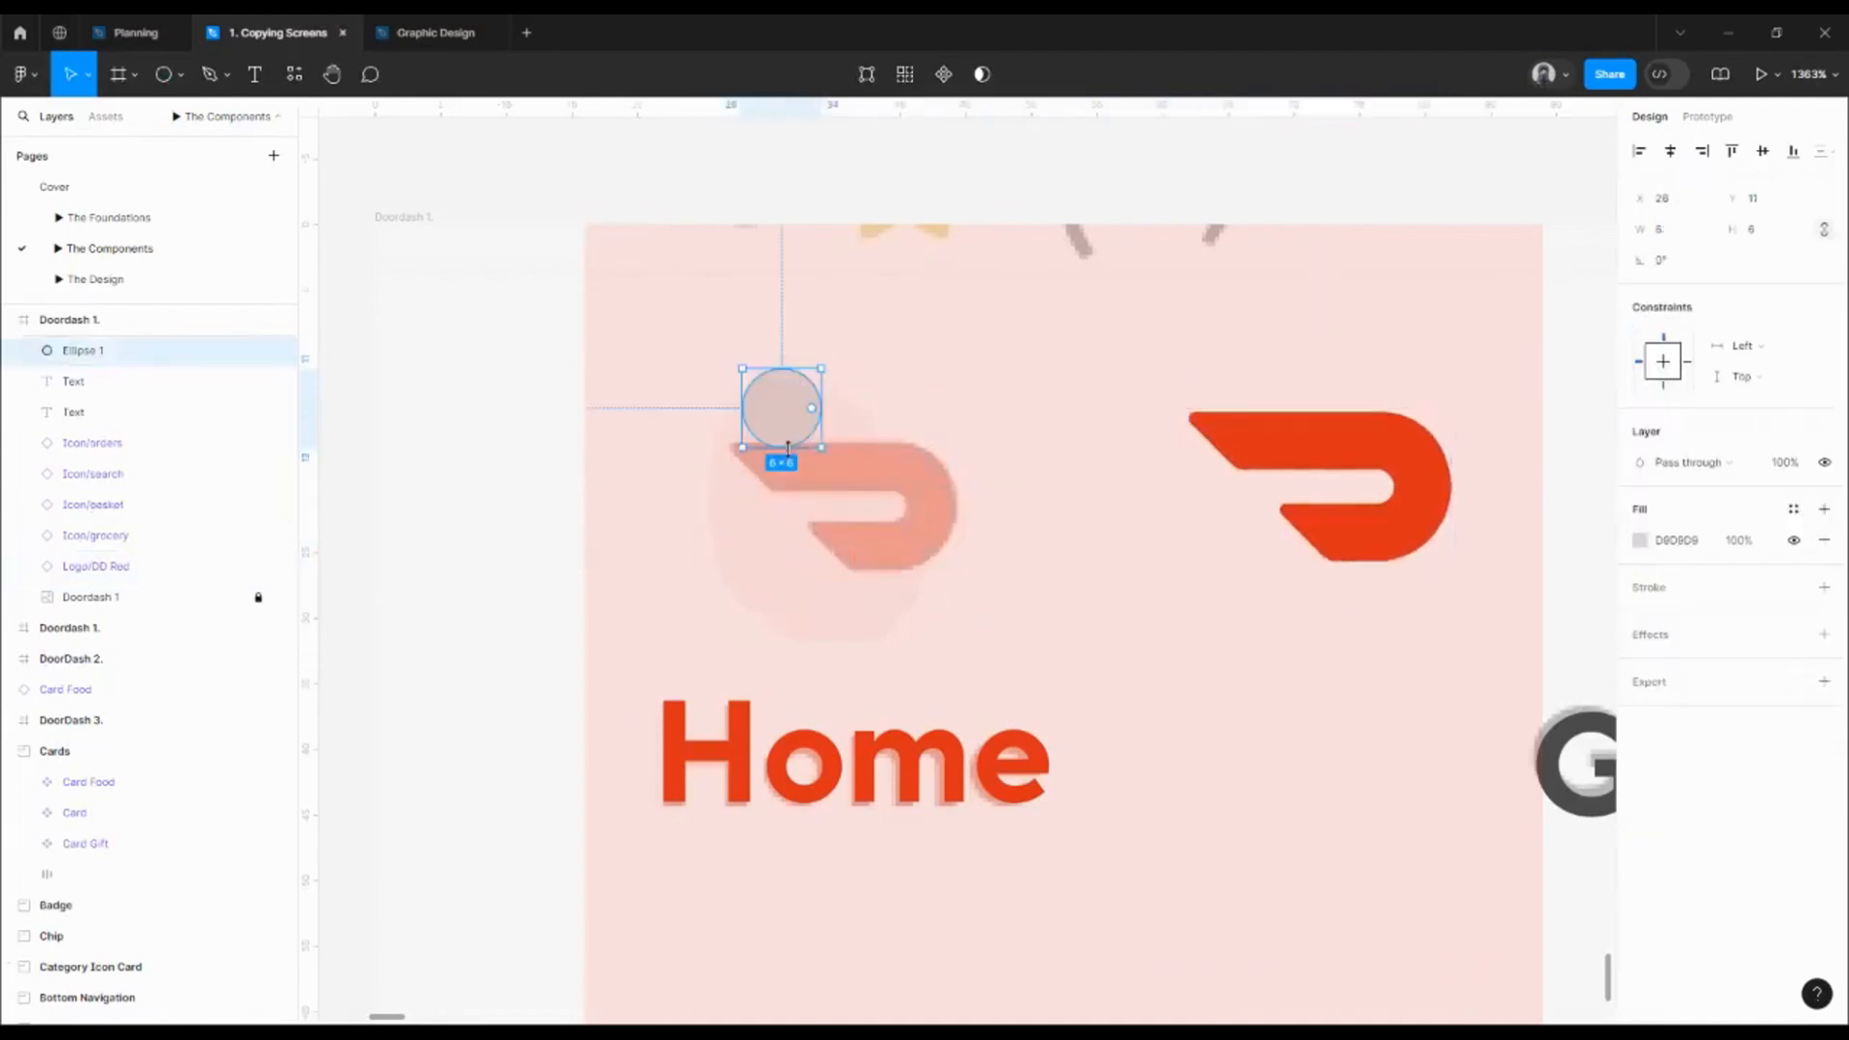
left_click_drag(798, 508, 823, 640)
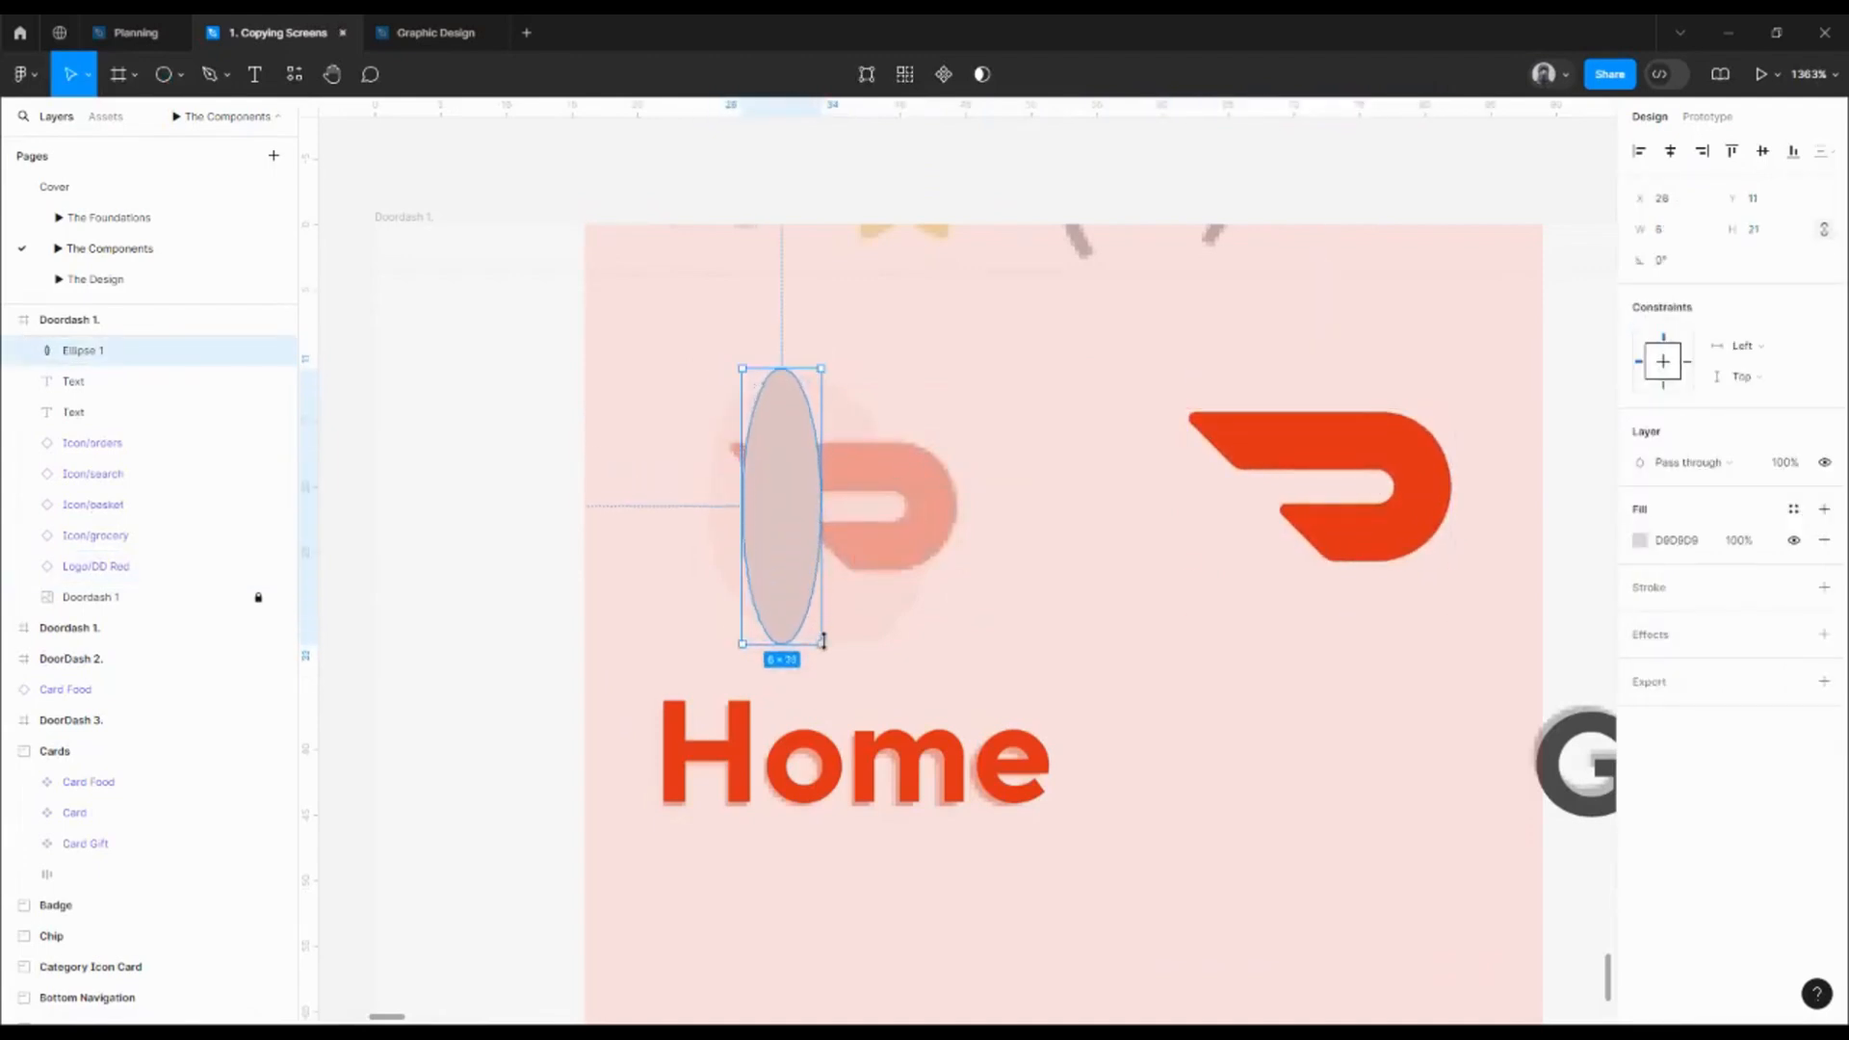
left_click_drag(820, 525, 912, 520)
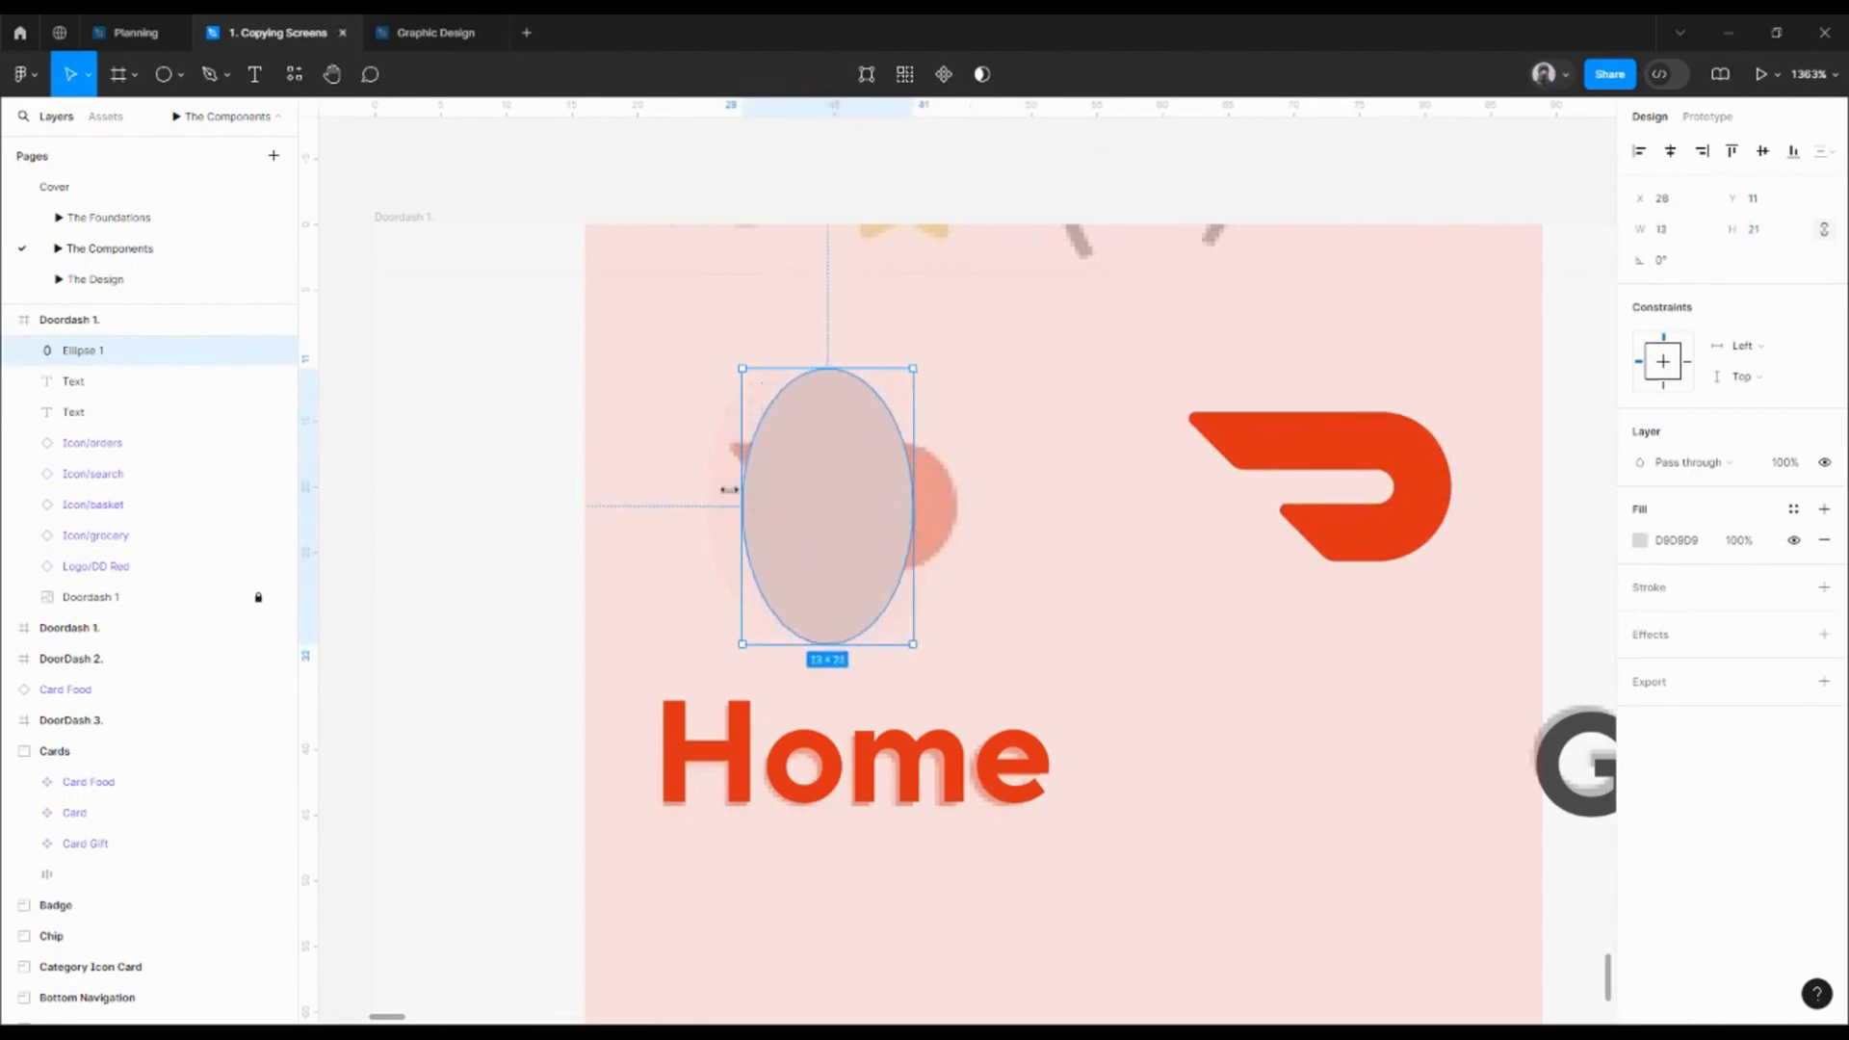
left_click_drag(729, 489, 707, 489)
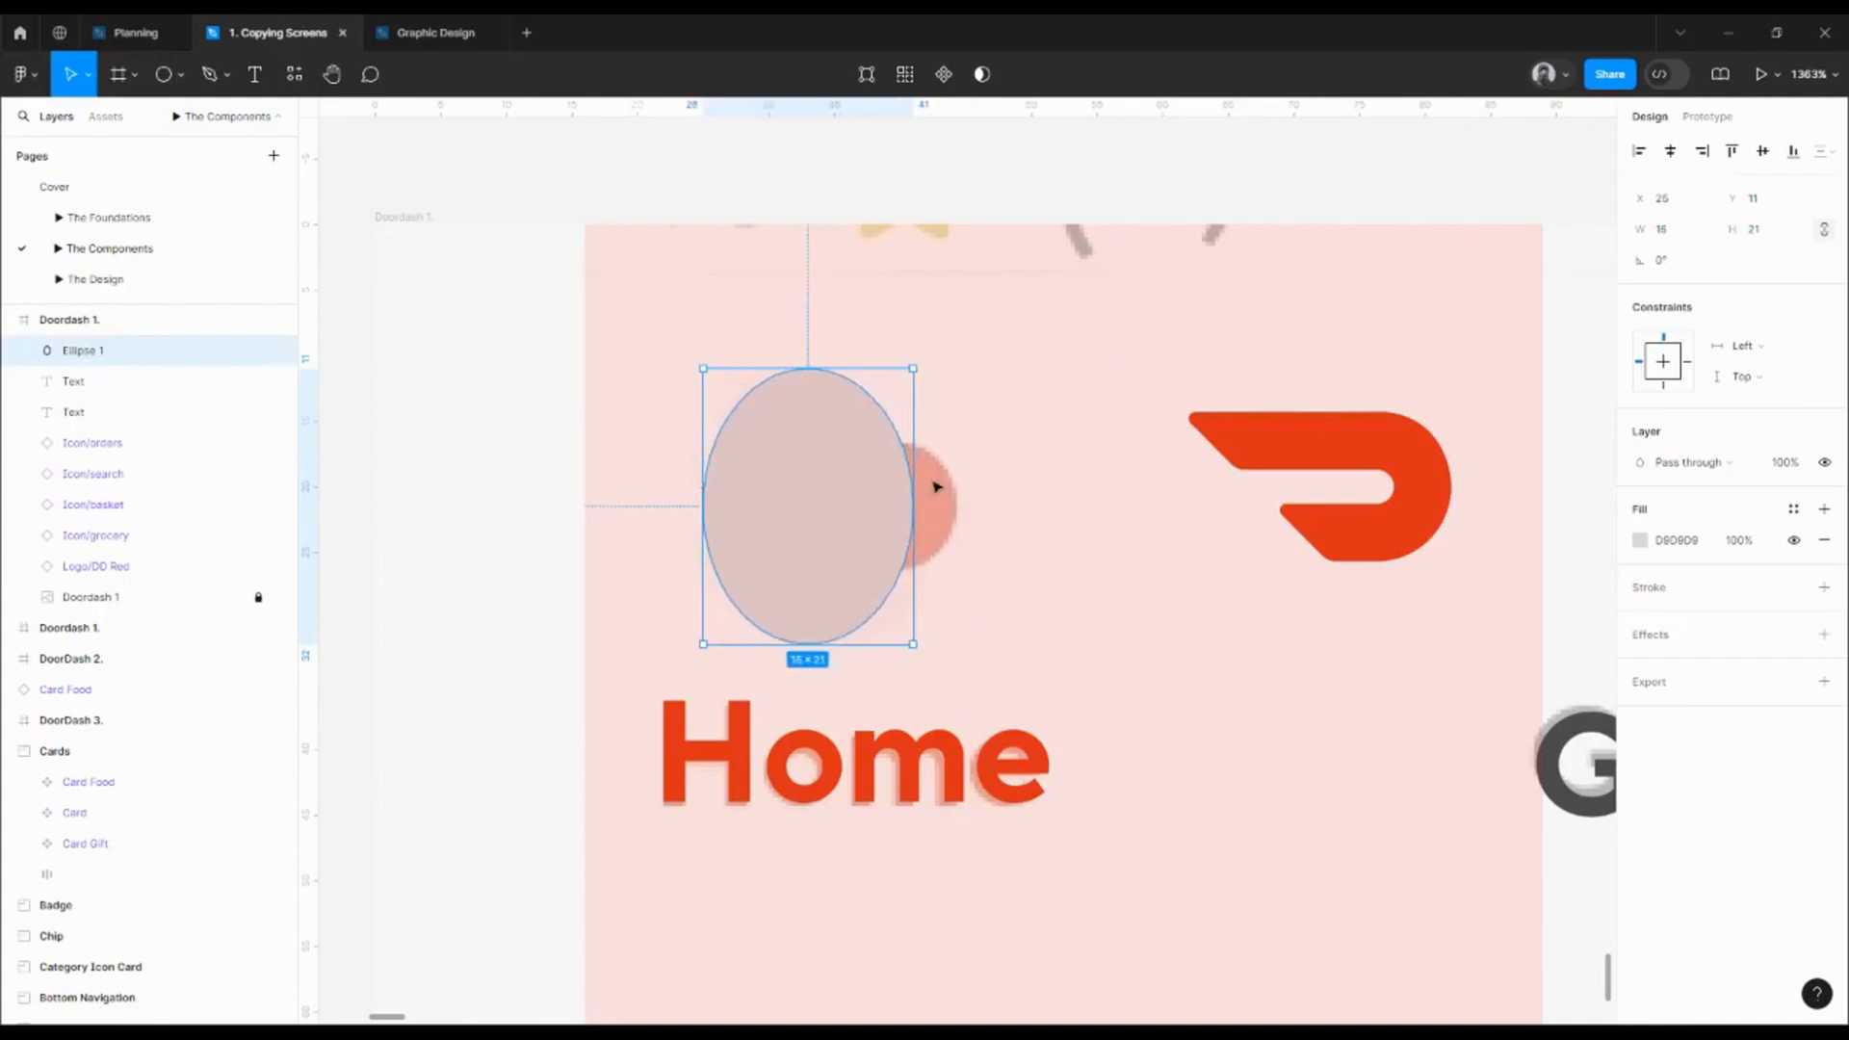
left_click_drag(925, 362, 909, 352)
key("ctrl+z")
Add a black inside stroke of 1 to the ellipse and set its fill opacity to 10%.
left_click(1824, 587)
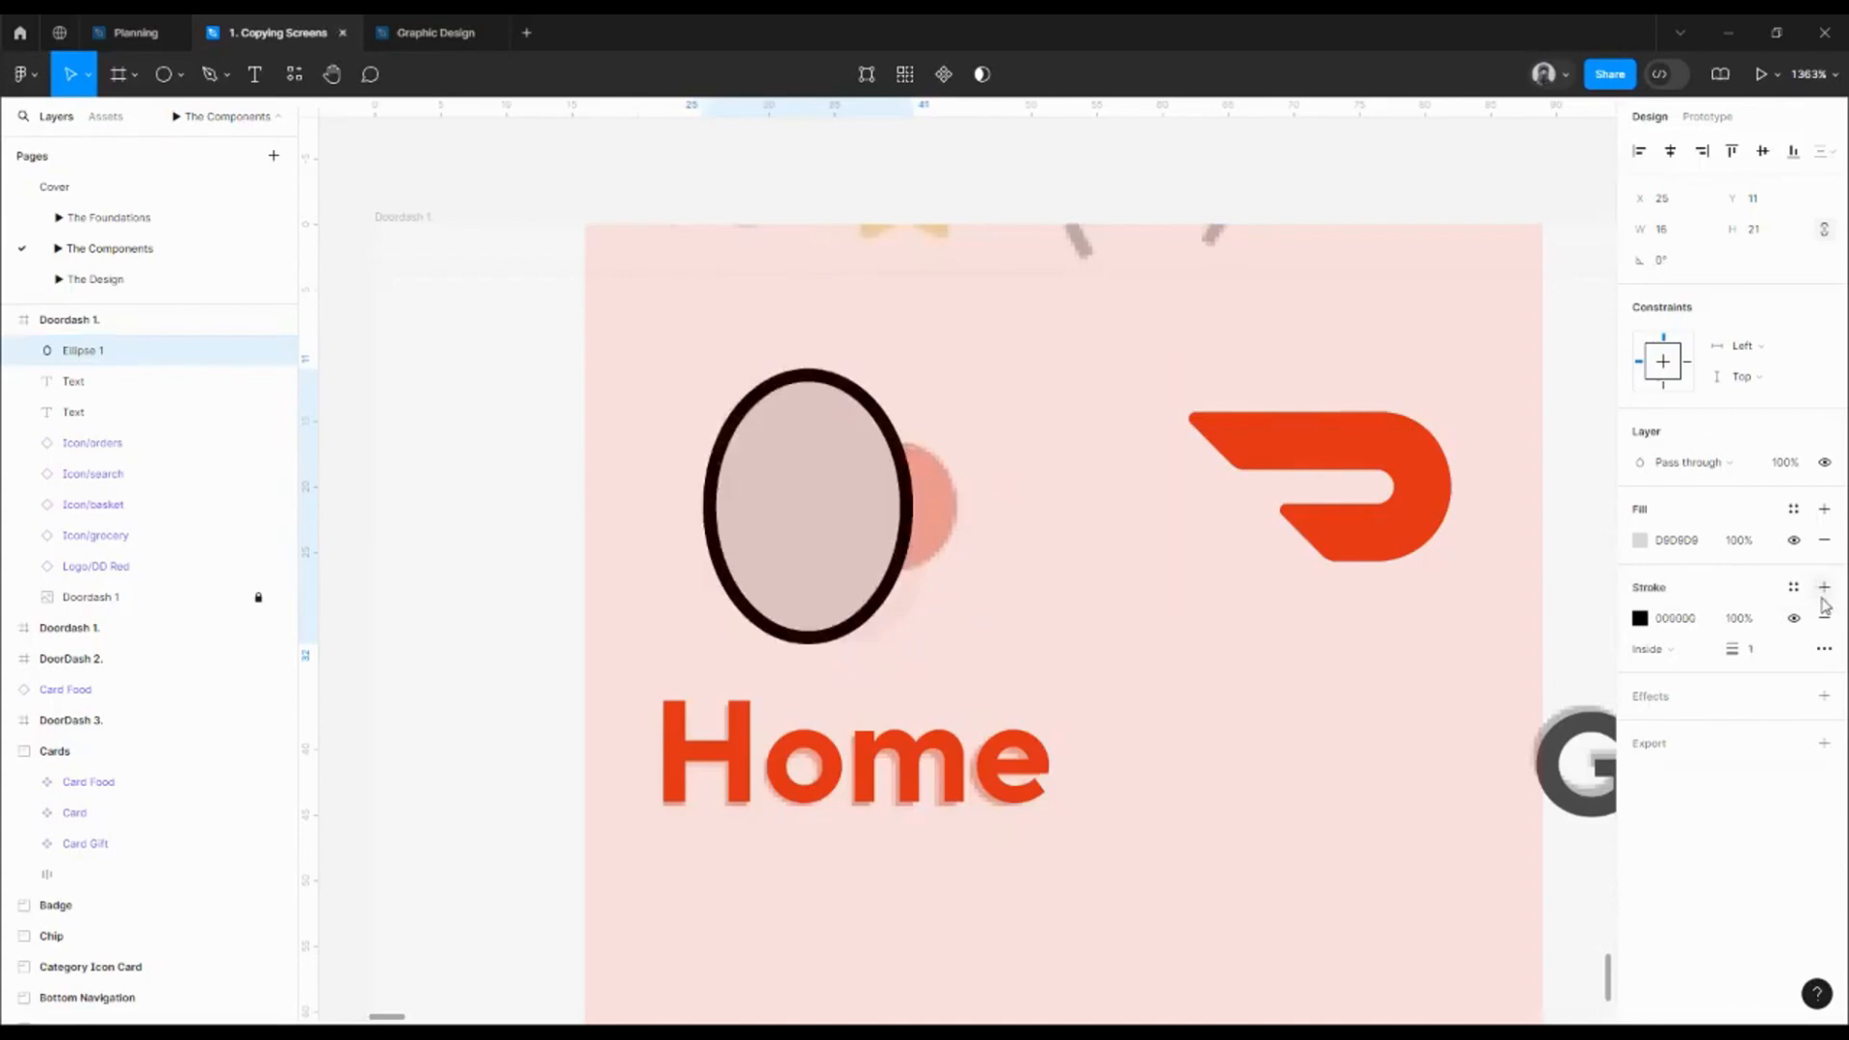
left_click(1823, 539)
key("ctrl+z")
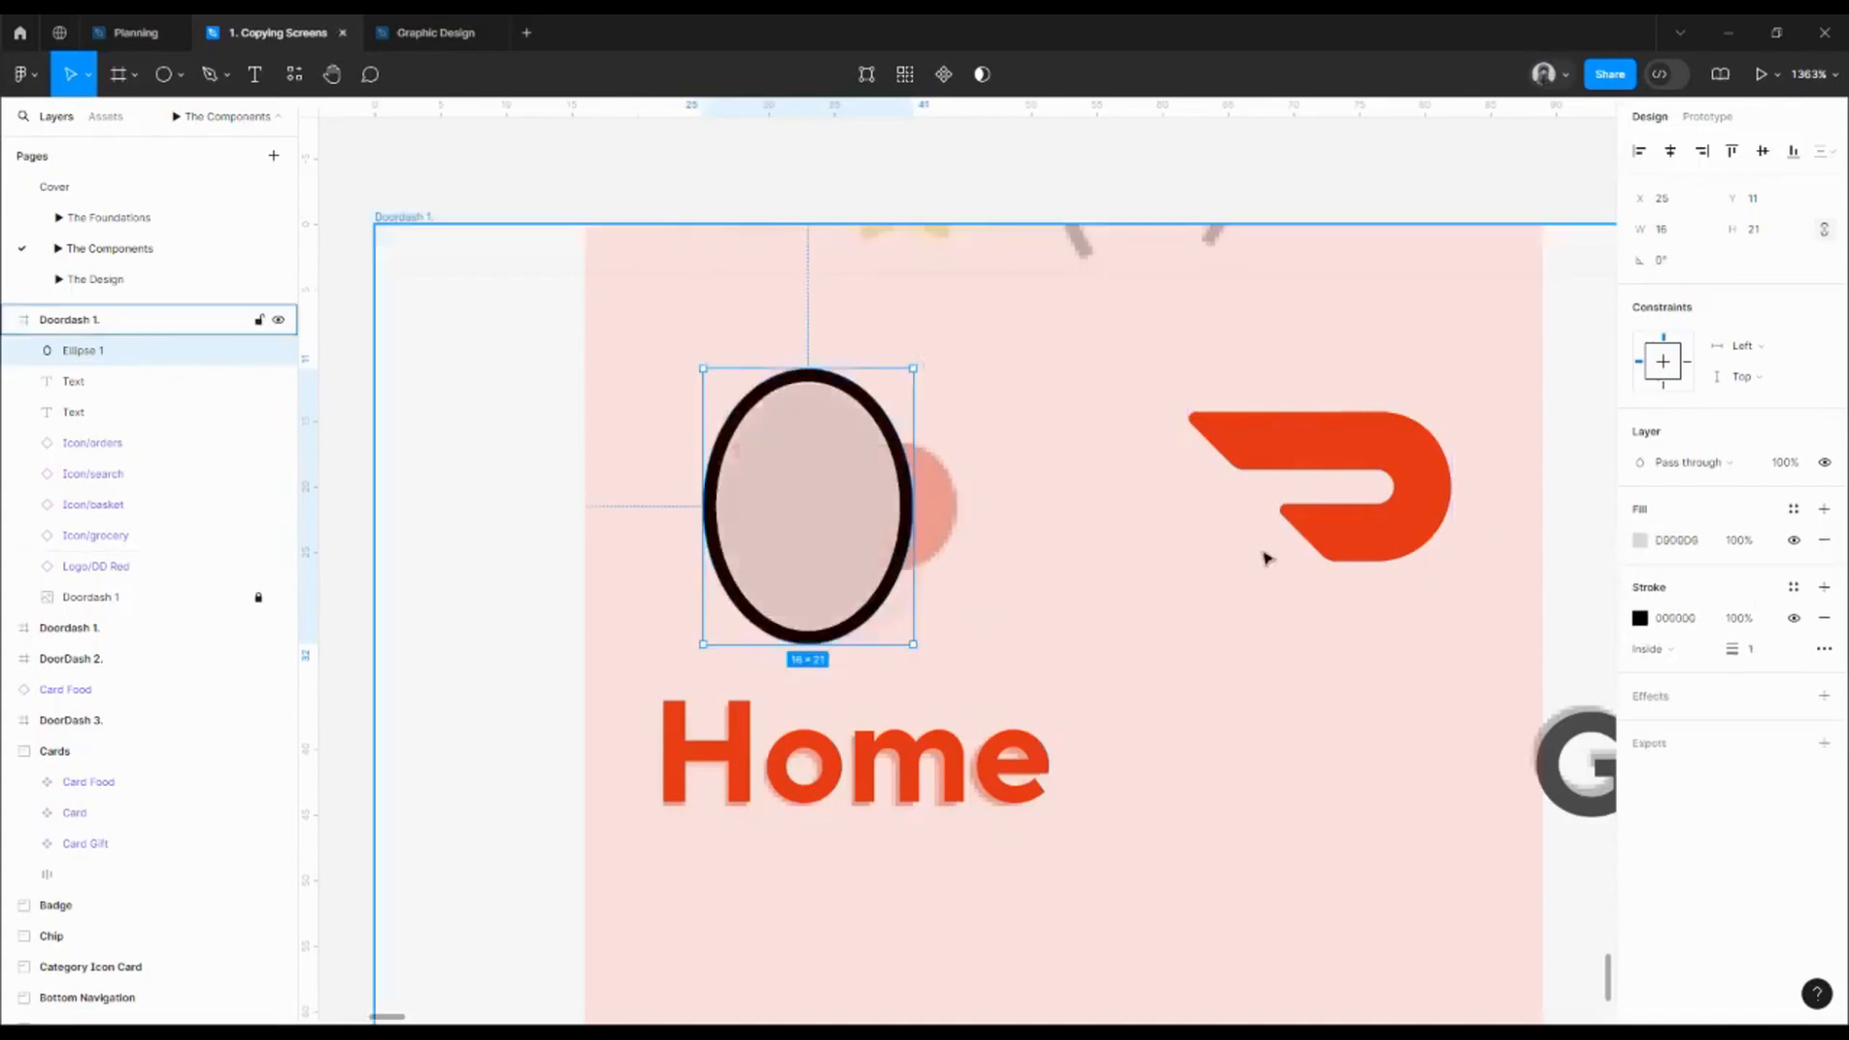
left_click(1748, 540)
type("1")
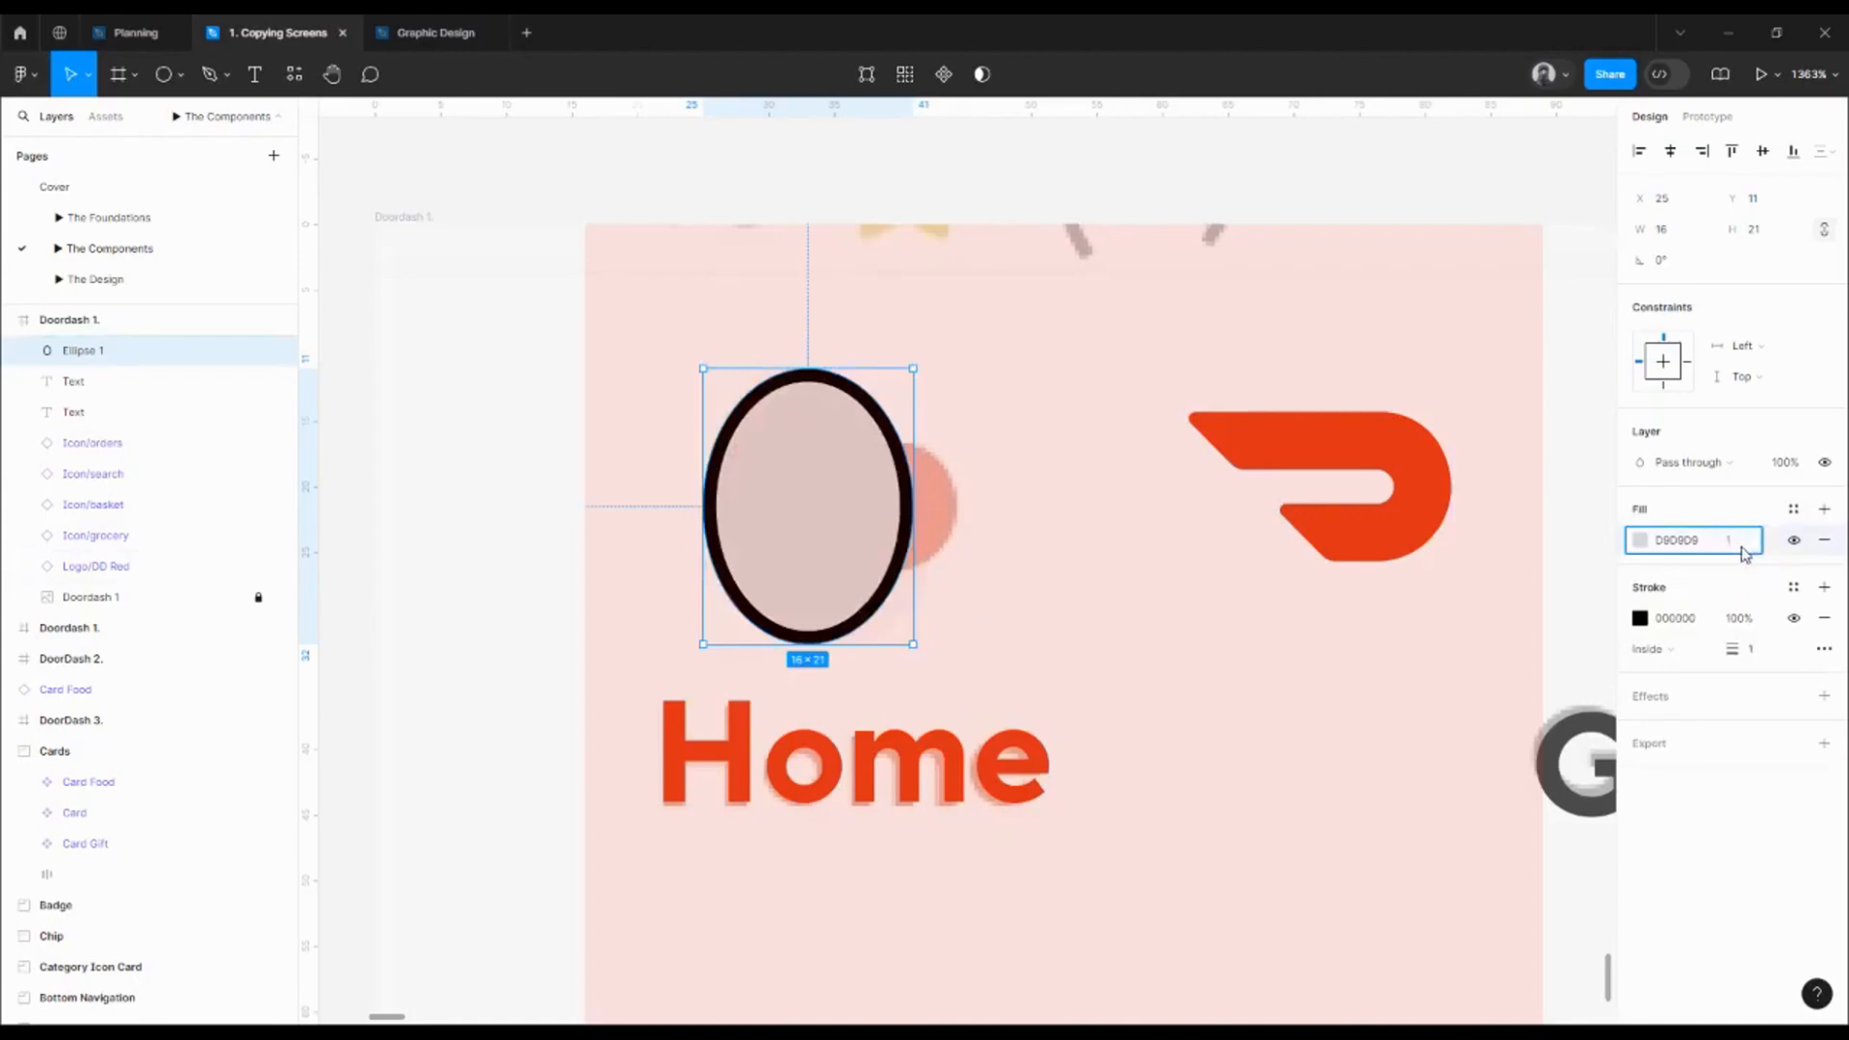
type("0")
key("Return")
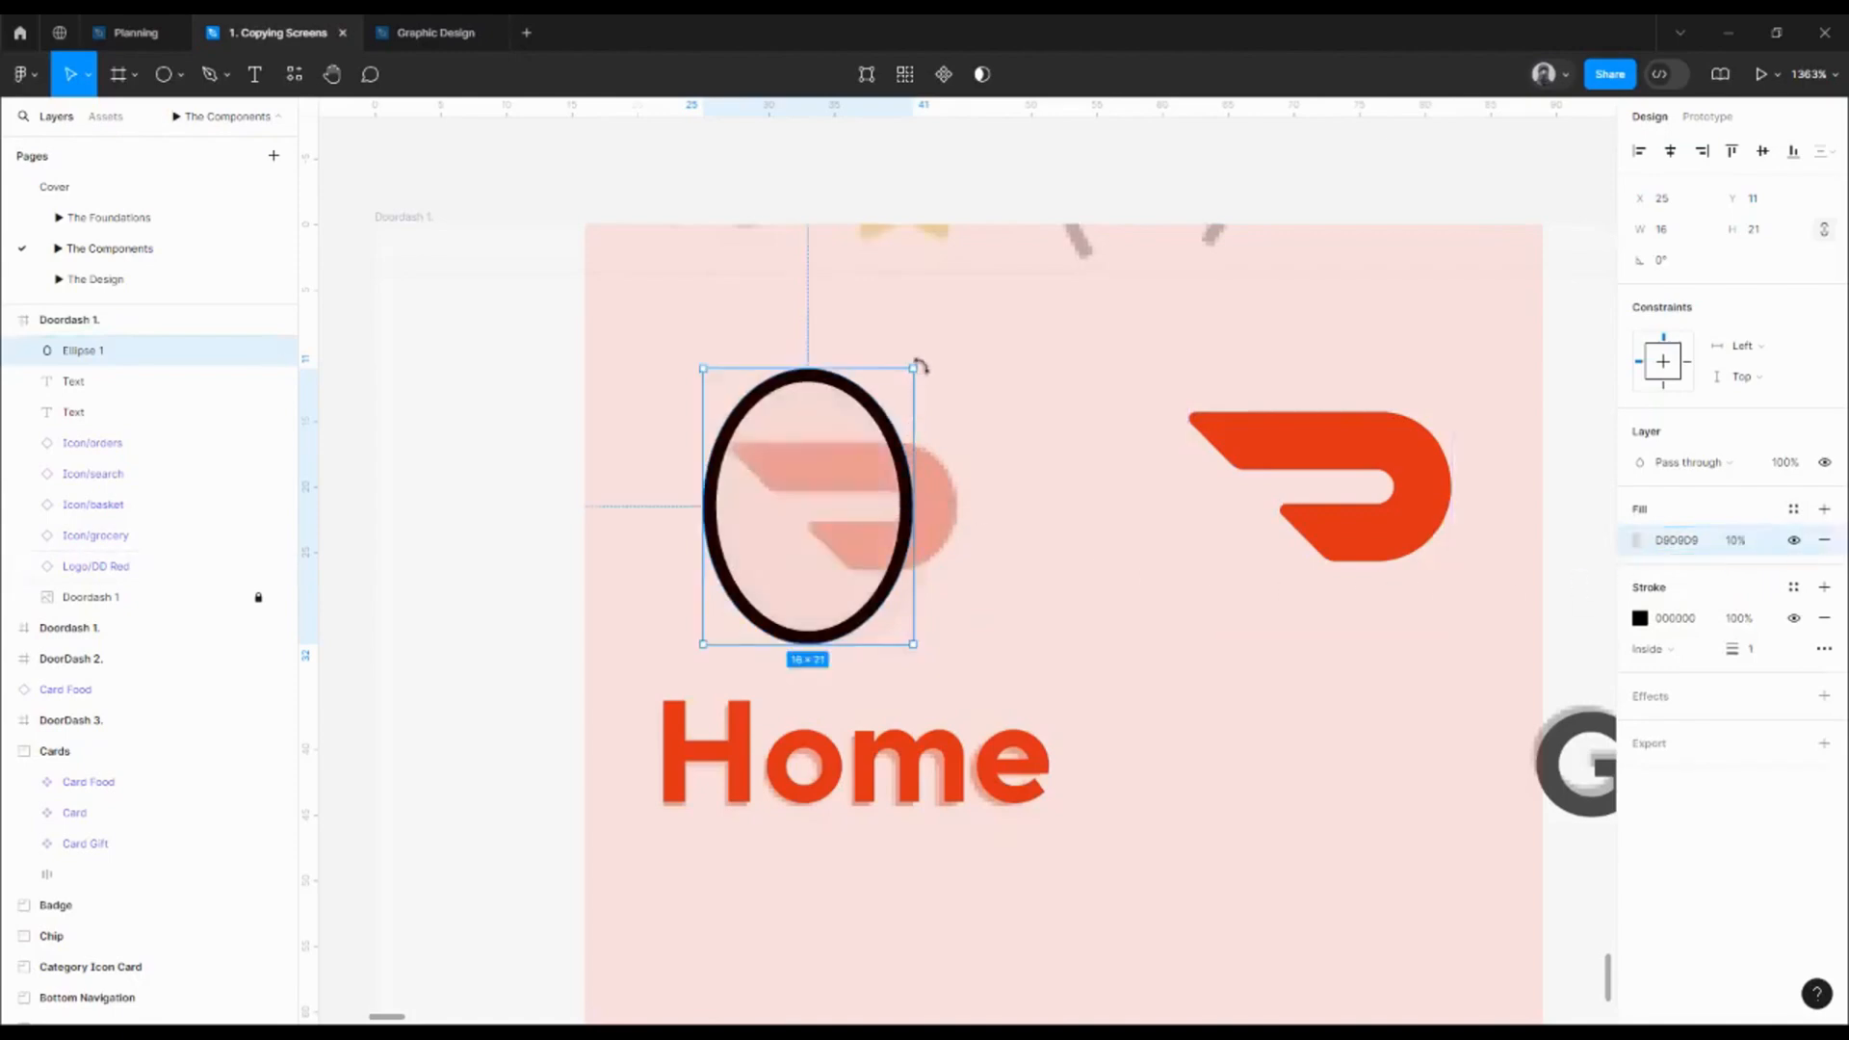
Set the layer opacity of the locked Doordash 1 reference image to 100%.
left_click(117, 596)
left_click(1779, 464)
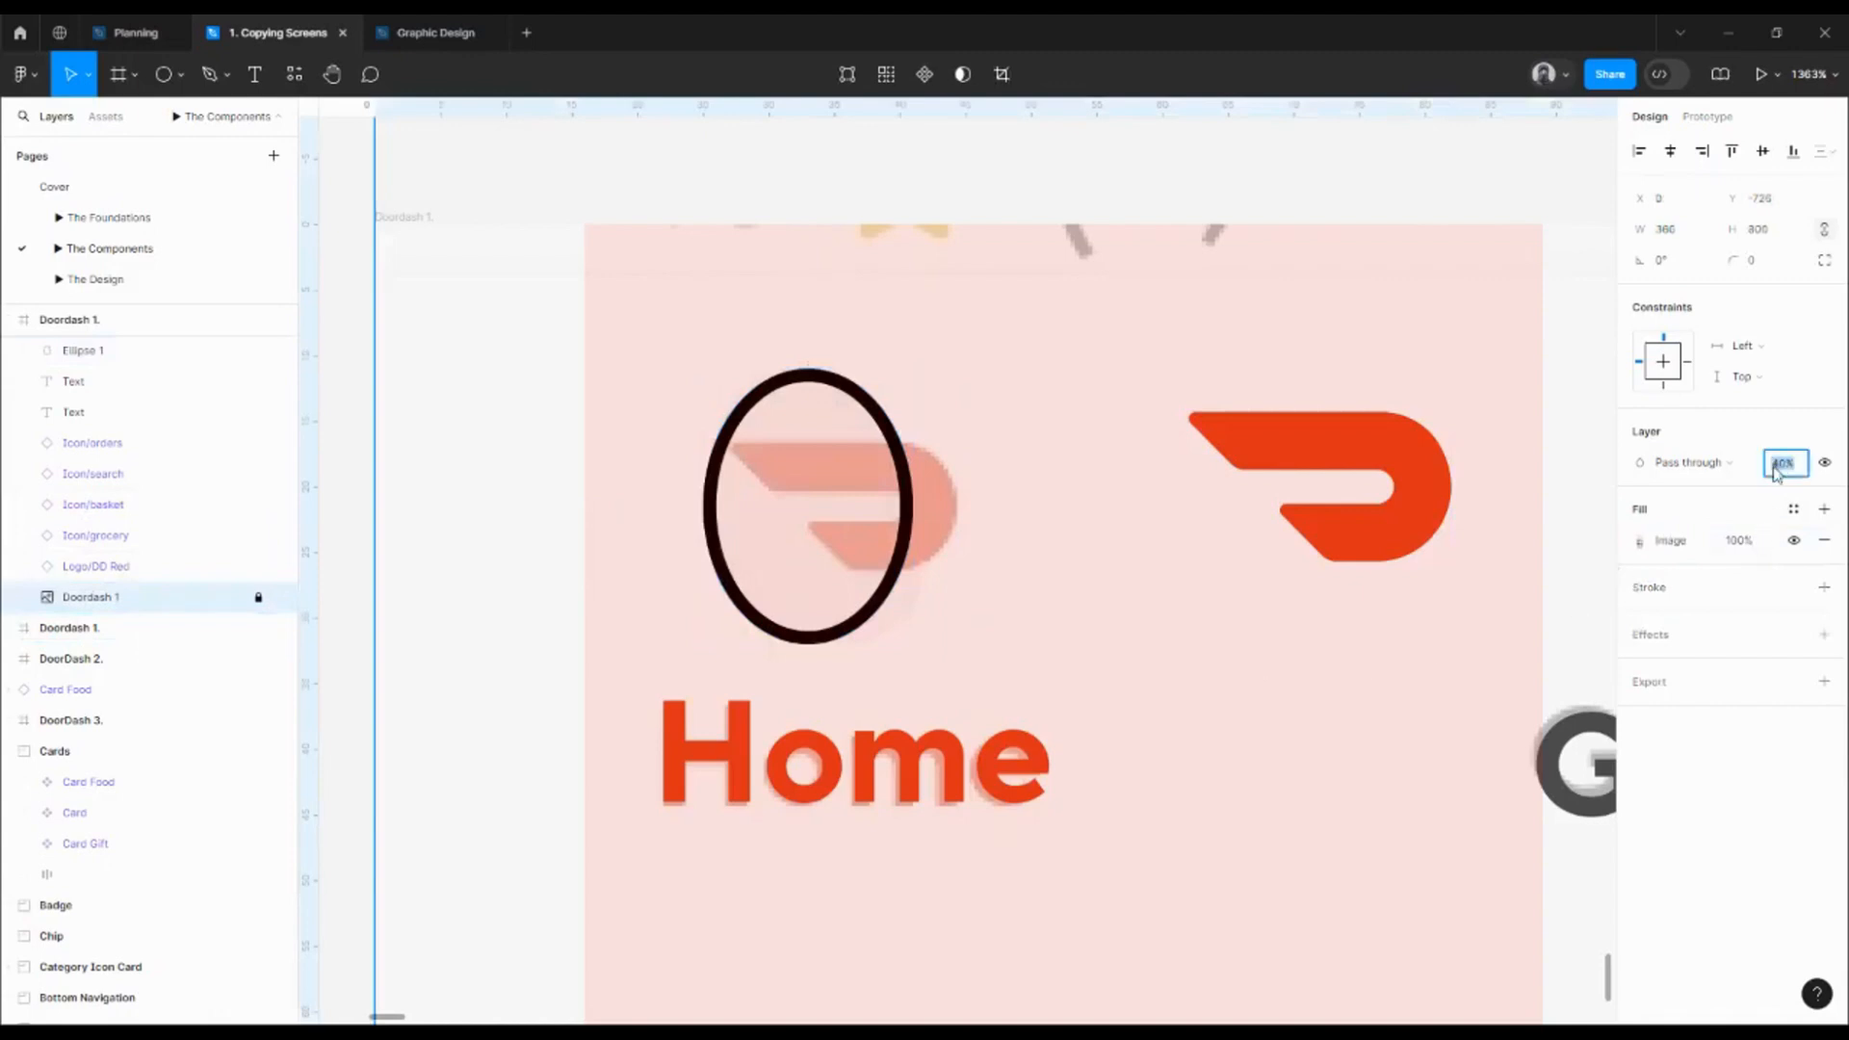
type("60")
key("Return")
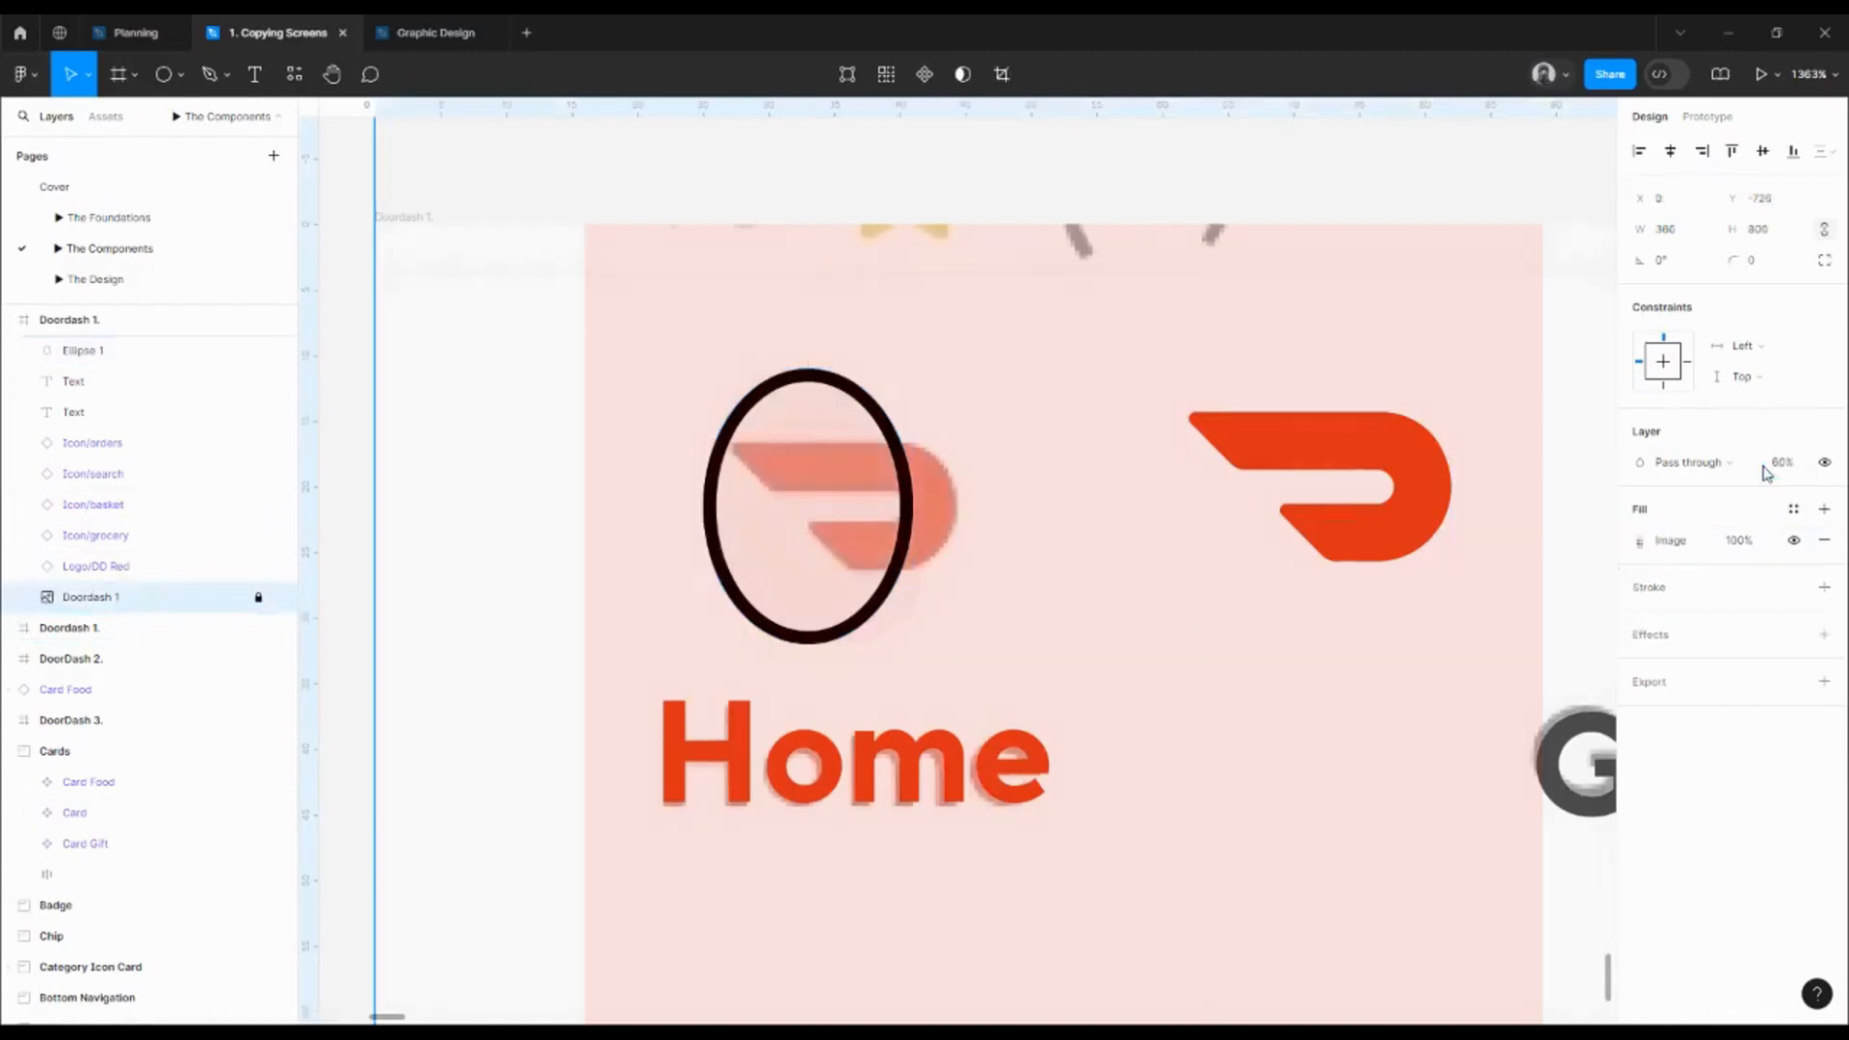
type("100")
key("Return")
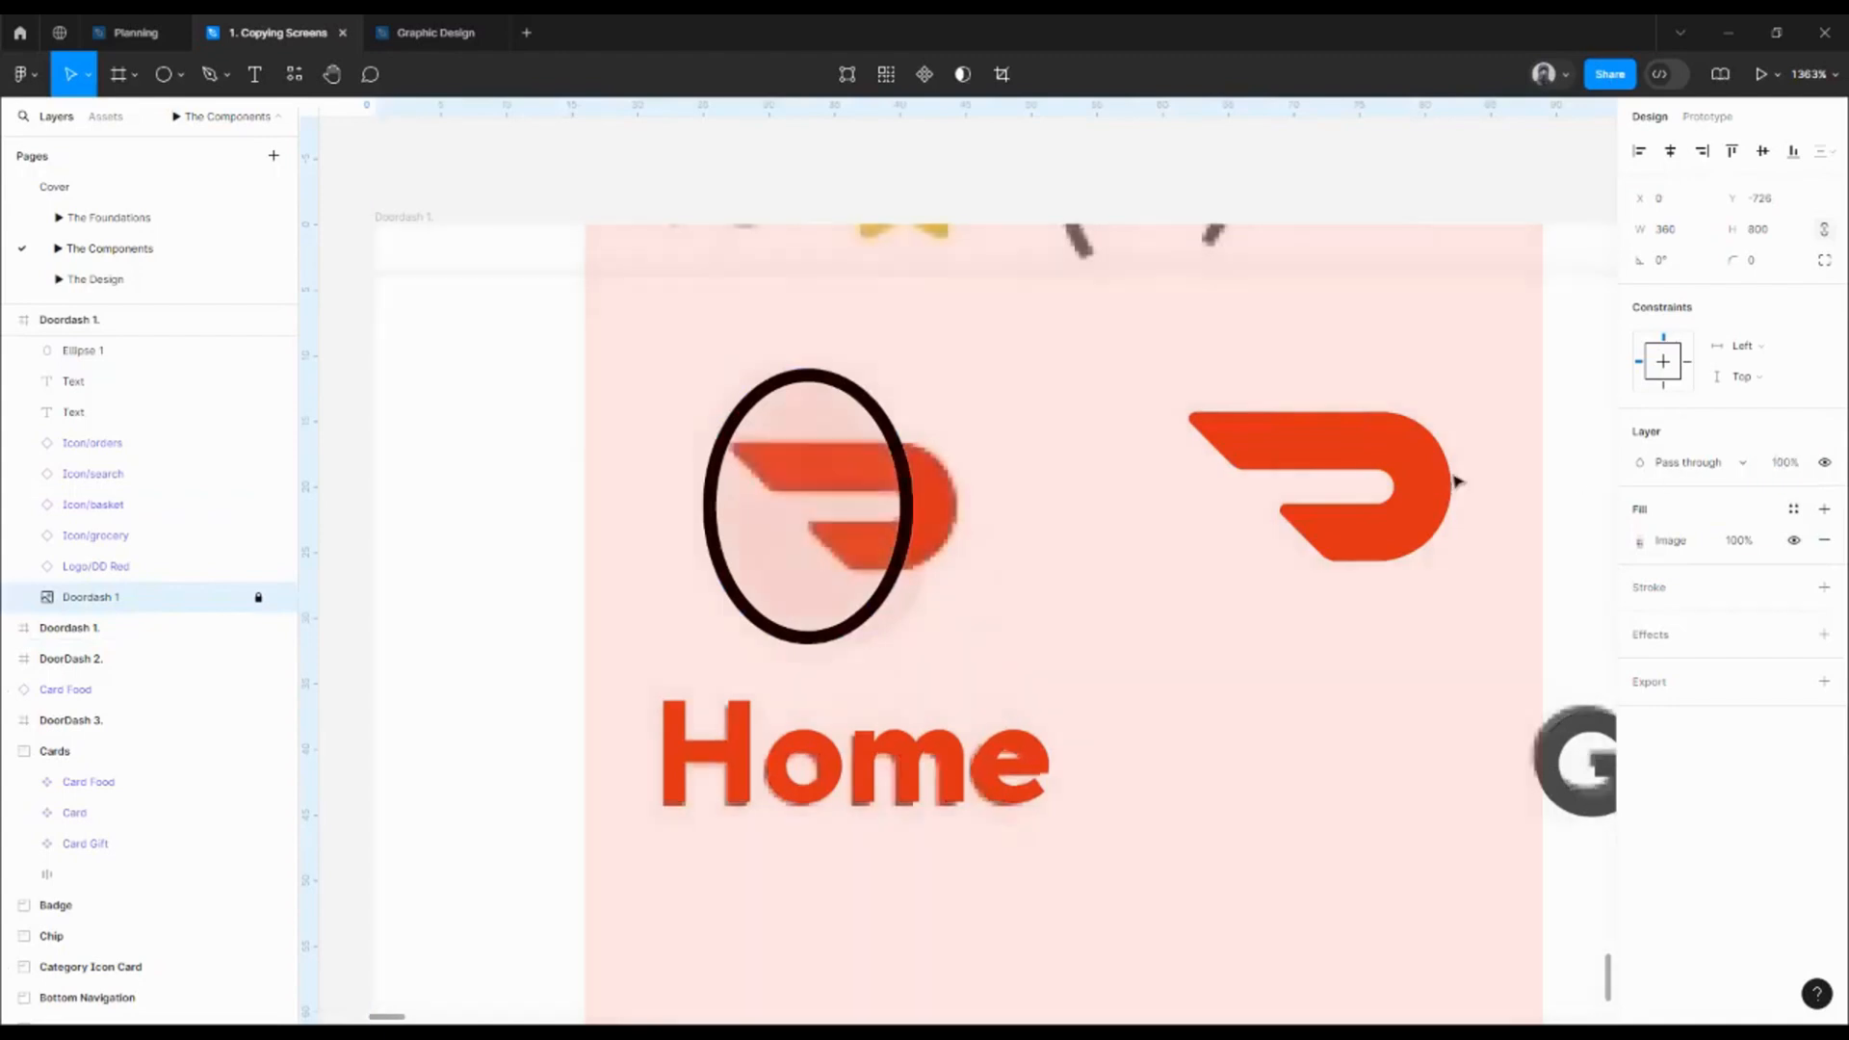
Rotate the outlined ellipse about 5° to follow the tilt of the pale blob behind the reference logo.
left_click(895, 470)
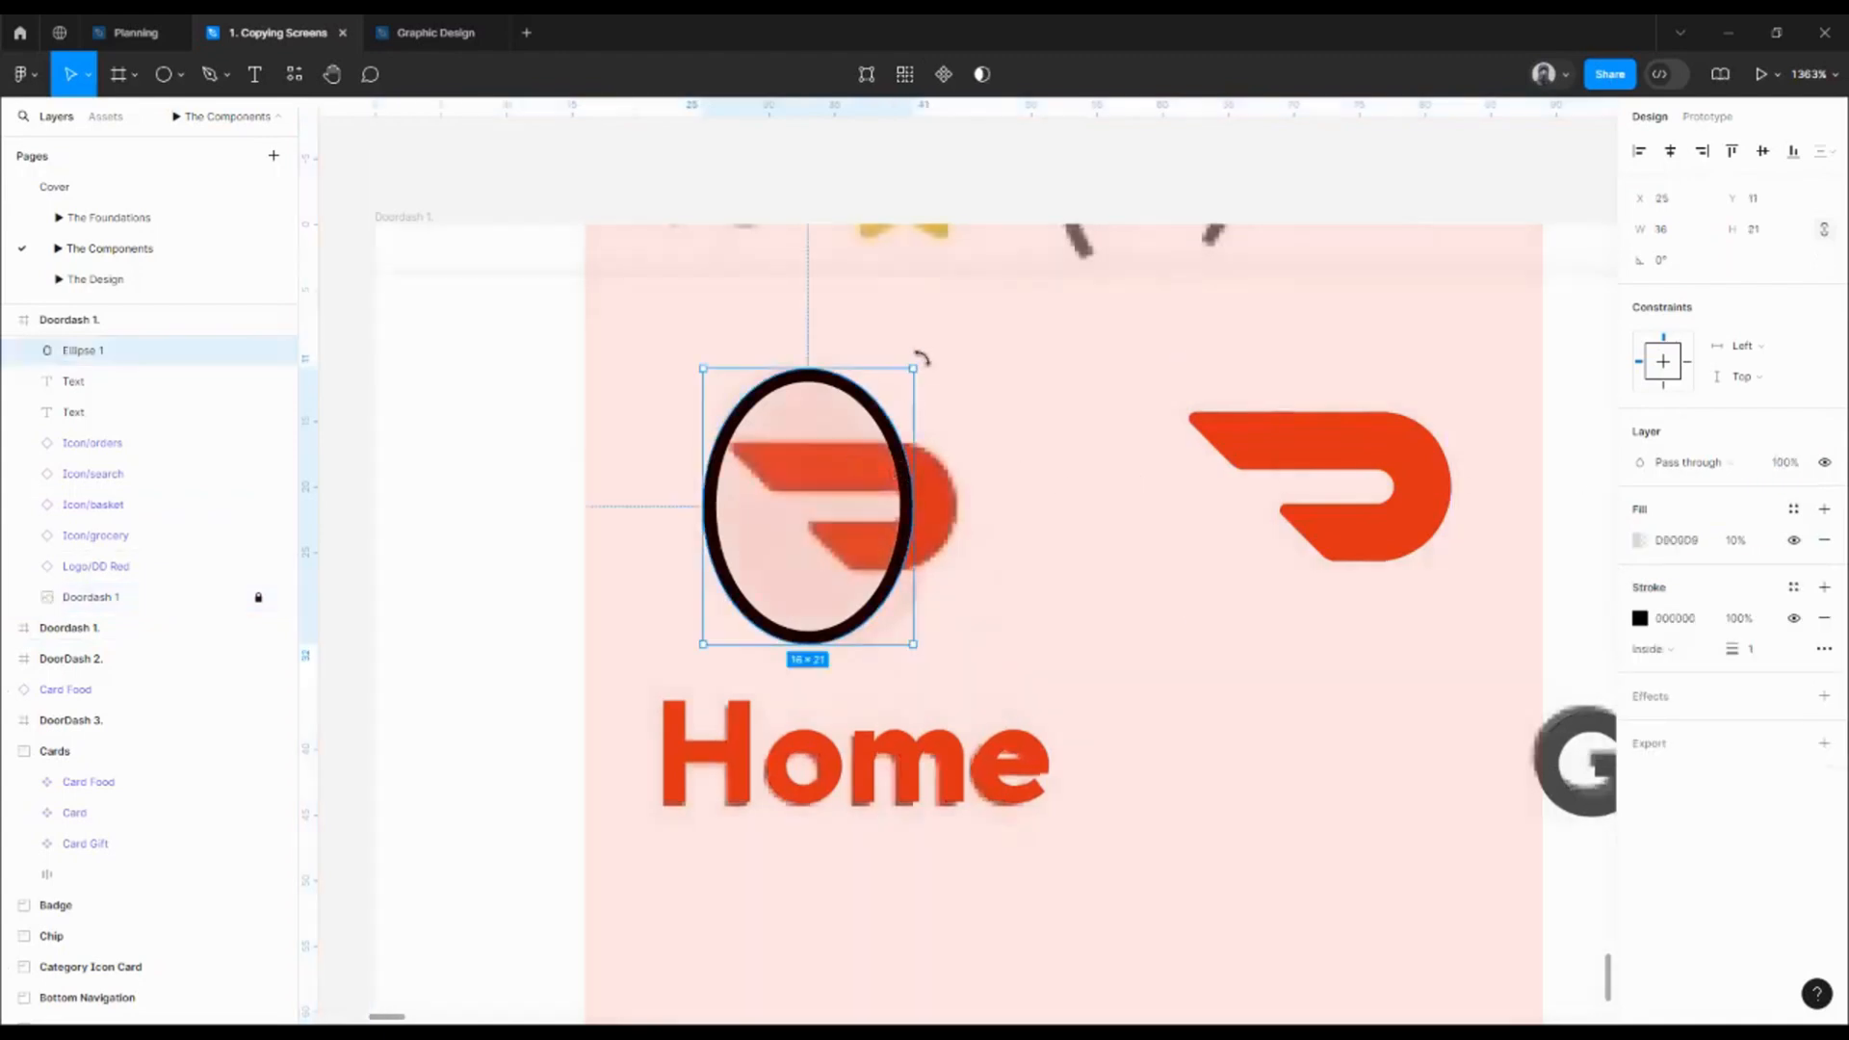
left_click_drag(920, 361, 891, 332)
key("ctrl+z")
left_click_drag(846, 368, 931, 373)
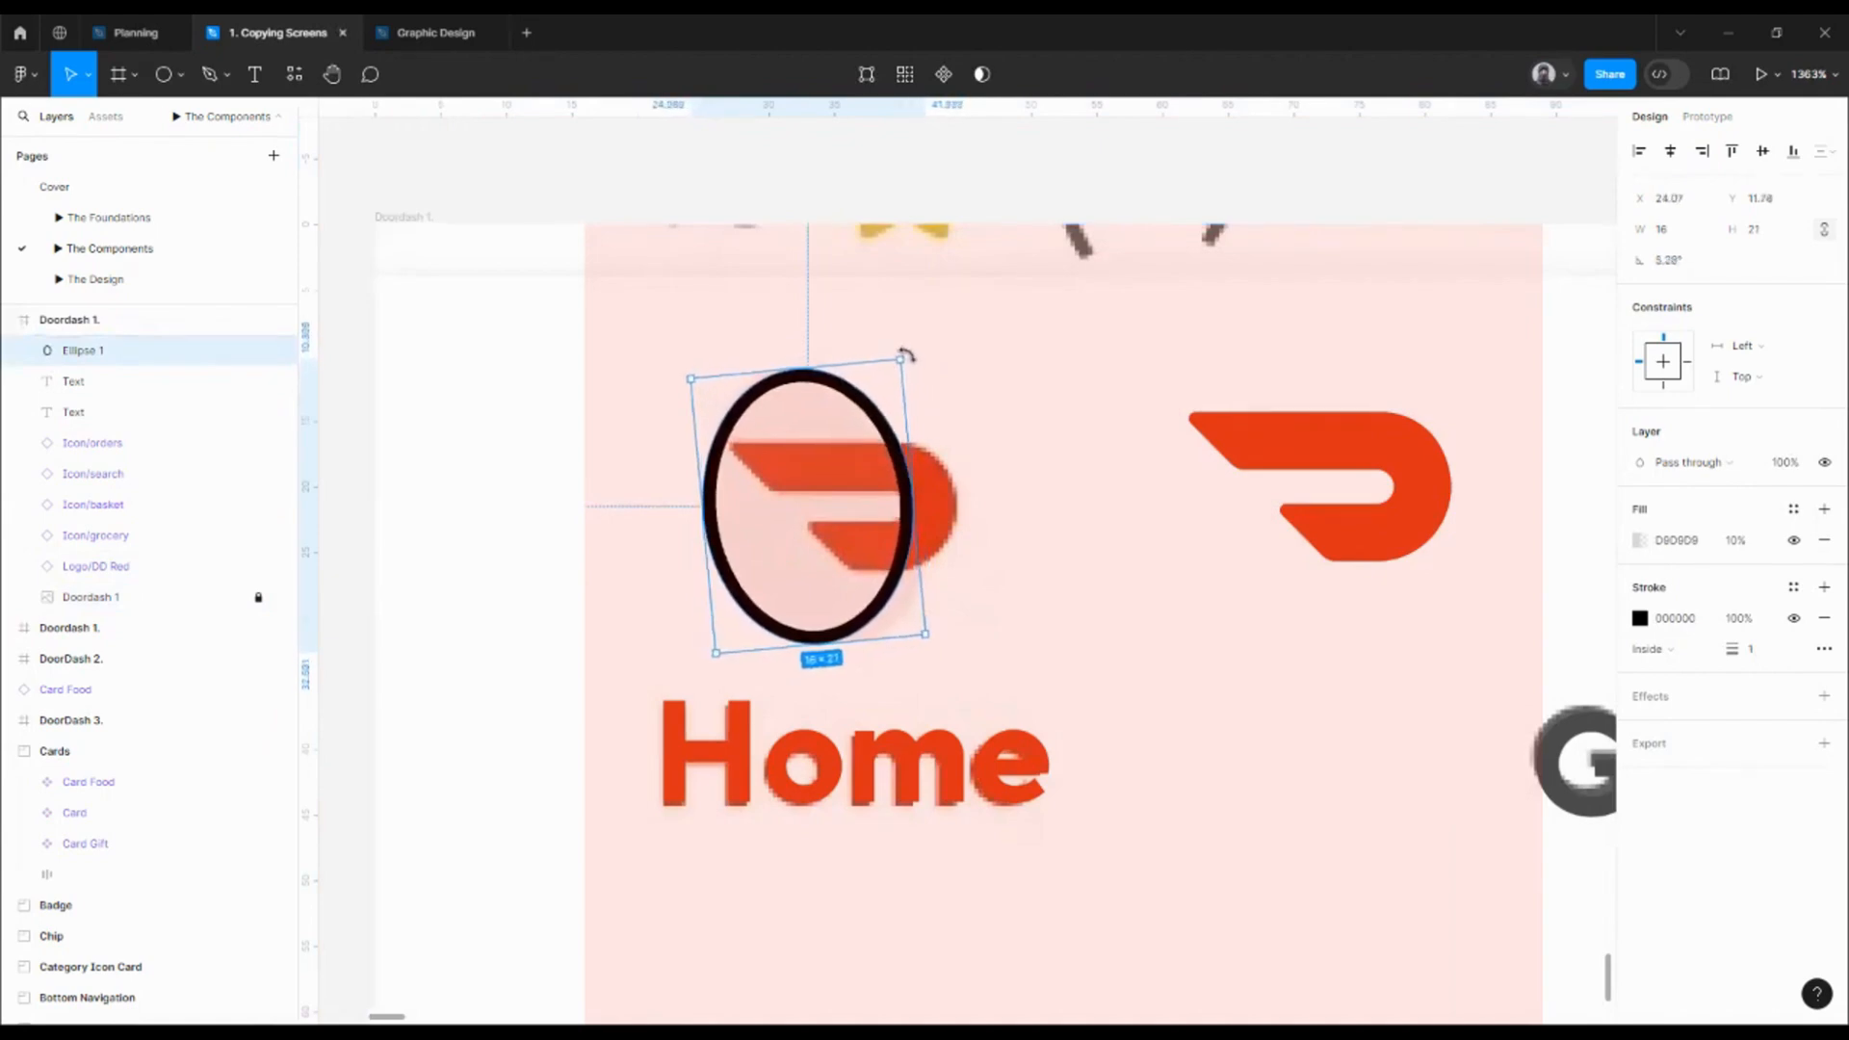
Reshape the ellipse into an egg-like blob by moving its right point to about X 42, Y 23.5 and top point to X 31.5, Y 11.
double_click(876, 627)
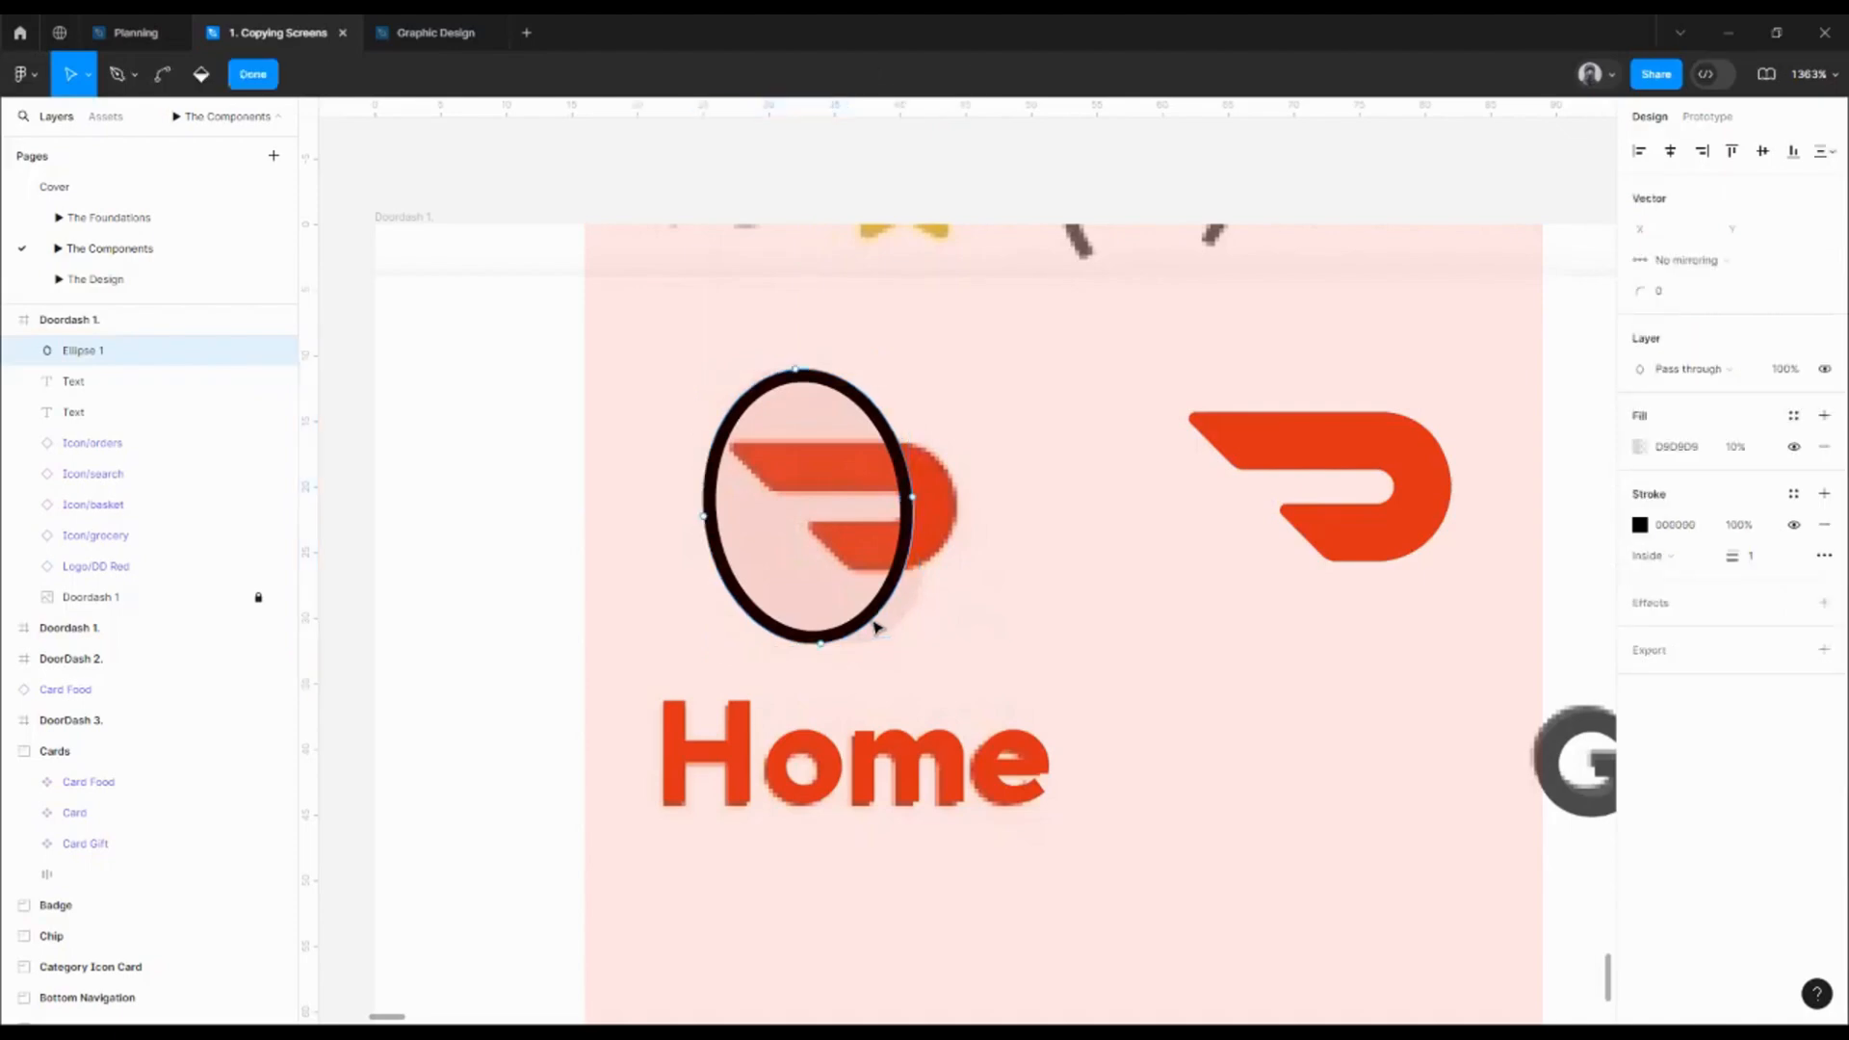
scroll(876, 616, "down", 3)
scroll(892, 529, "up", 2)
scroll(893, 529, "up", 2)
key("v")
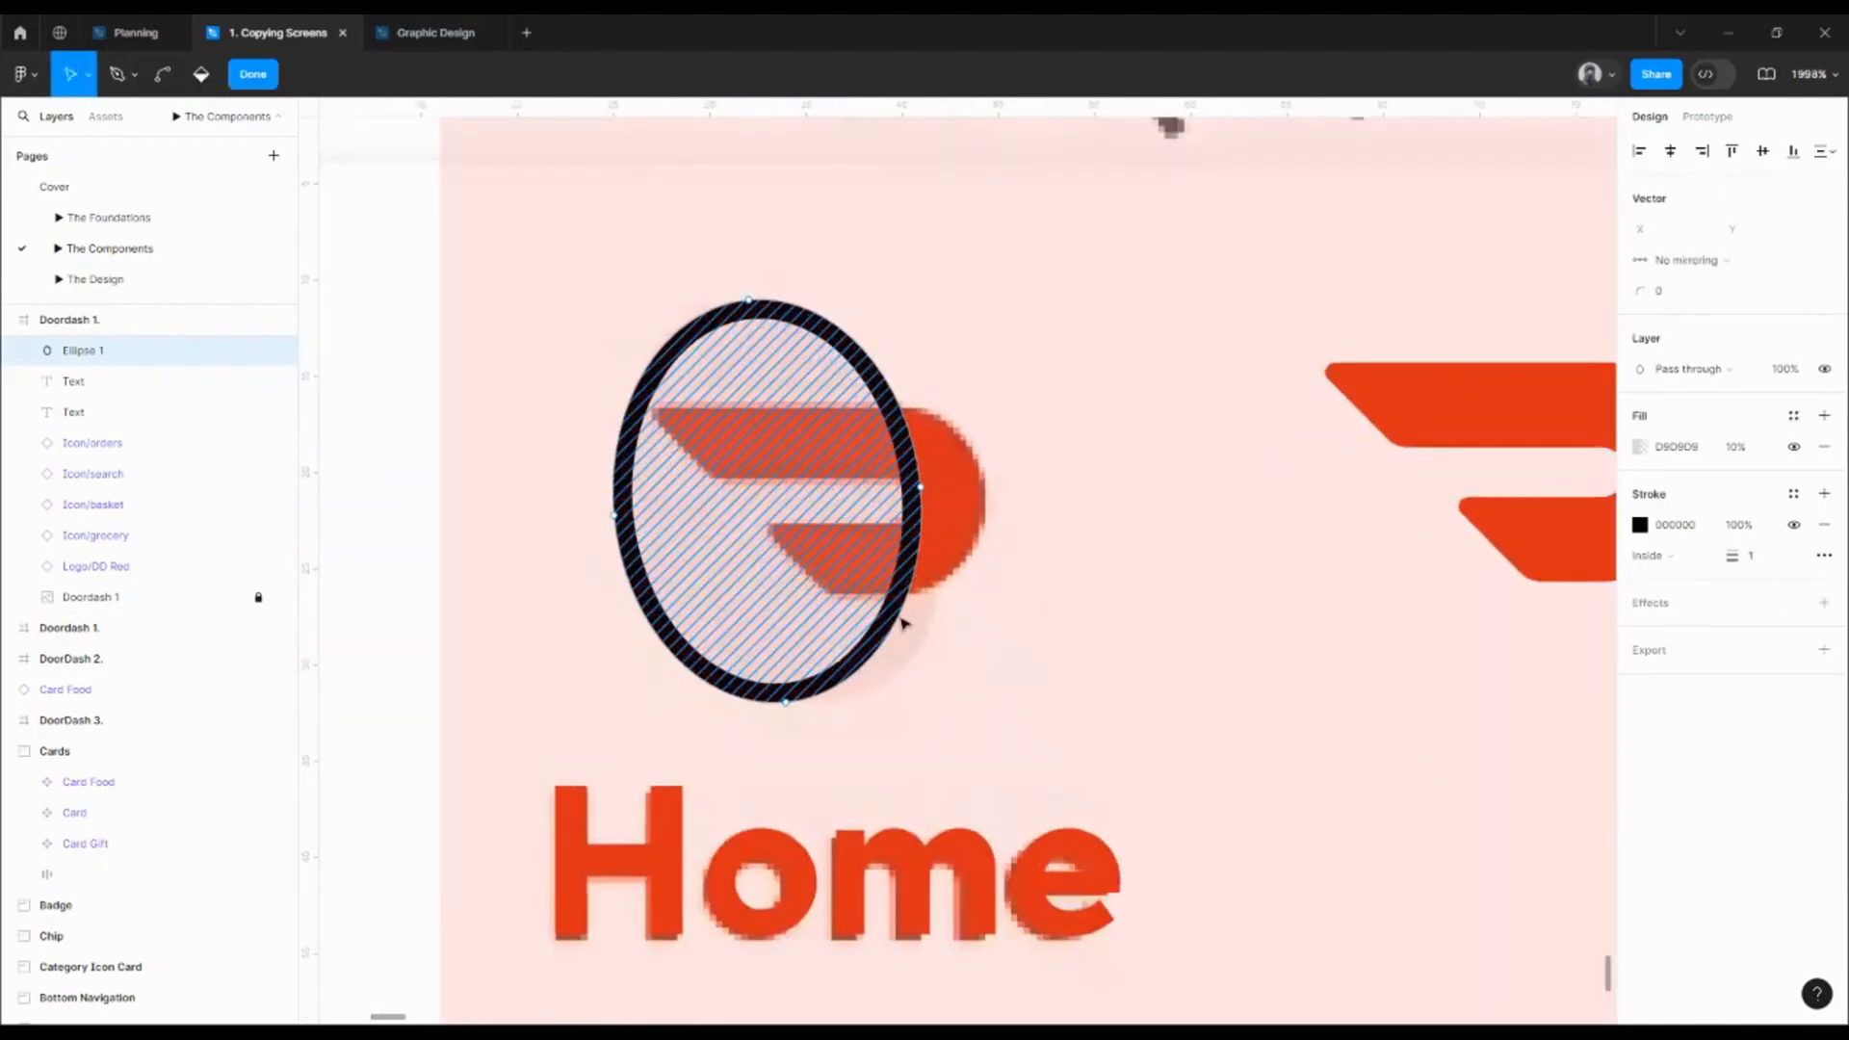
scroll(900, 577, "up", 3)
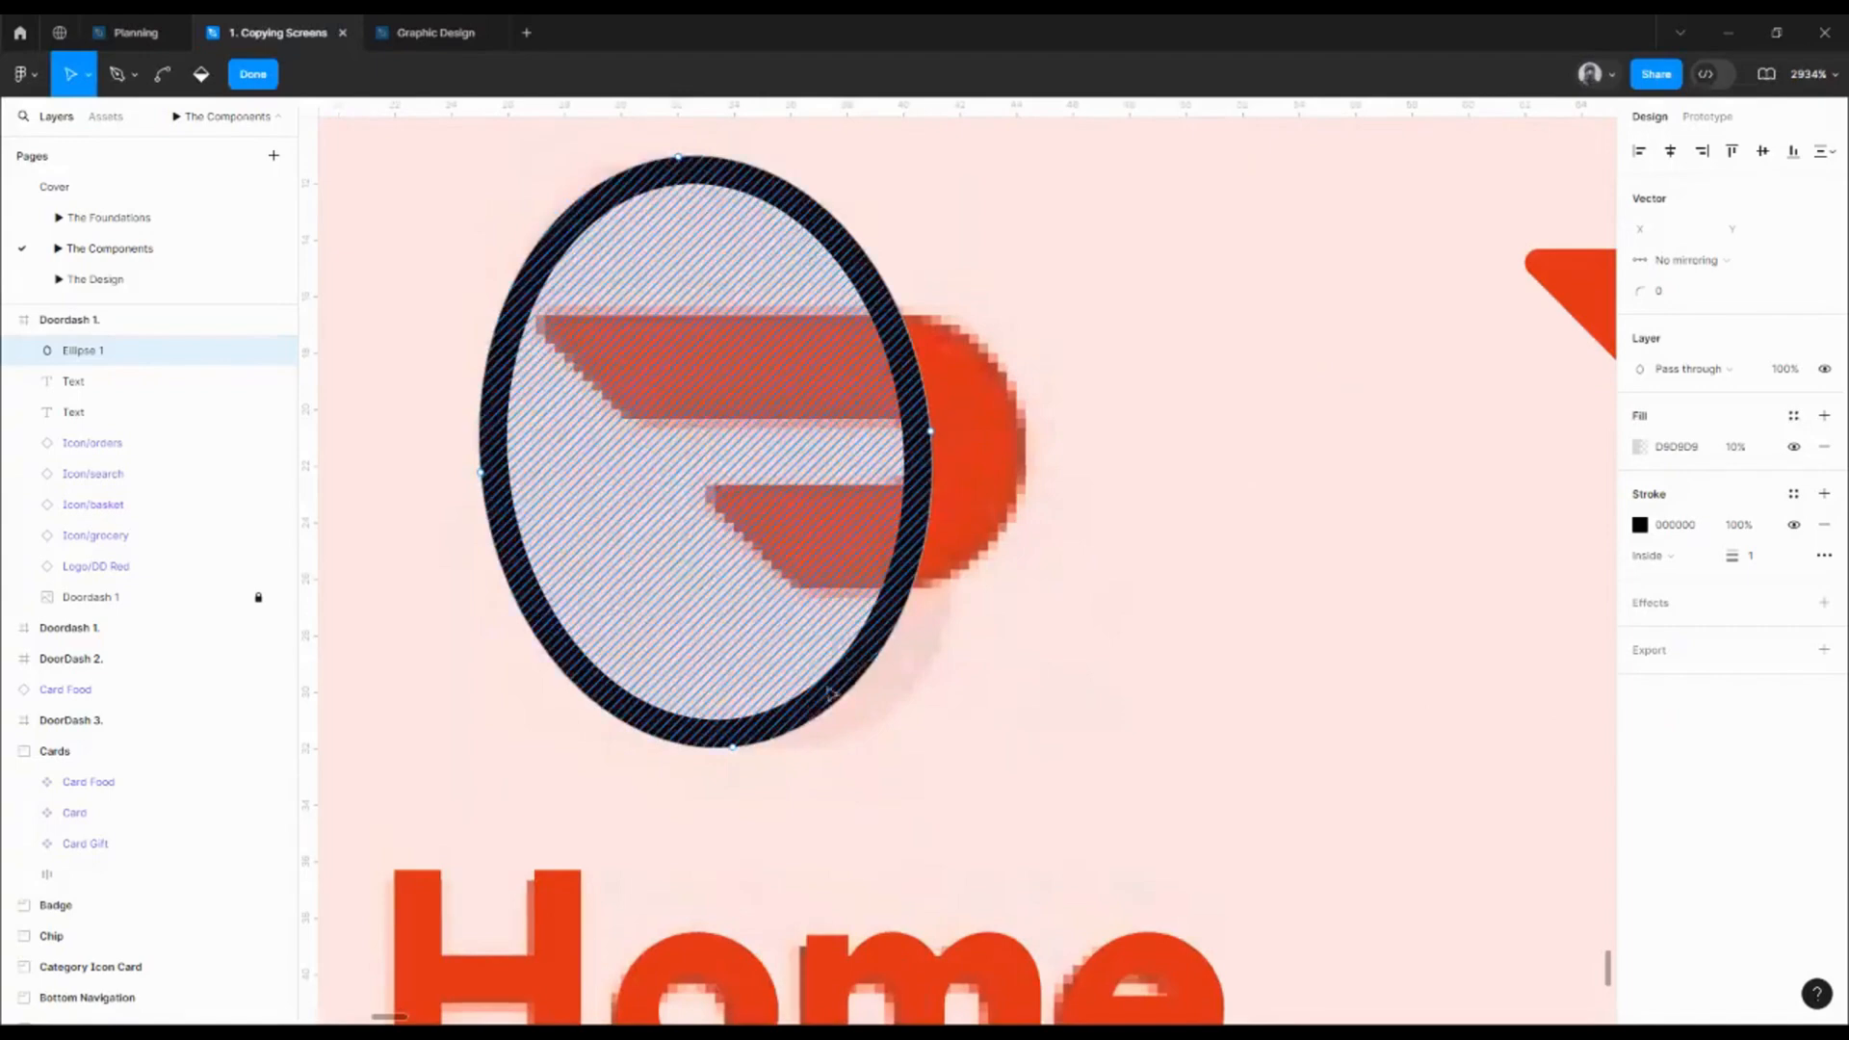
left_click_drag(930, 435, 969, 525)
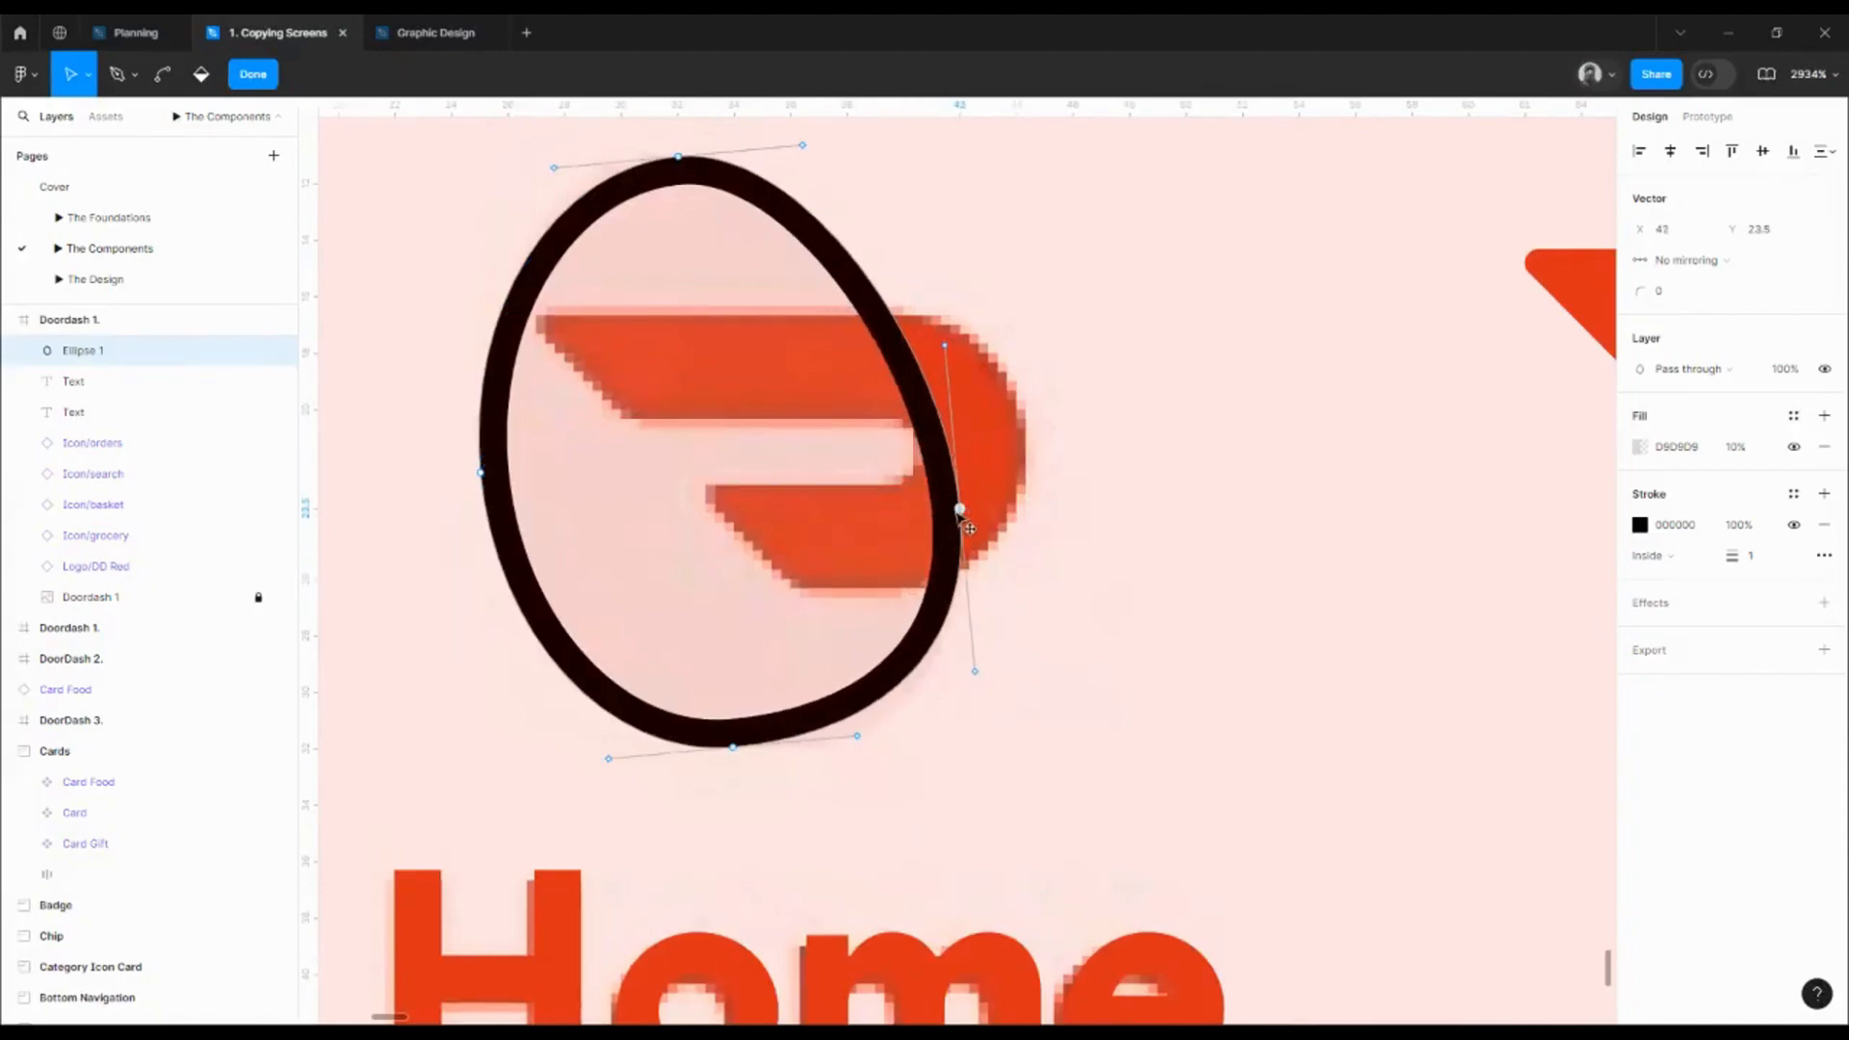
left_click_drag(679, 156, 663, 155)
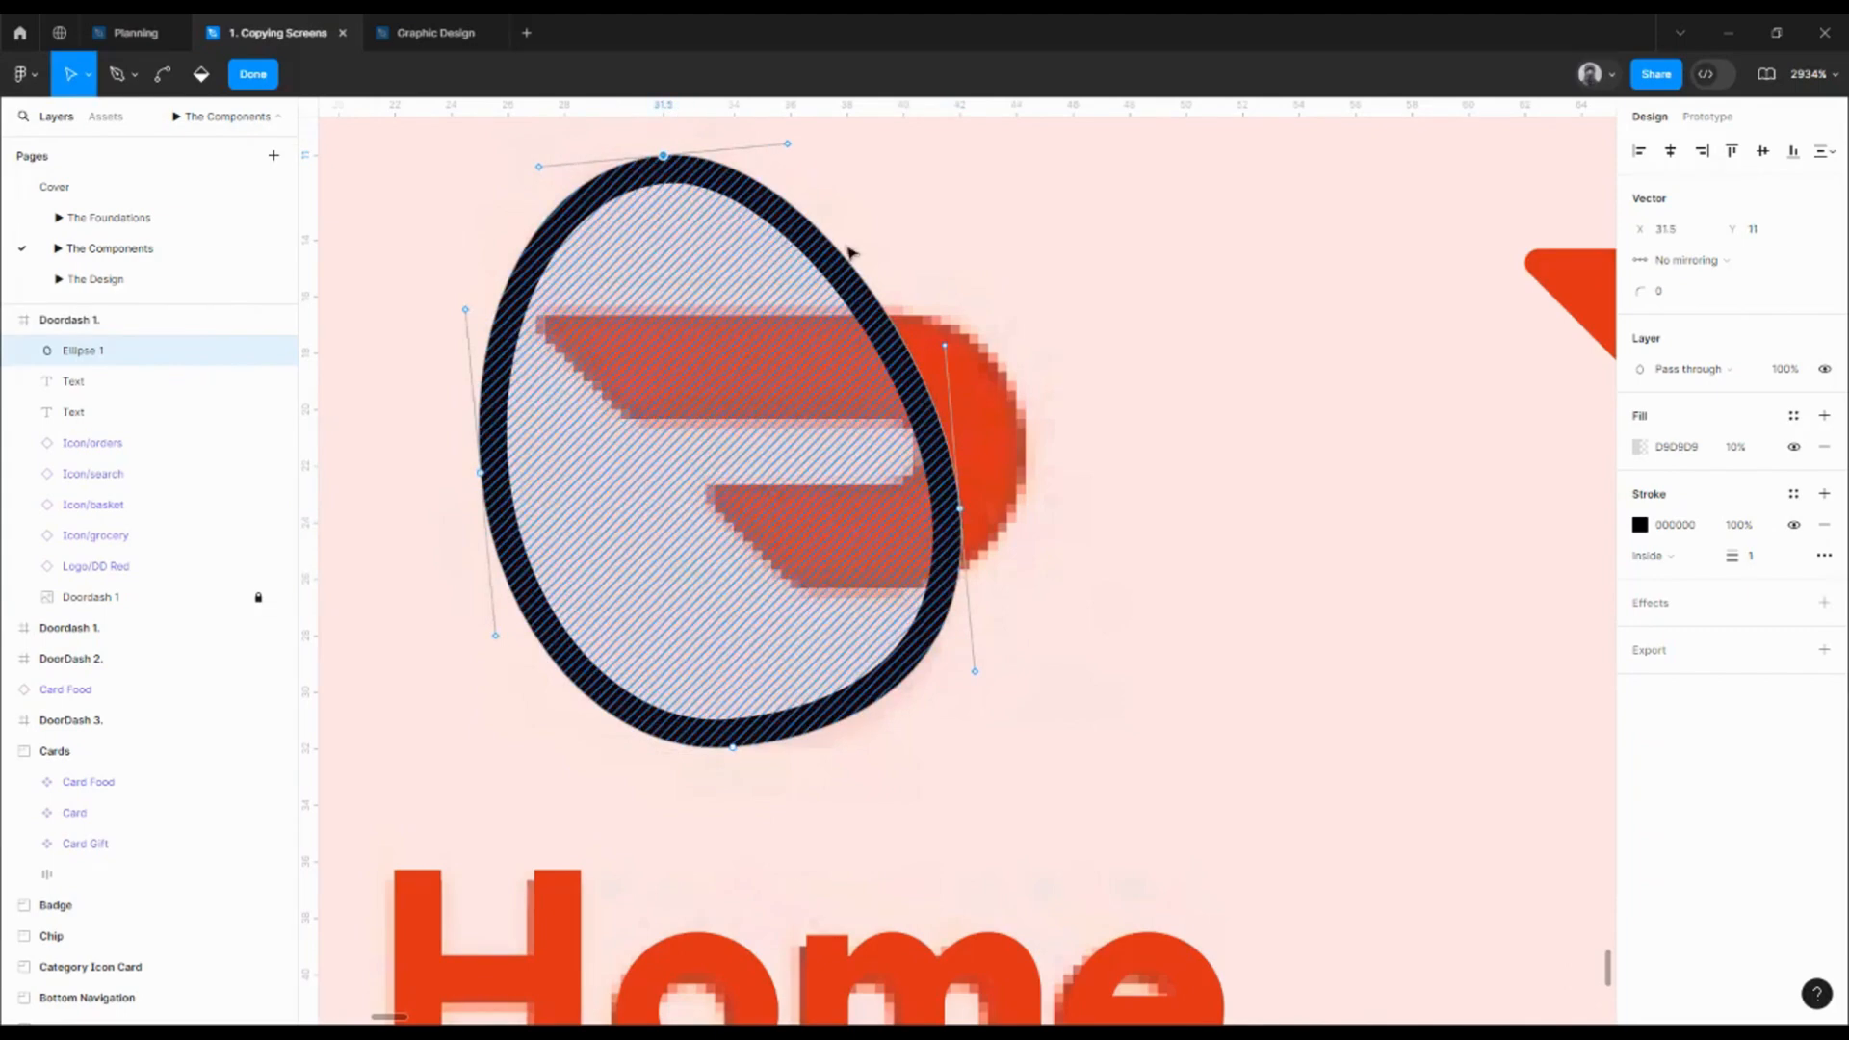
key("Escape")
scroll(995, 414, "down", 5)
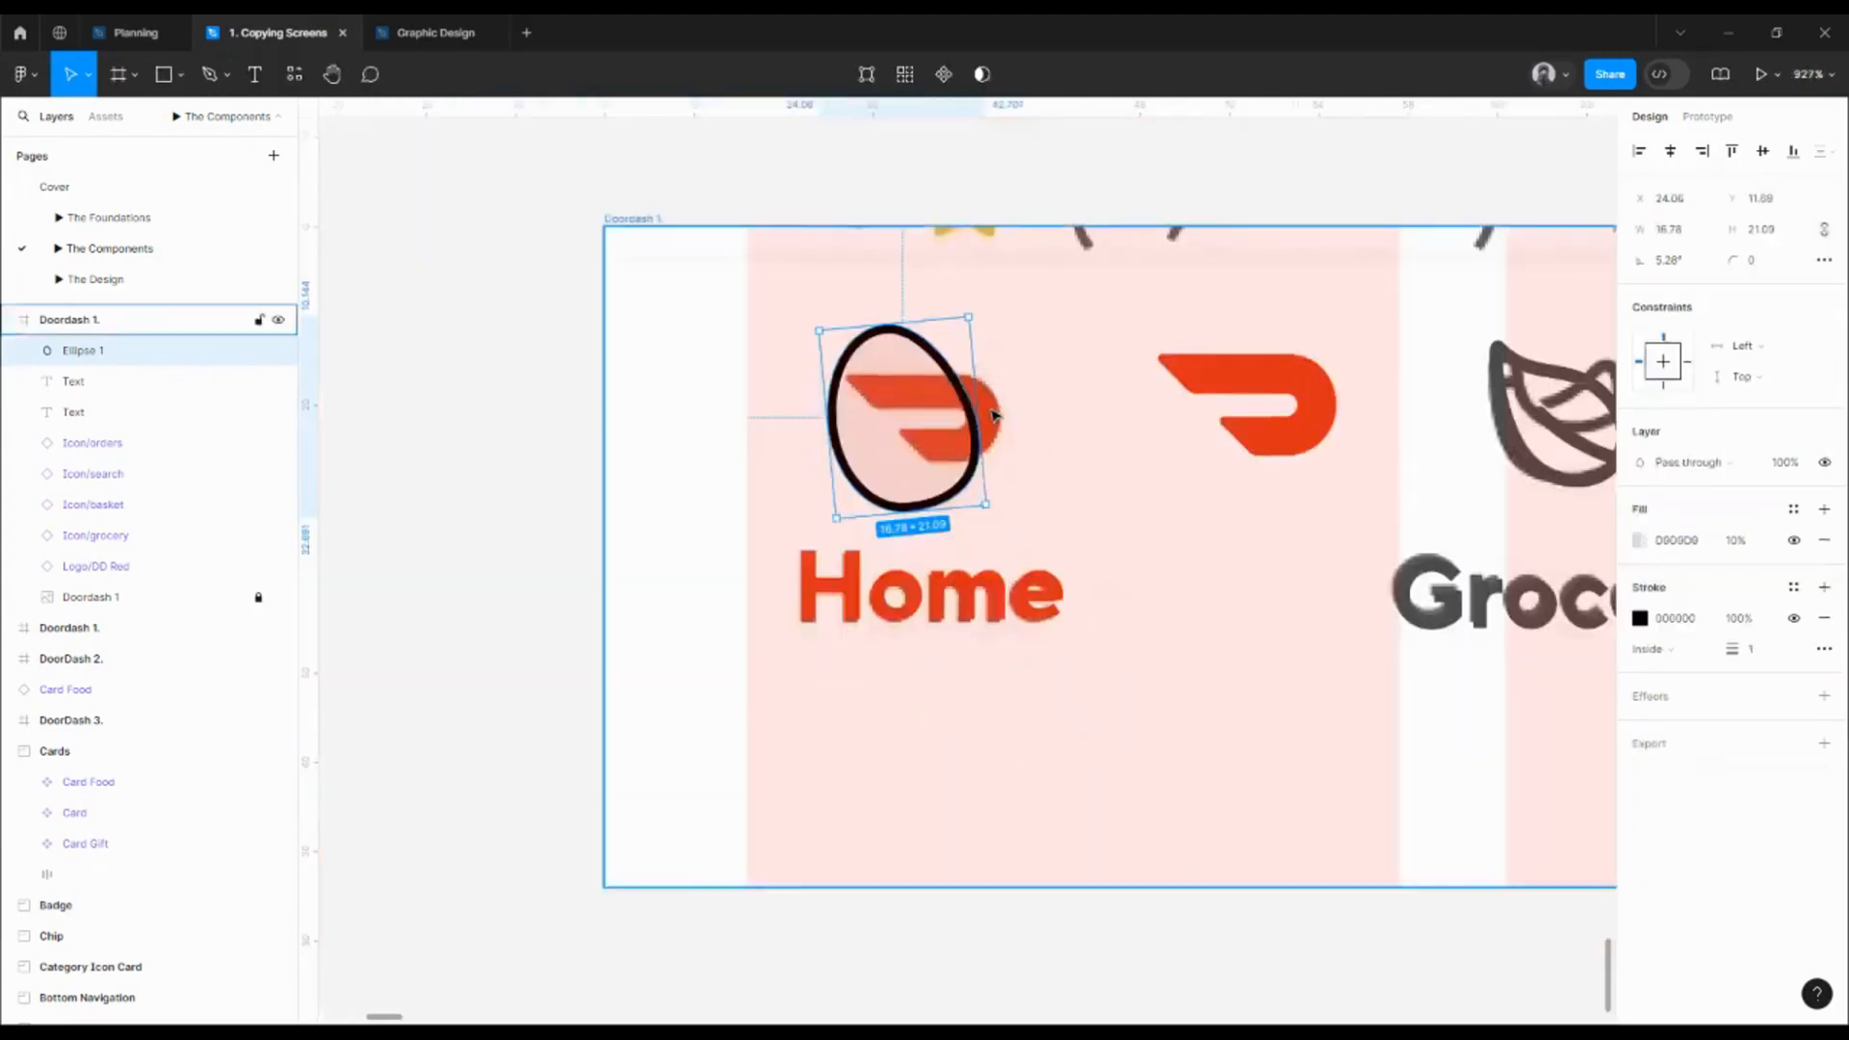
Pull the bottom point's right-hand curve handle slightly down to round the lower-right edge of the egg-shaped blob.
left_click(1078, 496)
left_click(962, 496)
scroll(939, 498, "up", 5)
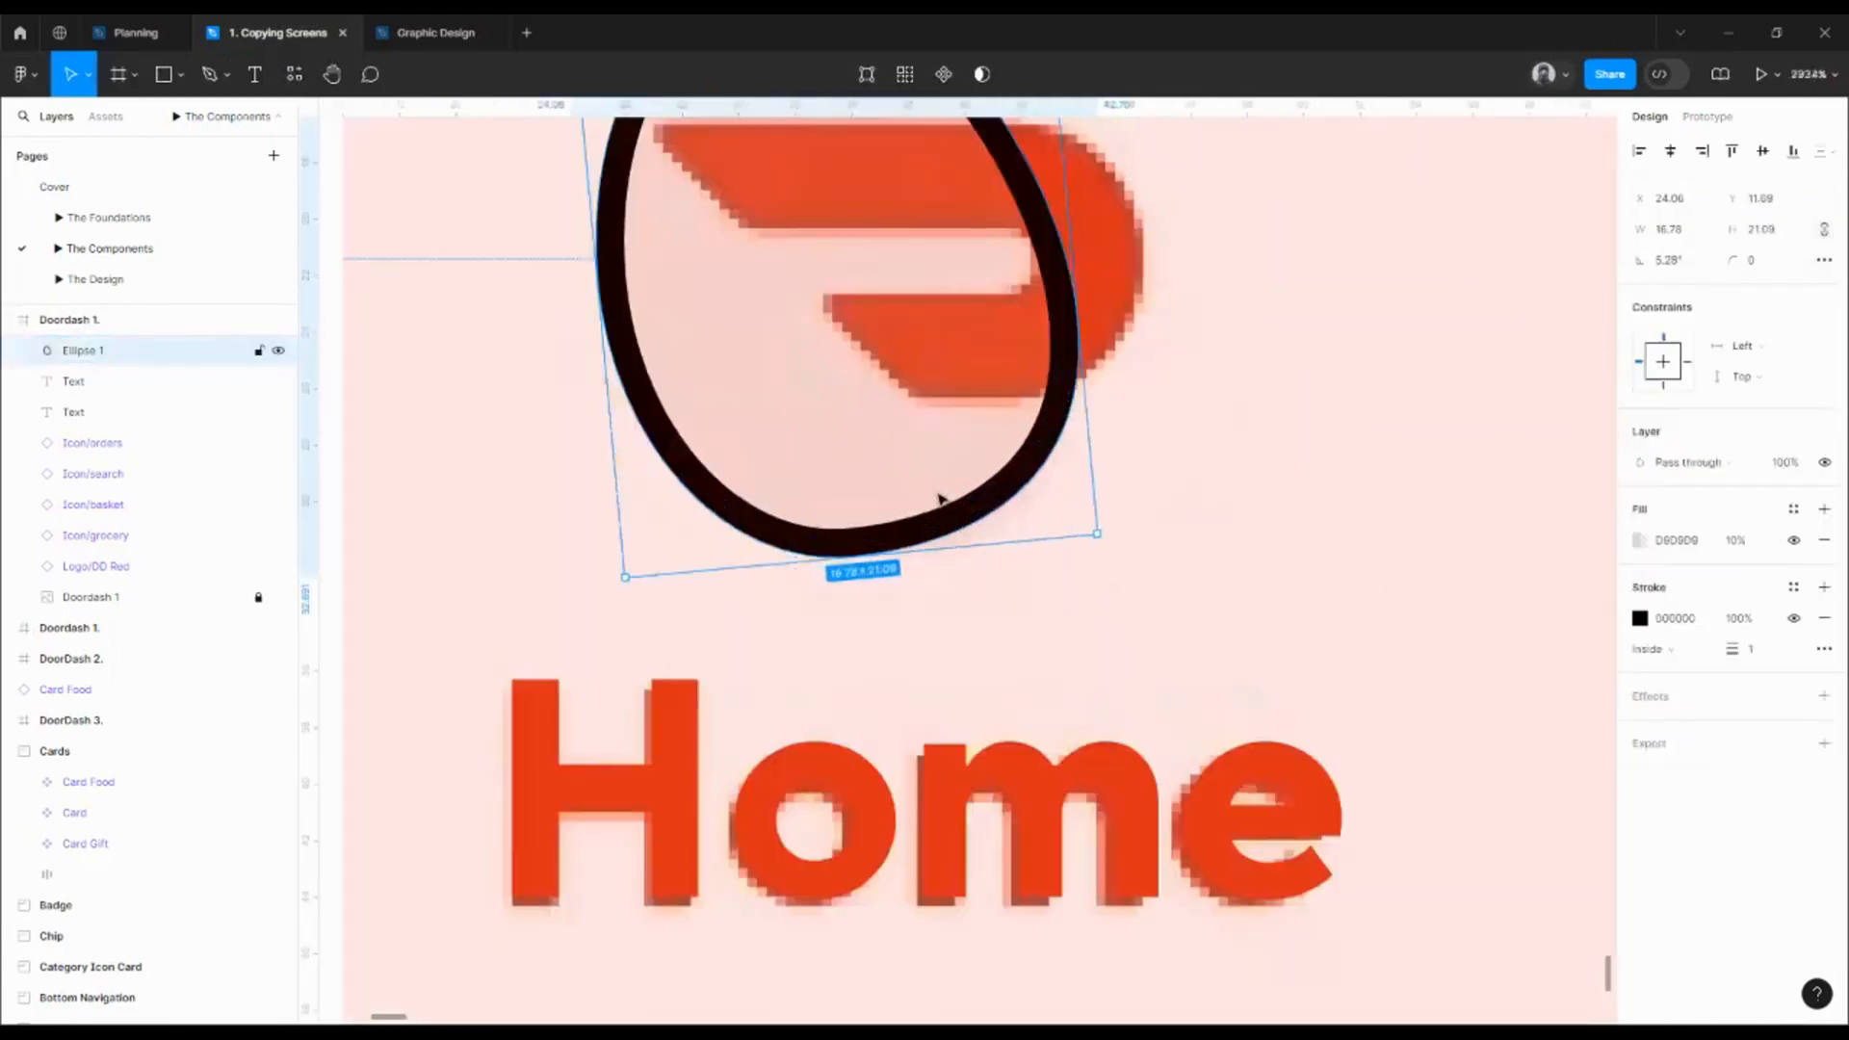
double_click(938, 498)
left_click_drag(852, 559, 864, 557)
key("ctrl+z")
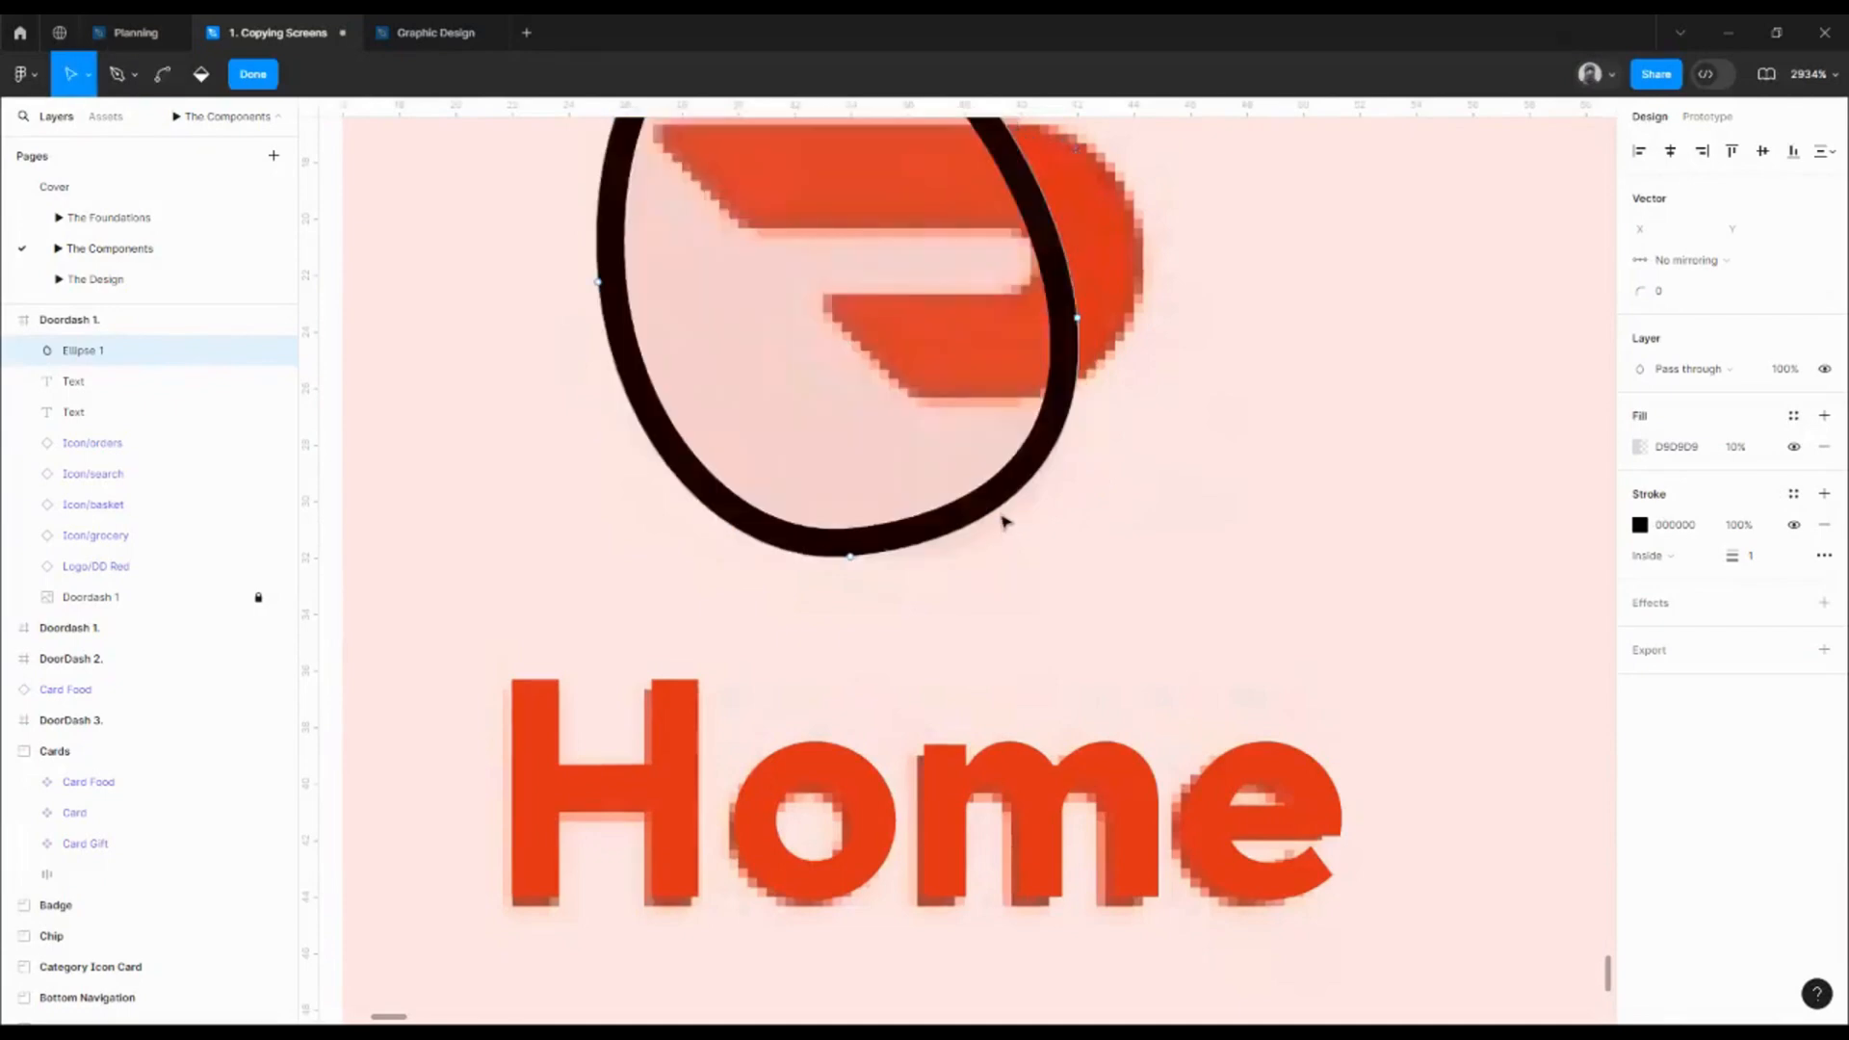
left_click(850, 556)
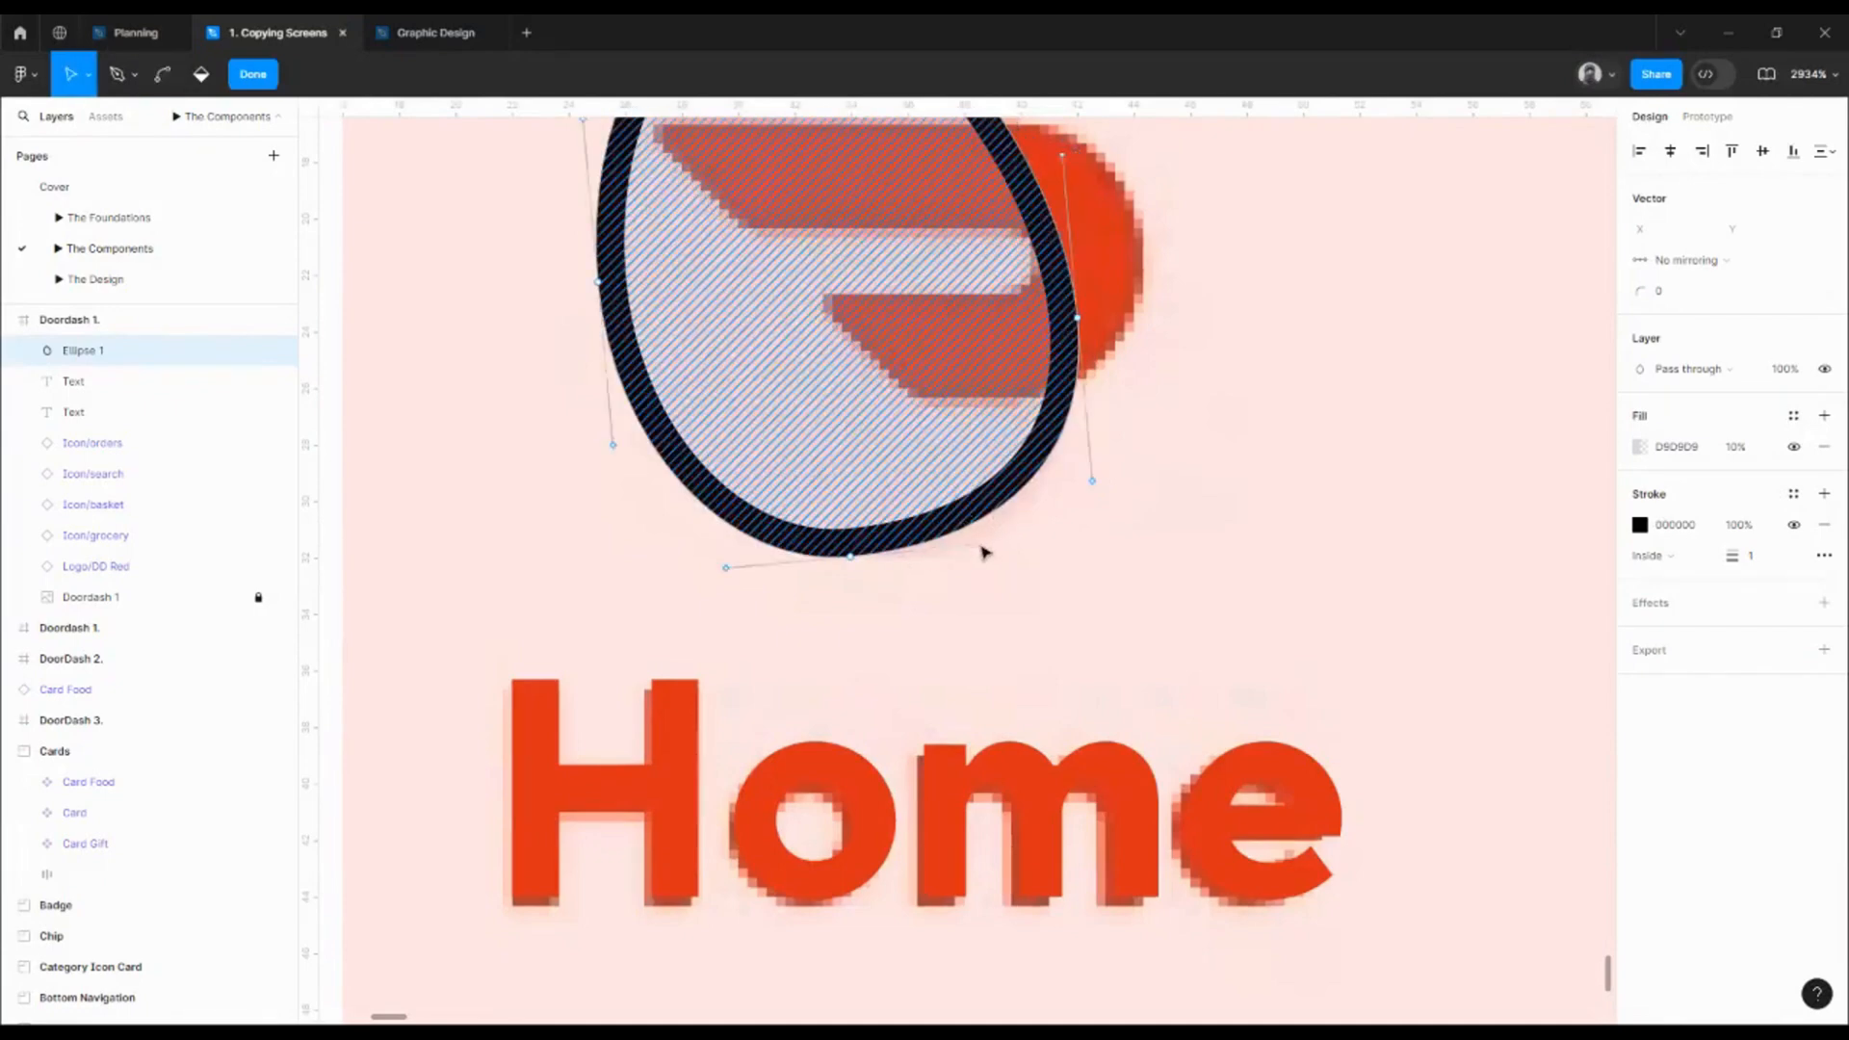
left_click_drag(976, 545, 982, 559)
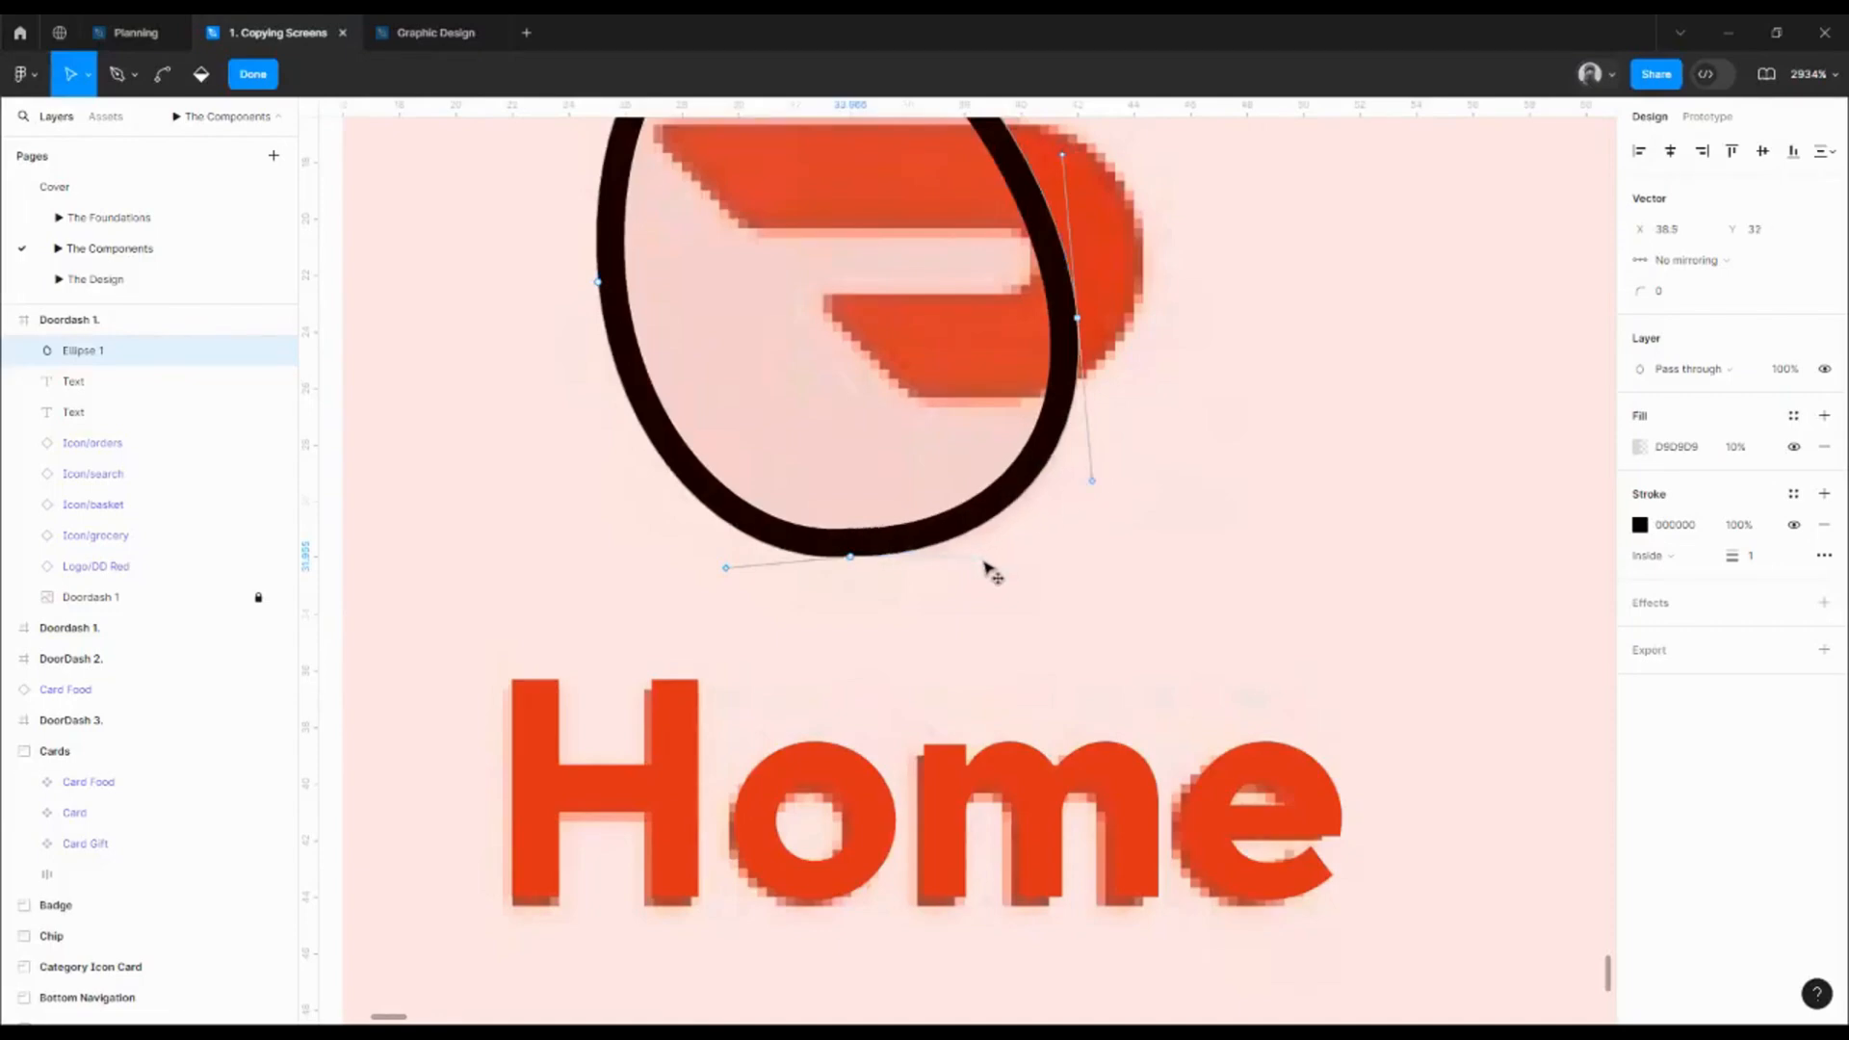
scroll(999, 557, "down", 3)
key("Escape")
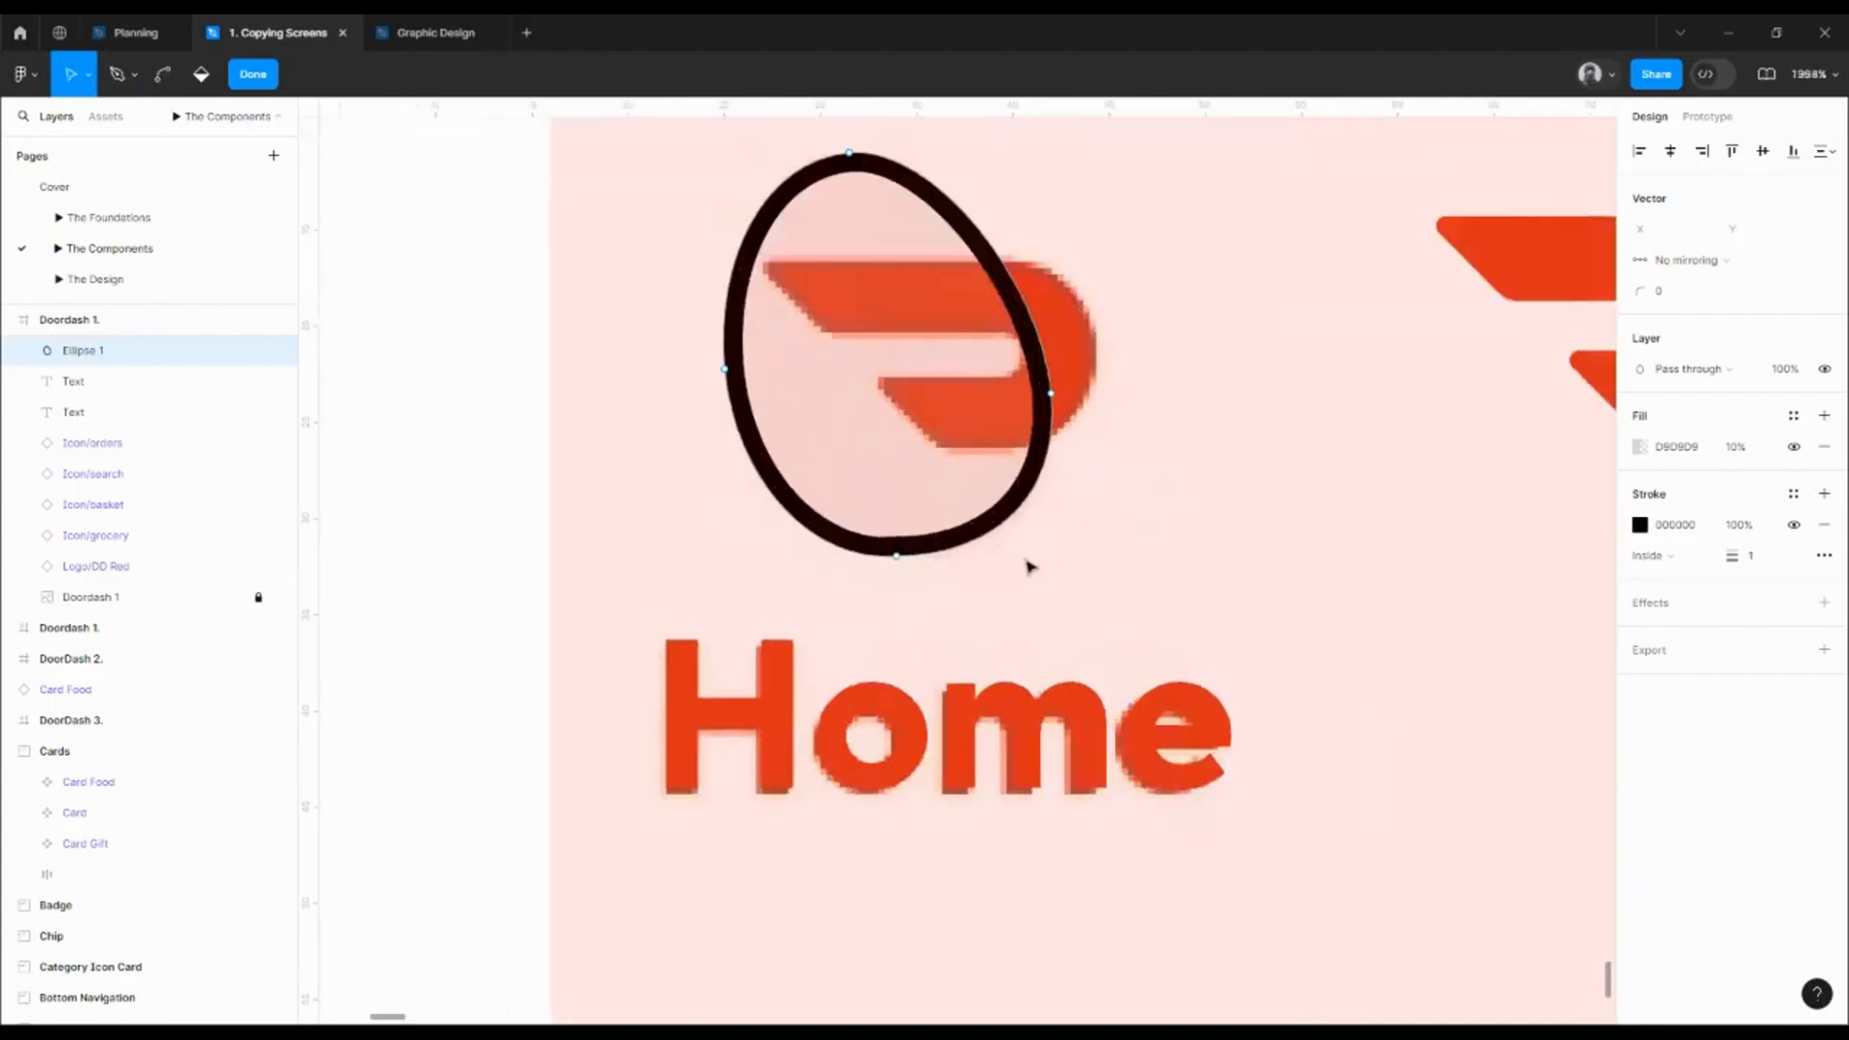
scroll(1040, 566, "down", 2)
left_click(917, 525)
scroll(867, 482, "down", 5)
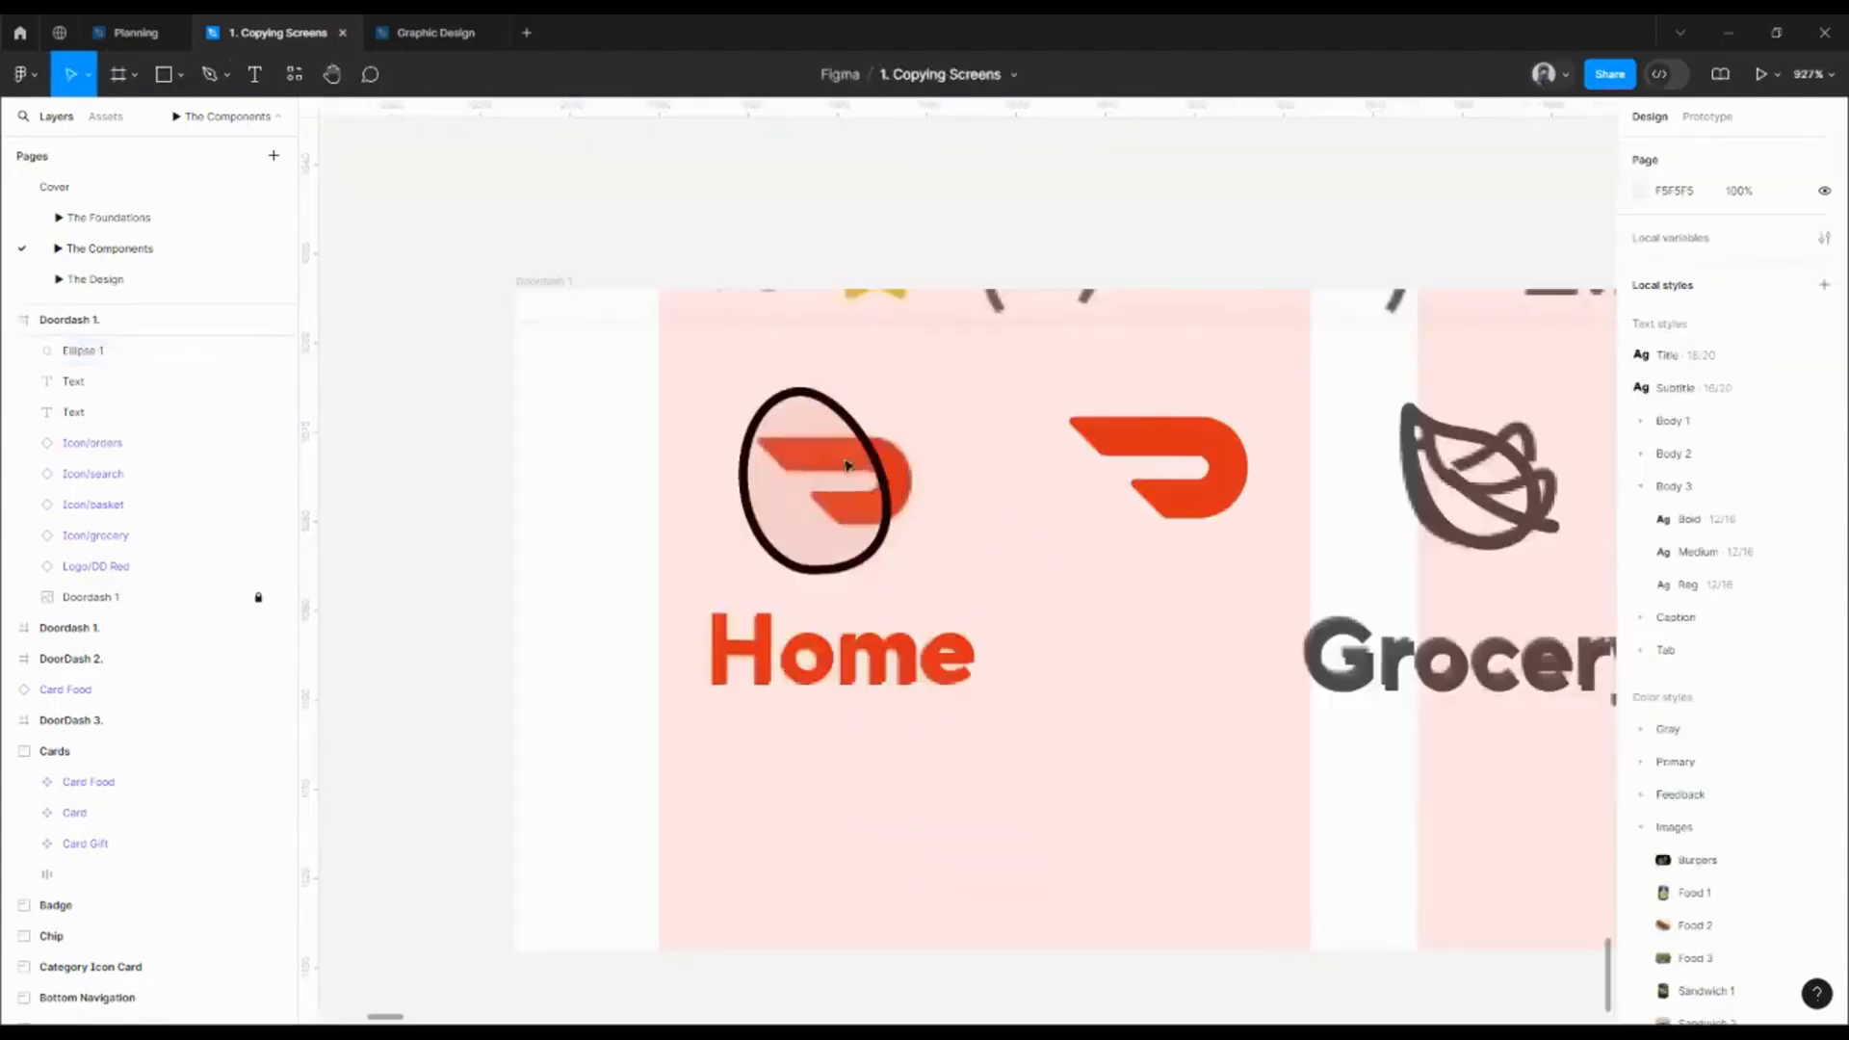
Set the blob's fill opacity to 100% and remove its black stroke.
left_click(765, 452)
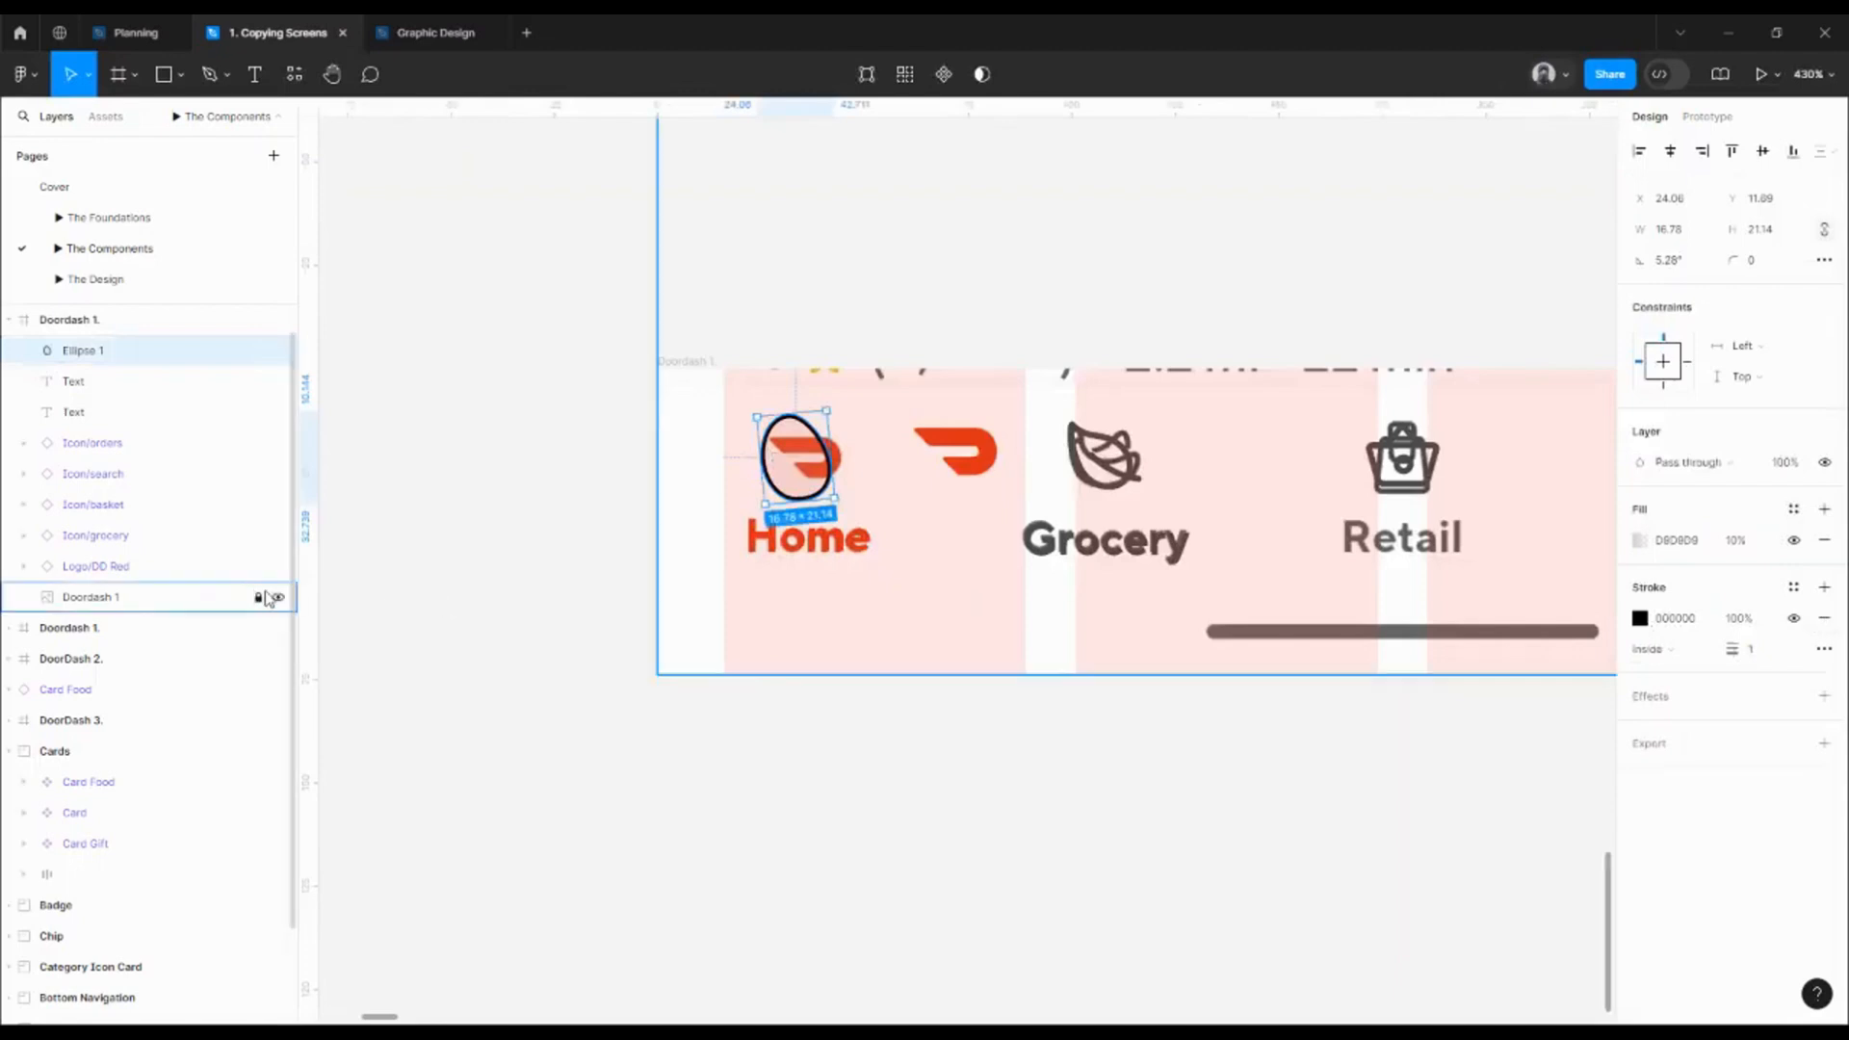
left_click(1739, 540)
type("1")
key("Return")
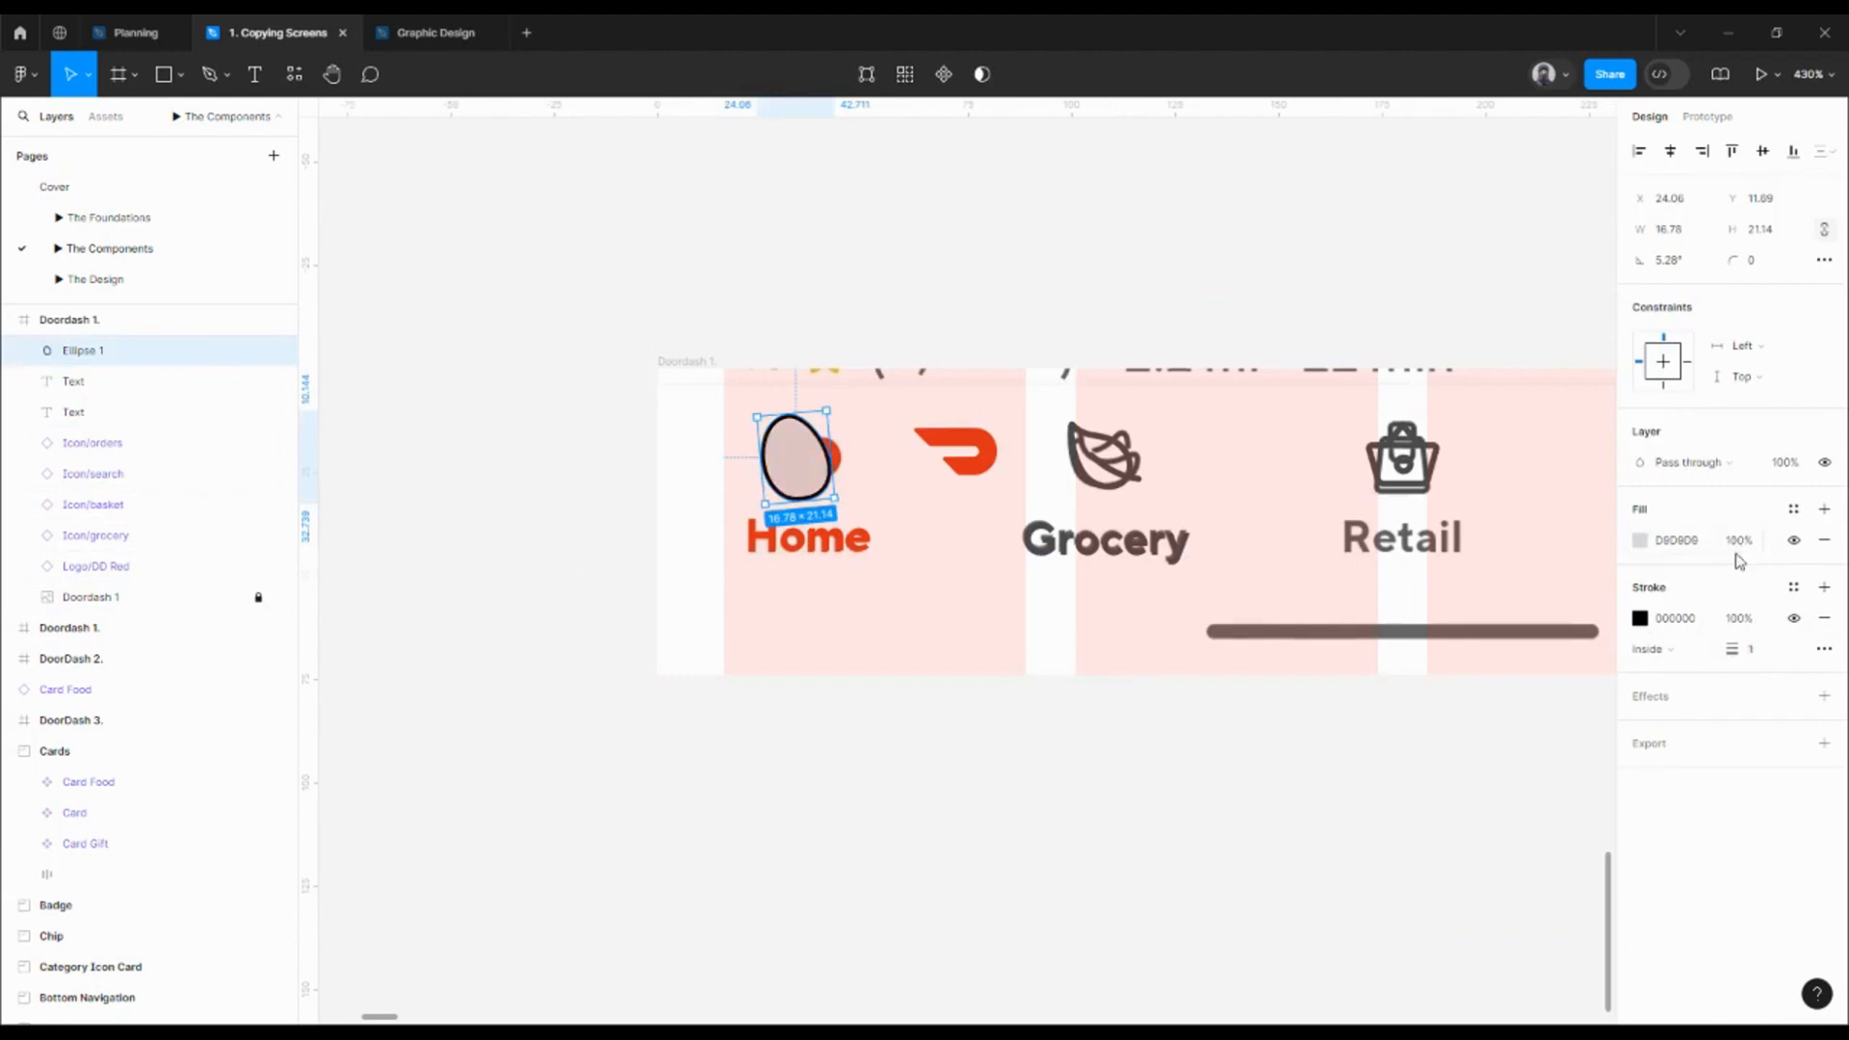
left_click(1824, 618)
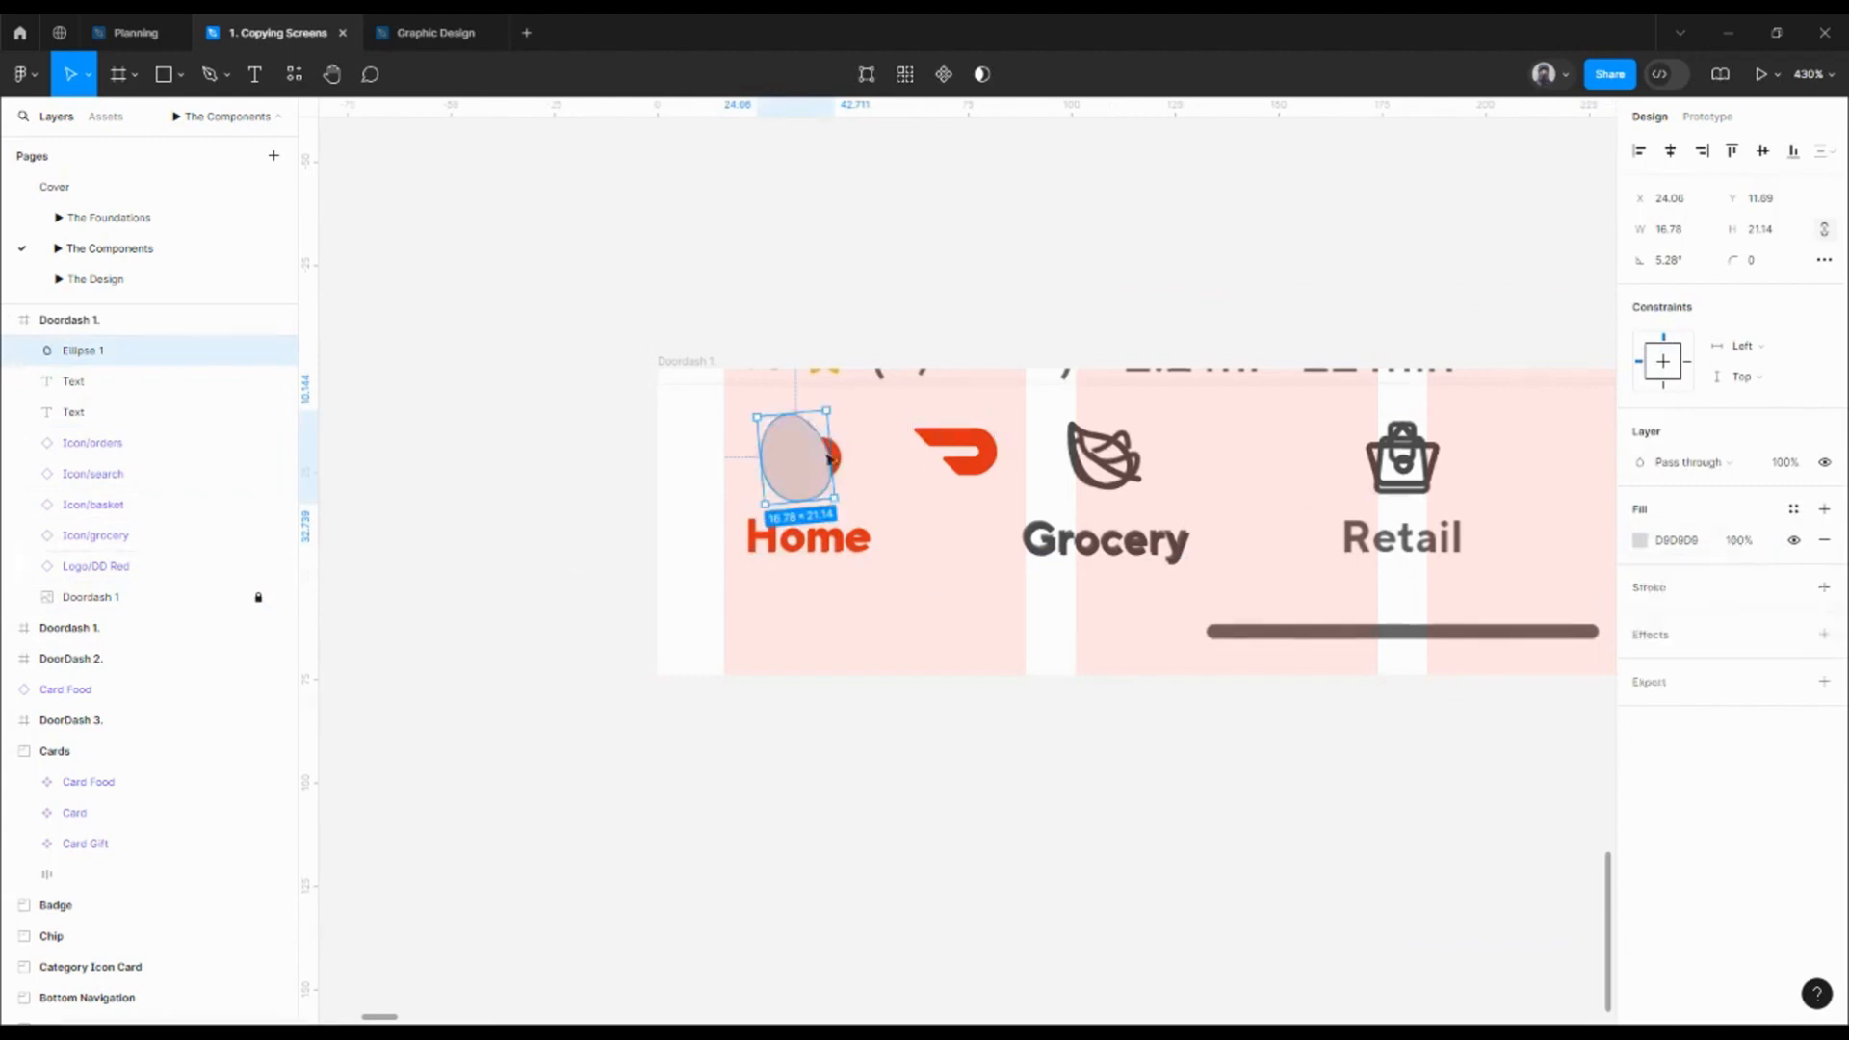
Apply the Primary/200 color style to the blob's fill and place it over the reference Home blob at X 24, Y 11.54.
left_click_drag(807, 462, 740, 464)
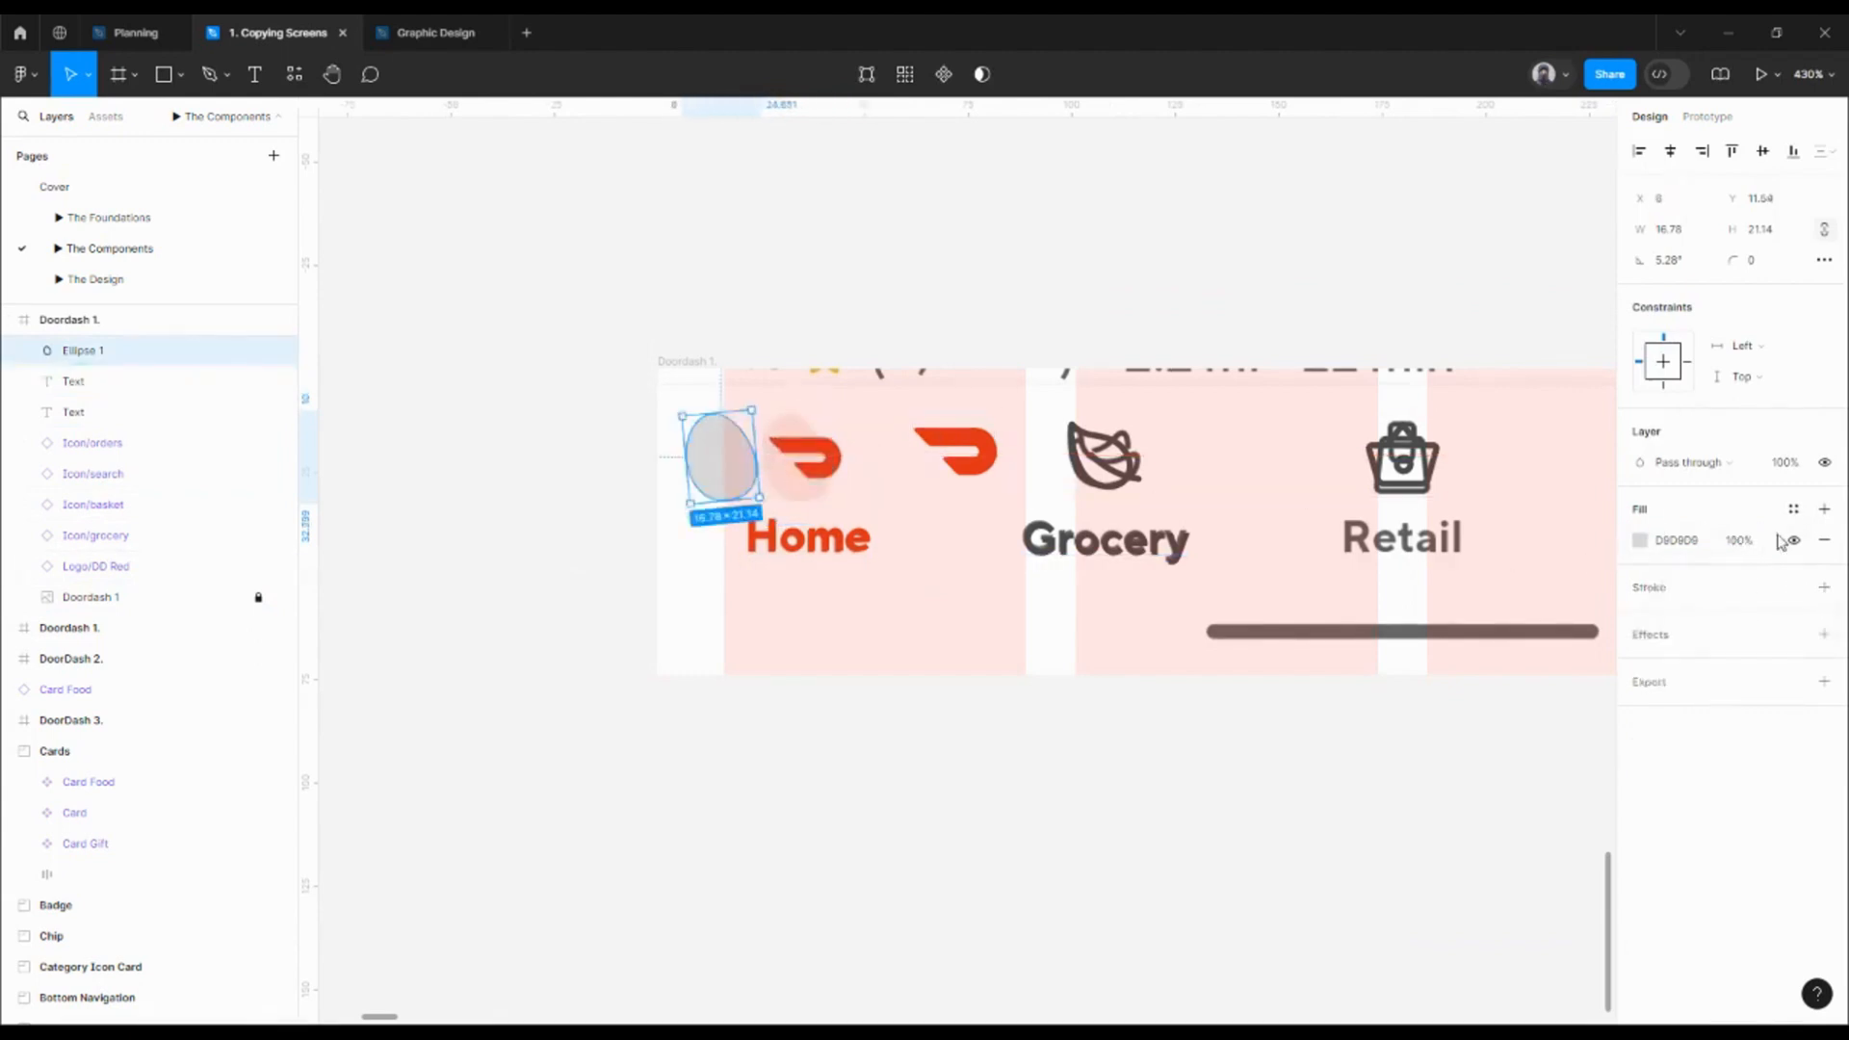
left_click(1793, 509)
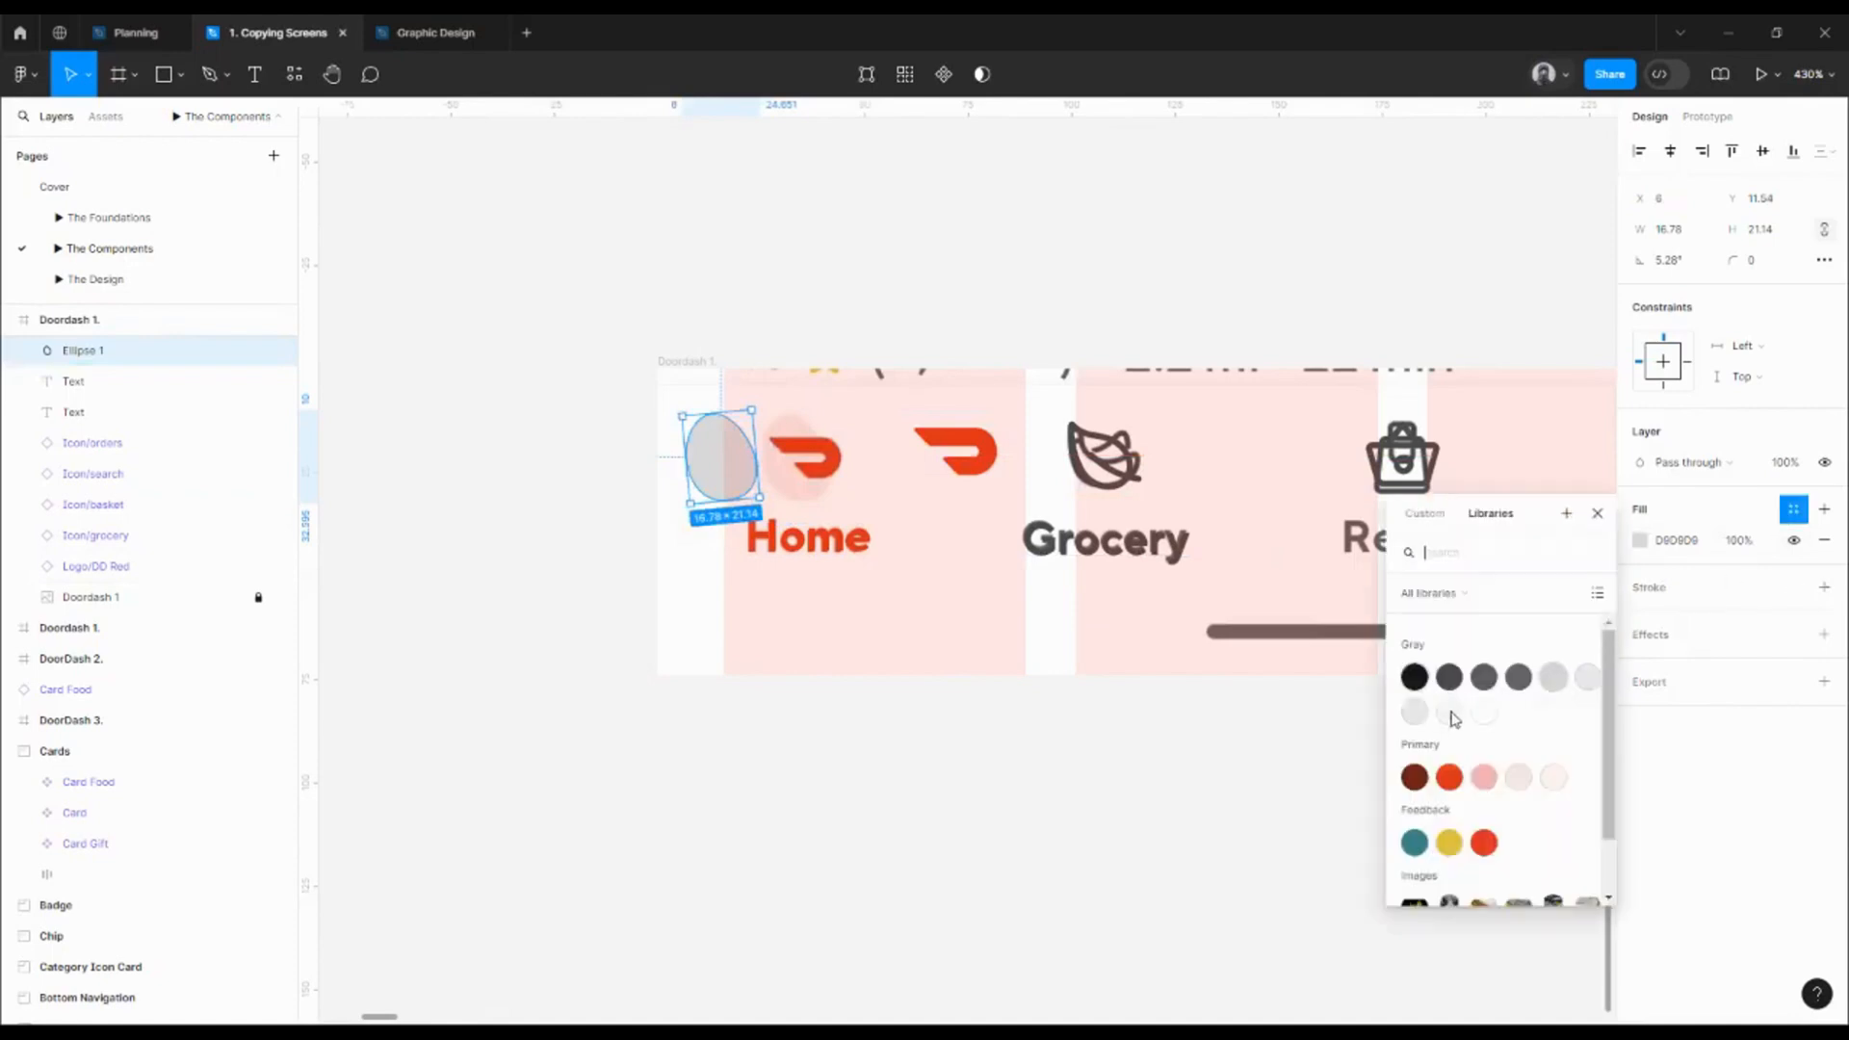
left_click(1521, 777)
scroll(760, 468, "up", 3)
scroll(761, 468, "up", 3)
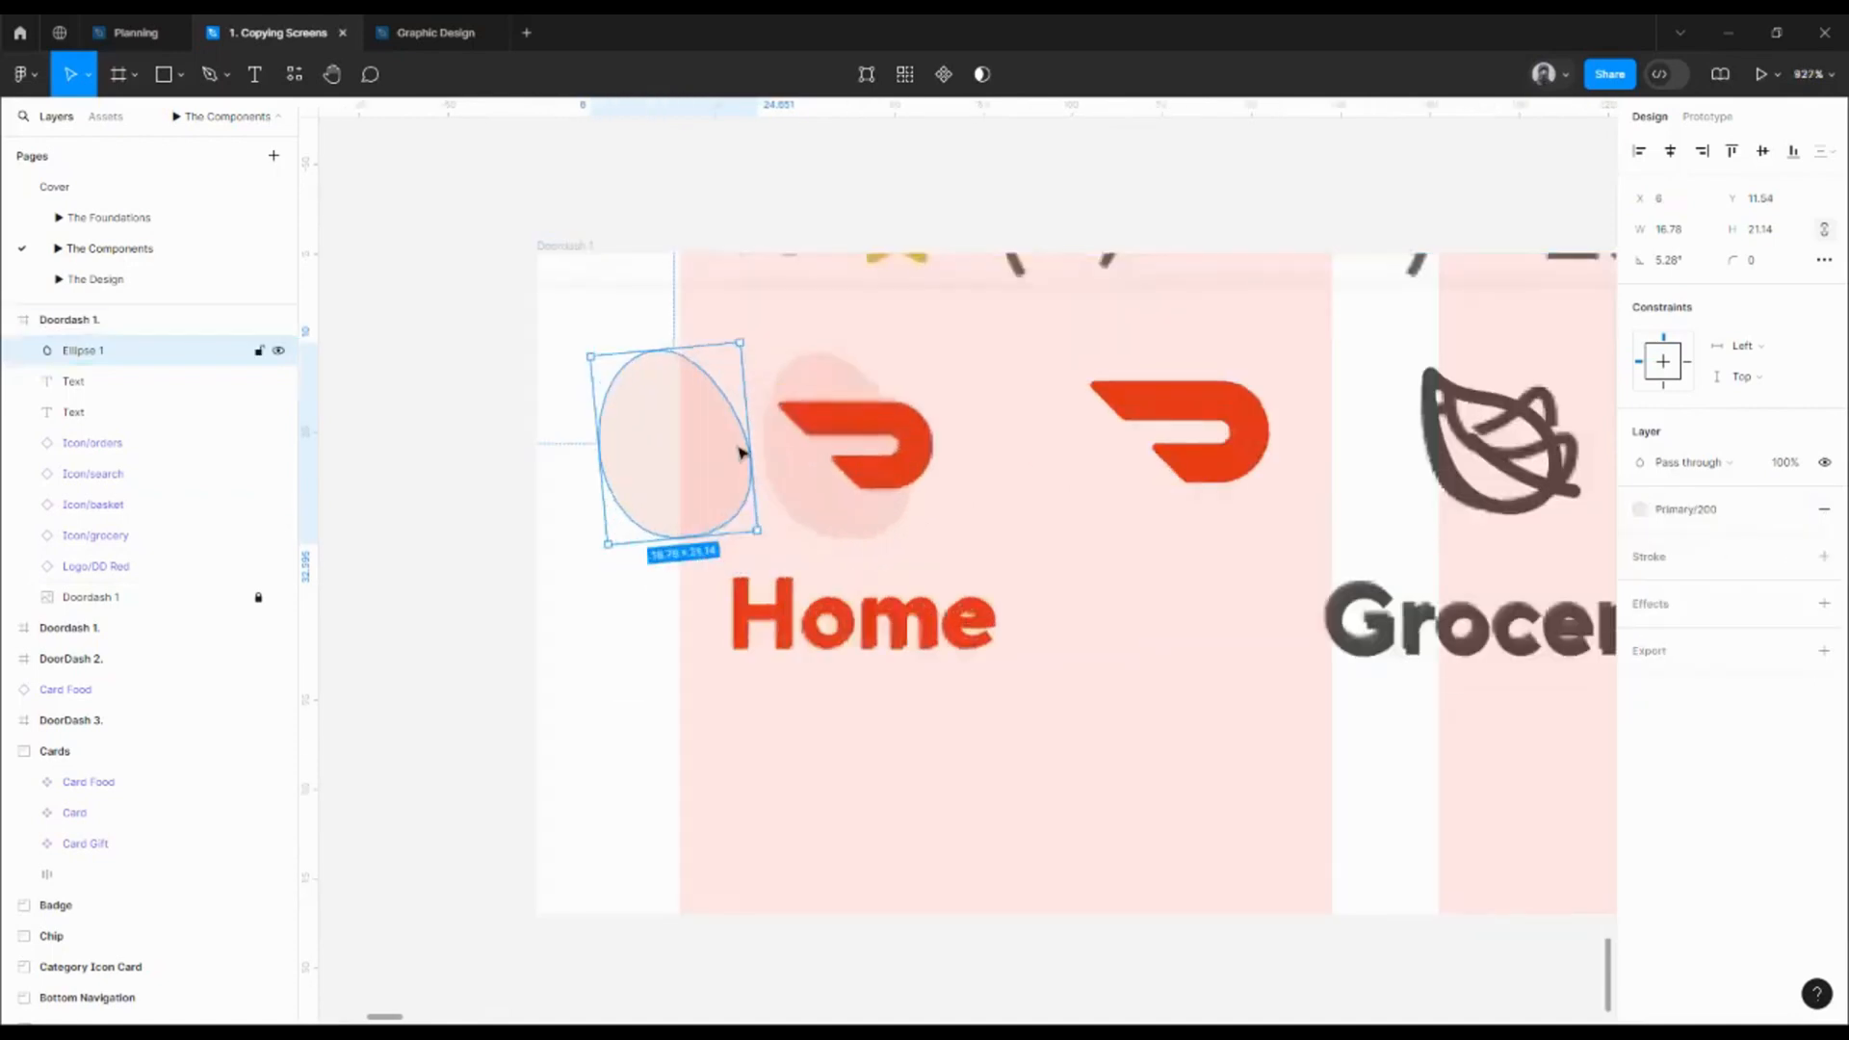
left_click_drag(748, 447, 893, 456)
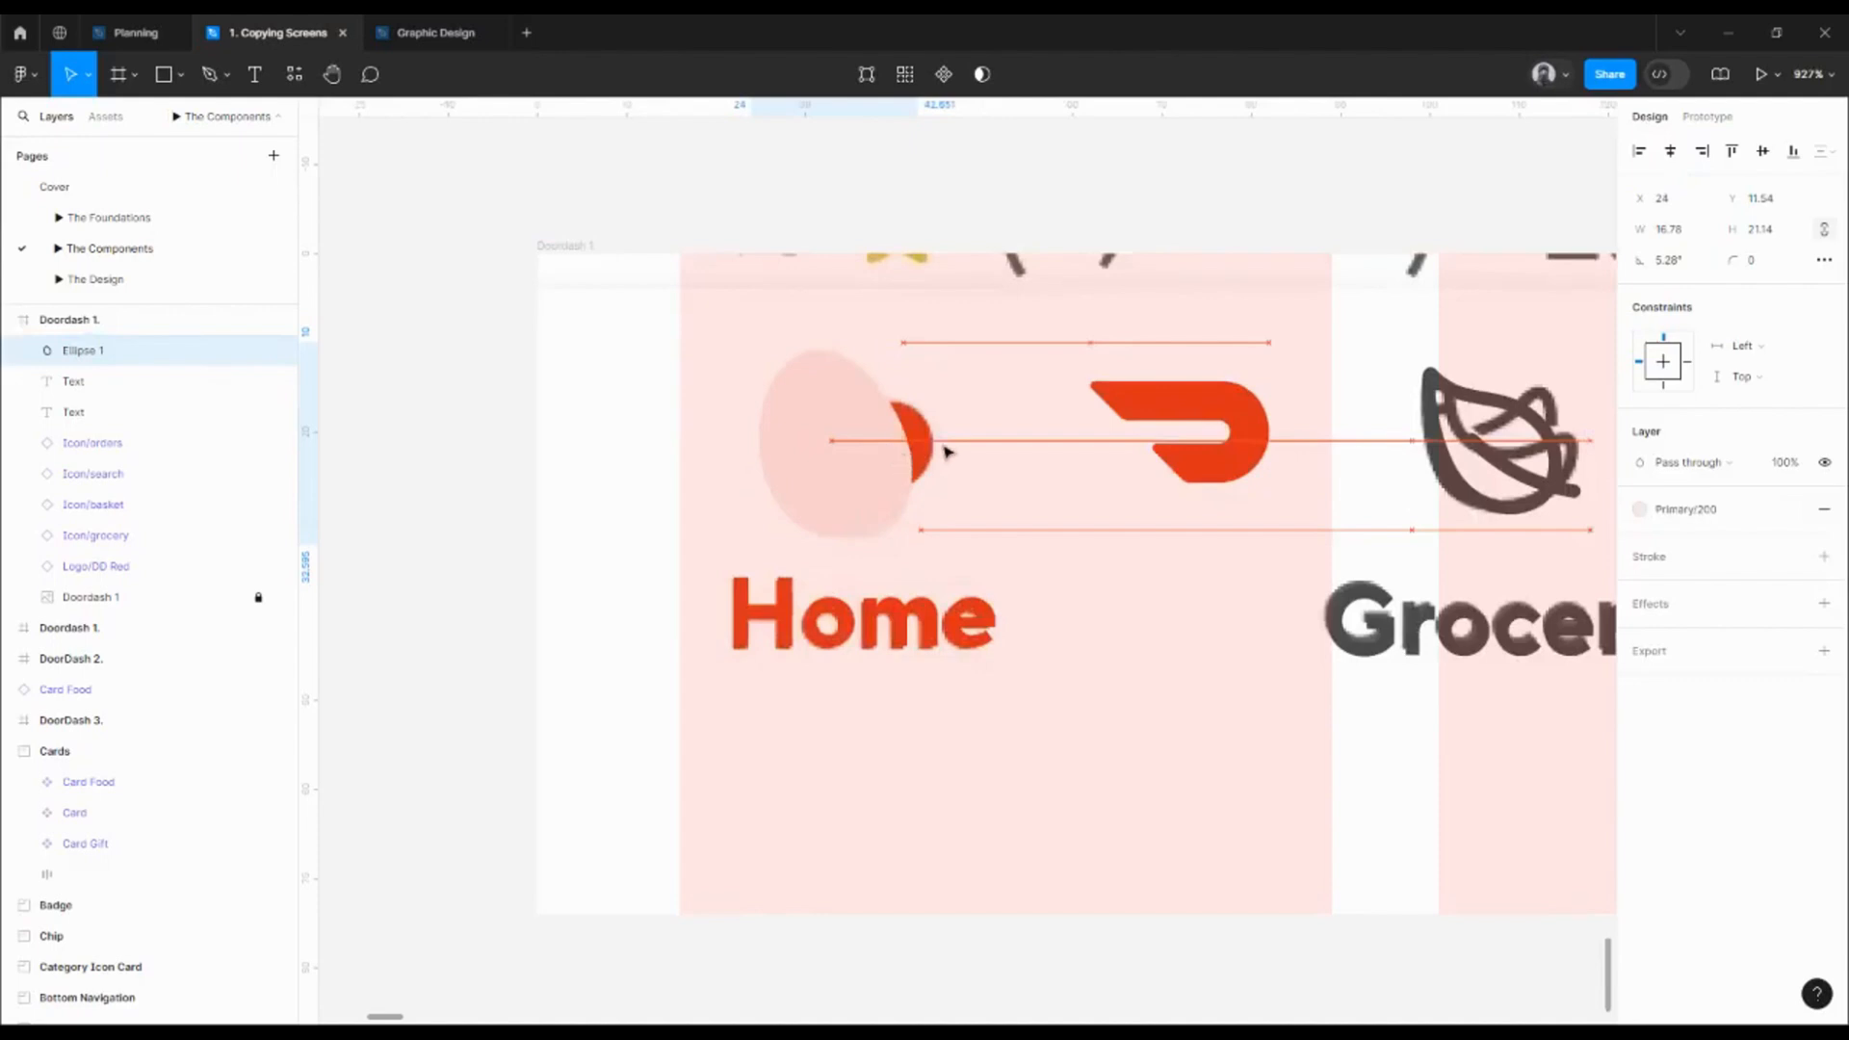
Move the red DoorDash logo onto the blob at X 24, Y 10 and bring it to the front.
left_click_drag(1259, 431, 922, 431)
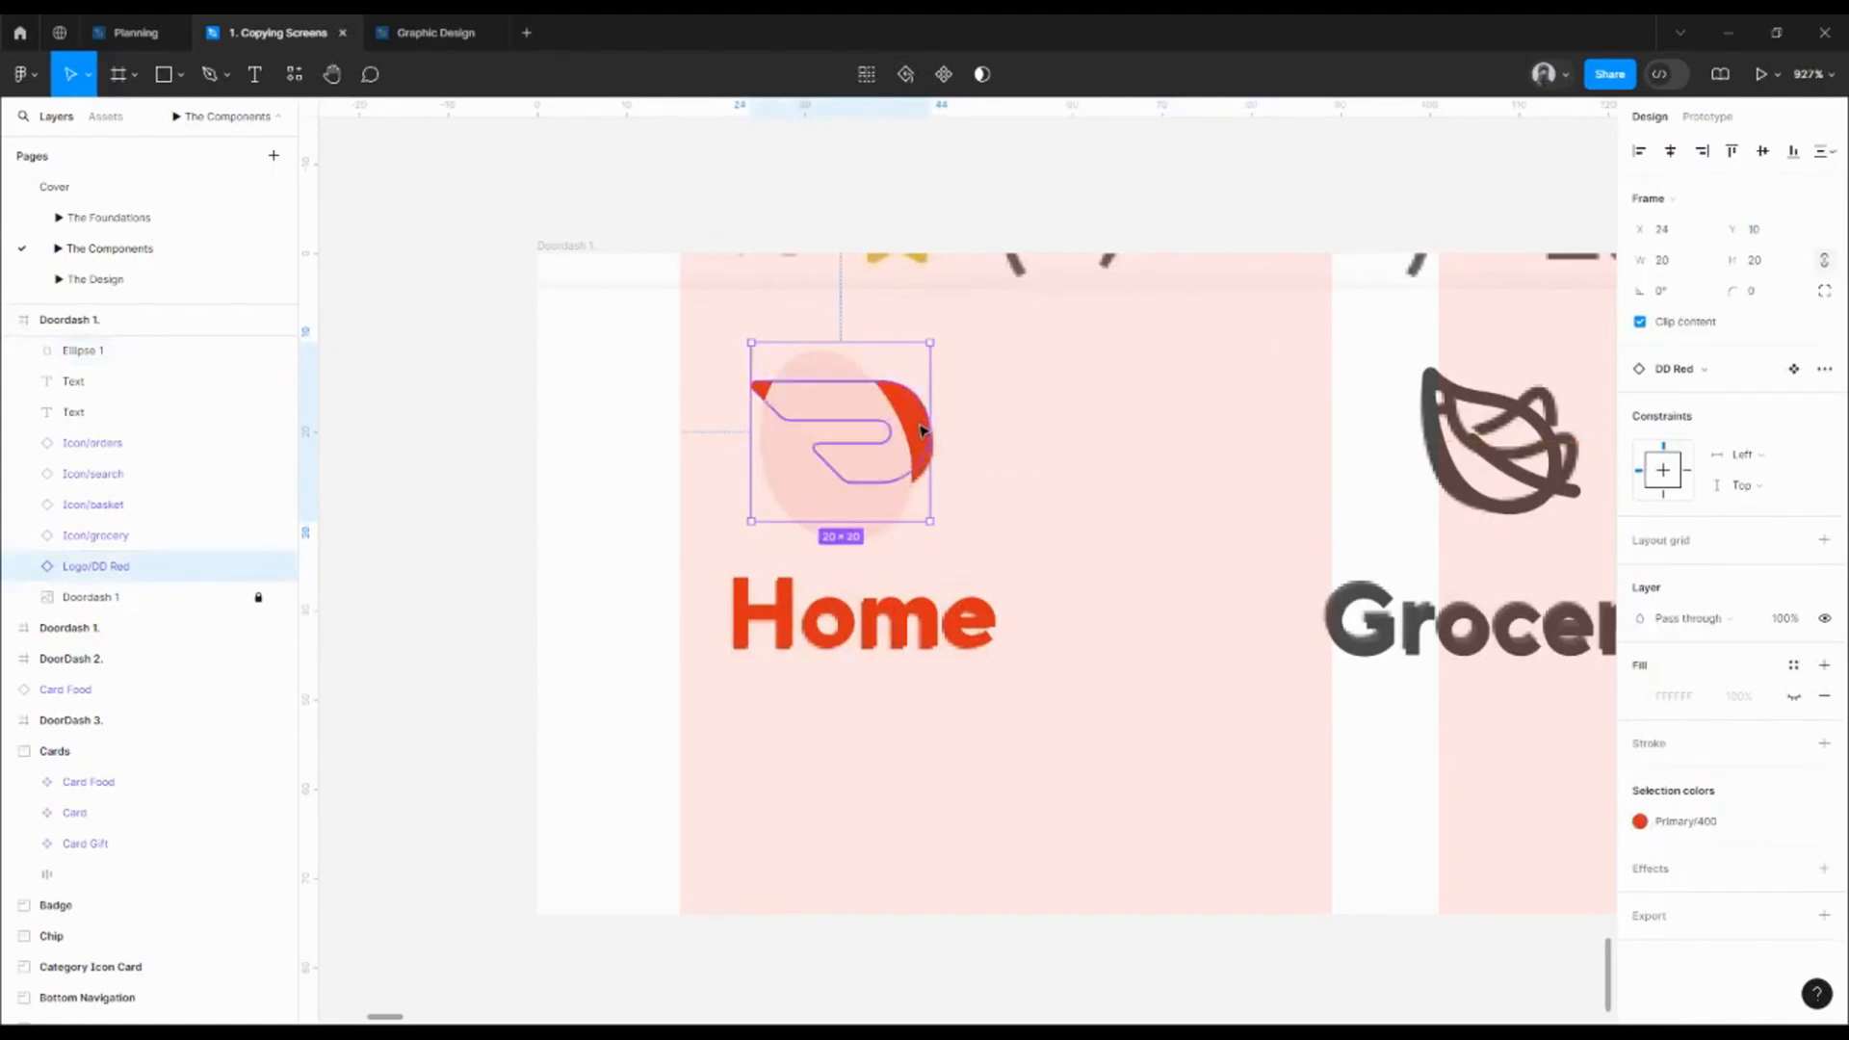
key("ctrl+bracketright")
key("ctrl+shift+bracketright")
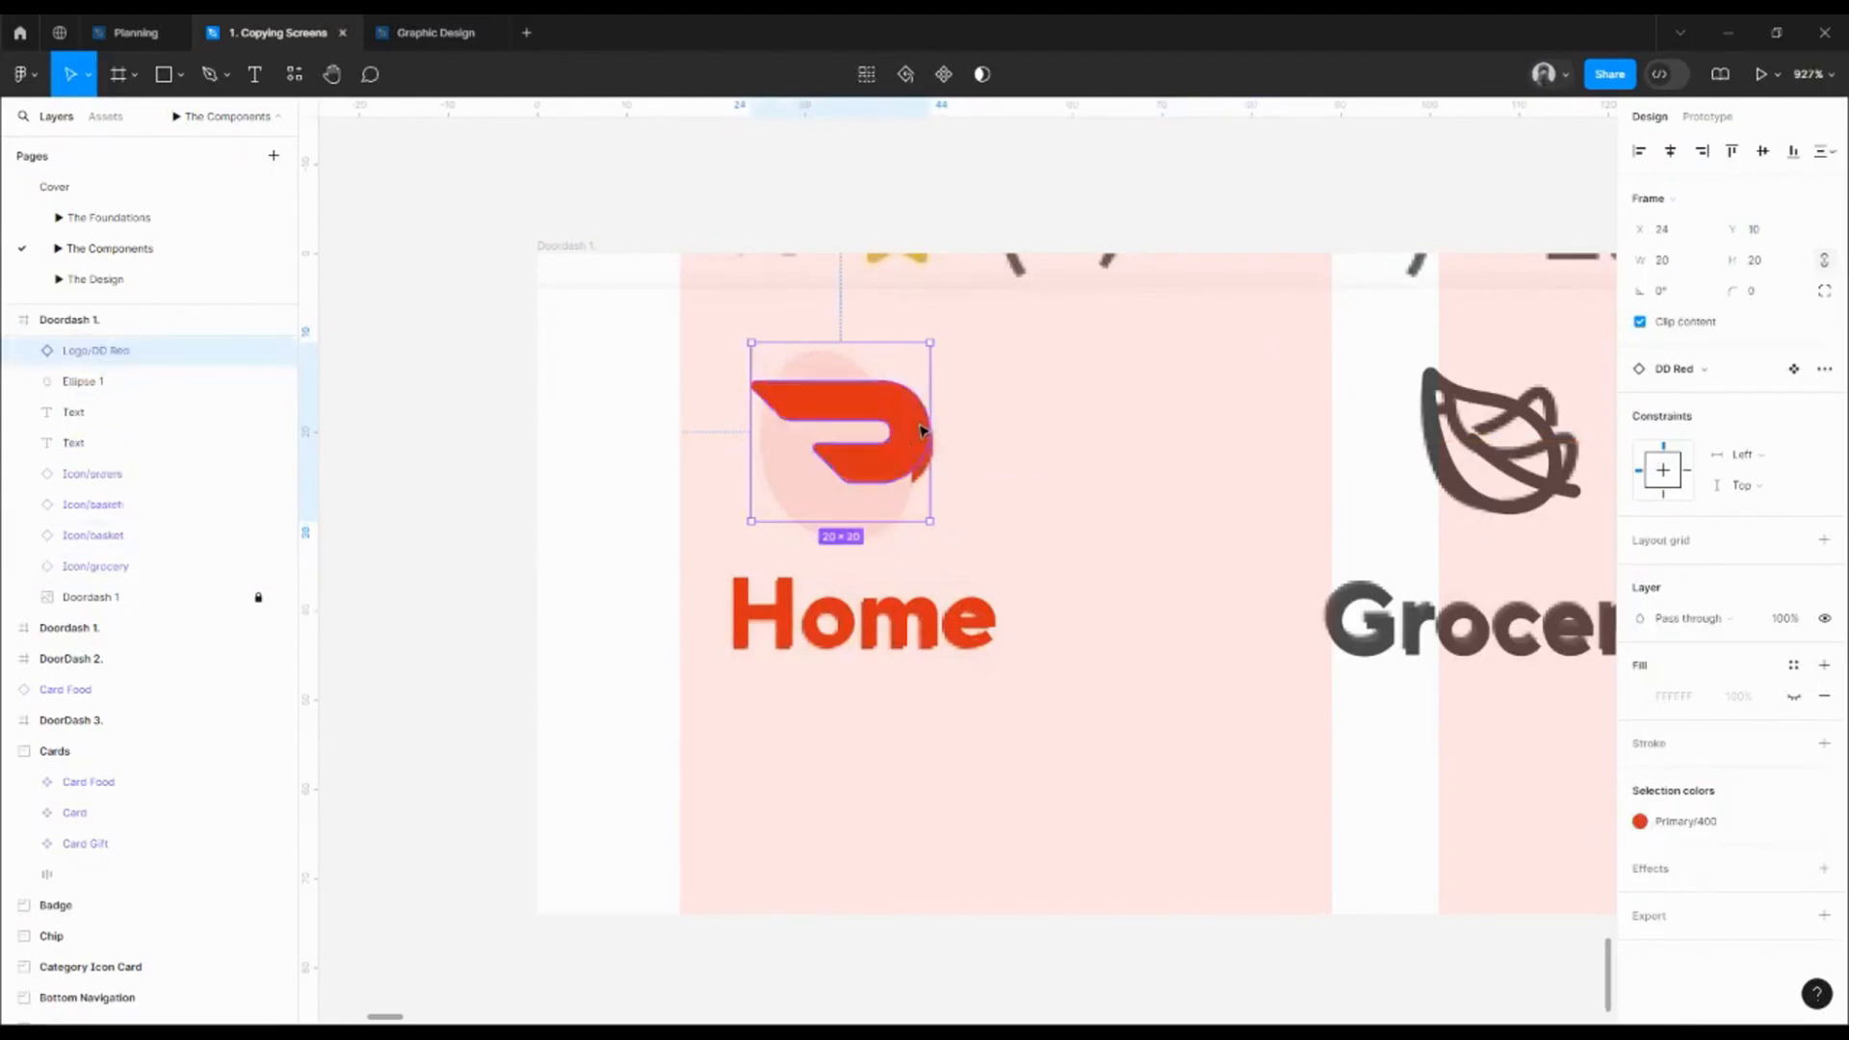
key("Escape")
scroll(820, 492, "down", 5)
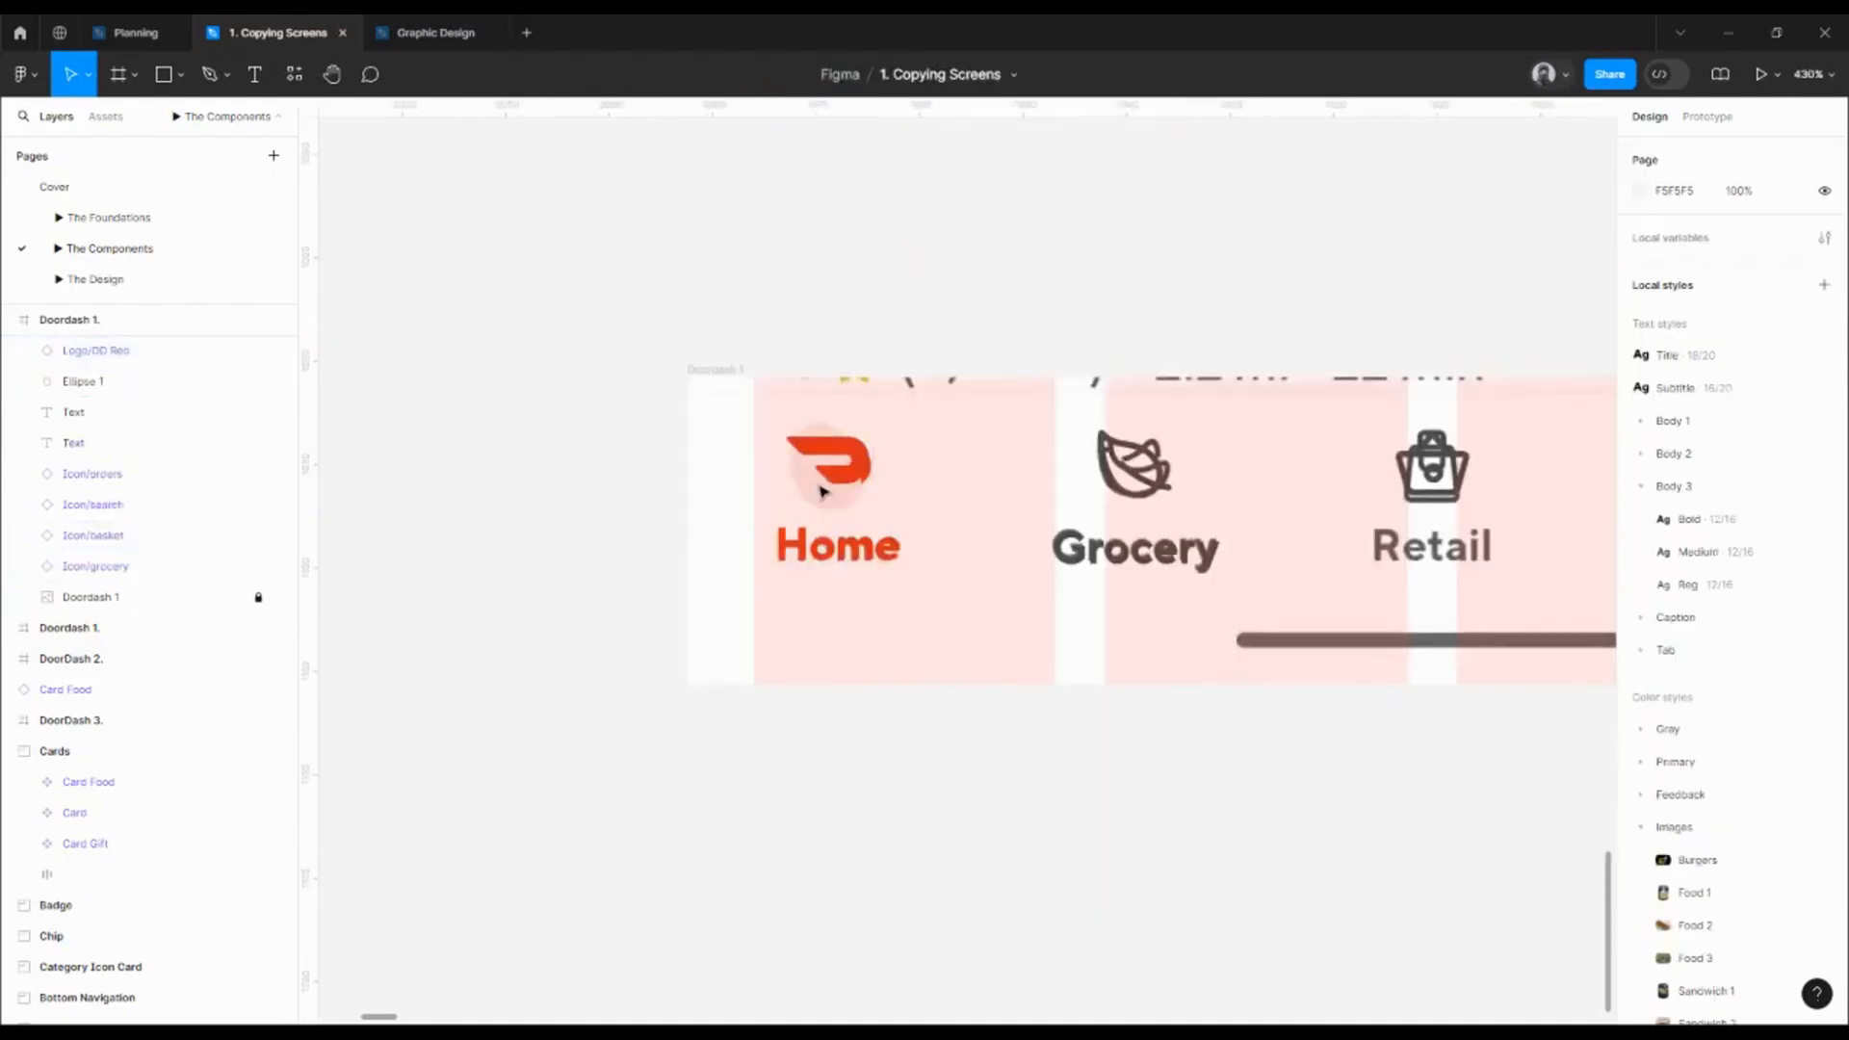
Move the Home logo, blob, Grocery icon and both labels out of the frame to the empty canvas below it.
left_click(844, 493)
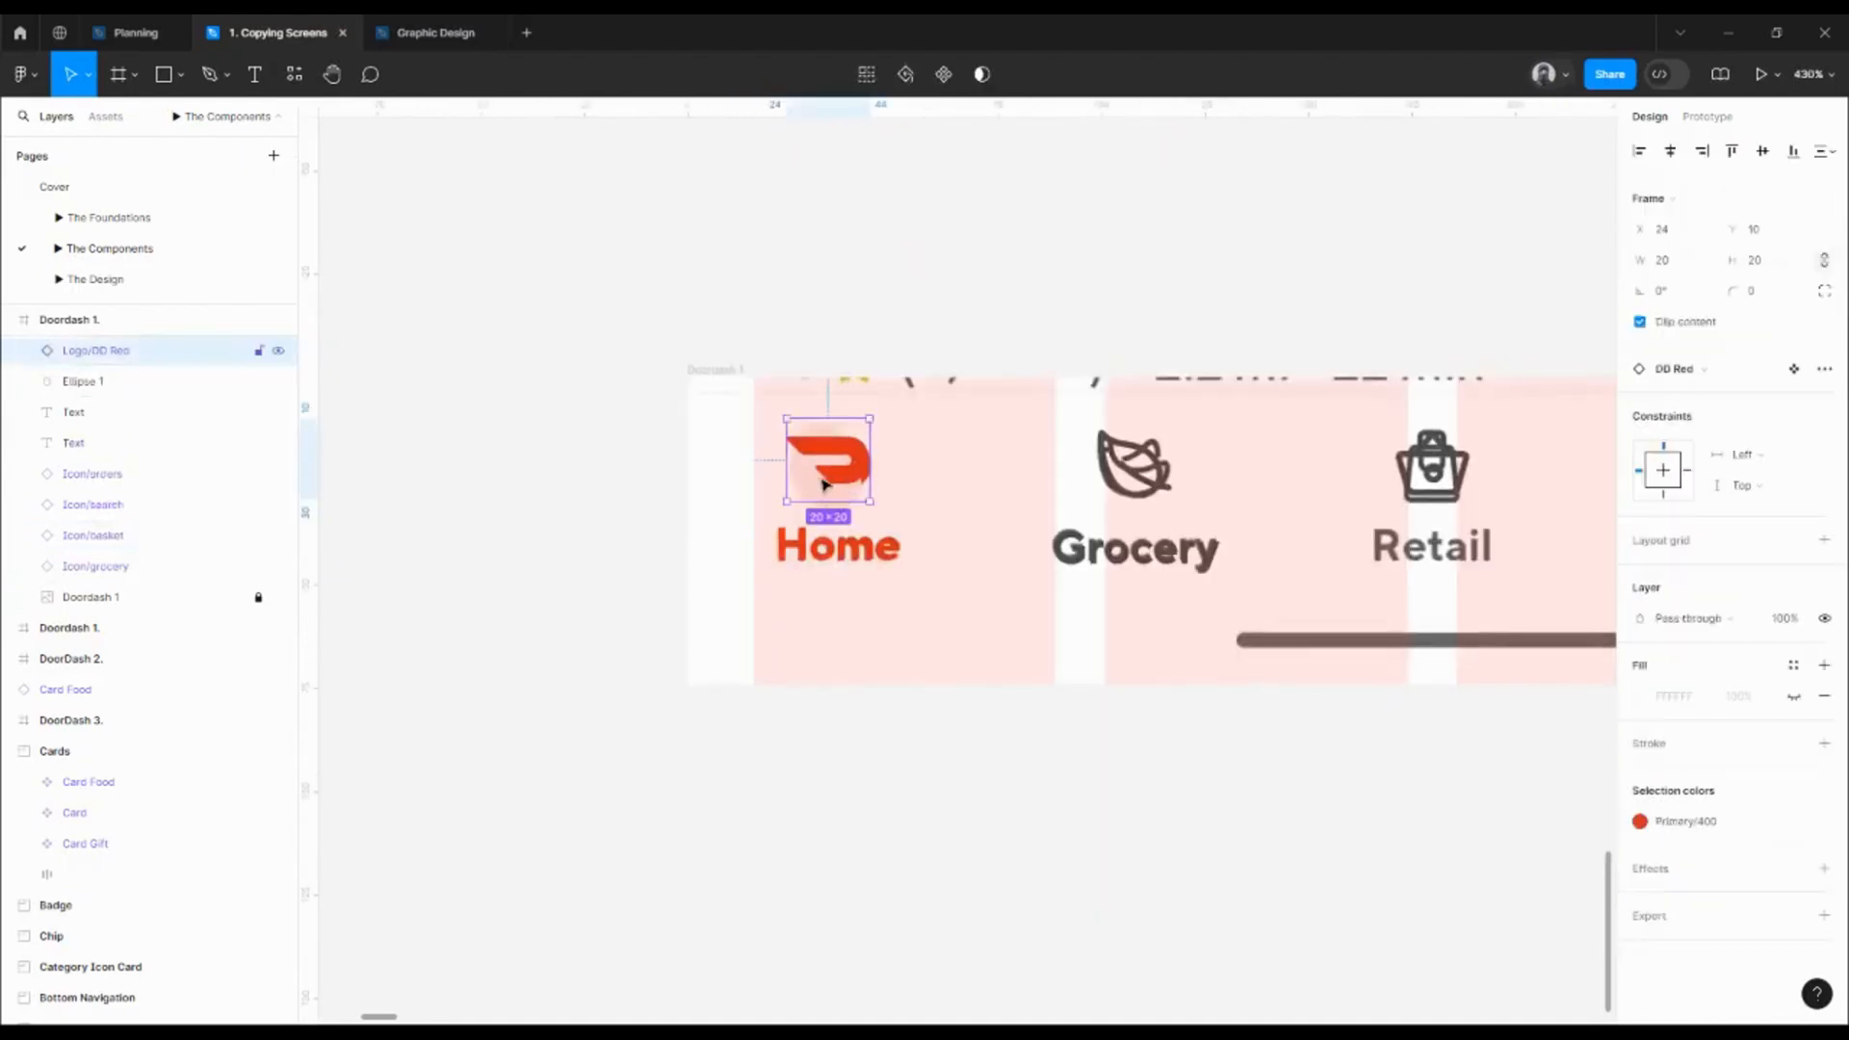
key("Escape")
left_click_drag(601, 392, 1203, 570)
scroll(1204, 570, "down", 3)
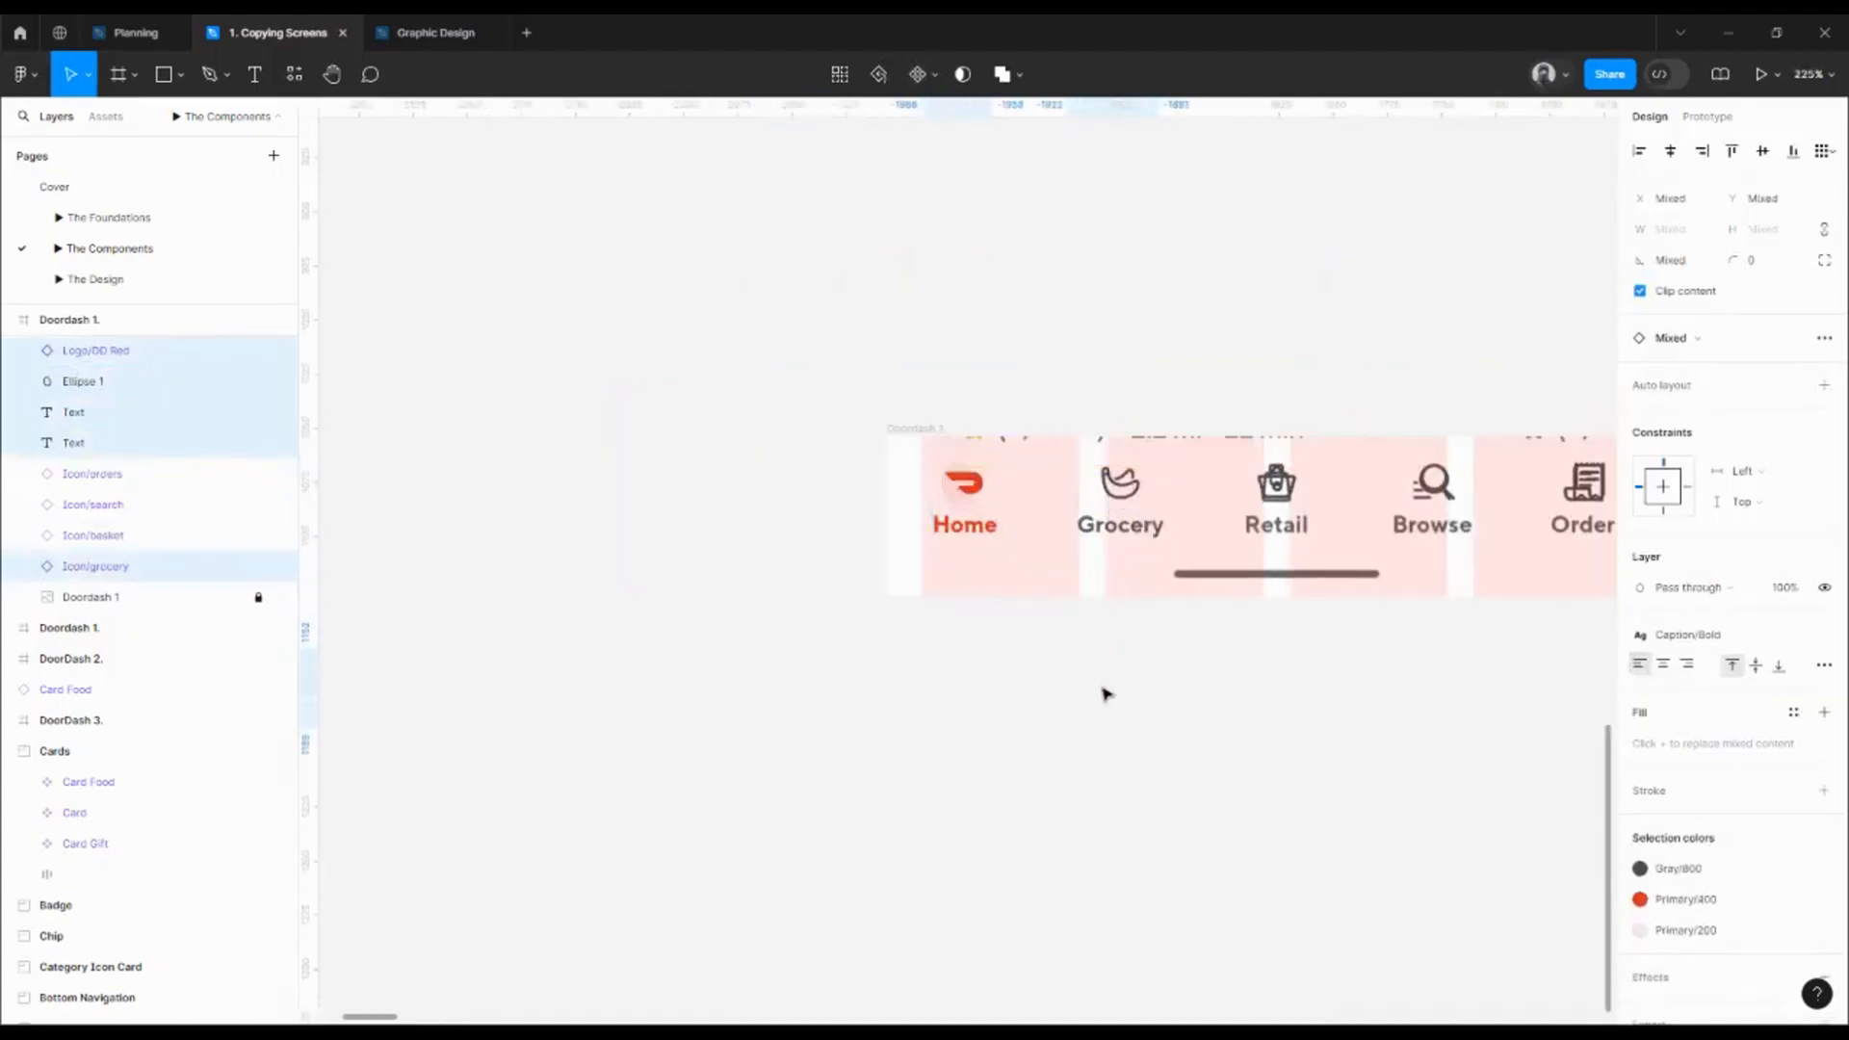
left_click_drag(1102, 688, 1012, 644)
scroll(937, 719, "up", 5)
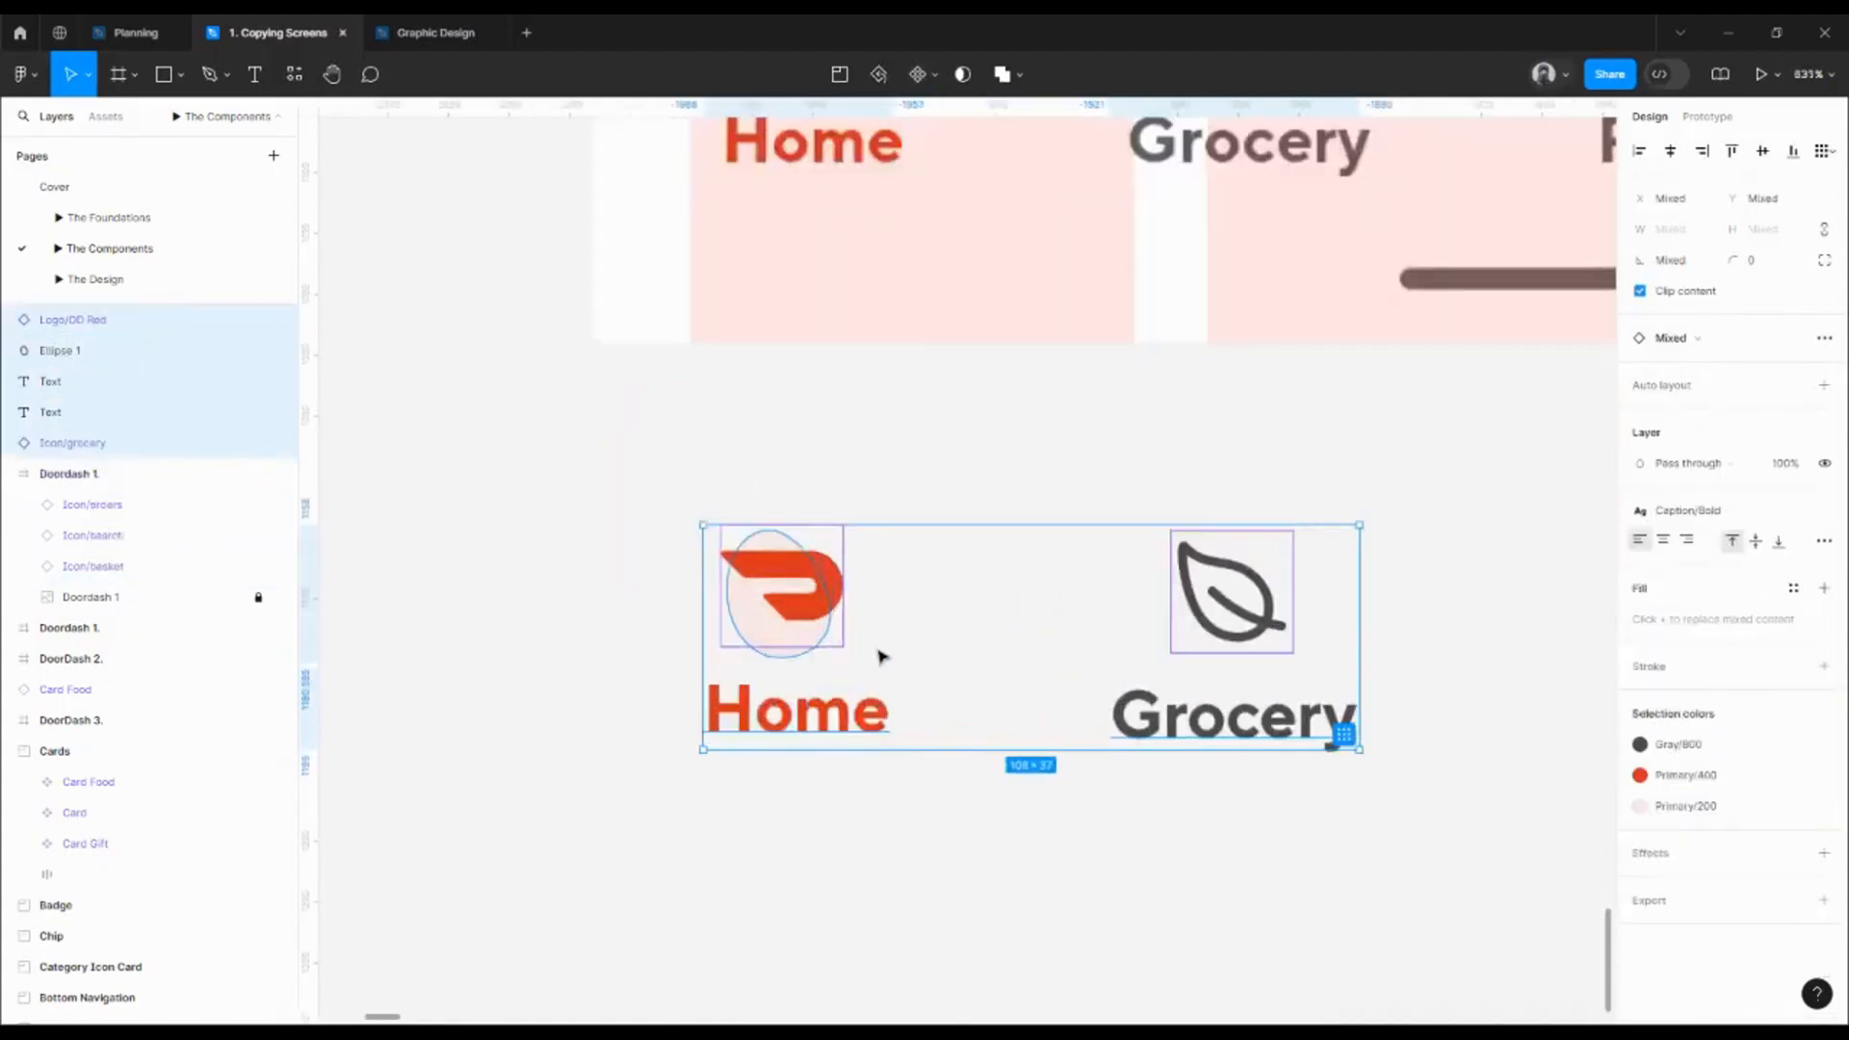
Wrap the red DoorDash logo and the blob behind it together in a new frame.
key("Escape")
scroll(867, 597, "left", 3)
left_click(929, 540)
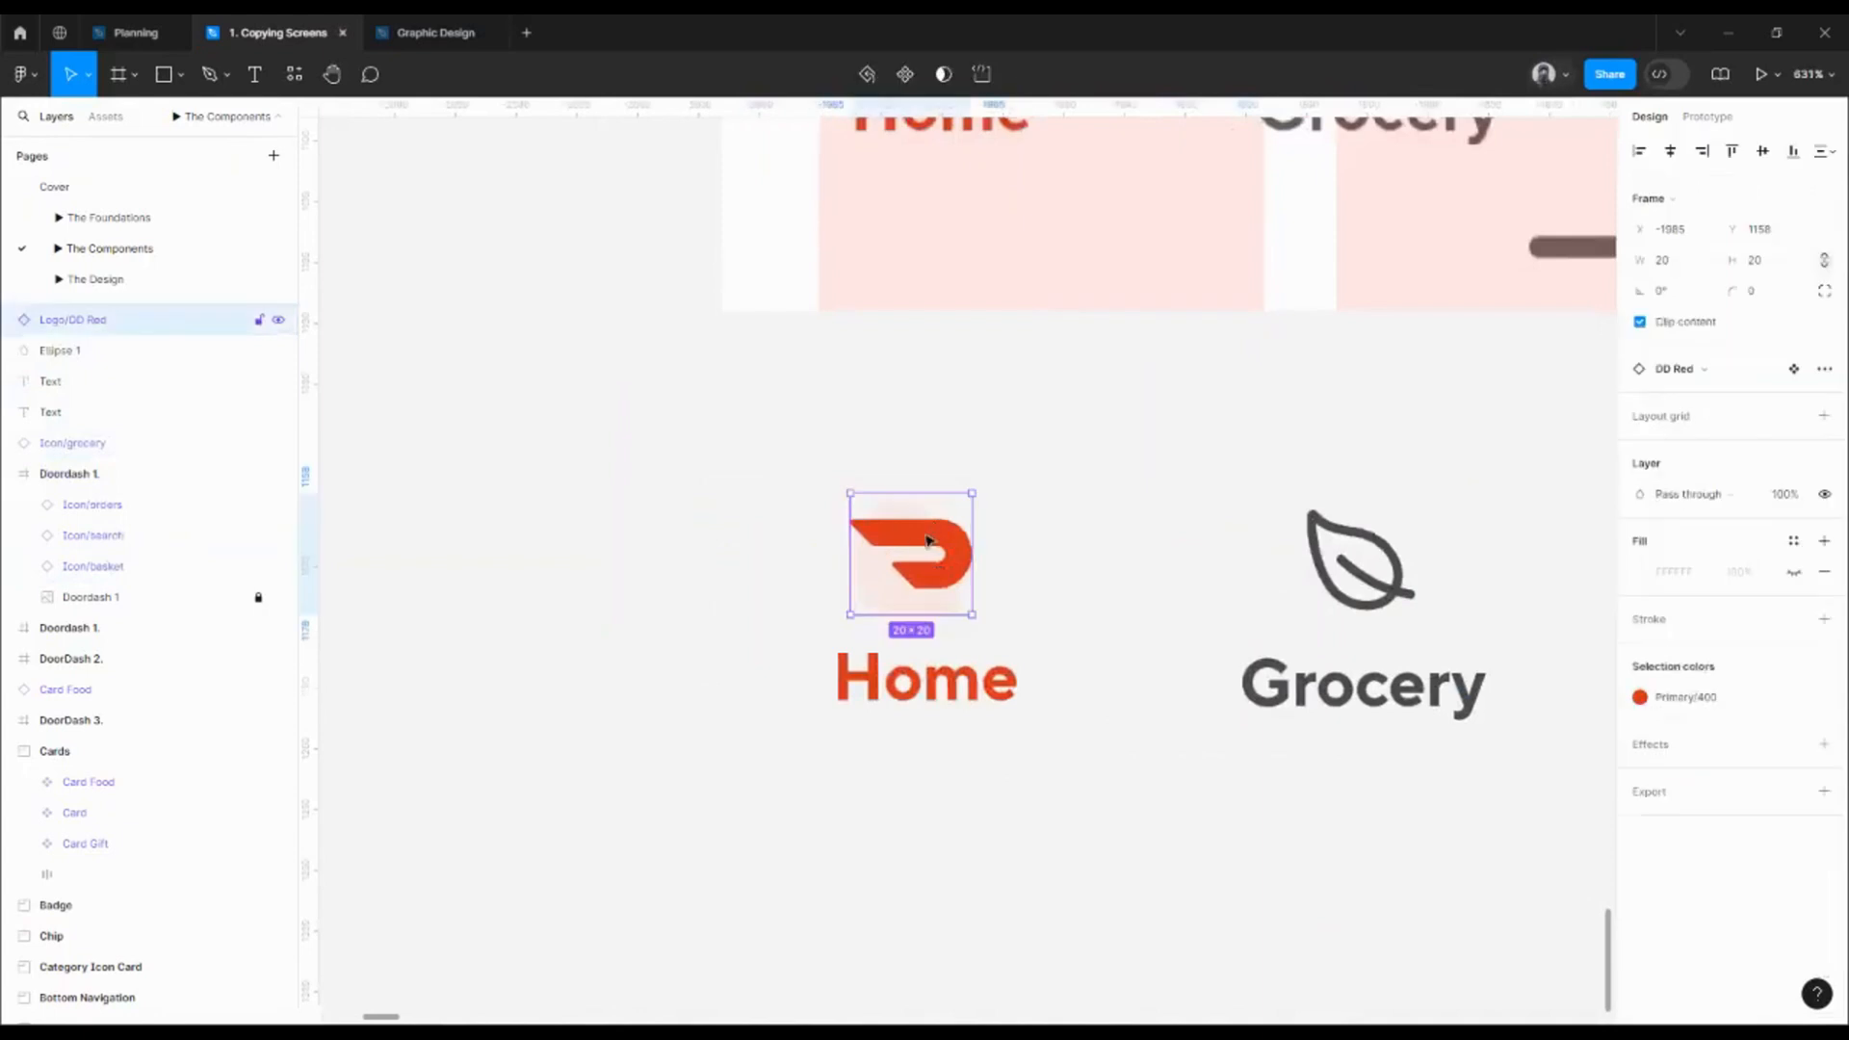
left_click_drag(765, 499, 974, 614)
left_click(1064, 589)
scroll(887, 618, "up", 4)
left_click(937, 520)
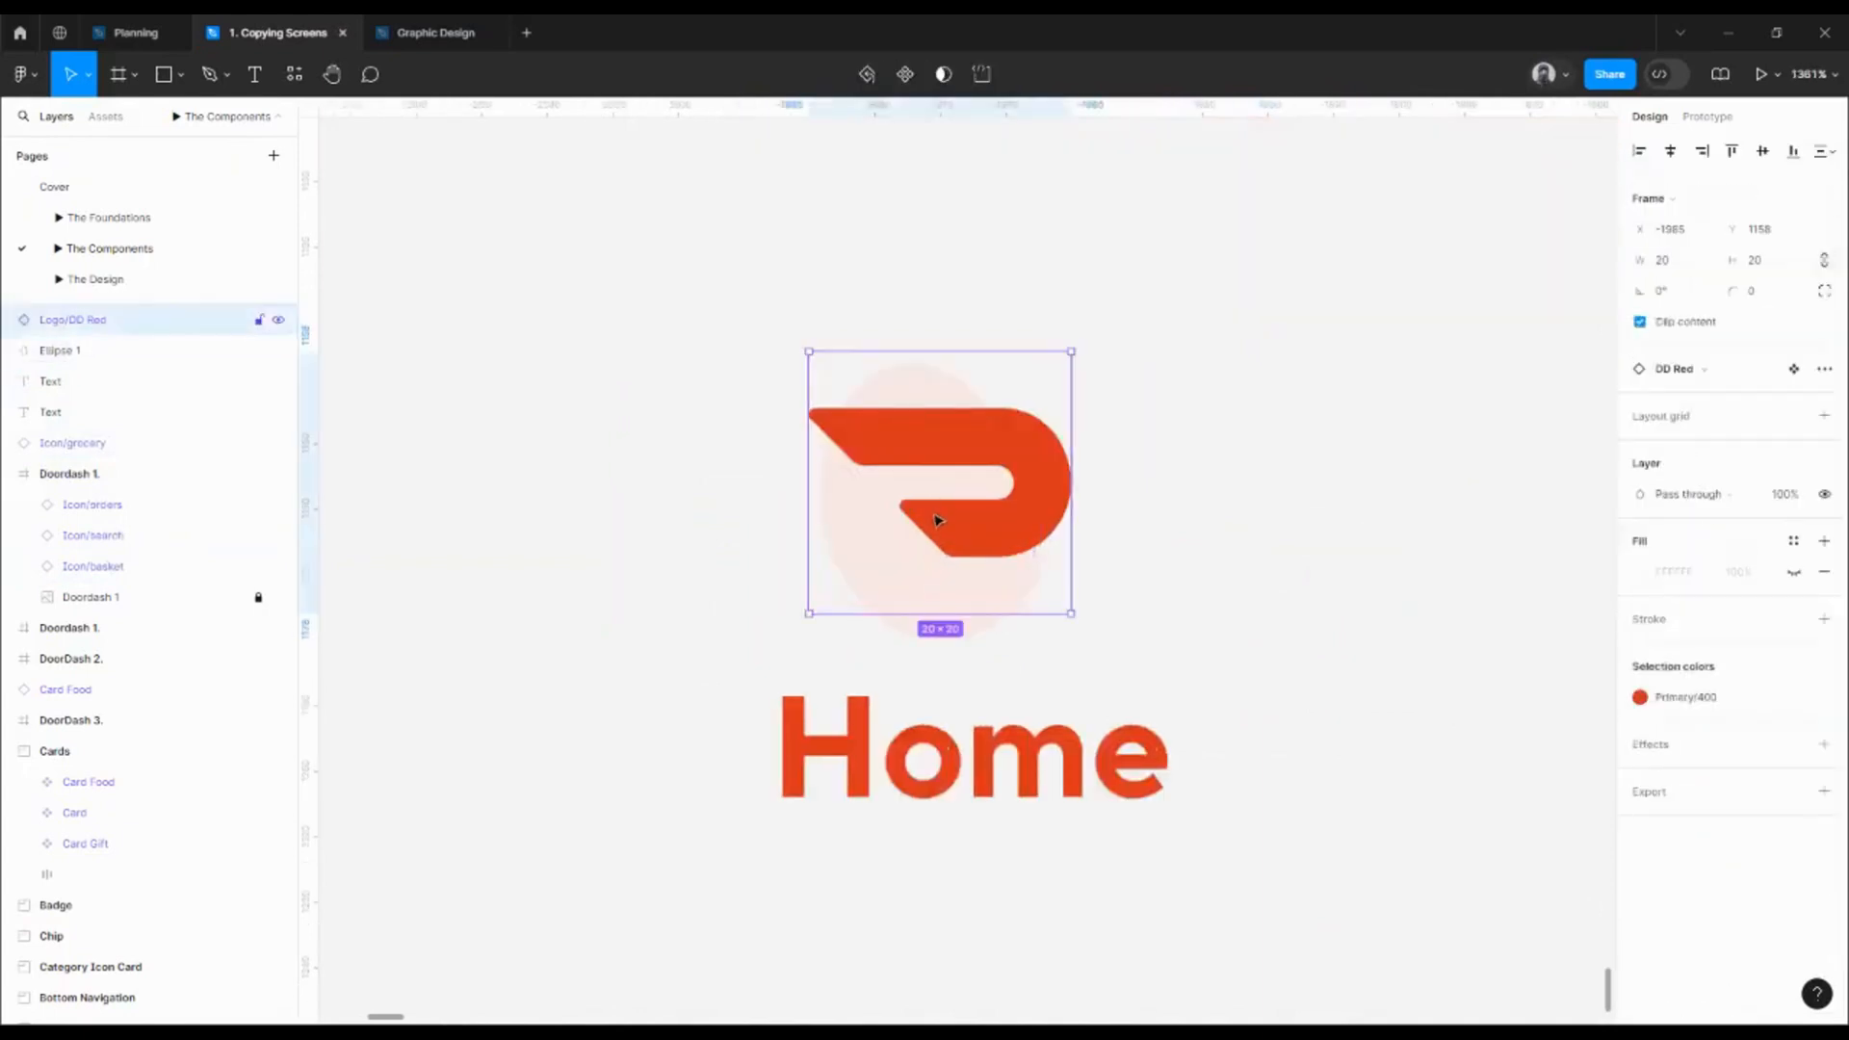
key("Escape")
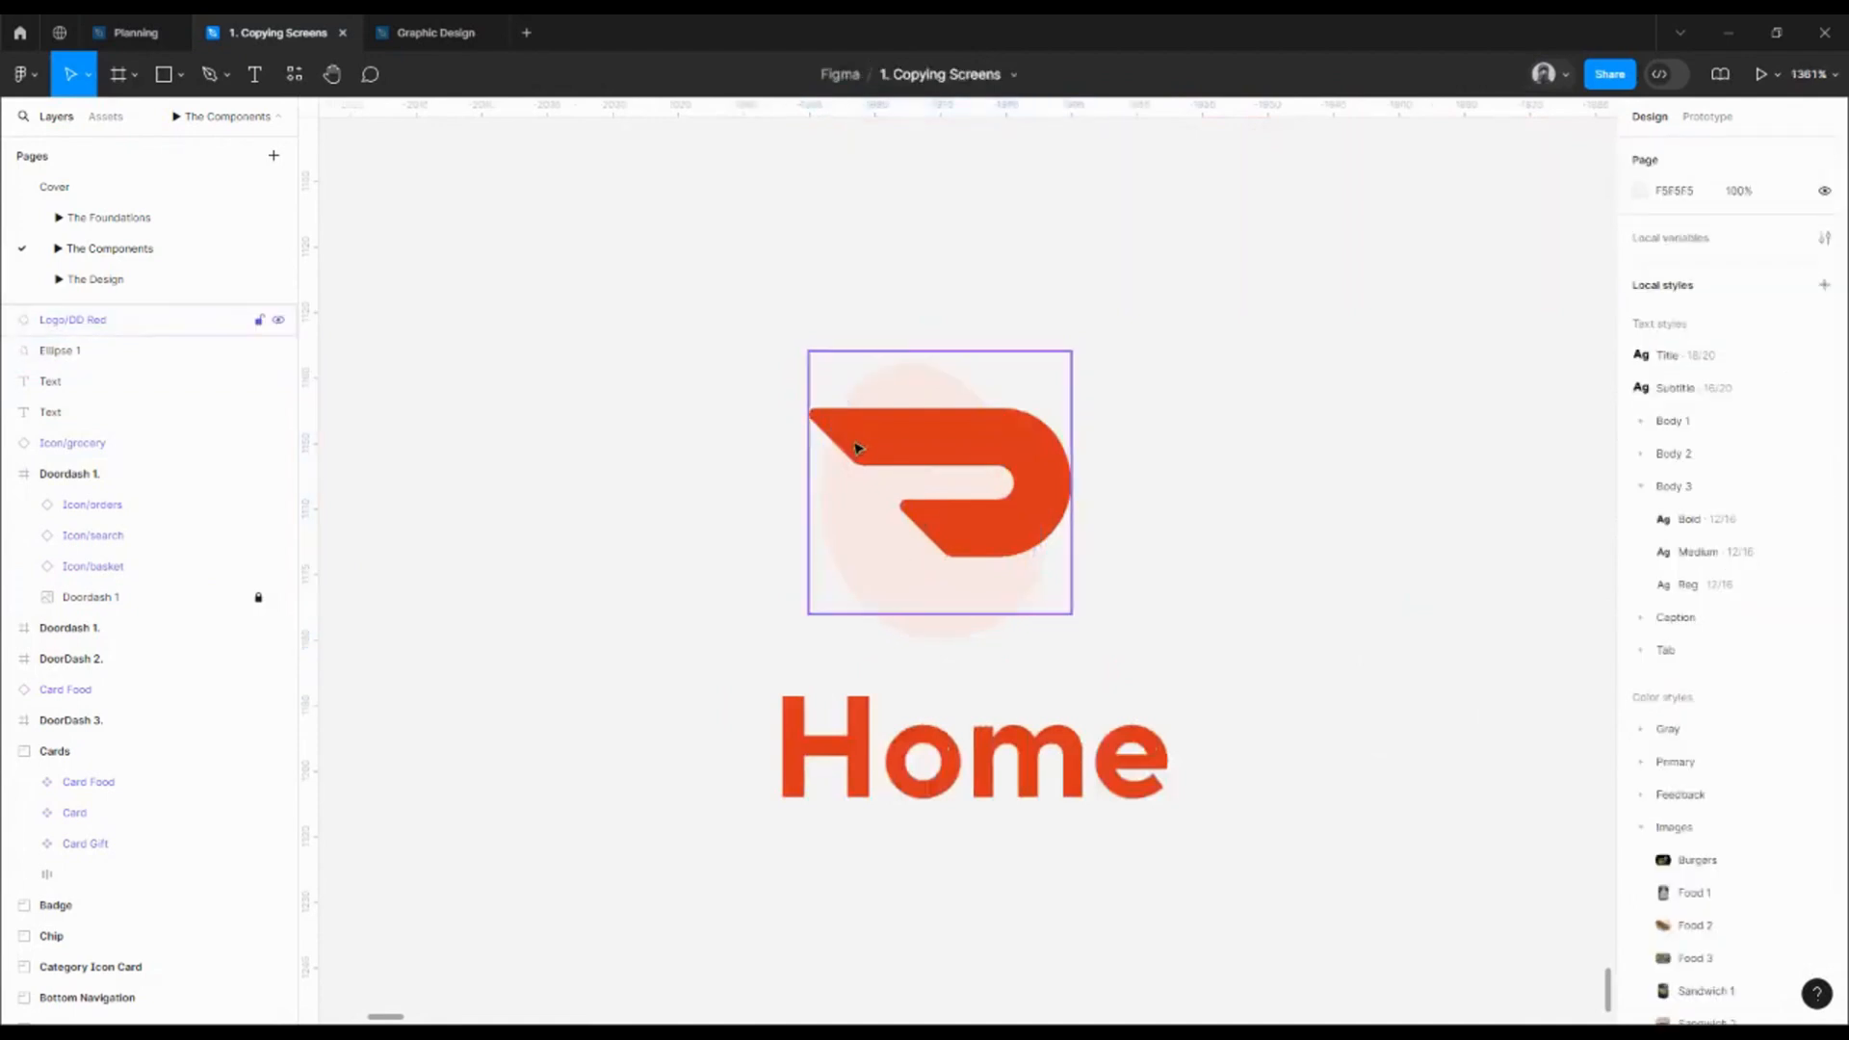
left_click_drag(691, 346, 1070, 585)
right_click(915, 494)
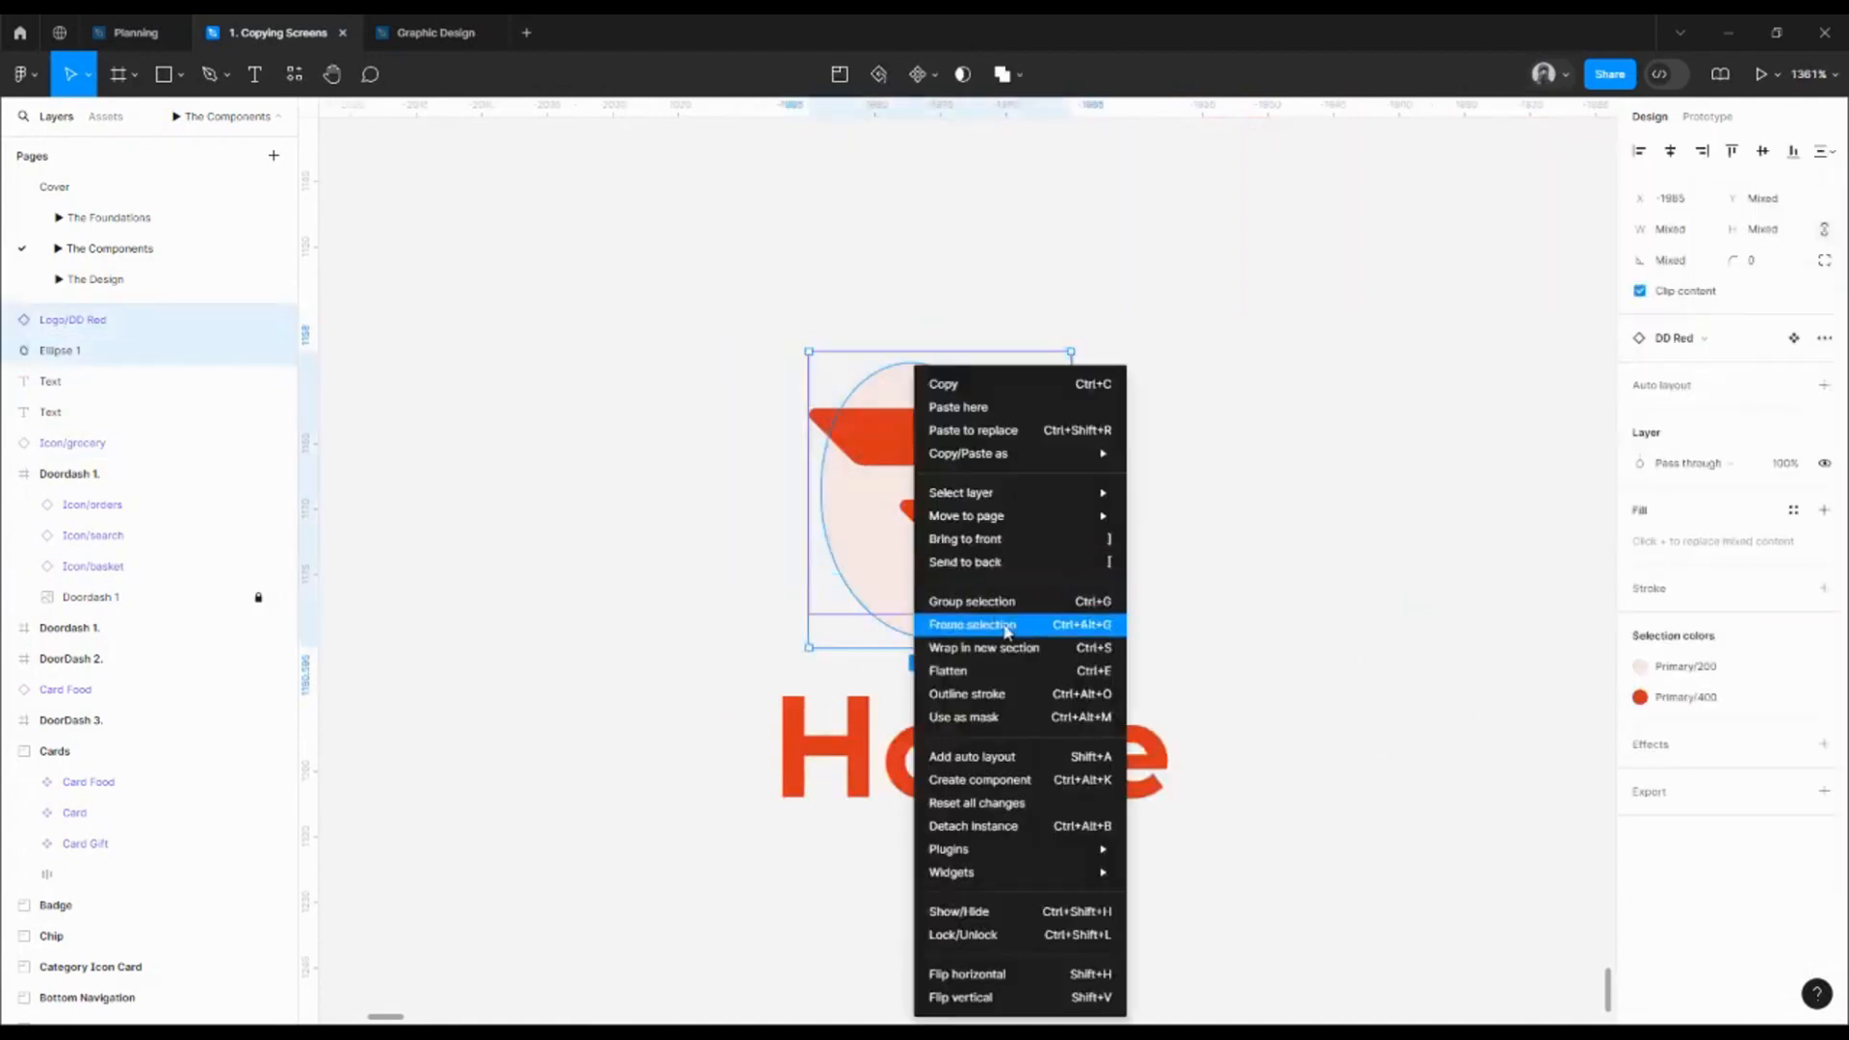
left_click(1002, 636)
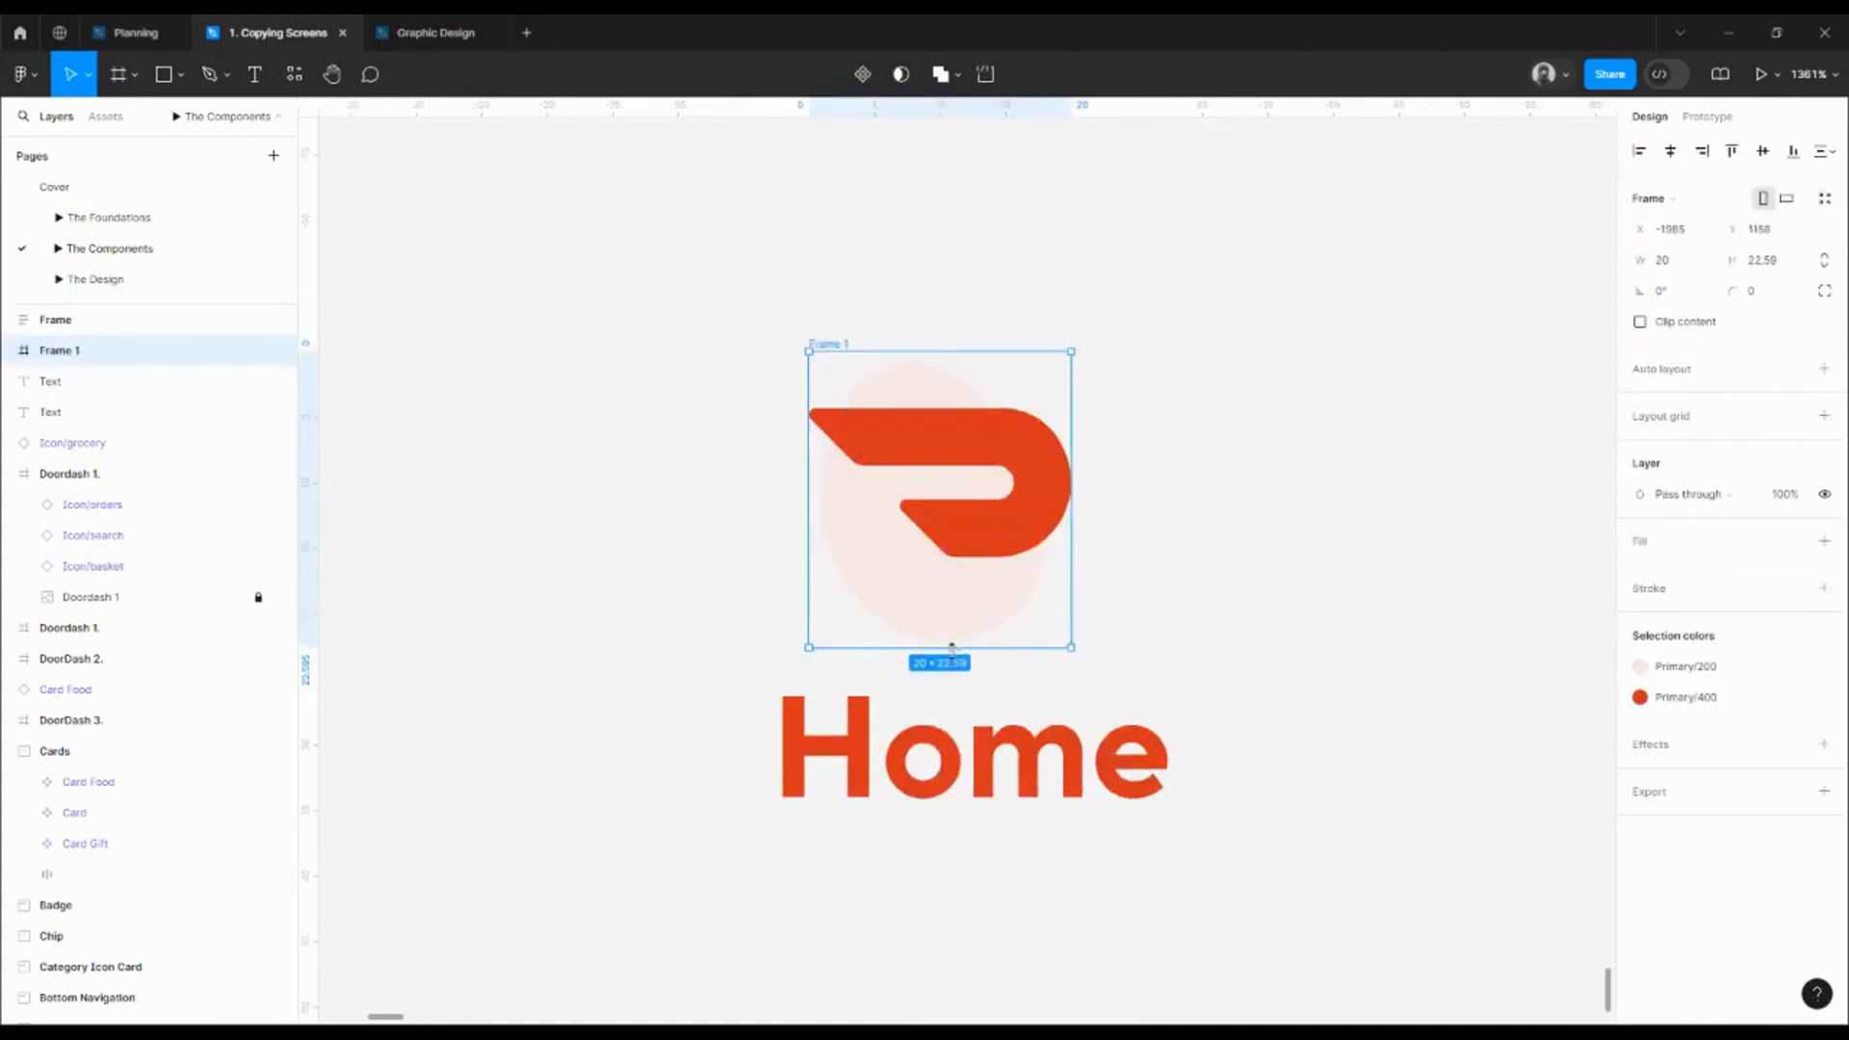
Shorten the new logo frame to a height of 20 and rename it Icon.
left_click_drag(951, 647, 956, 612)
scroll(958, 611, "down", 2)
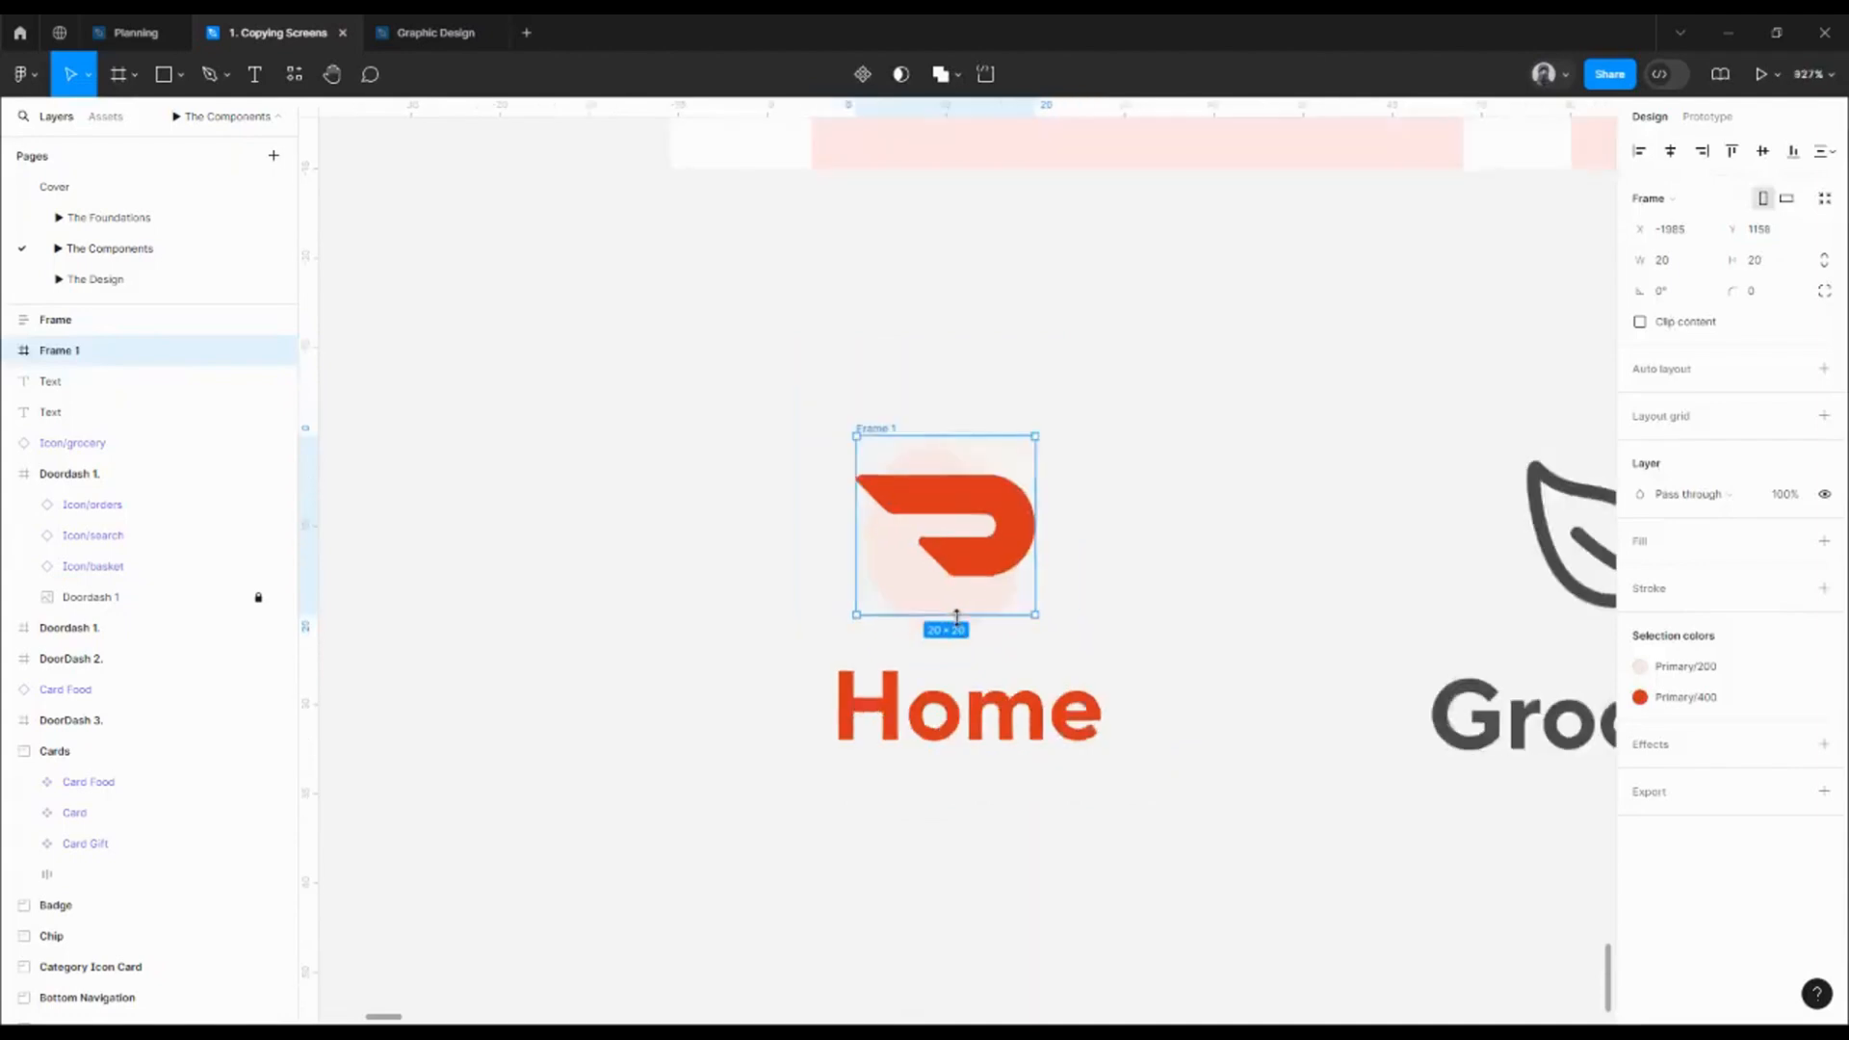
double_click(886, 427)
type("Icon")
key("Return")
Align the Icon frame and the Home label on their horizontal centers.
left_click(890, 706)
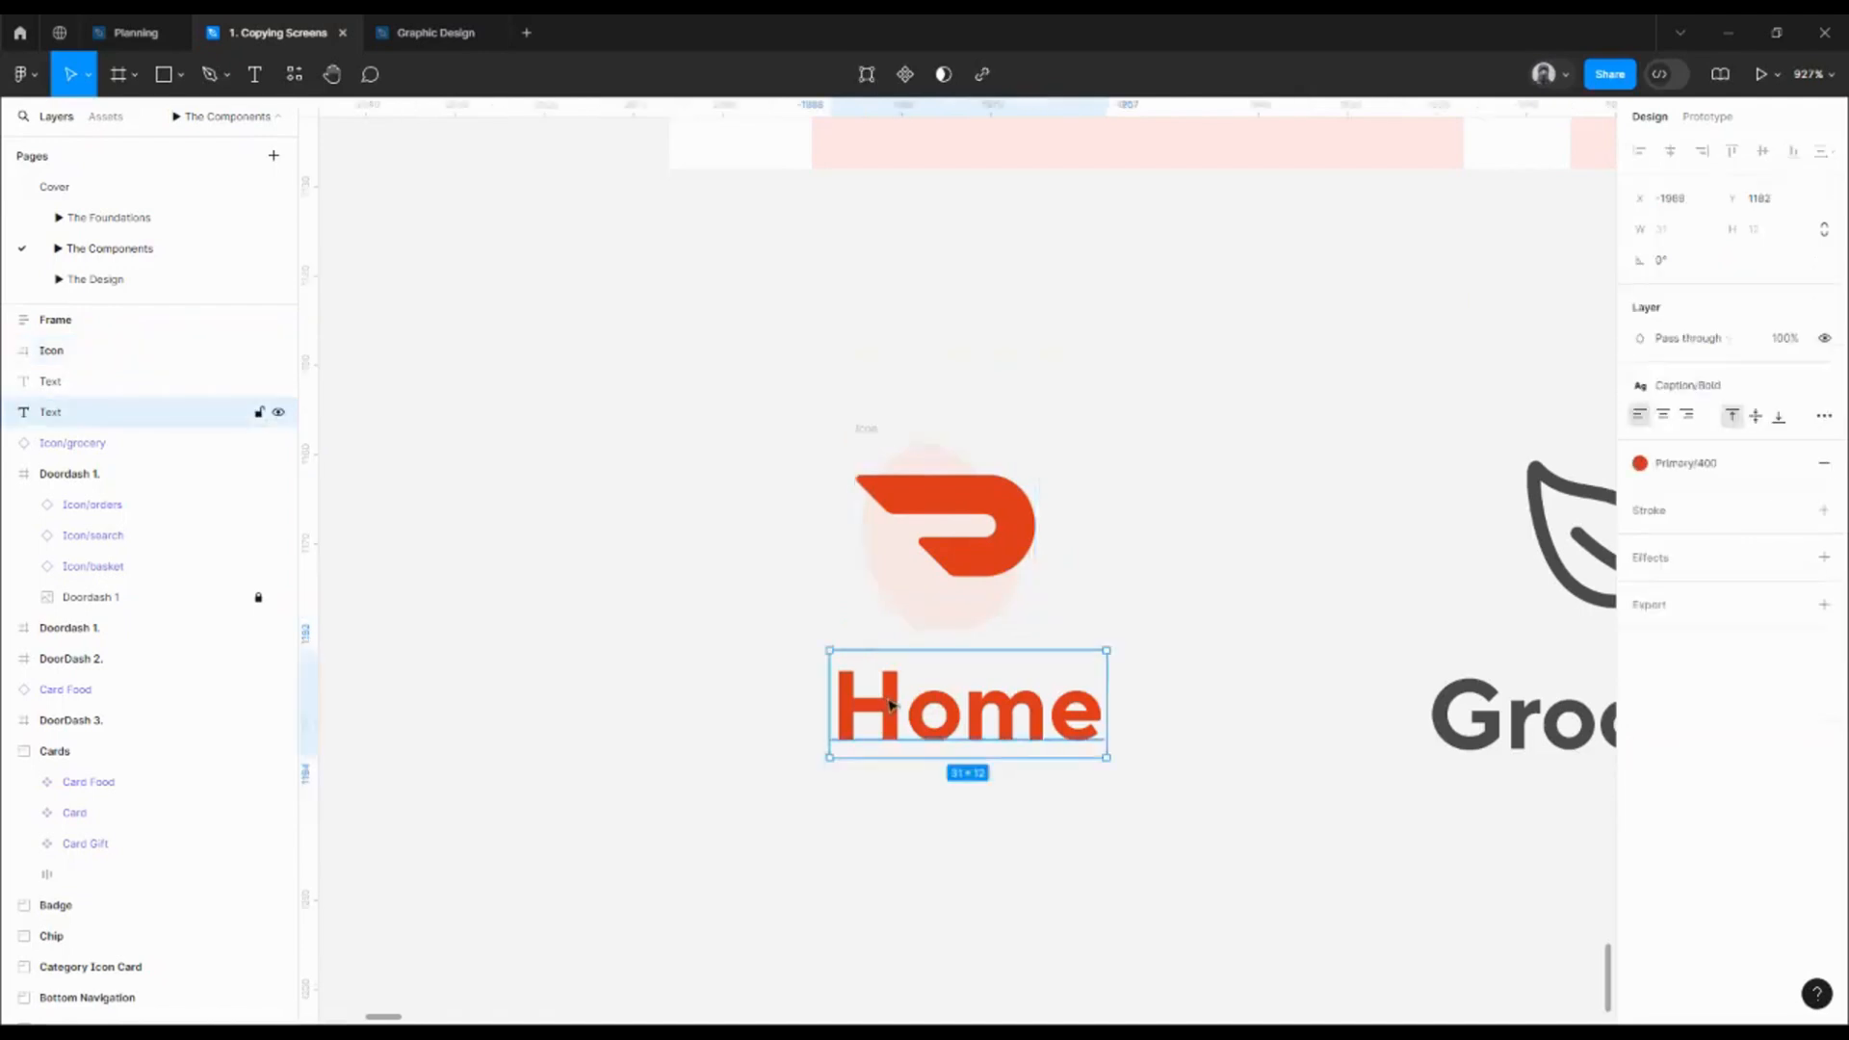
left_click(871, 435, "shift")
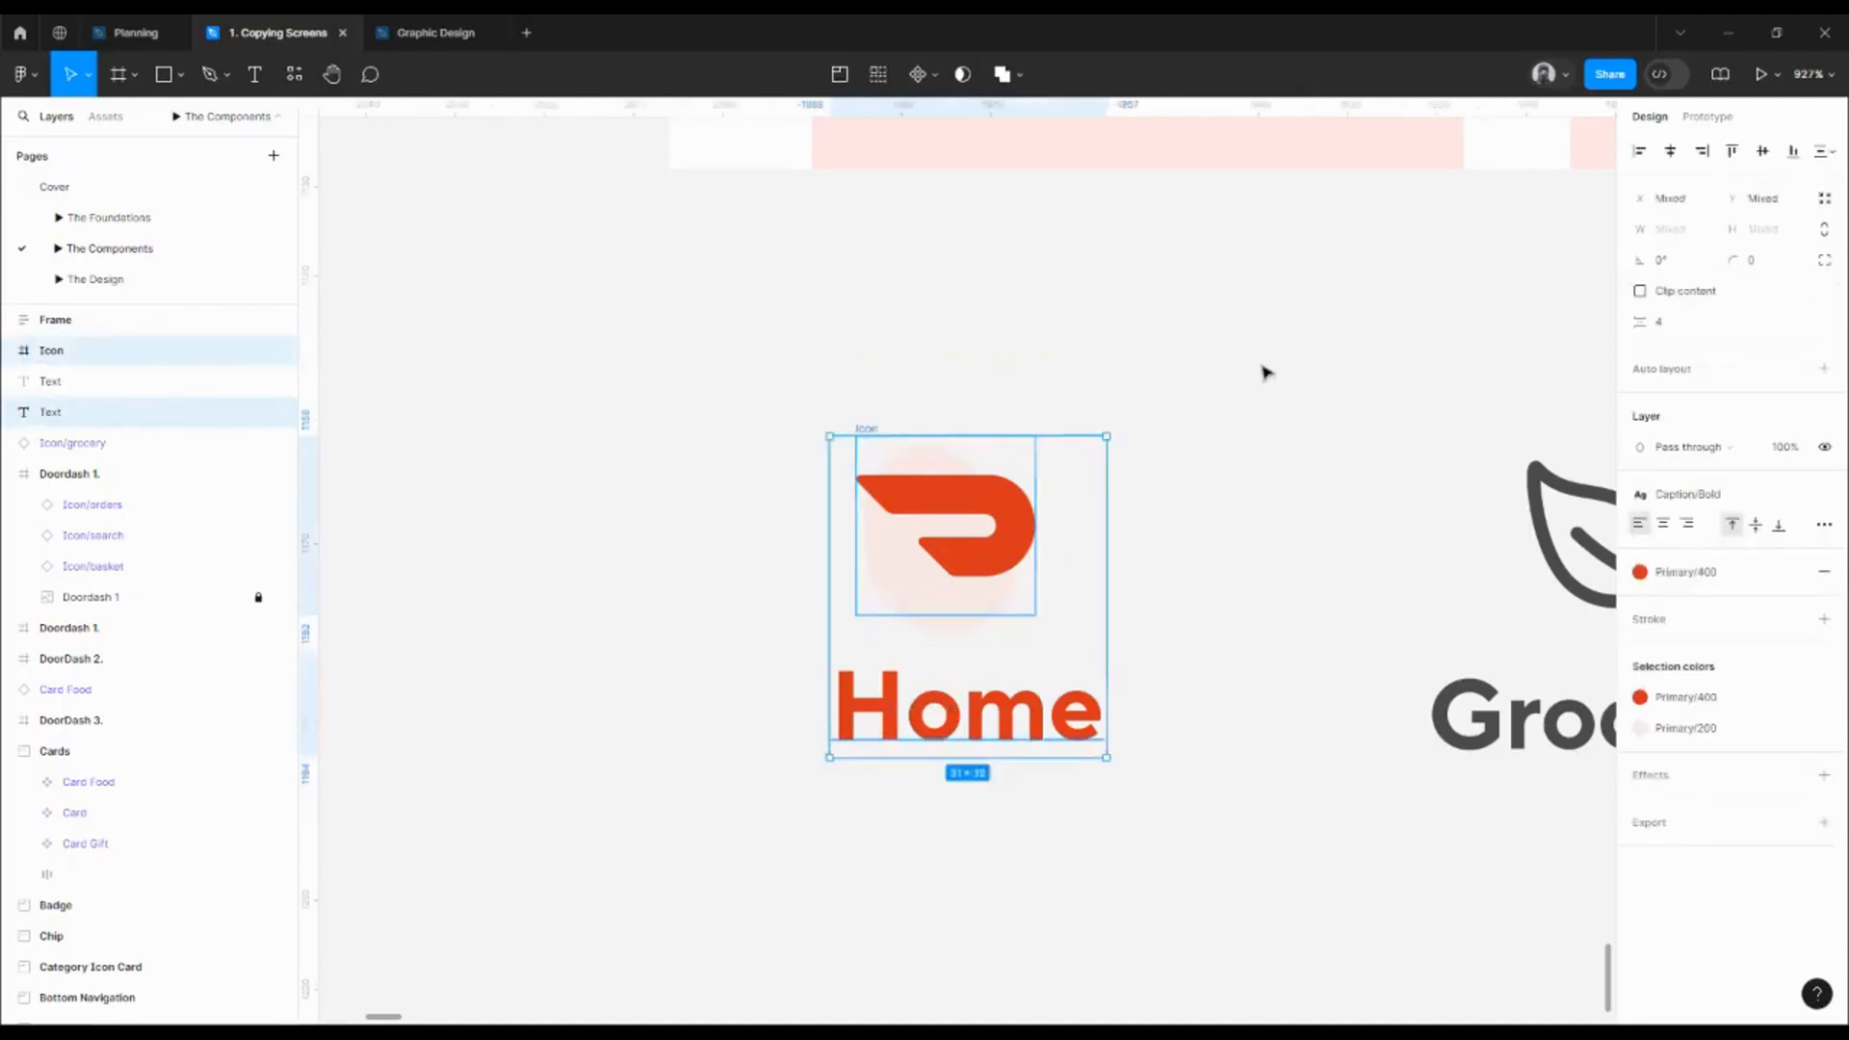
left_click(1680, 154)
scroll(1056, 562, "right", 5)
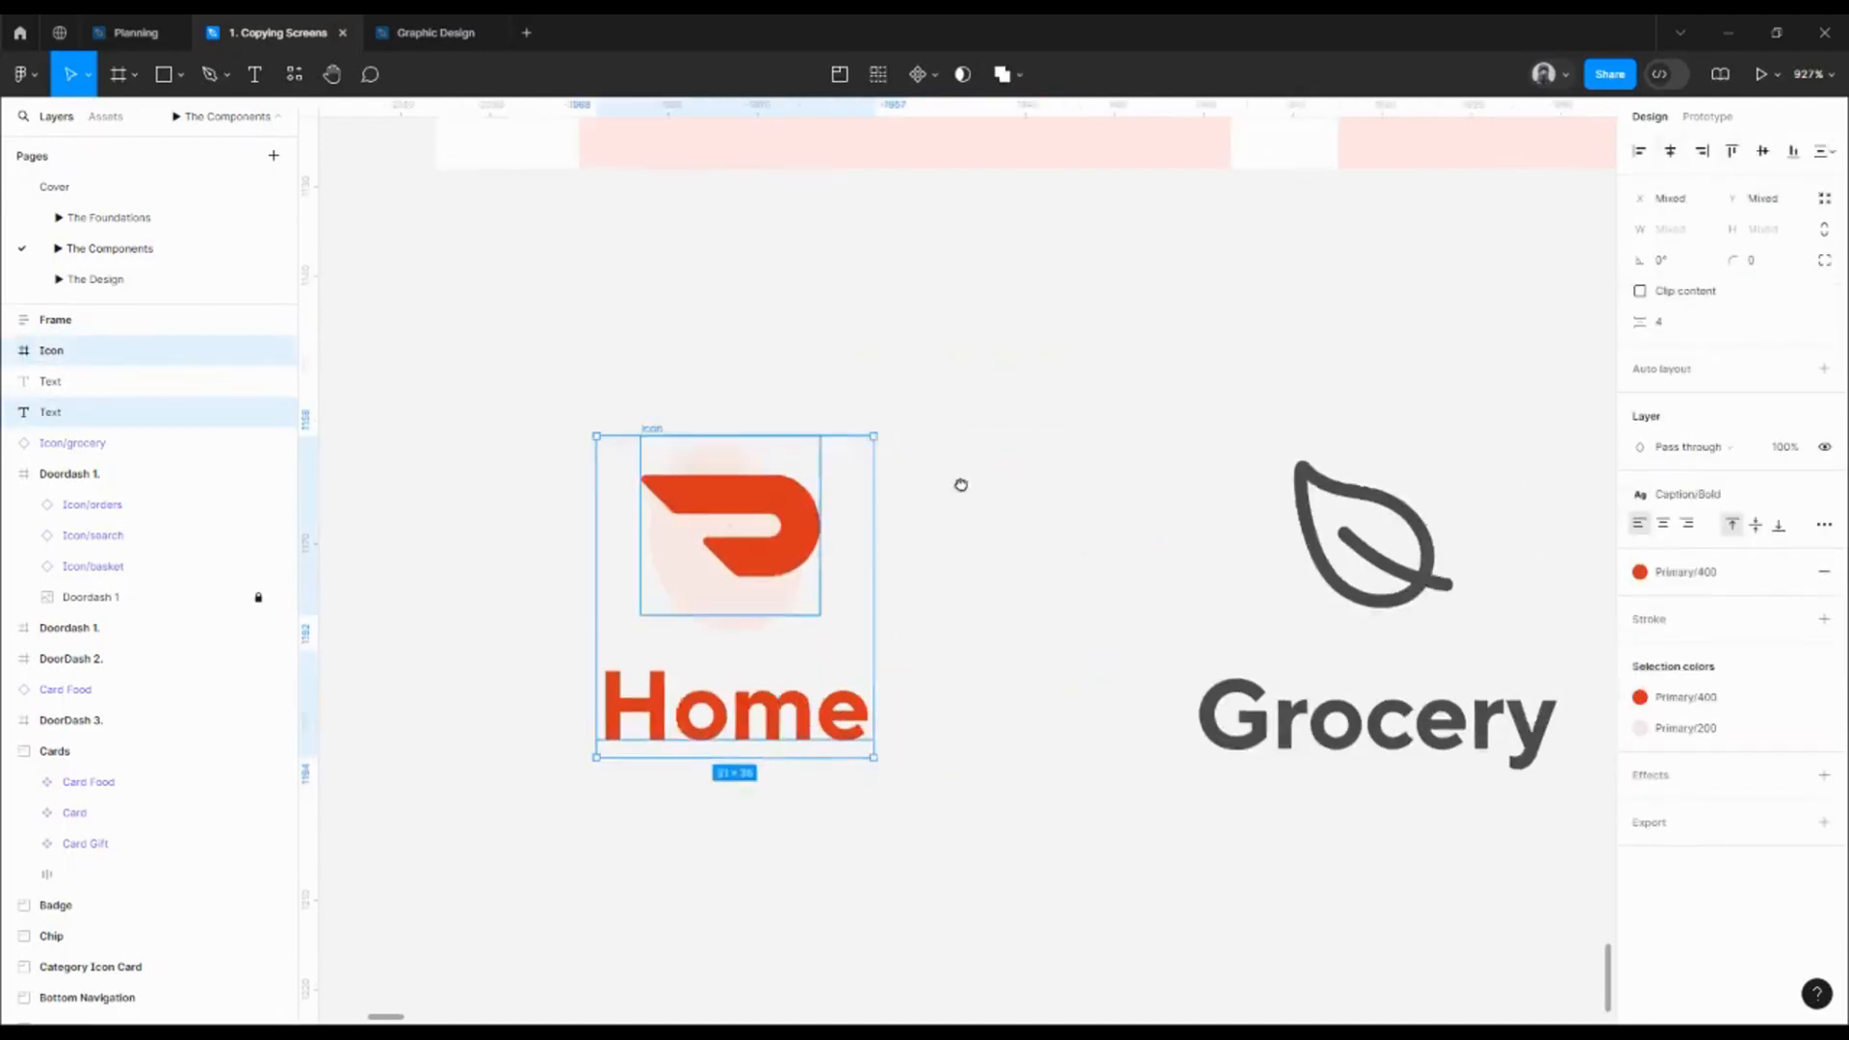
Align the Grocery icon and its label on their horizontal centers.
left_click(1149, 520)
left_click(1199, 729, "shift")
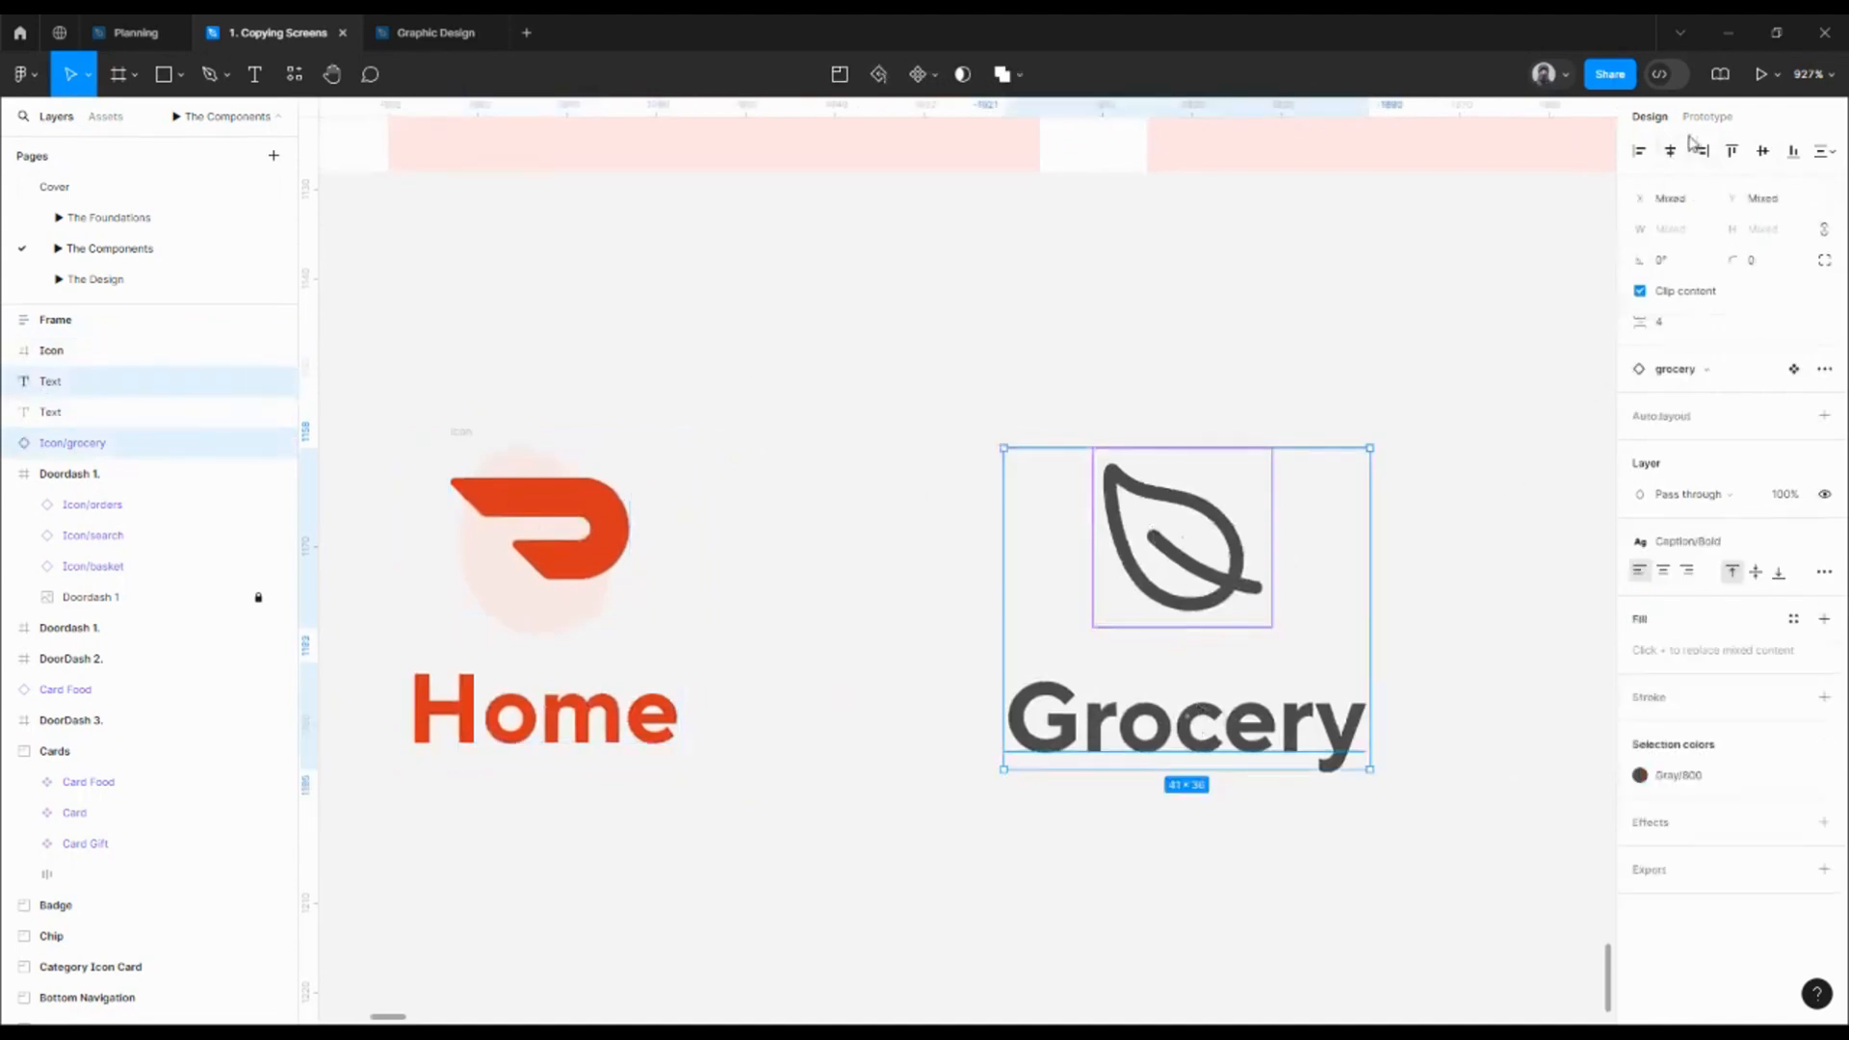
scroll(1343, 453, "down", 5)
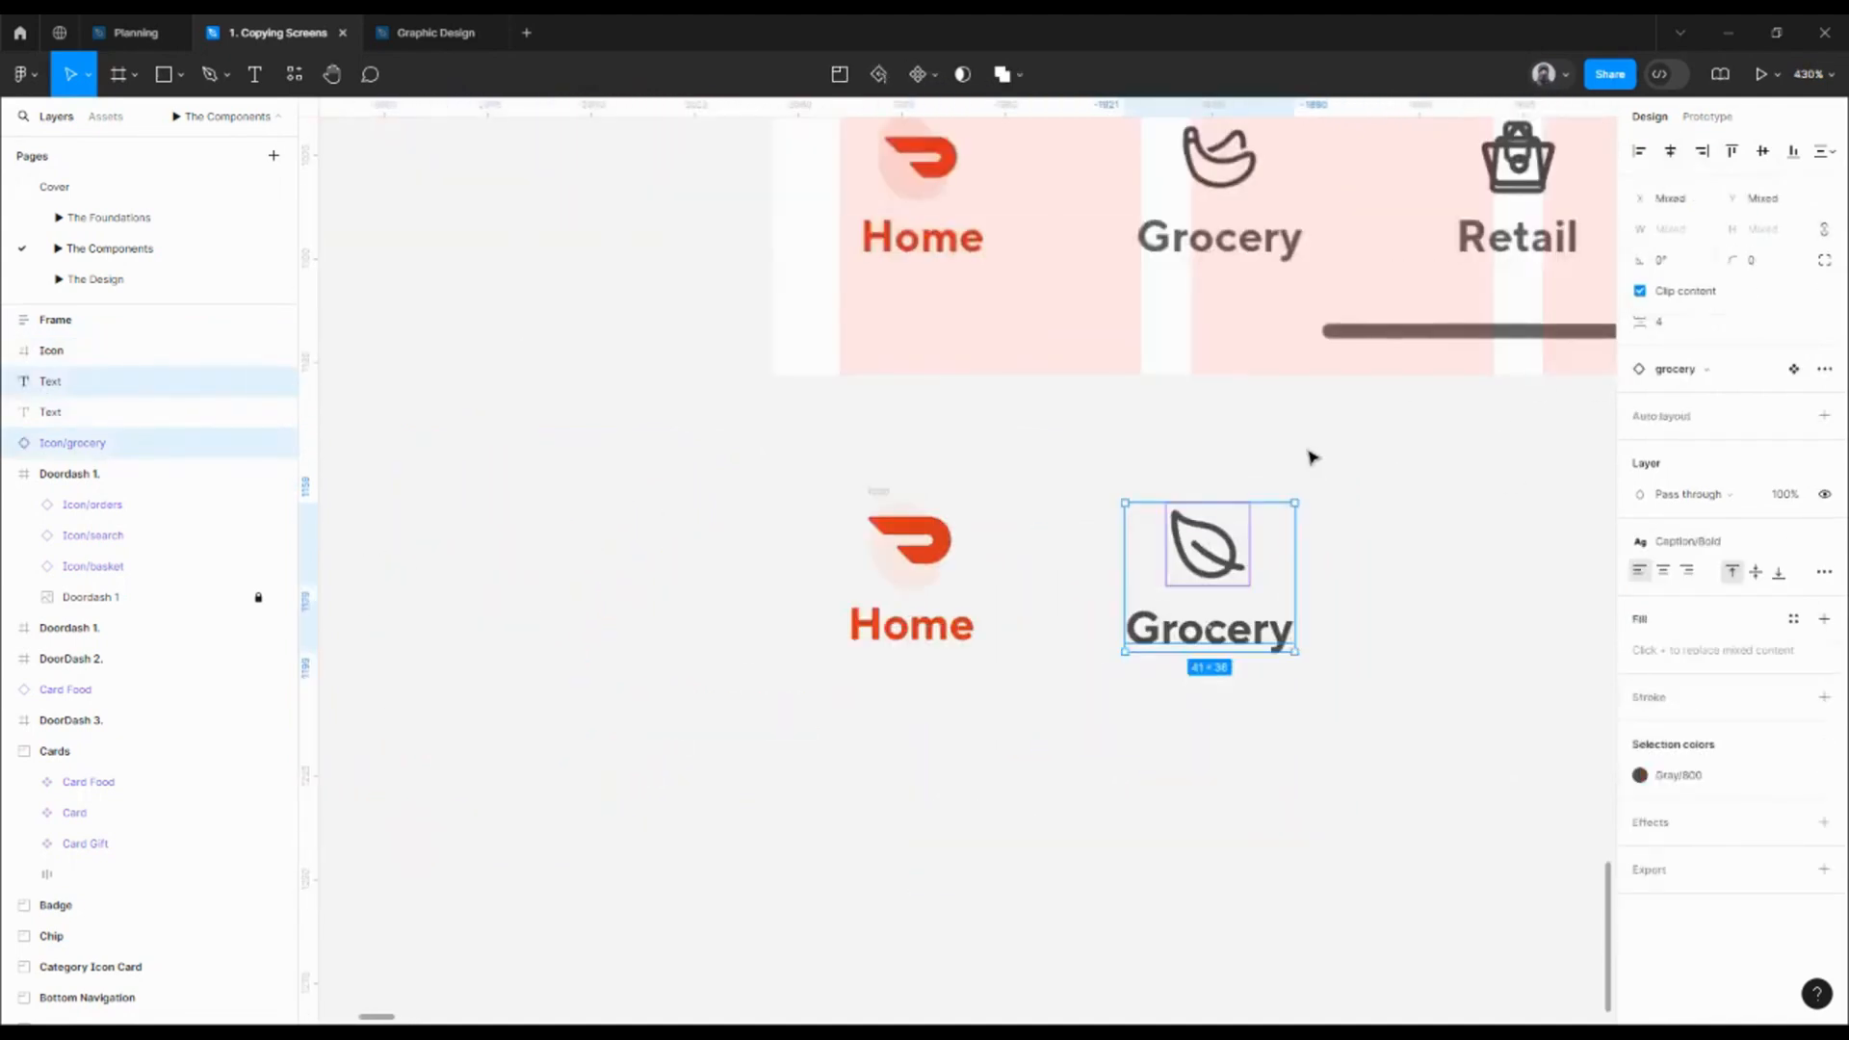
left_click_drag(1425, 423, 913, 518)
left_click_drag(958, 599, 1334, 377)
left_click(1237, 470)
left_click(1140, 511)
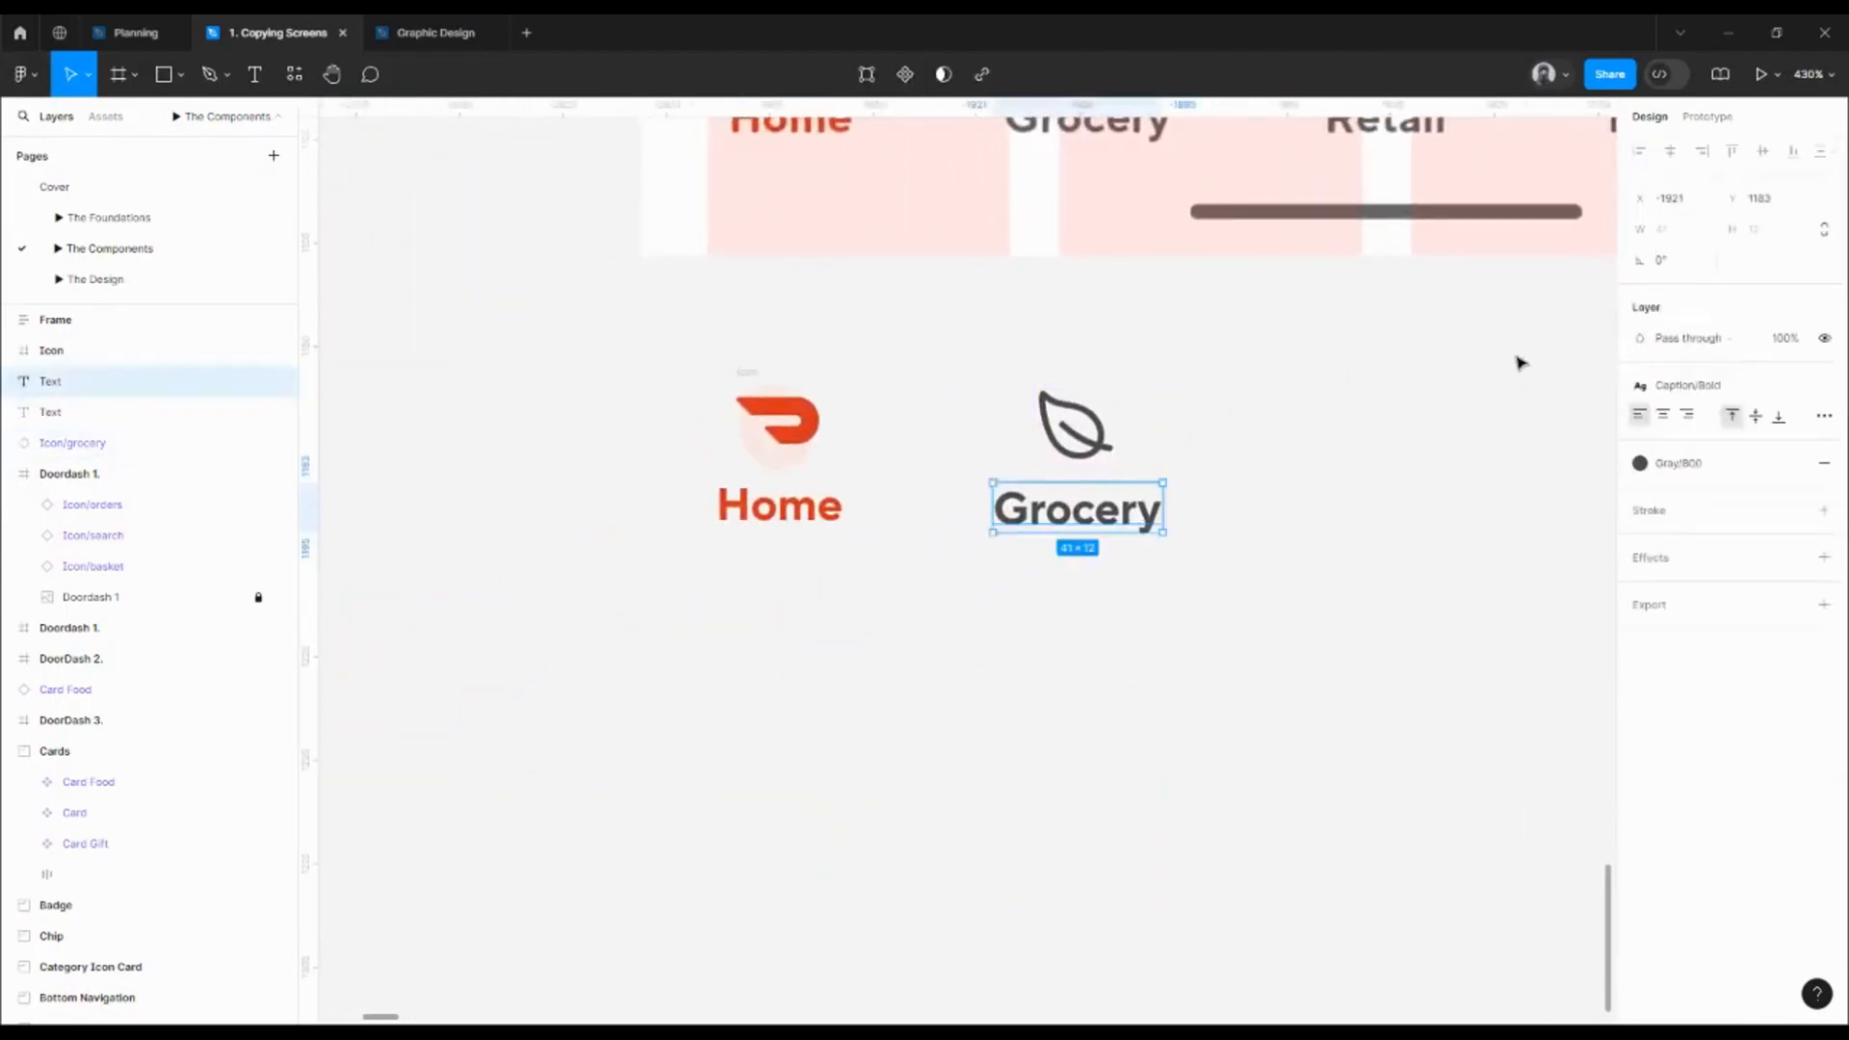
scroll(1222, 610, "up", 3)
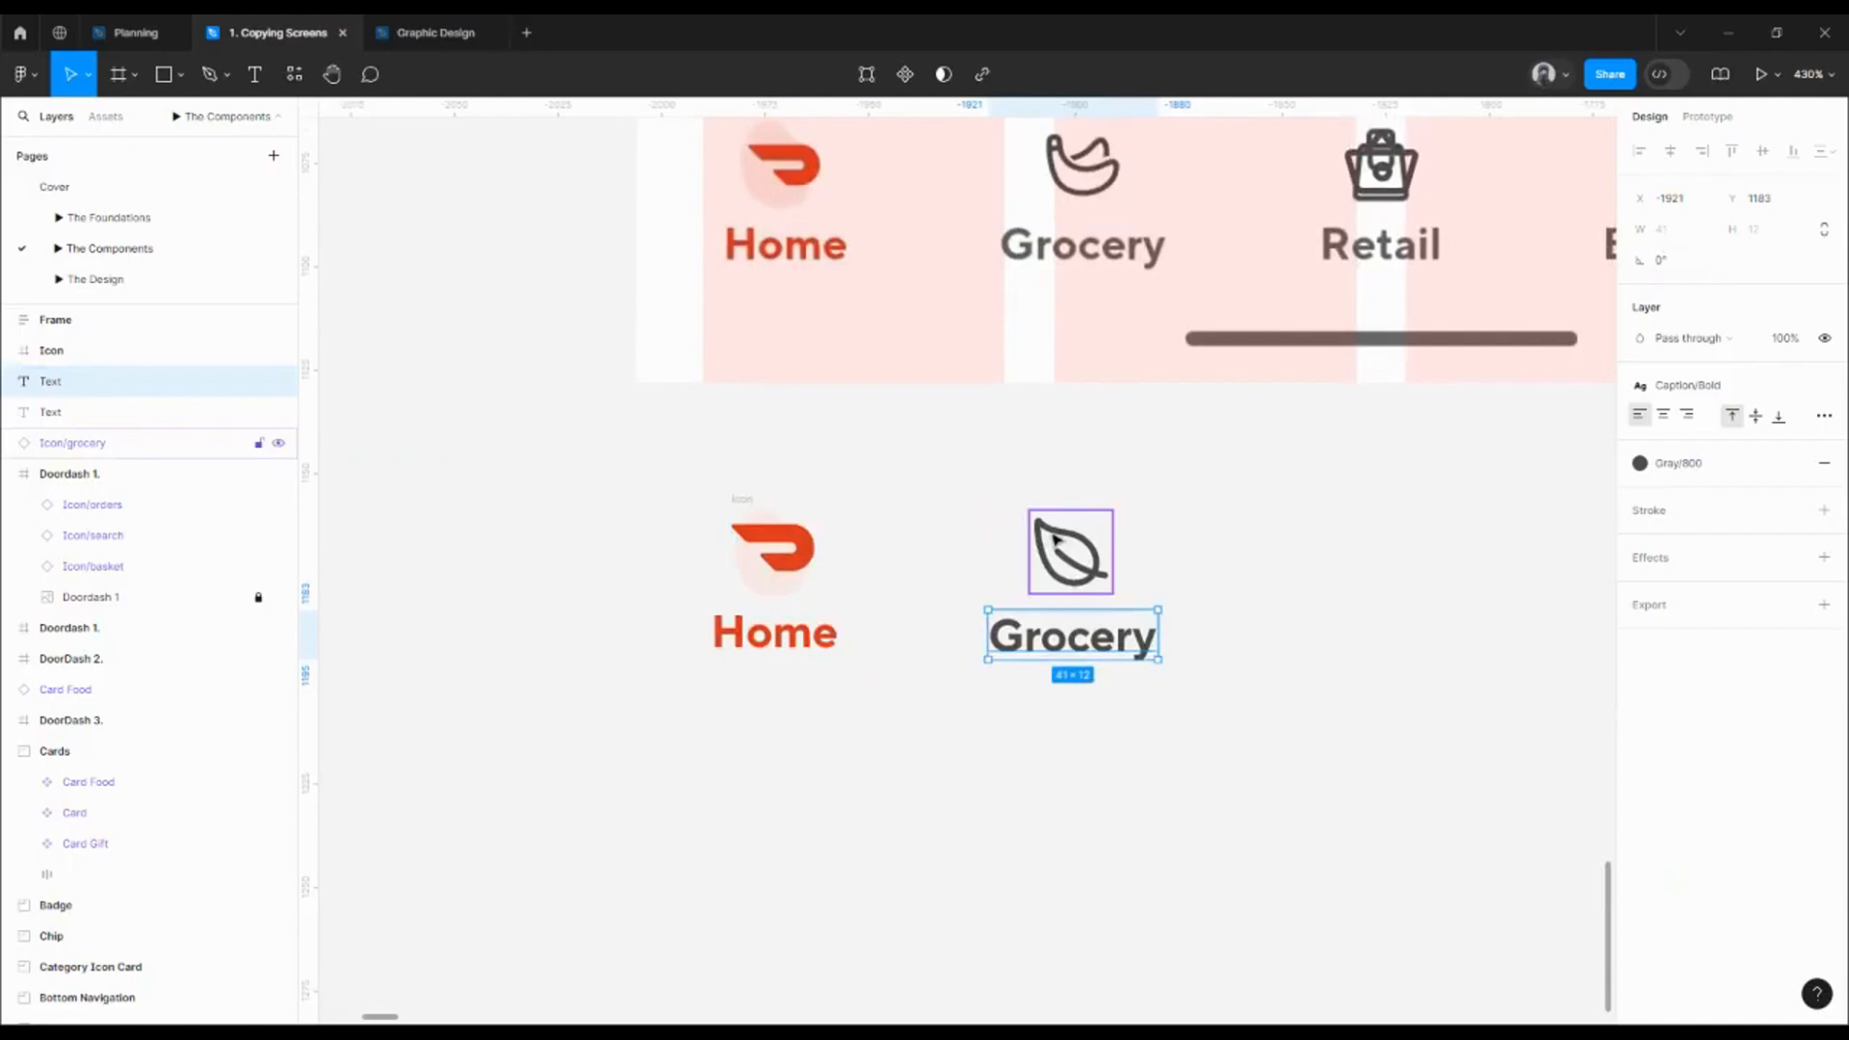
scroll(1101, 561, "right", 5)
scroll(1102, 561, "up", 2)
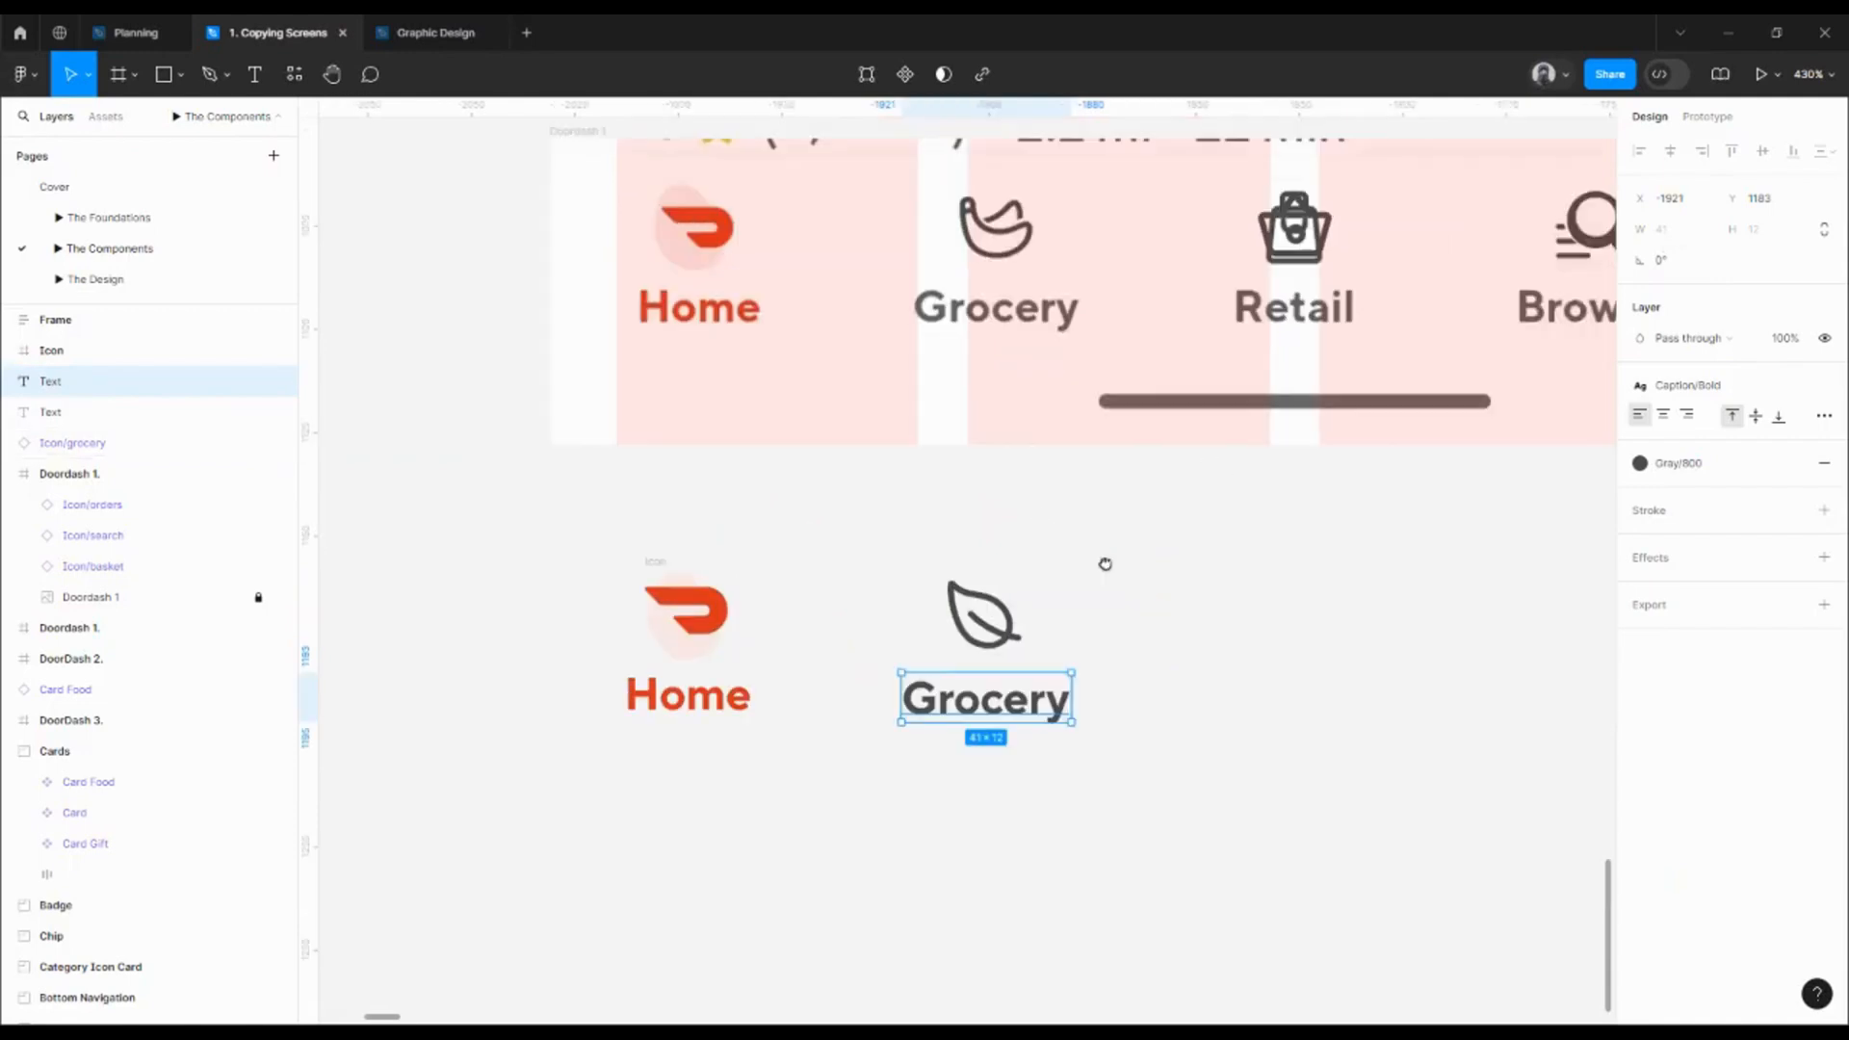
left_click_drag(865, 675, 1321, 384)
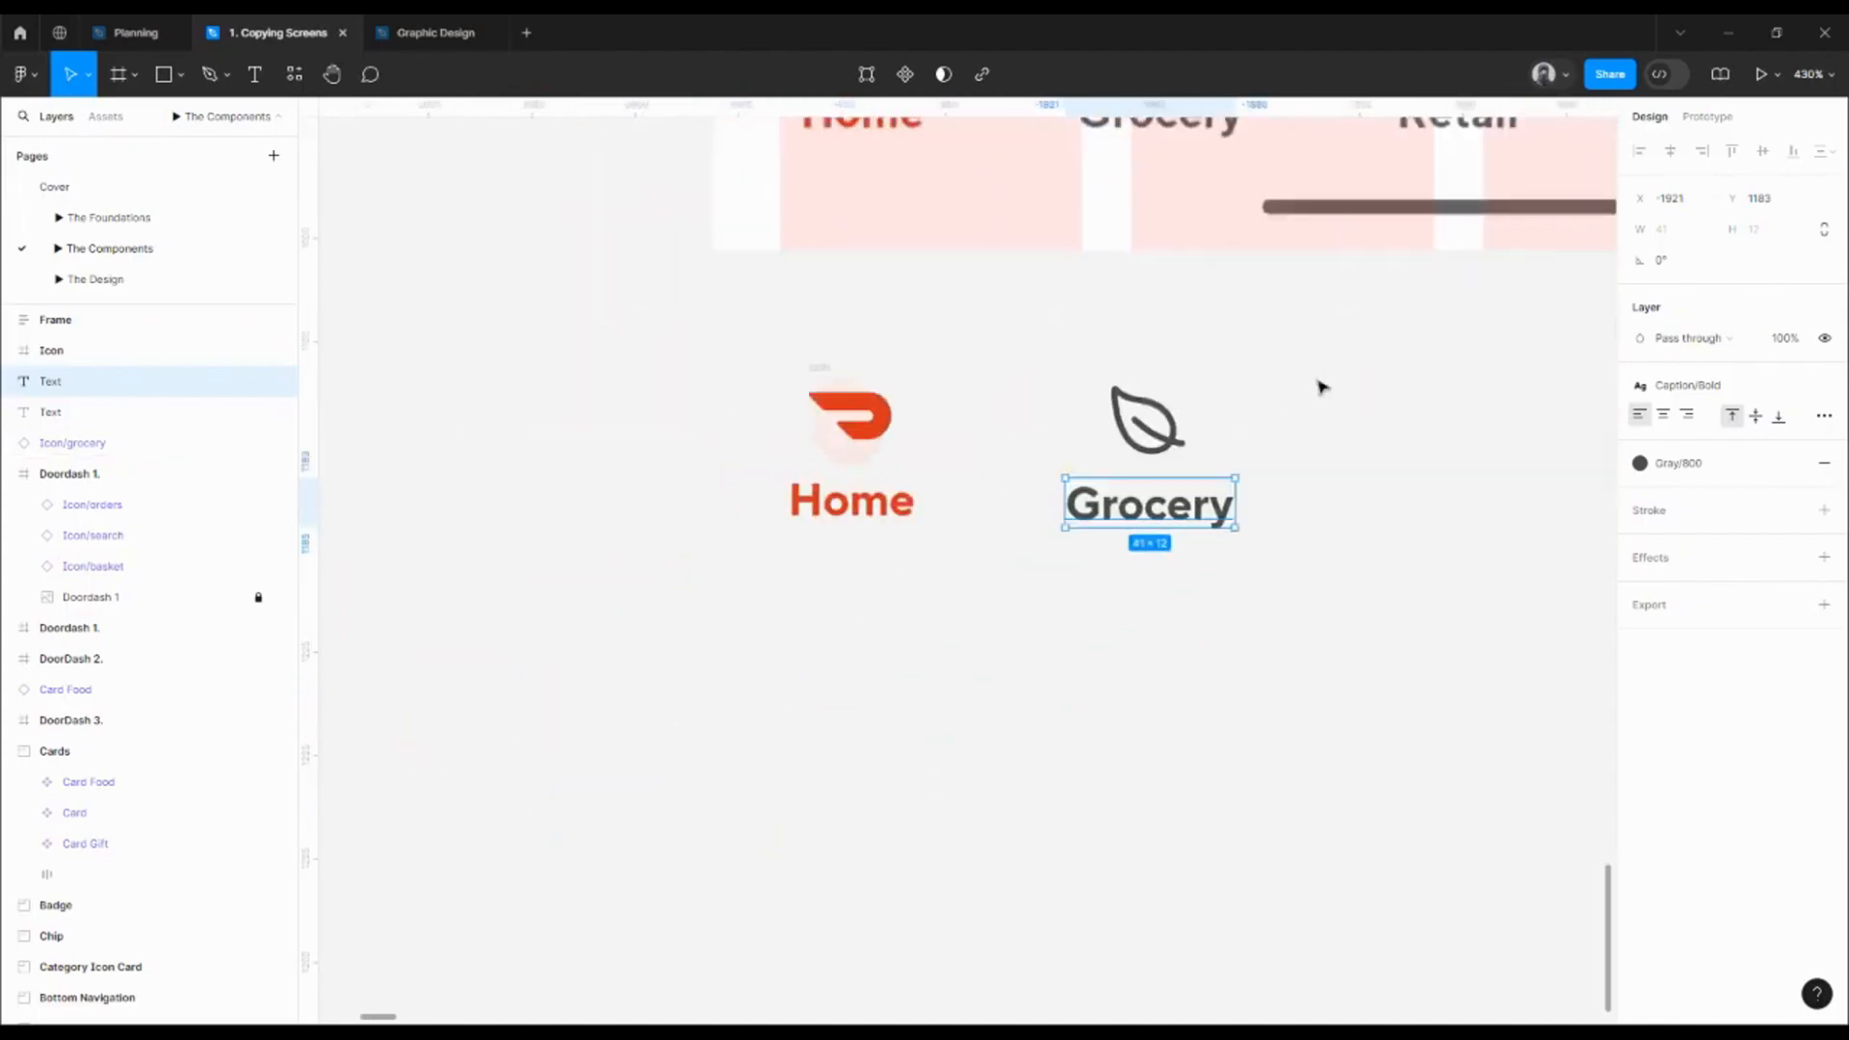
Wrap the Icon frame and Home label in an auto layout frame and rename it Nav/Selected.
left_click_drag(727, 339, 917, 532)
scroll(978, 694, "up", 5)
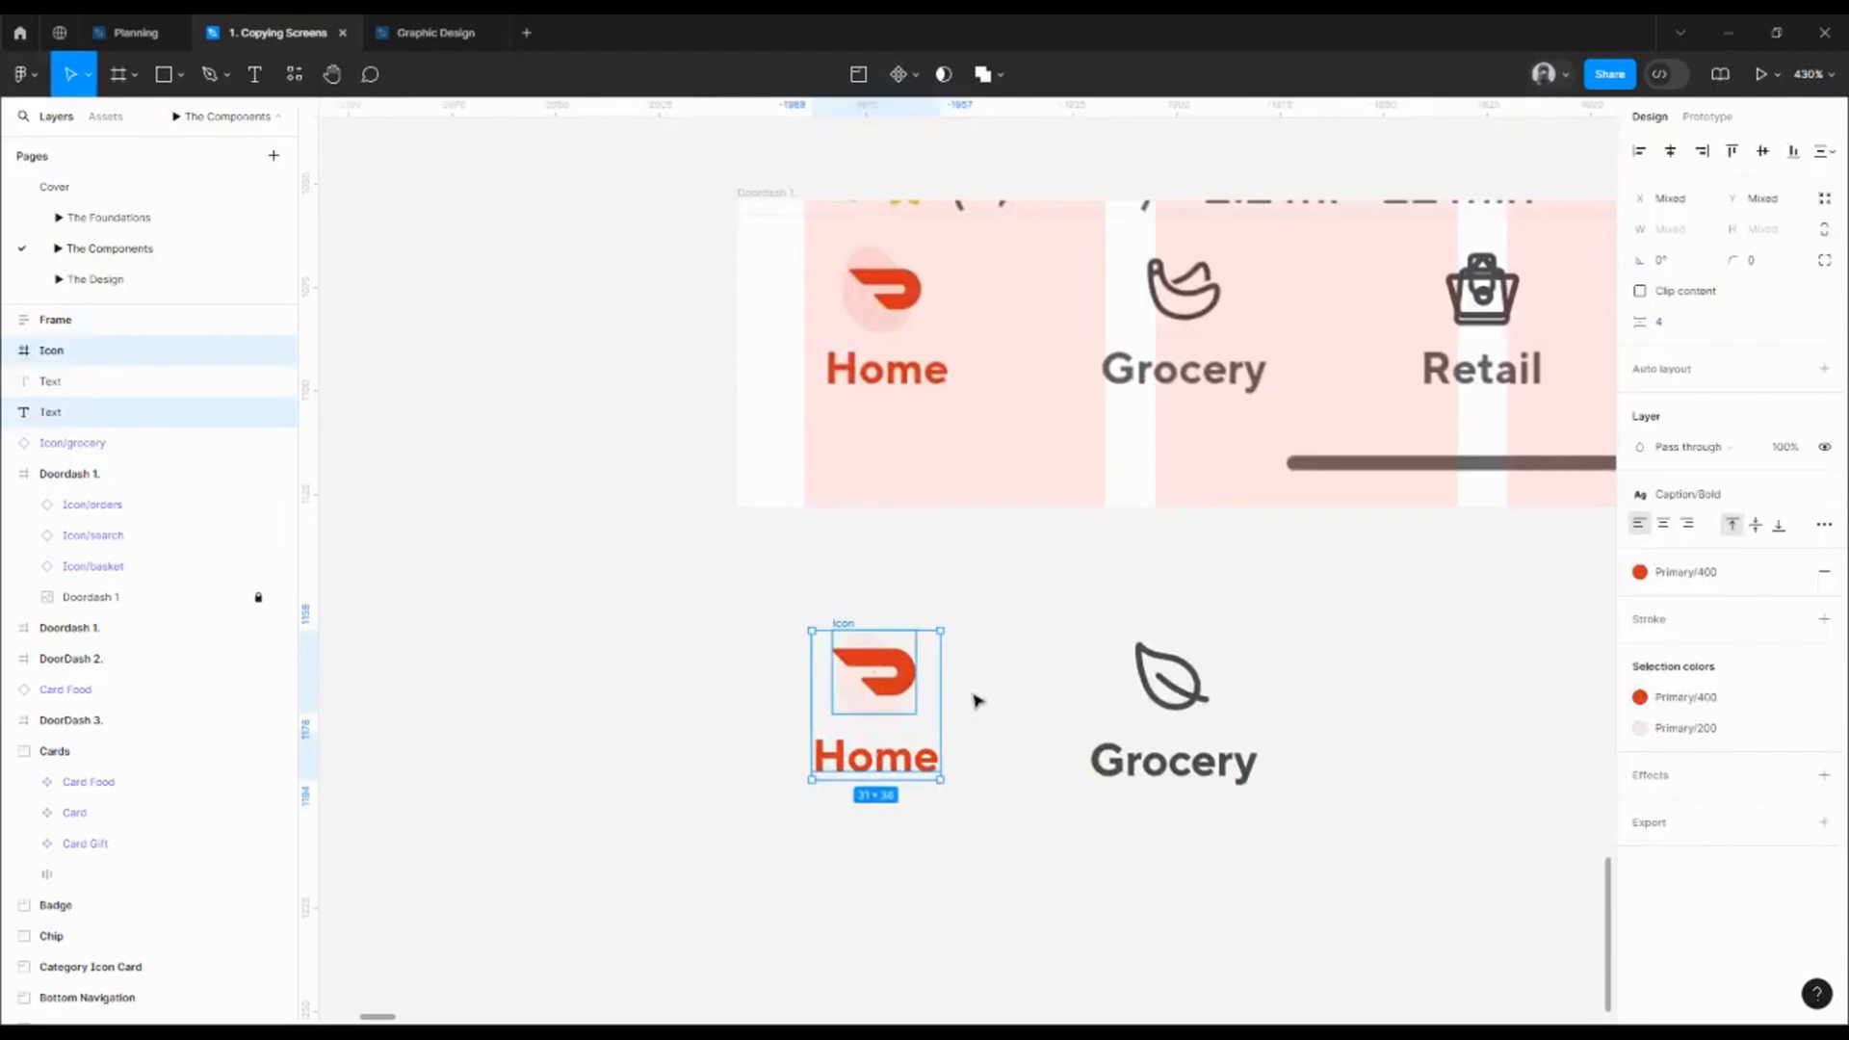
key("shift+a")
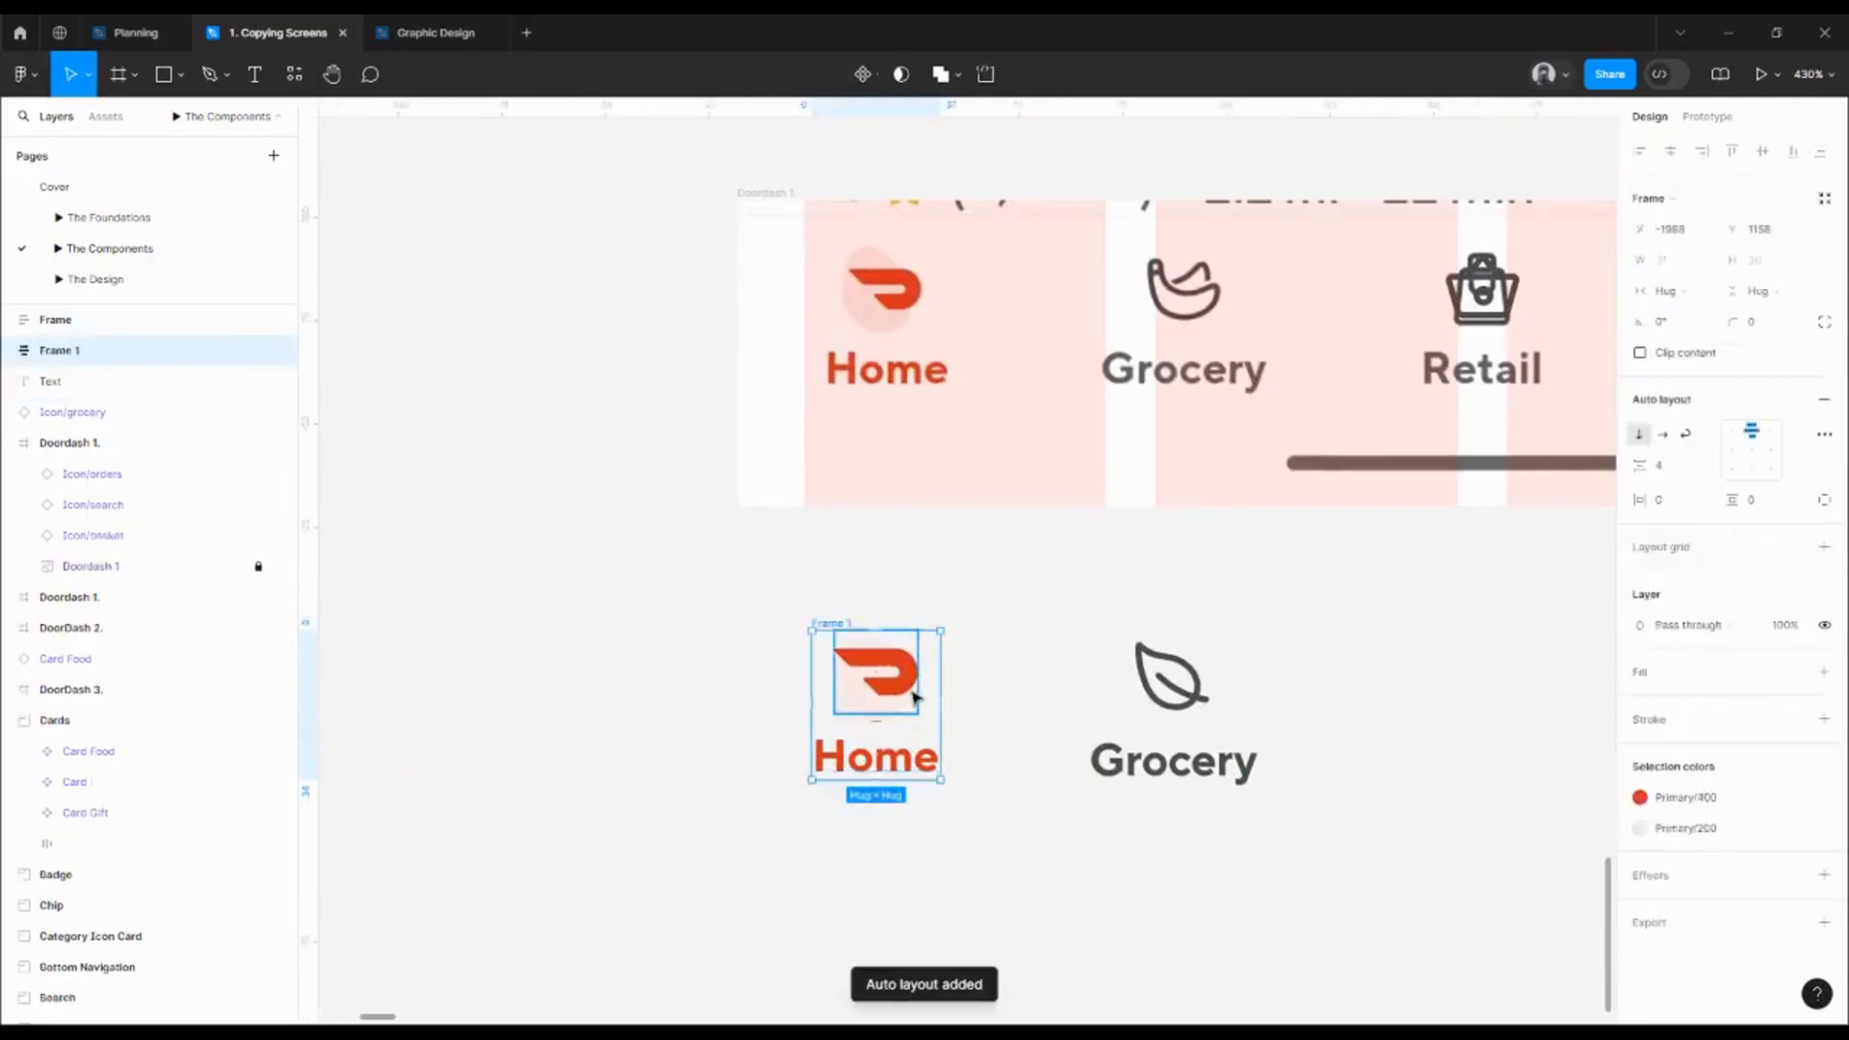
left_click_drag(1036, 718, 836, 583)
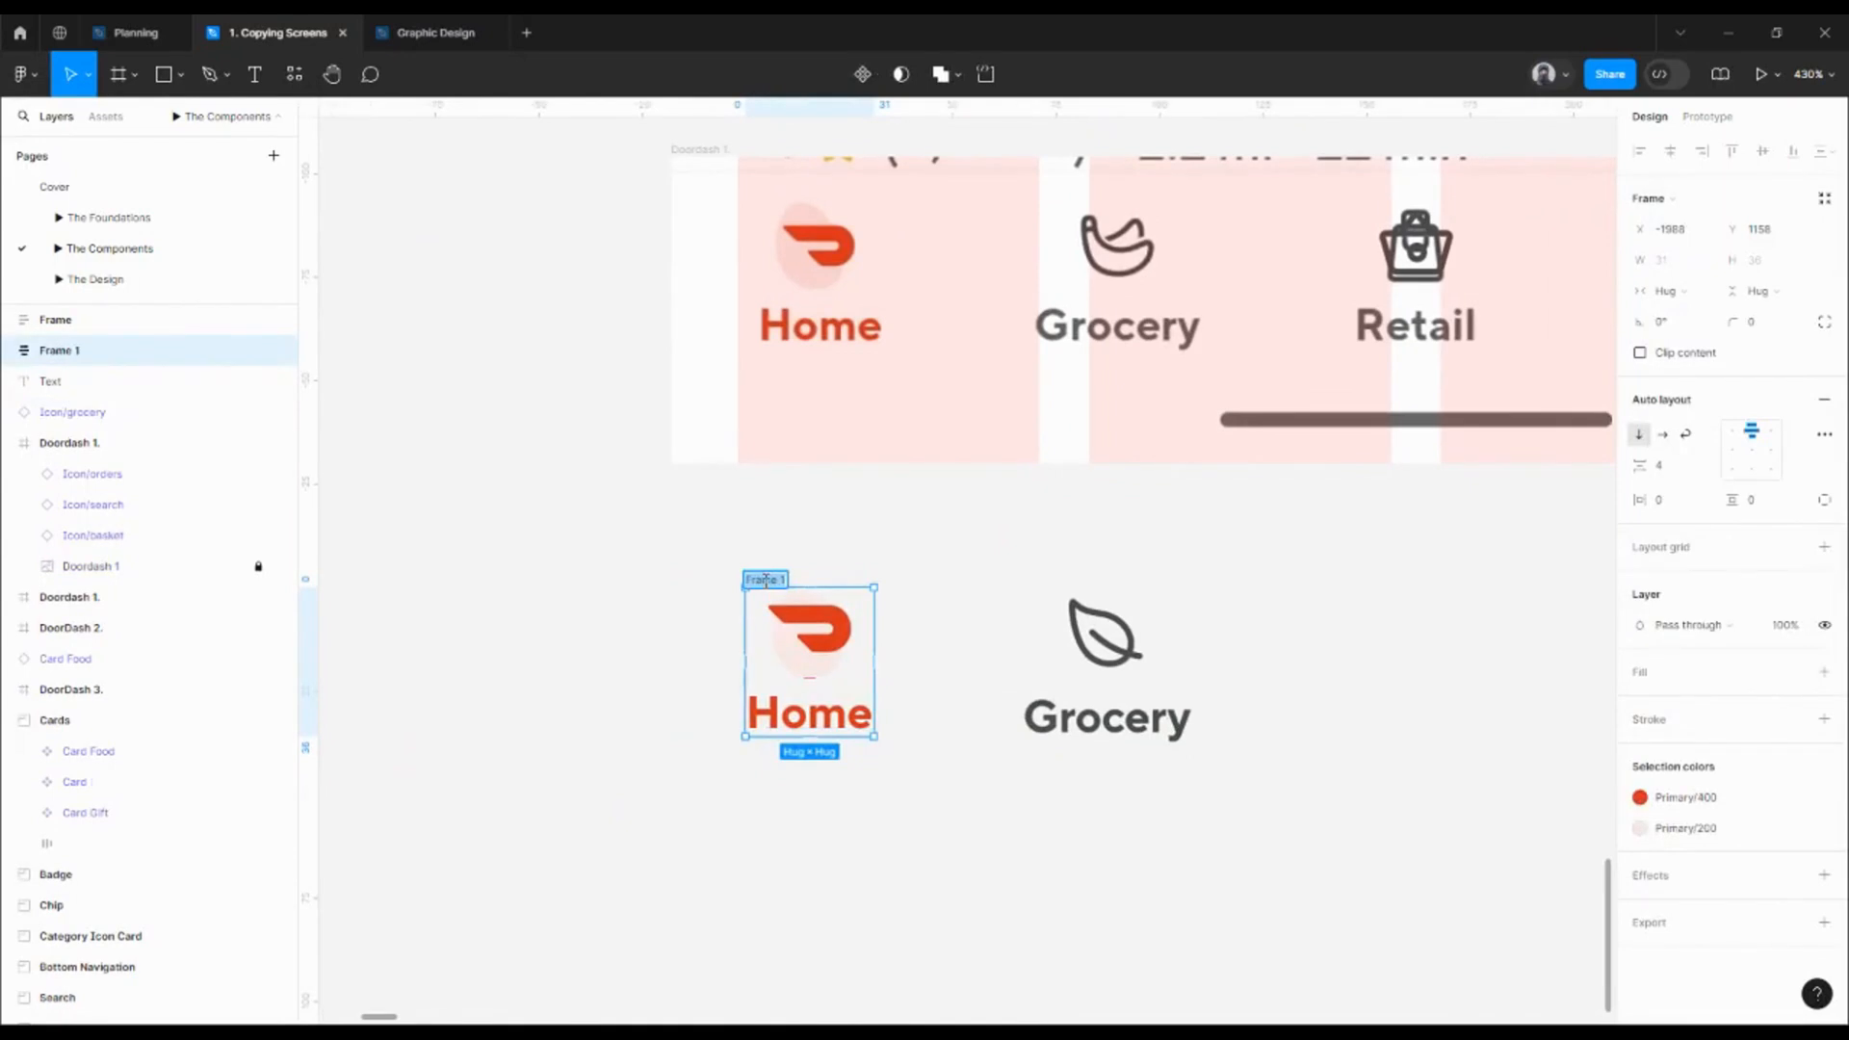
type("Nav/Selected")
key("Return")
double_click(768, 581)
key("ctrl+c")
left_click(998, 581)
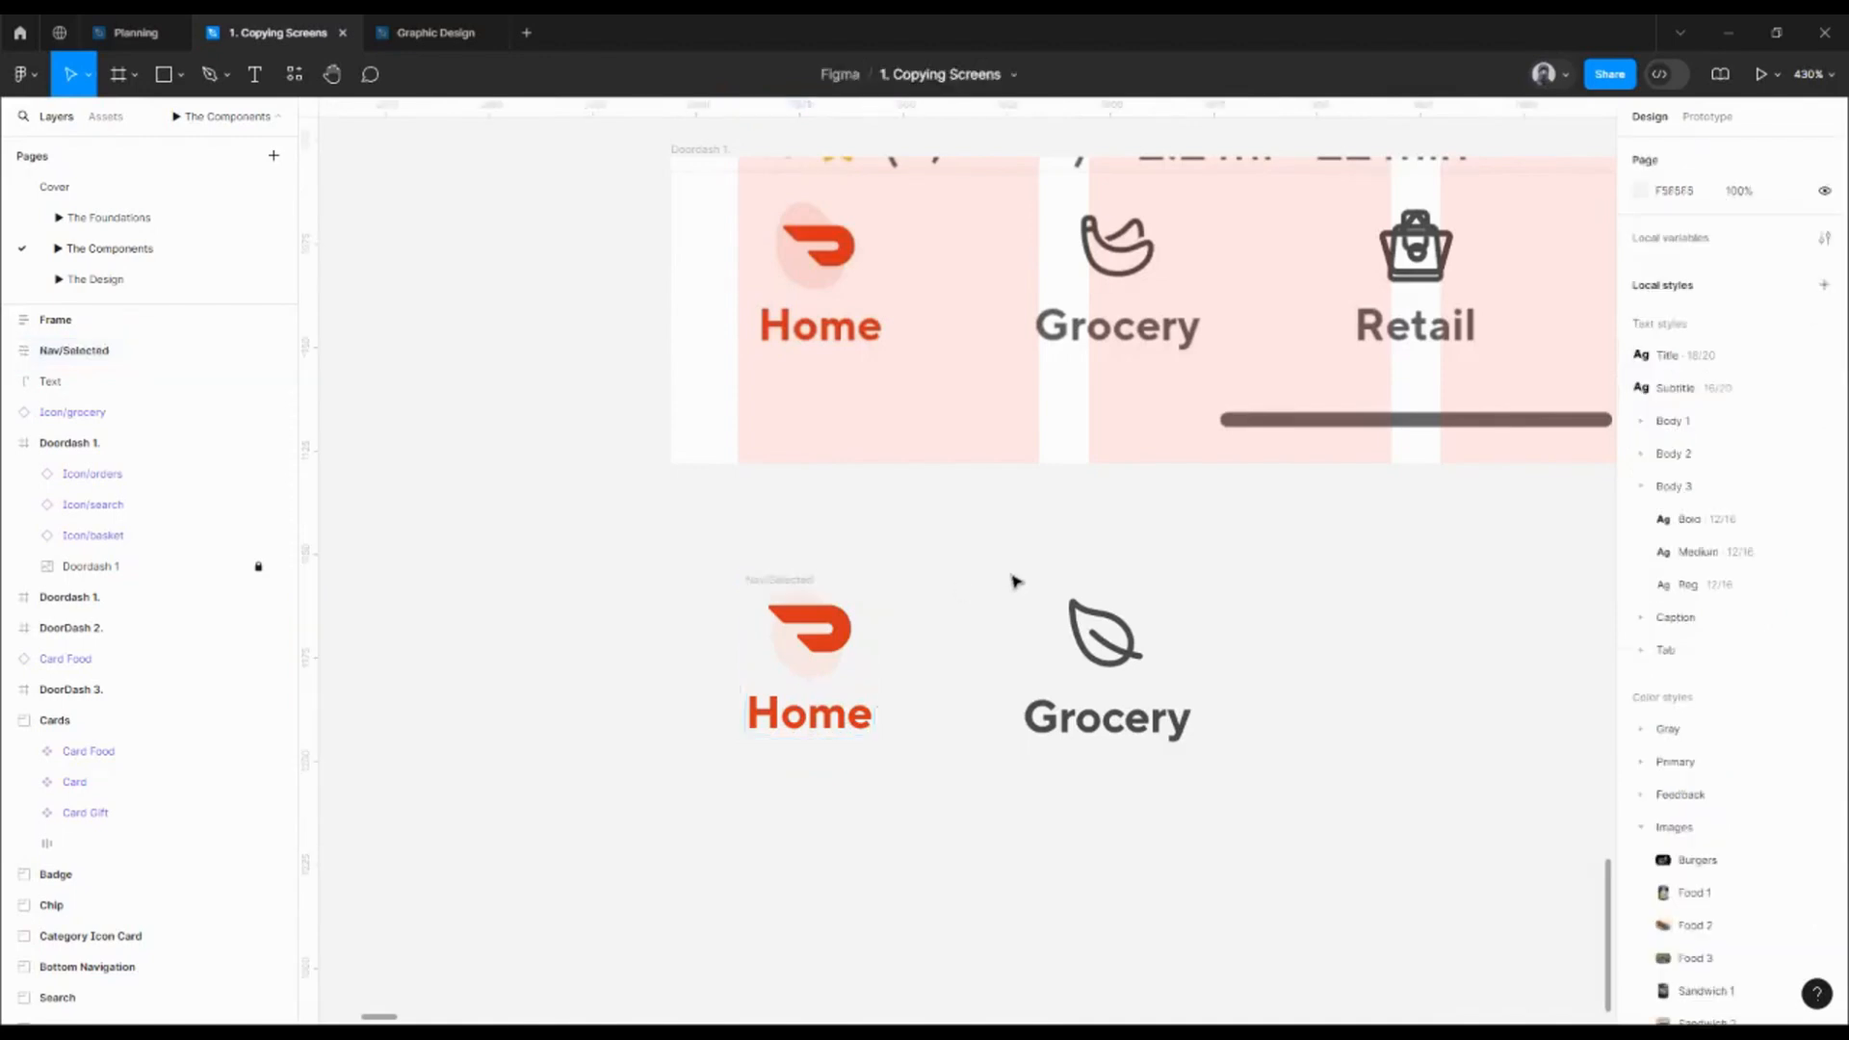
Wrap the leaf icon and Grocery label in an auto layout frame and rename it Nav/Not Selected.
left_click_drag(1008, 571, 1197, 776)
key("shift+a")
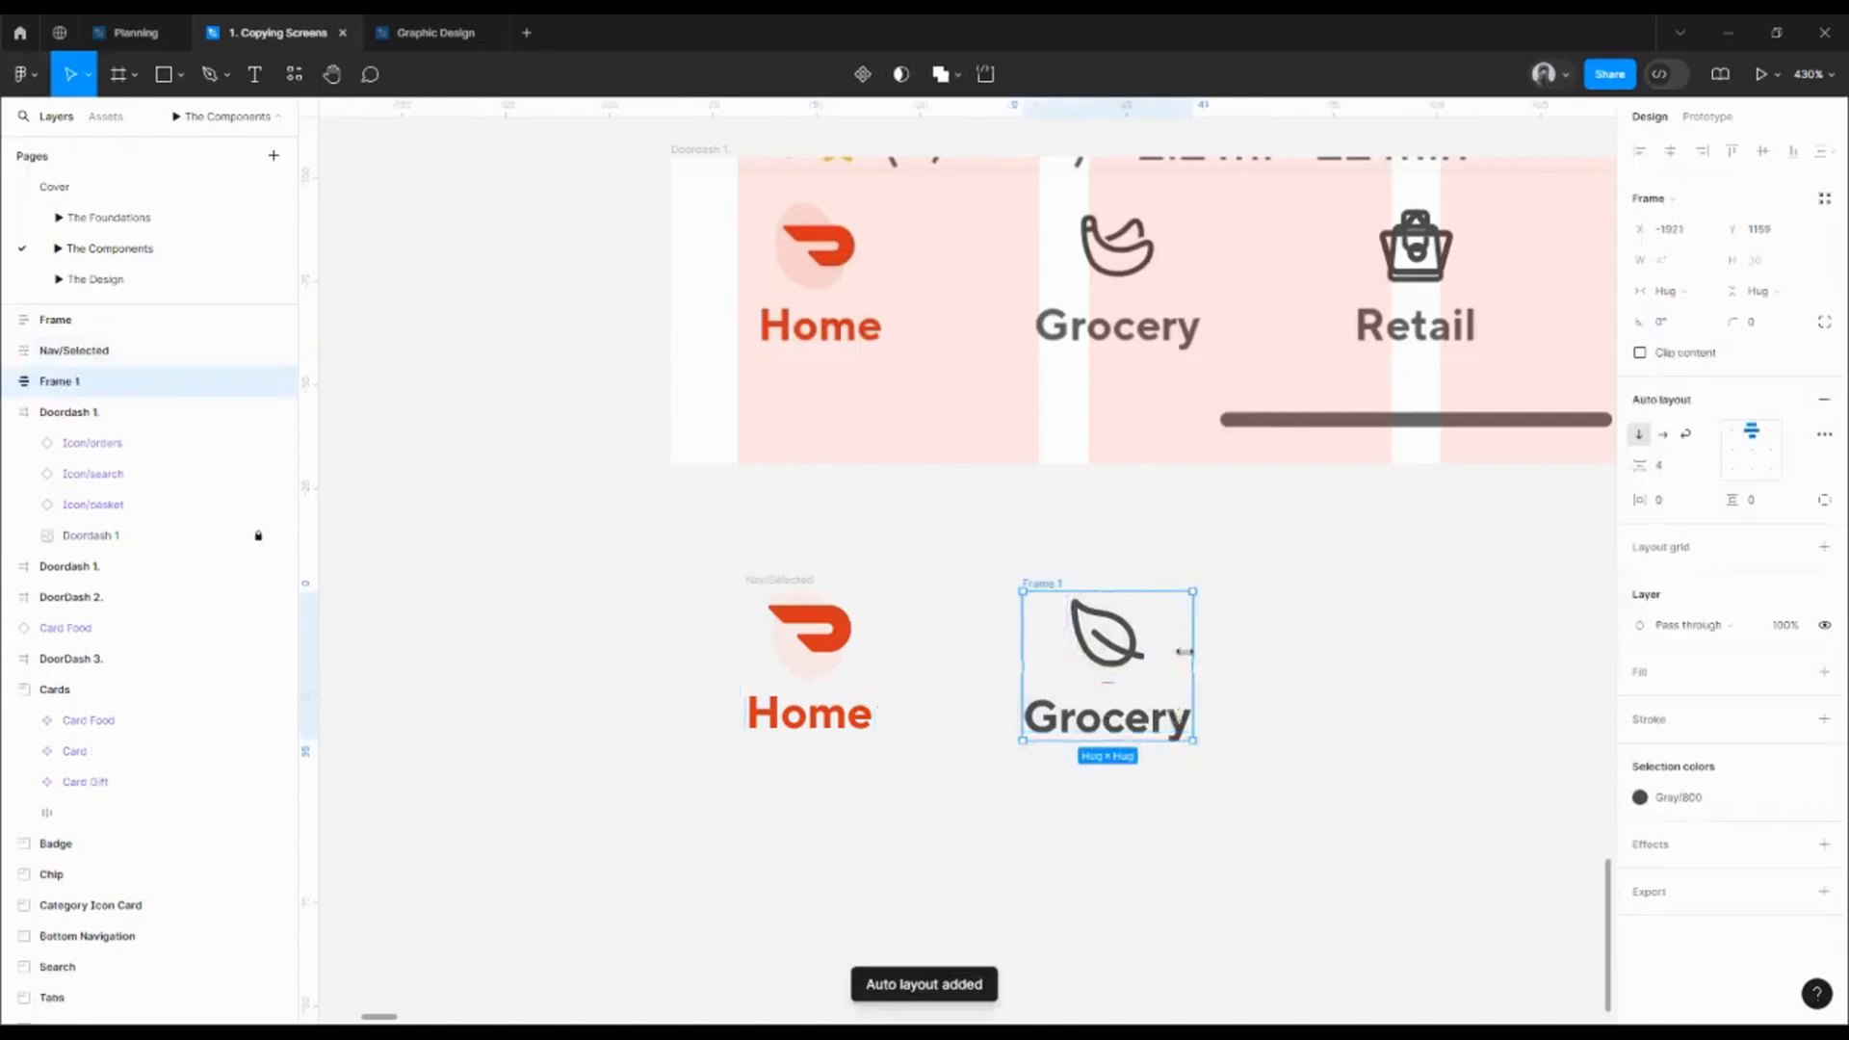
double_click(1058, 585)
key("ctrl+v")
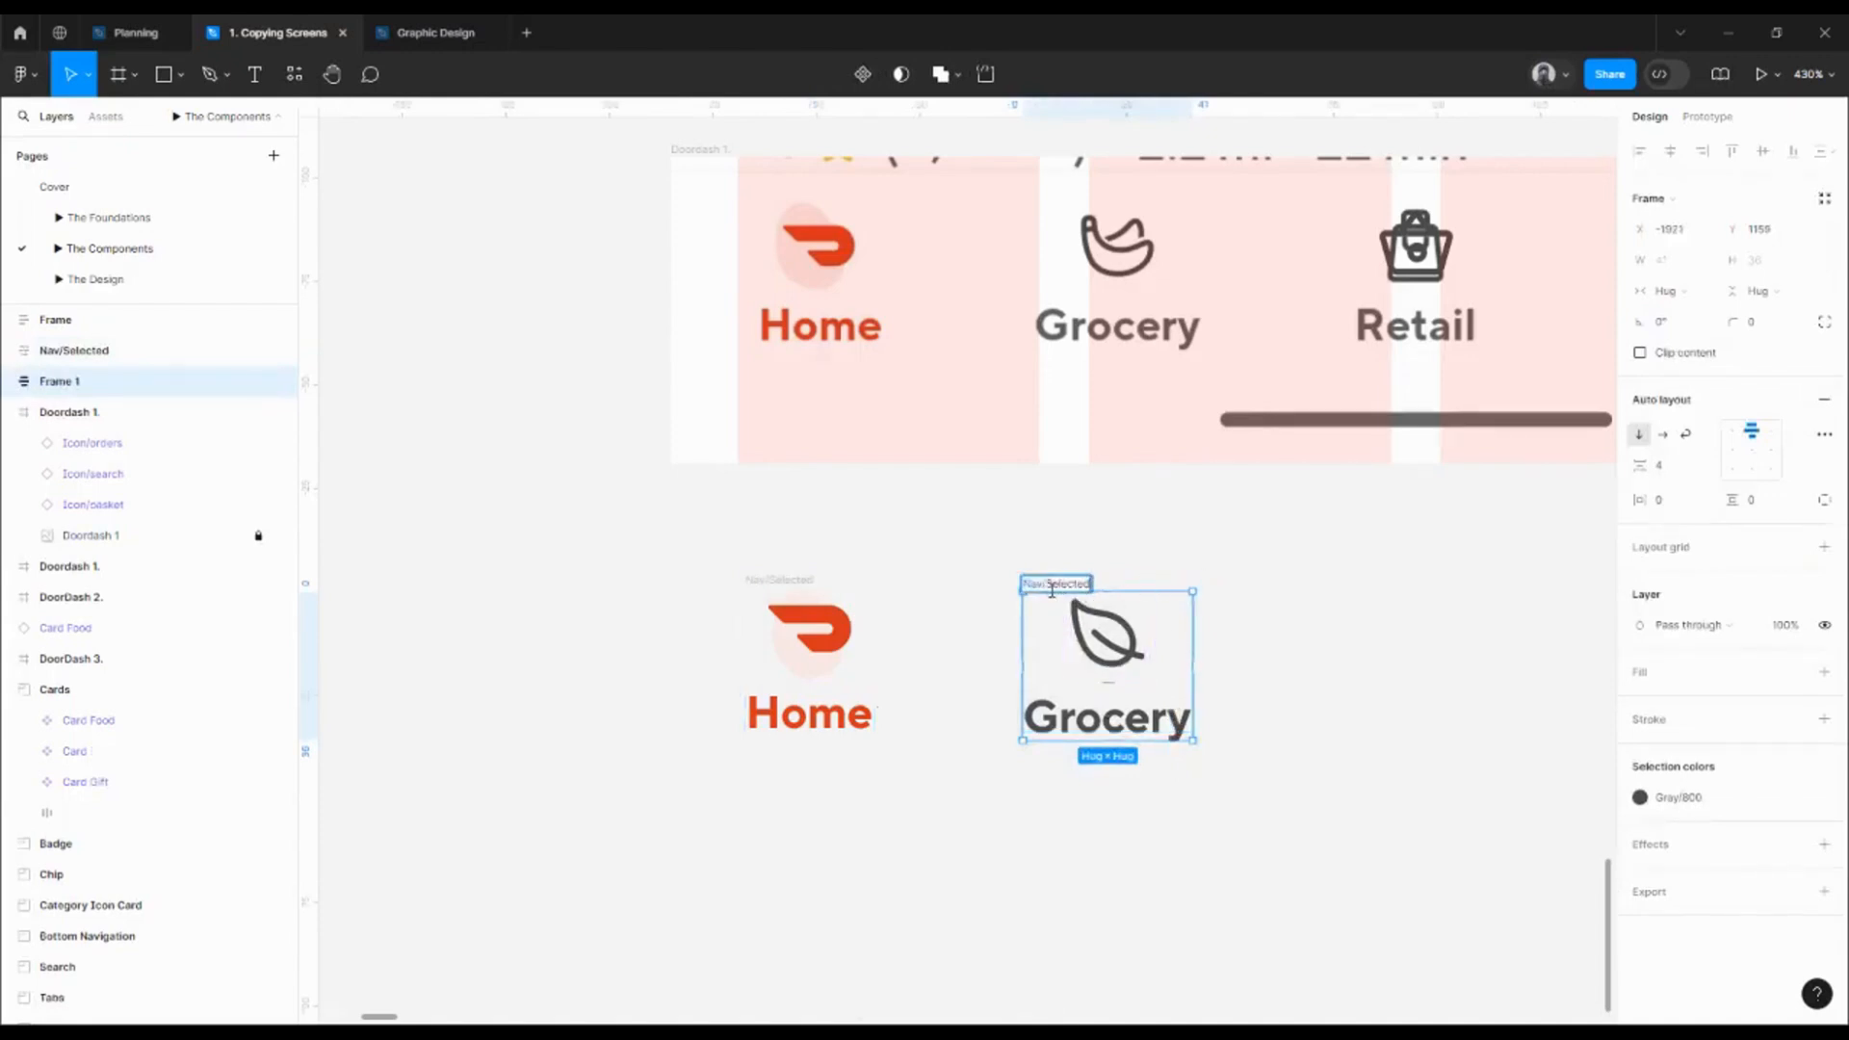
type("Not")
key("Return")
Align the two nav frames at their top edges and move Nav/Not Selected closer, leaving a gap of 21.
left_click(778, 579, "shift")
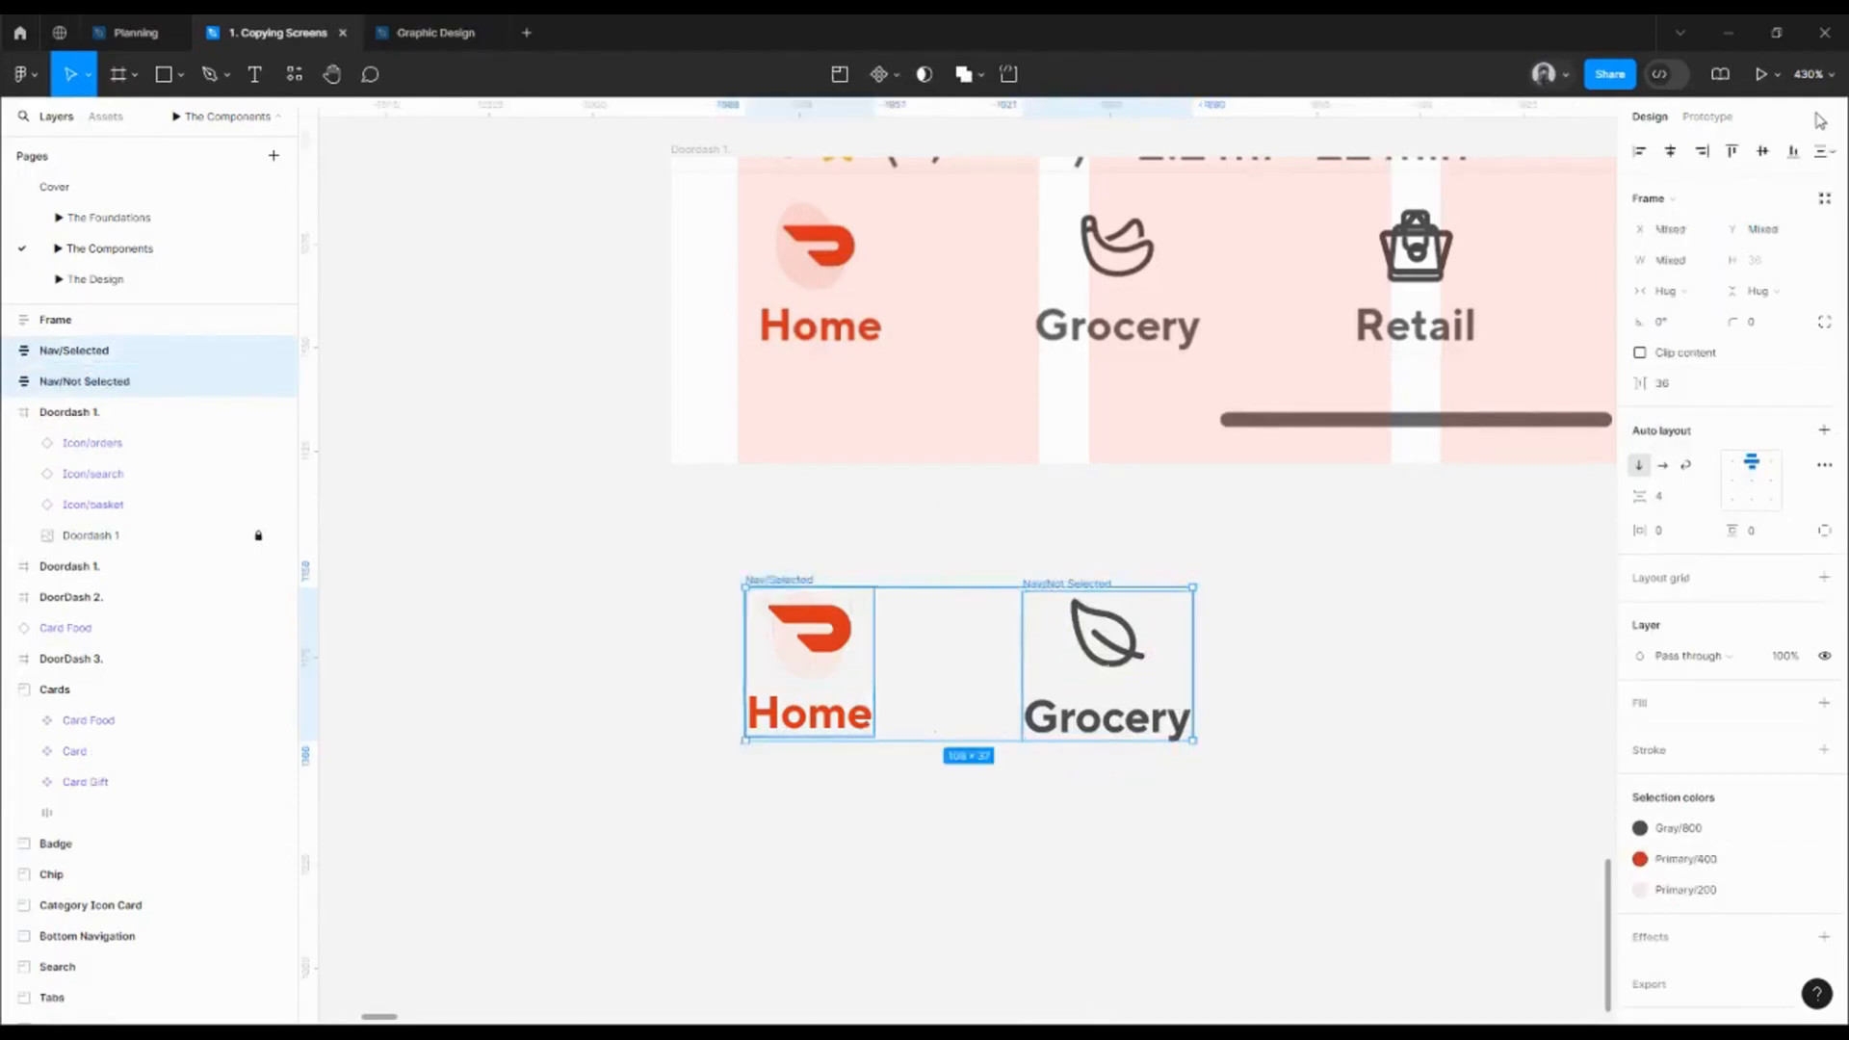
left_click(1726, 154)
left_click(1383, 627)
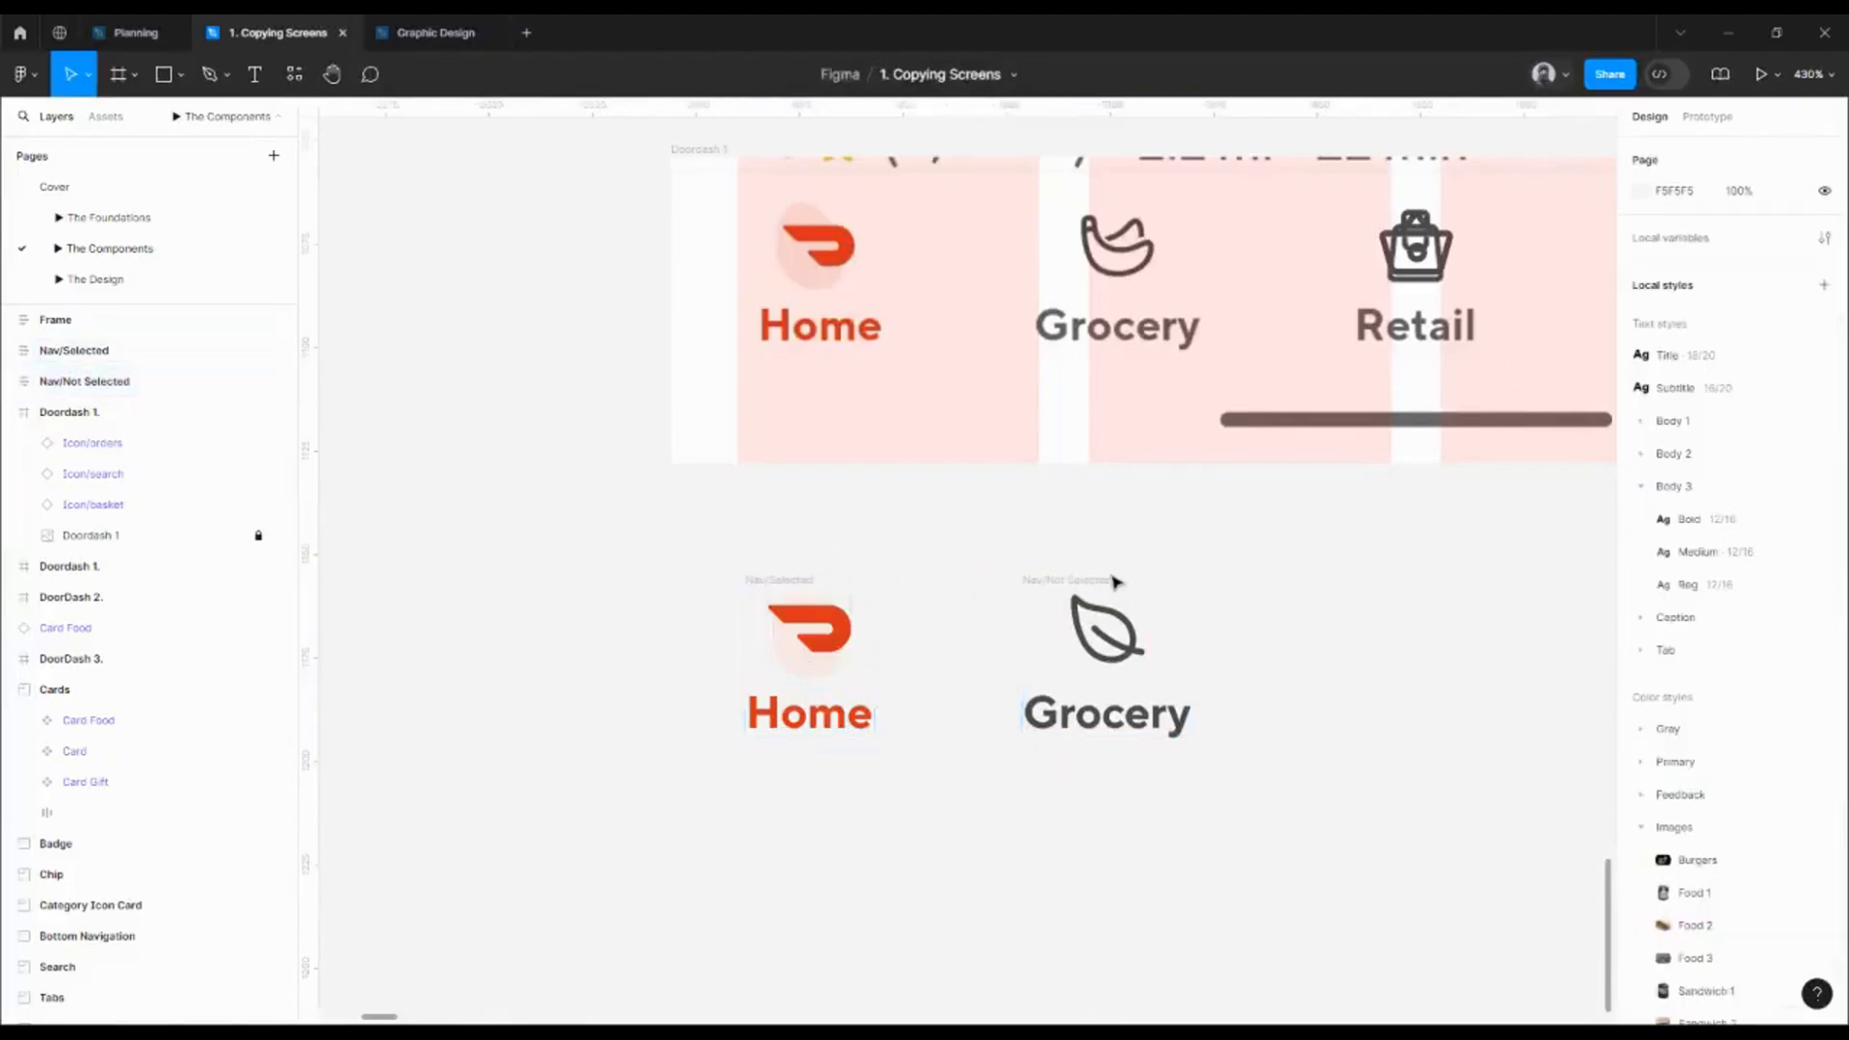
left_click(1082, 581)
left_click_drag(1082, 581, 956, 594)
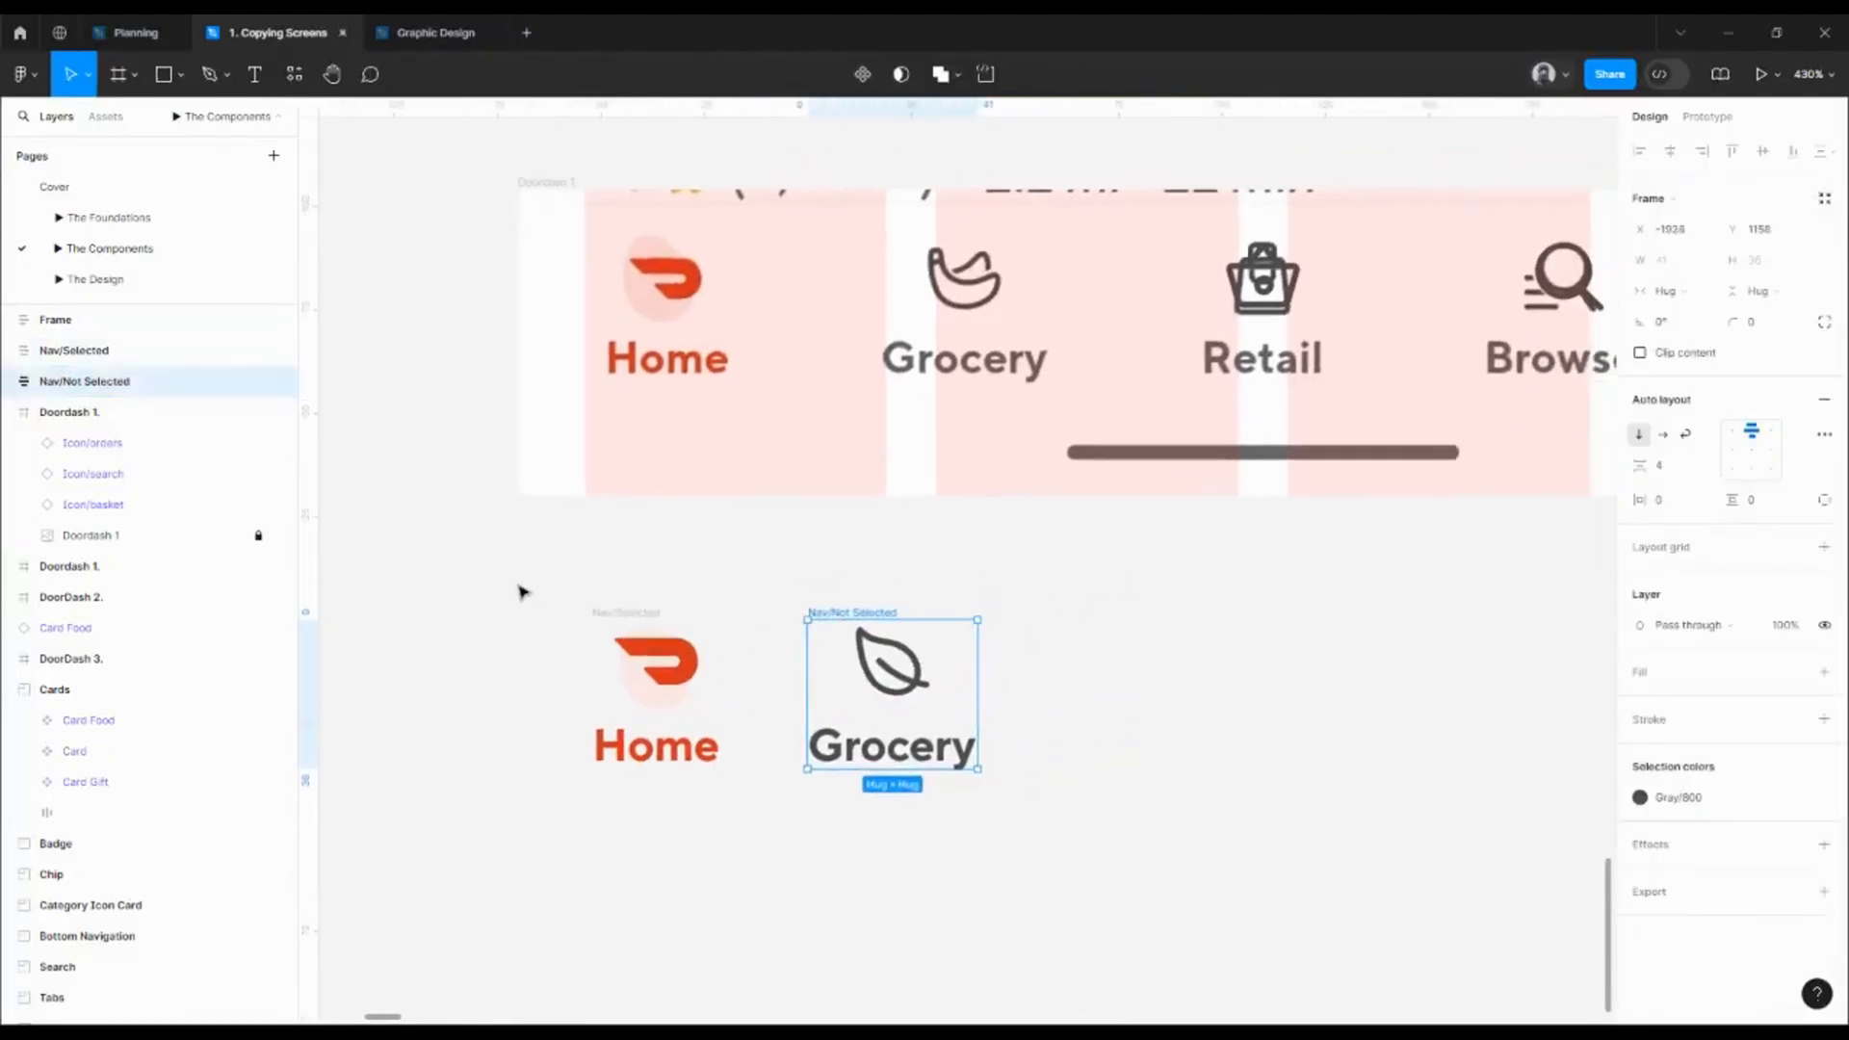
Turn the Nav/Selected and Nav/Not Selected frames into one component set.
left_click_drag(517, 584, 1019, 800)
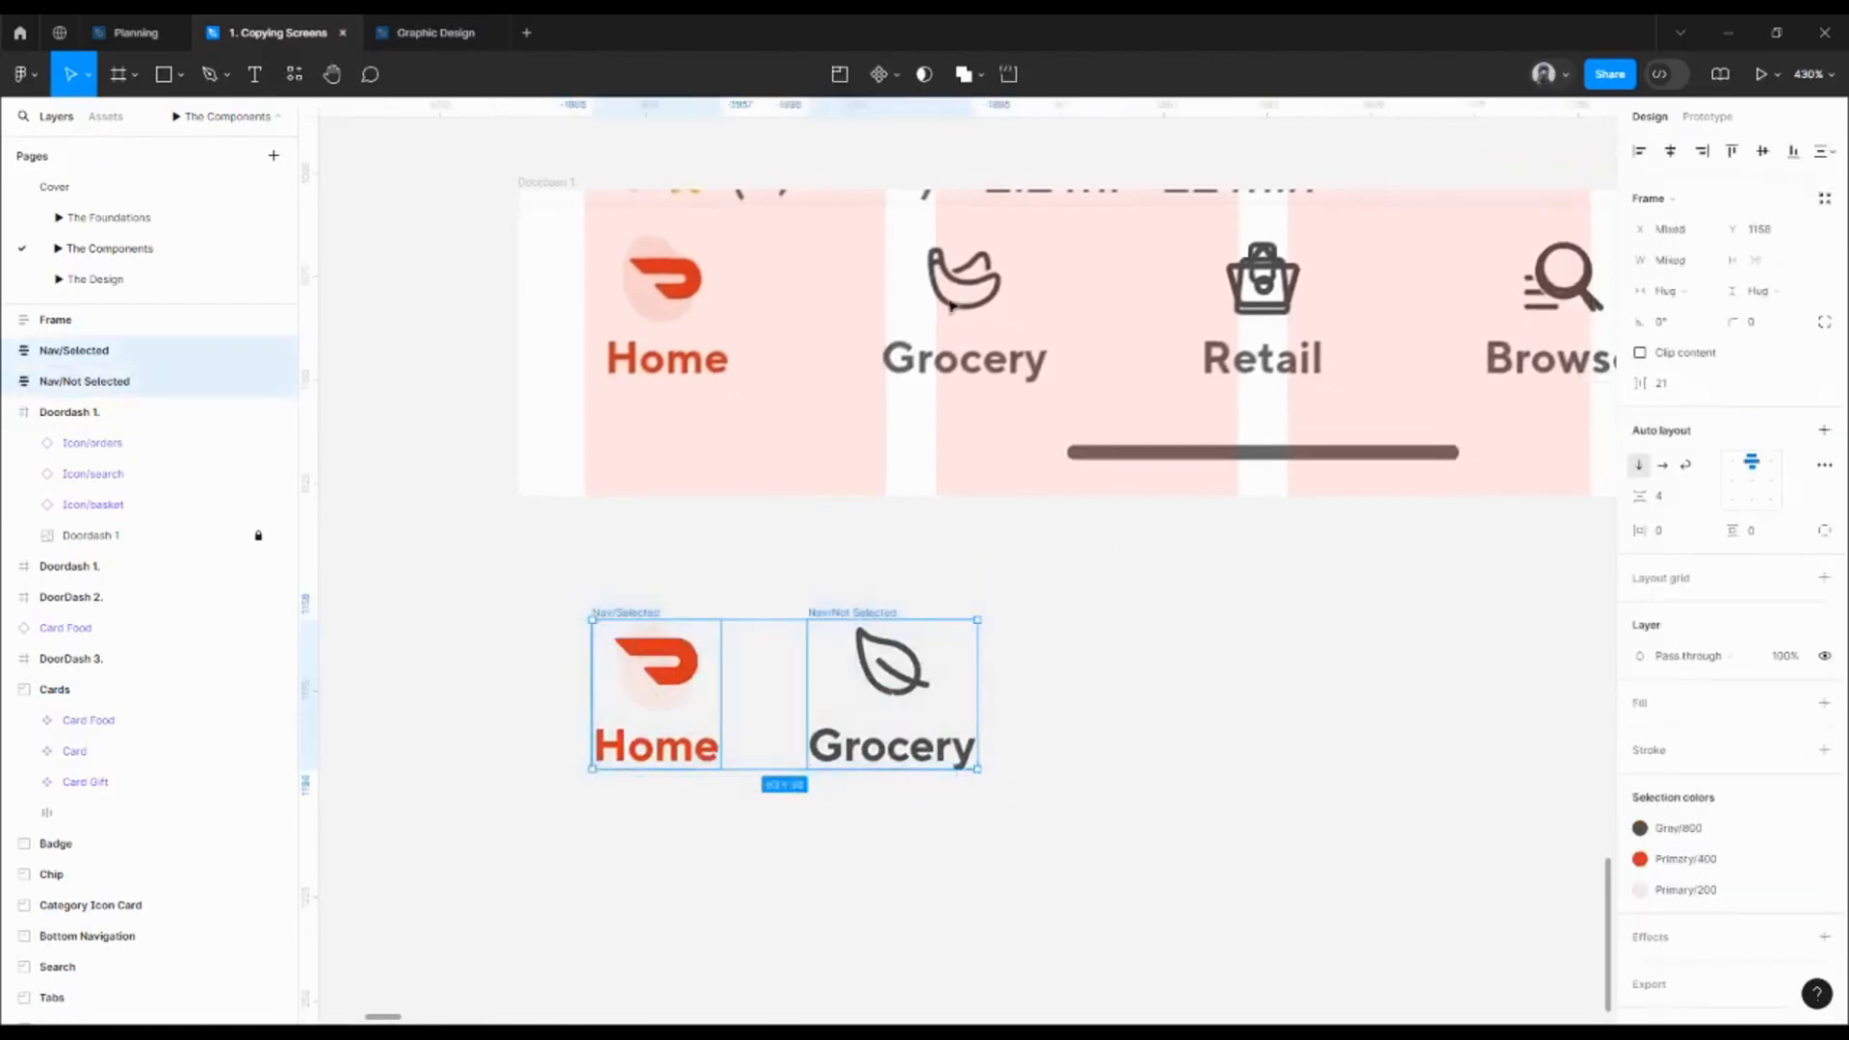
left_click(880, 74)
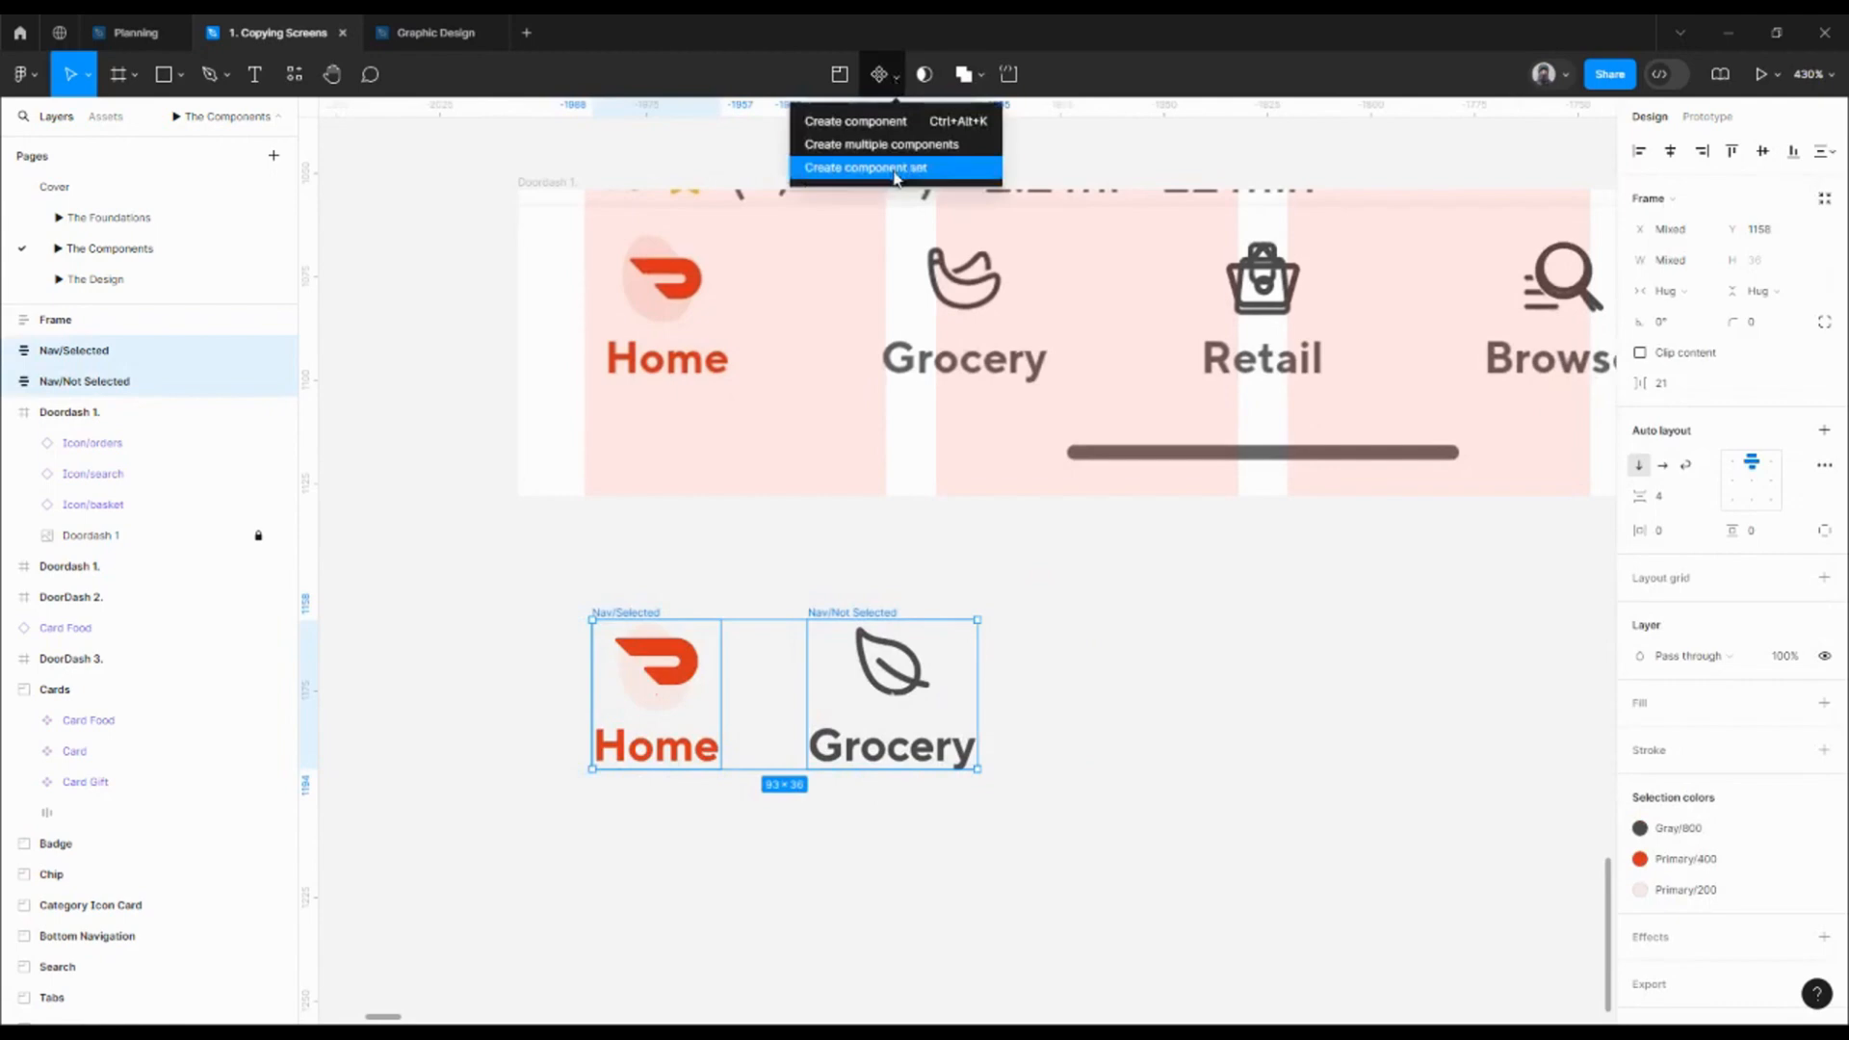
left_click(895, 168)
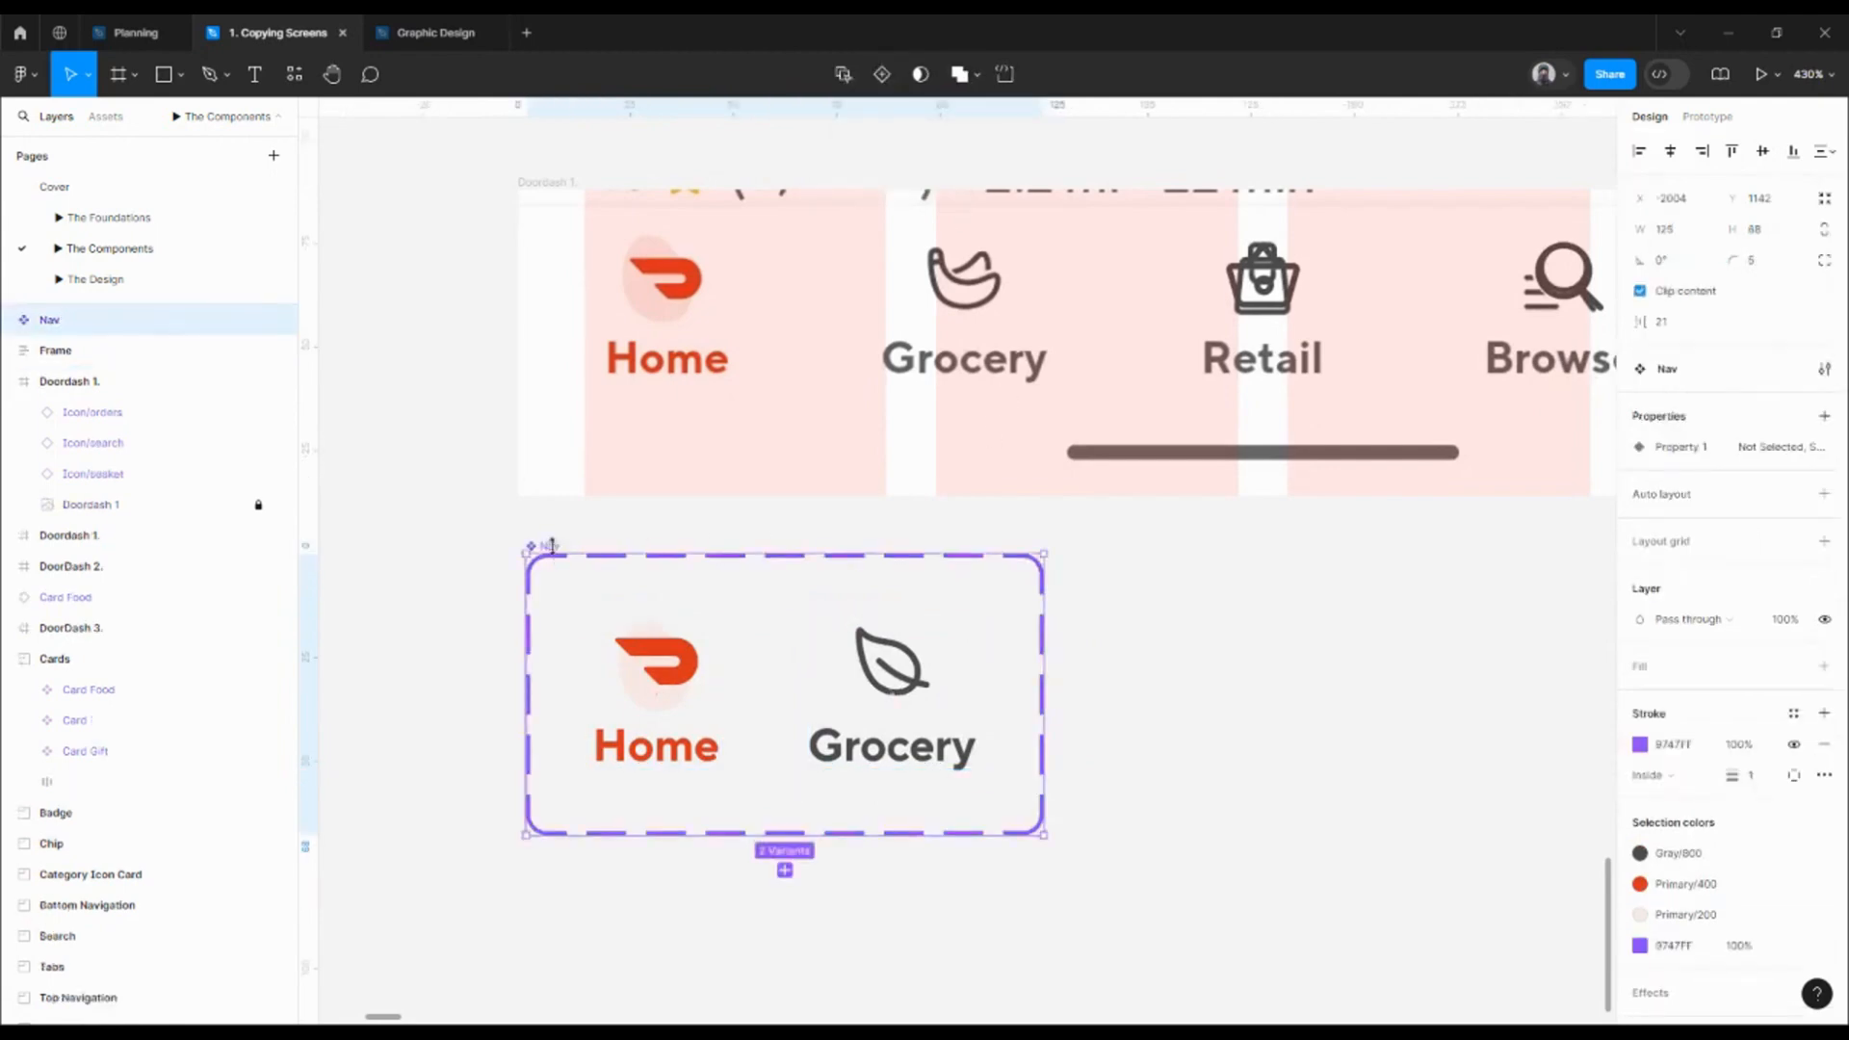
Rename the Nav component set's variant property to State.
scroll(578, 531, "down", 3)
scroll(611, 516, "down", 3)
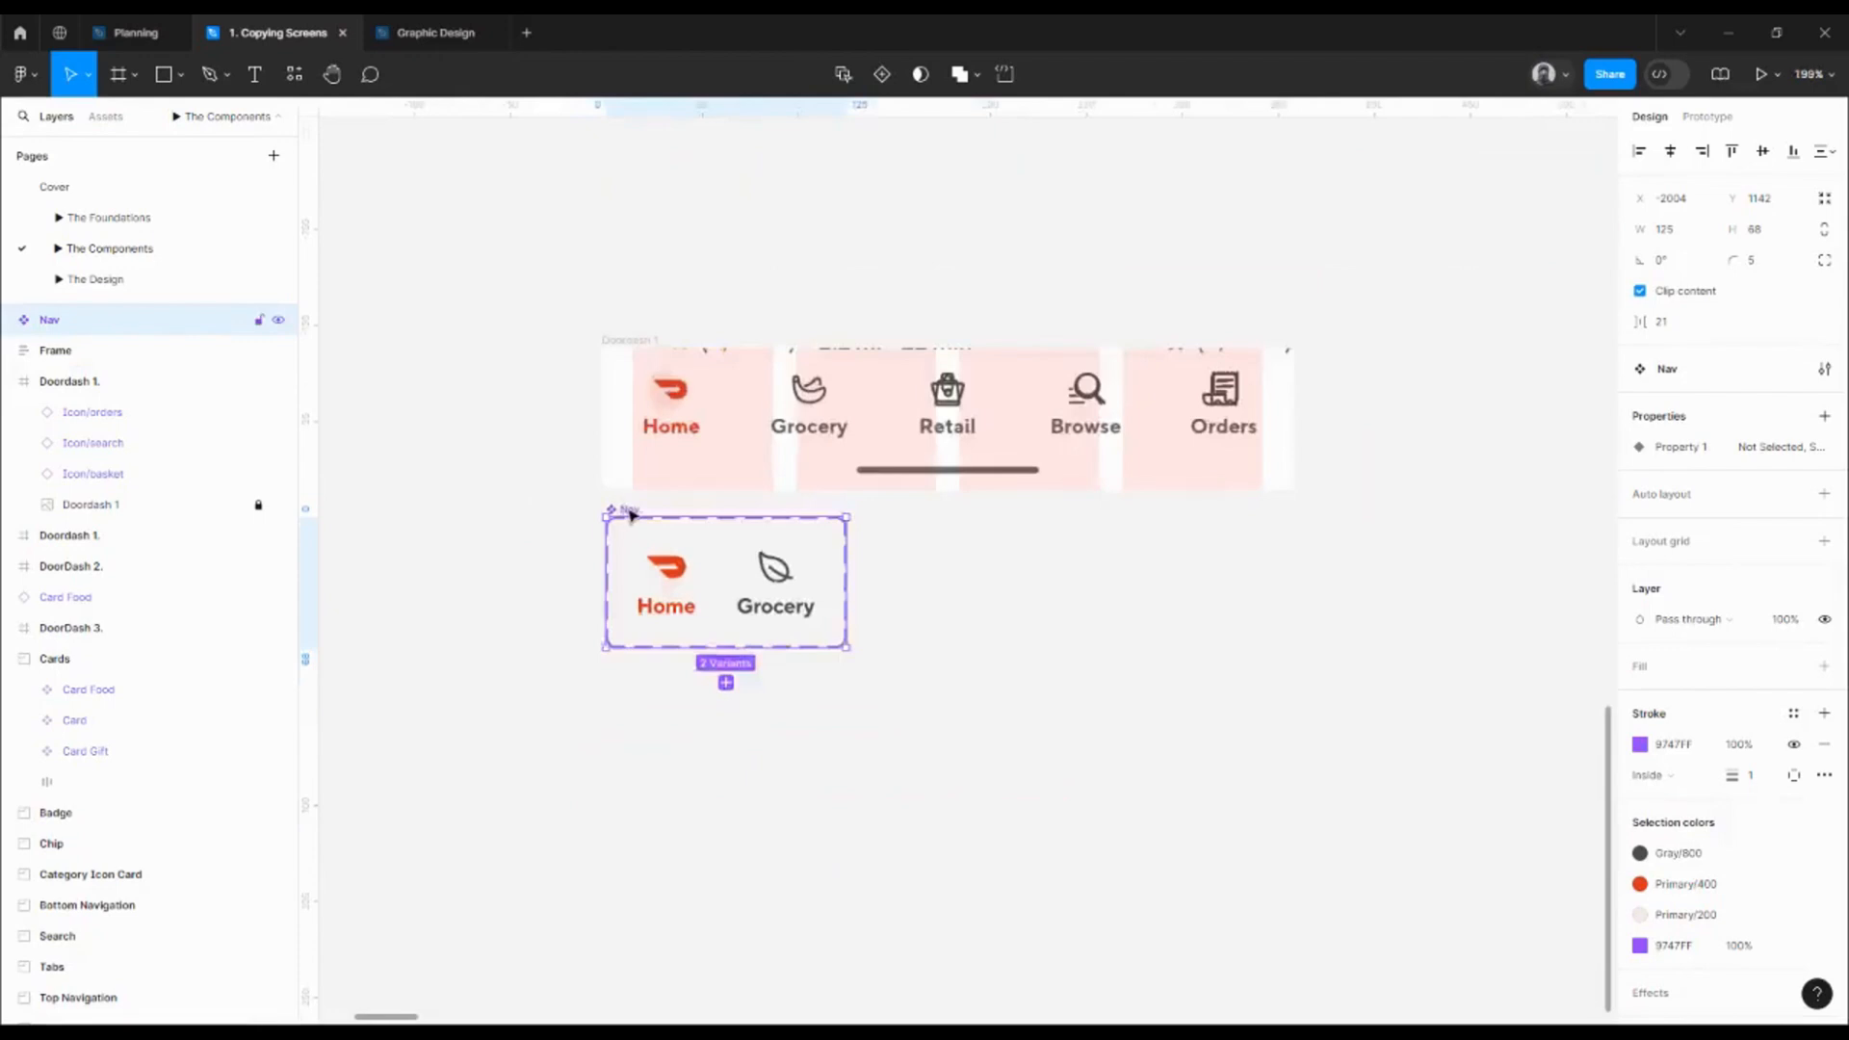
double_click(1685, 448)
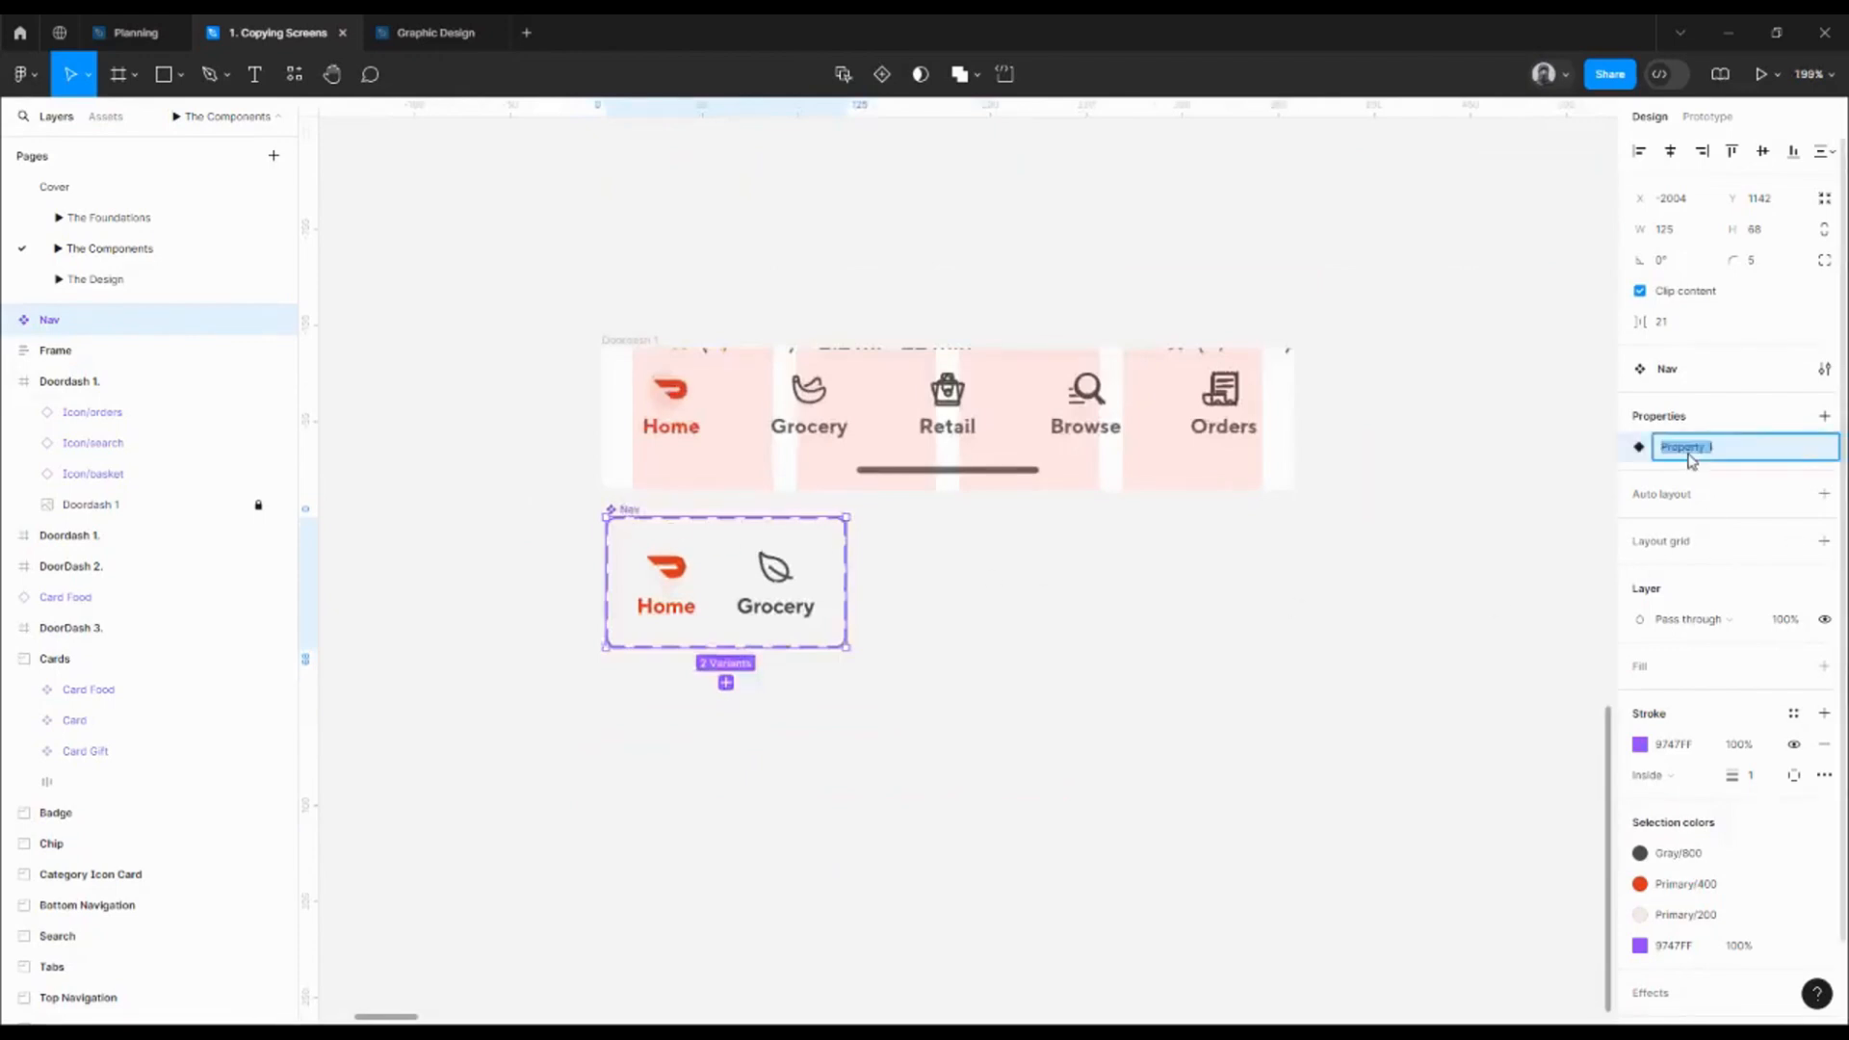
type("T")
type("tate")
key("Return")
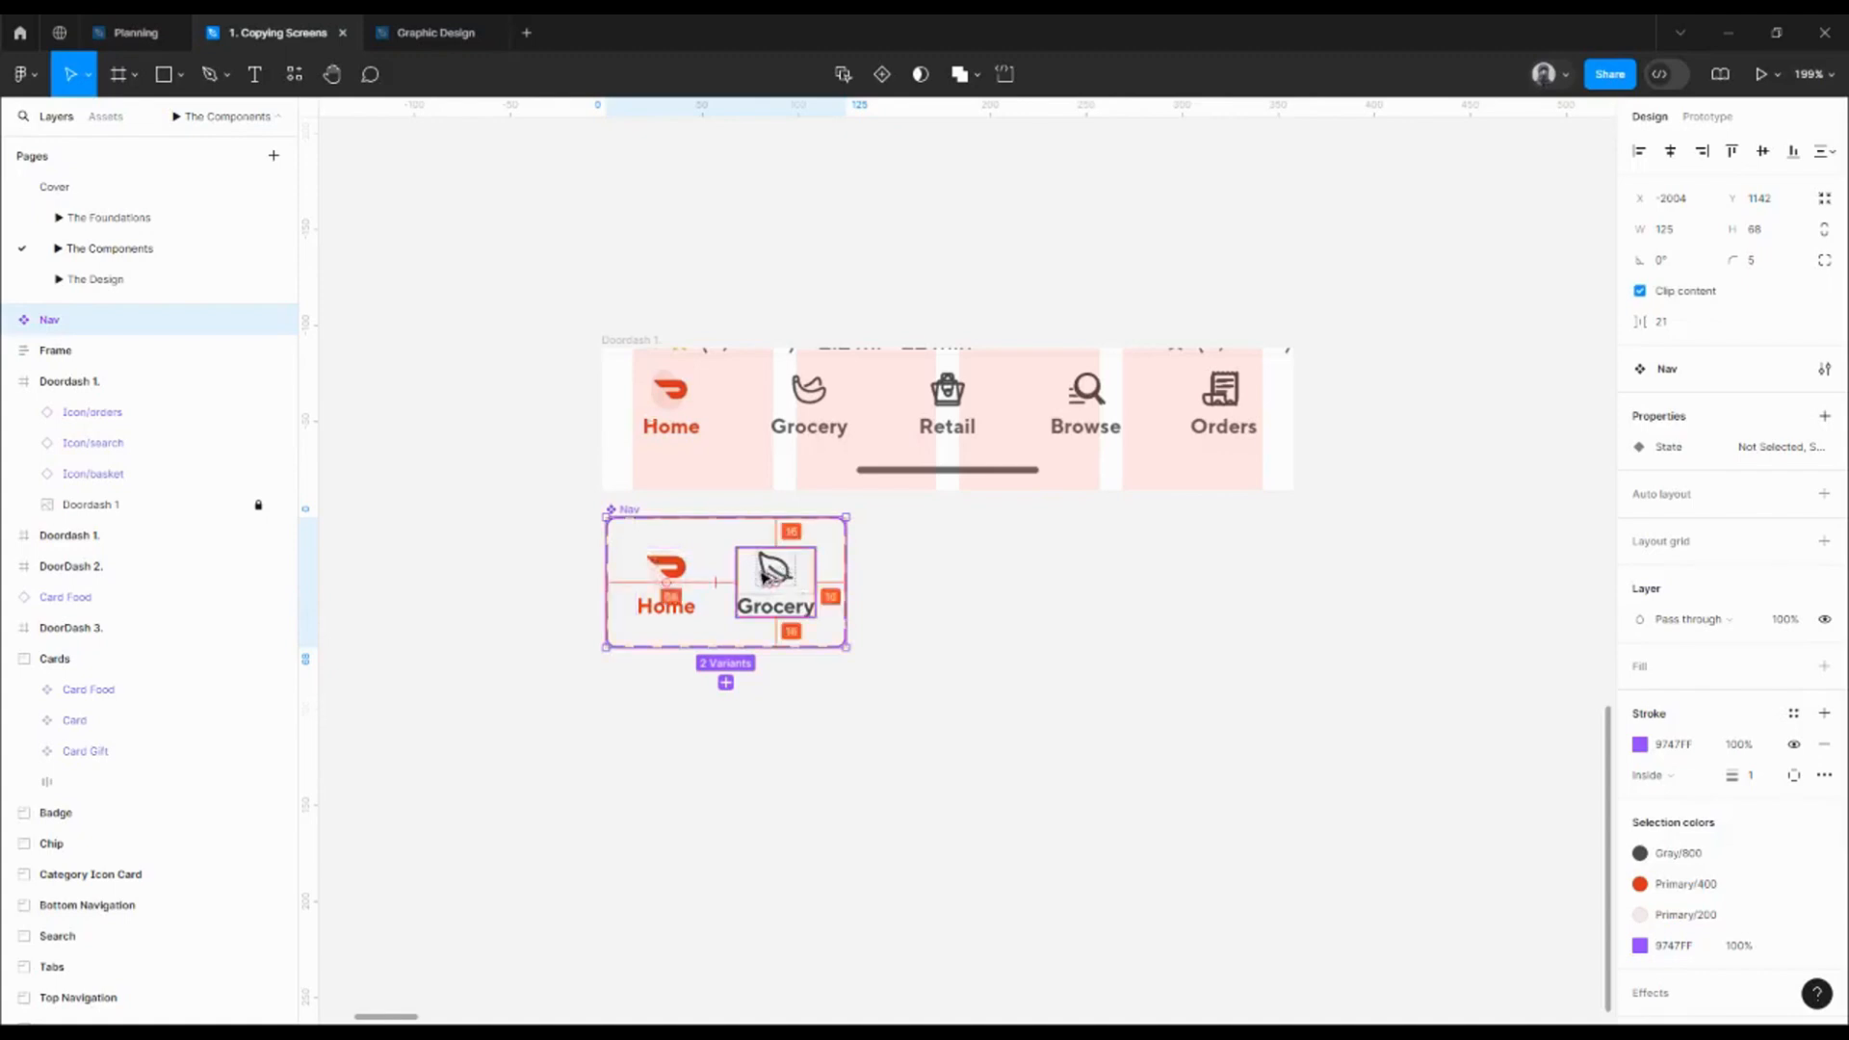
Place an instance of the Home variant on the empty canvas below the Nav component set.
left_click(691, 576)
left_click_drag(970, 733, 1002, 654)
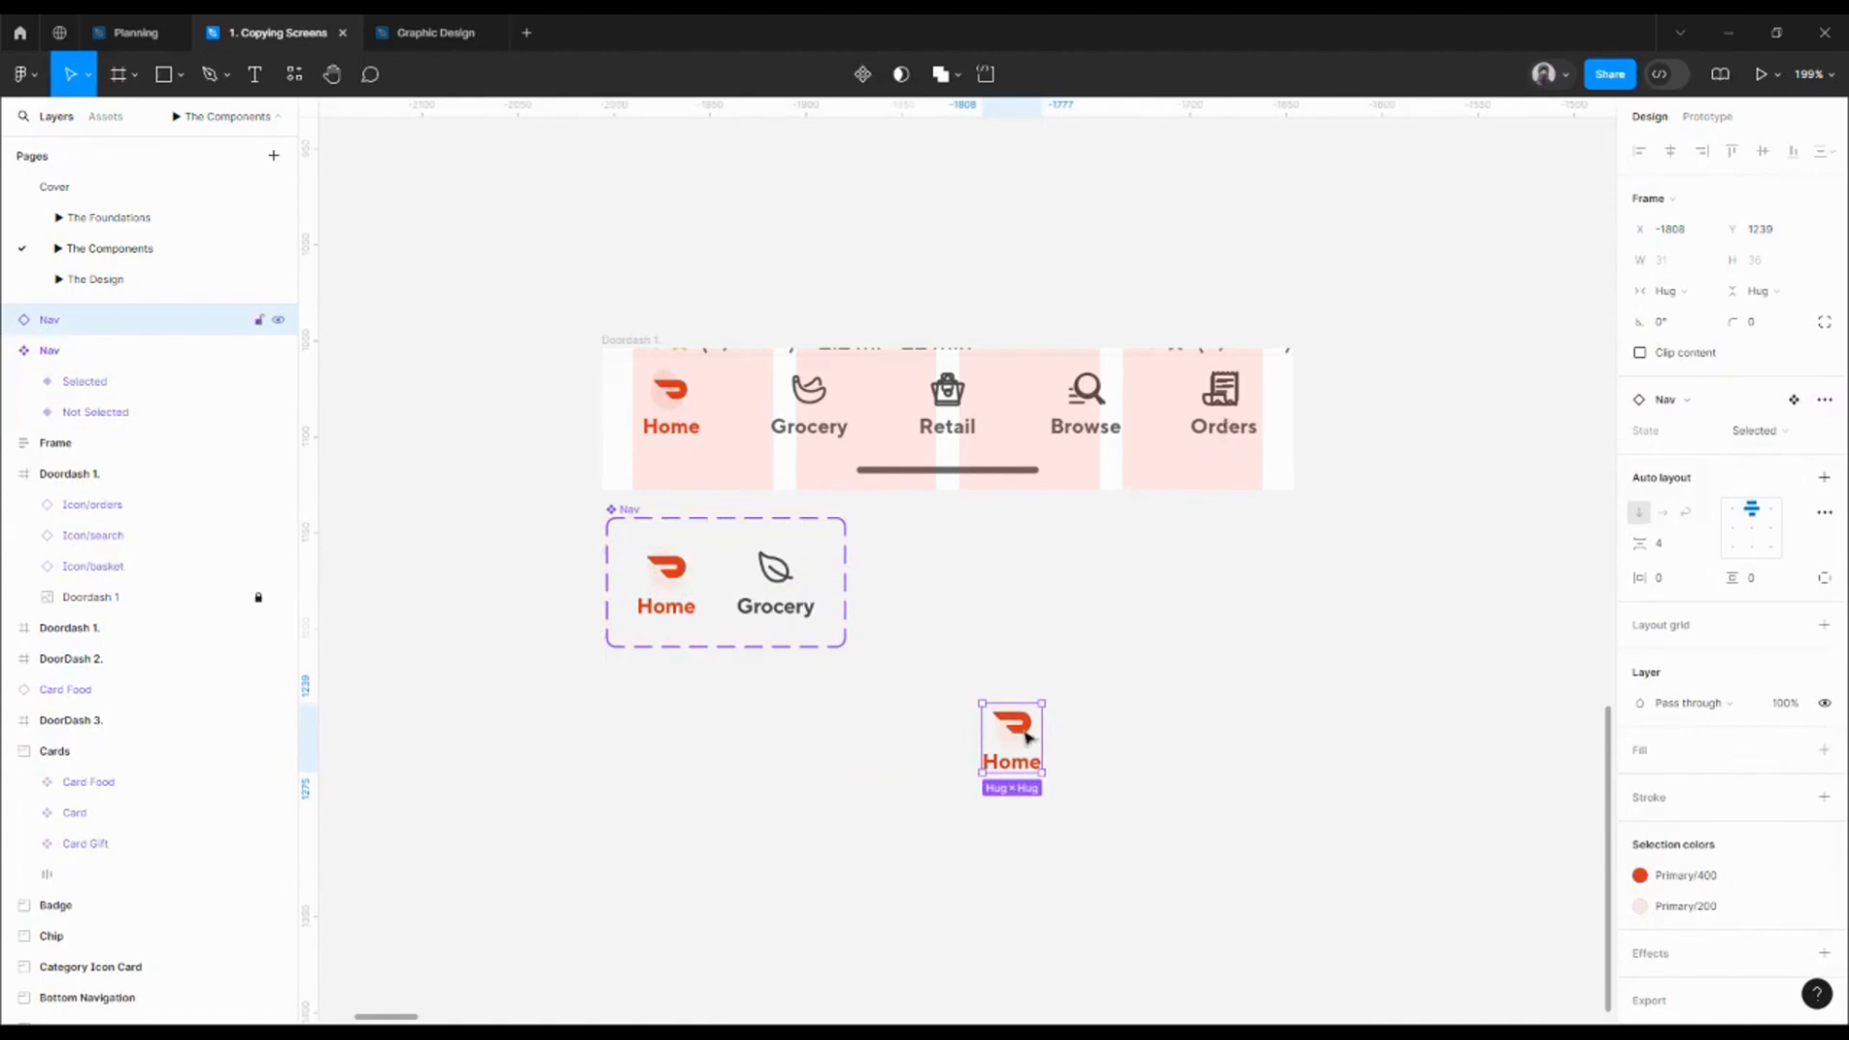
left_click(647, 349)
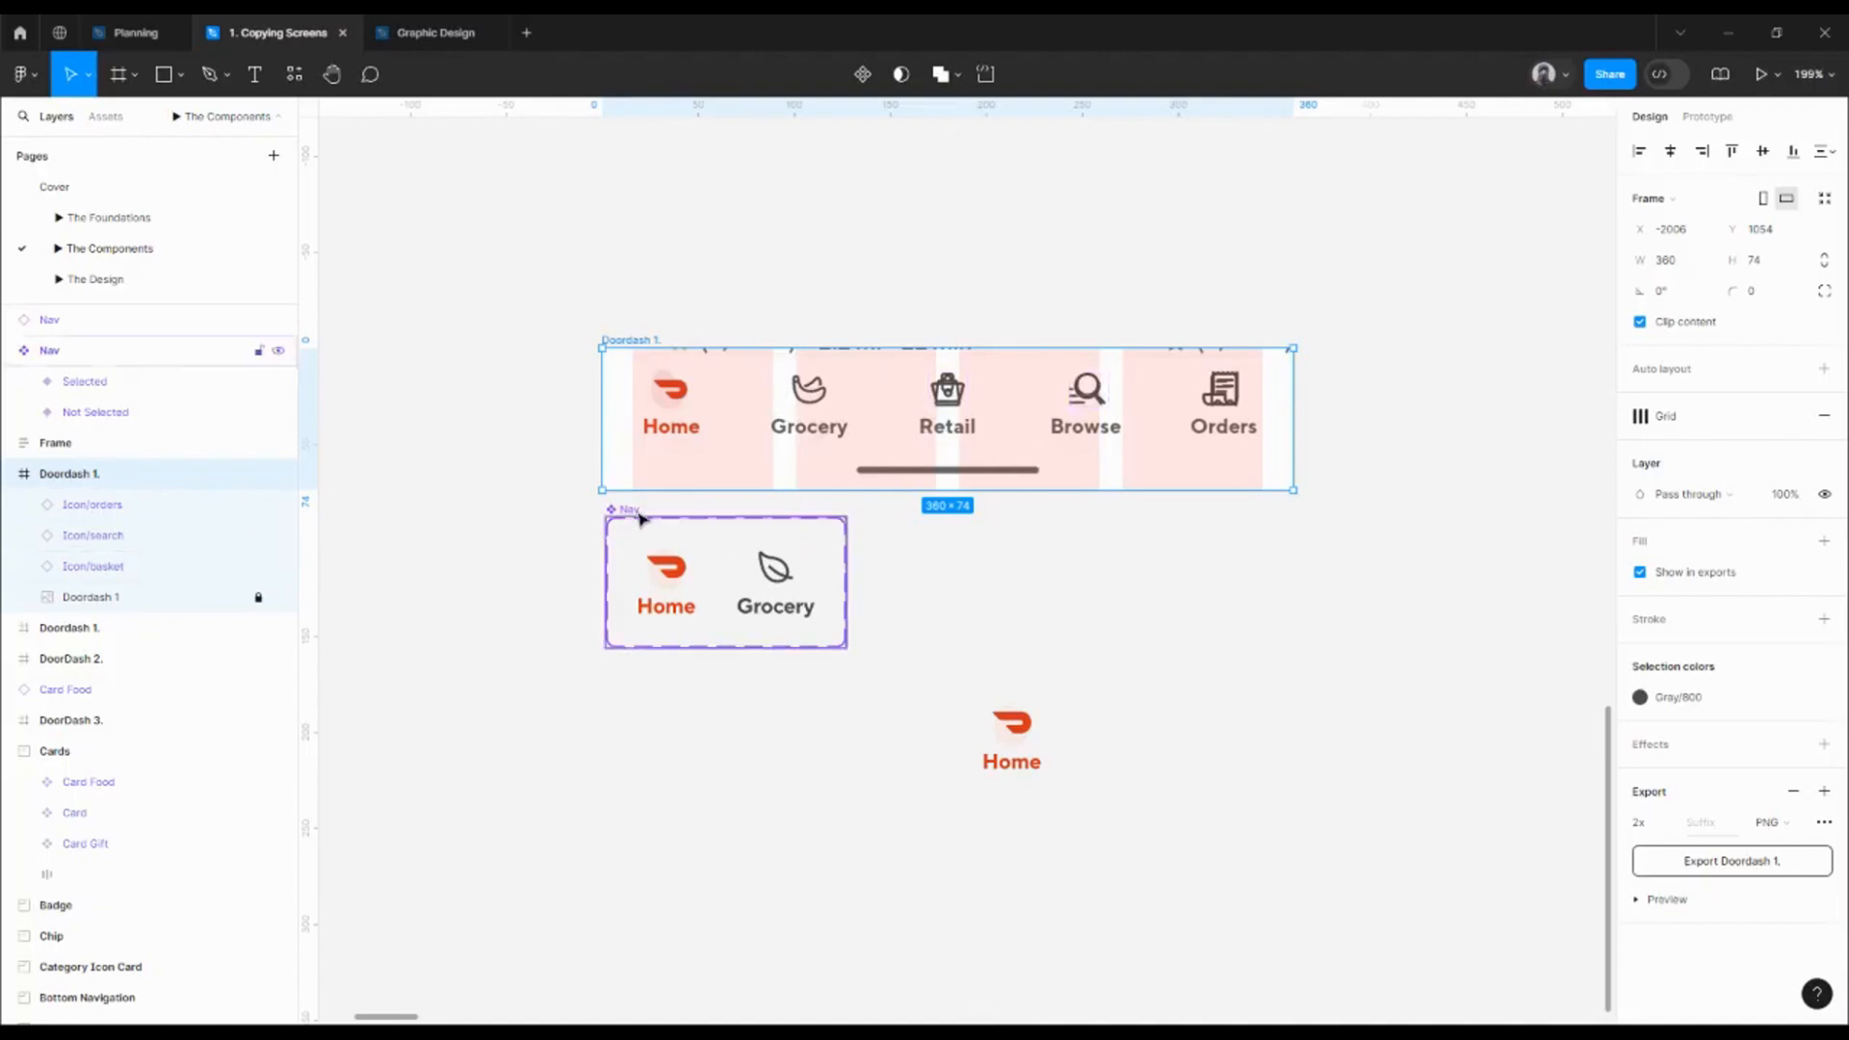
left_click(1026, 757)
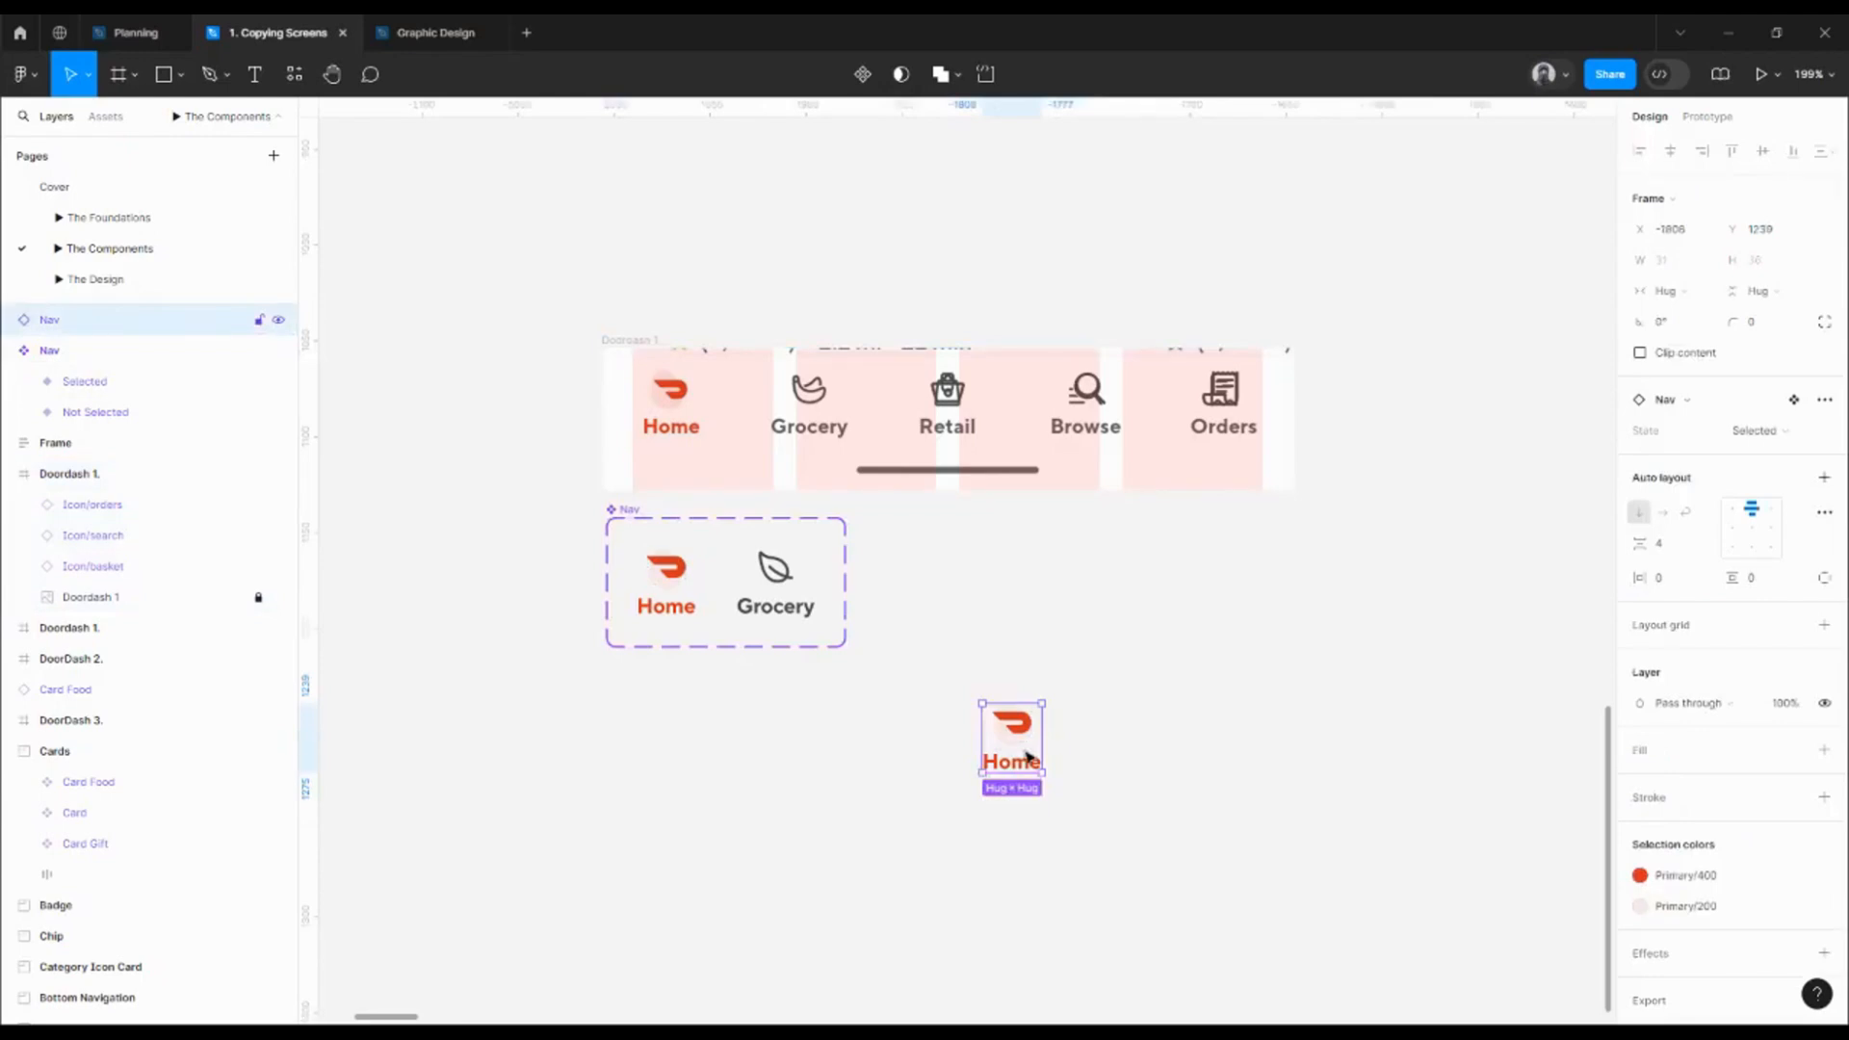
Set the auto layout alignment of both Nav variants, Home and Grocery, to center.
left_click(637, 583)
scroll(667, 591, "up", 4)
left_click_drag(1103, 495, 1035, 582)
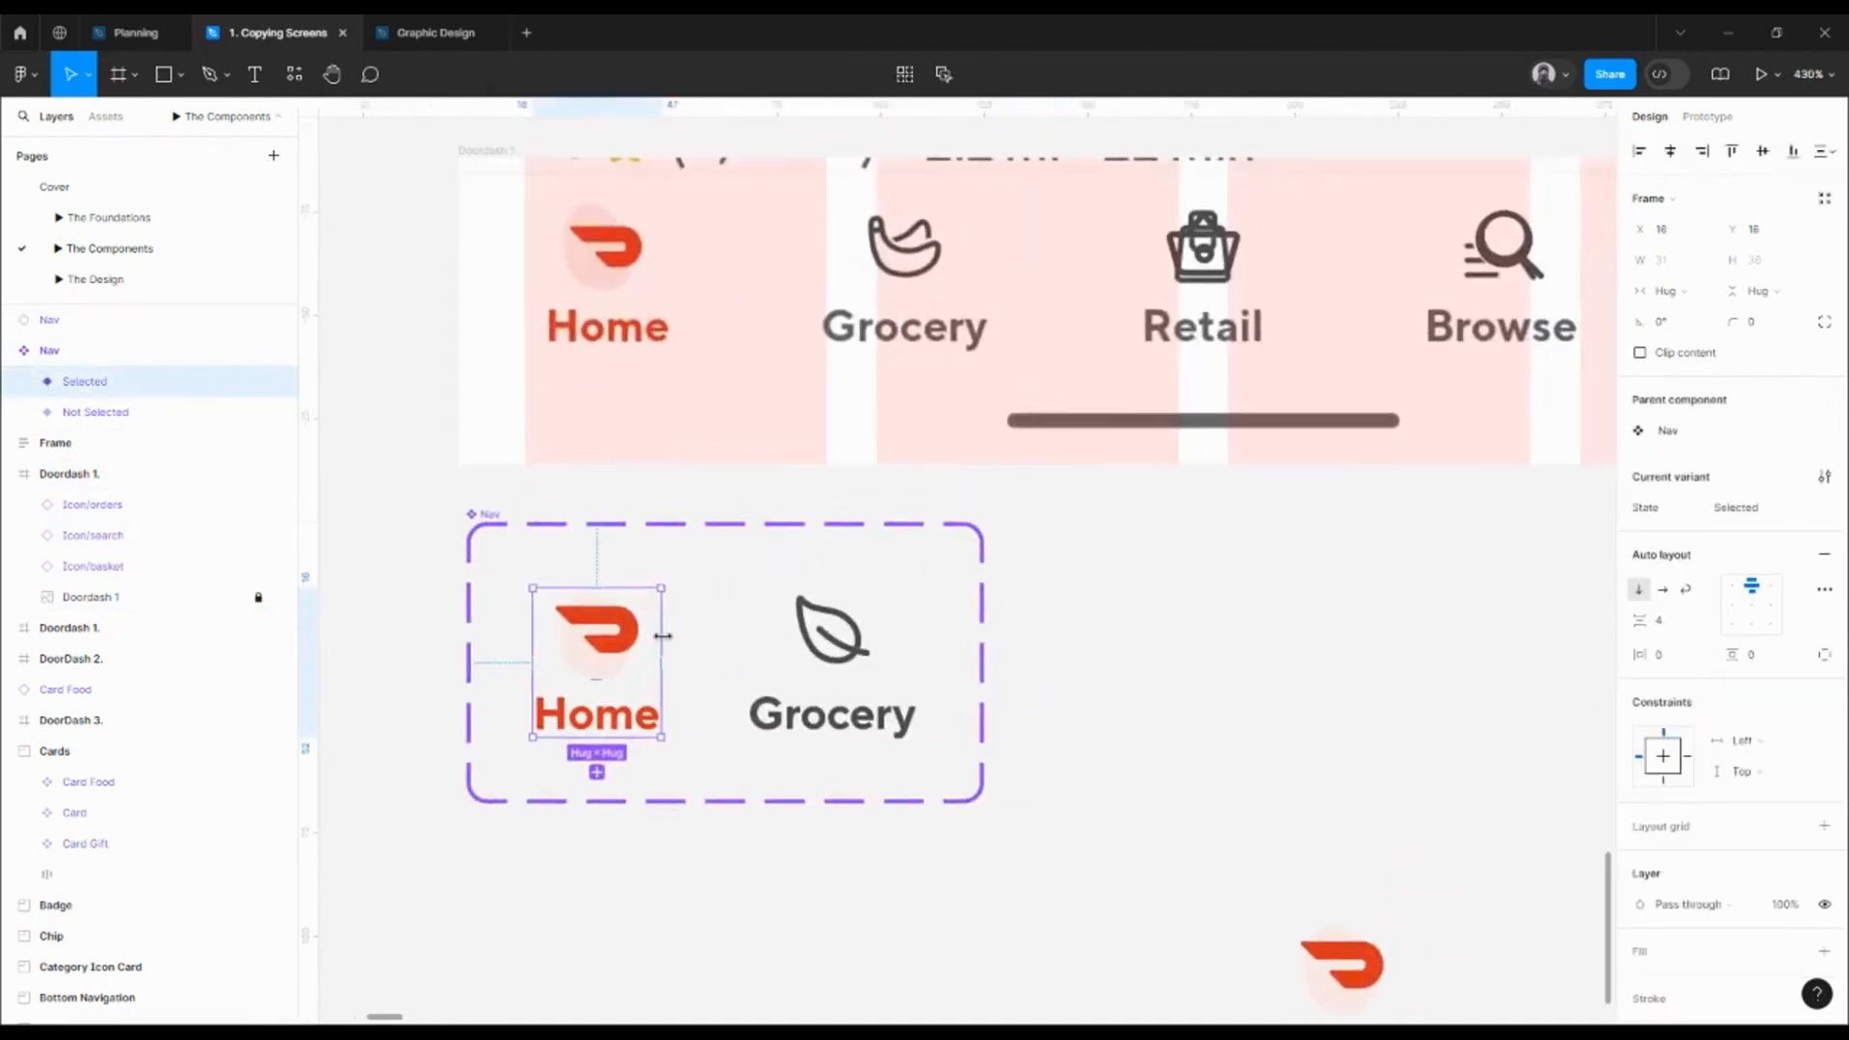
left_click_drag(909, 623, 1000, 569)
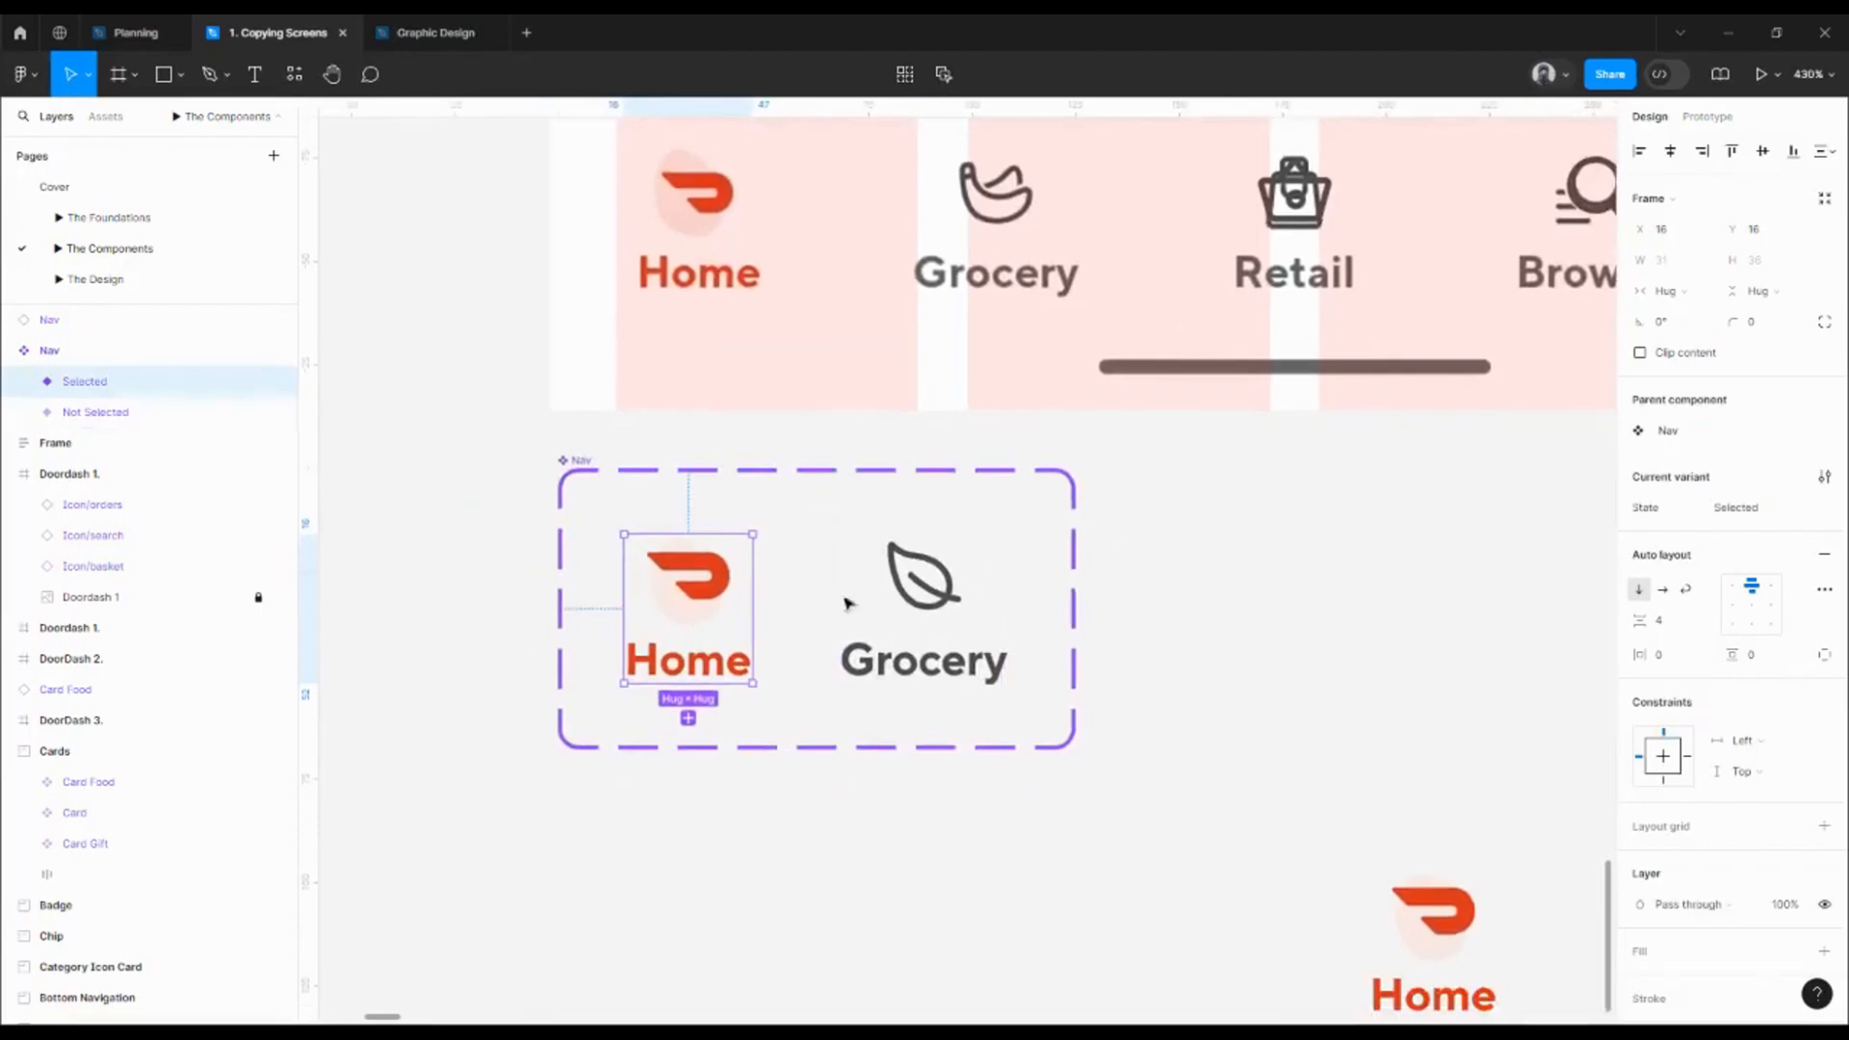
left_click(905, 597)
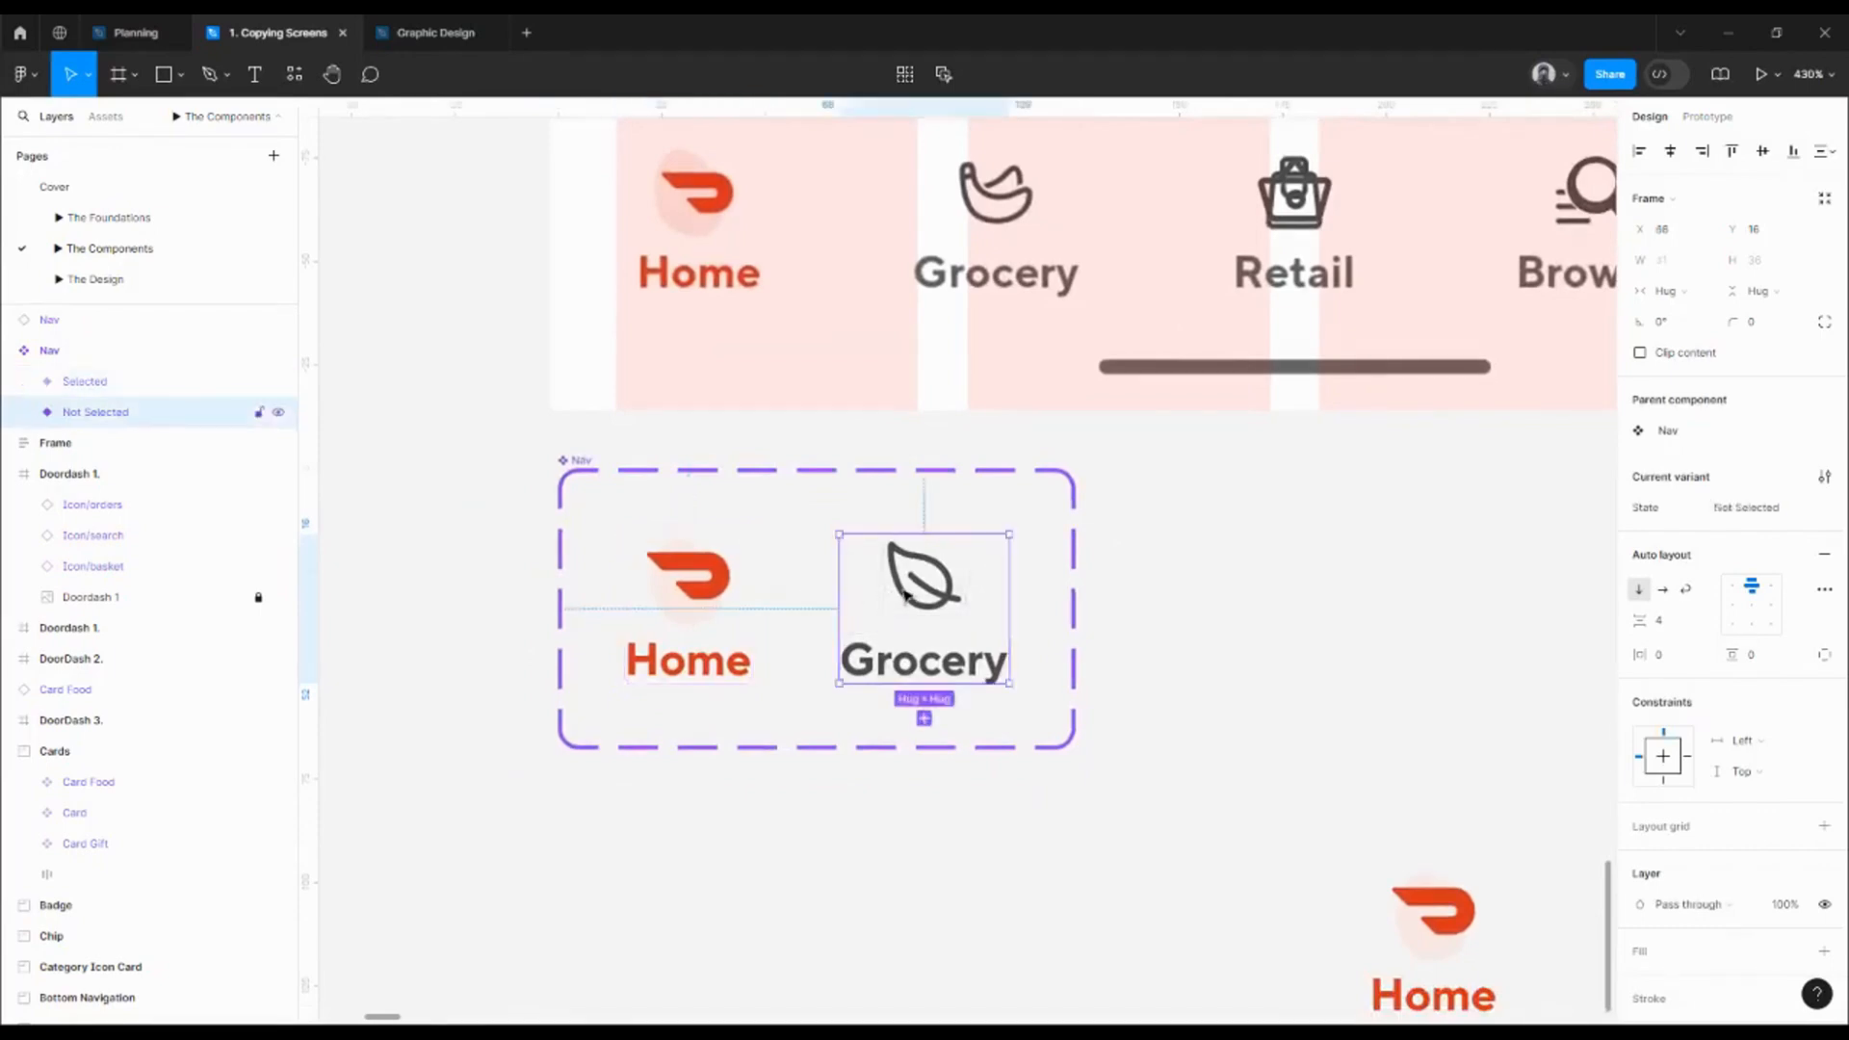
left_click(693, 607)
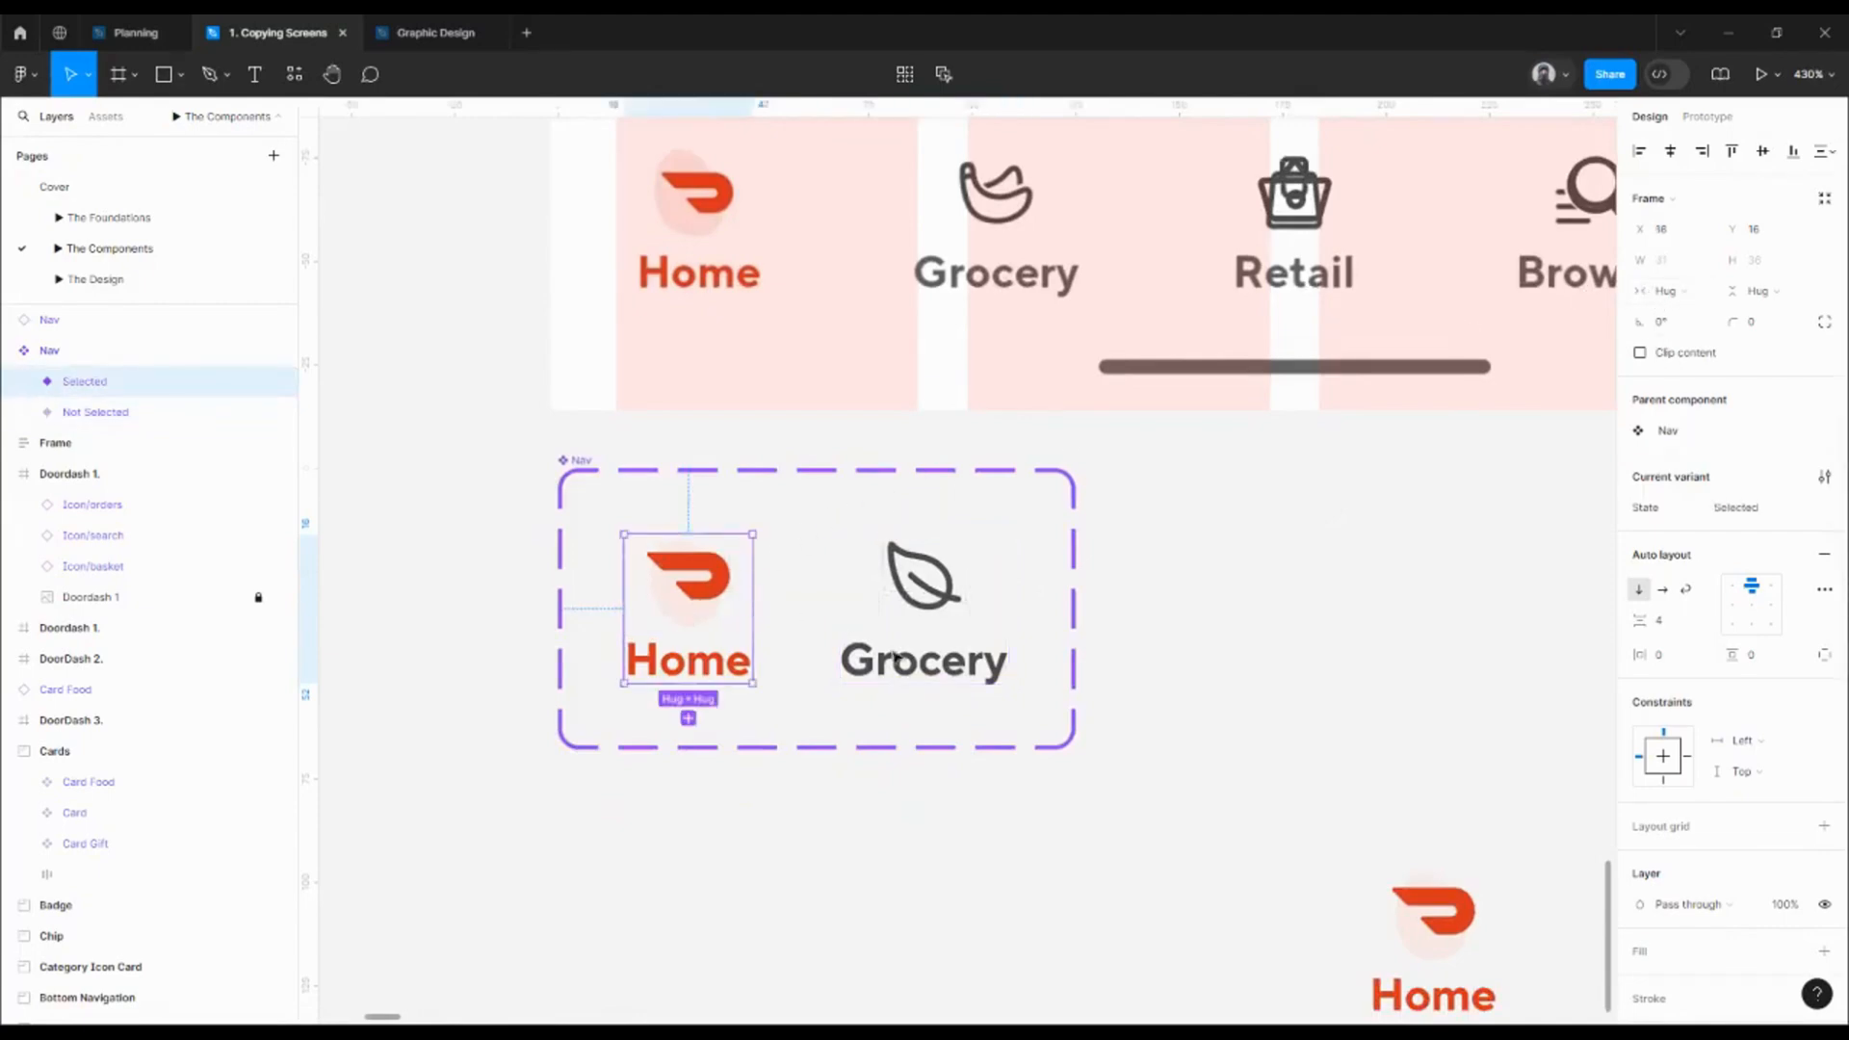
left_click(894, 658, "shift")
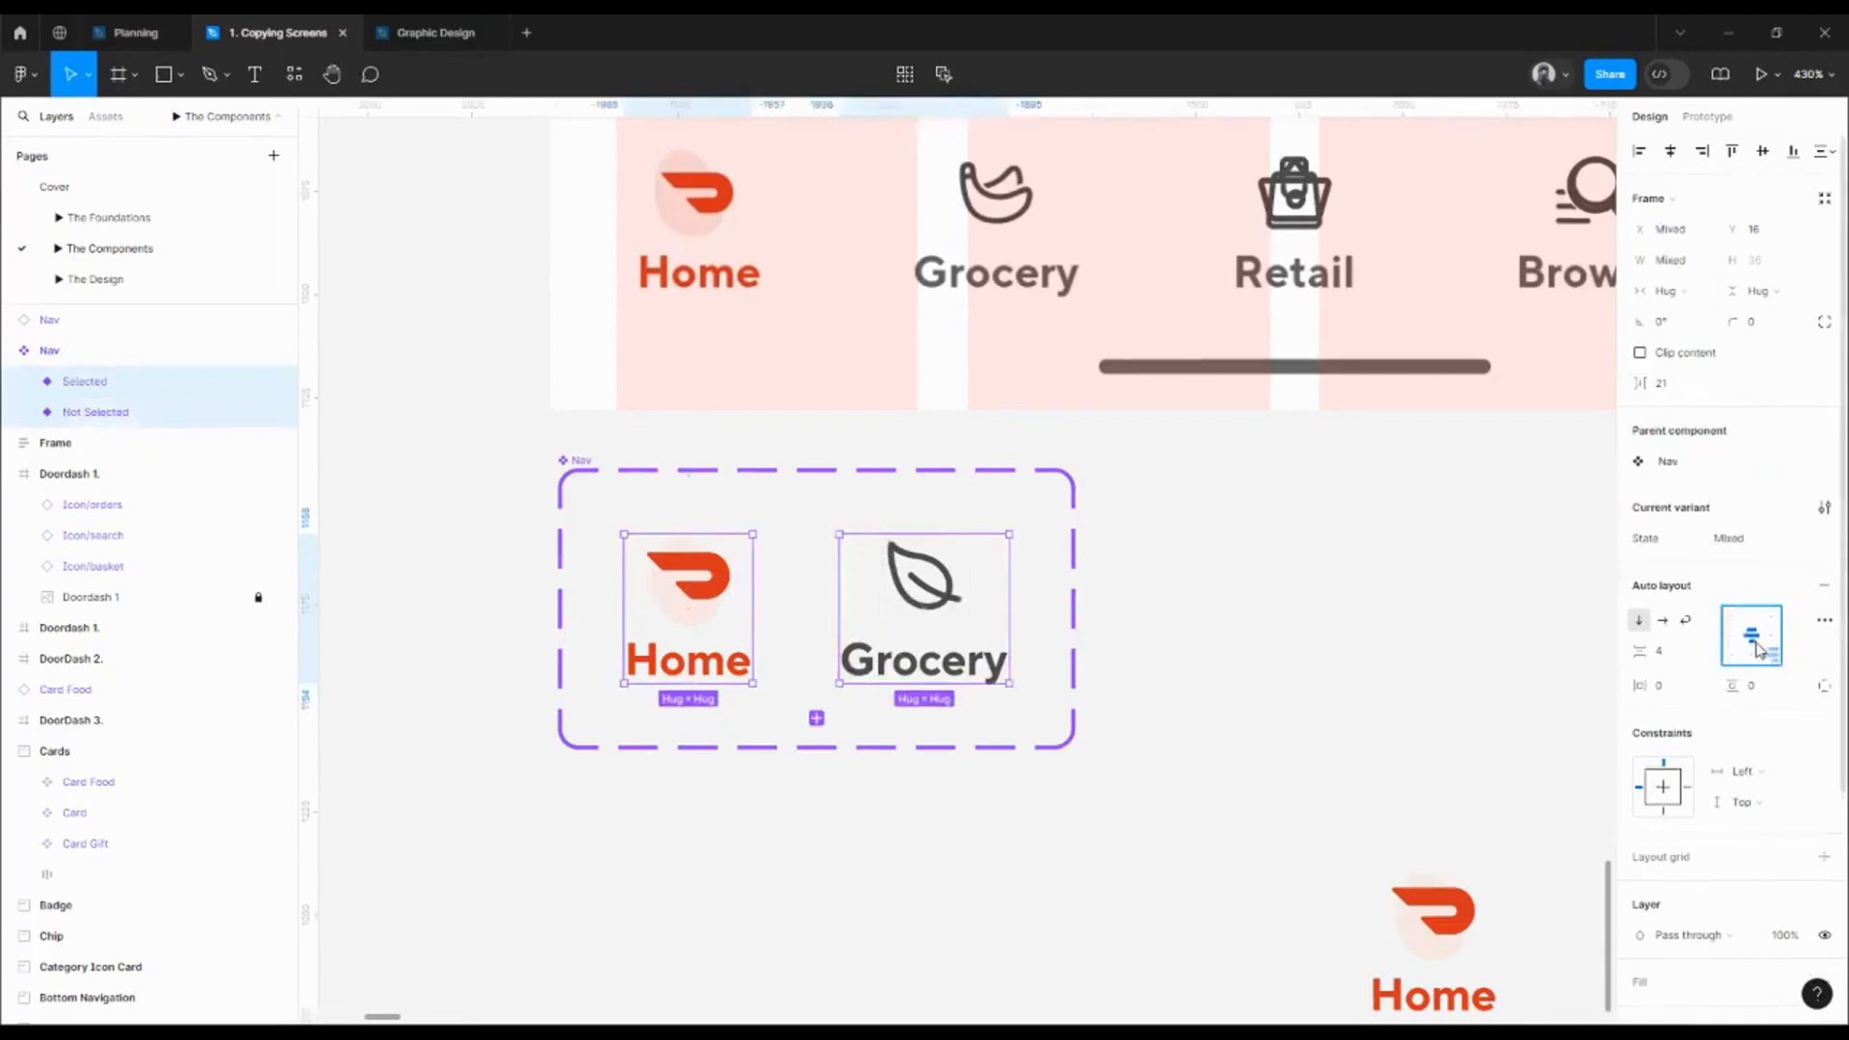
left_click(1117, 583)
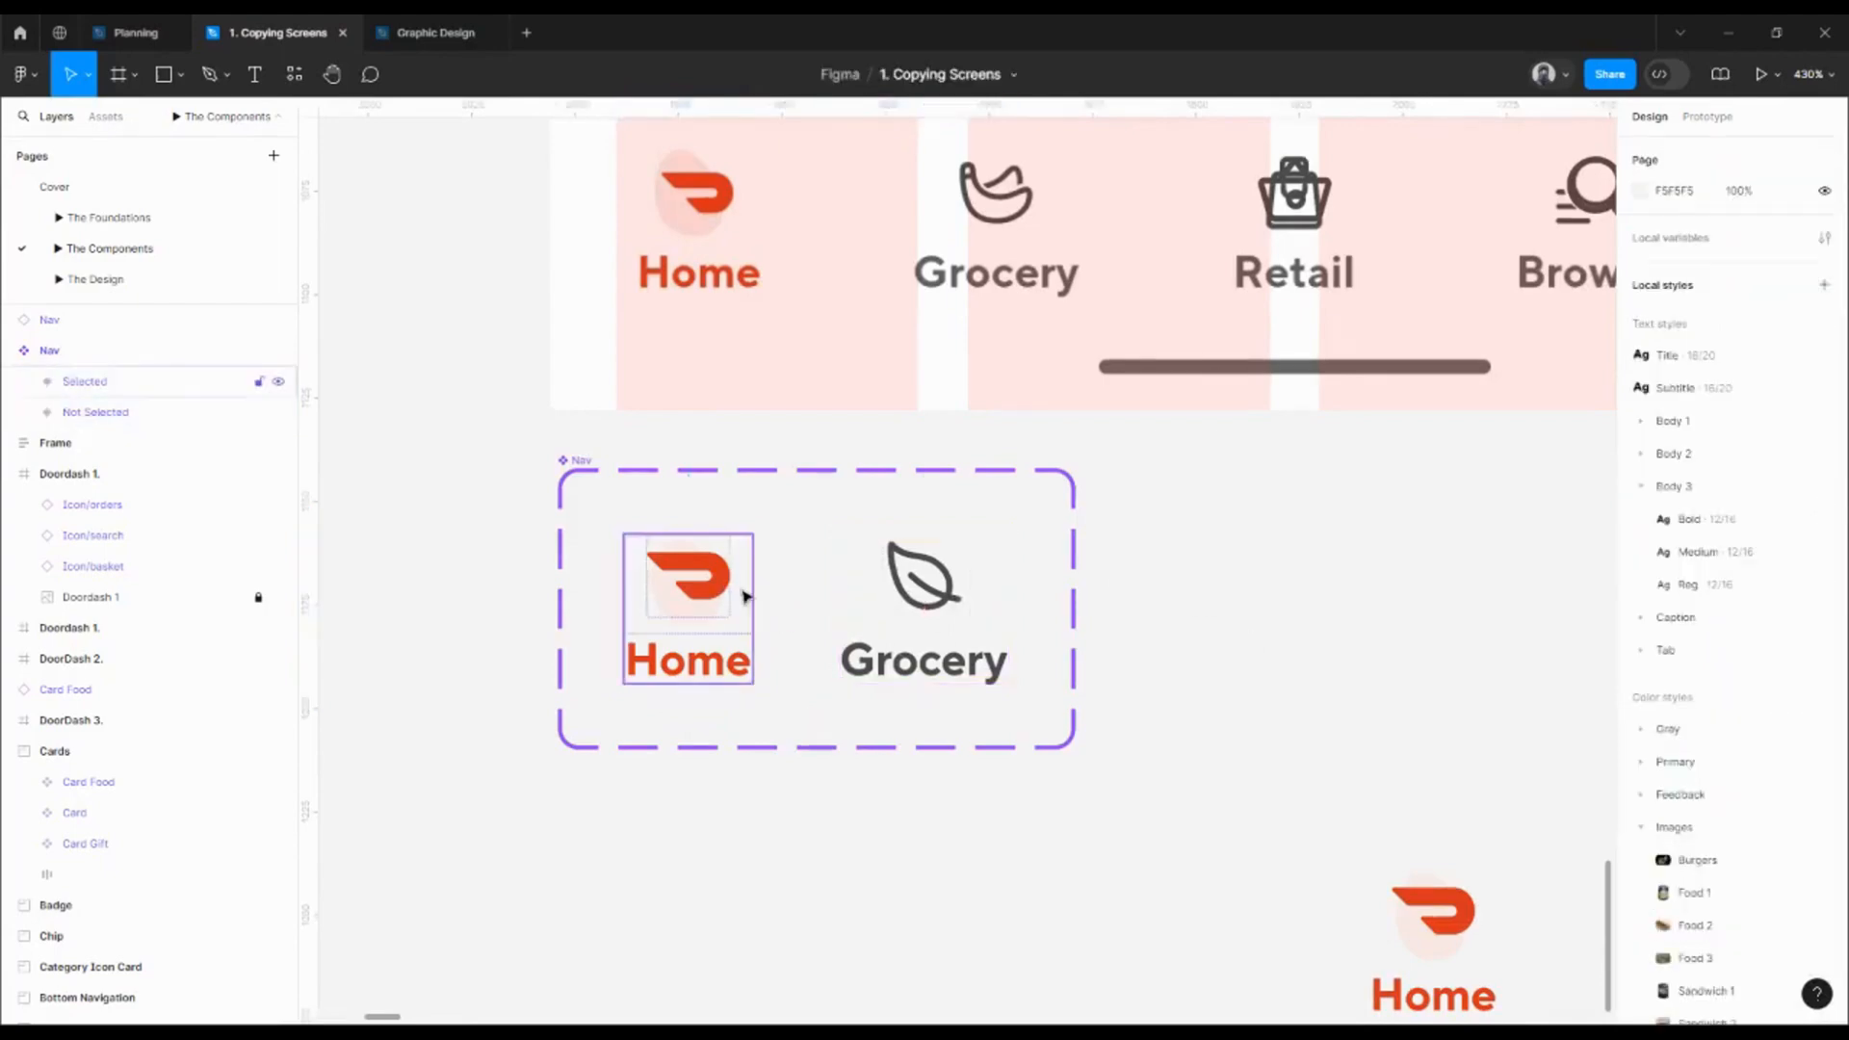
Set the Home and Grocery variants to a fixed width of 48 each.
left_click(754, 591)
left_click_drag(763, 591, 789, 594)
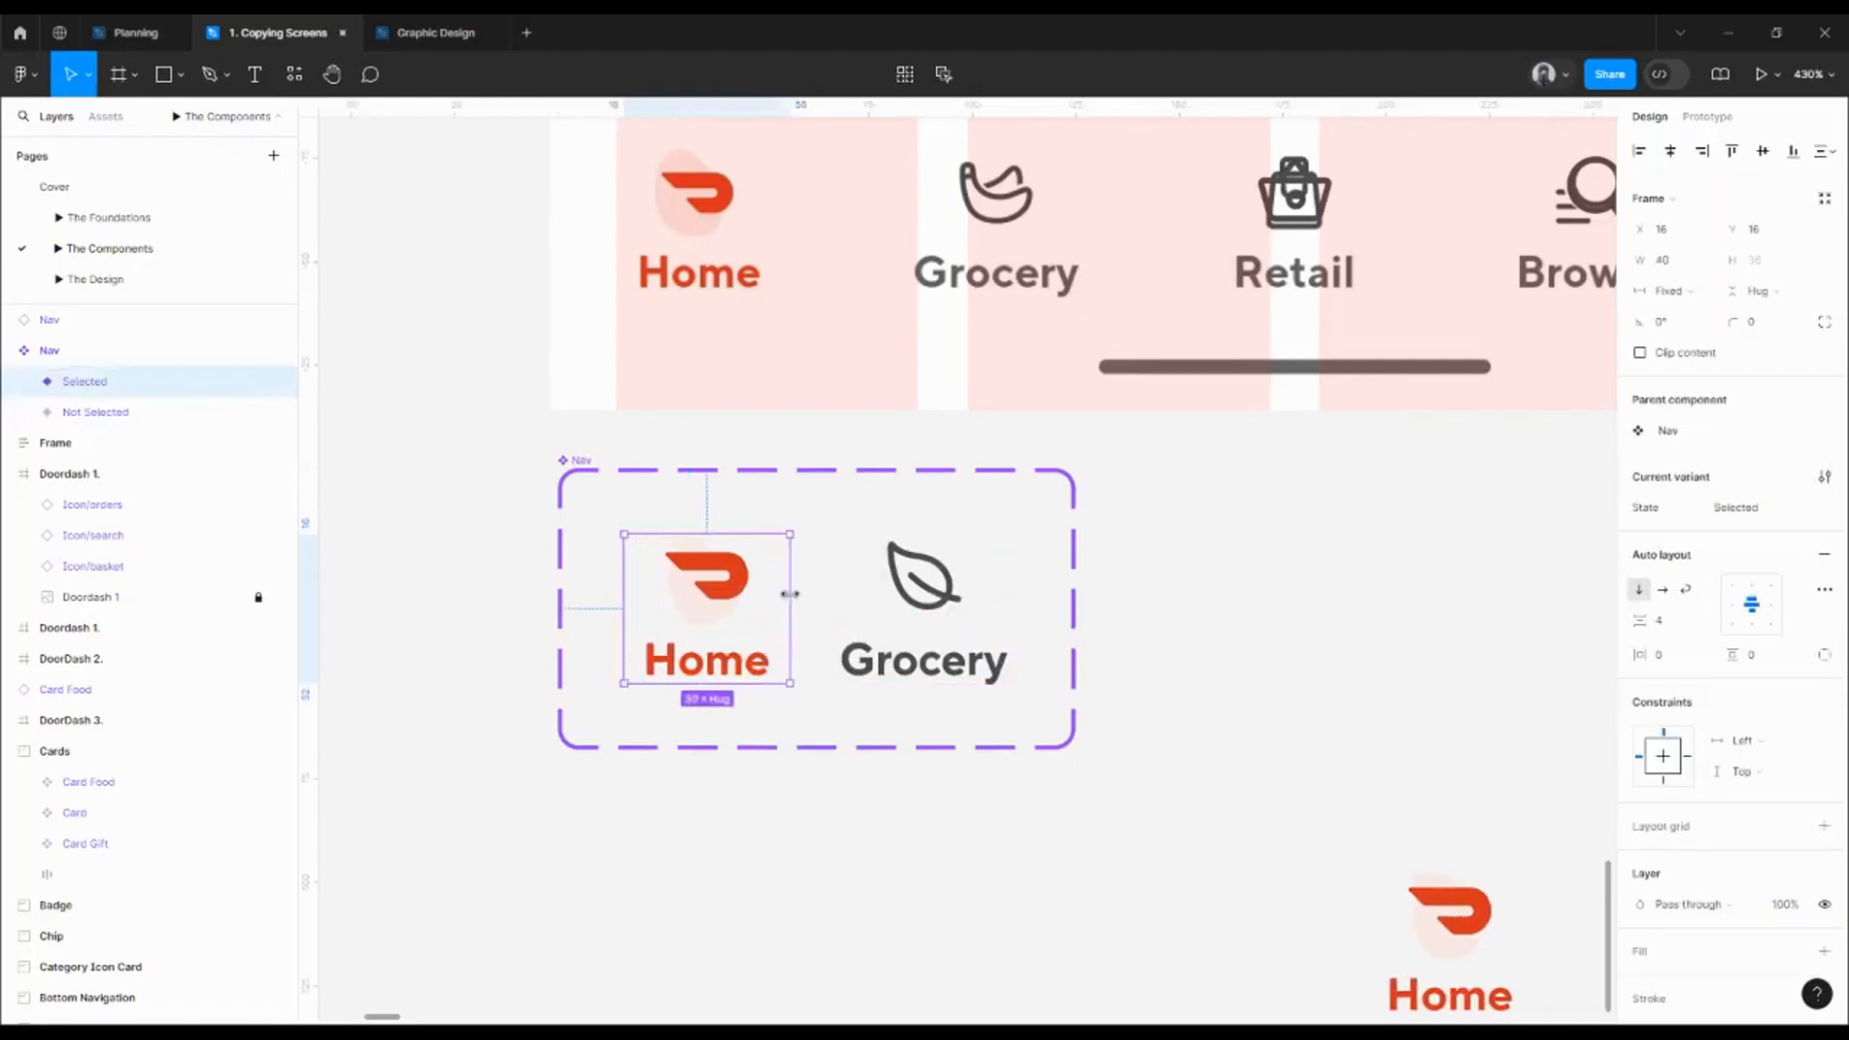
left_click(1654, 262)
type("48")
key("Return")
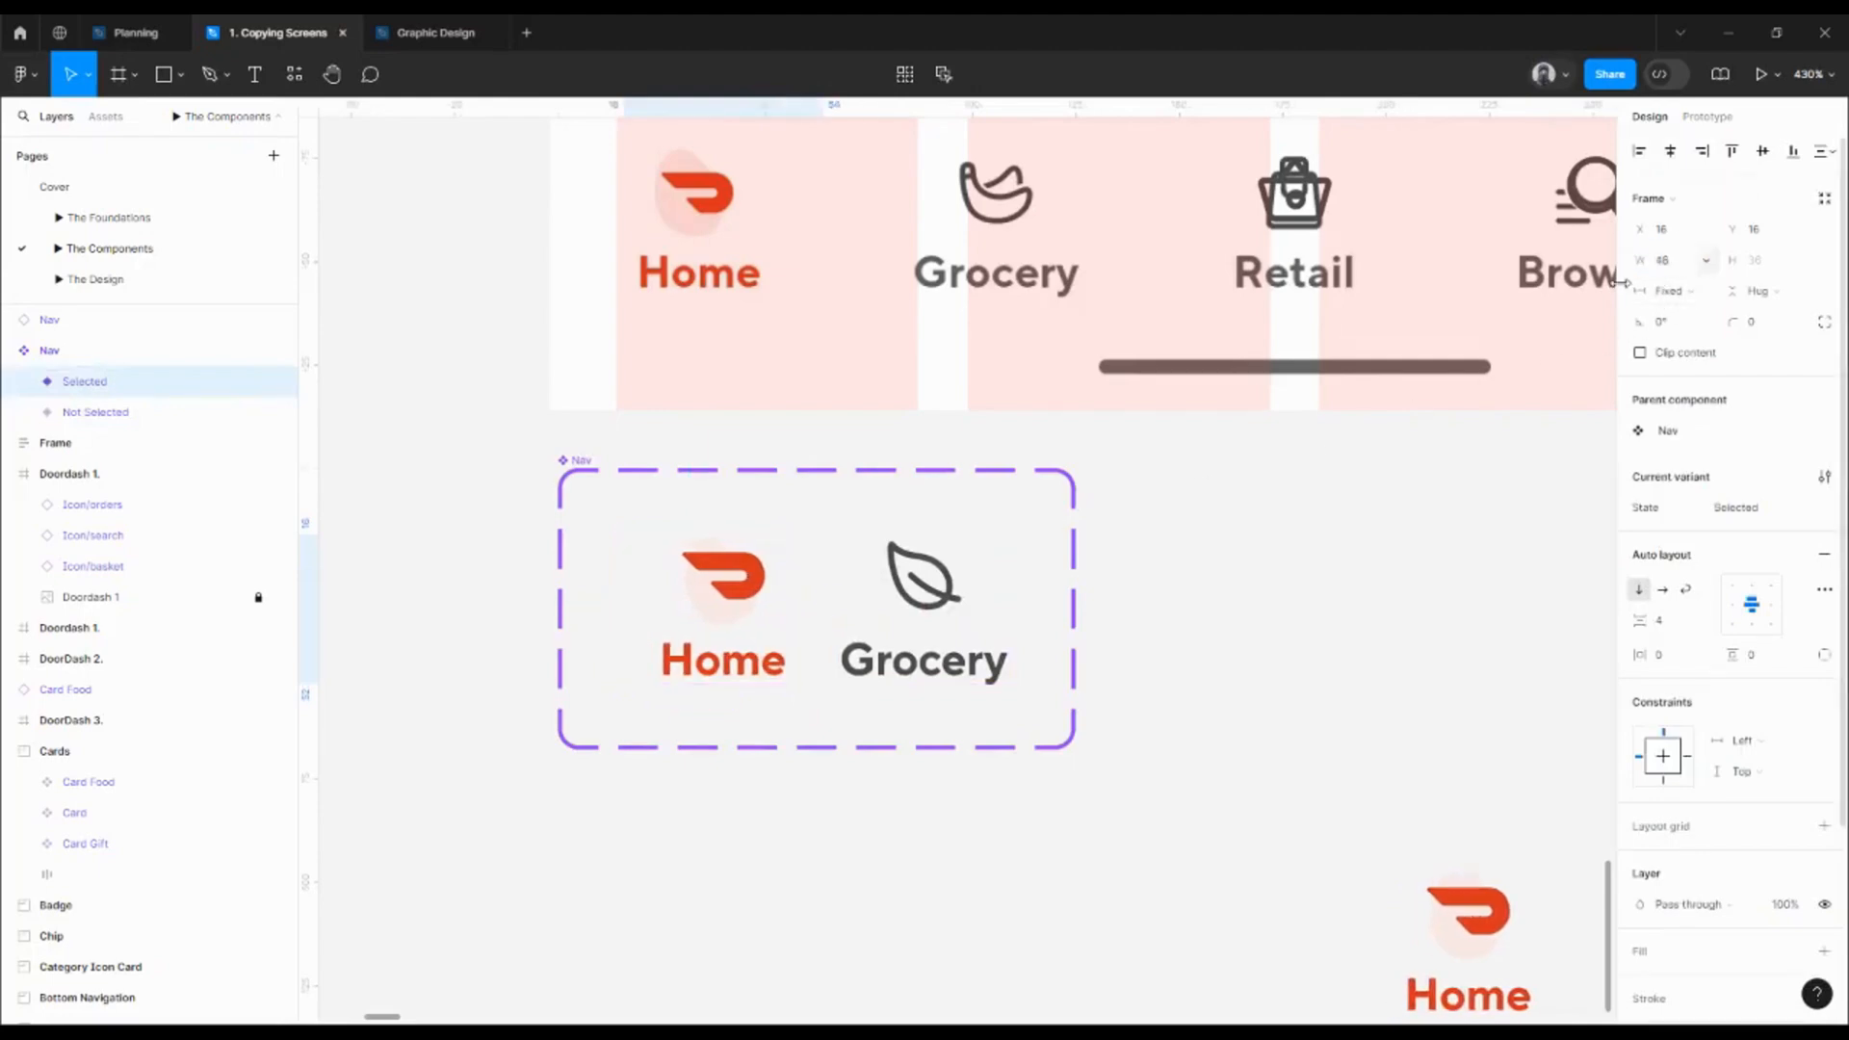
left_click(920, 606)
left_click(1673, 267)
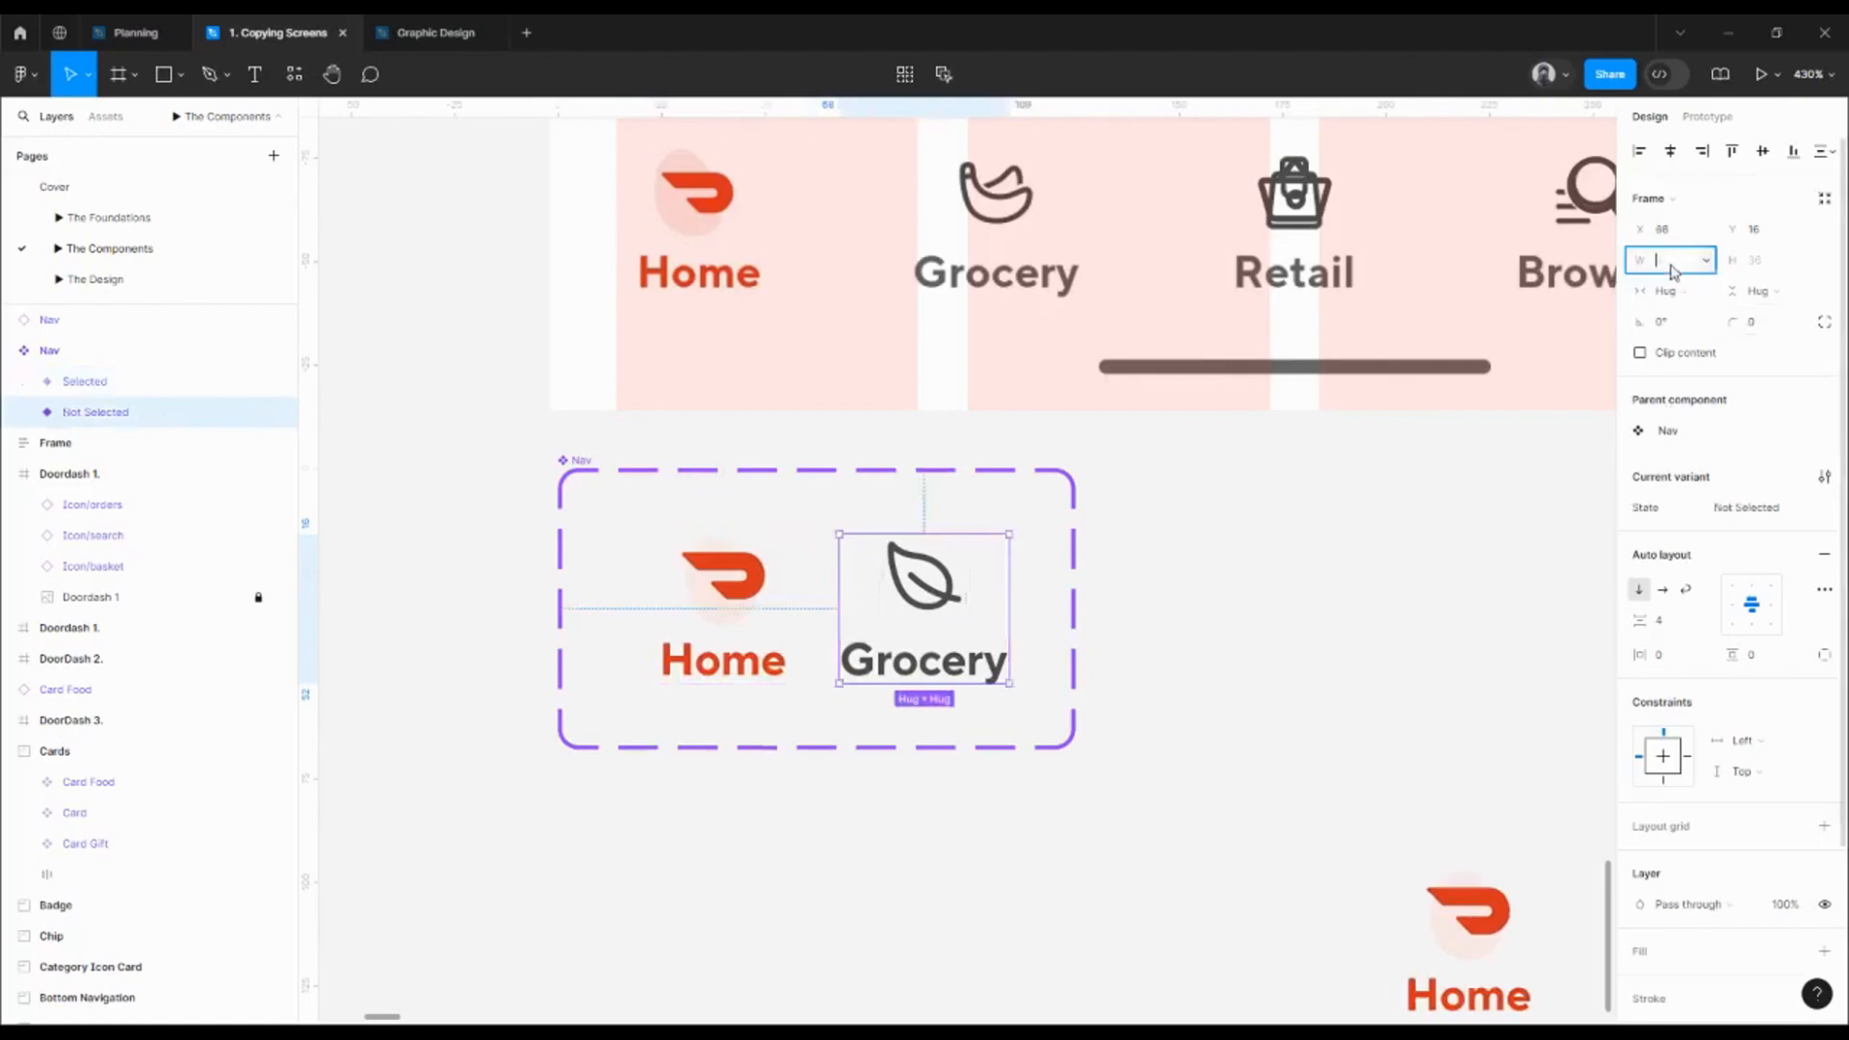
key("Return")
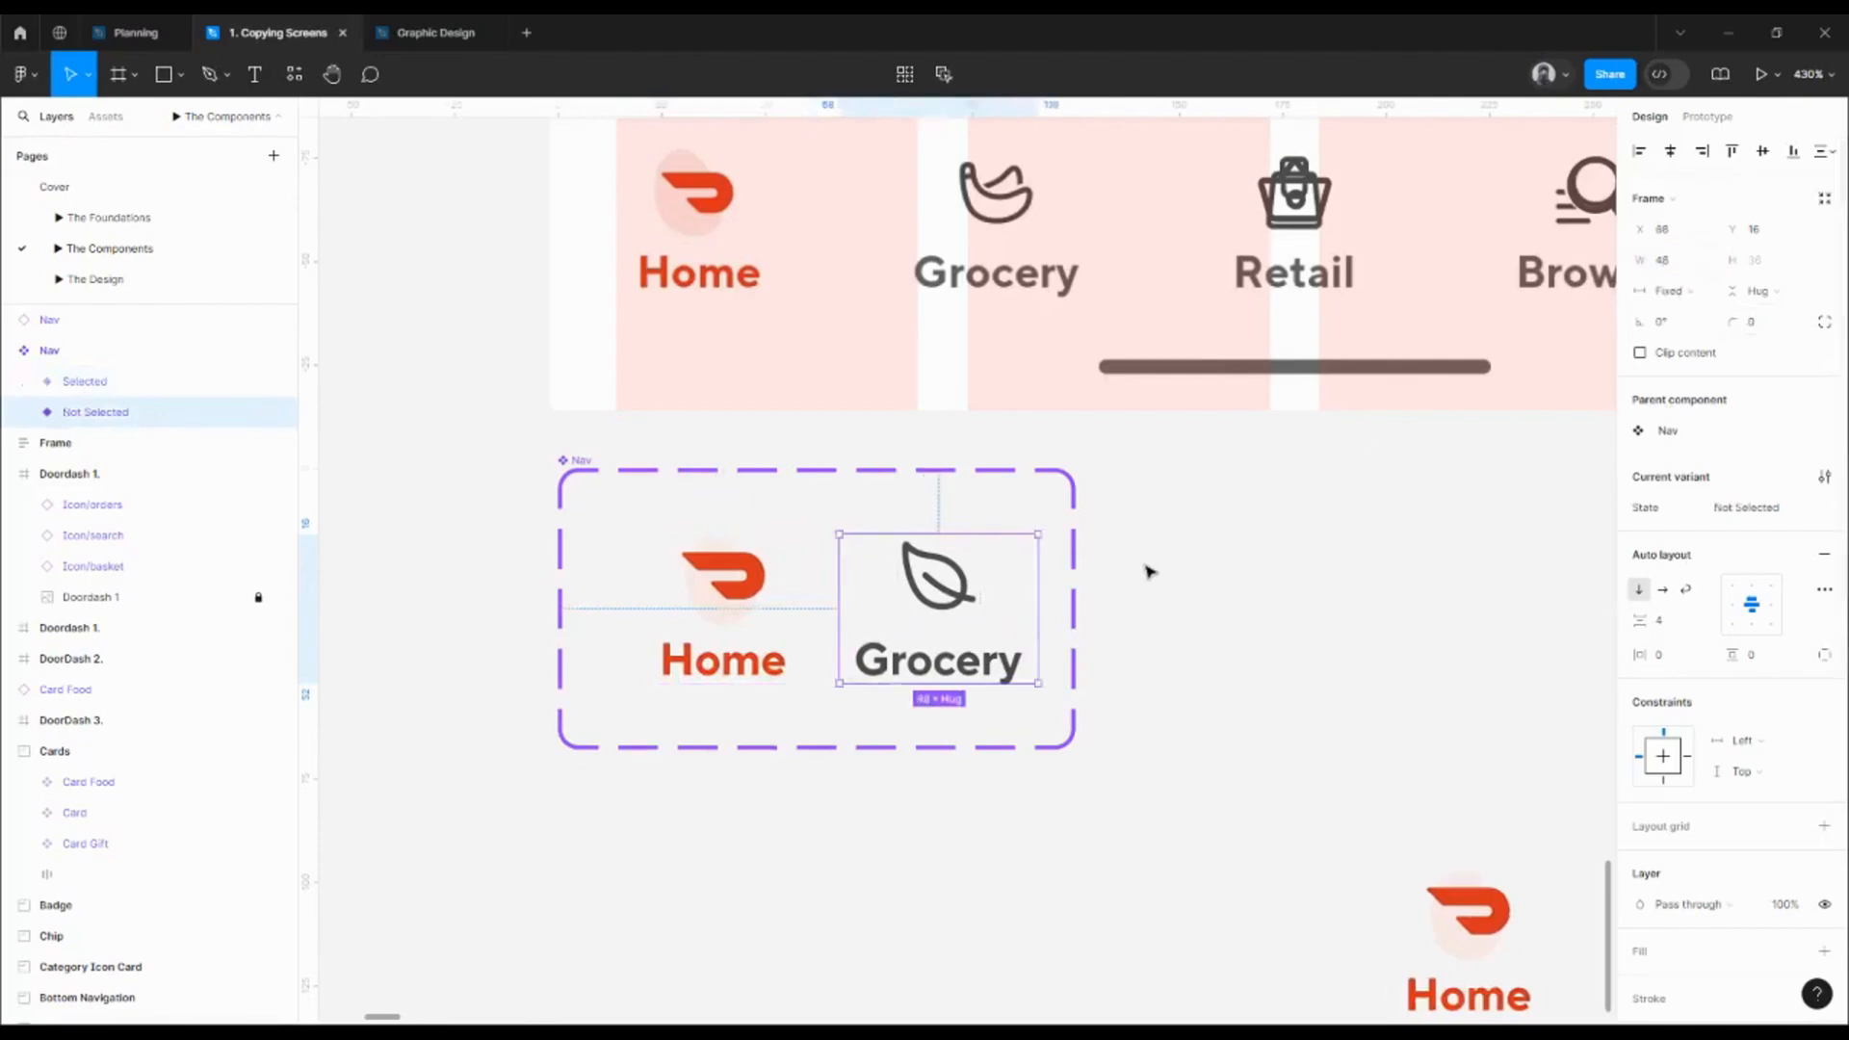
Move the Home instance onto the reference bar's Home item and place a copy over its Grocery item.
left_click(1271, 703)
scroll(1254, 743, "up", 1)
left_click(1478, 1002)
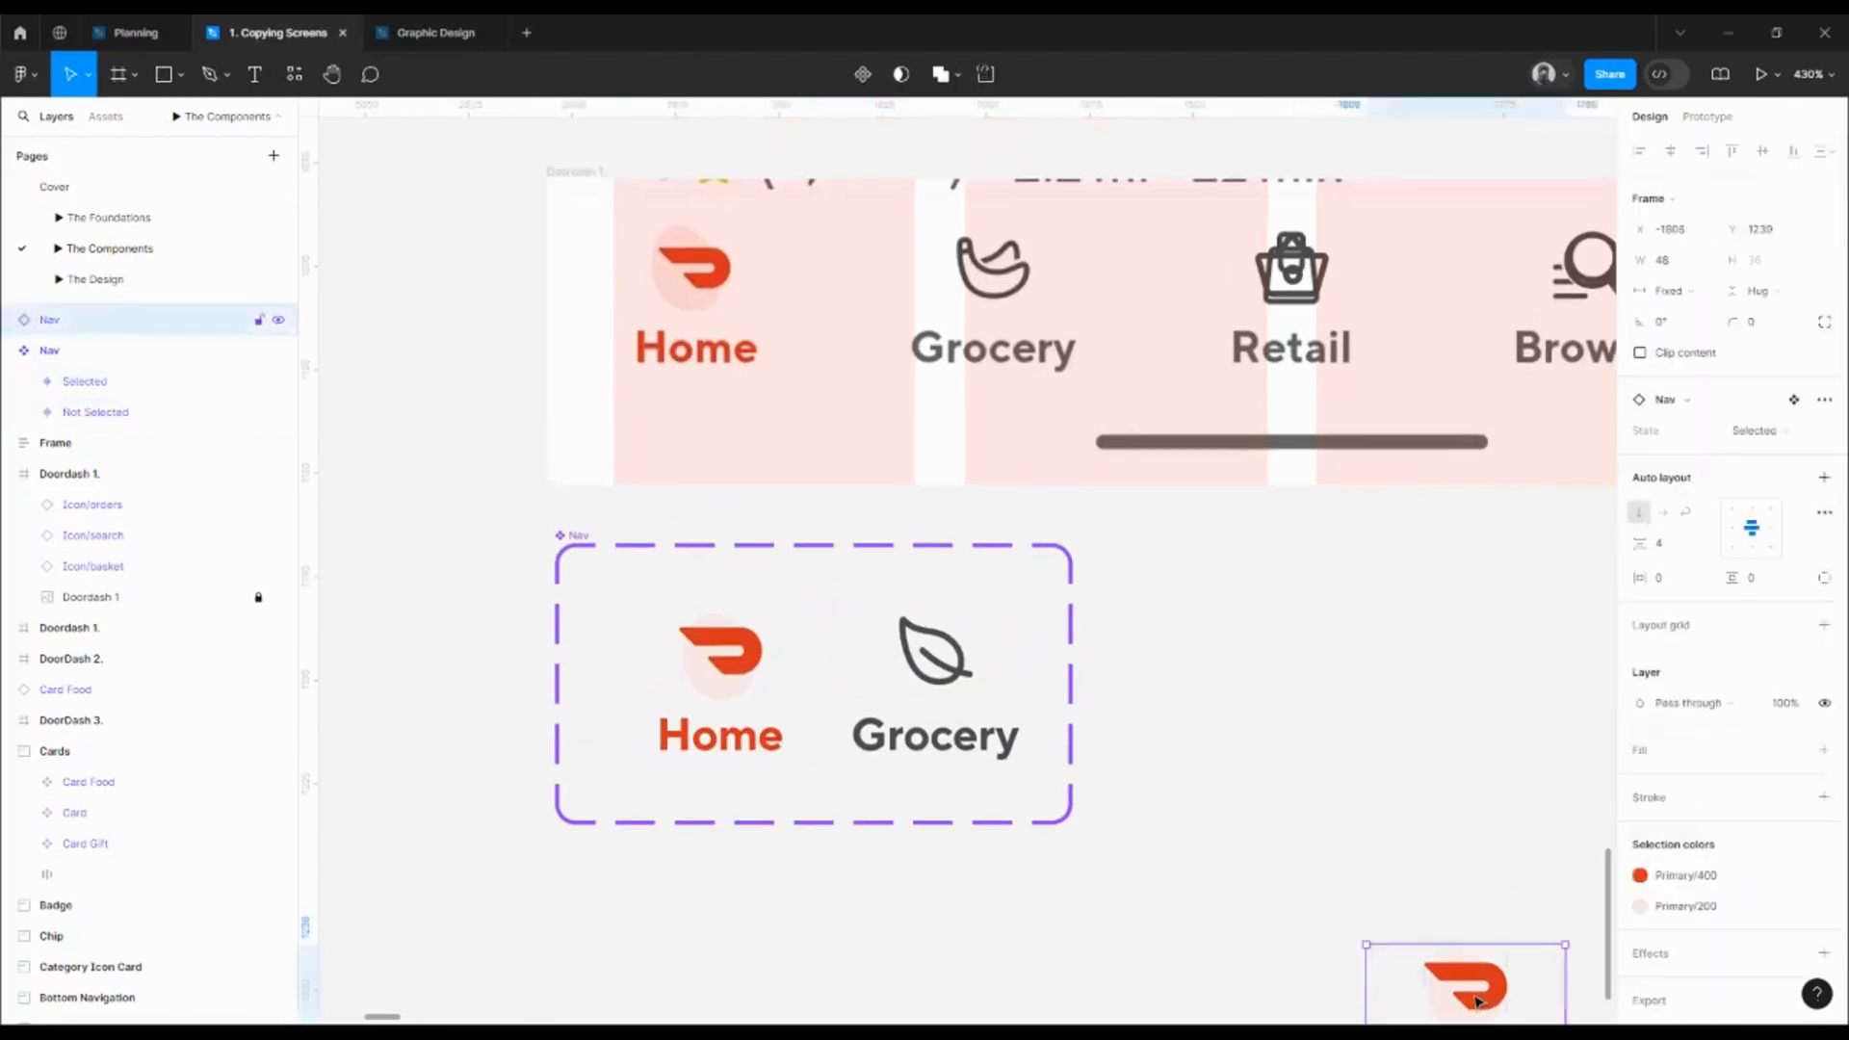
left_click_drag(1478, 1001, 992, 303)
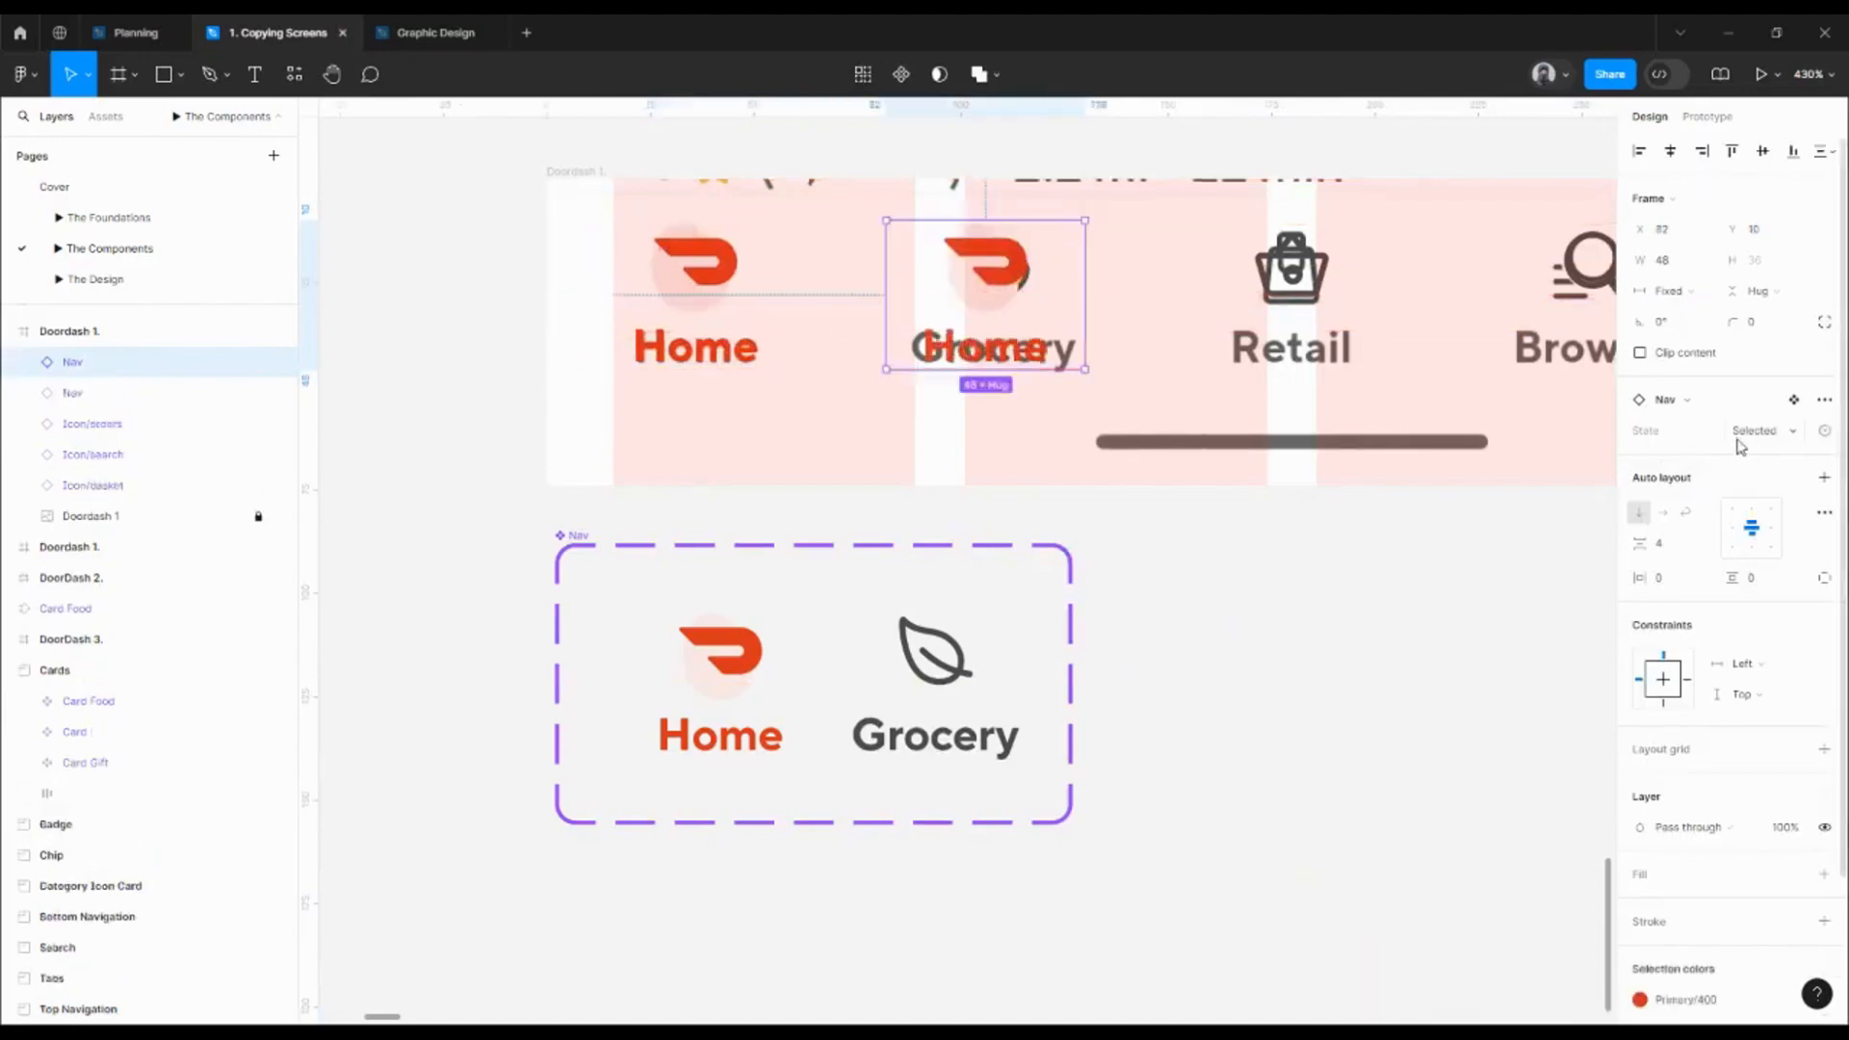
Switch the copied instance's State to Not Selected and nudge it 2 px right to match the Grocery label.
left_click(1750, 432)
left_click(1680, 409)
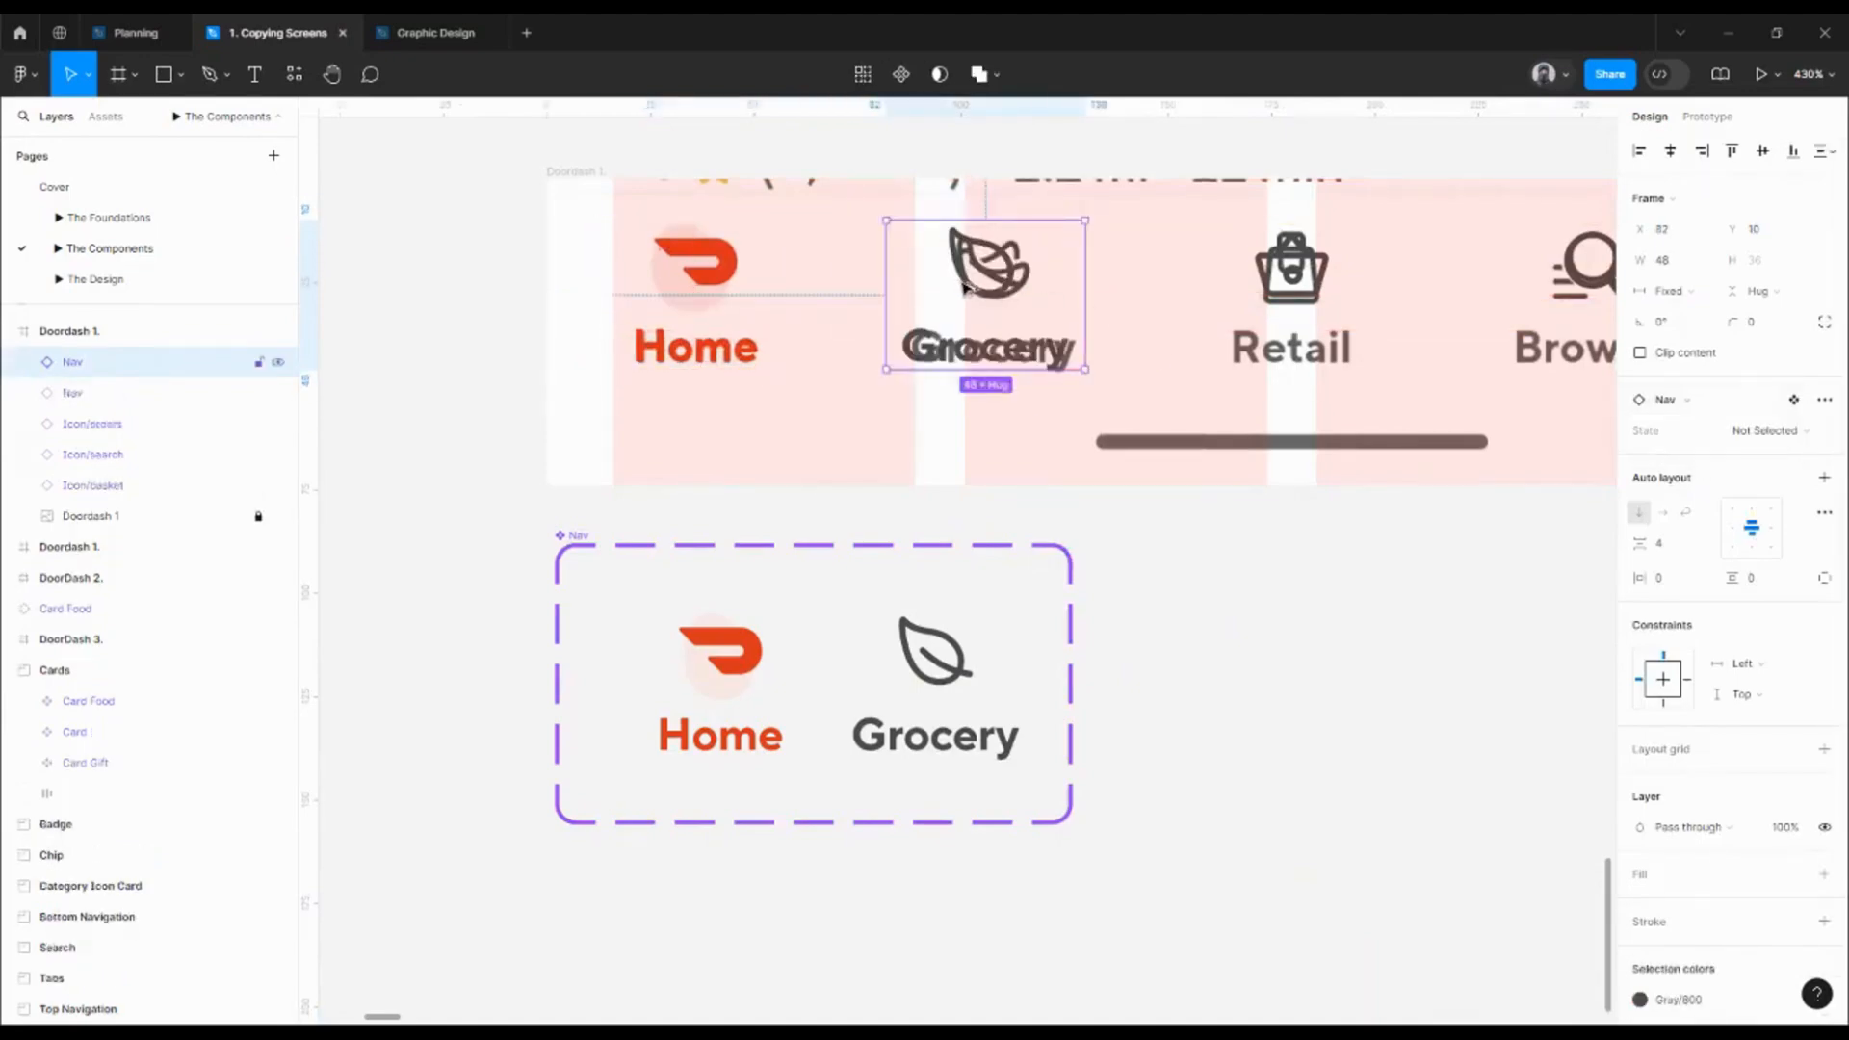
key("Right")
key("Right")
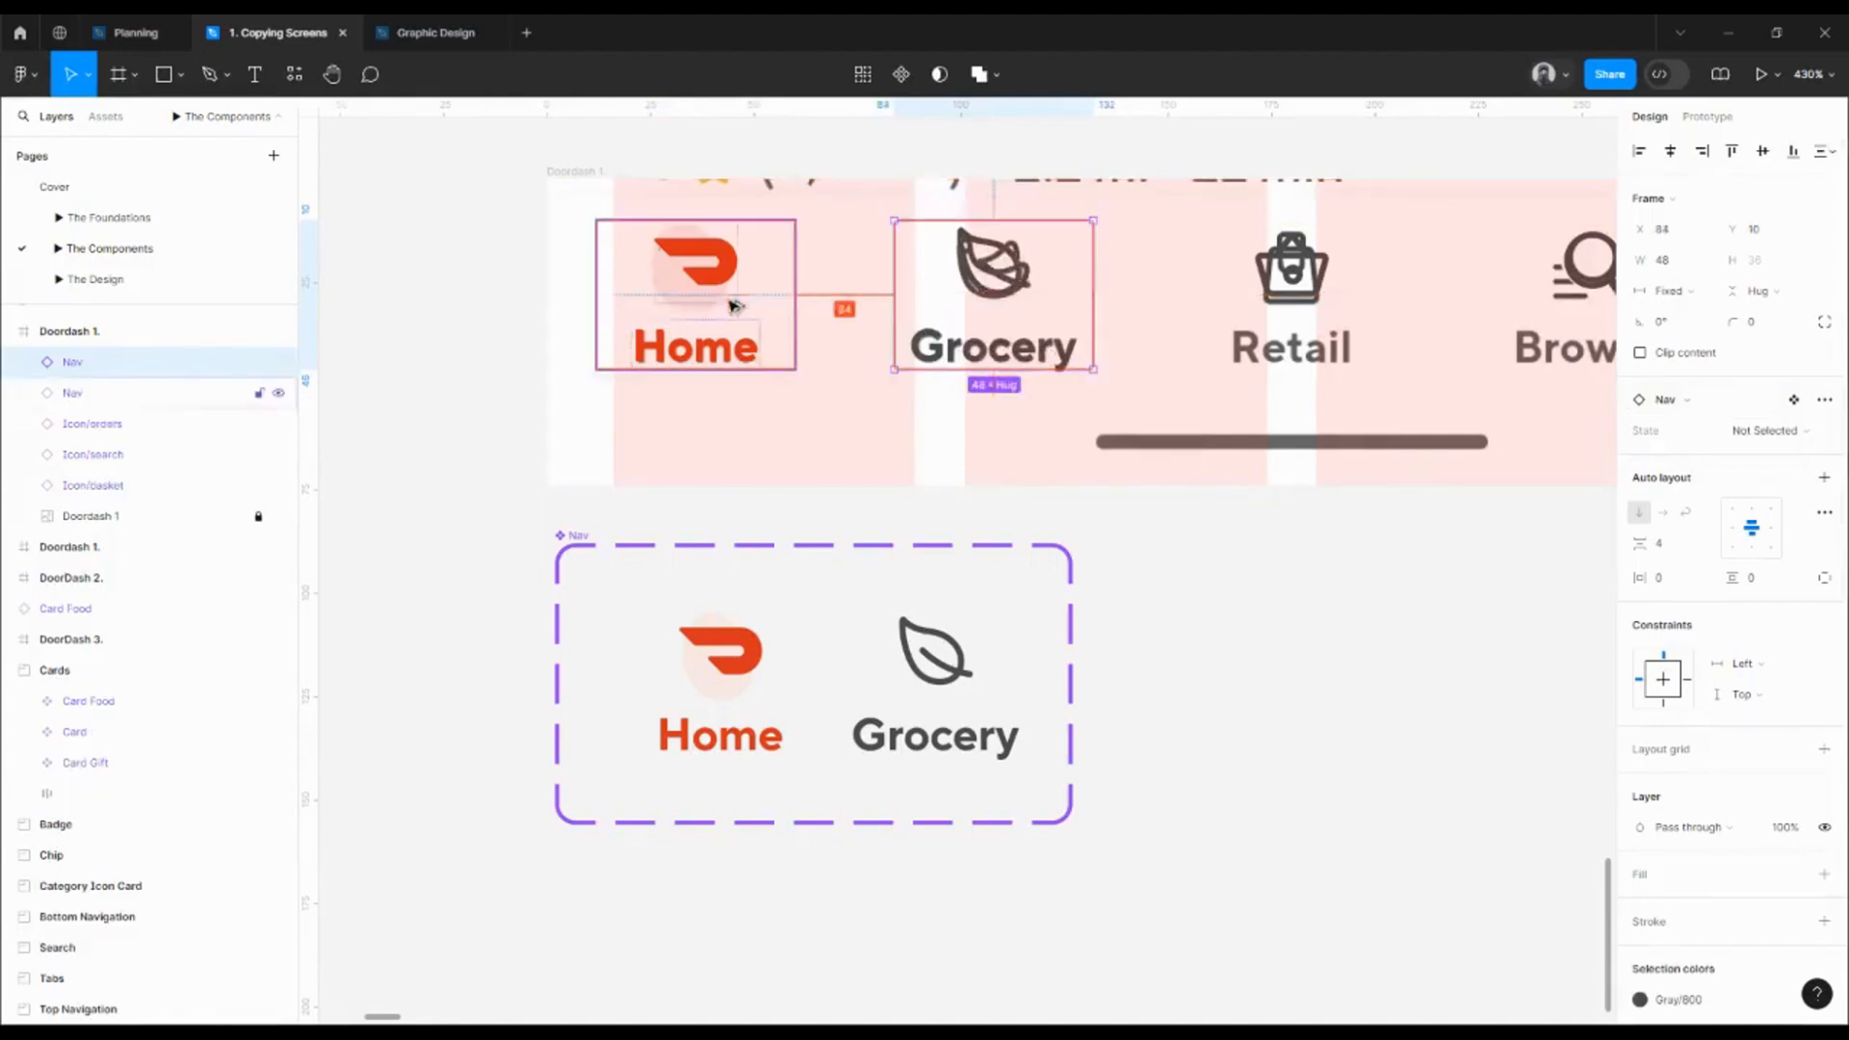
Move the basket, search and orders icons out of the reference frame to the canvas above it.
left_click_drag(1056, 323, 814, 439)
key("ctrl+z")
left_click(787, 414)
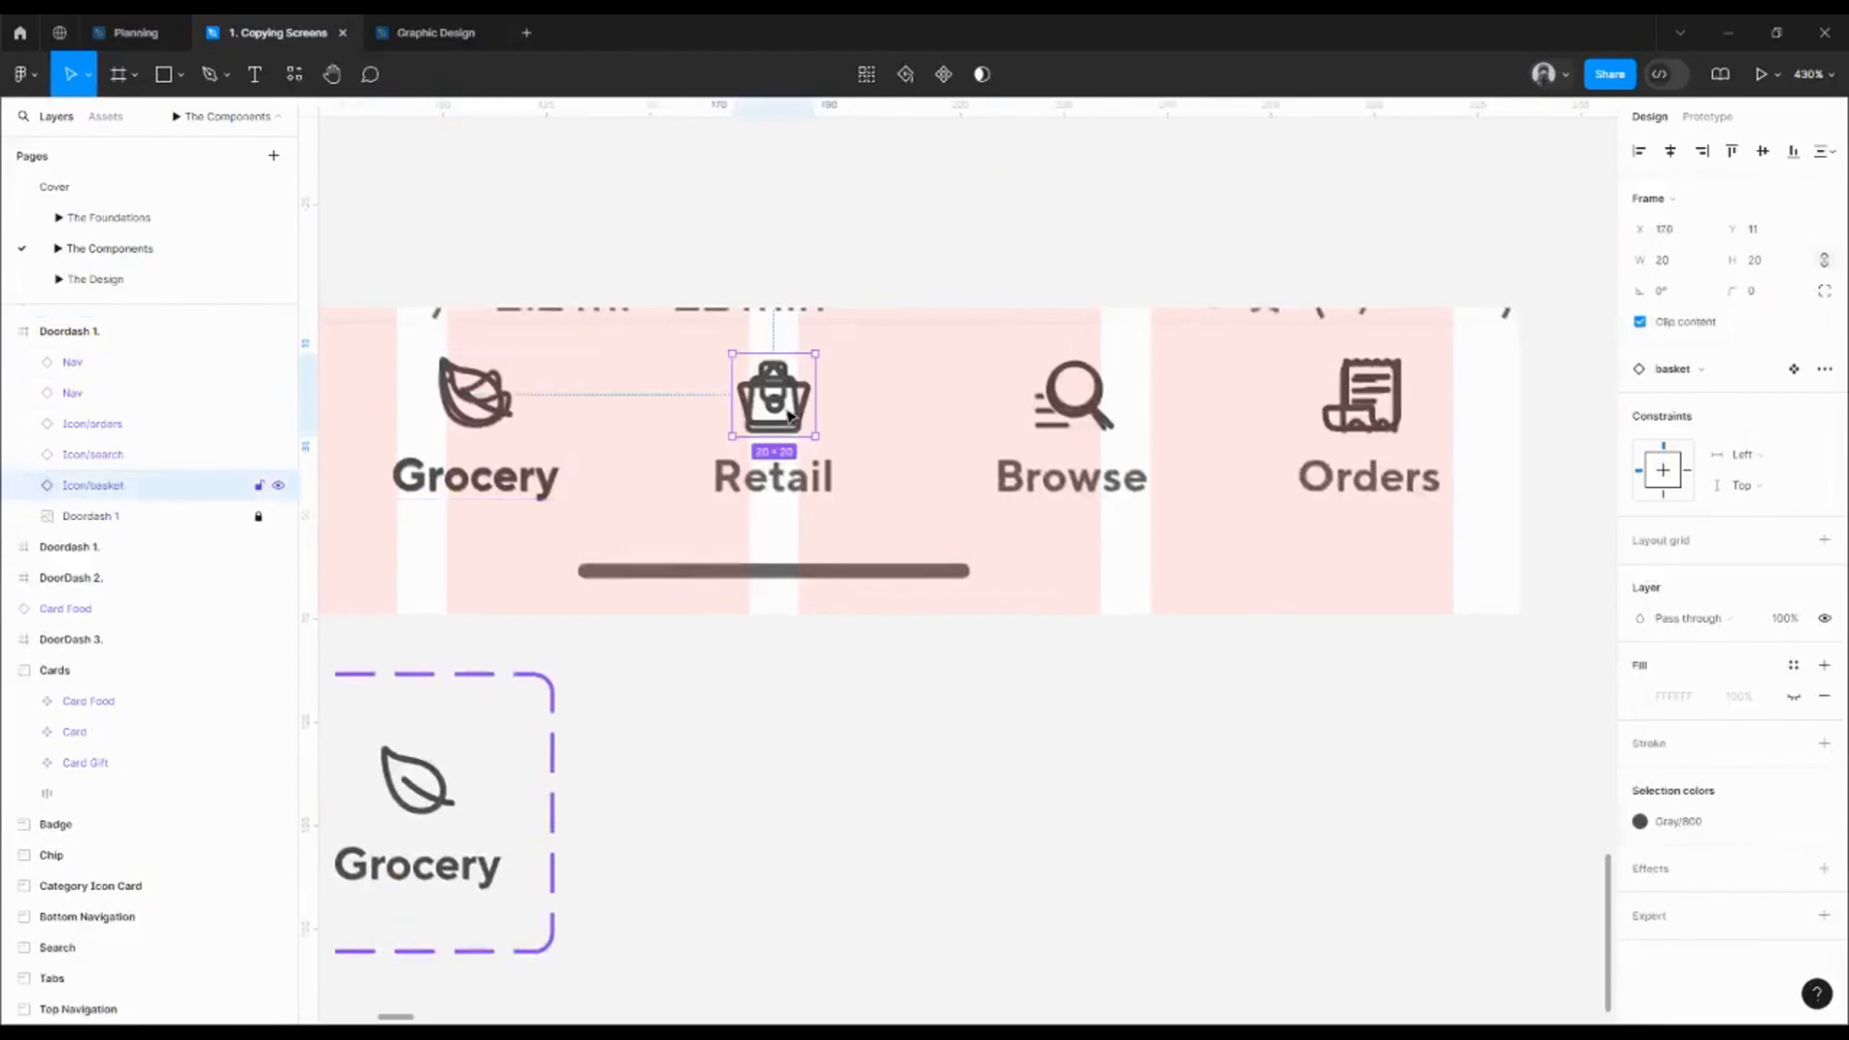
left_click(1088, 422, "shift")
left_click(1358, 416, "shift")
left_click_drag(1358, 416, 1357, 186)
scroll(700, 511, "left", 5)
scroll(700, 511, "up", 1)
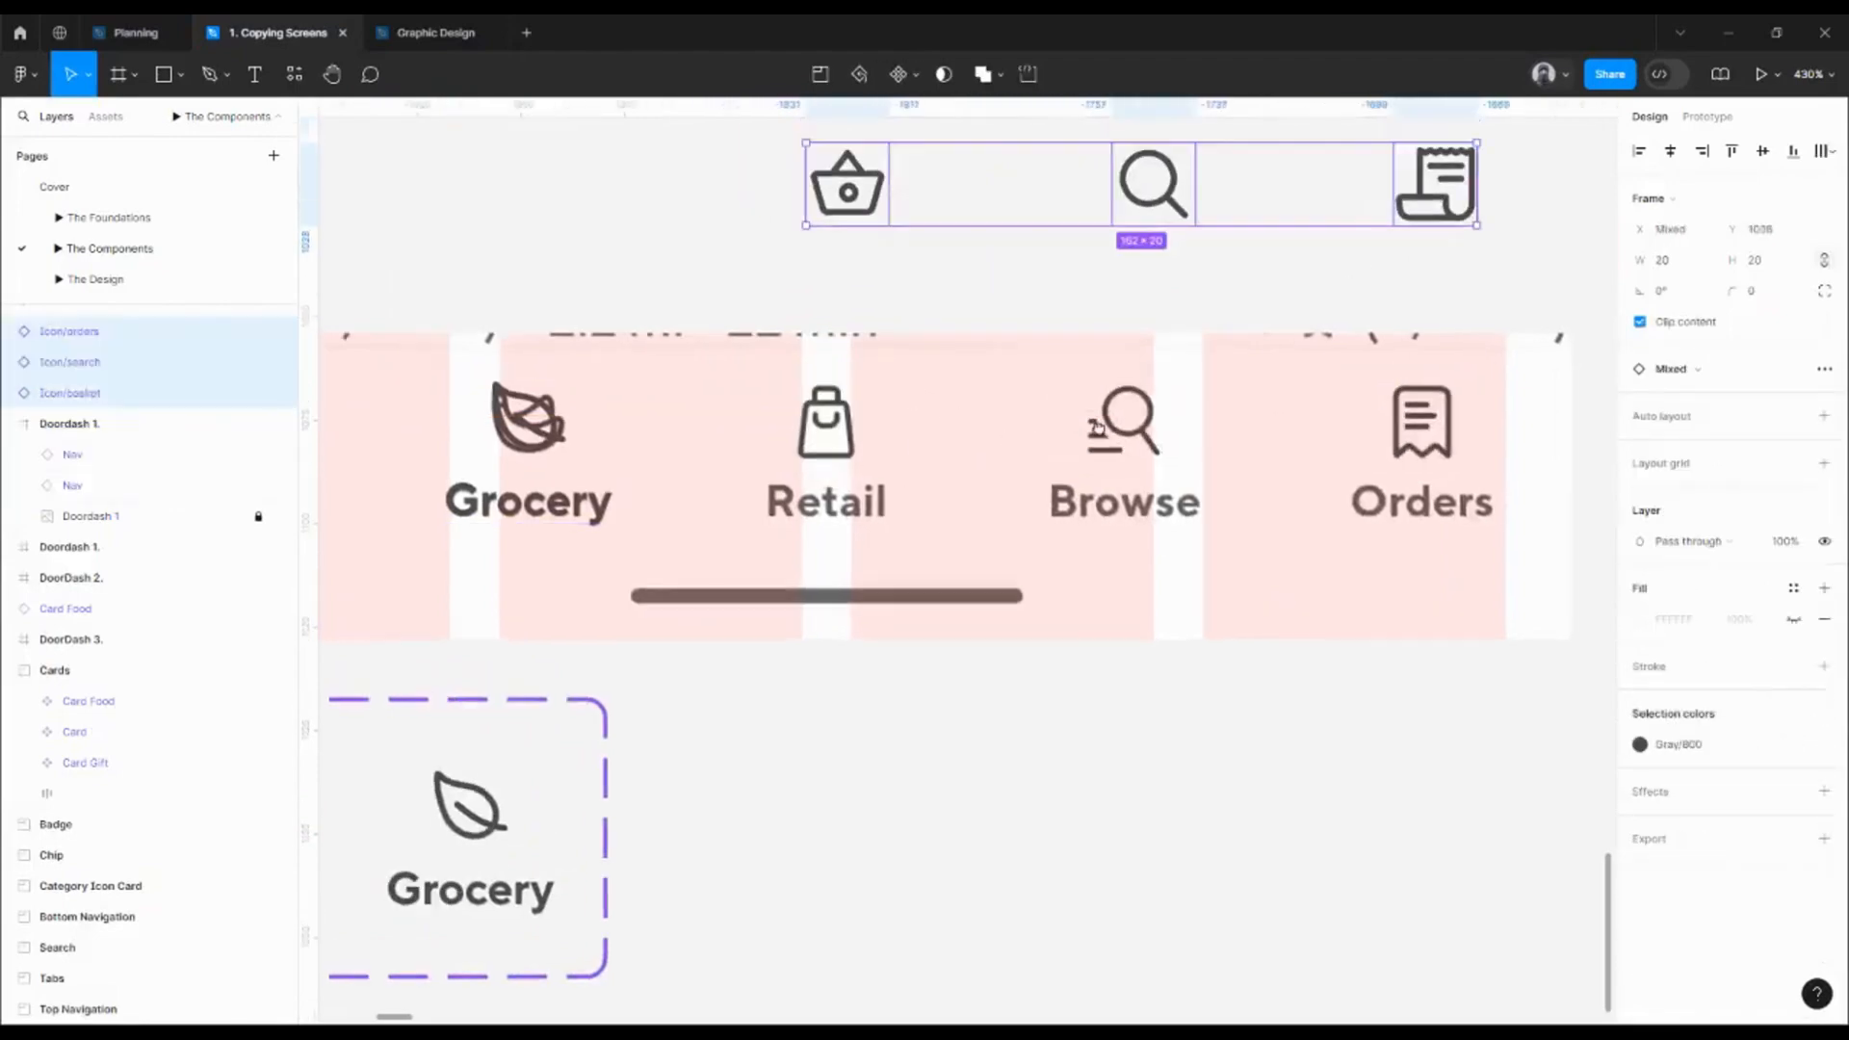
Duplicate the Grocery nav instance over the Retail, Browse and Orders items of the reference bar.
left_click(700, 512)
left_click_drag(700, 511, 1045, 469)
left_click_drag(1038, 469, 1315, 464)
key("alt")
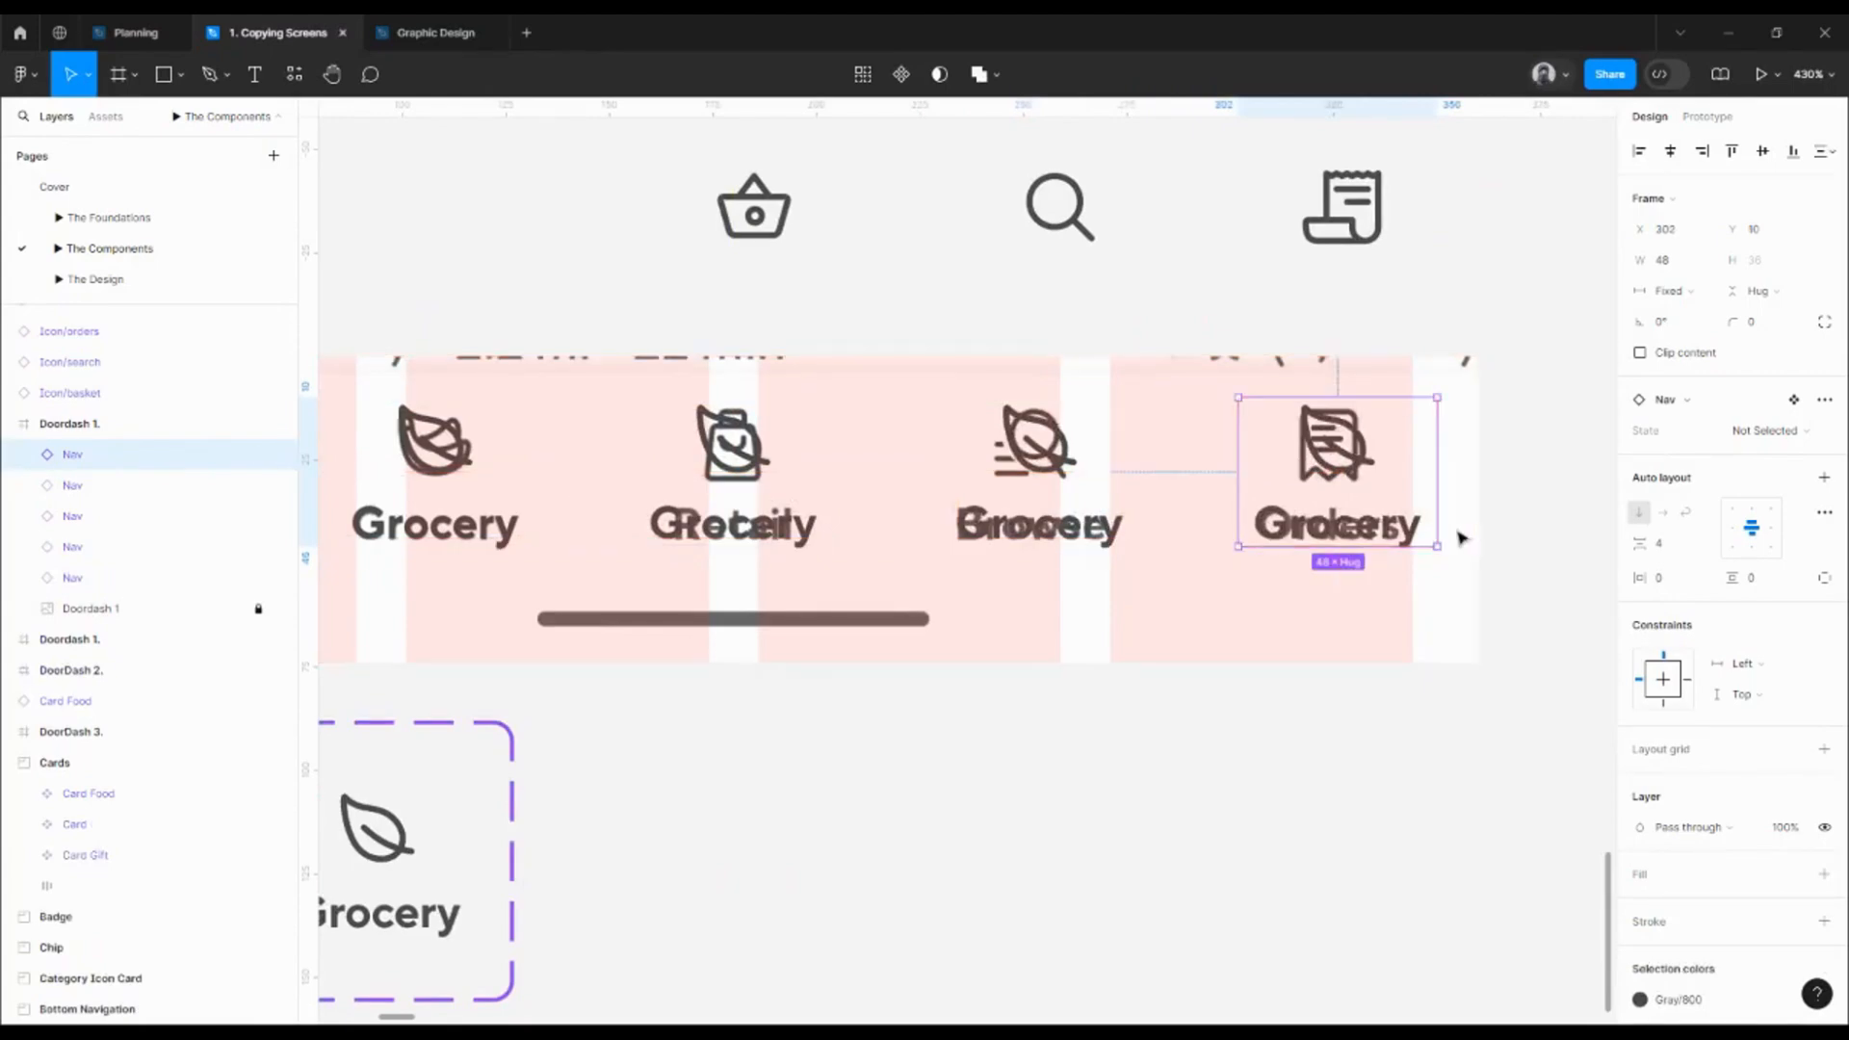
Nudge the Orders instance 2 px left and space all five nav instances evenly across the reference bar with 24 px gaps.
key("Left")
key("Left")
key("alt")
scroll(1396, 529, "down", 5, "ctrl")
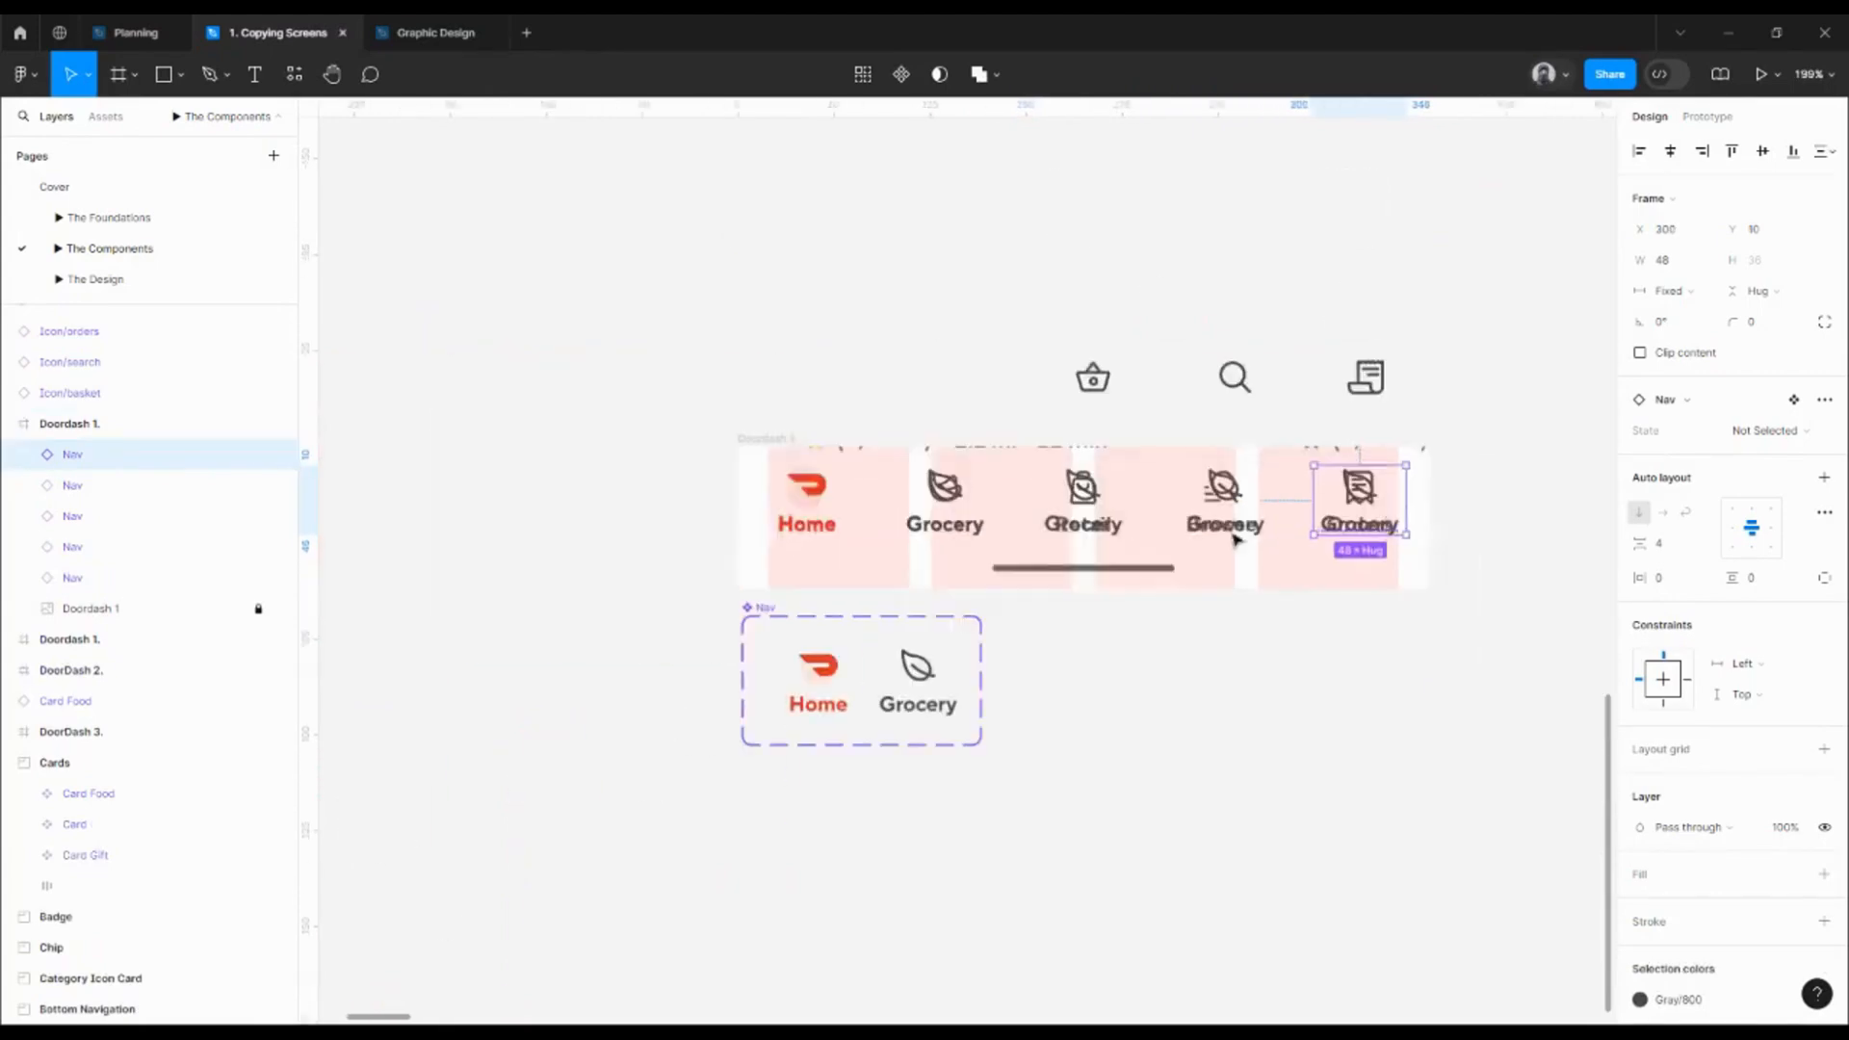
left_click(1193, 515, "shift")
left_click(1083, 505, "shift")
left_click(944, 505, "shift")
left_click(807, 505, "shift")
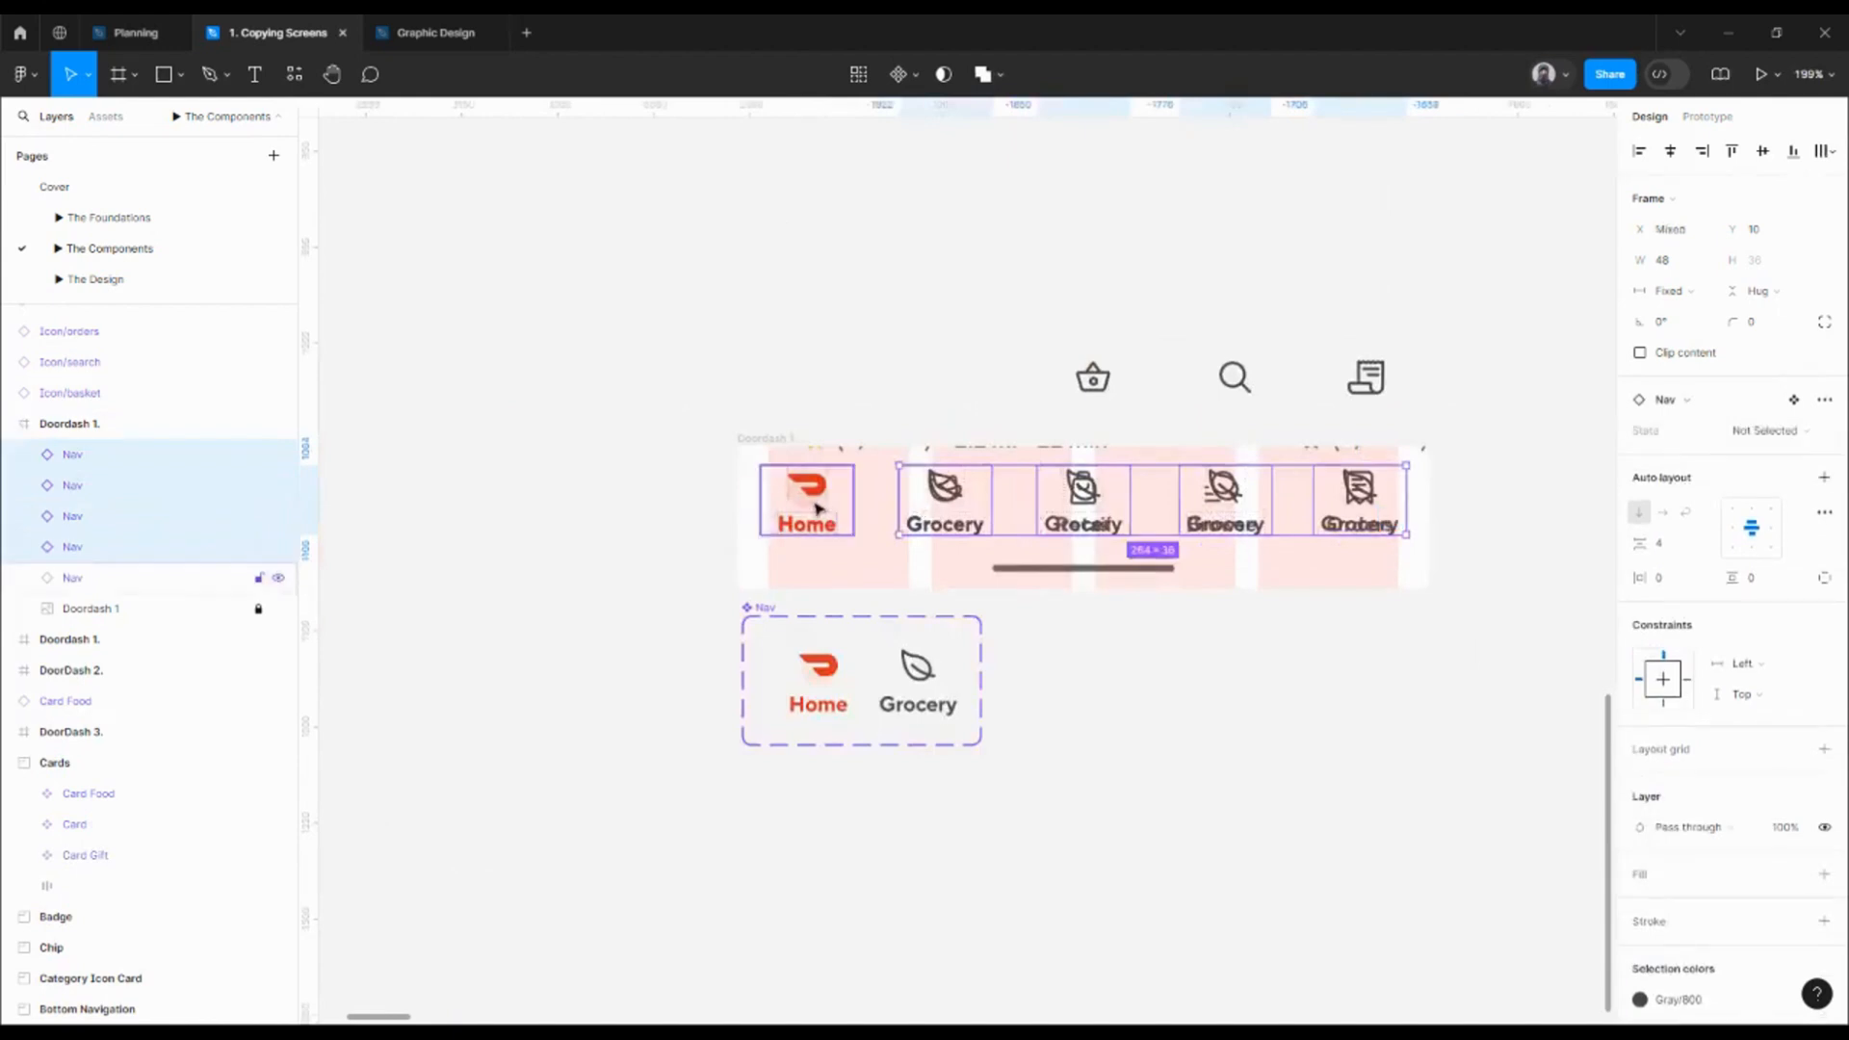
left_click(1390, 520)
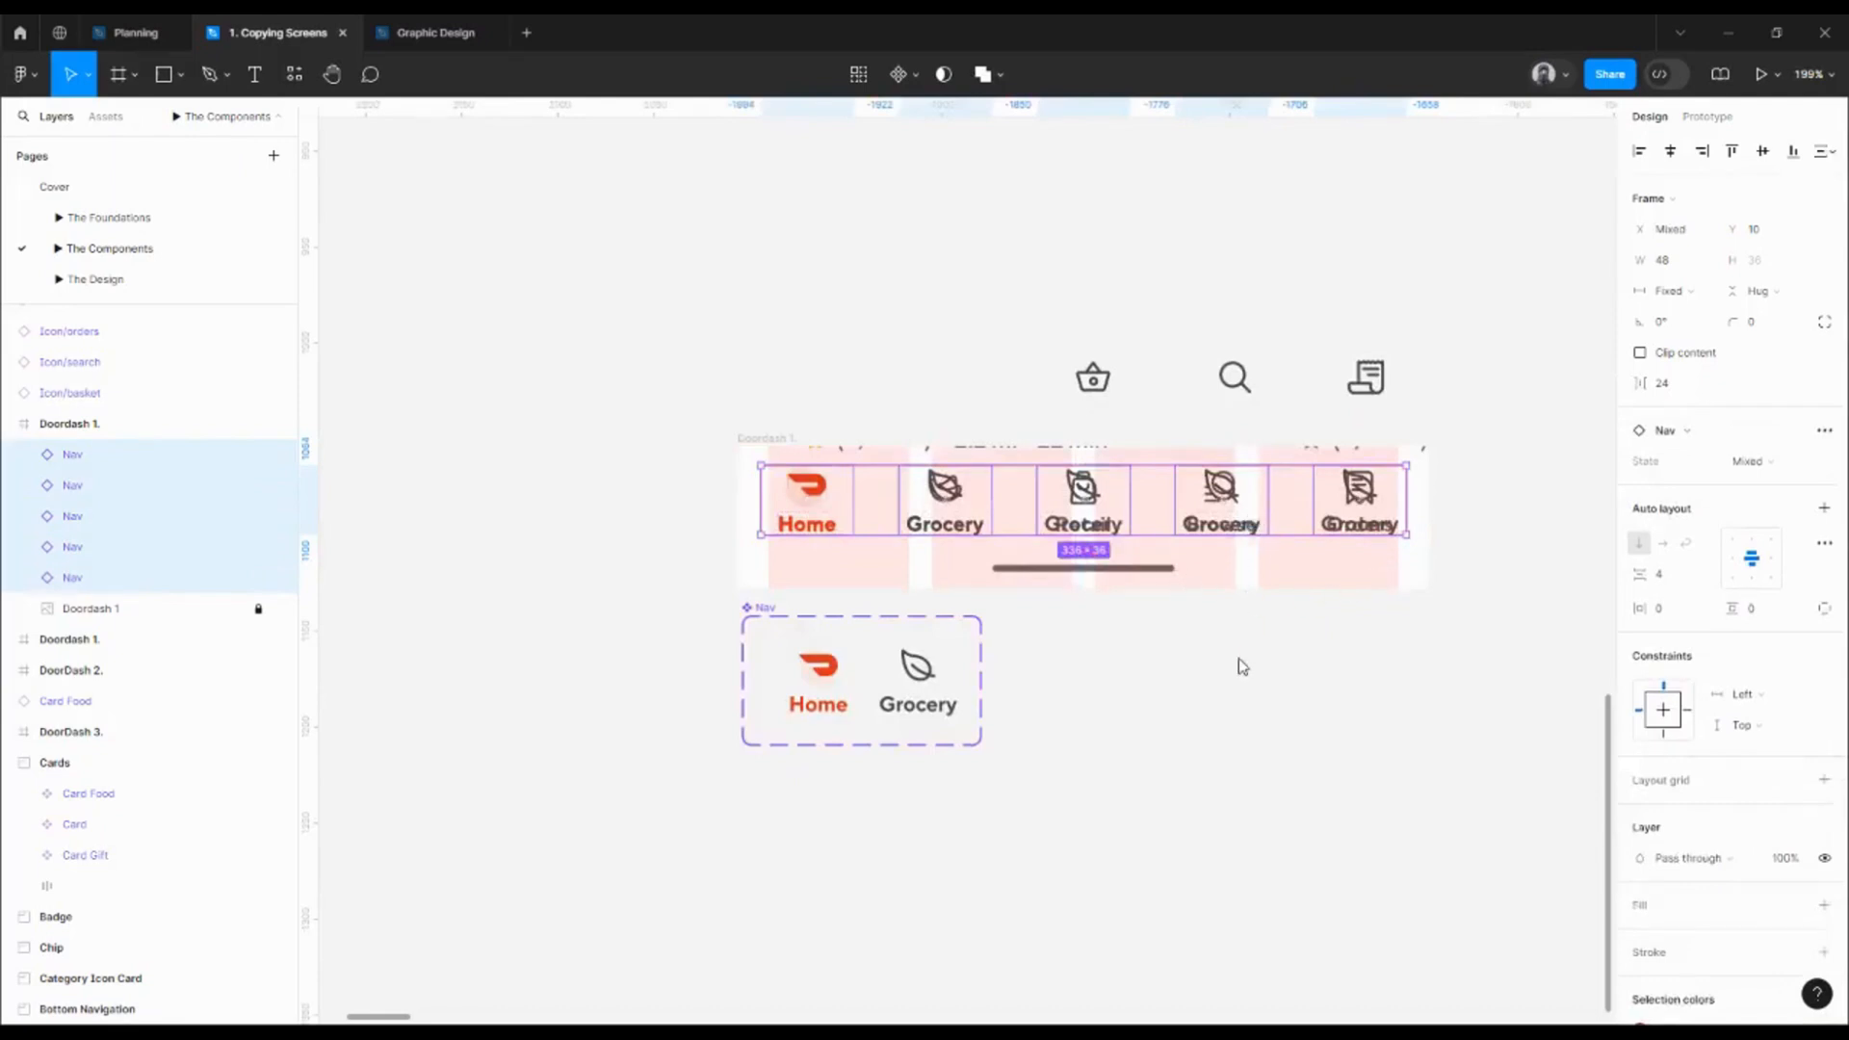
Remove the five nav instances from the reference bar and bring them back in the same places.
left_click(1069, 510)
left_click(1218, 520, "shift")
left_click(1334, 510, "shift")
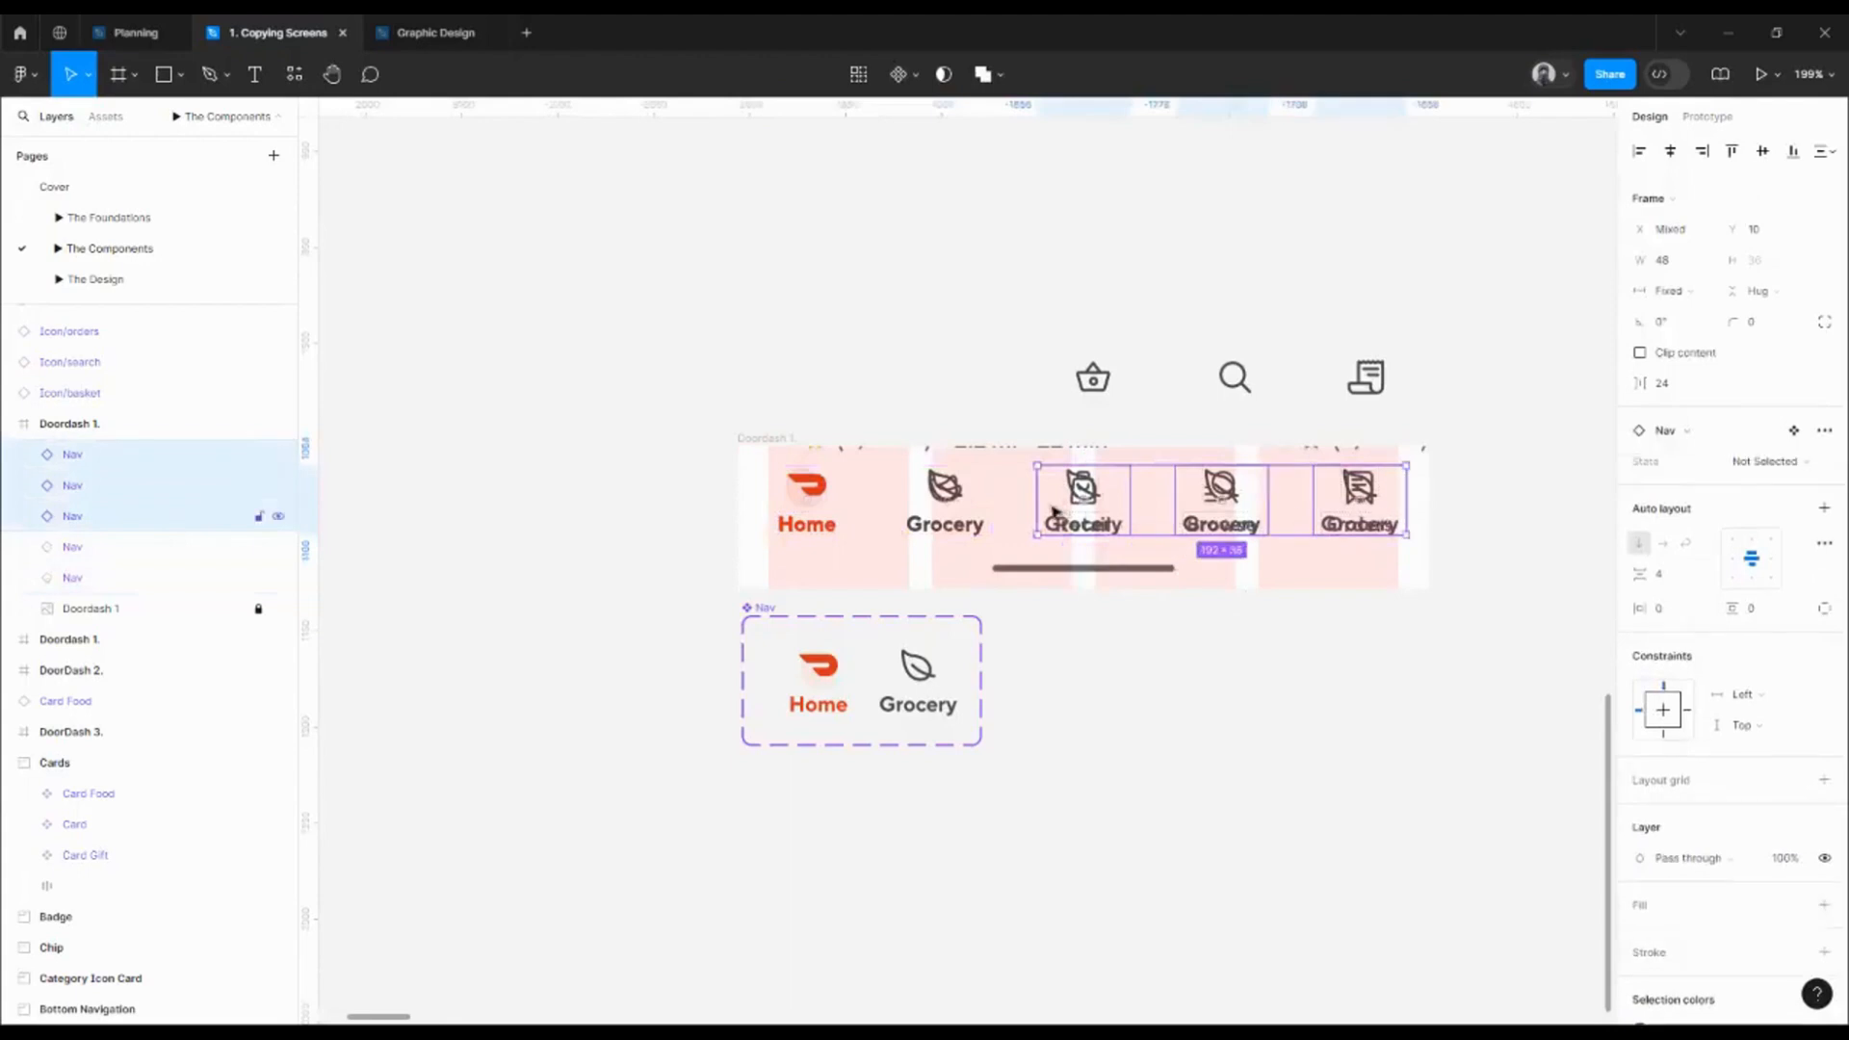
left_click(945, 507, "shift")
left_click(828, 514, "shift")
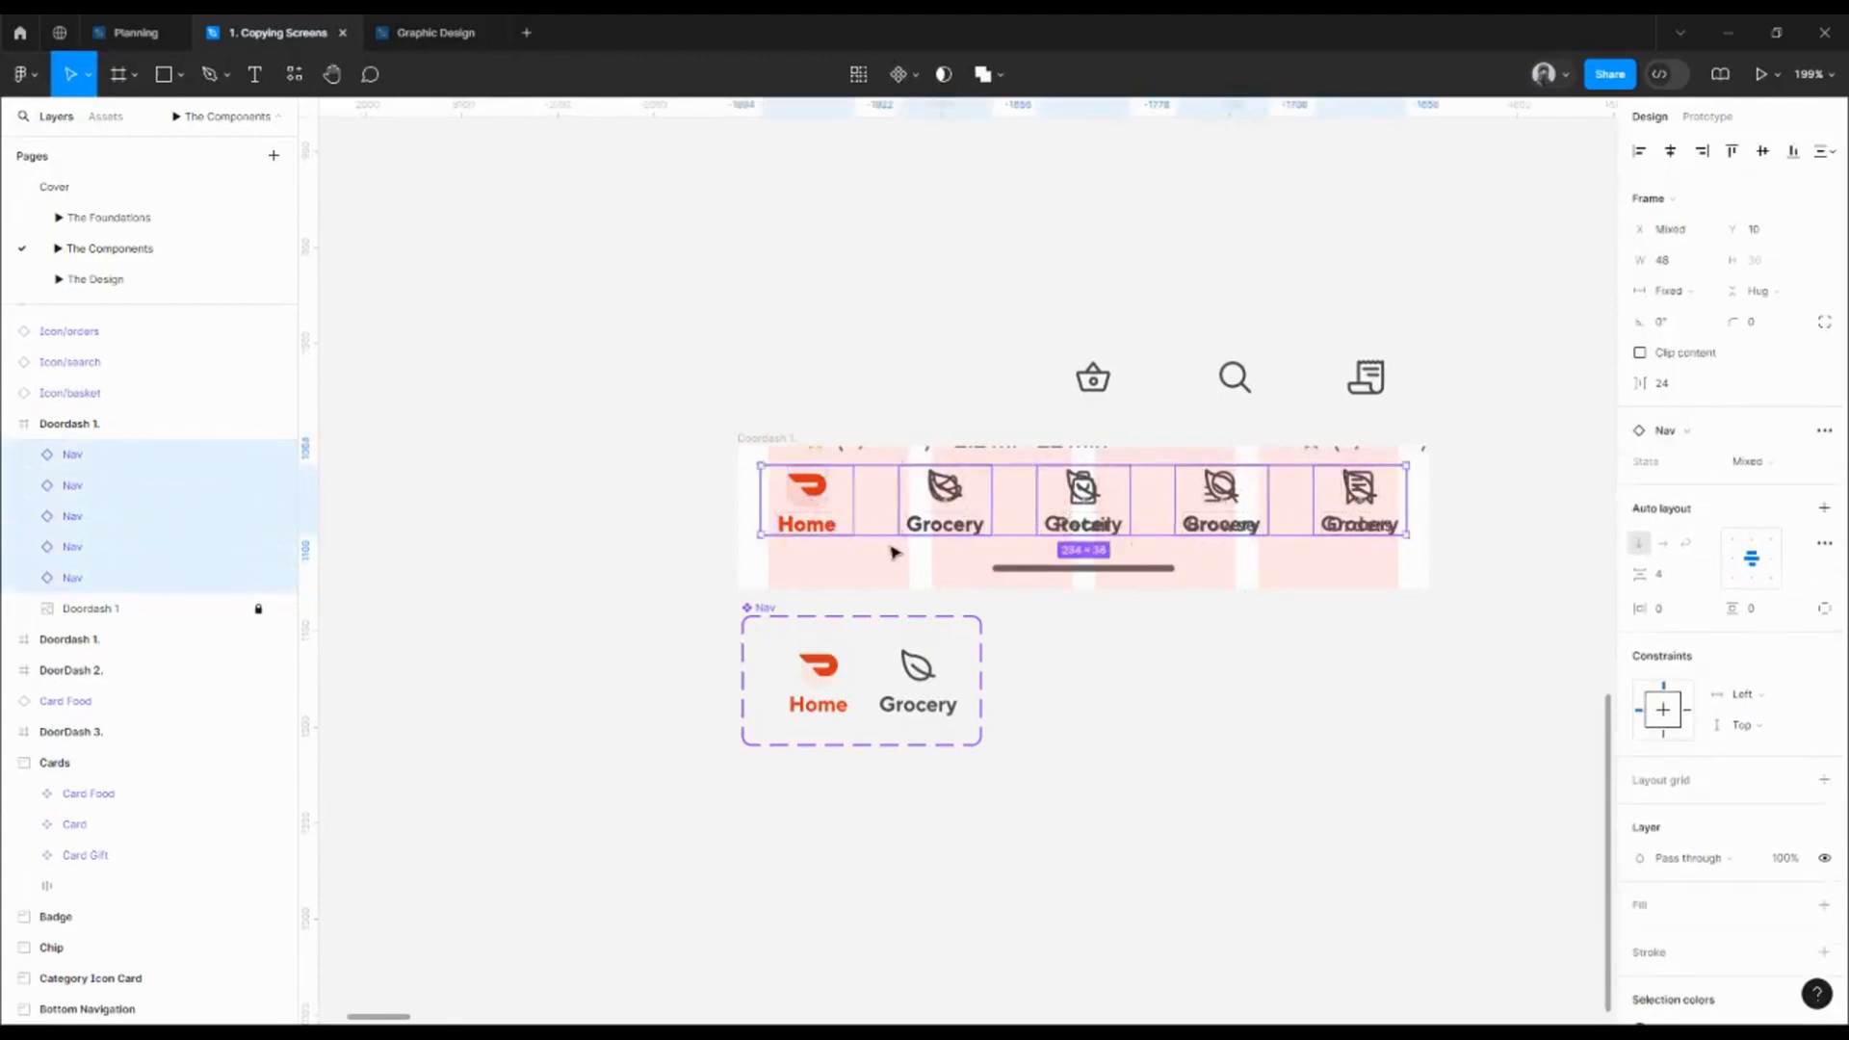
key("Delete")
scroll(893, 551, "down", 1)
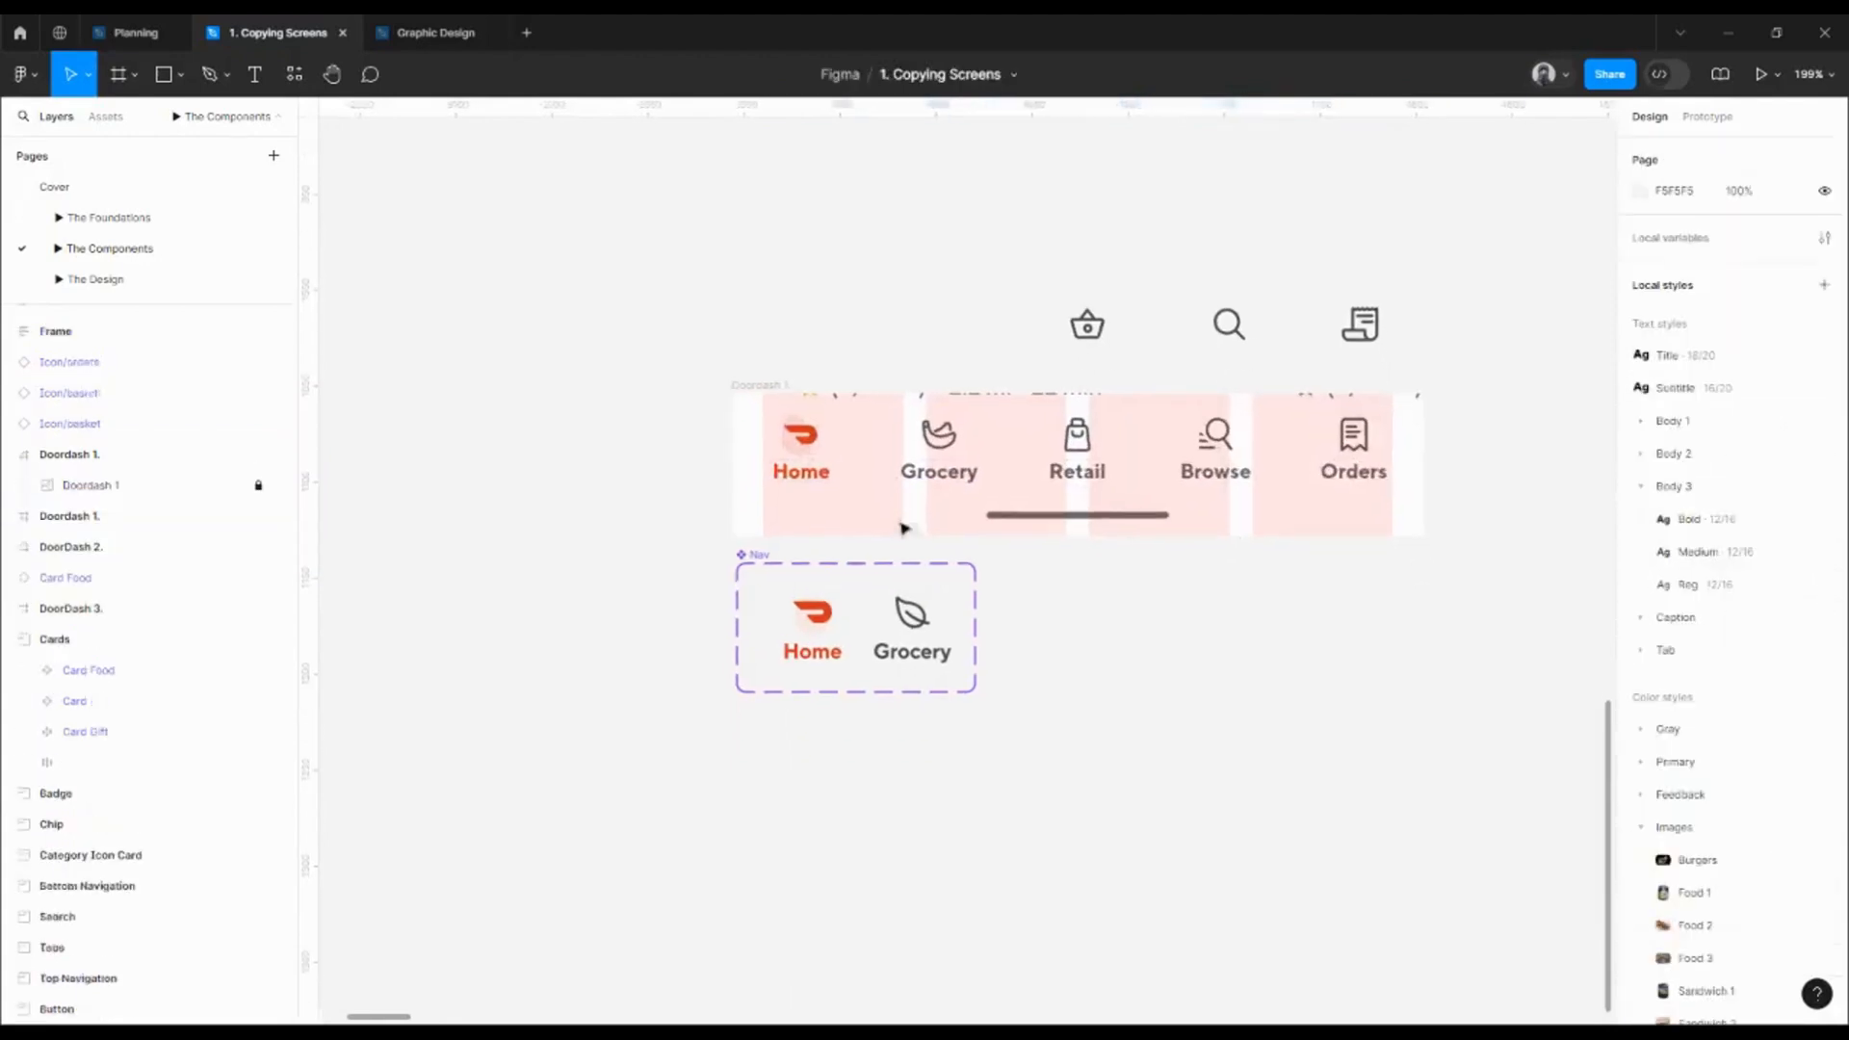
left_click(760, 556)
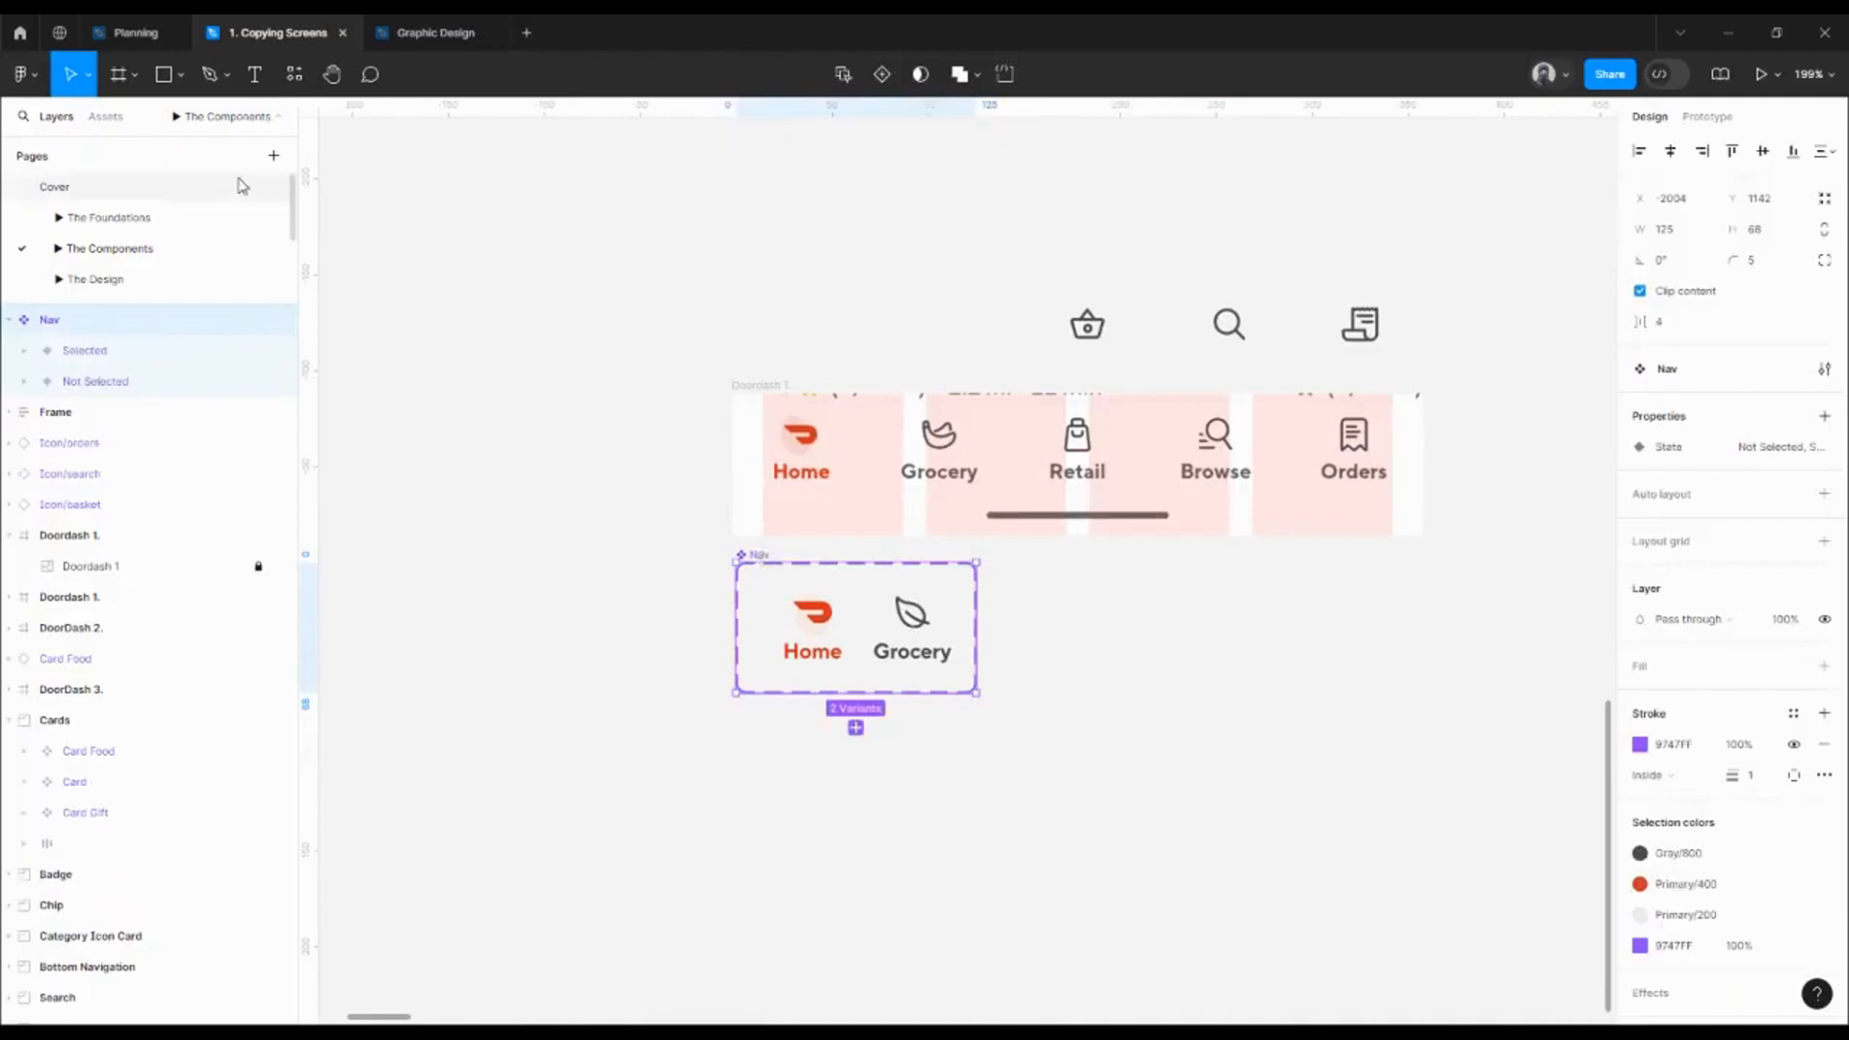
left_click(872, 459)
key("ctrl+v")
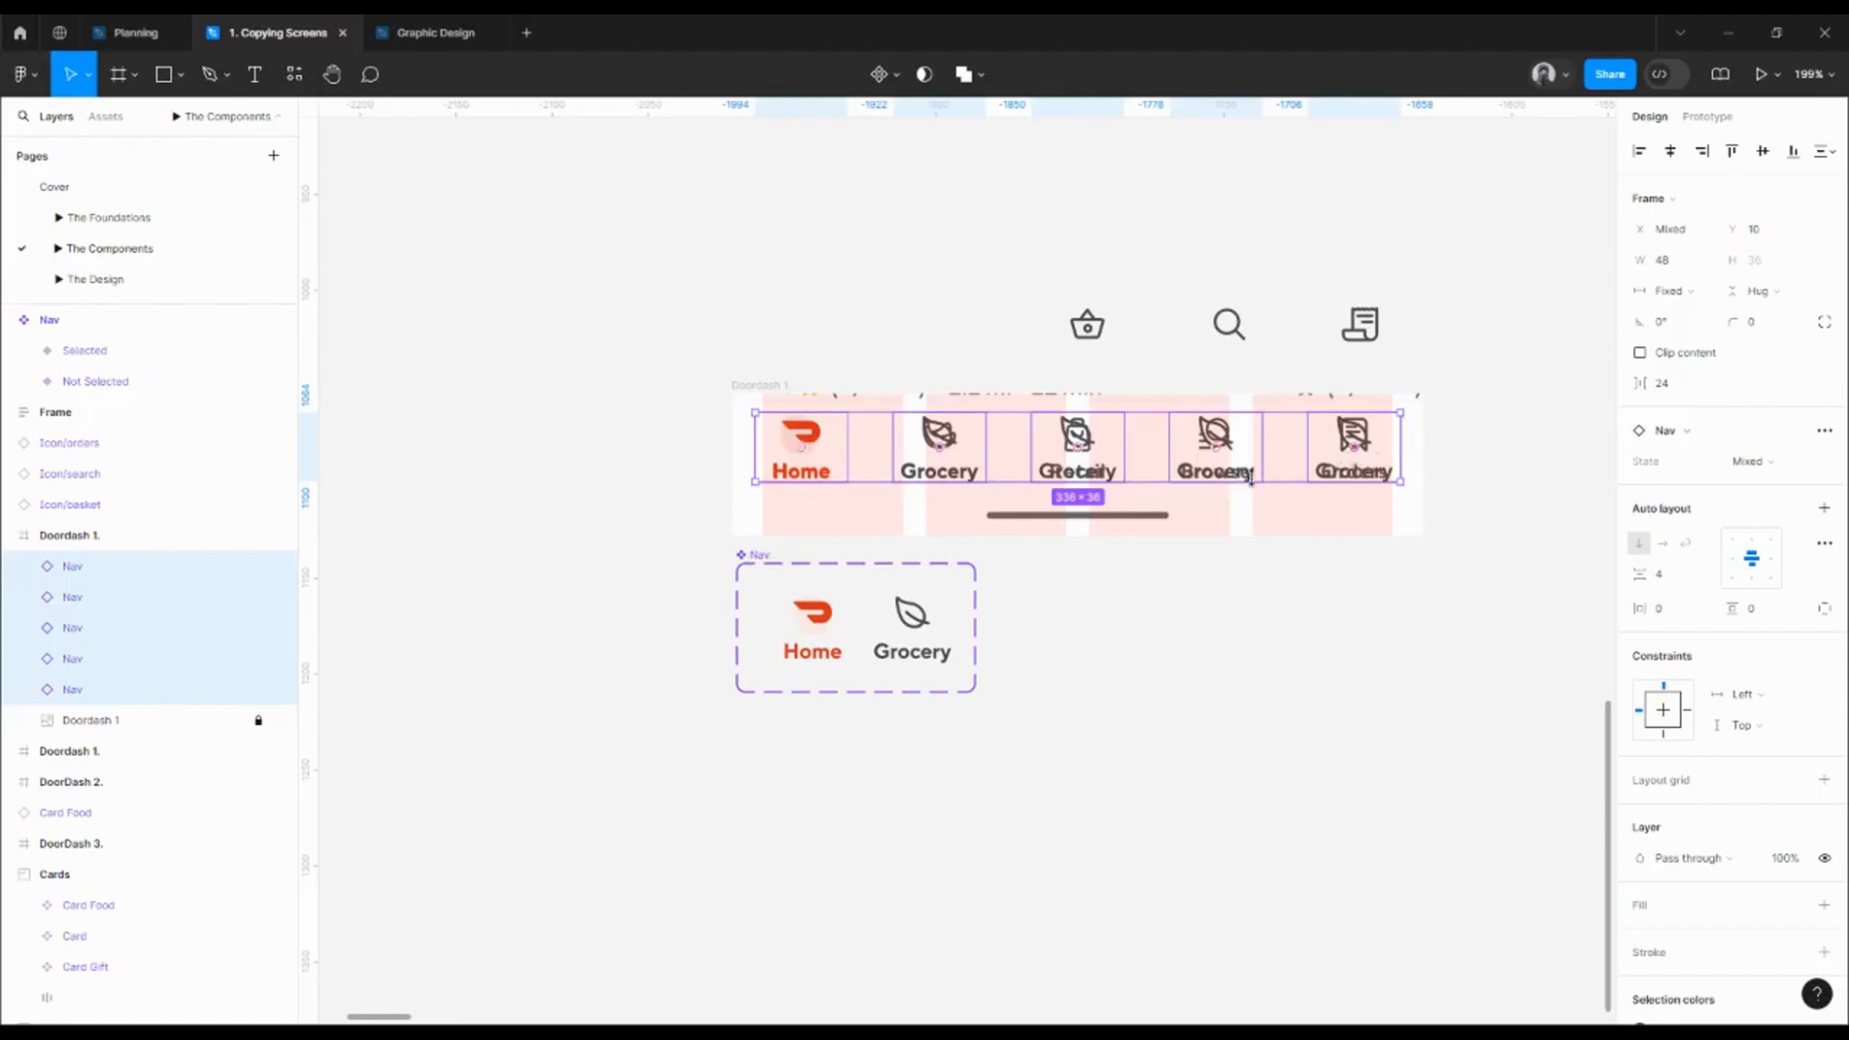
Delete the nav instances over the Retail, Browse and Orders items of the reference bar.
left_click(1331, 462)
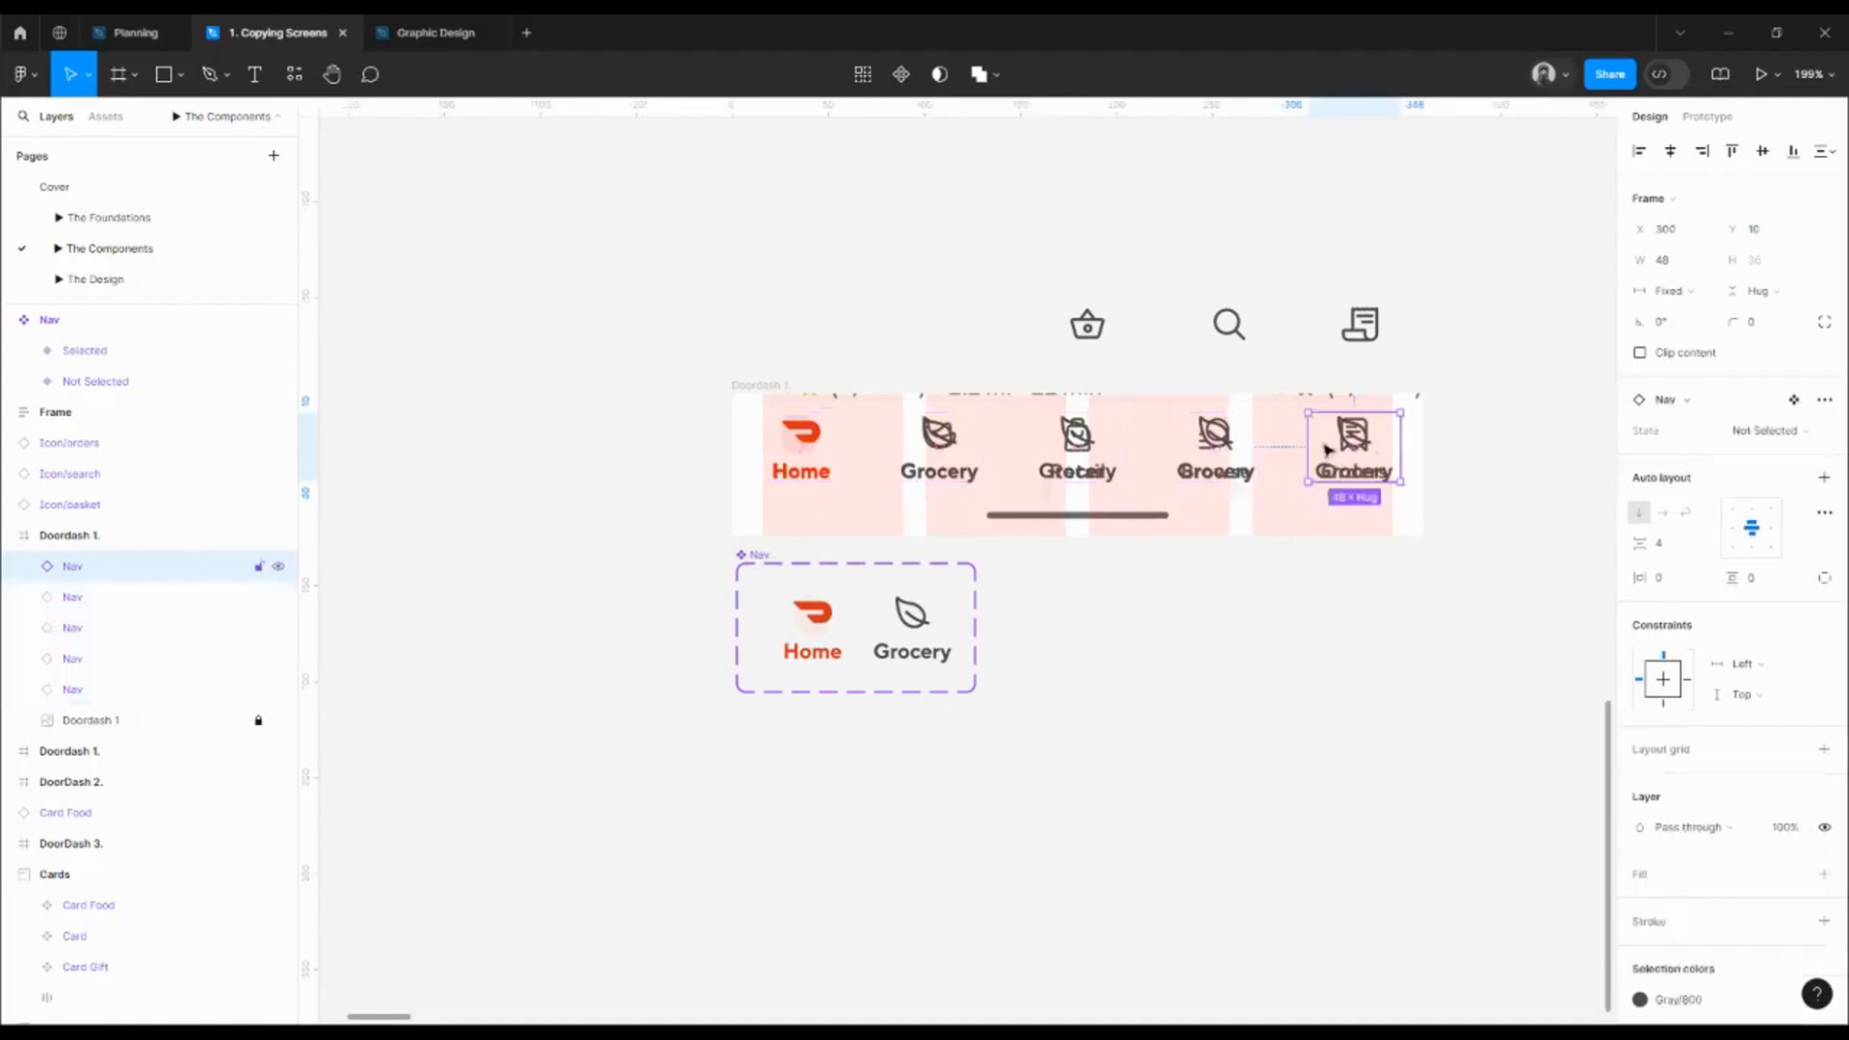
left_click(1204, 441)
left_click(1077, 448, "shift")
left_click(1332, 457, "shift")
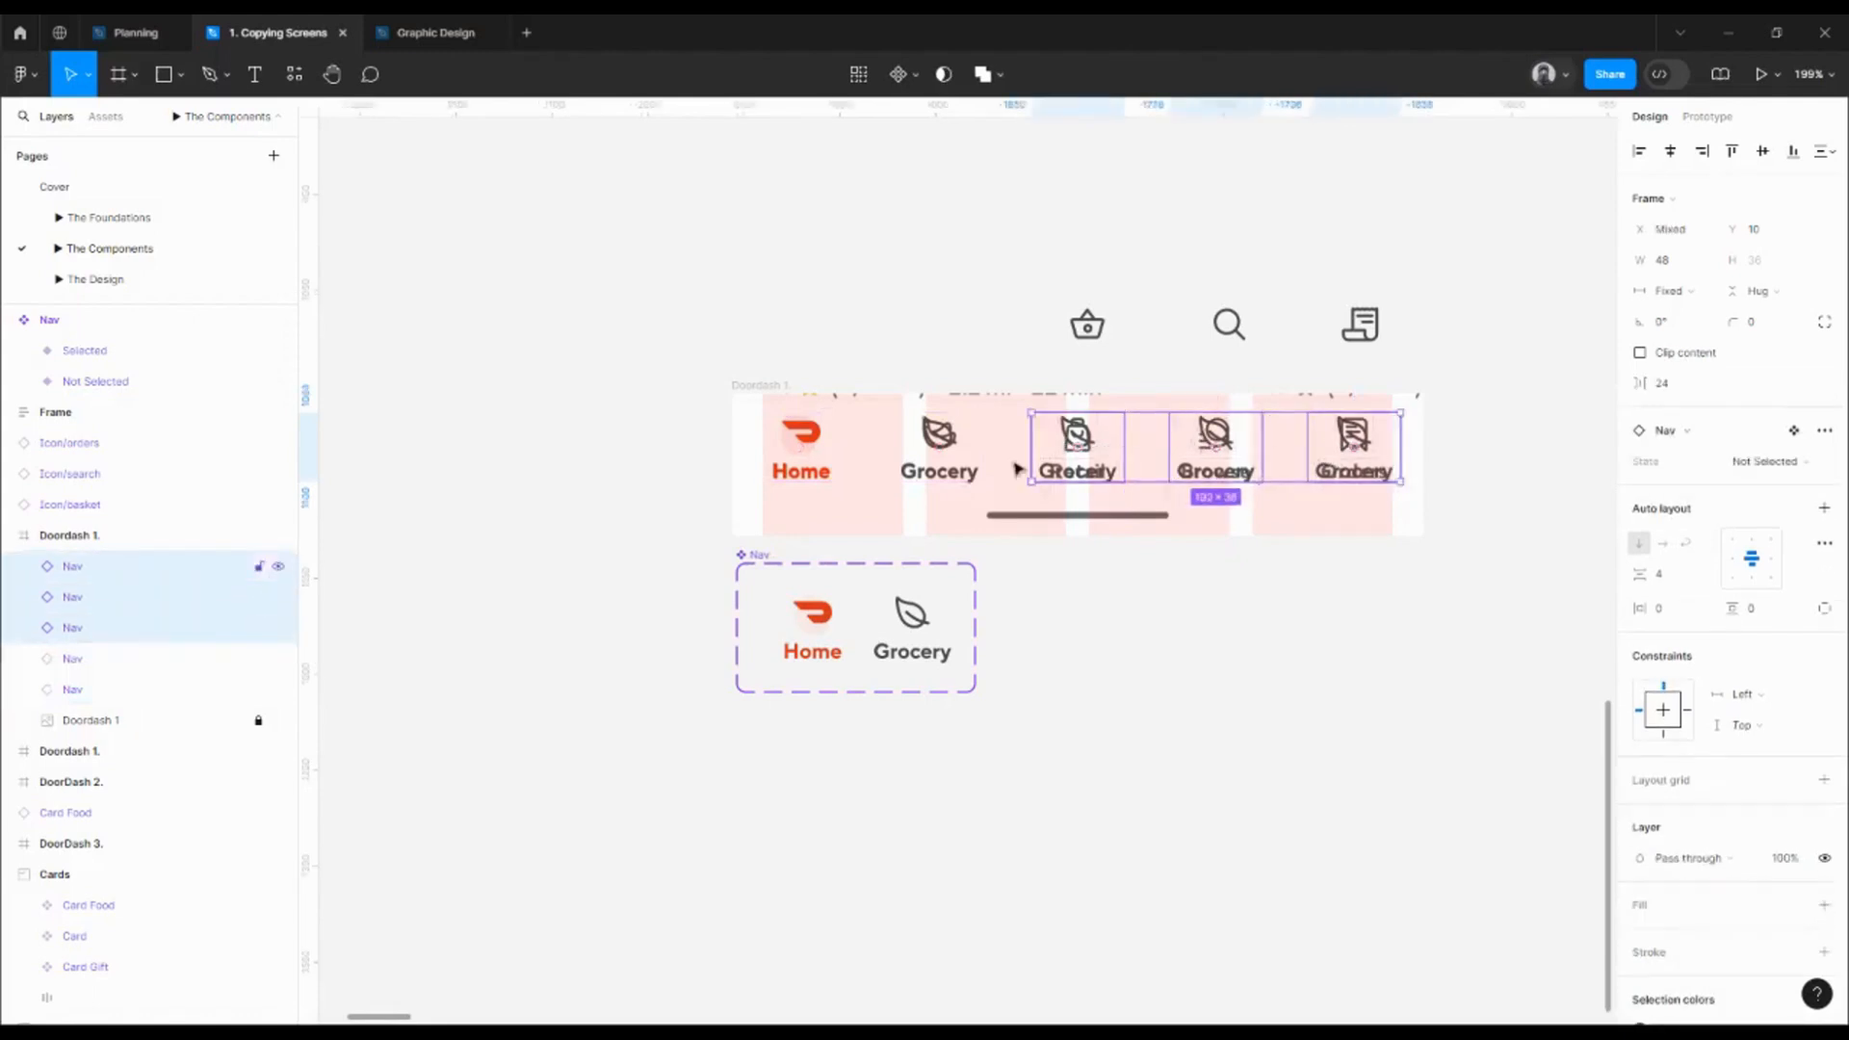
key("Delete")
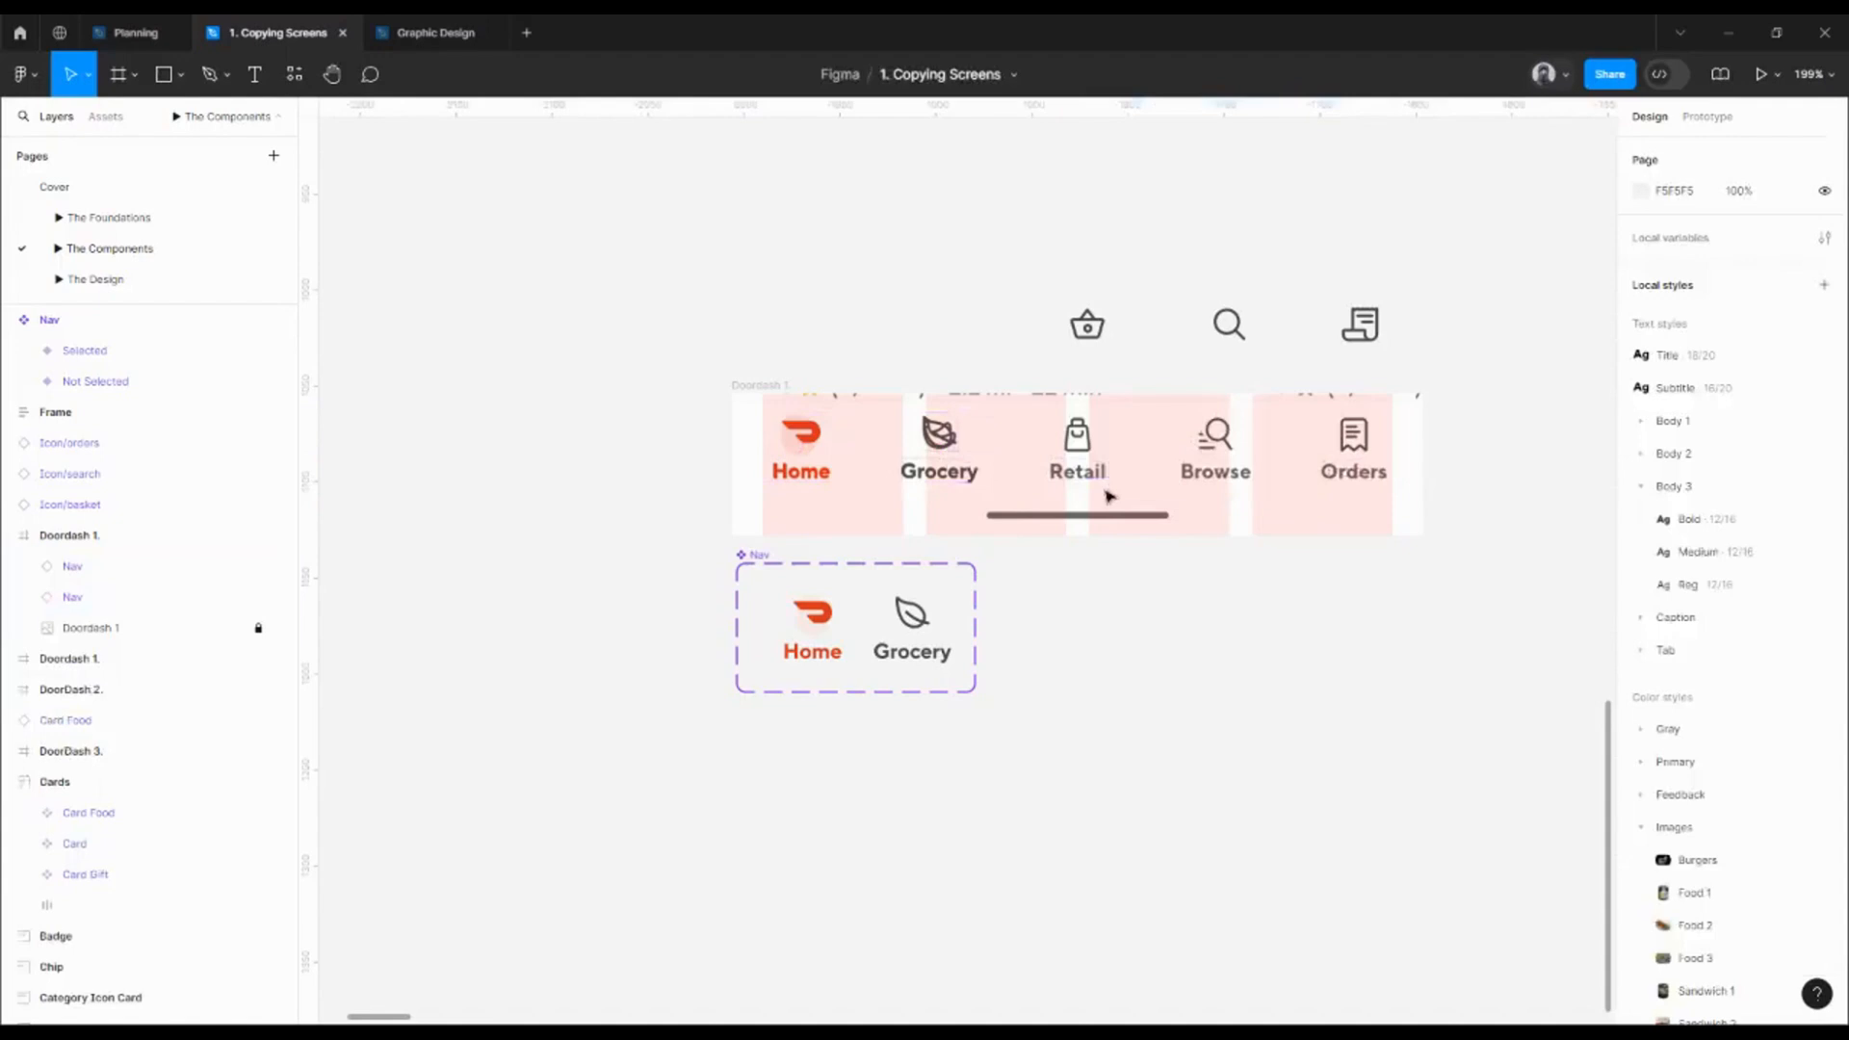
Move the Home and Grocery instances out of the reference frame to the canvas below the Nav component set.
left_click(912, 467)
left_click(804, 452, "shift")
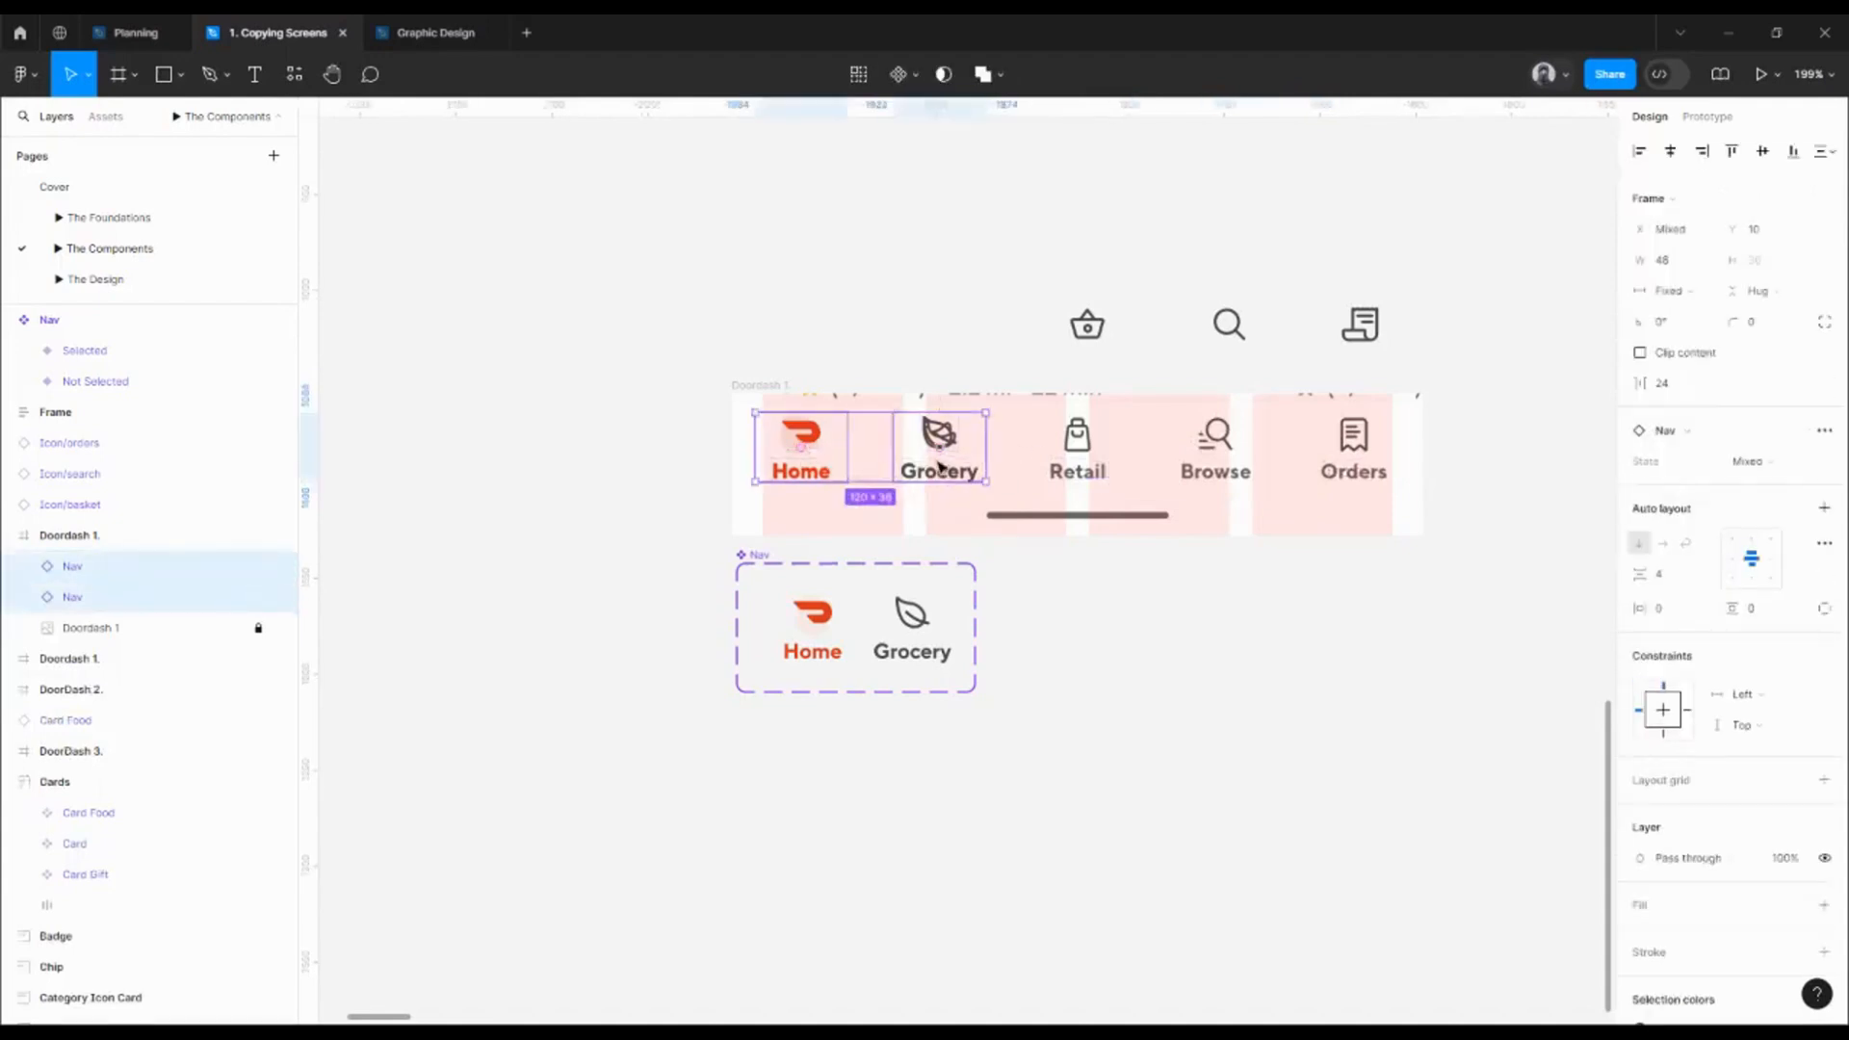
left_click_drag(939, 467, 1093, 742)
scroll(1079, 636, "down", 3)
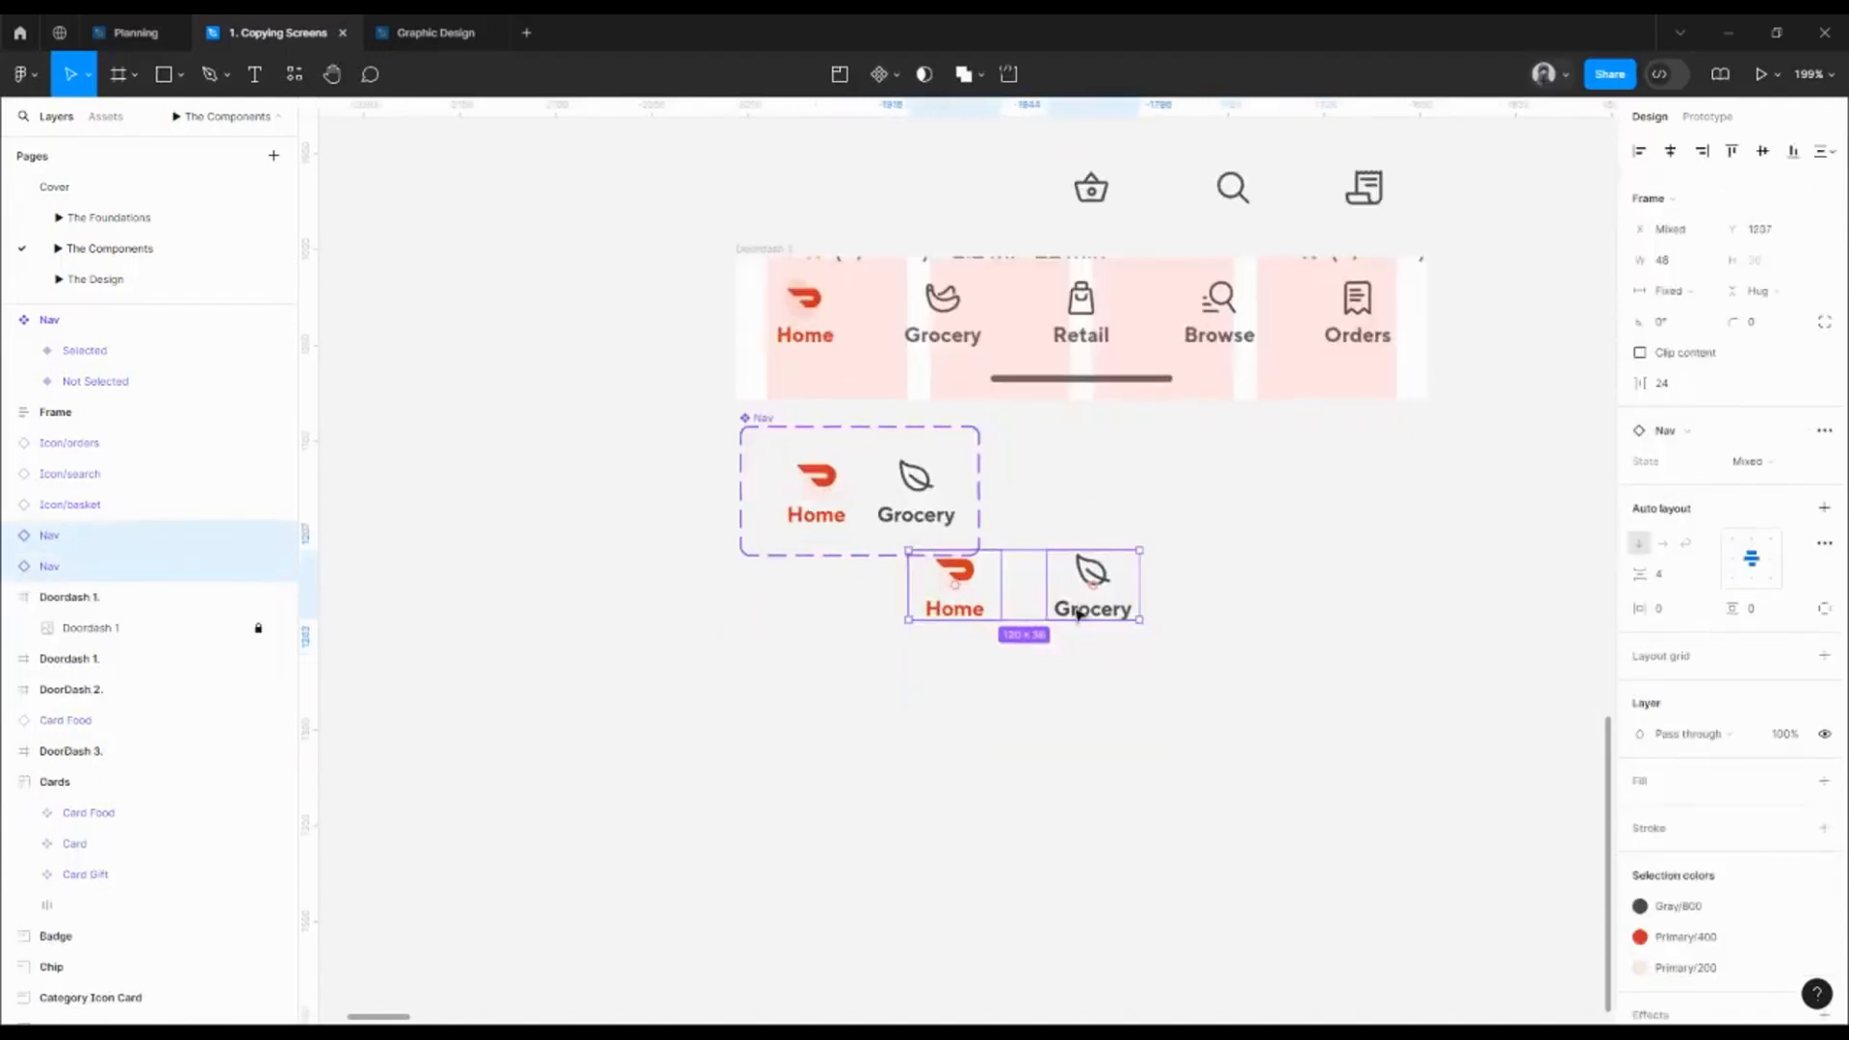
left_click_drag(1077, 612, 1079, 658)
Undo the instance moves and the deletion of the Retail, Browse and Orders instances.
key("ctrl+z")
key("ctrl+z")
key("ctrl+z")
key("ctrl+z")
key("ctrl+z")
key("ctrl+z")
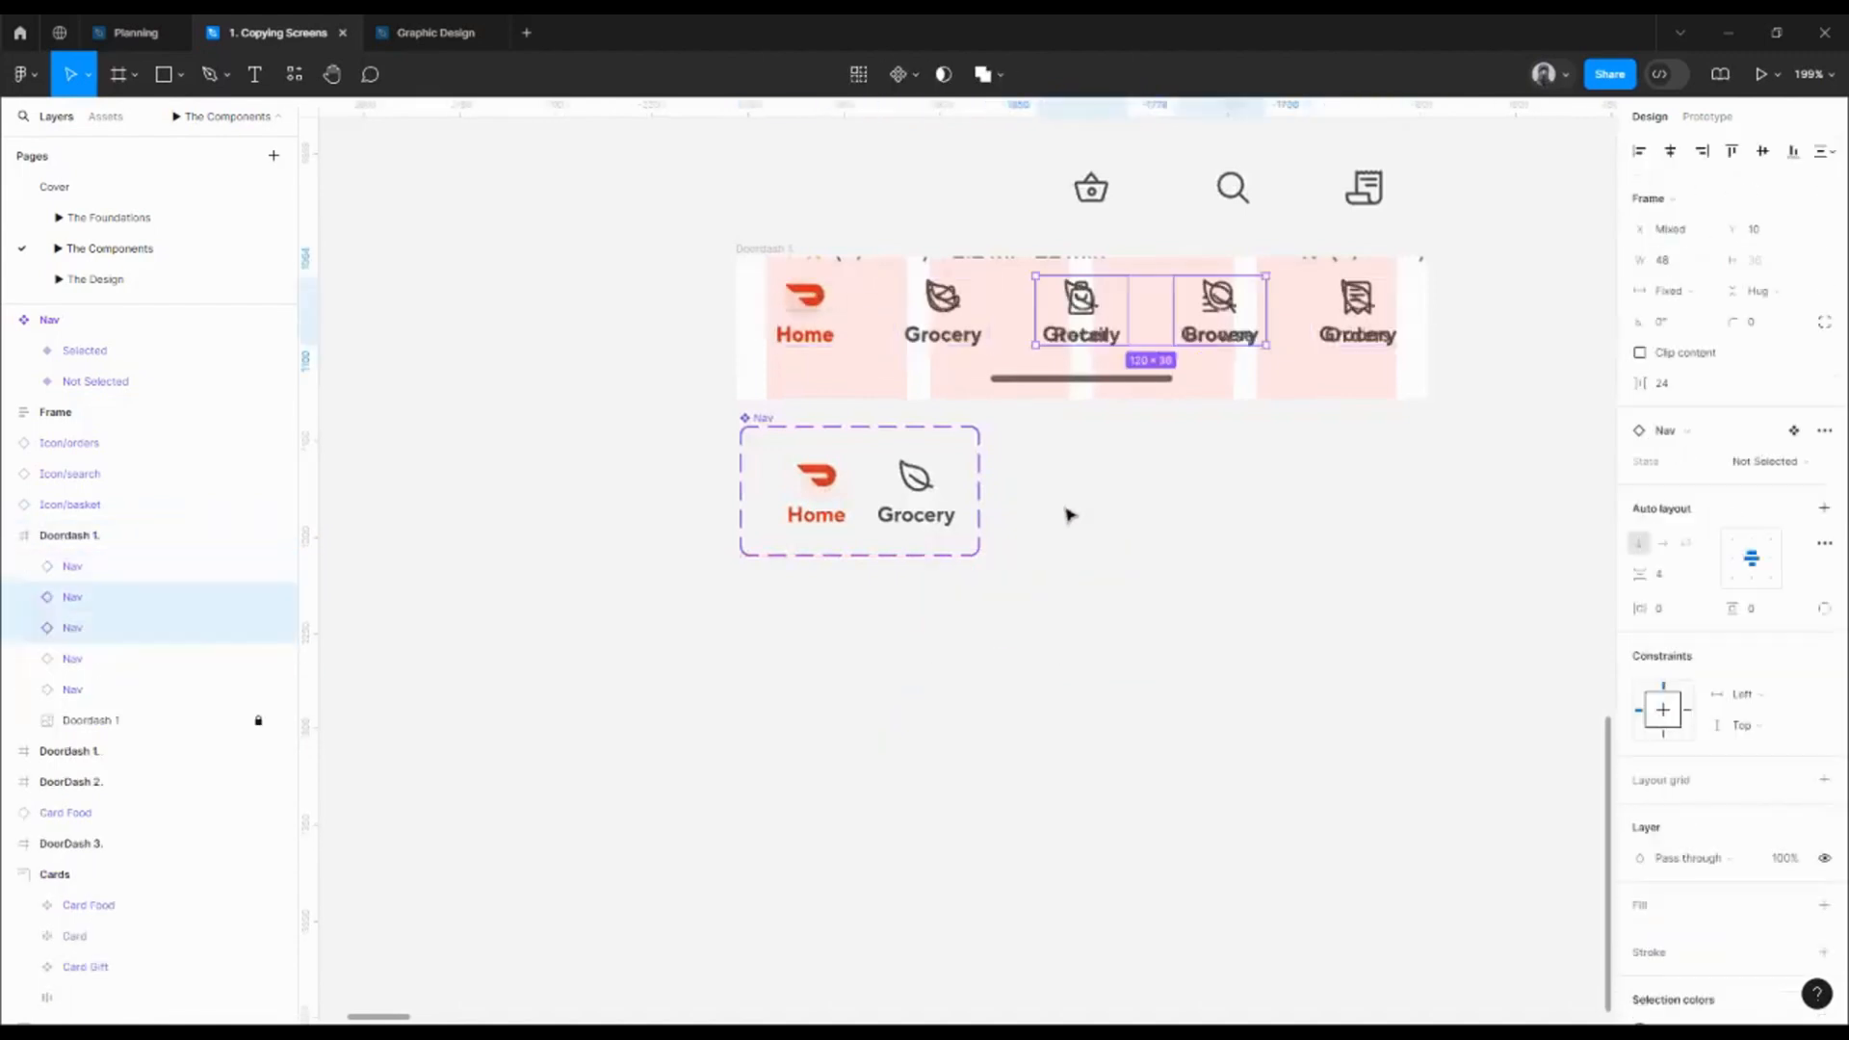
Start an instance swap property named Icon for the grocery icon in the Not Selected variant of Nav.
left_click(1089, 296)
left_click_drag(1089, 296, 1095, 471)
left_click(970, 472)
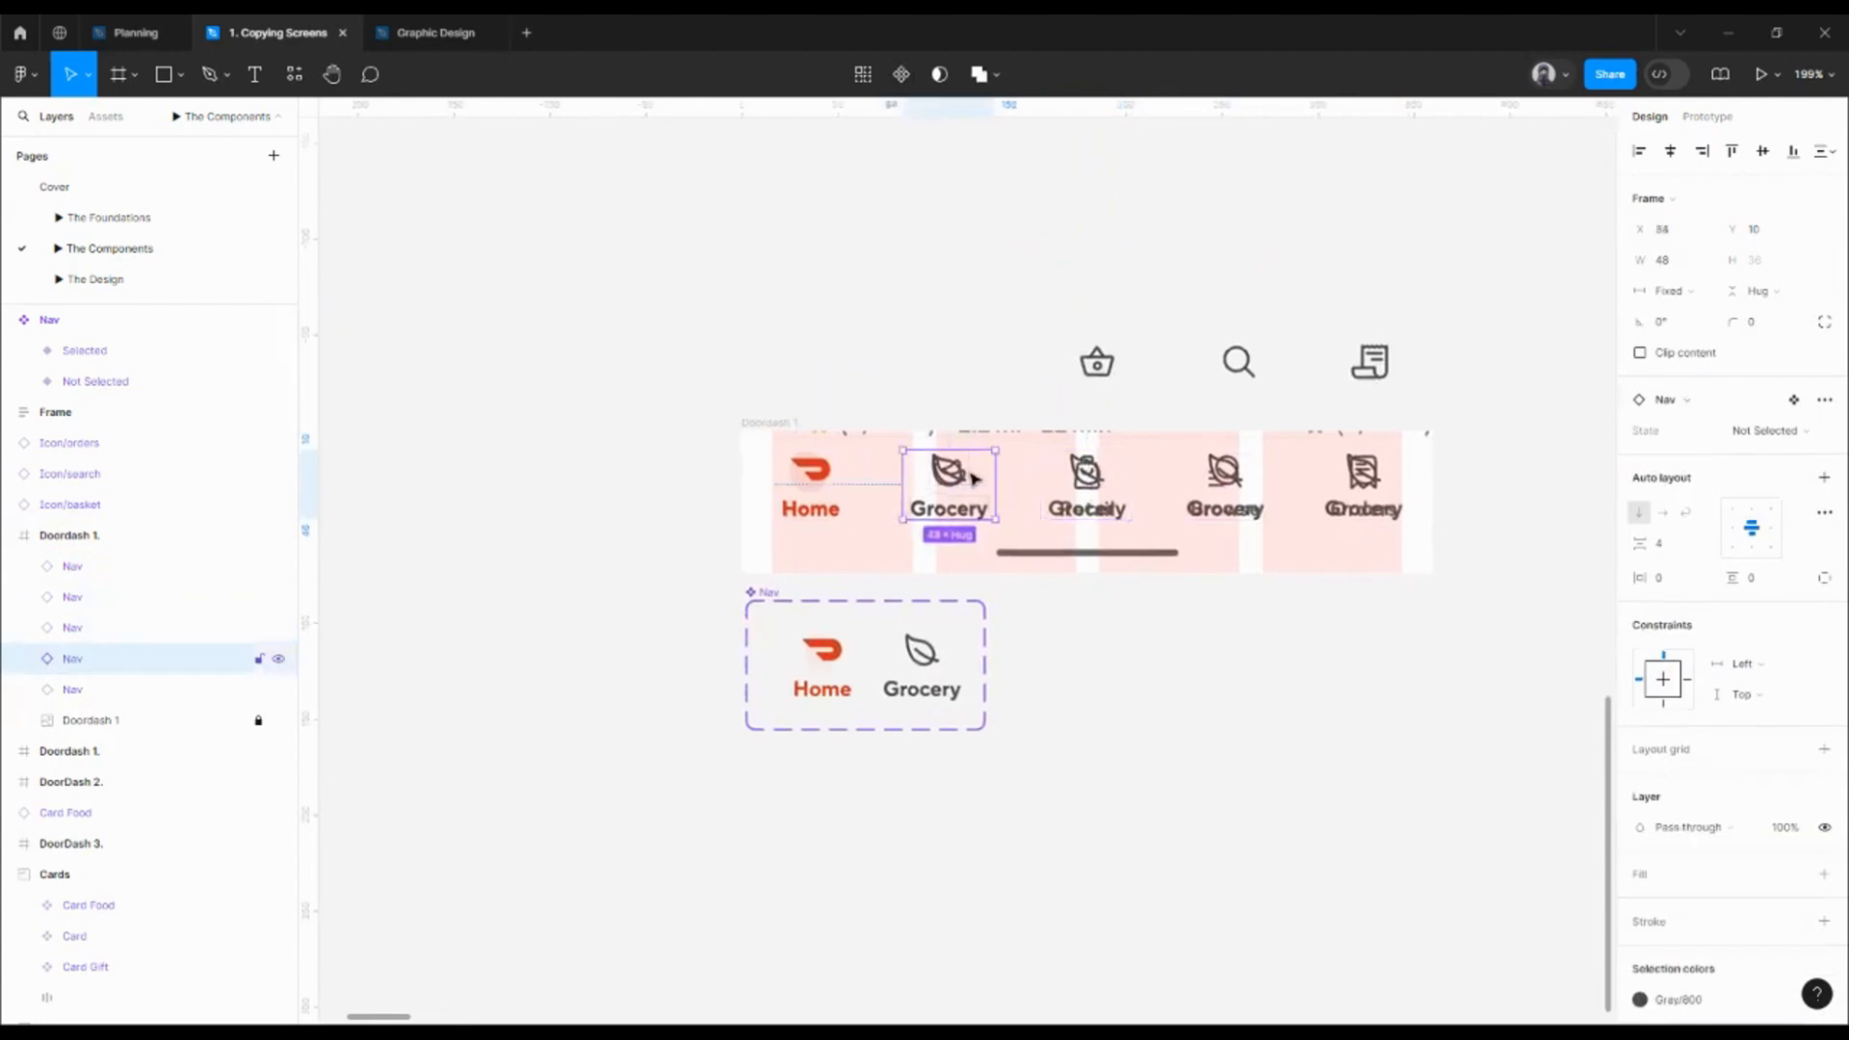
double_click(921, 655)
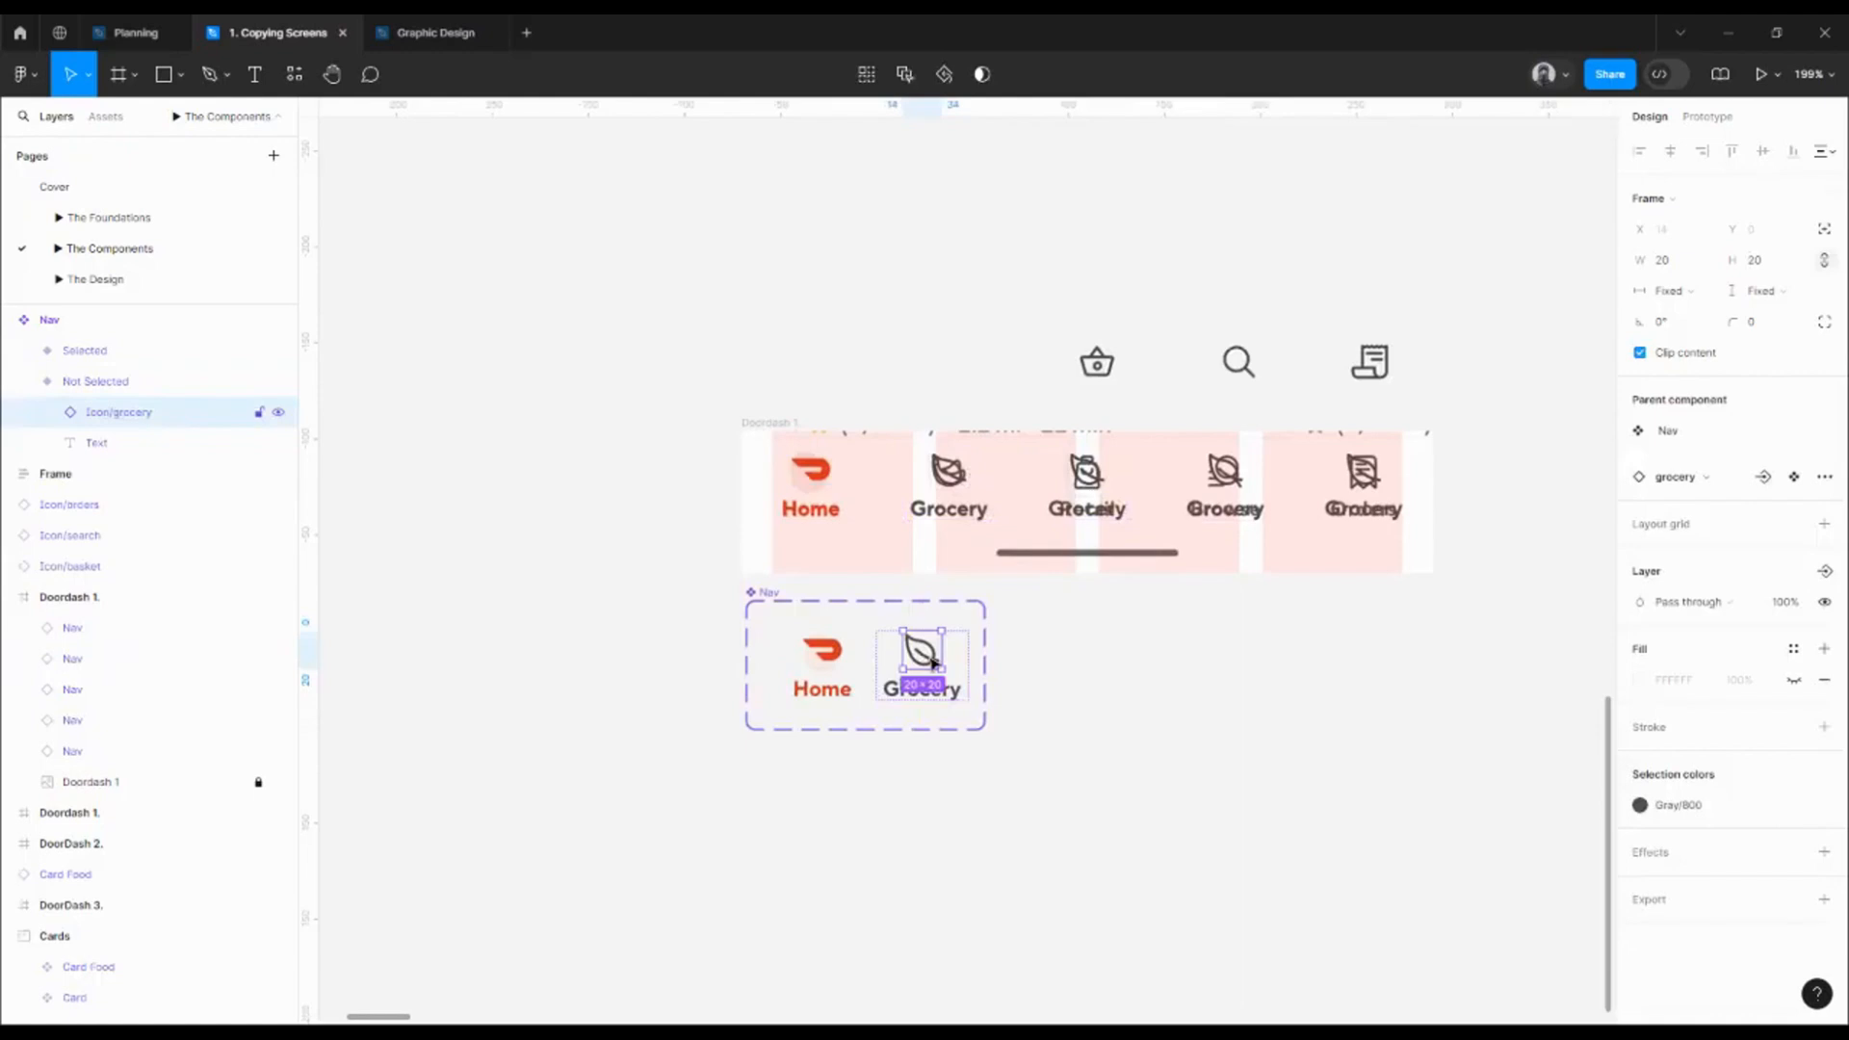
left_click(816, 660)
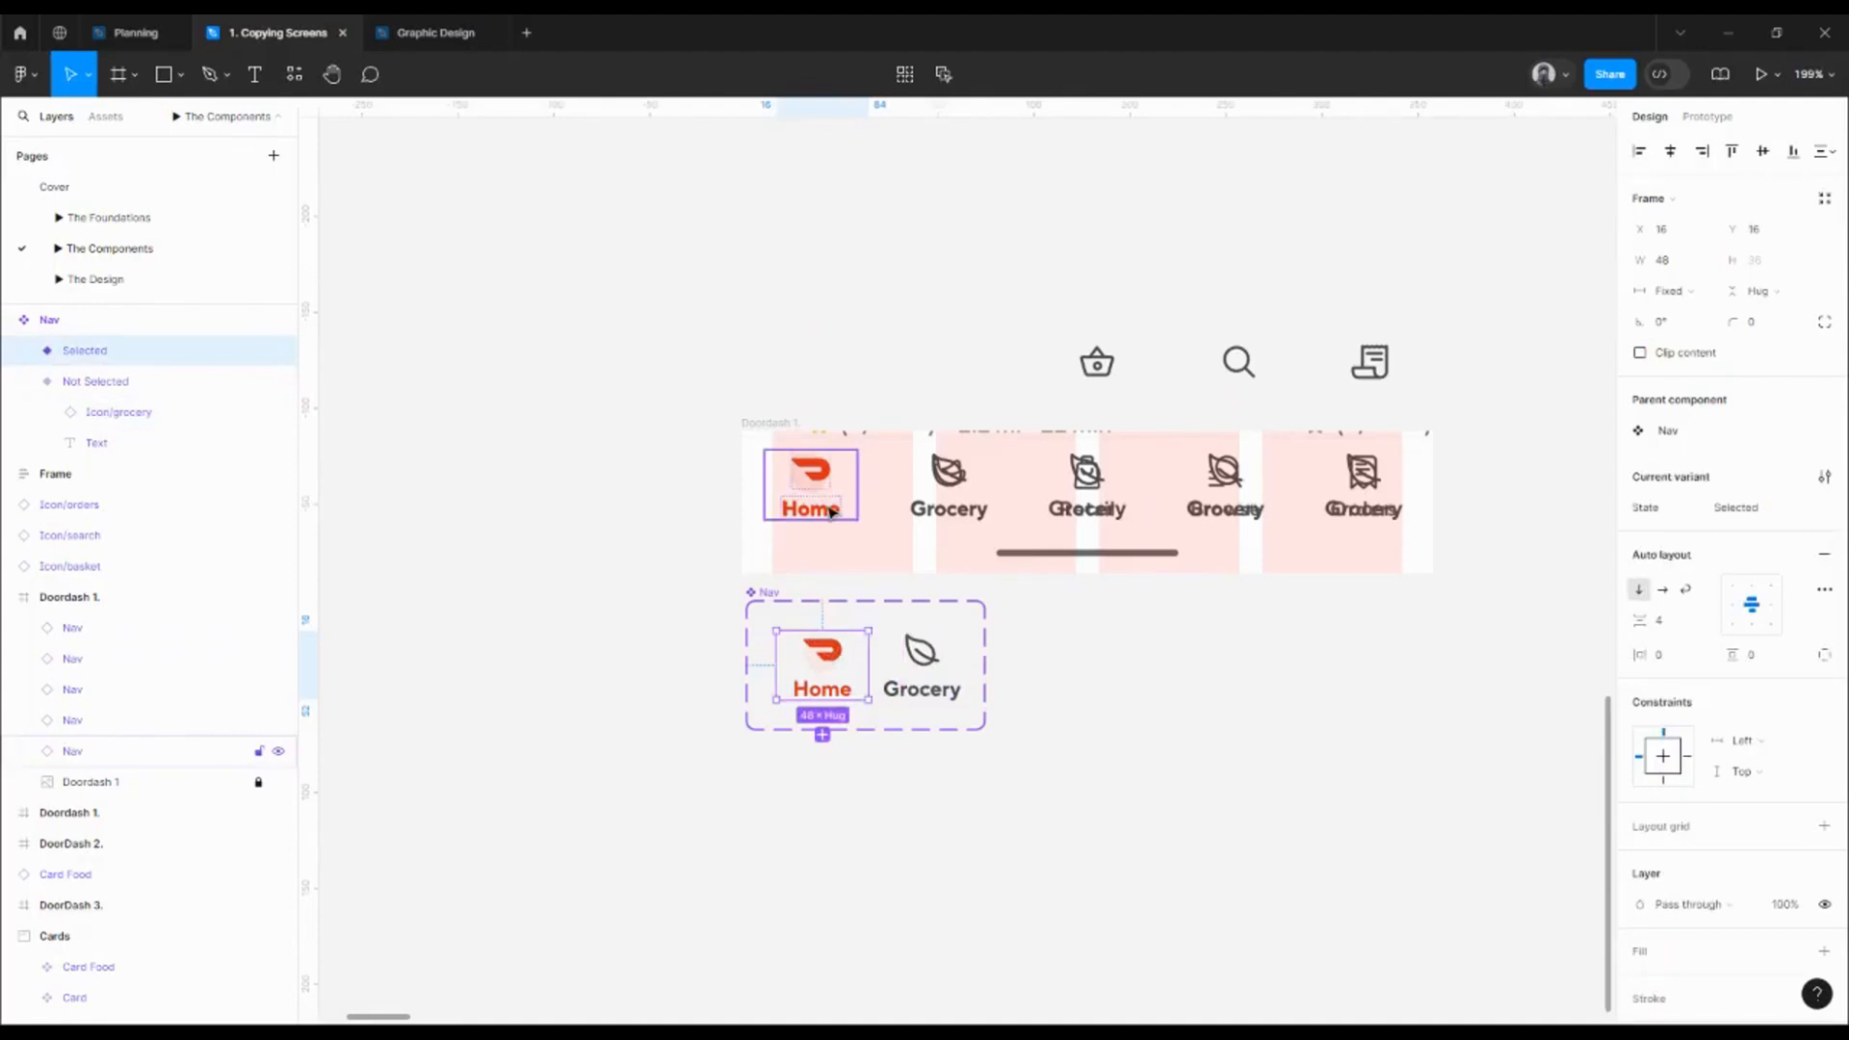
double_click(926, 653)
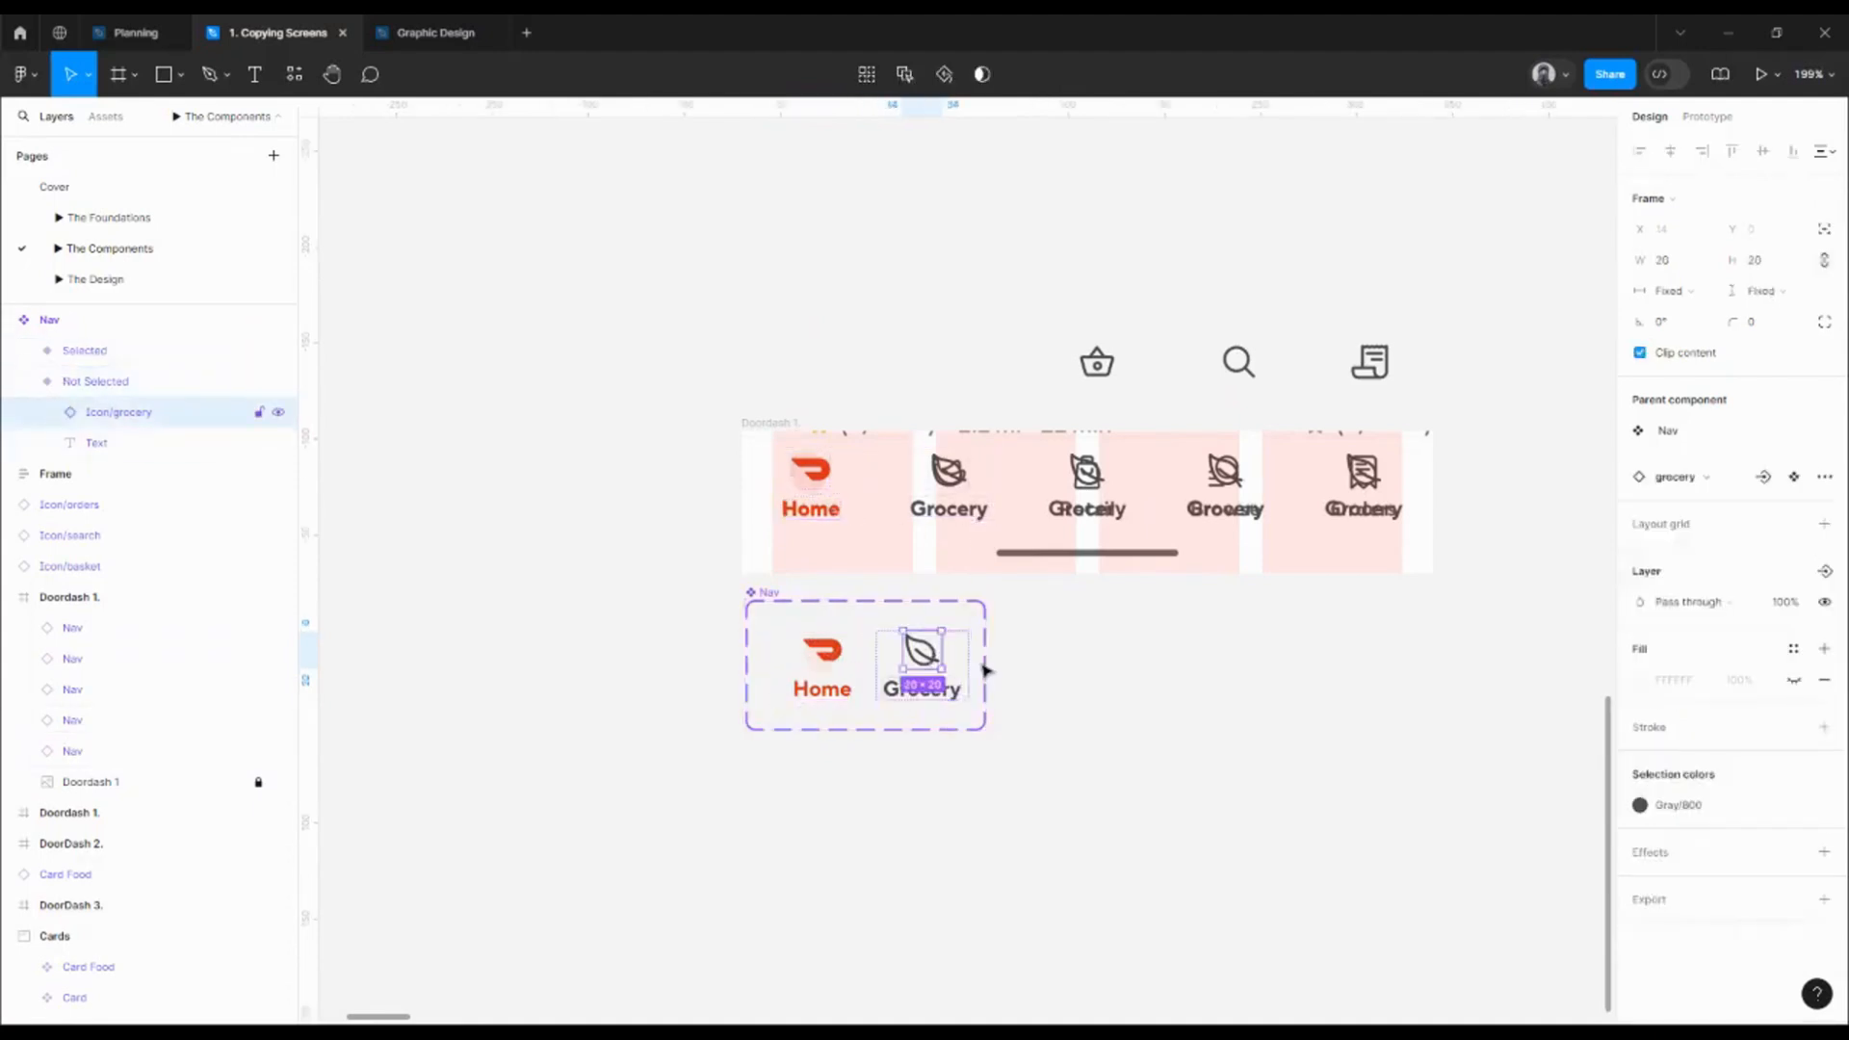
left_click(1763, 477)
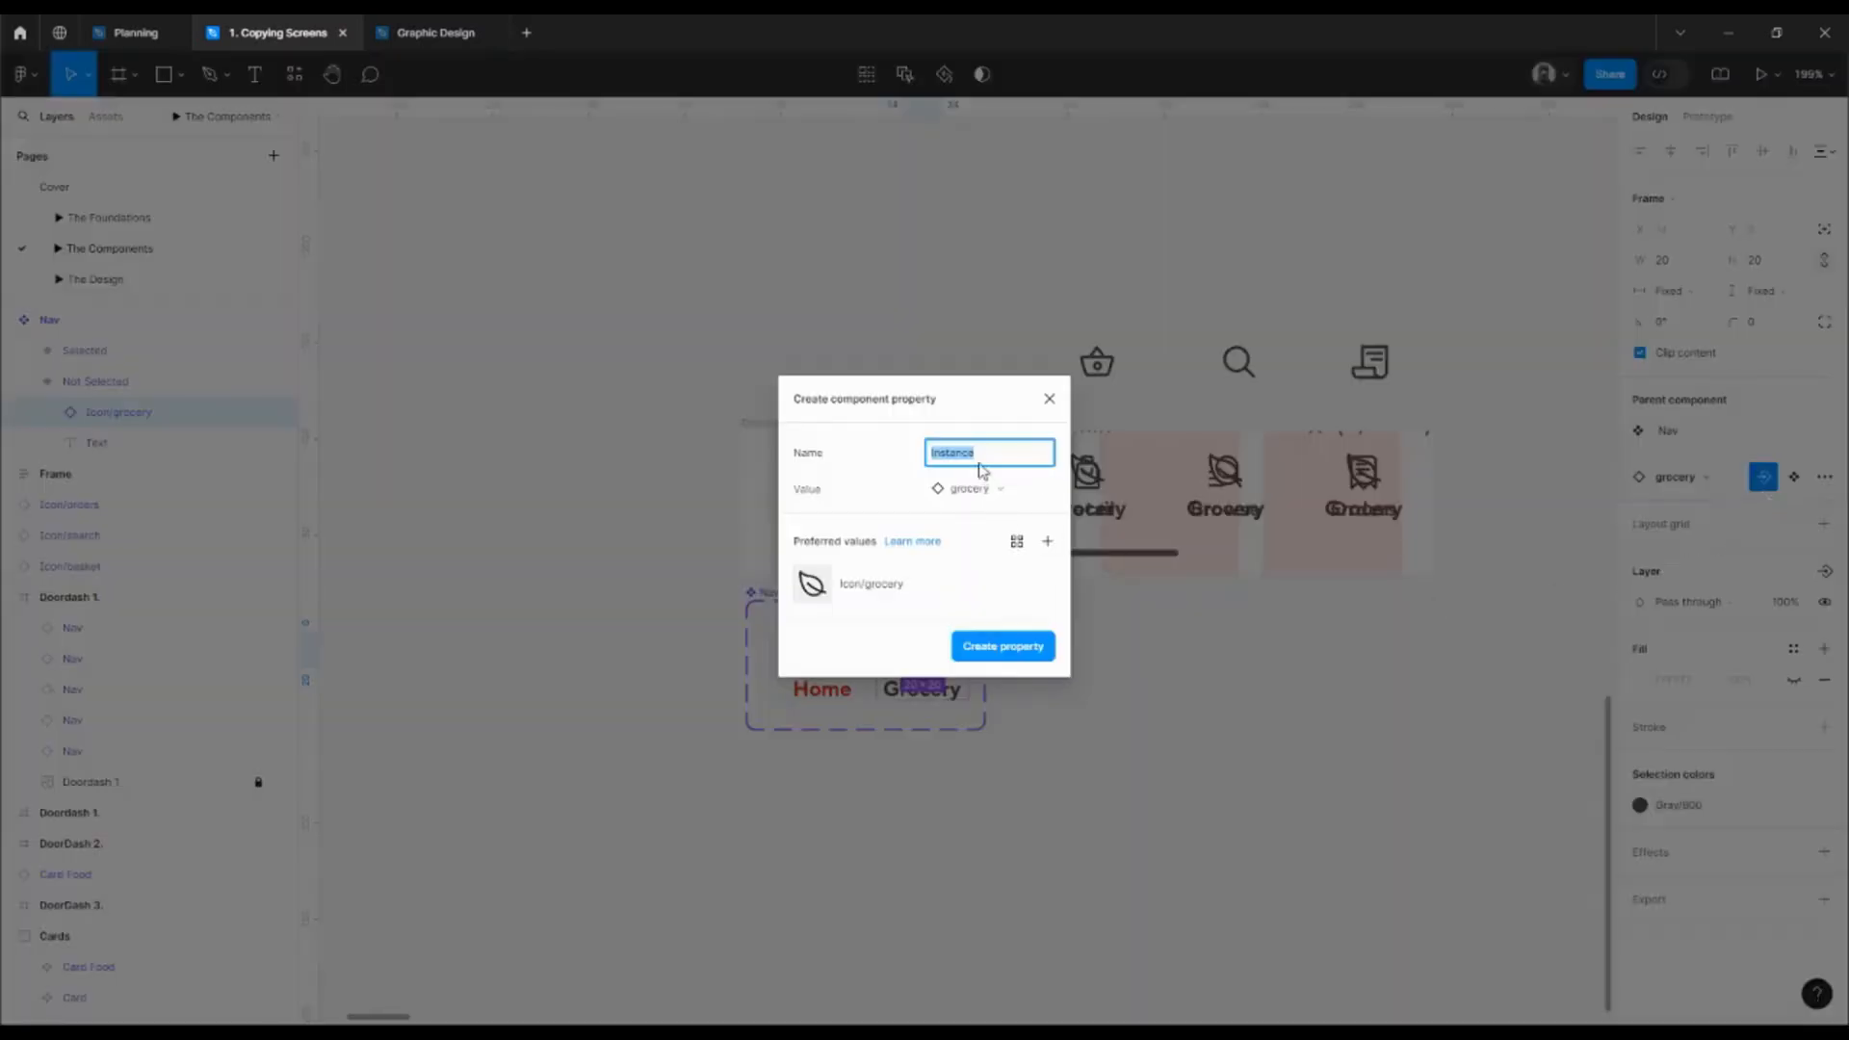
type("Icon")
Add the basket, search and orders icons to the preferred values and create the Icon property.
left_click(1047, 541)
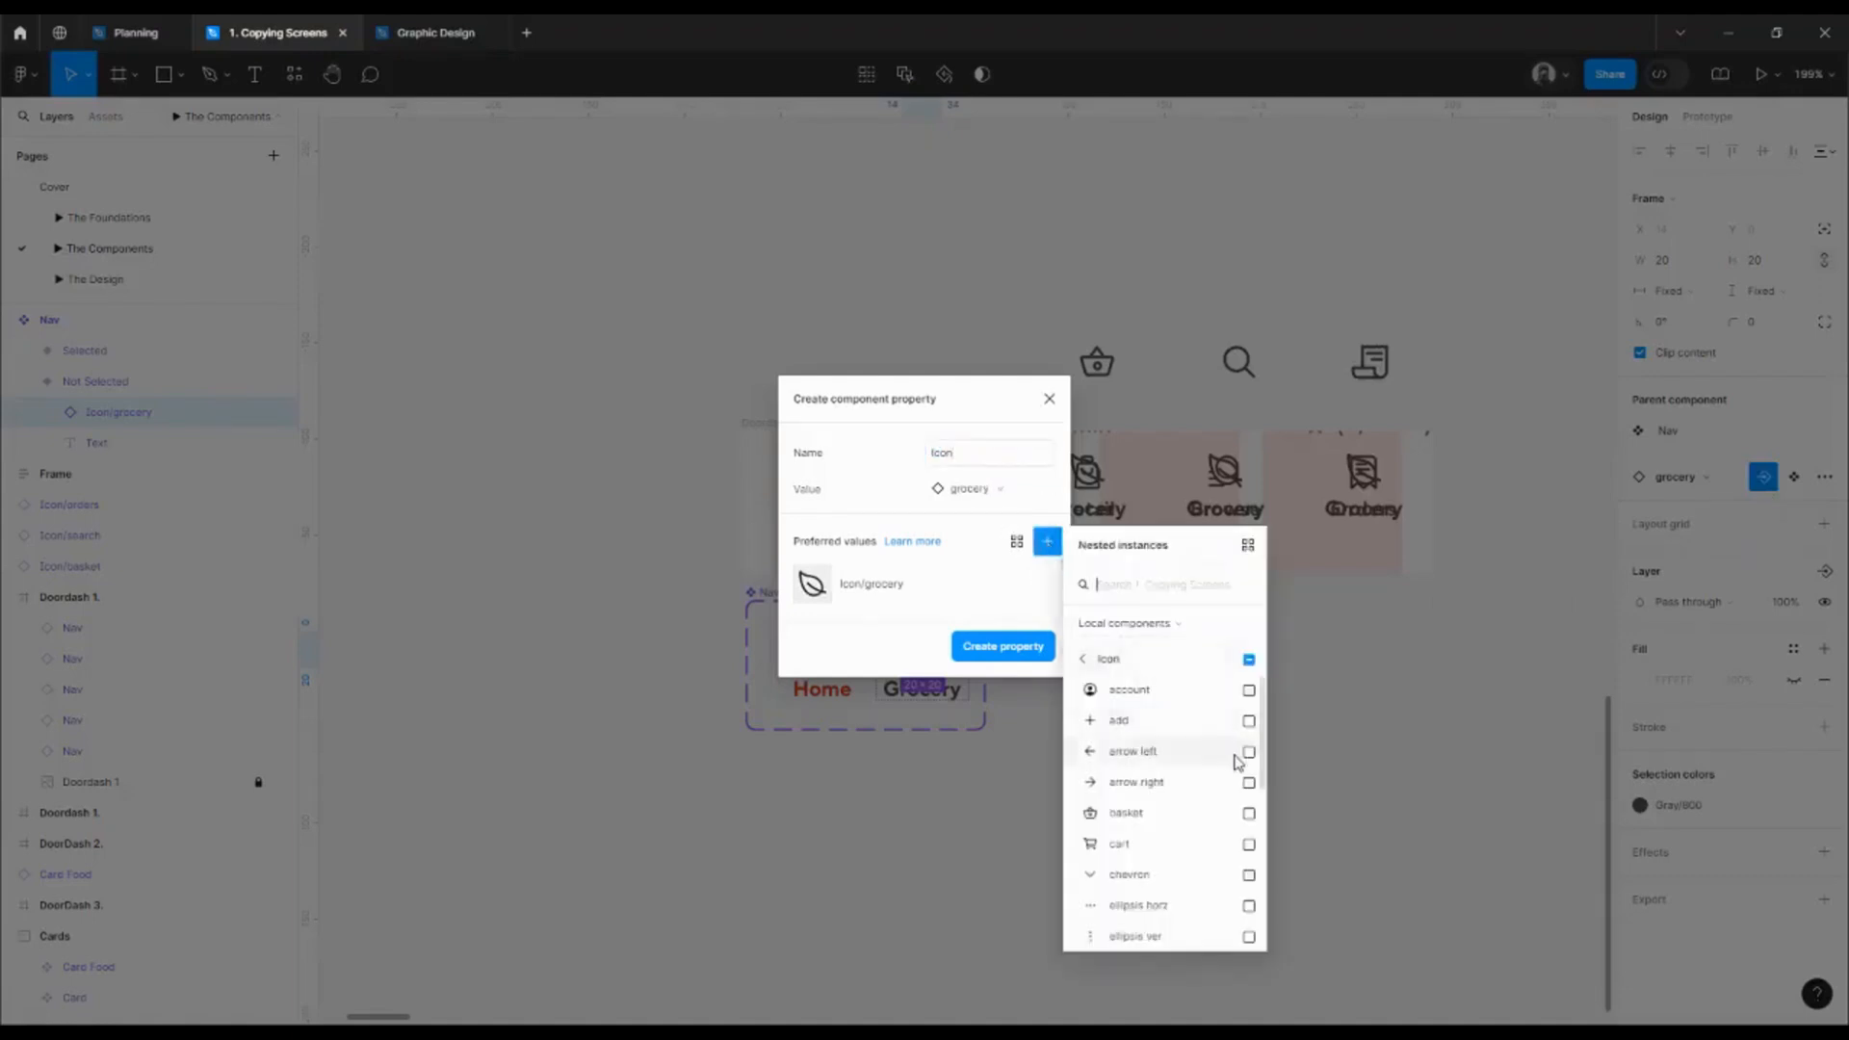
left_click(1249, 813)
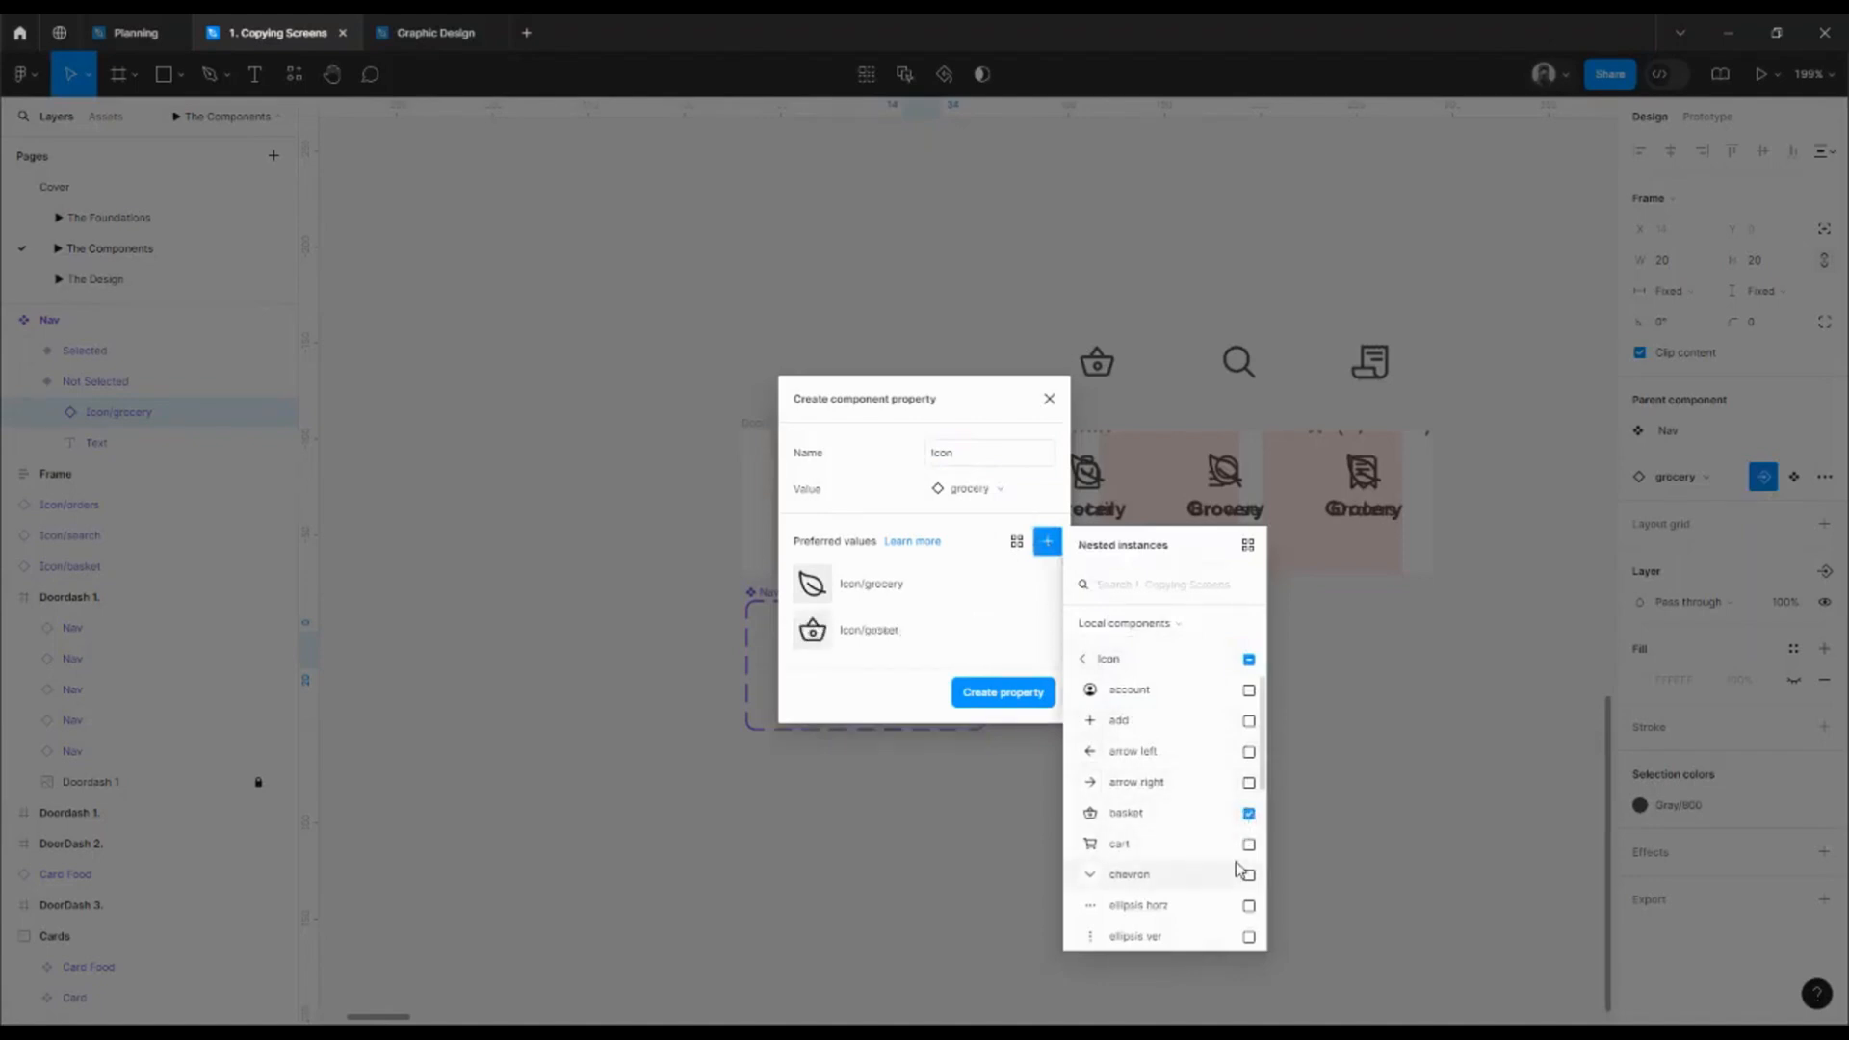
scroll(1240, 868, "down", 5)
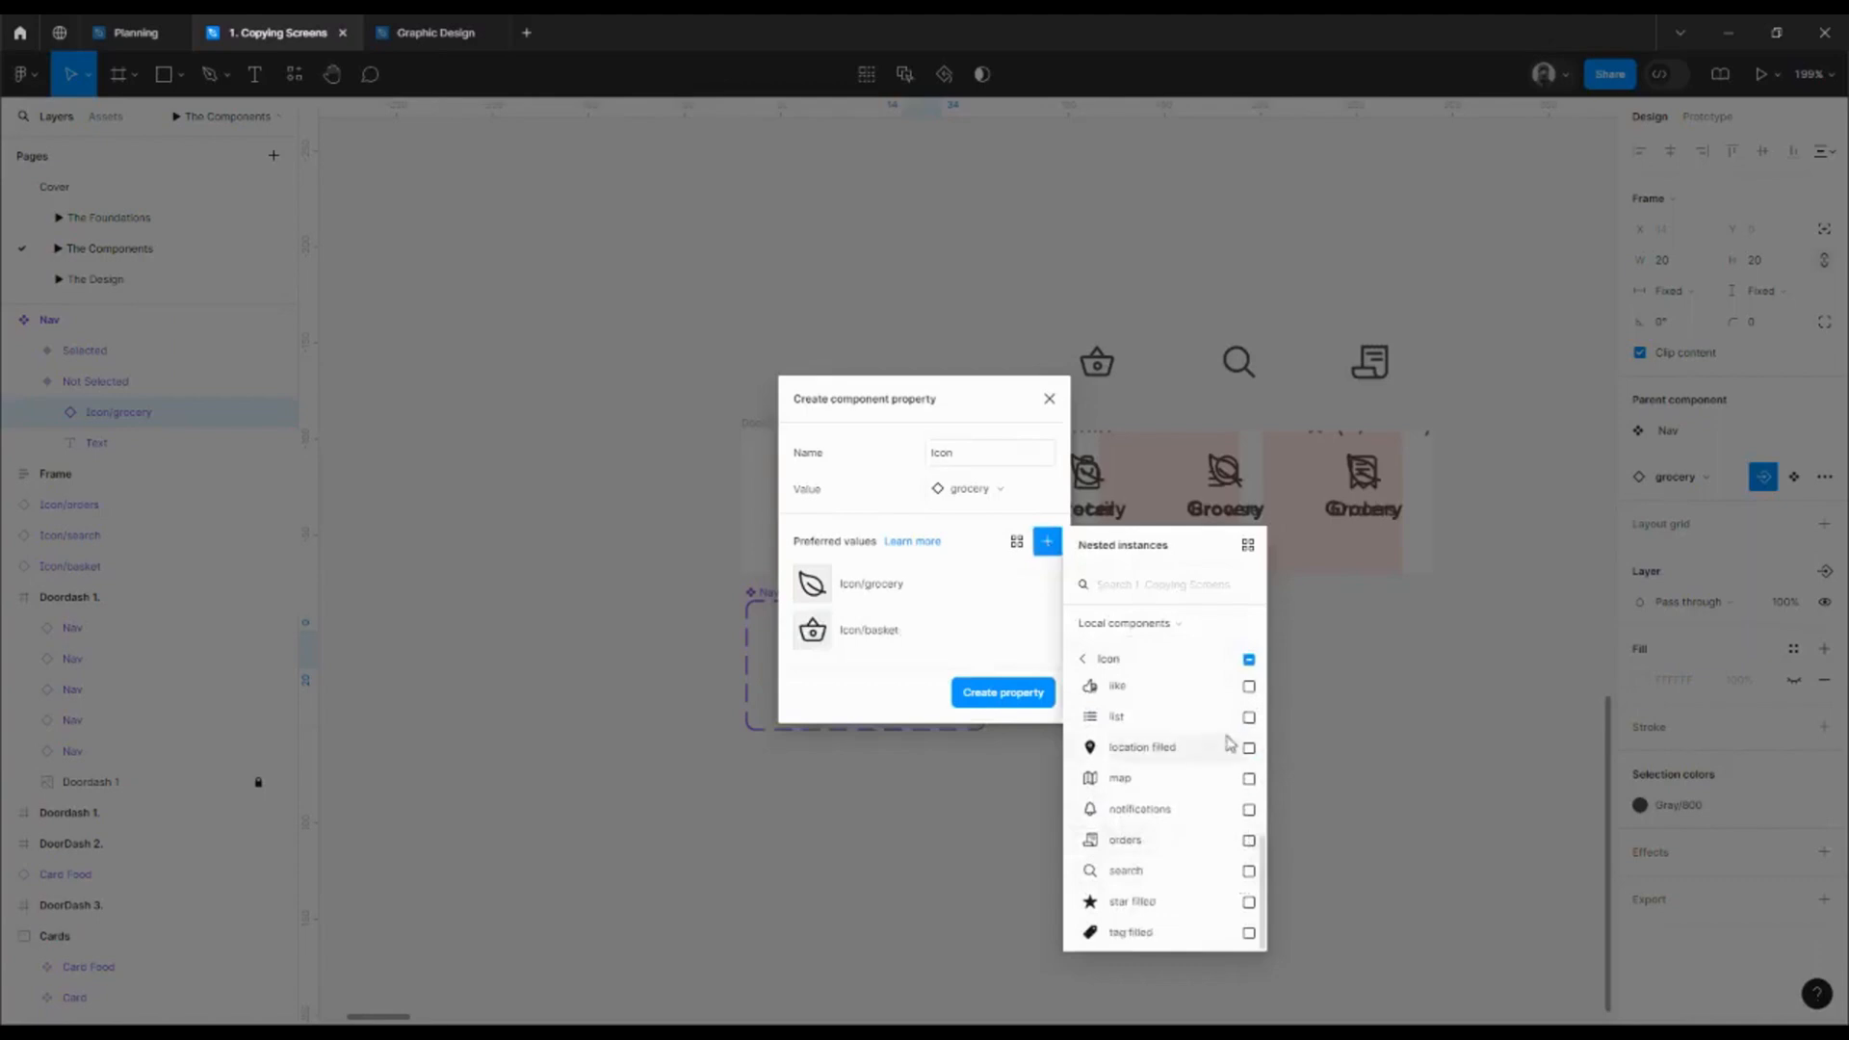
left_click(1248, 872)
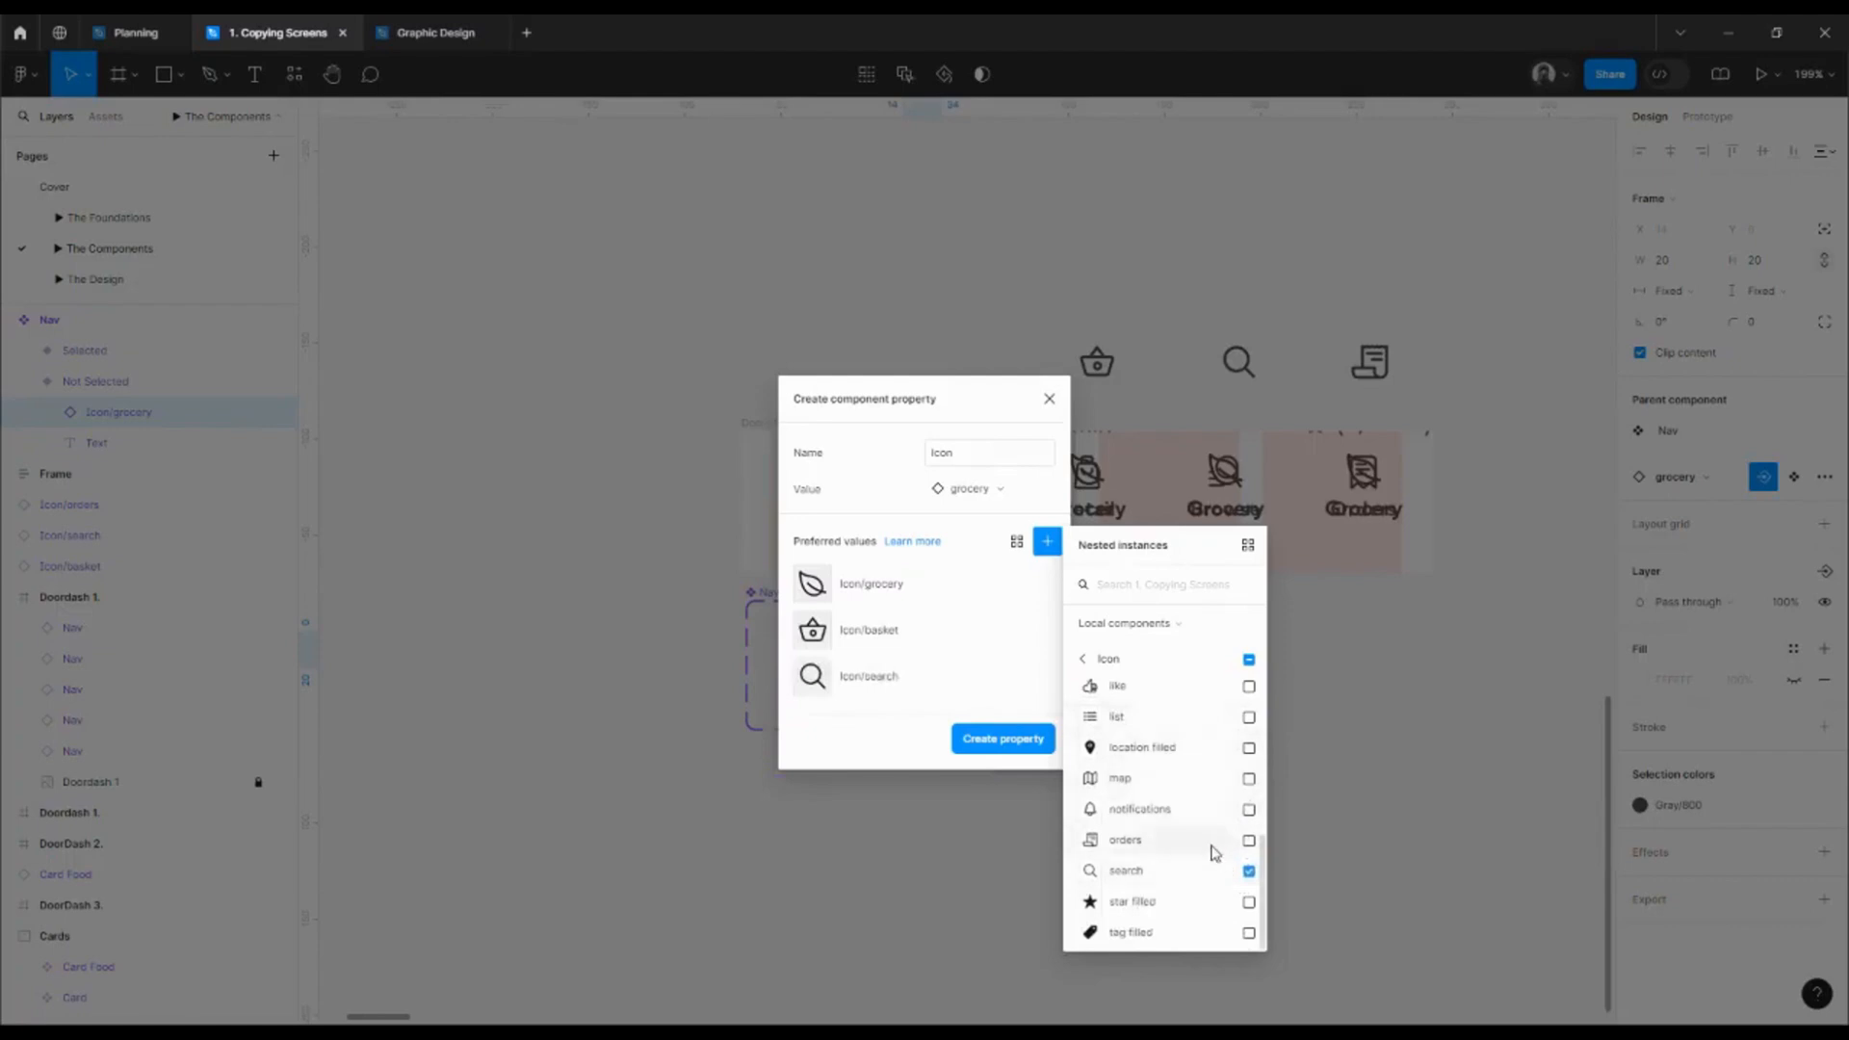
scroll(1218, 811, "up", 5)
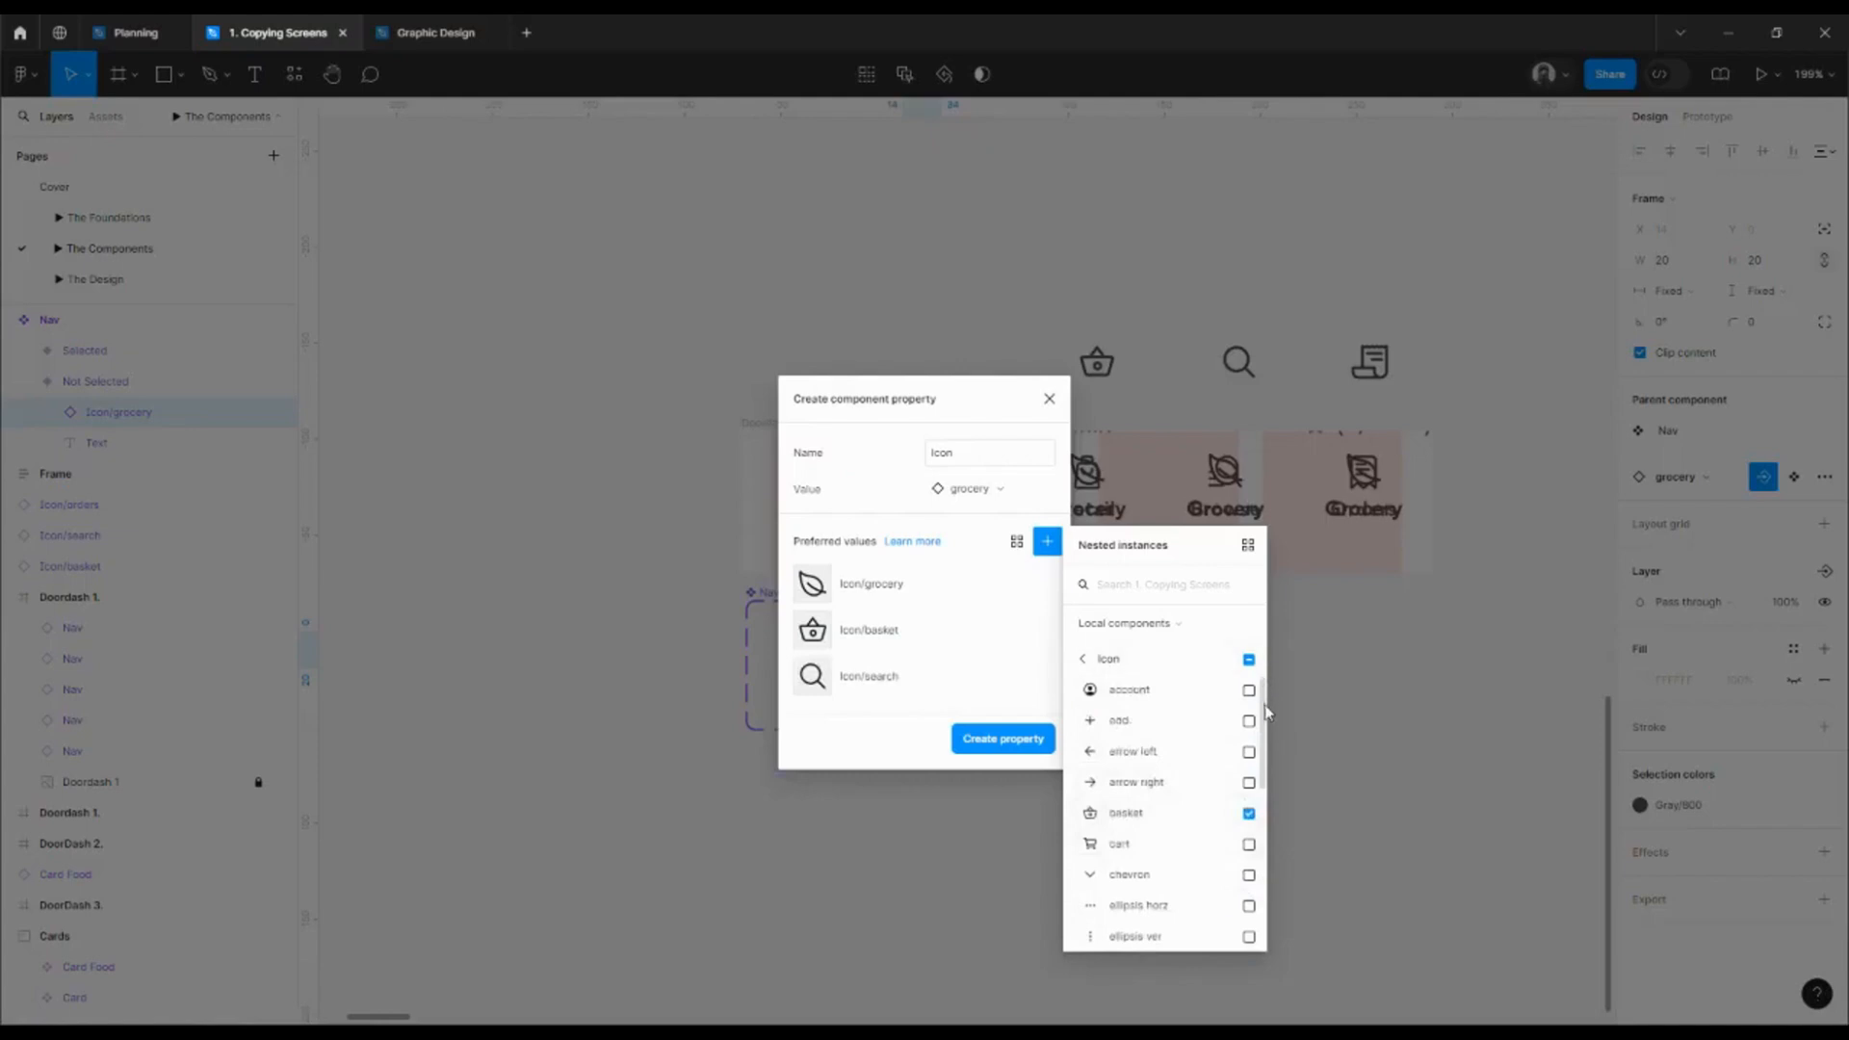
scroll(1269, 732, "down", 3)
left_click_drag(1271, 771, 1271, 872)
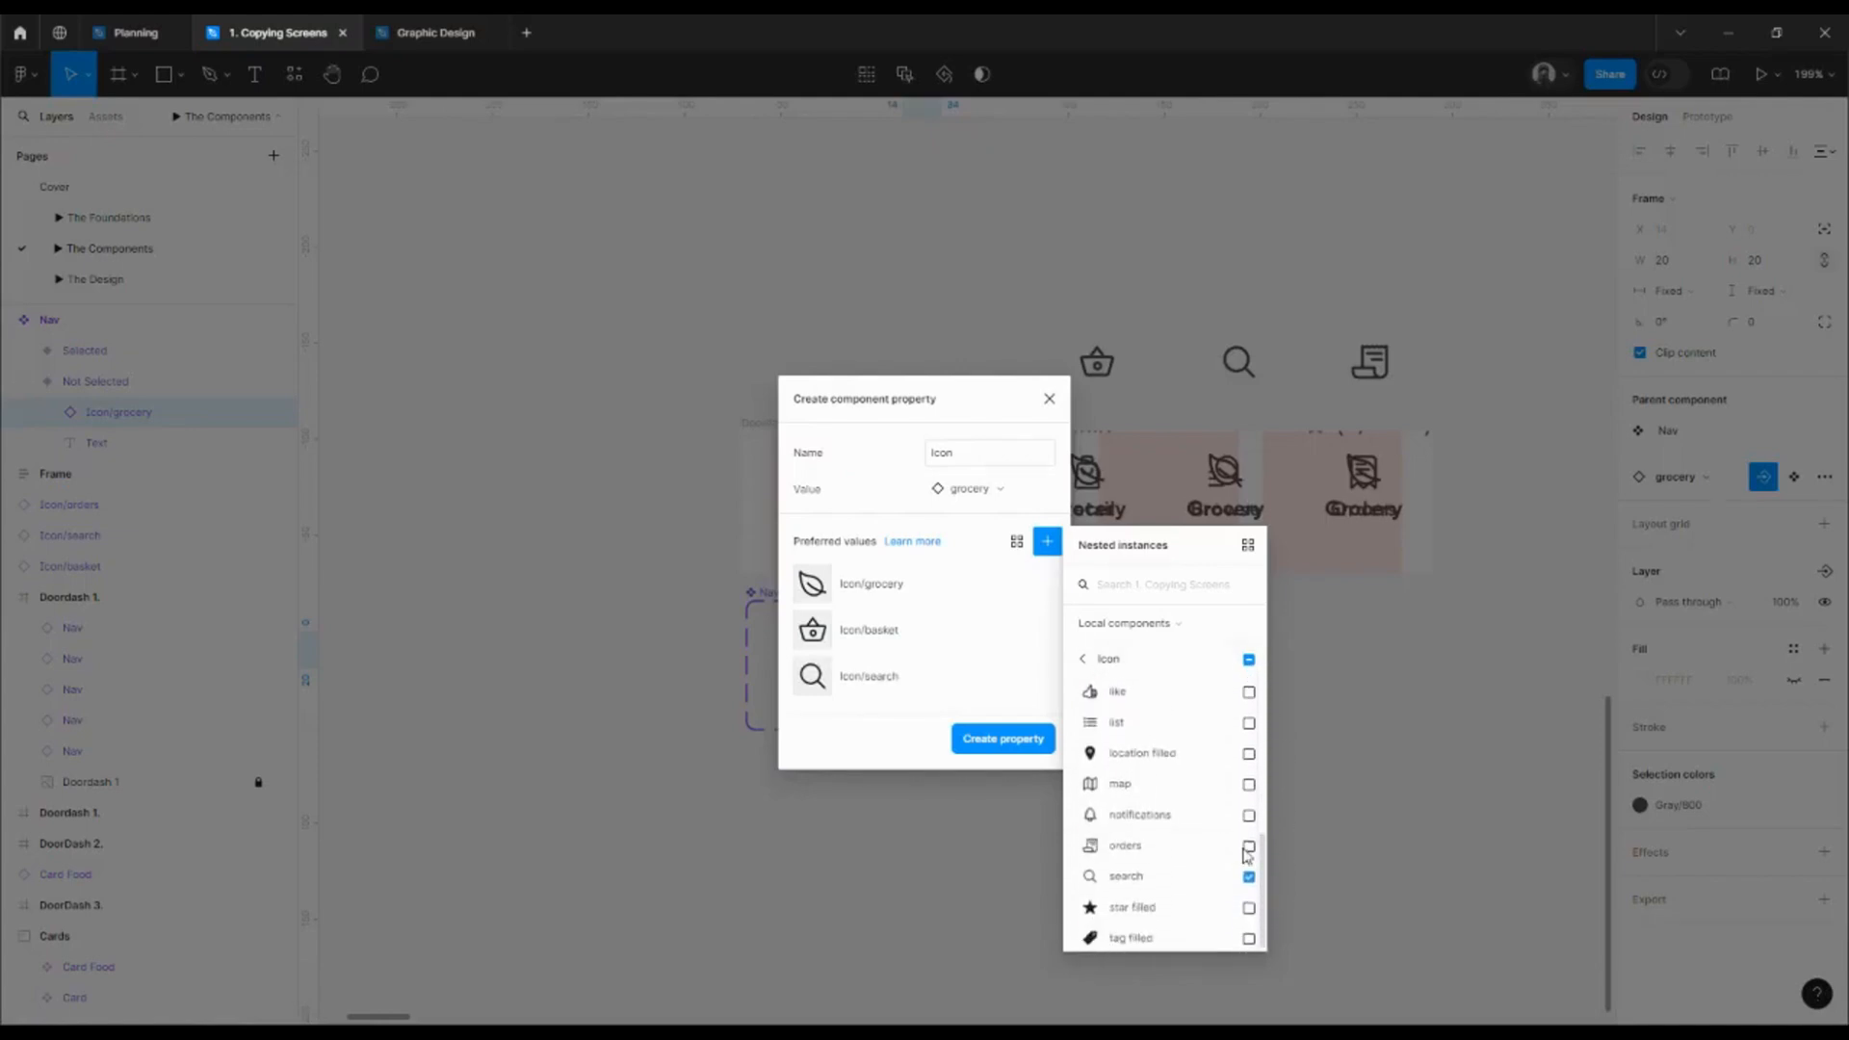
left_click(1249, 845)
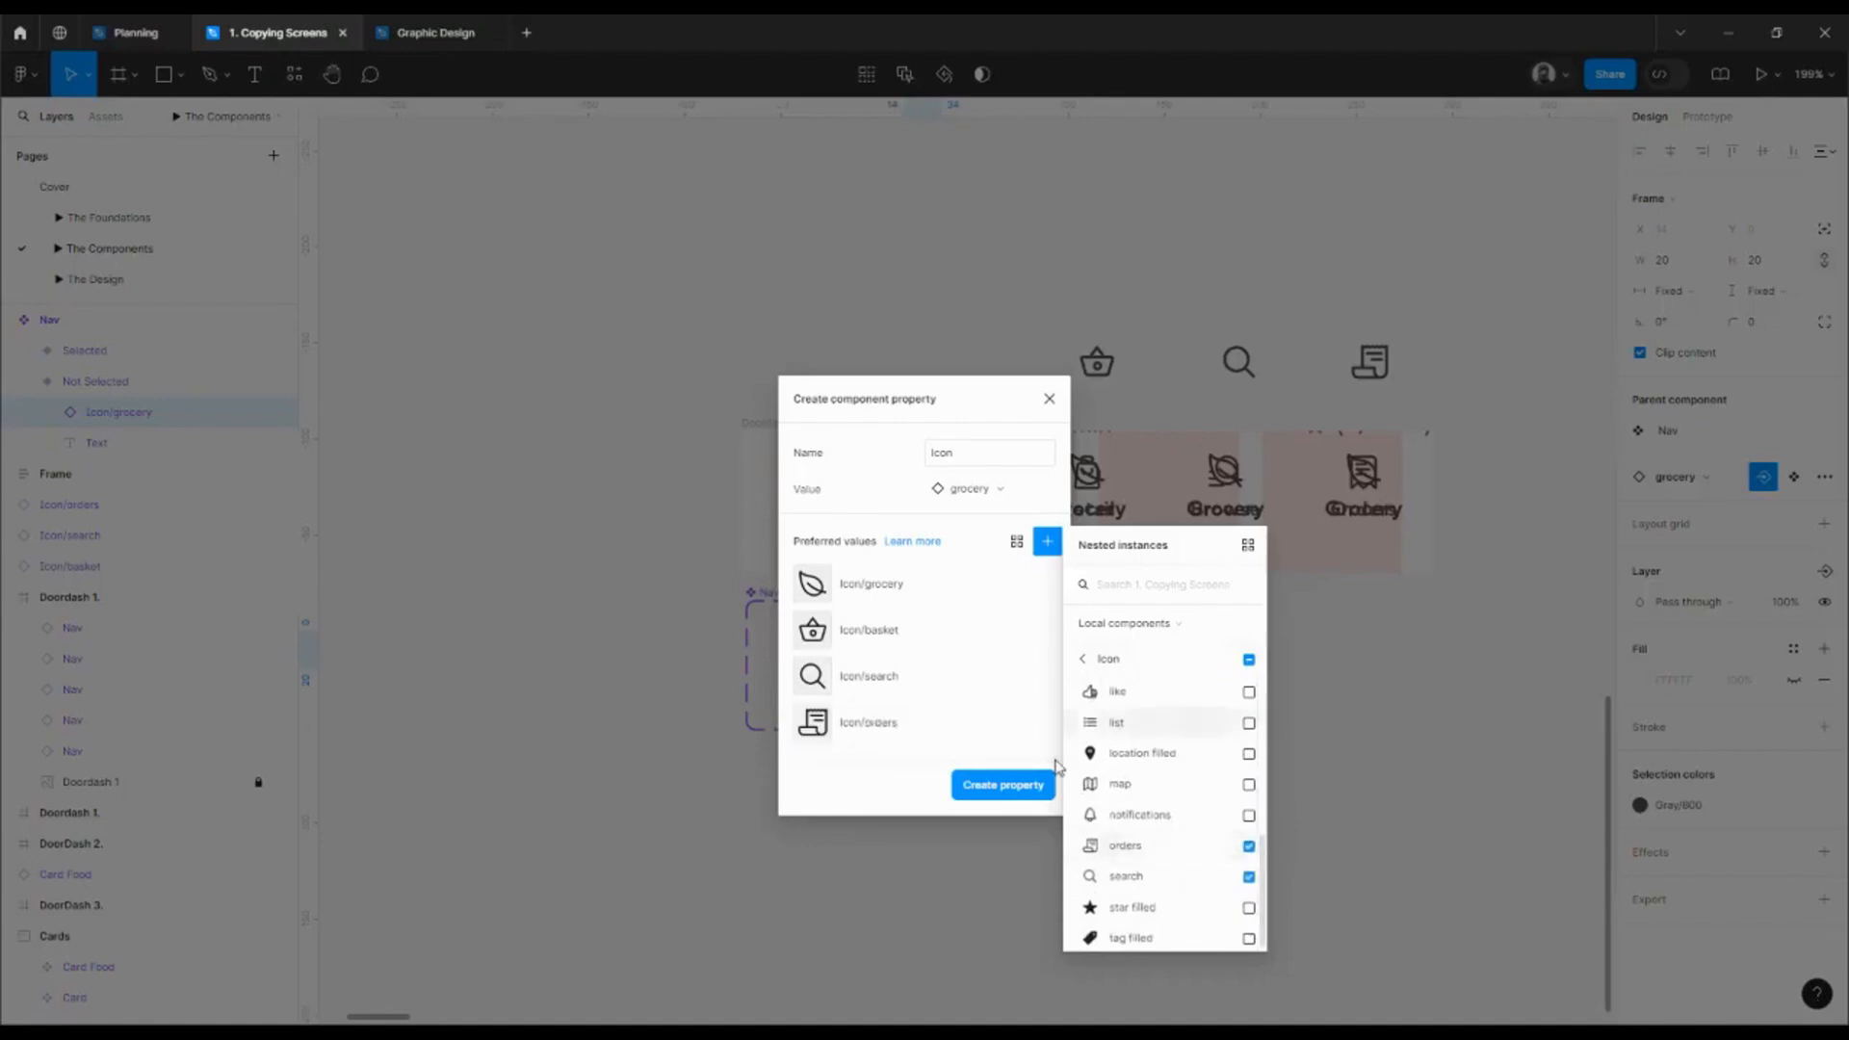
left_click(995, 788)
left_click(1023, 832)
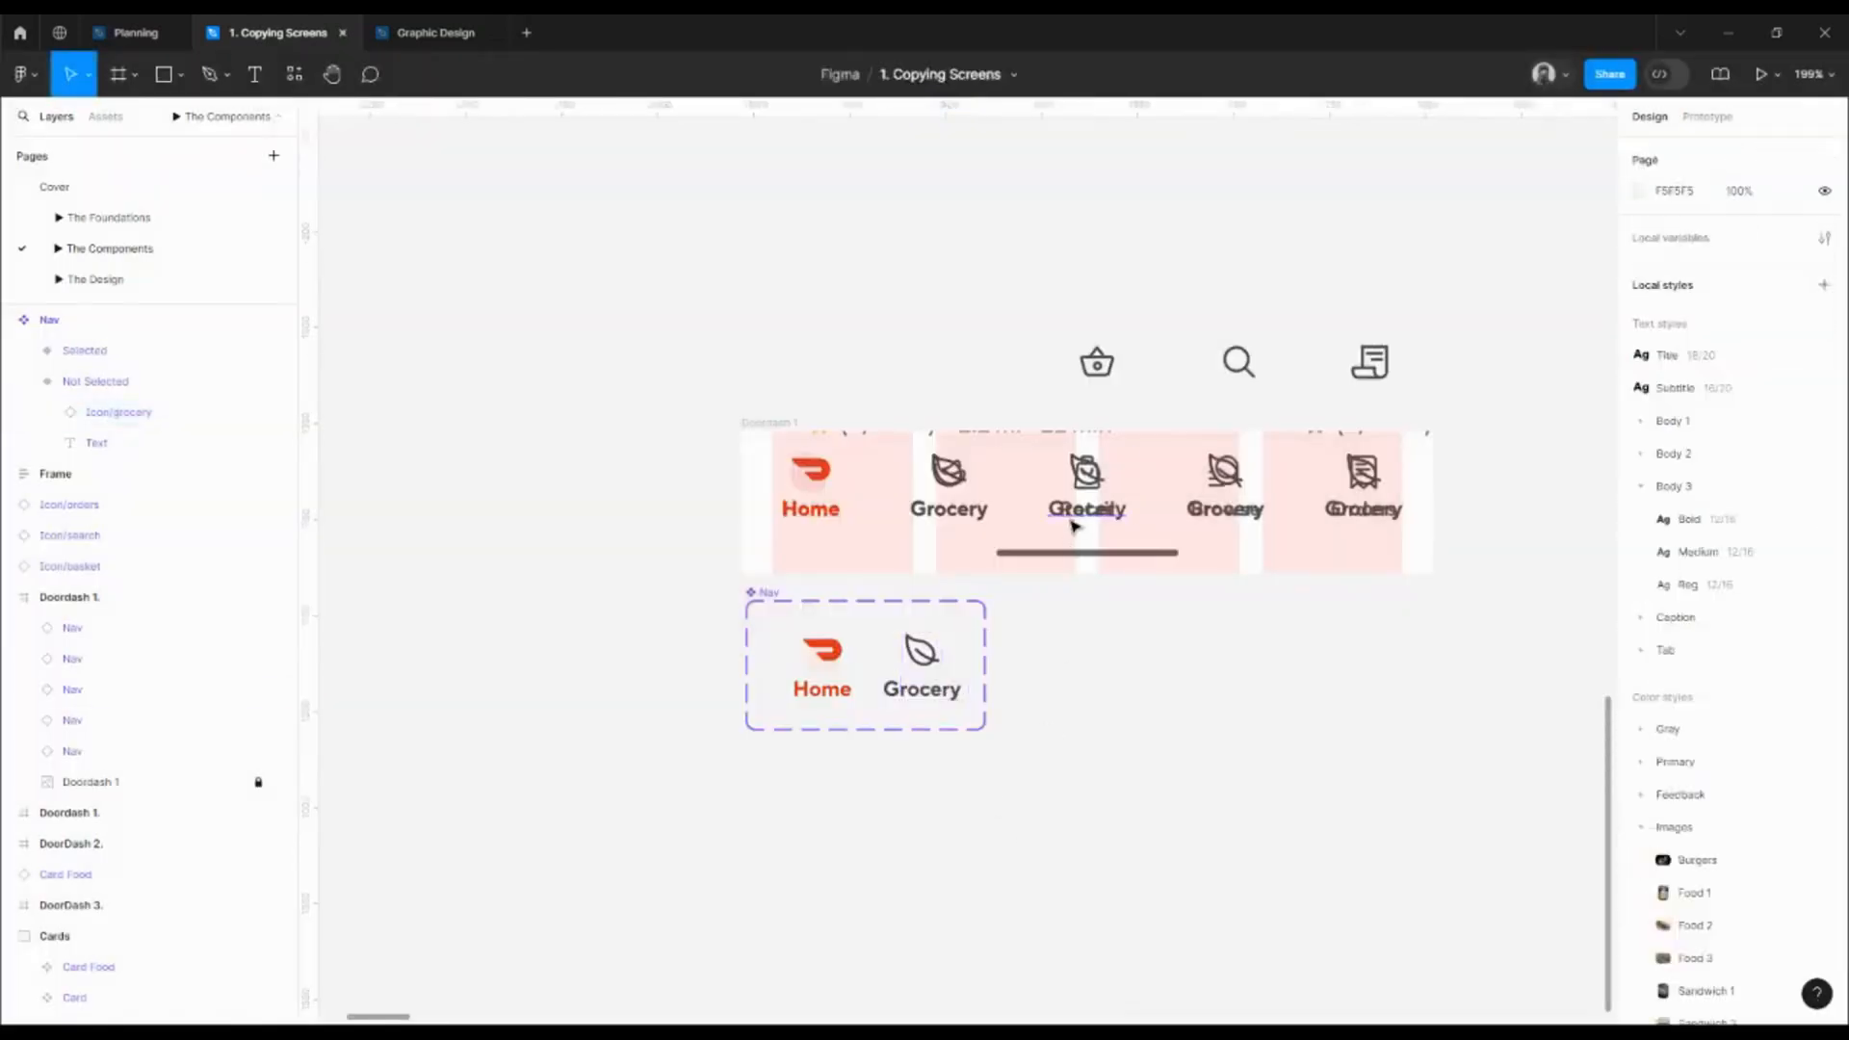
Swap the Icon of the nav instance over the Retail item to basket.
left_click(1080, 496)
scroll(1083, 484, "up", 3)
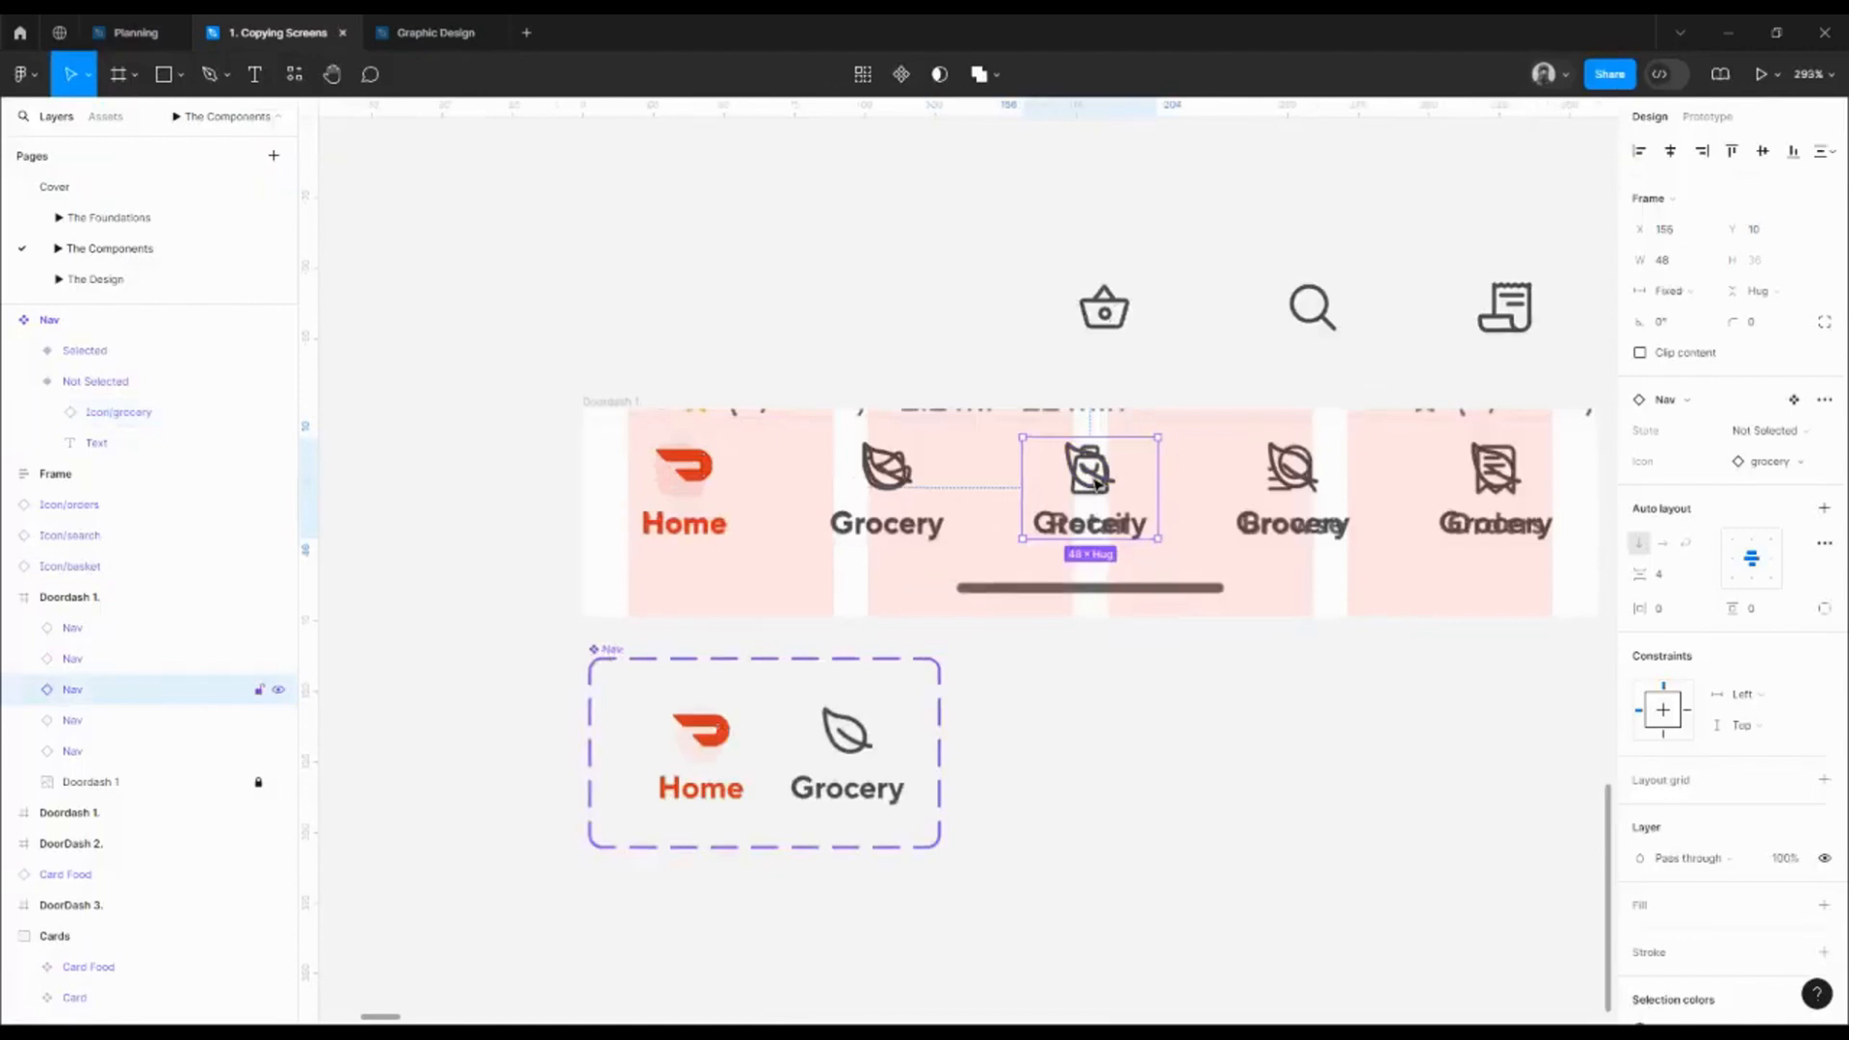
double_click(1084, 486)
left_click(1141, 645)
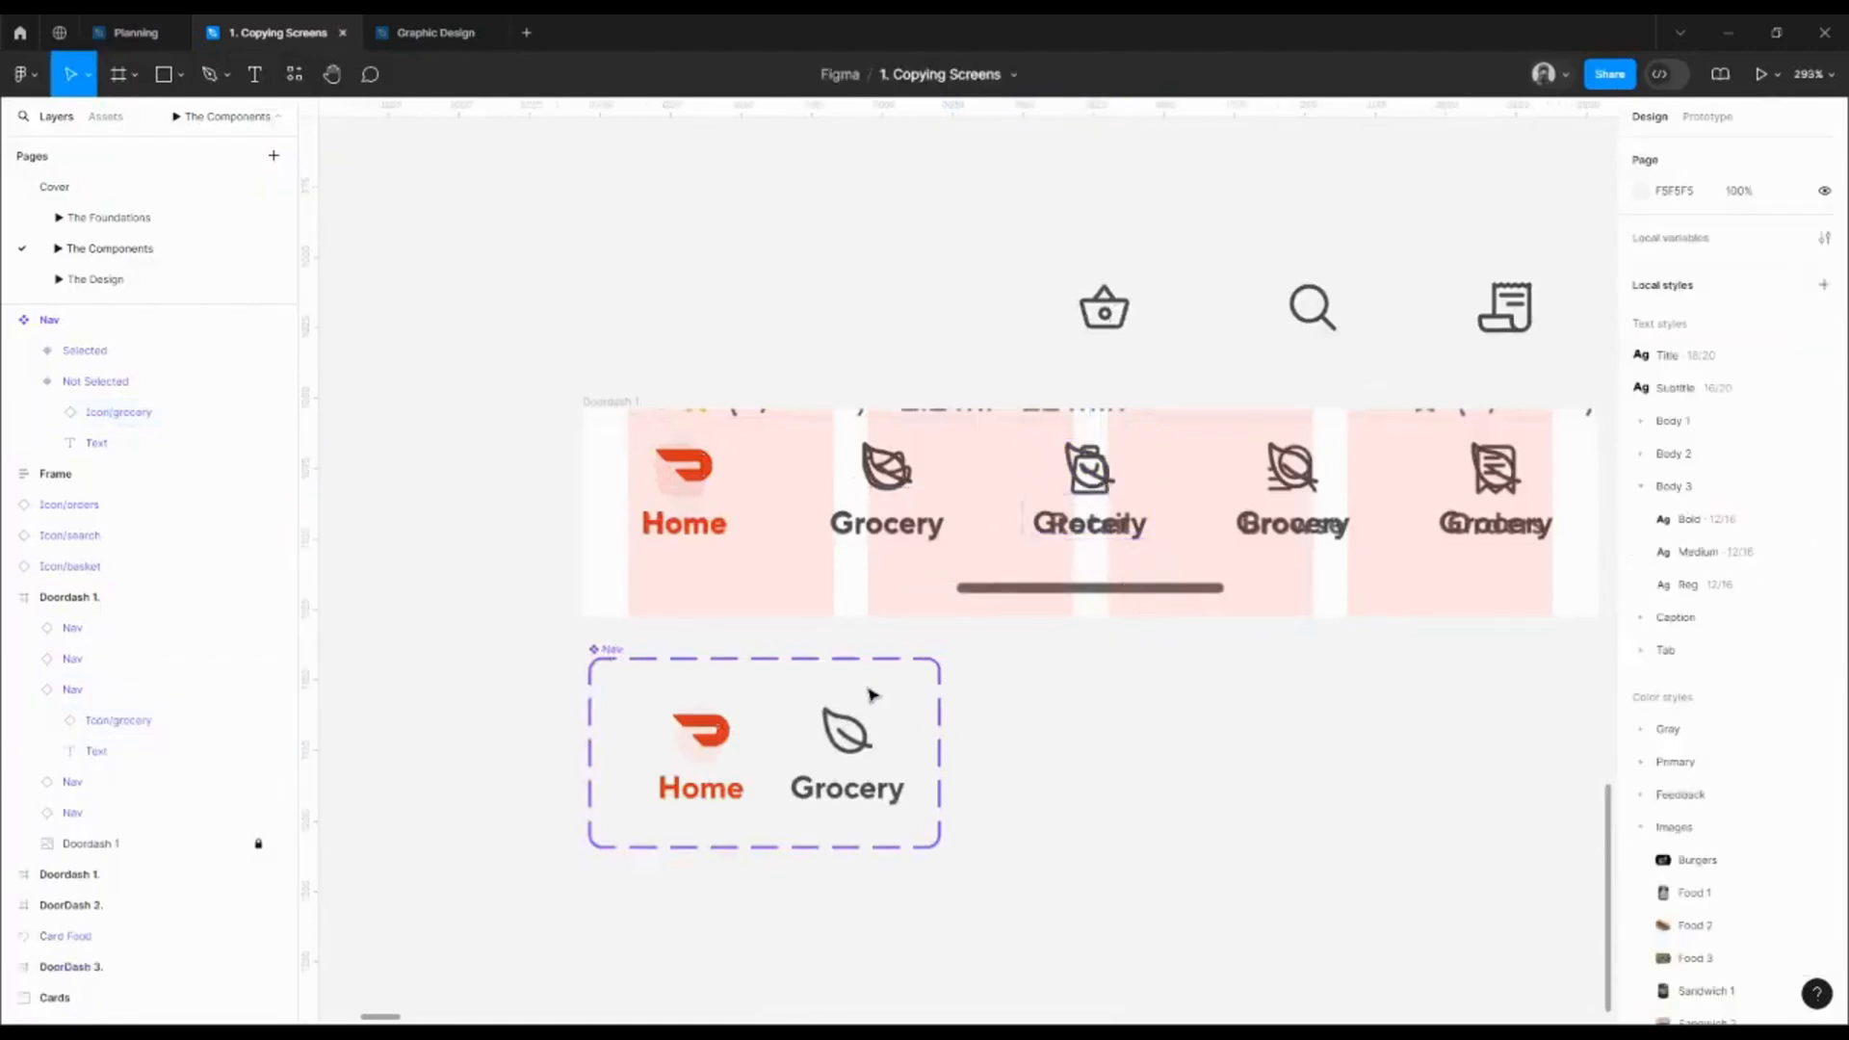
left_click(617, 659)
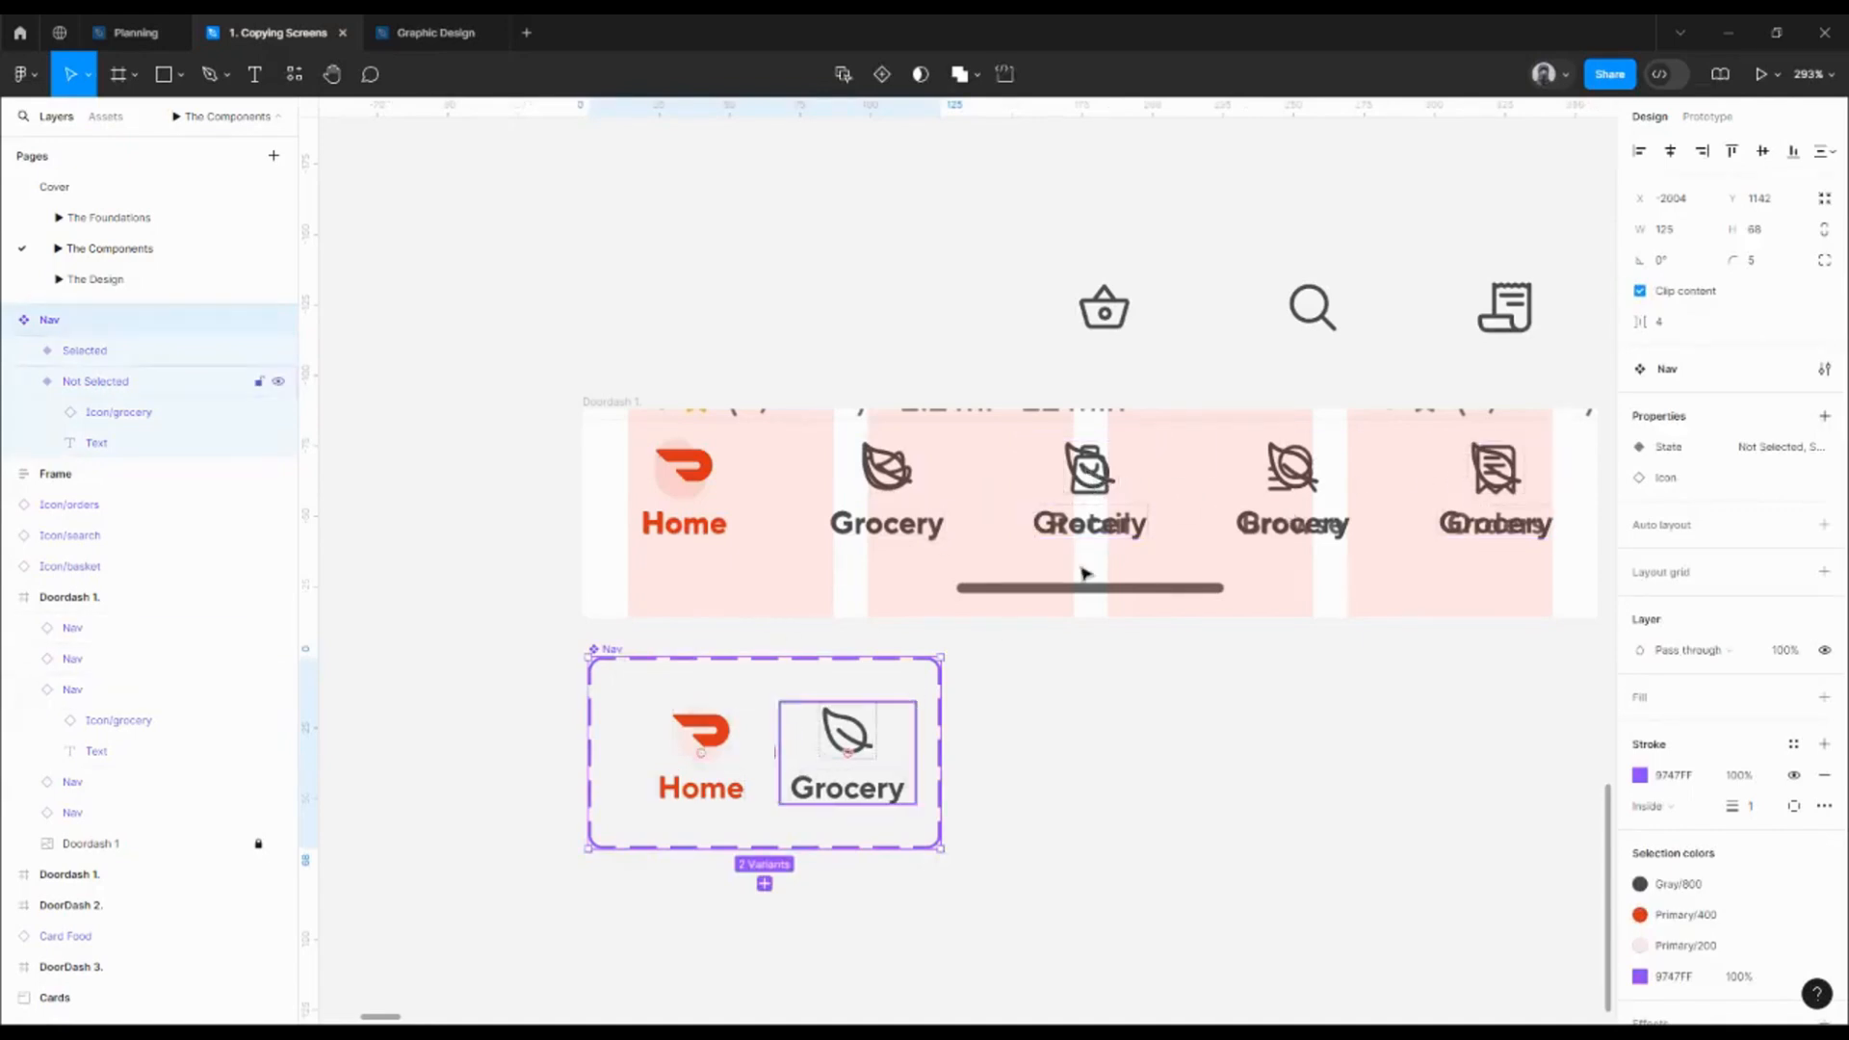
left_click(1102, 491)
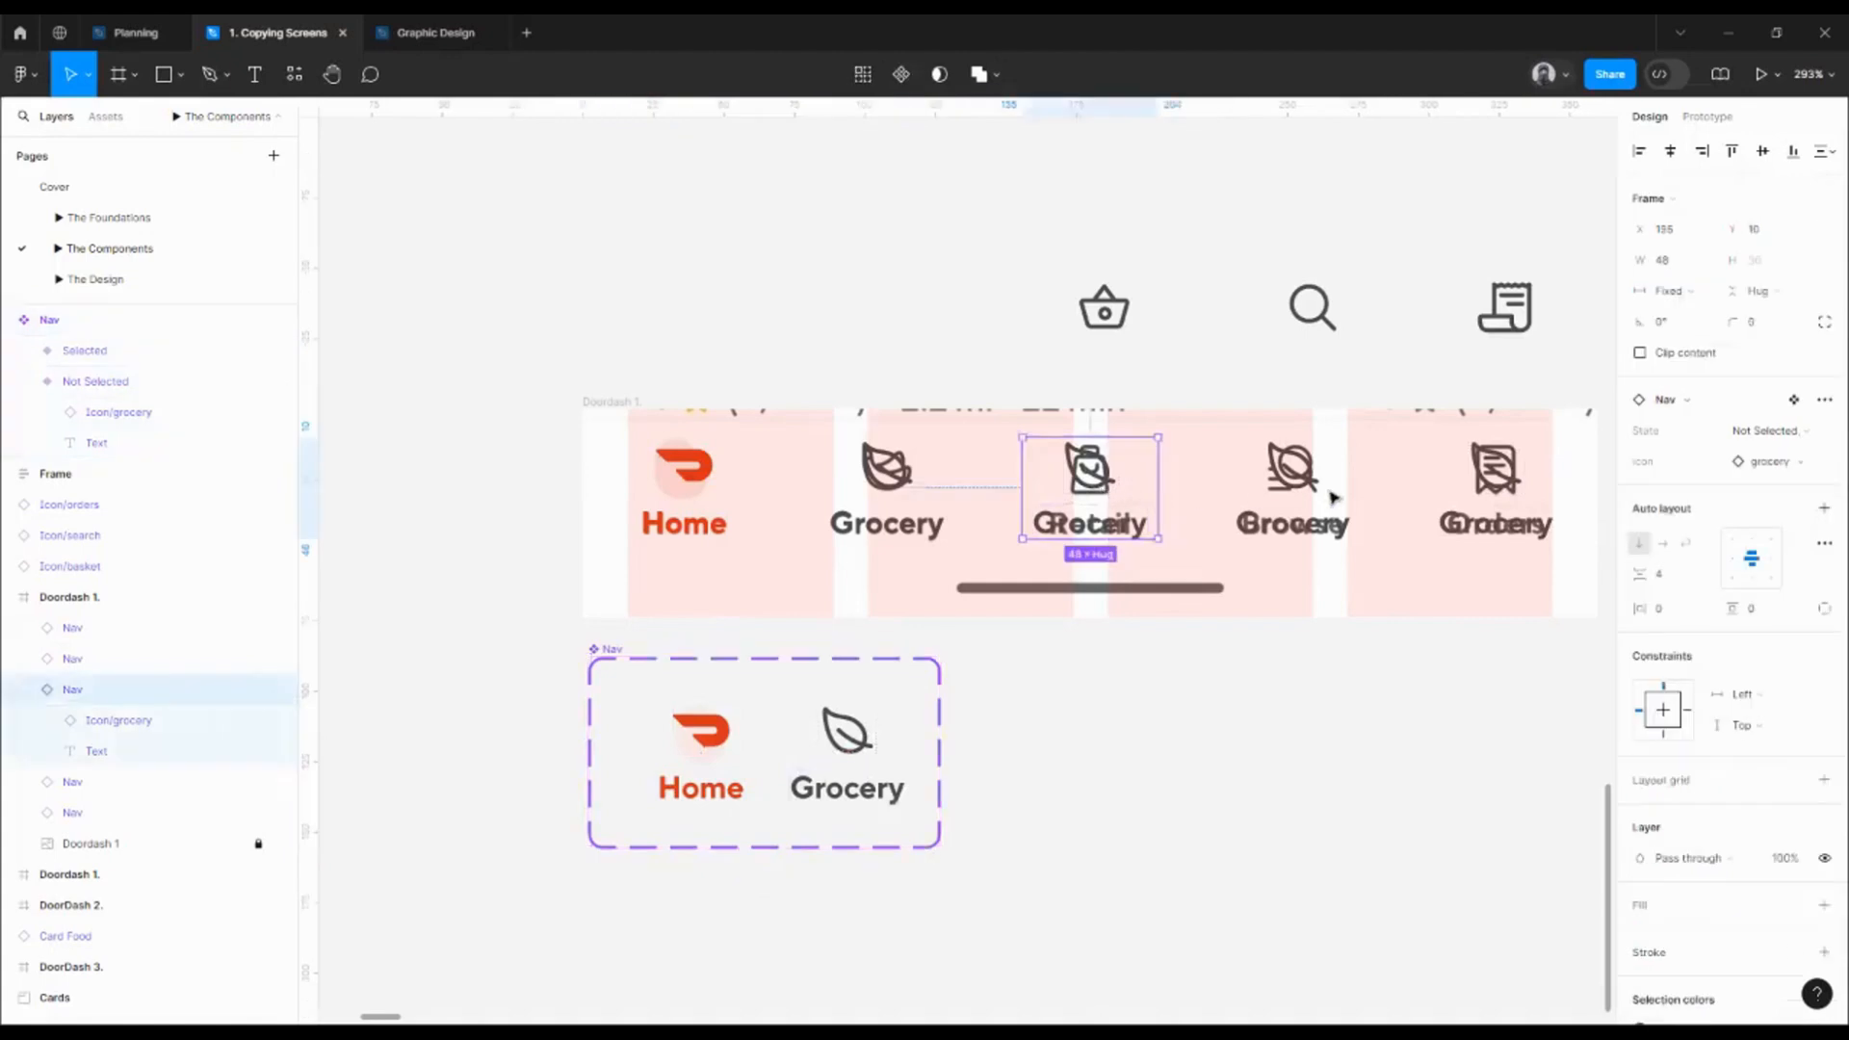
left_click(1769, 462)
left_click(1738, 642)
Swap the Icon of the Browse instance to search and of the Orders instance to orders.
left_click(1297, 502)
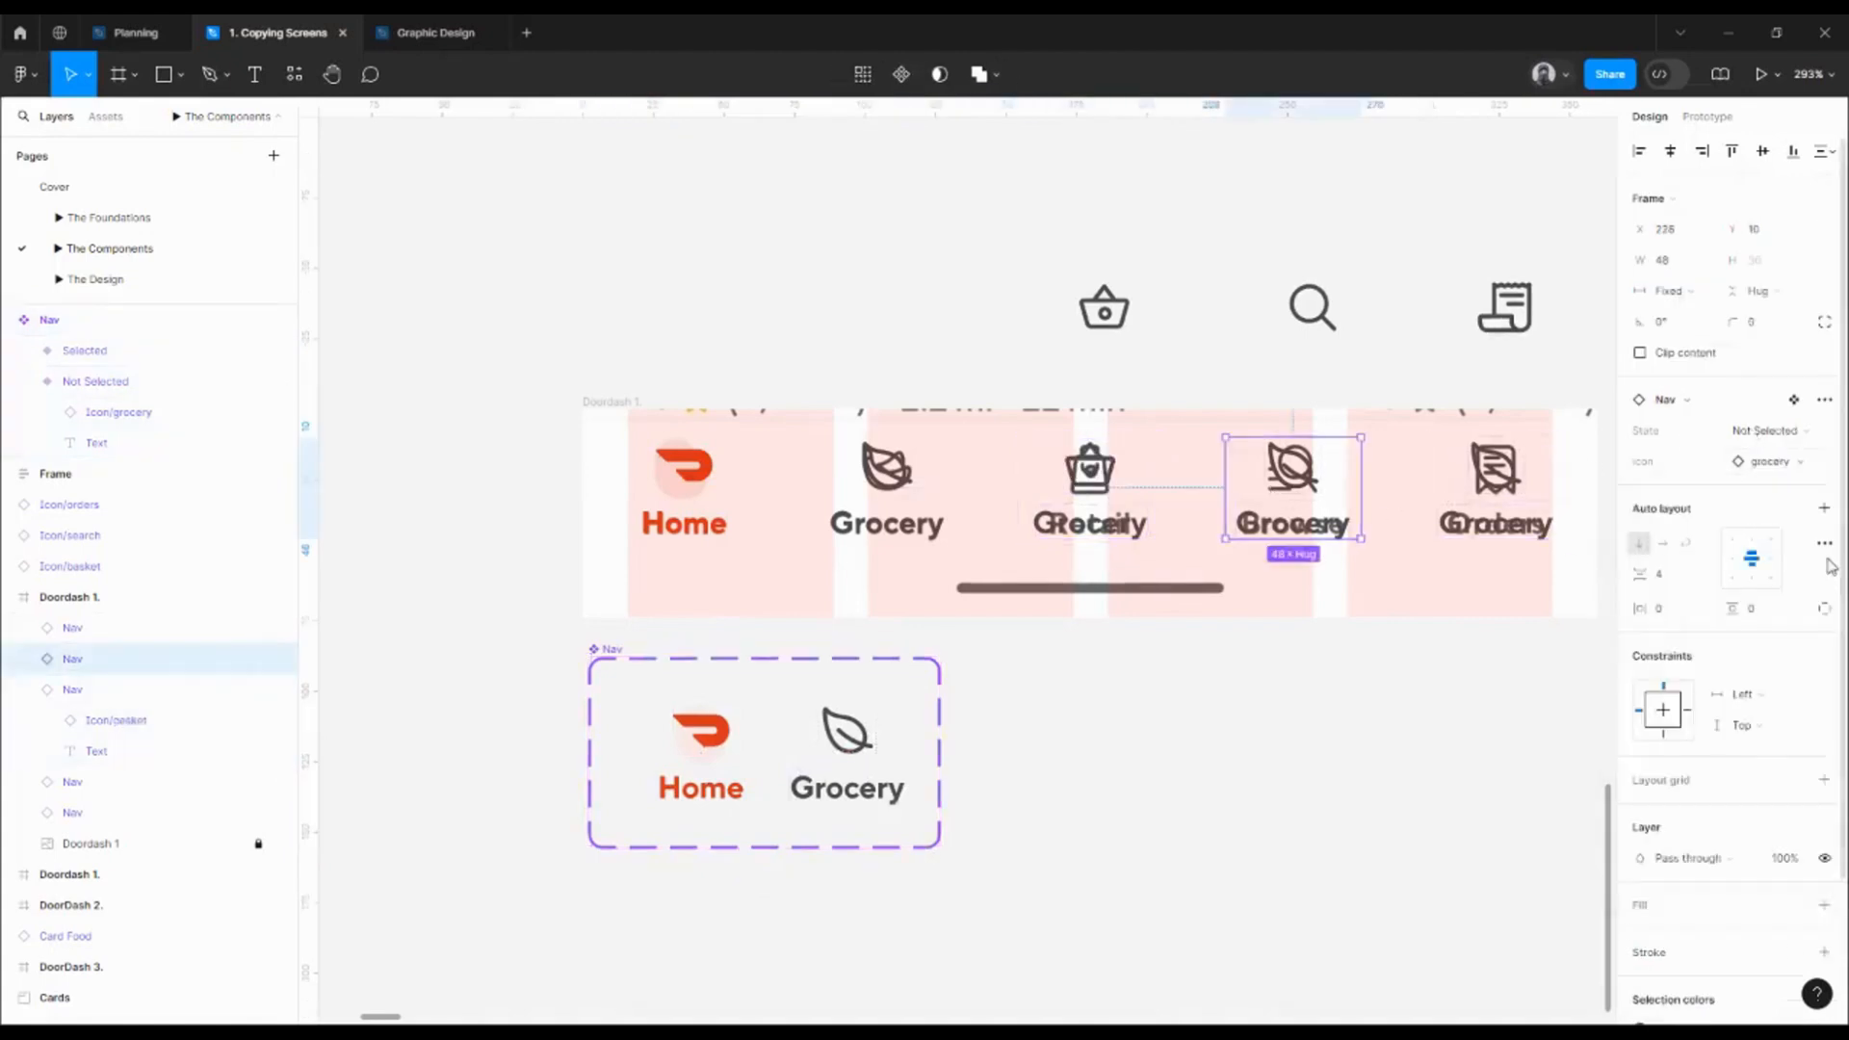
left_click(1771, 462)
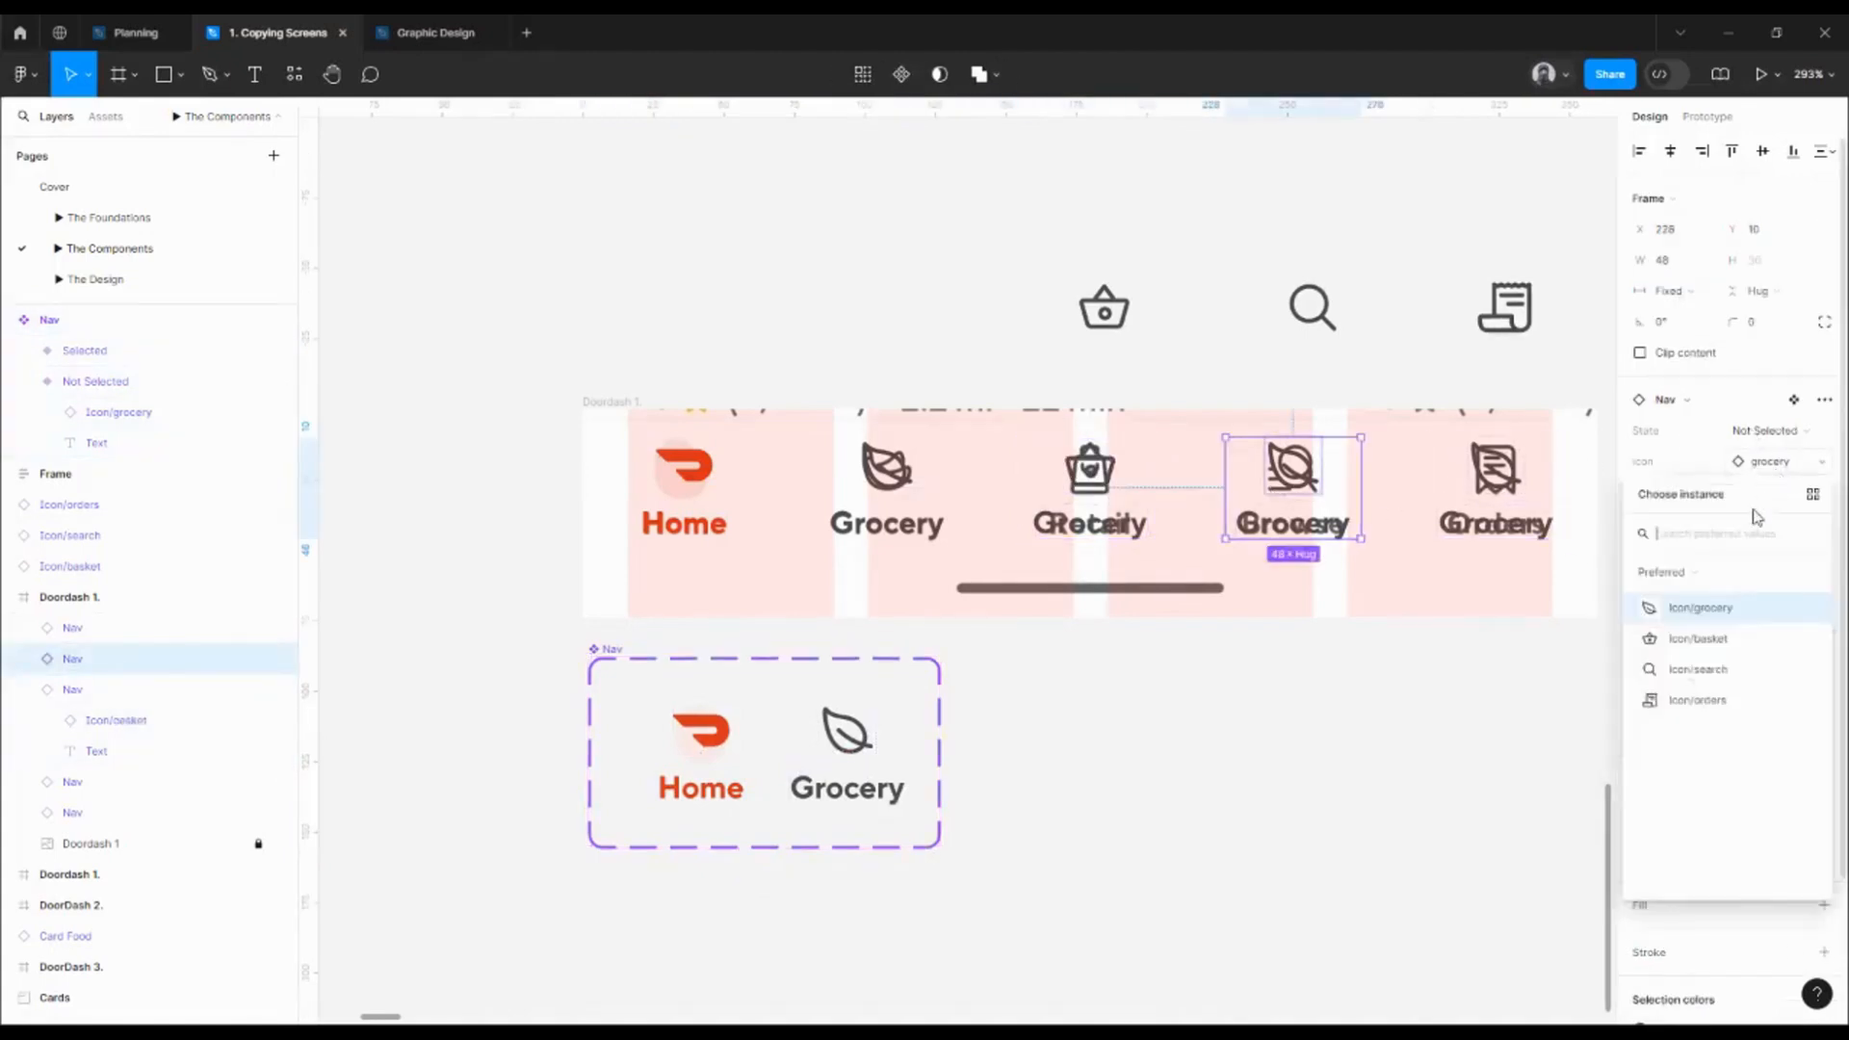
left_click(1711, 671)
left_click(1495, 487)
left_click(1772, 462)
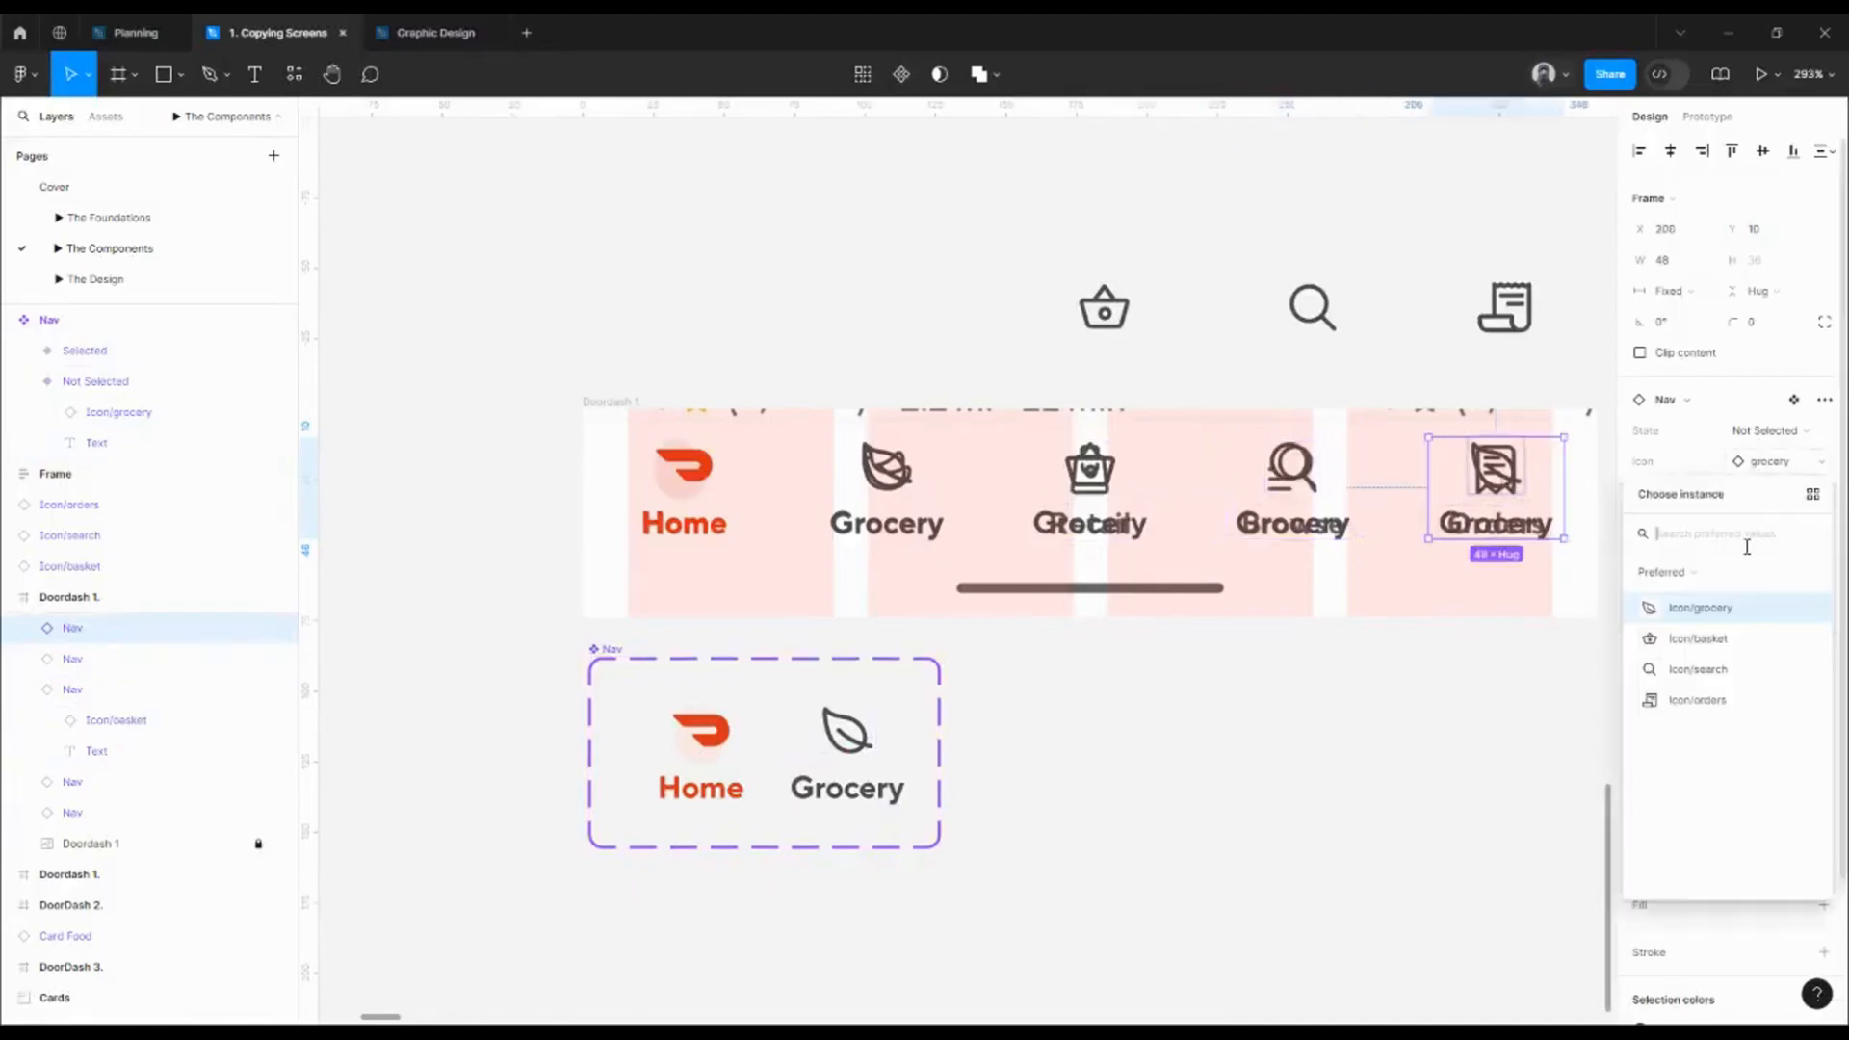
left_click(1704, 697)
scroll(1391, 674, "down", 2)
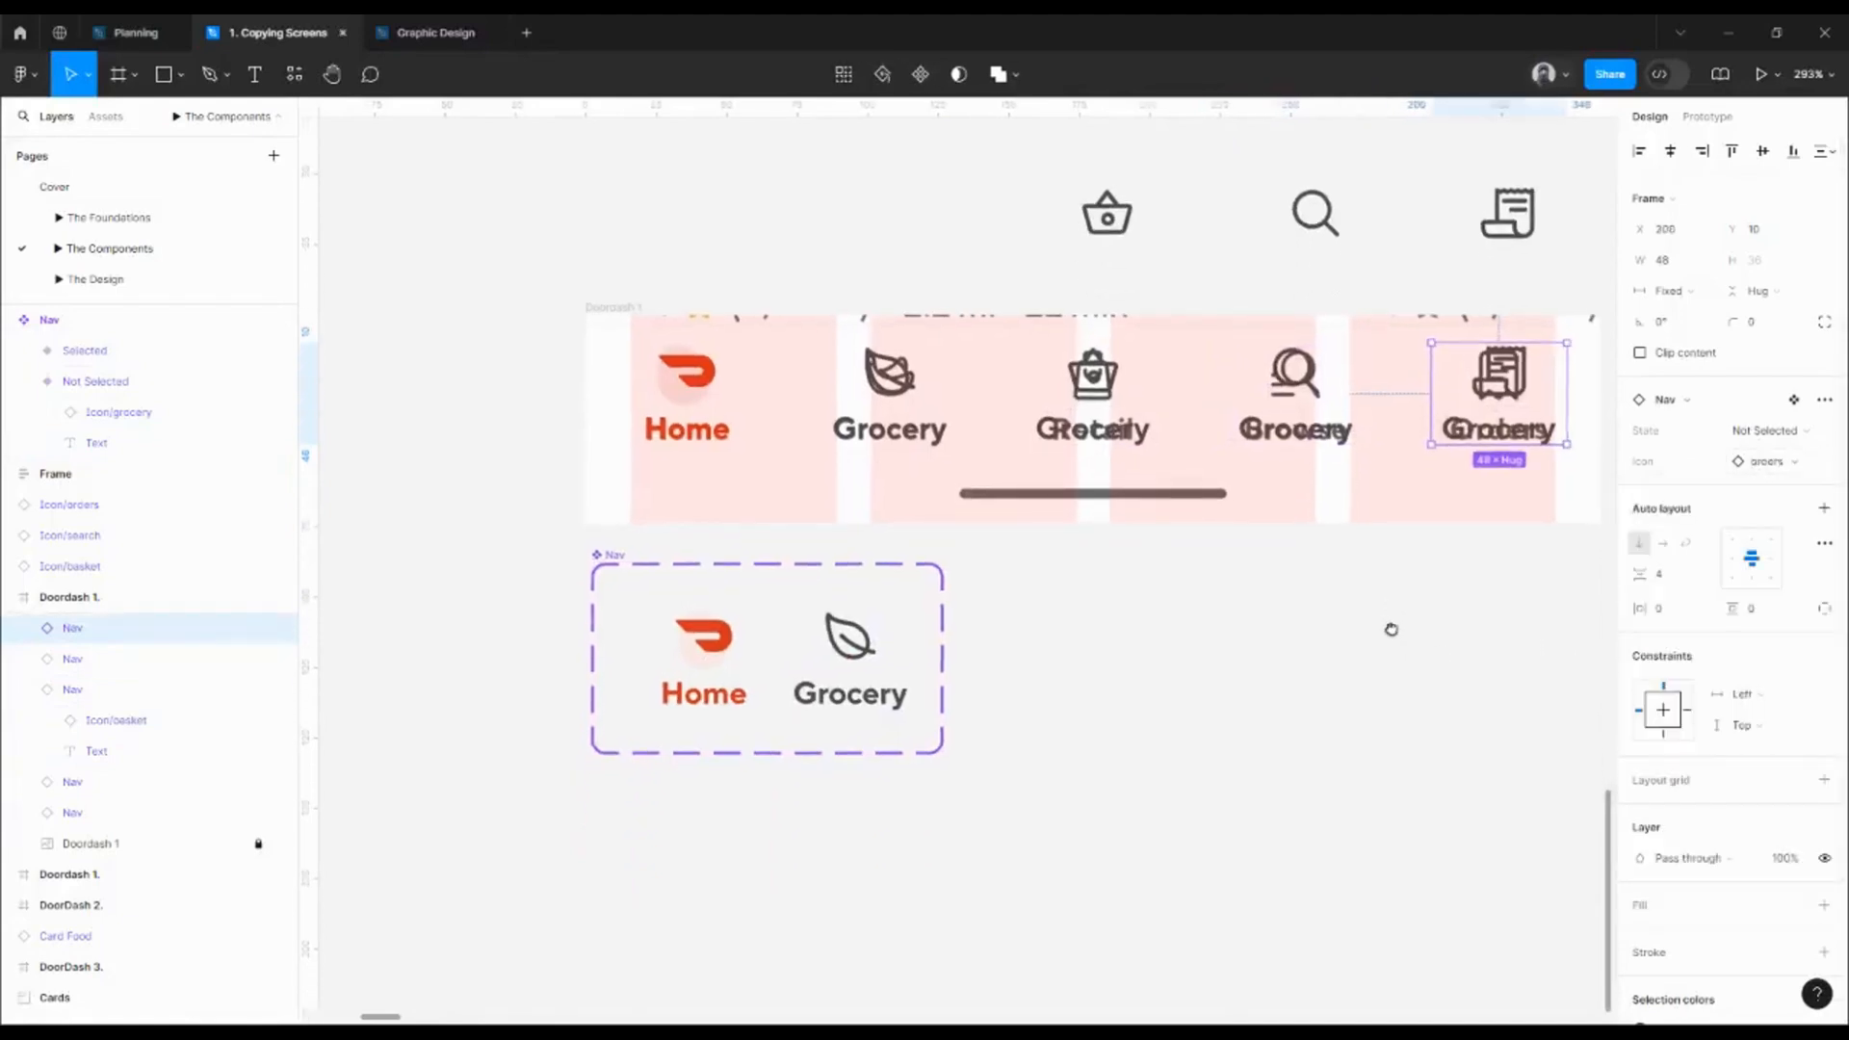
Set the opacity of the locked Doordash 1 reference image to 40%.
left_click(771, 416)
left_click(674, 385)
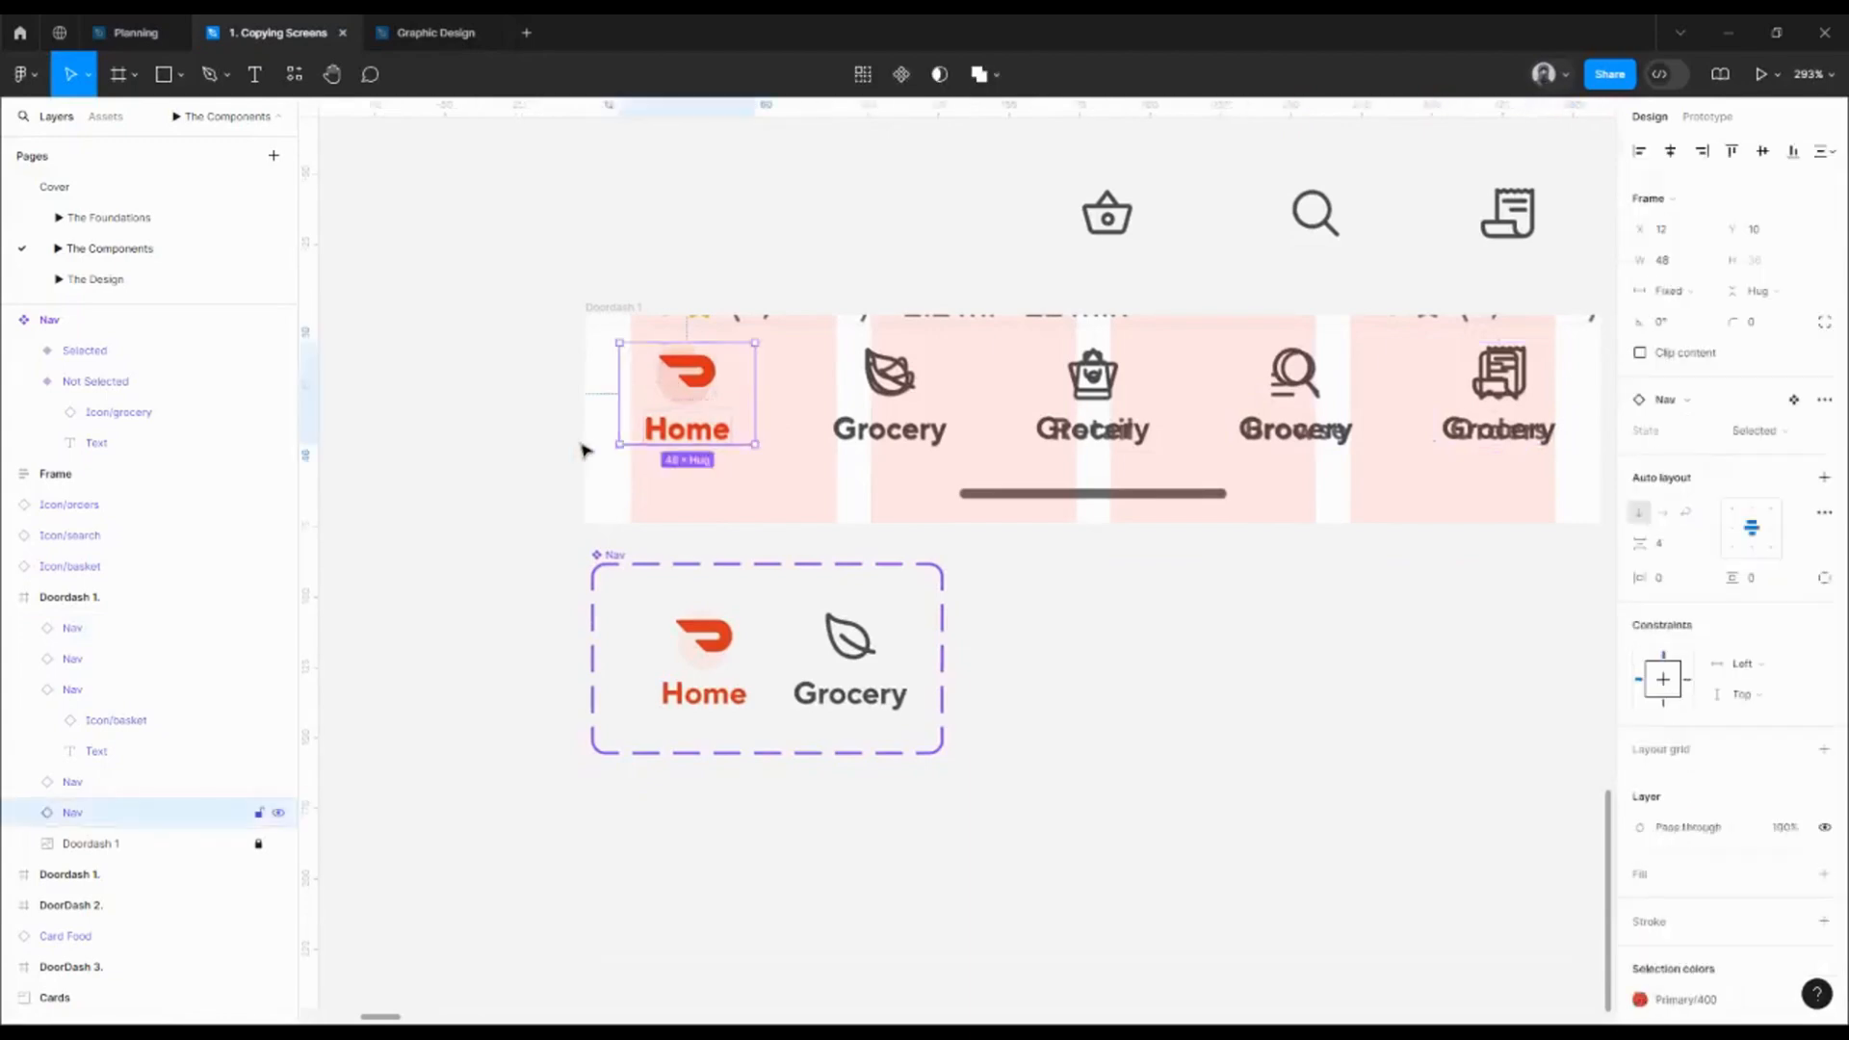
left_click(108, 852)
left_click(1779, 463)
type("4")
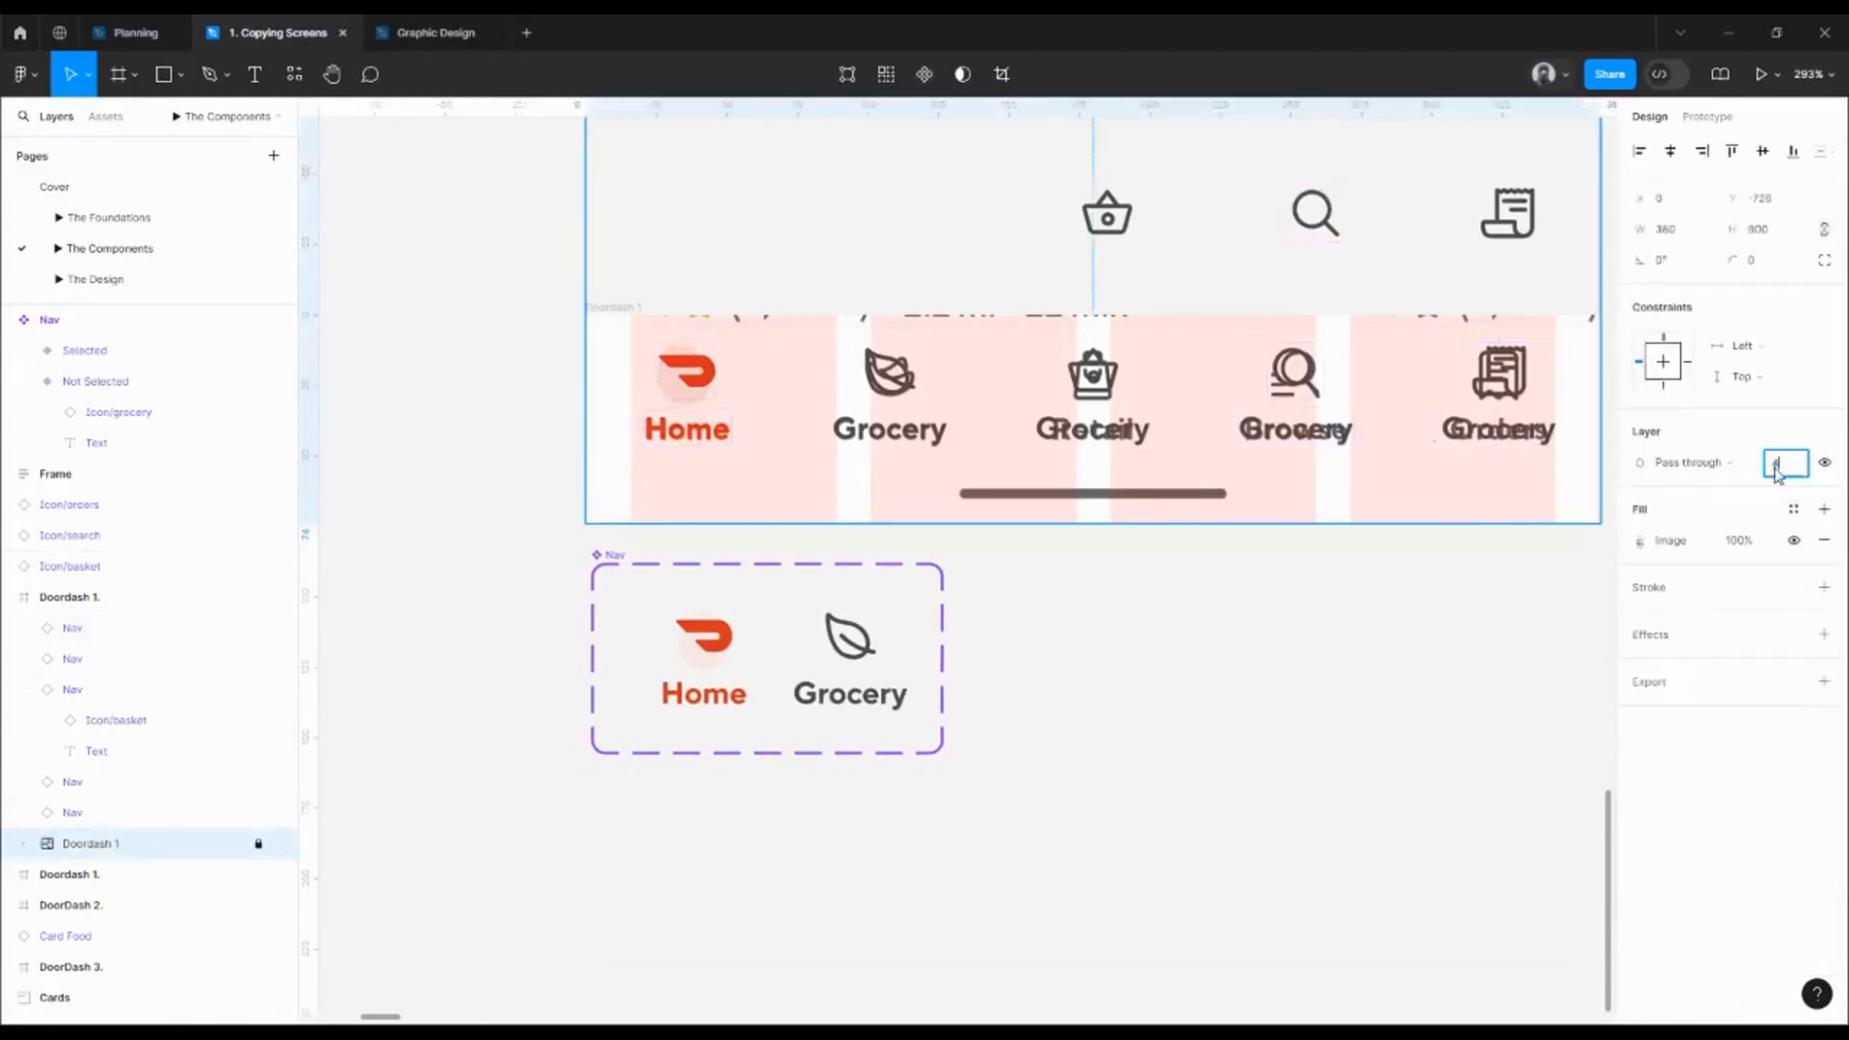
type("0")
key("Return")
left_click(1267, 644)
left_click_drag(1267, 644, 1201, 636)
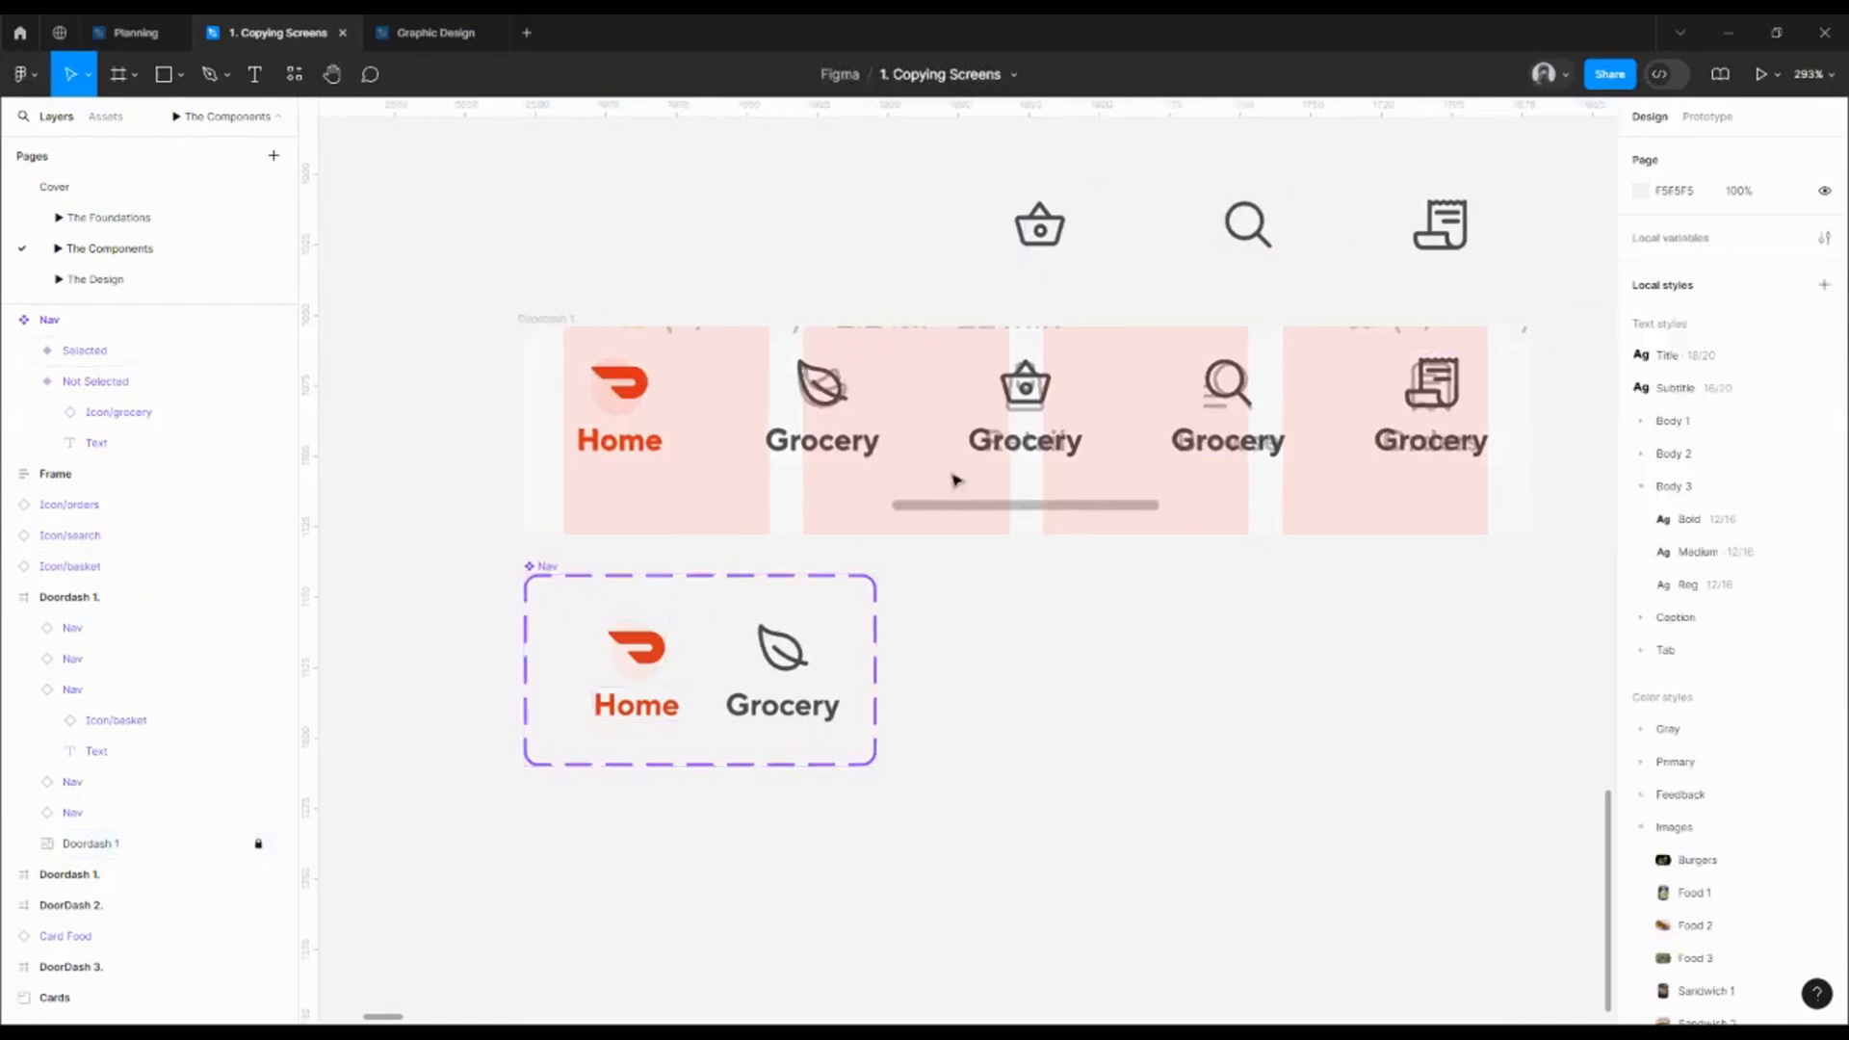
Set the Grocery label in the Not Selected variant of Nav to fill its width and centre its text.
left_click(1023, 456)
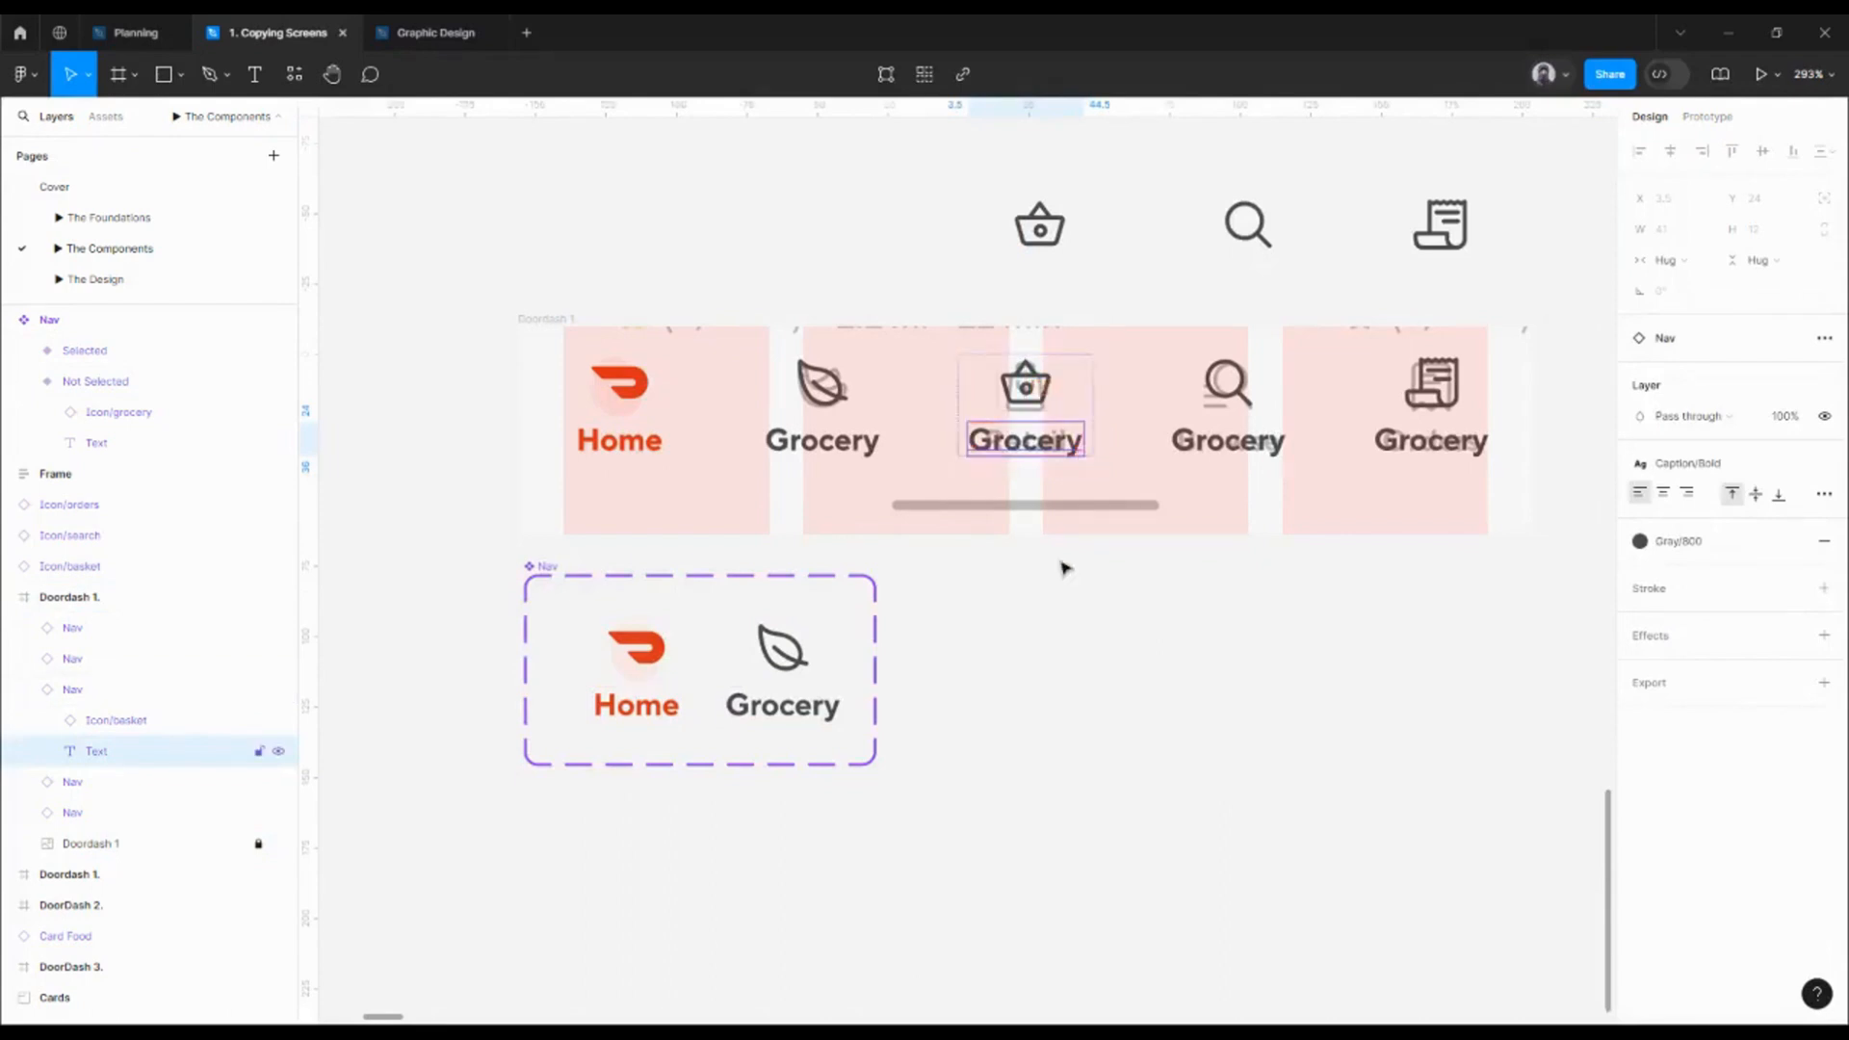
left_click(835, 706)
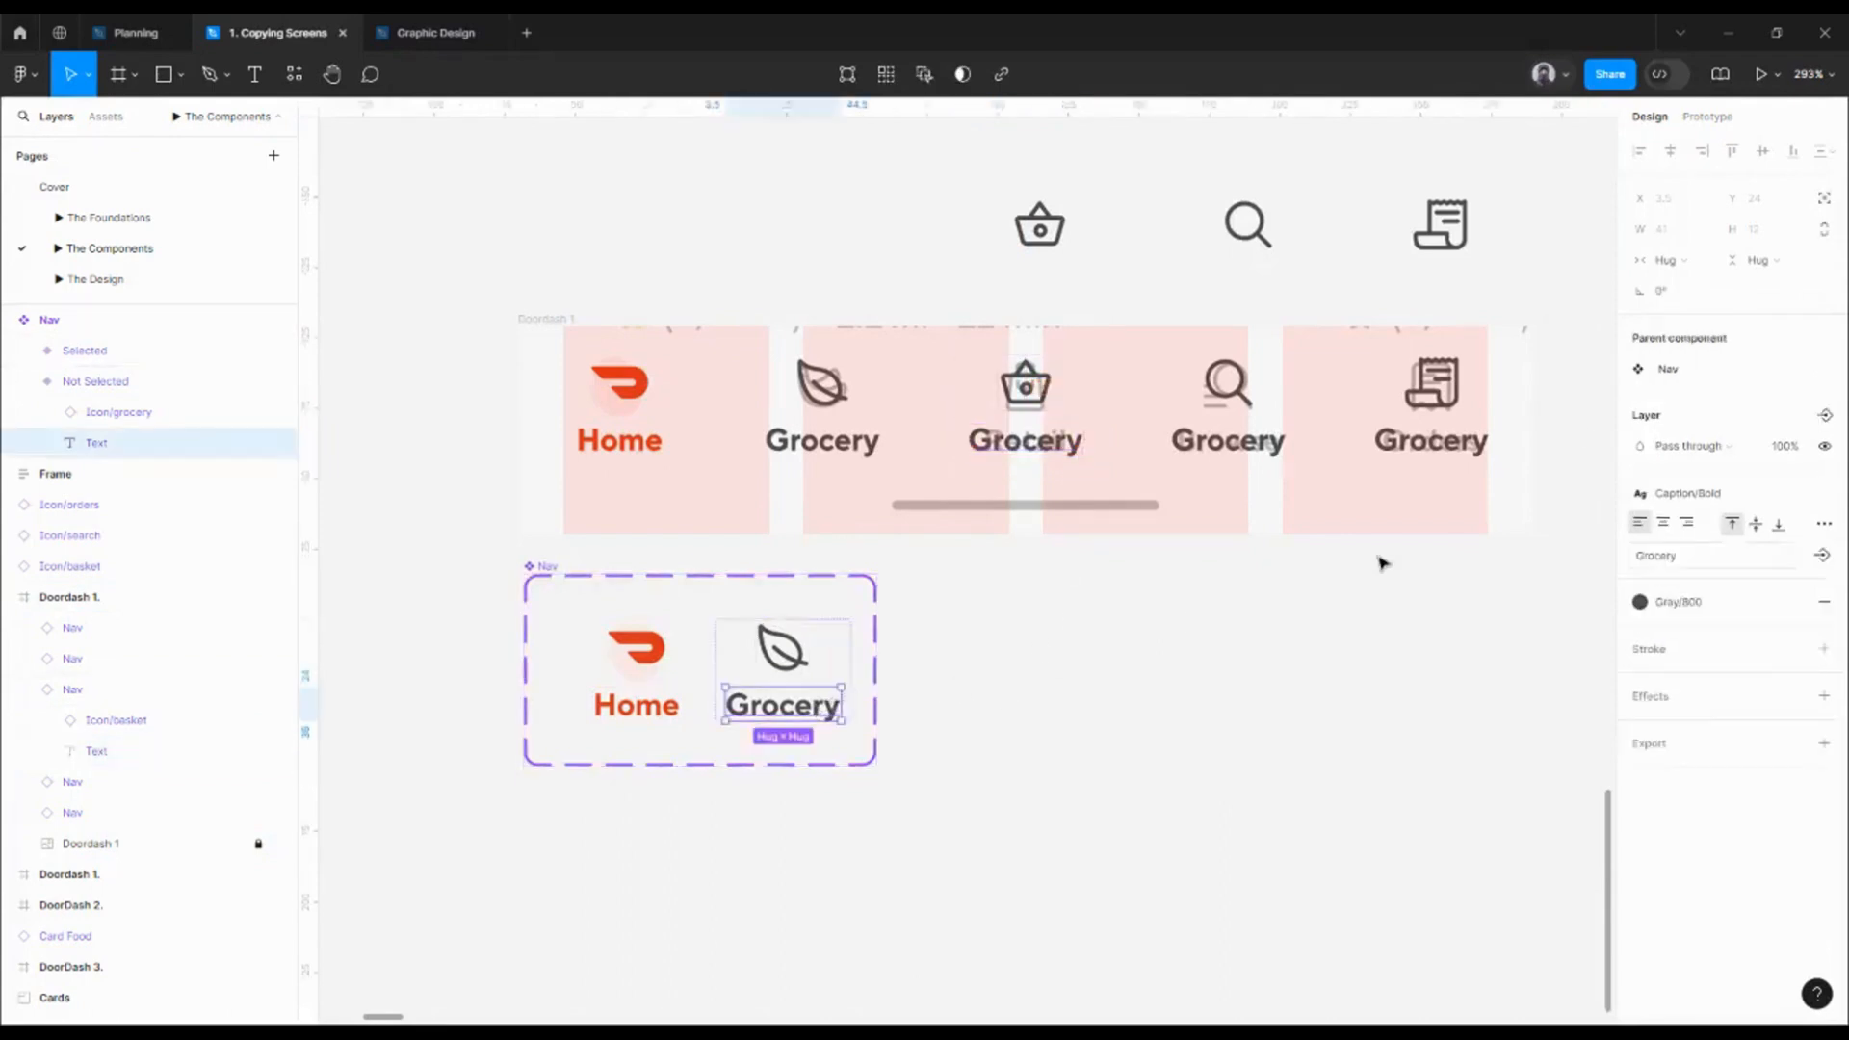
left_click(1664, 260)
left_click(1682, 284)
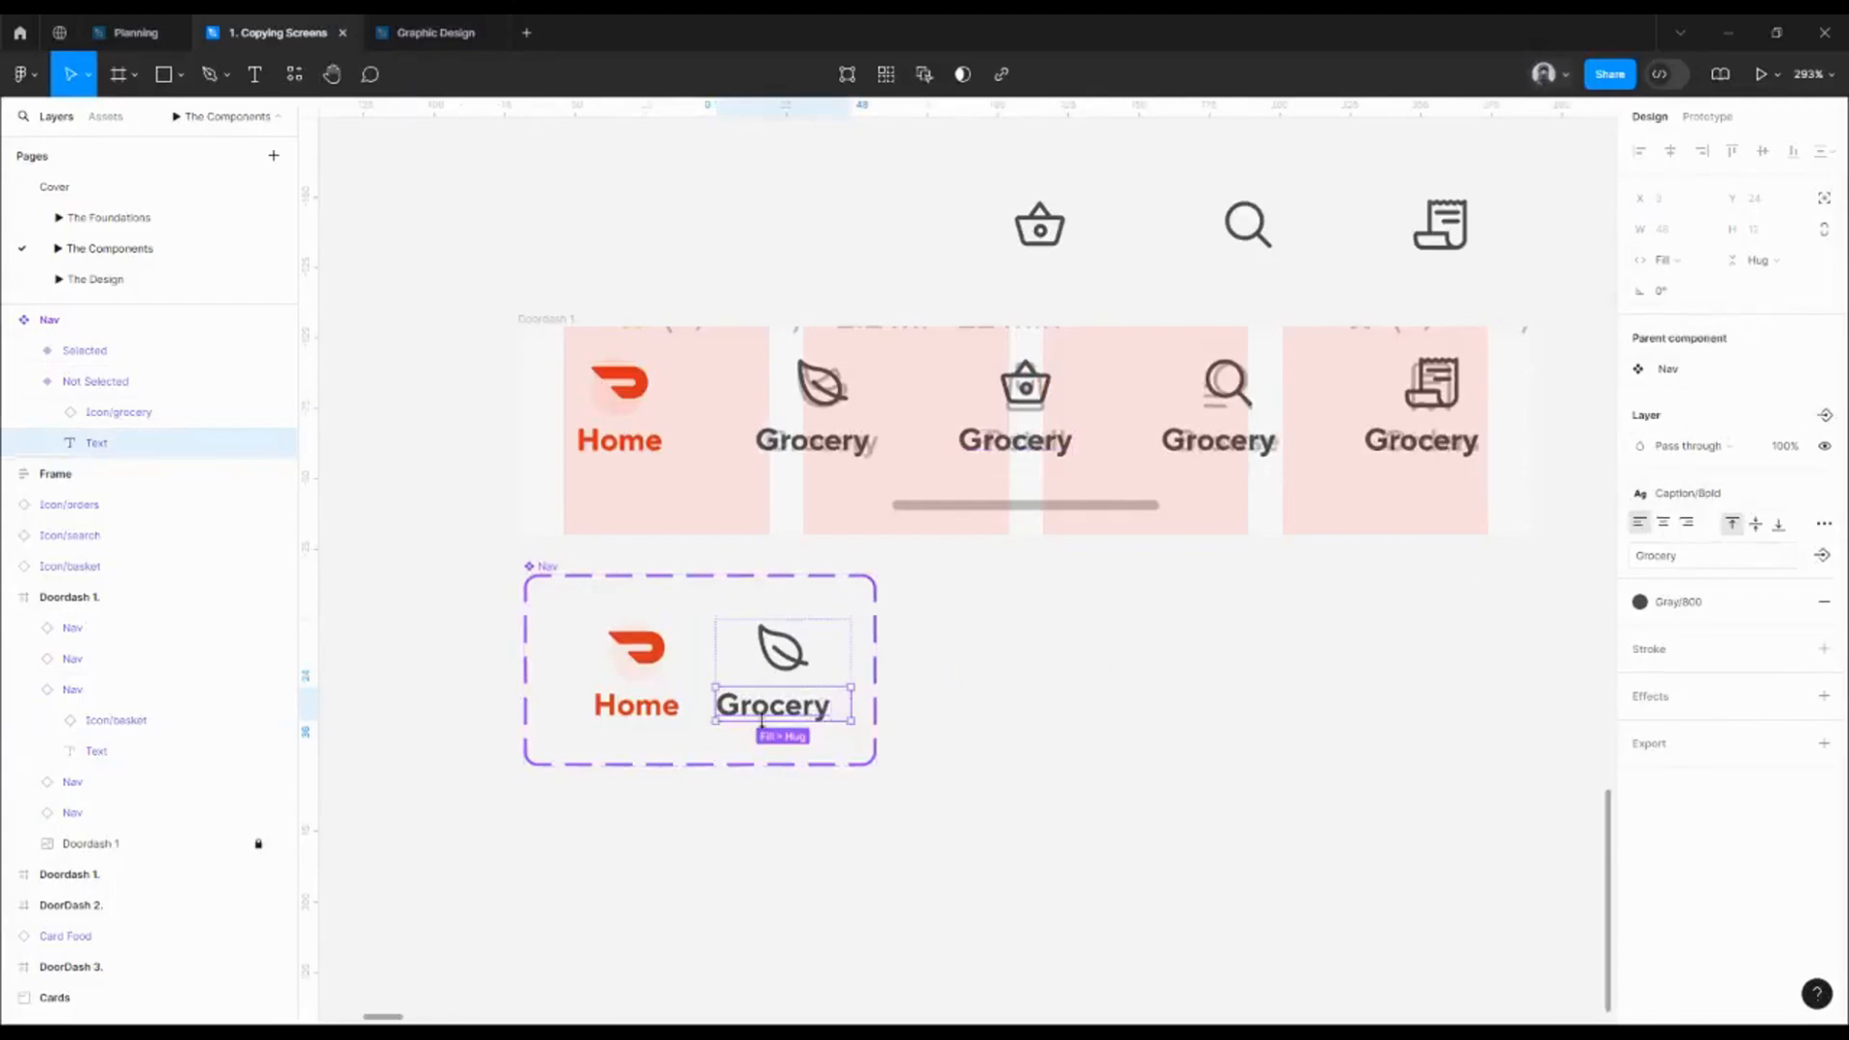
left_click(1663, 522)
Set the Home label in the Selected variant of Nav to fill its width and centre its text.
left_click(640, 707)
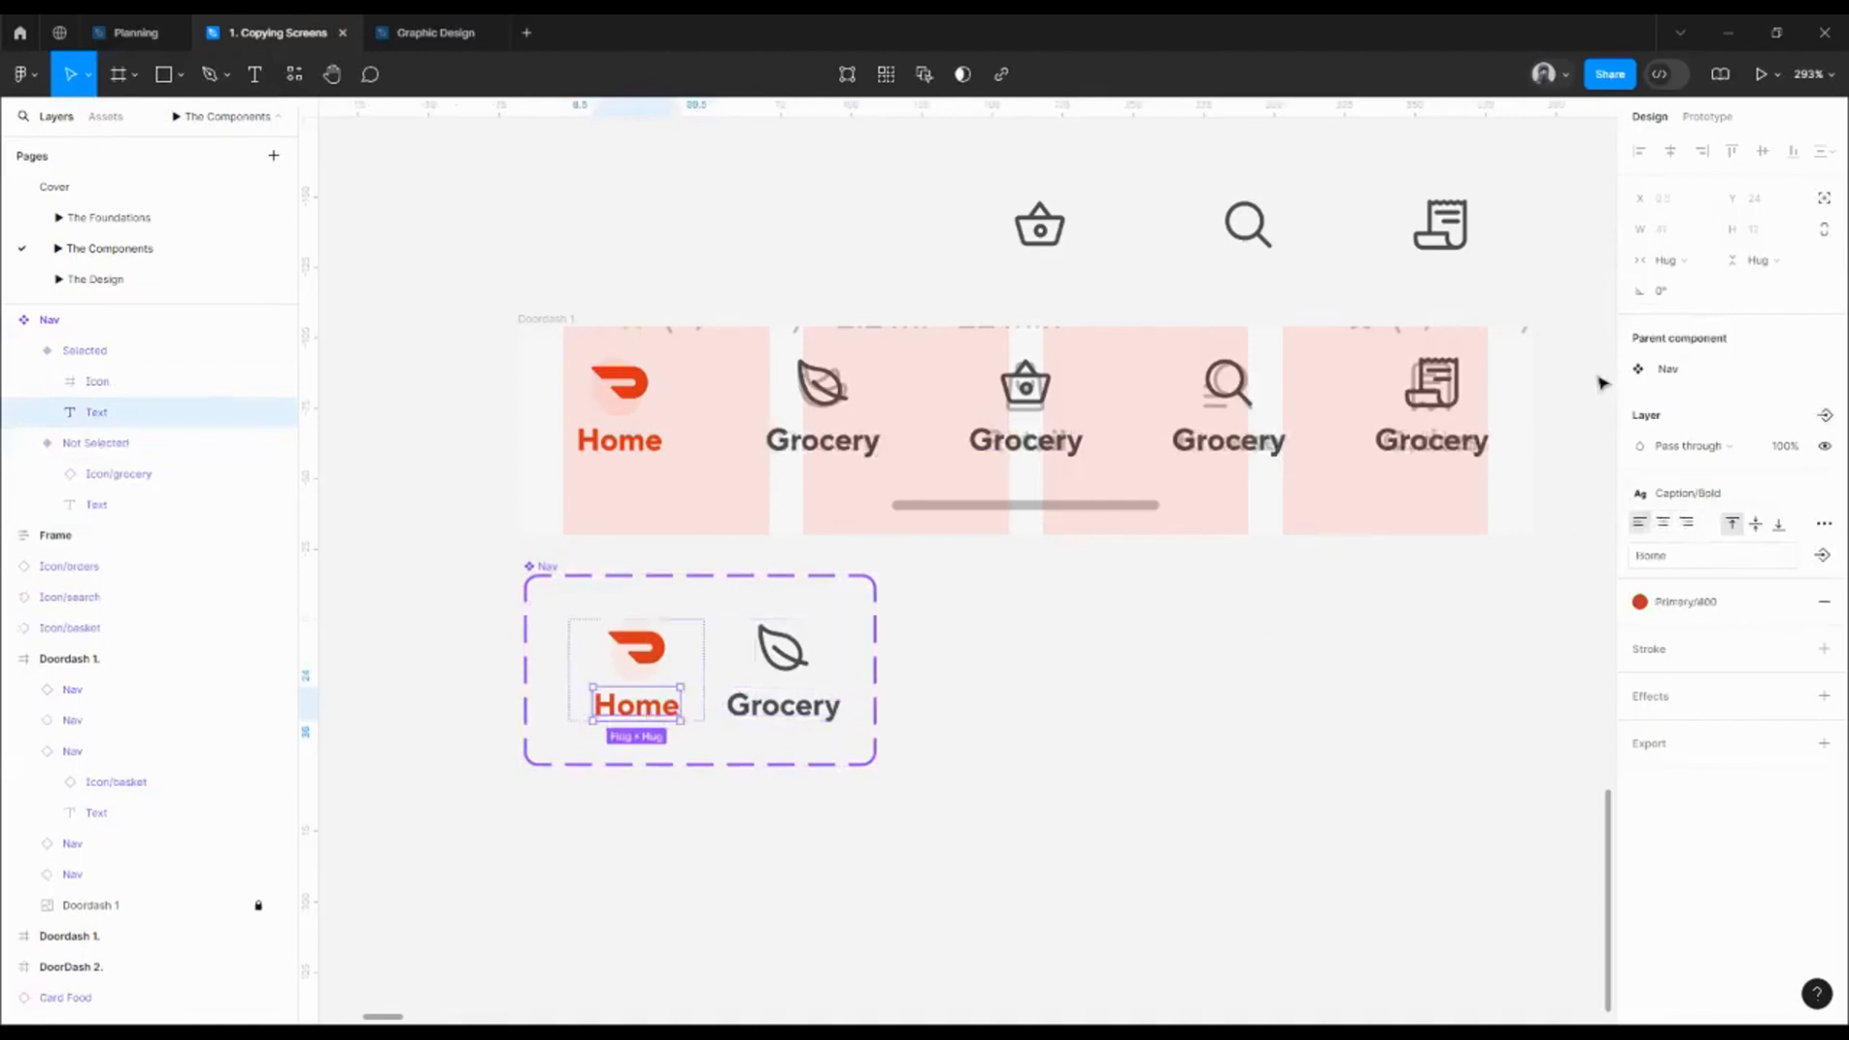
left_click(1675, 262)
left_click(1685, 282)
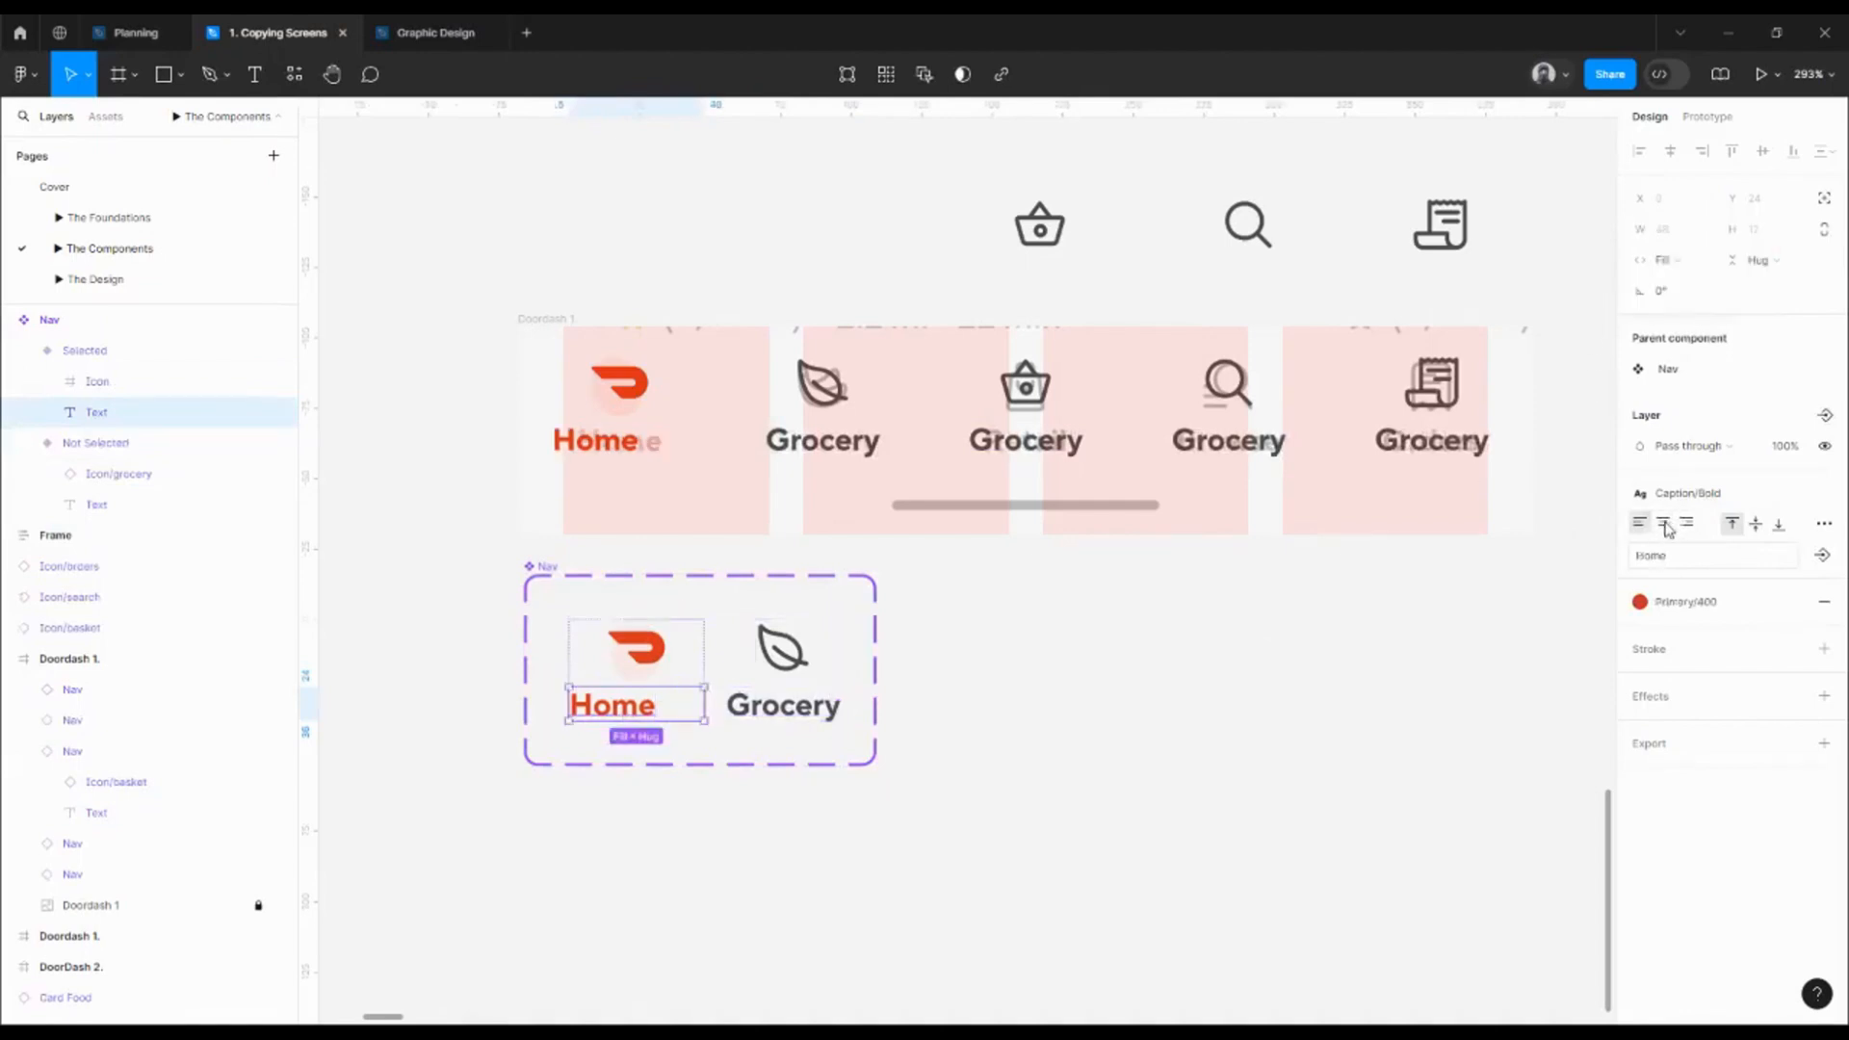
left_click(1664, 525)
left_click(1148, 710)
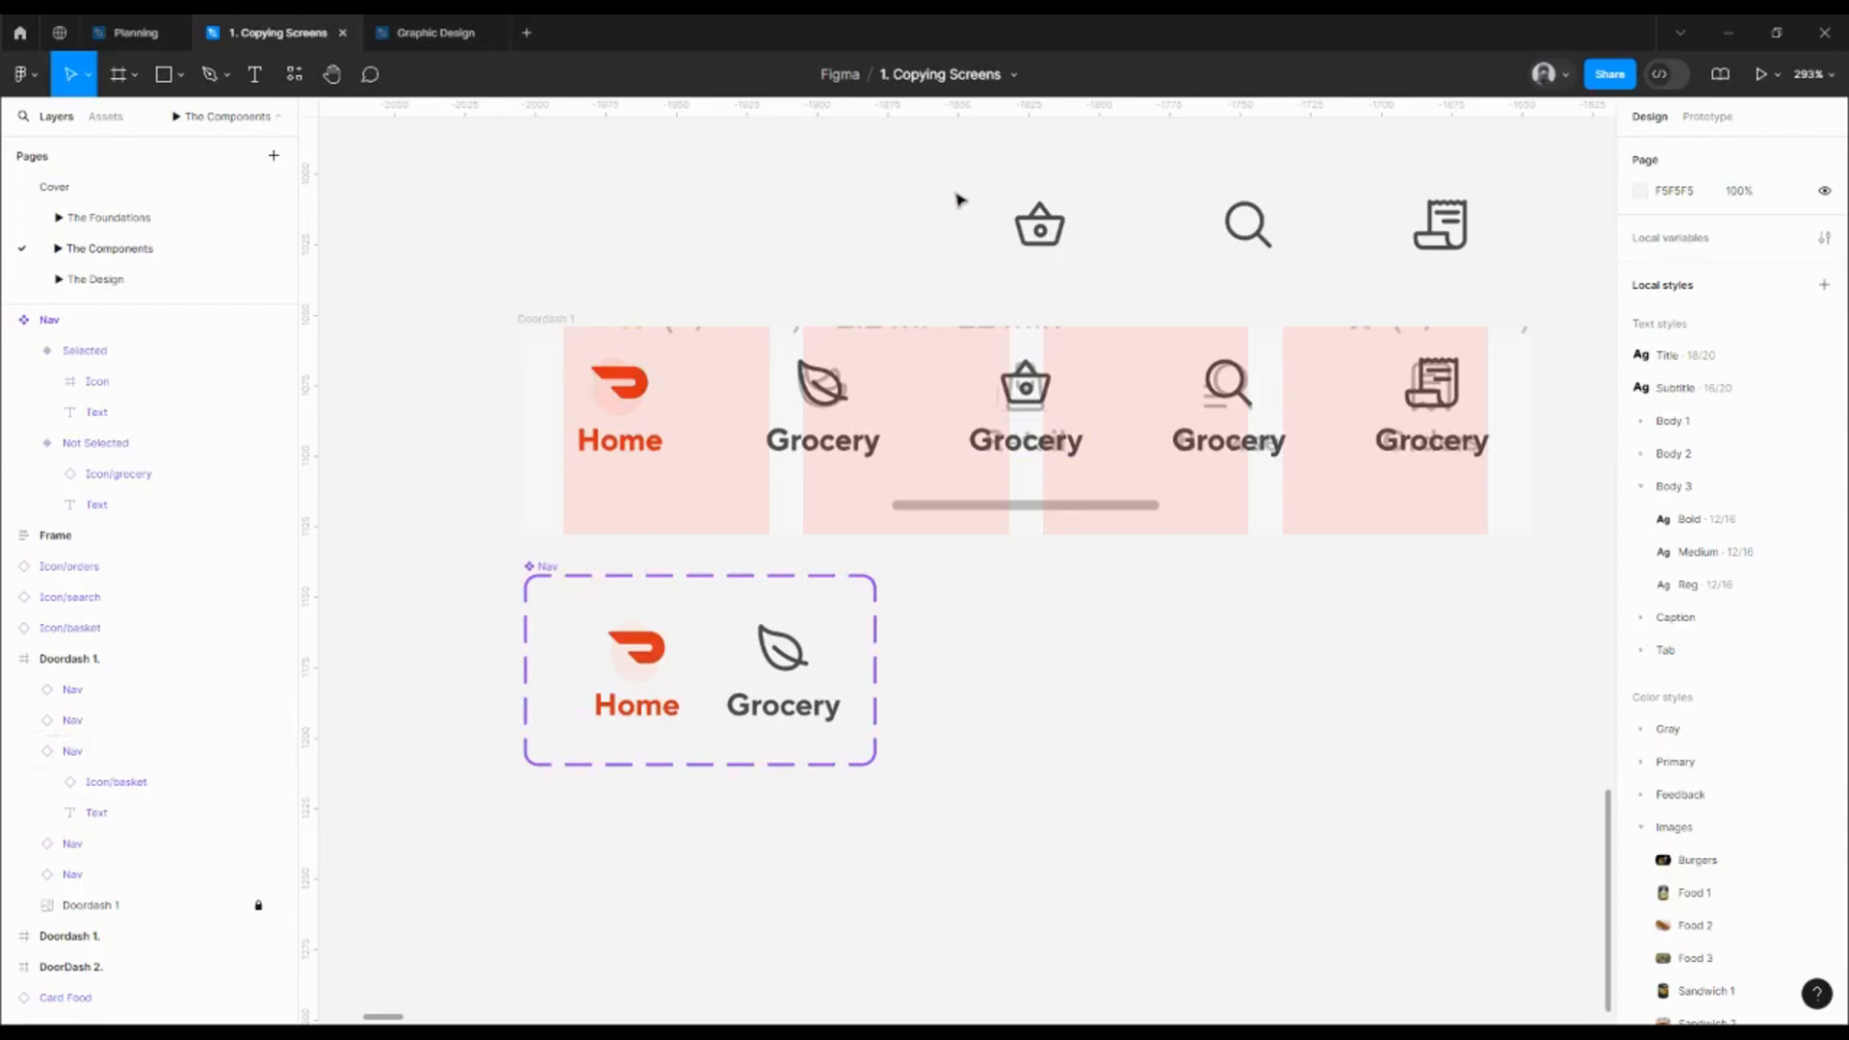
Delete the three loose basket, search and orders icons above the reference frame.
left_click_drag(957, 191, 1483, 238)
key("Delete")
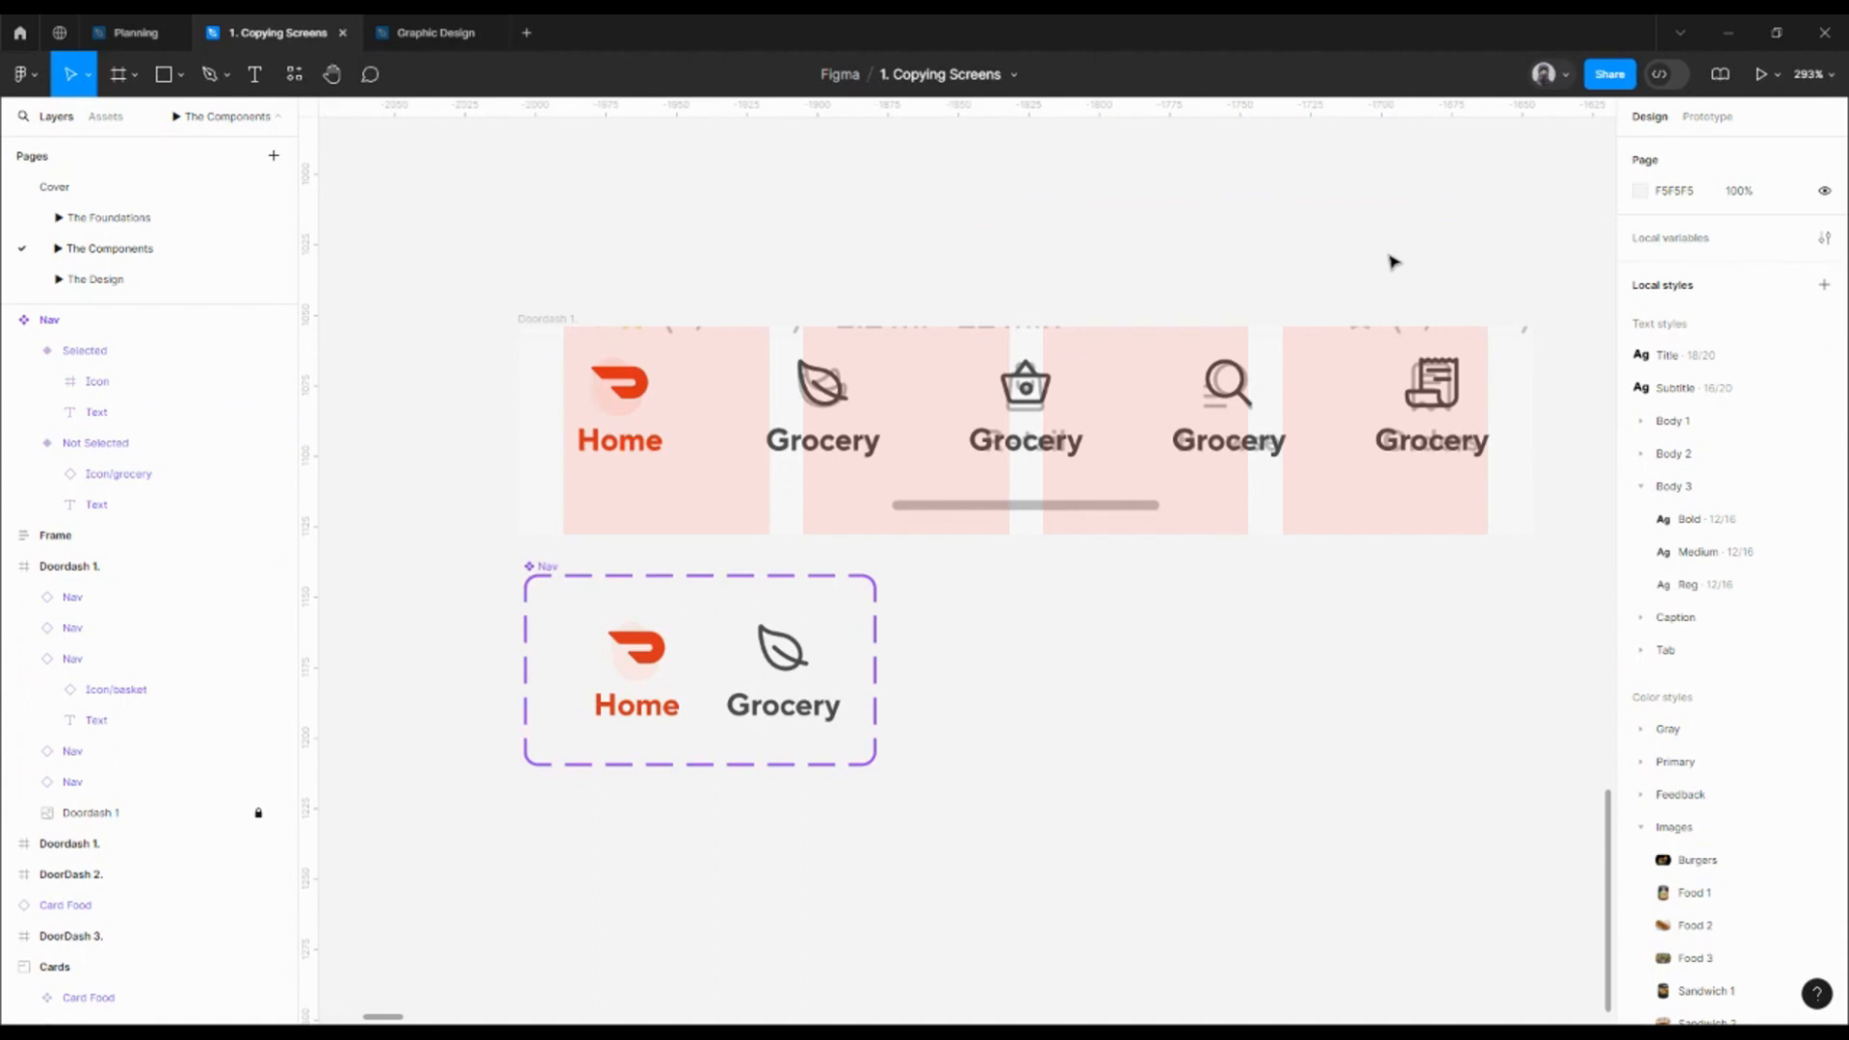
double_click(828, 701)
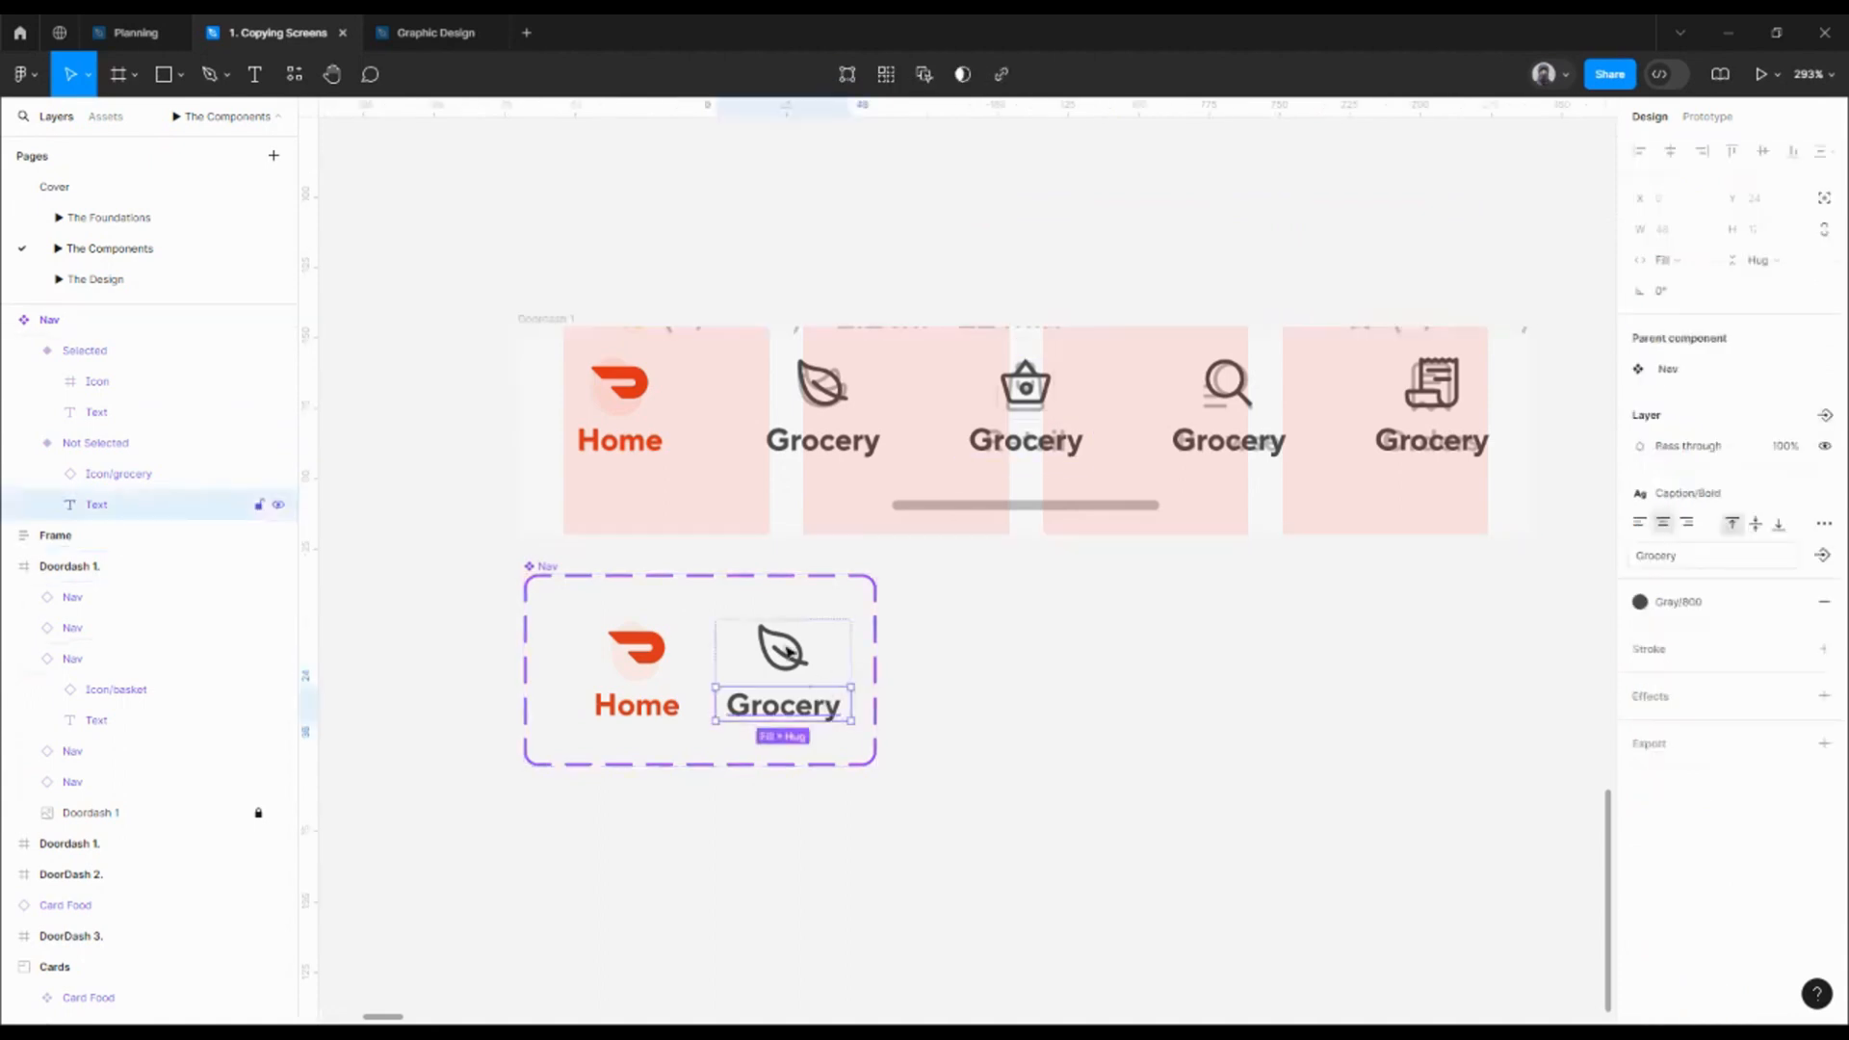
left_click(1070, 728)
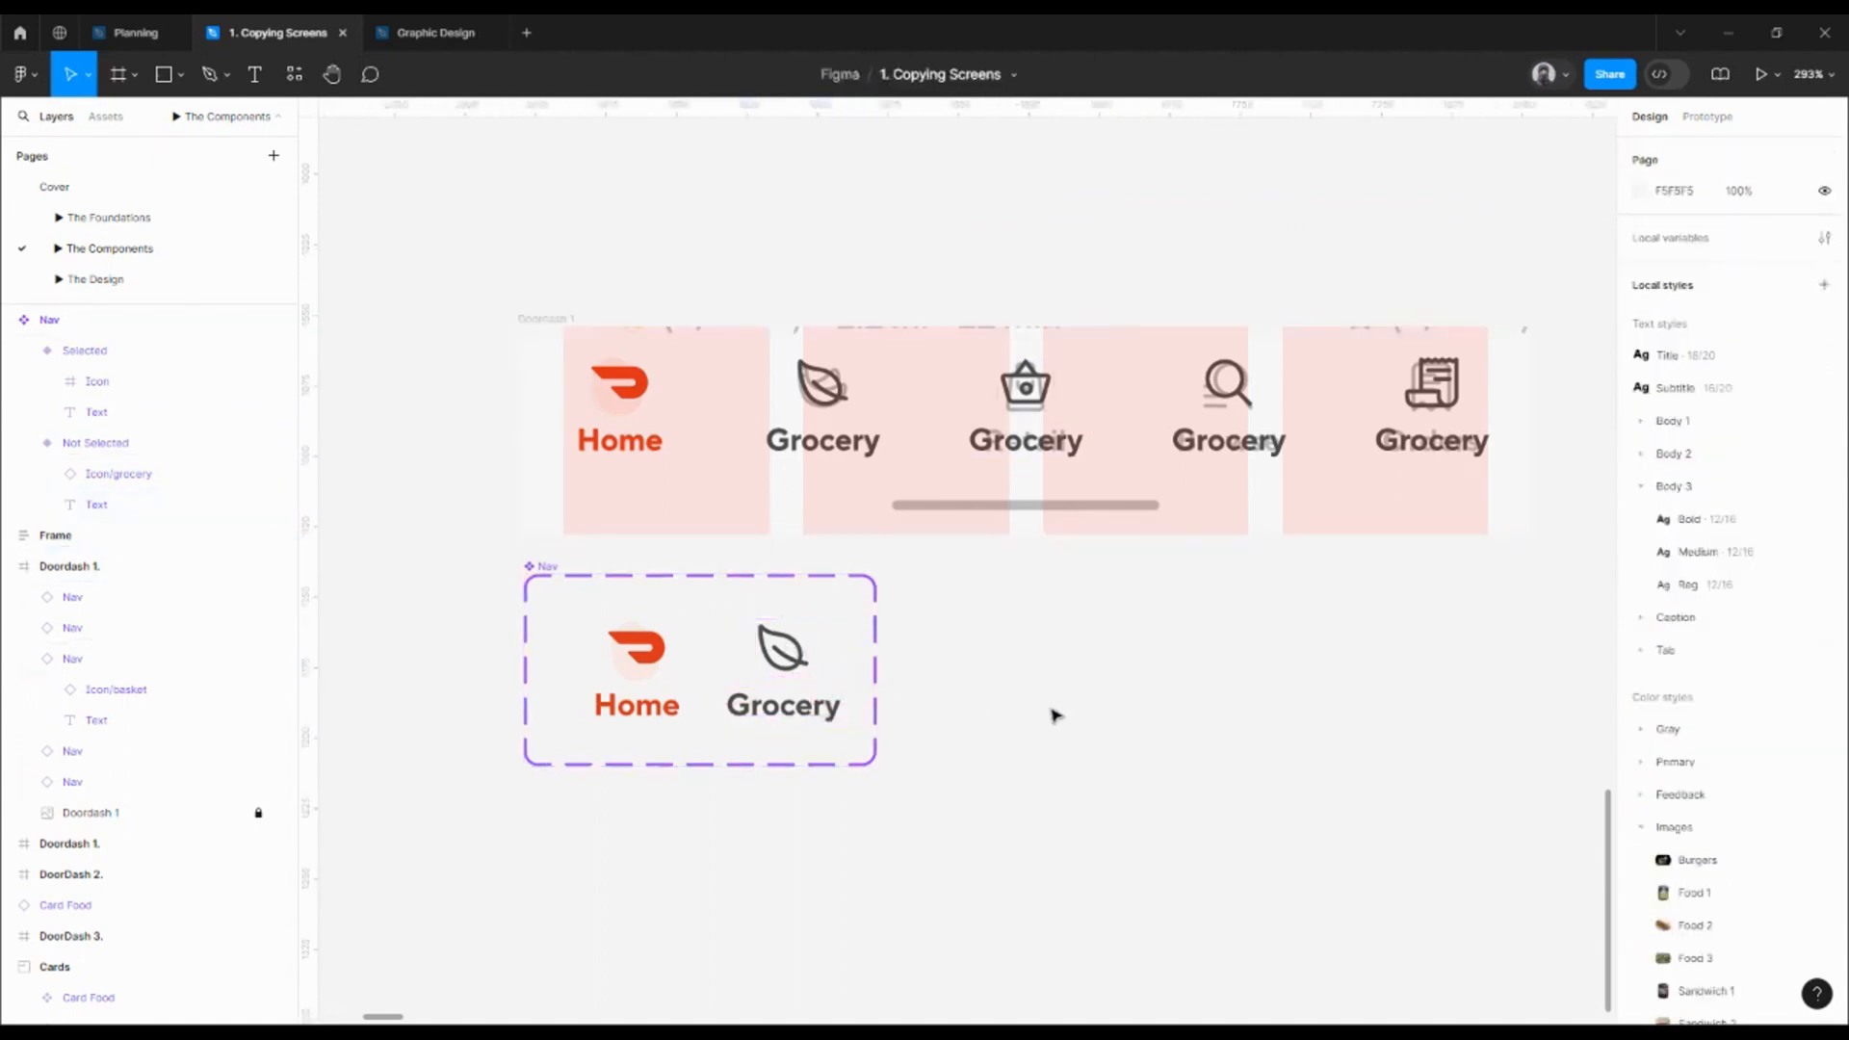
left_click(564, 581)
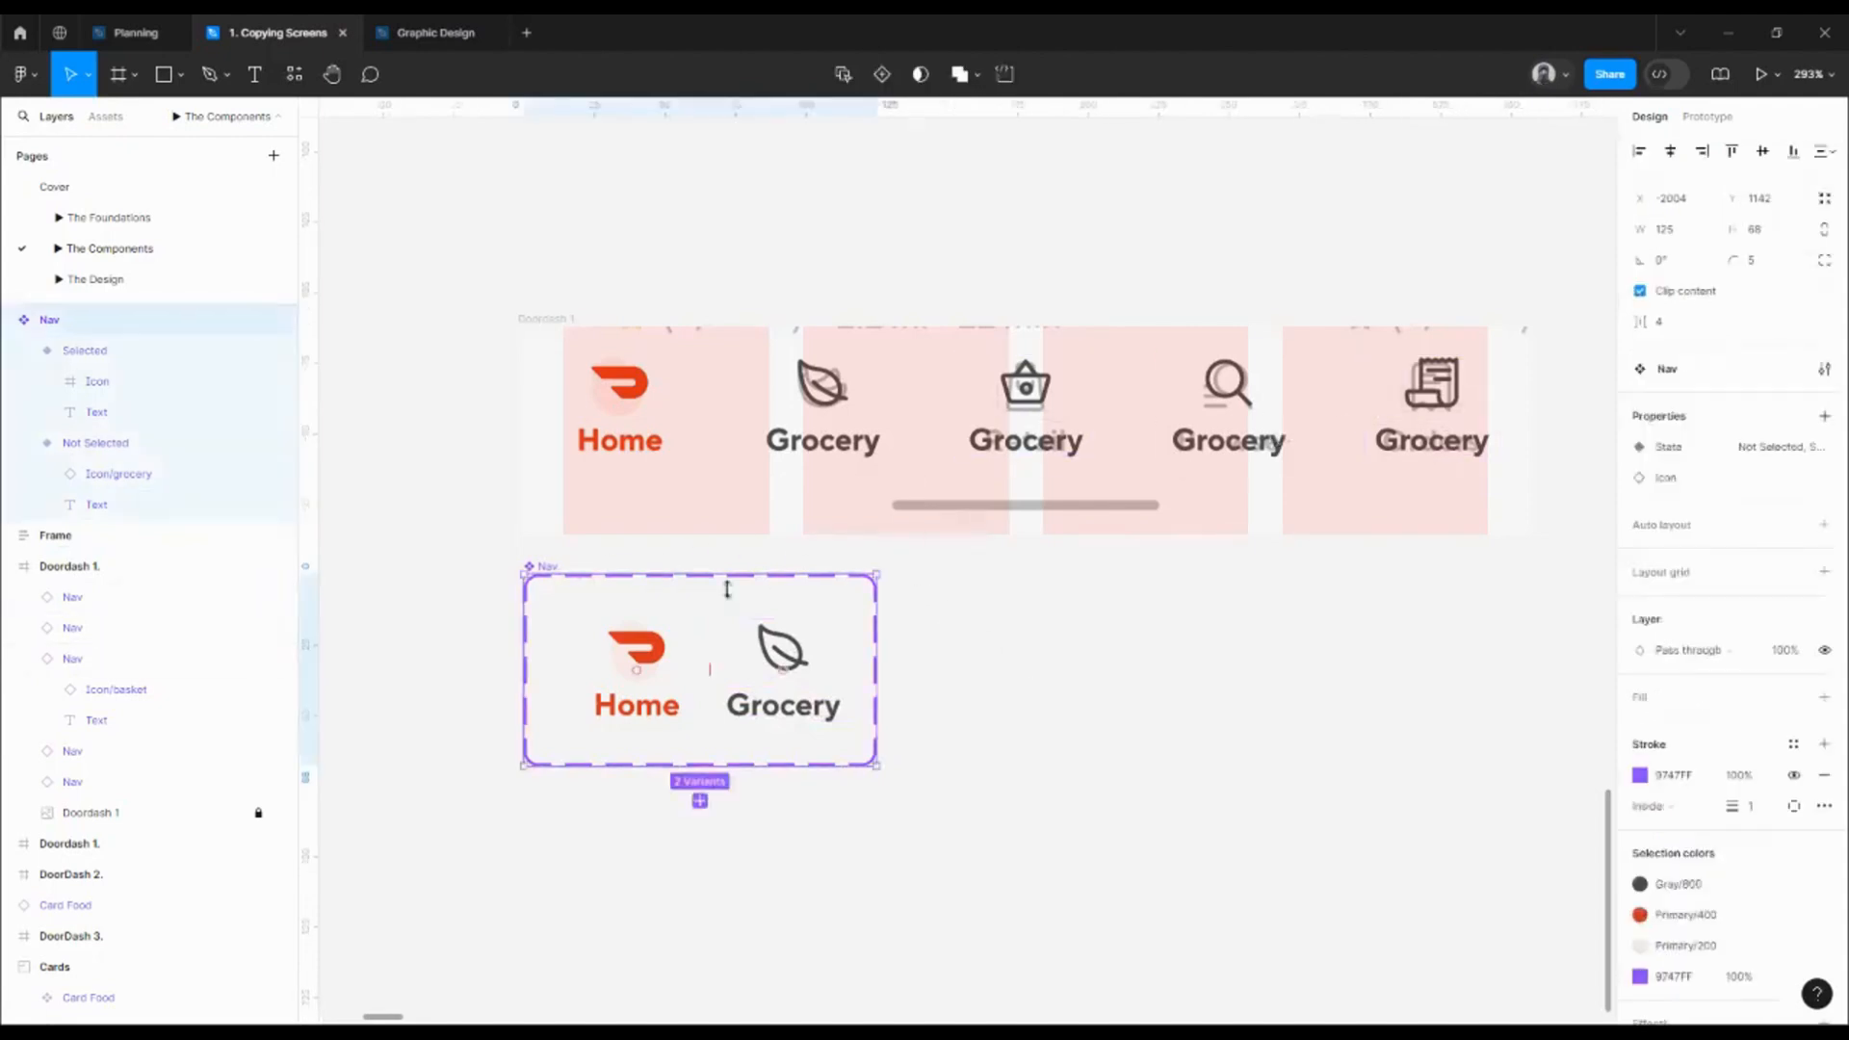
left_click(1423, 423)
left_click(1211, 429, "shift")
left_click(999, 419, "shift")
left_click(823, 414, "shift")
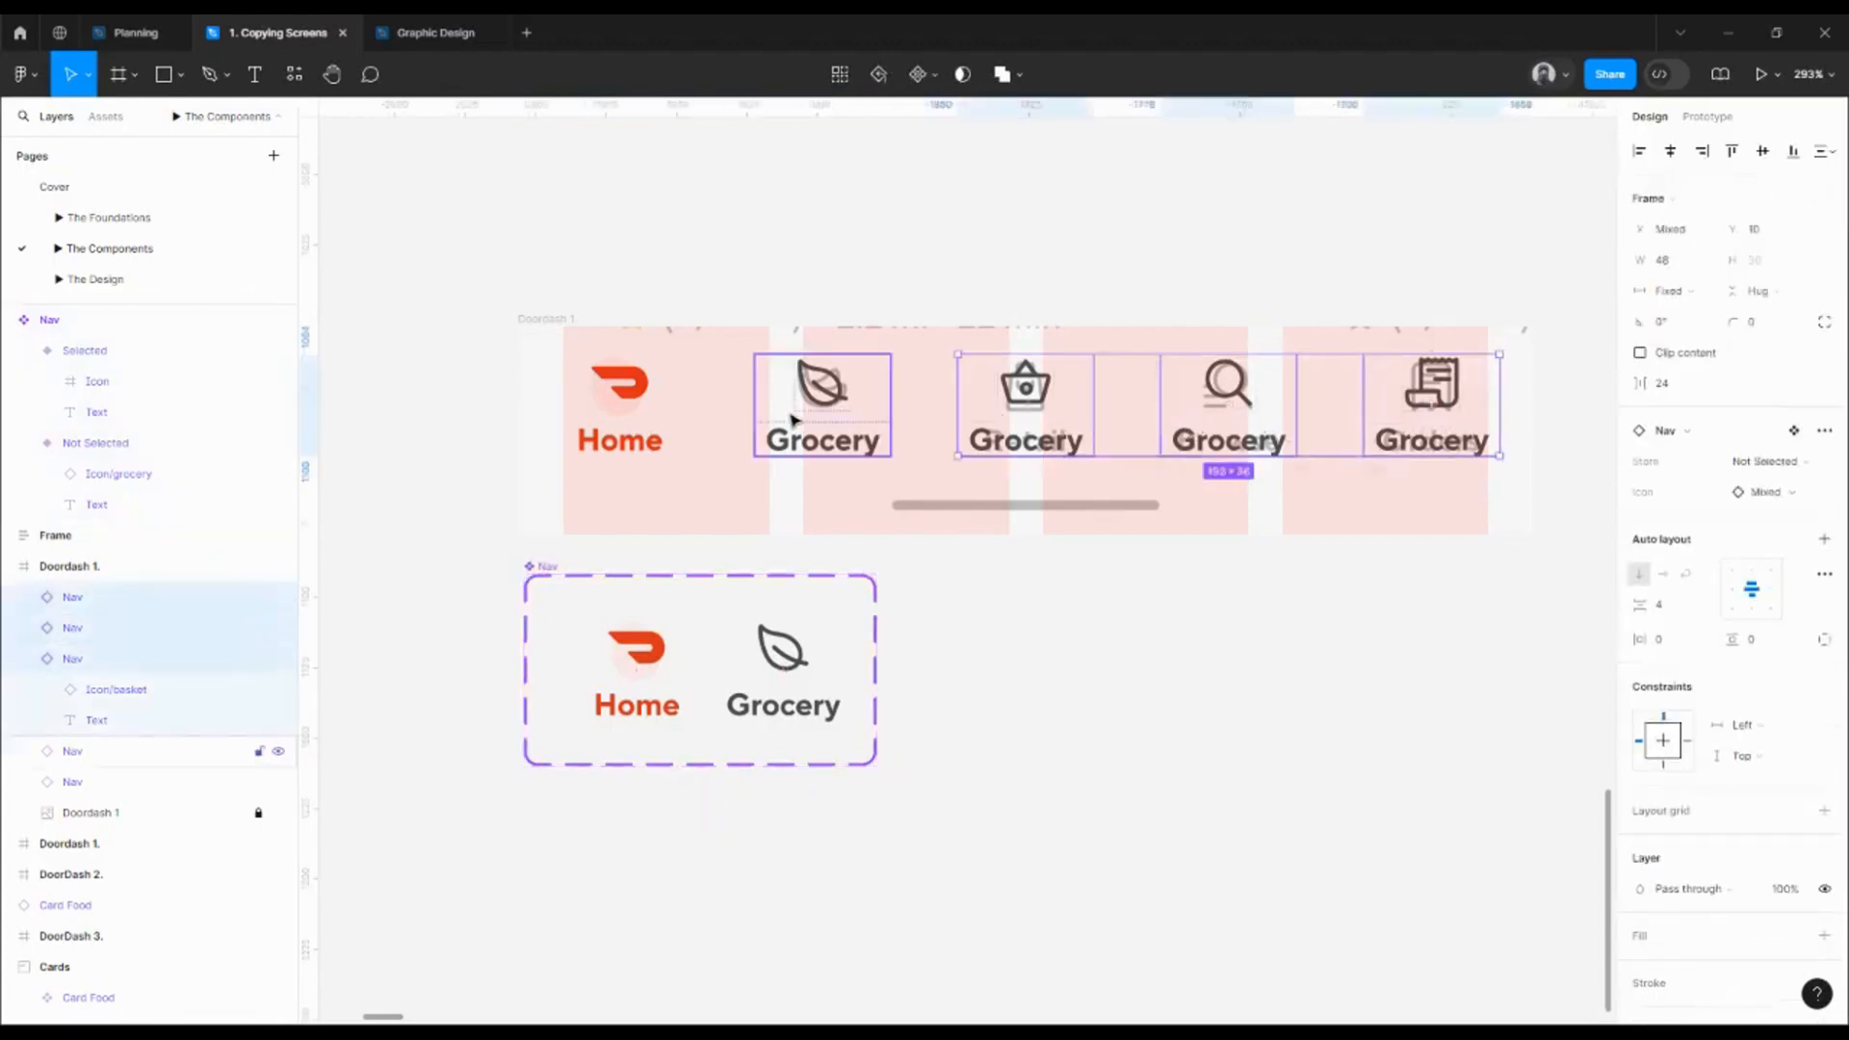
left_click(621, 414, "shift")
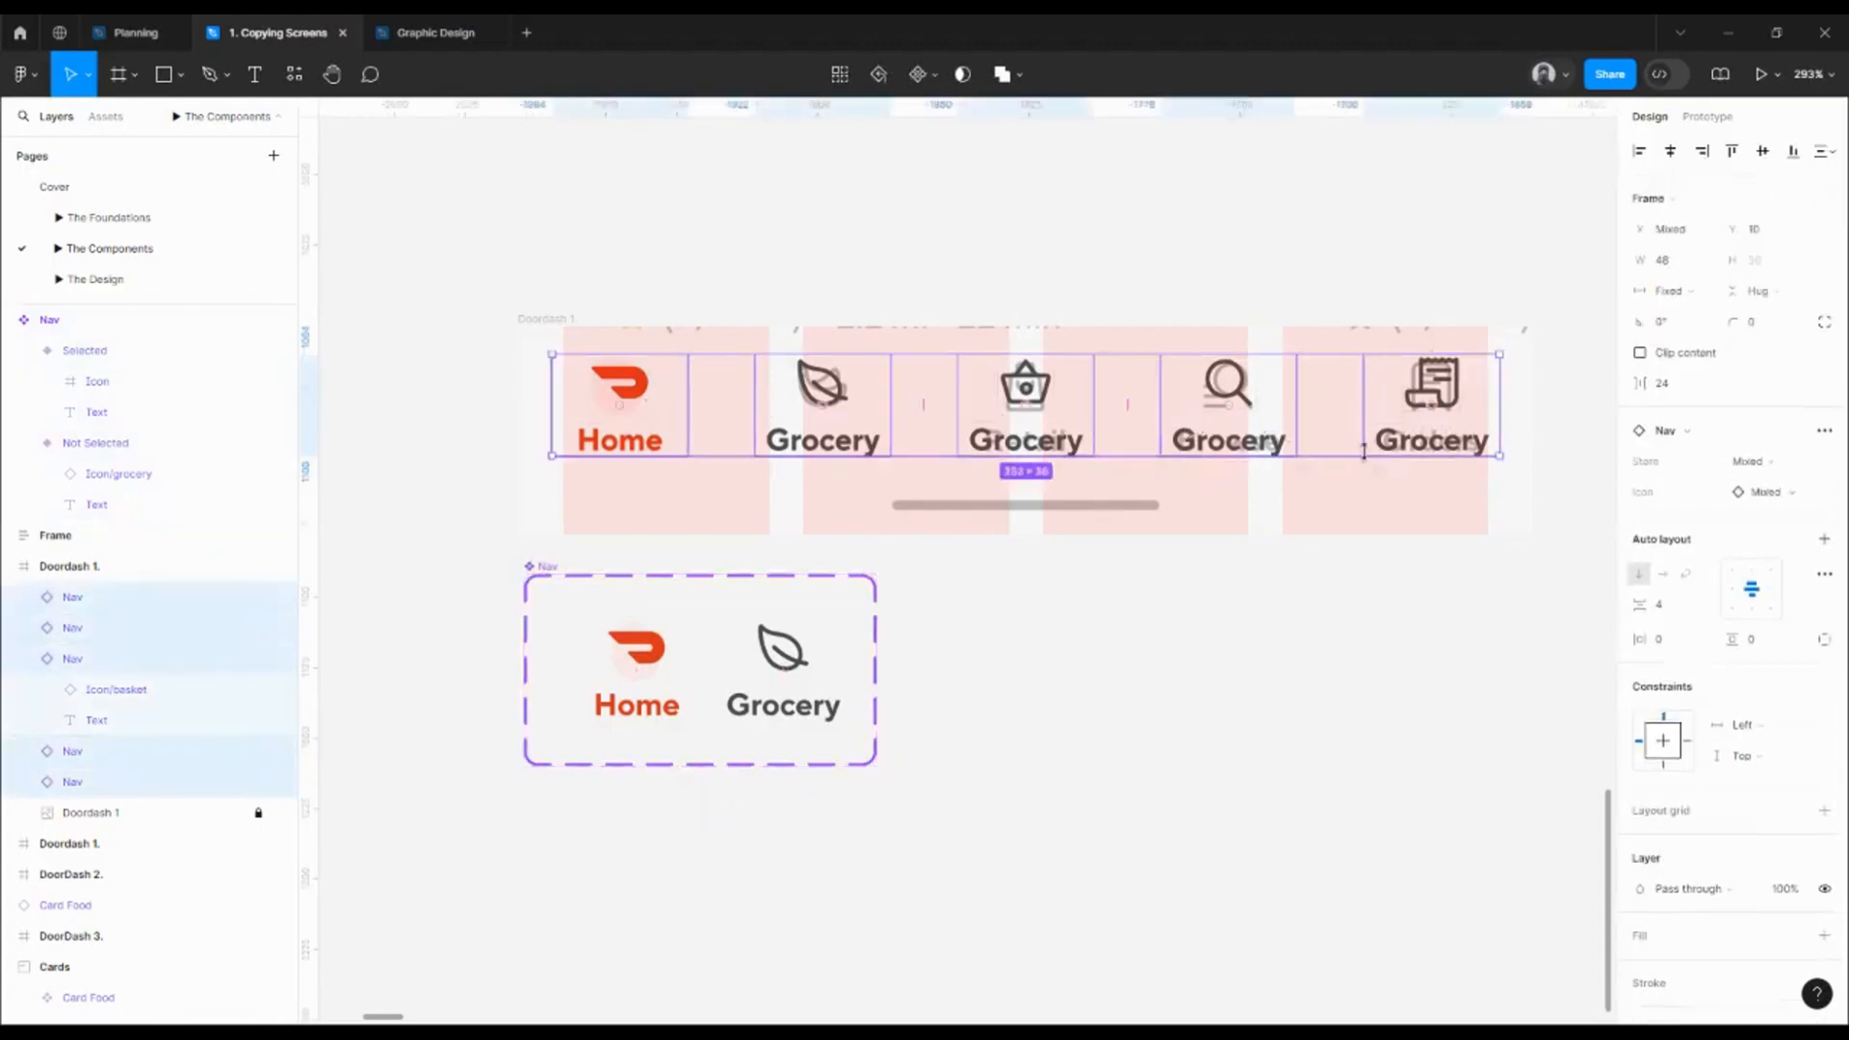
Create a text property named Label with the value Grocery for the label in the Not Selected variant of Nav.
double_click(823, 699)
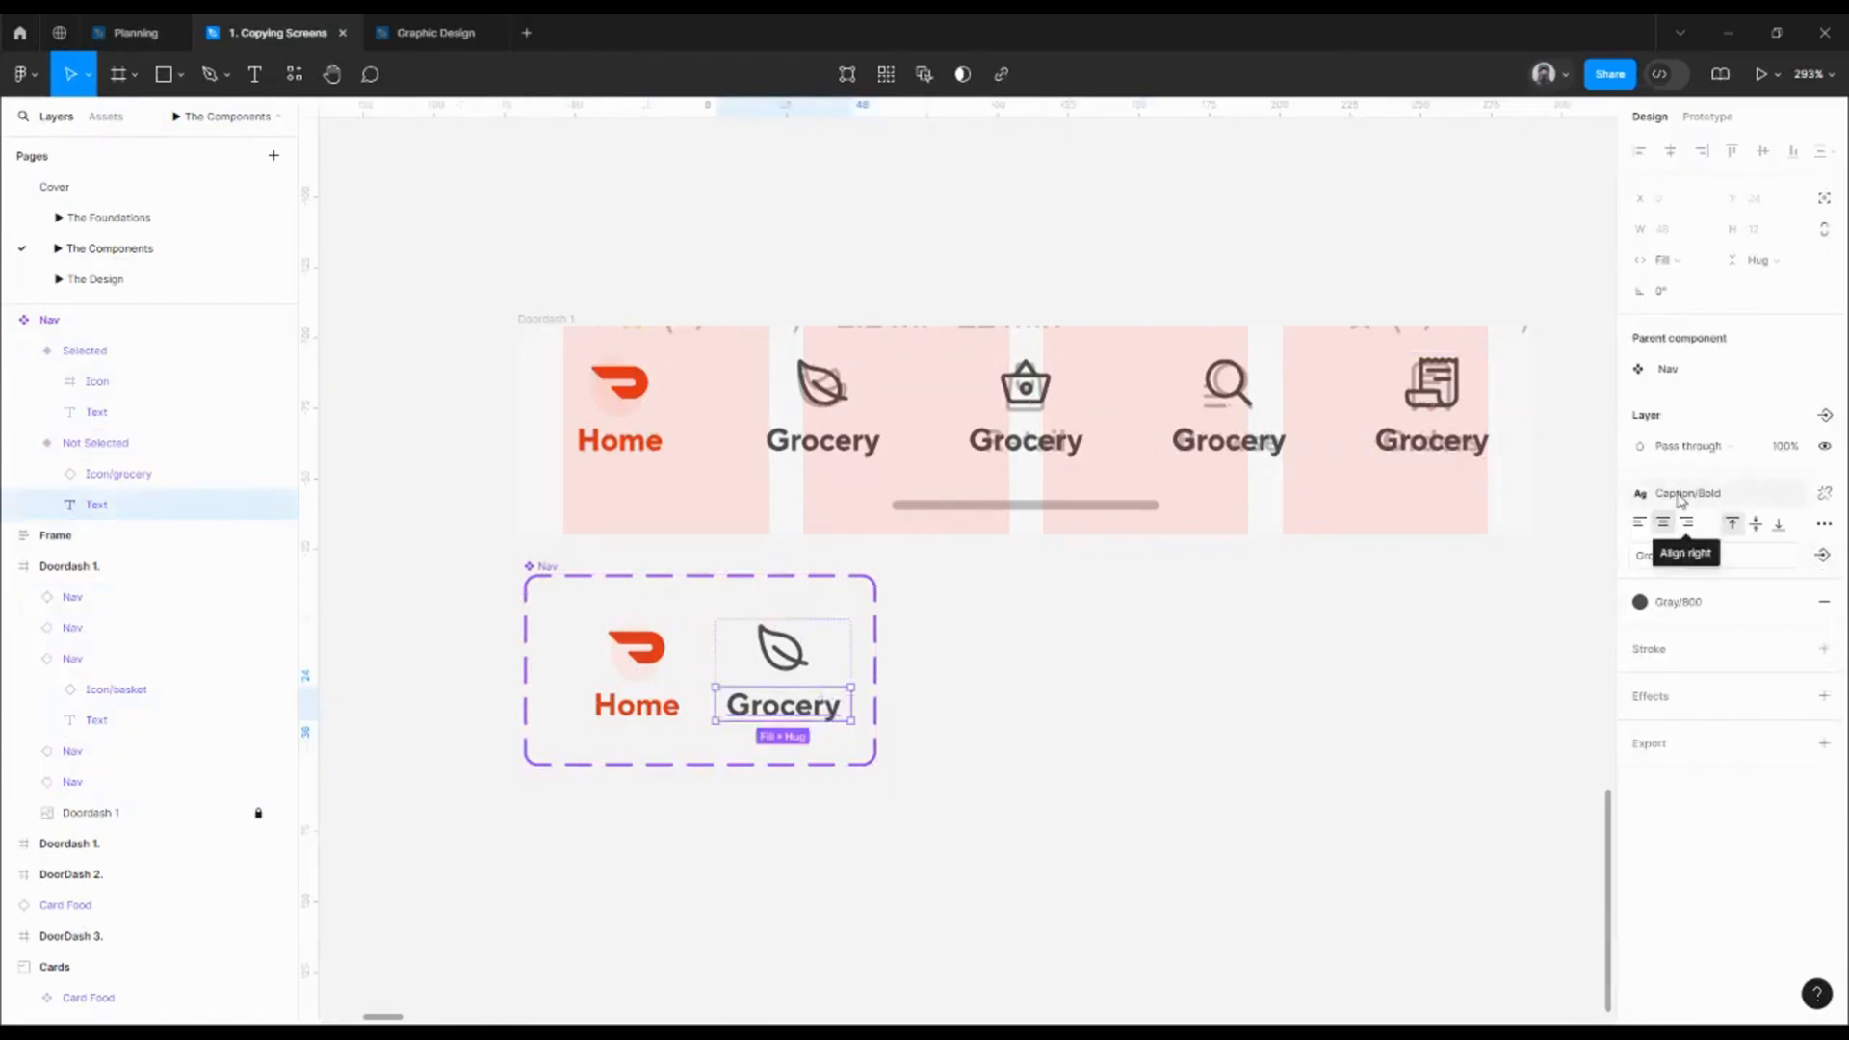
left_click(1825, 562)
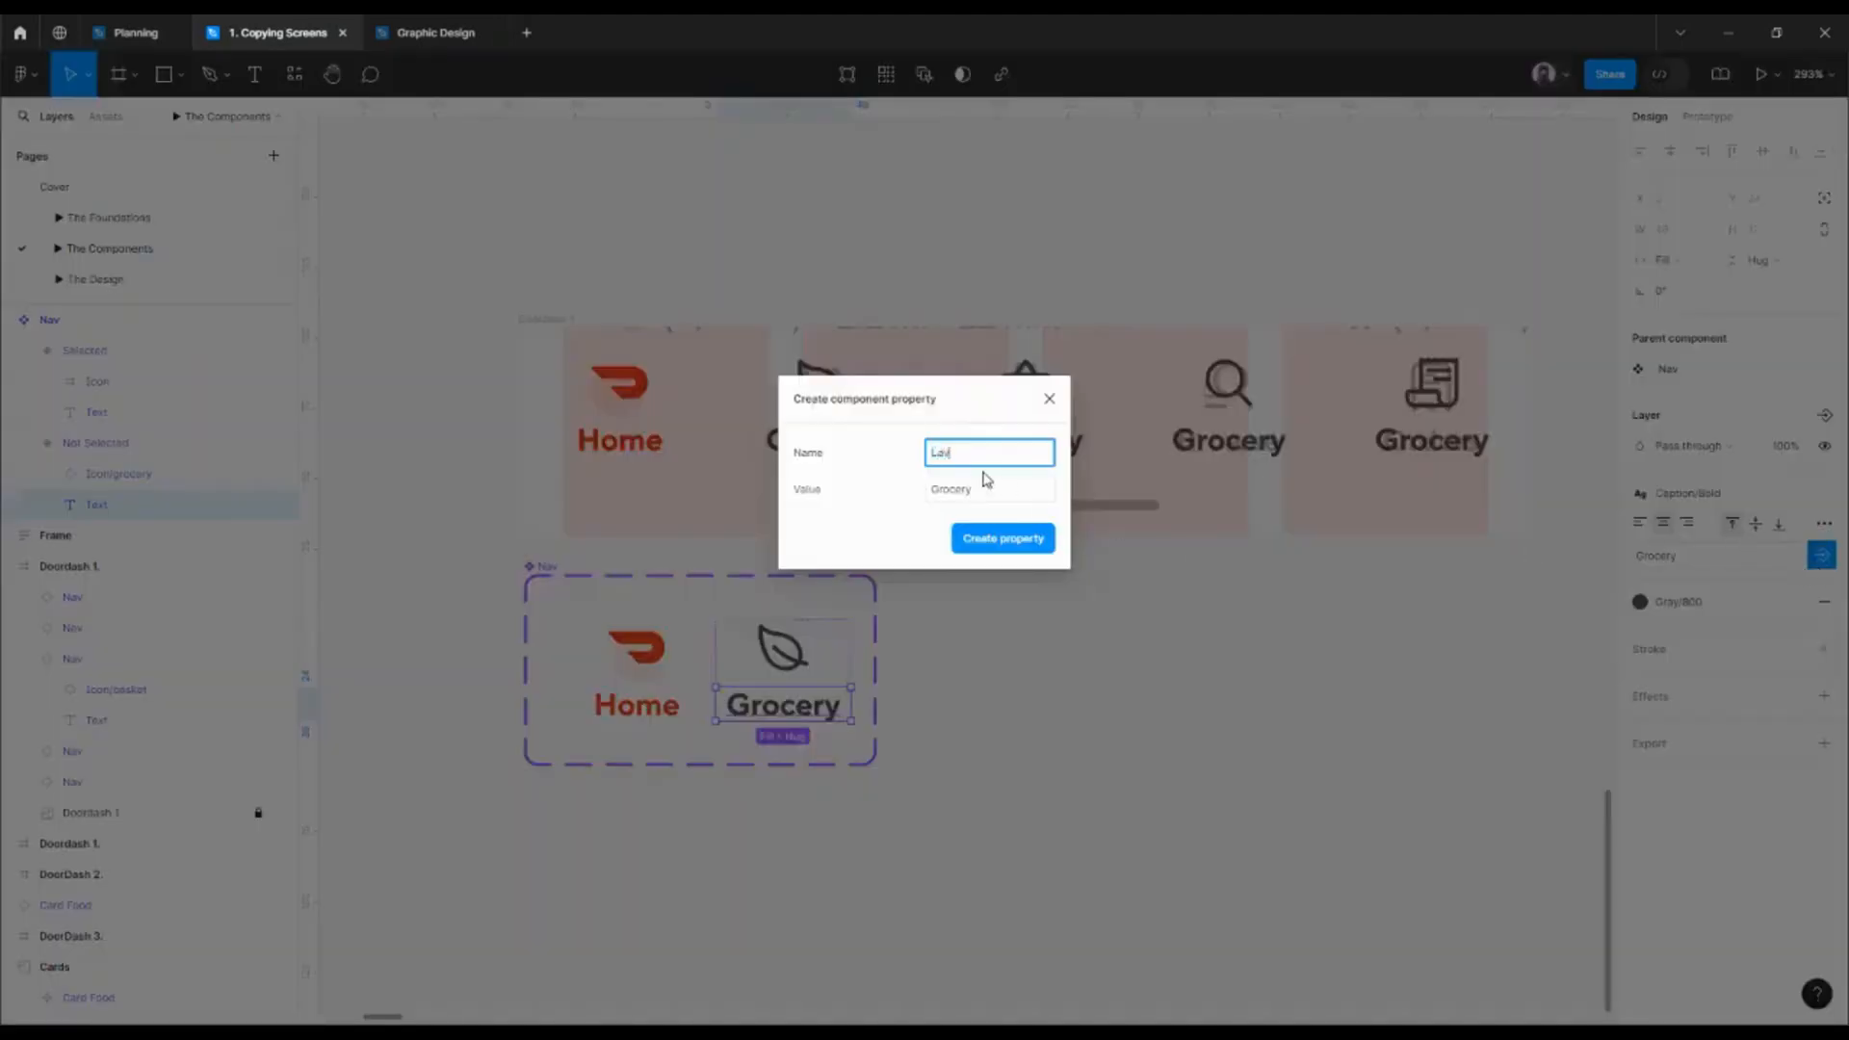
left_click(1026, 539)
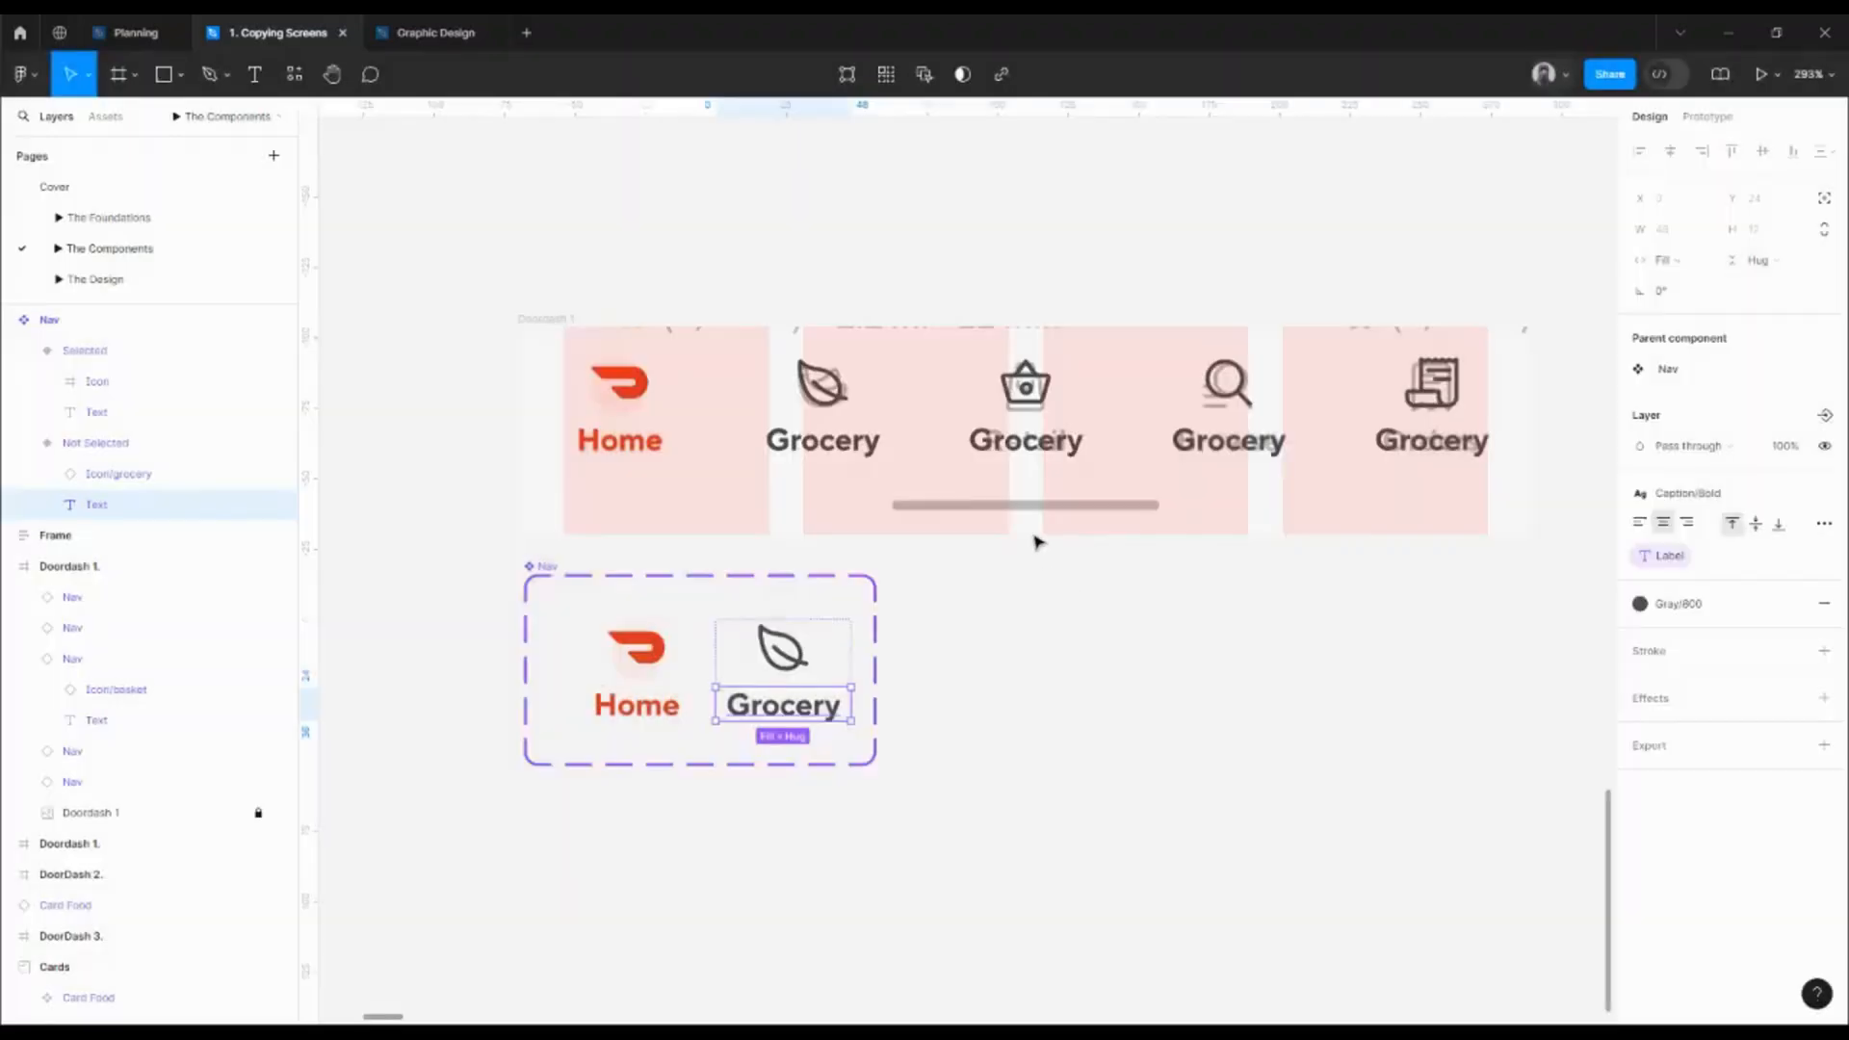
left_click(1044, 545)
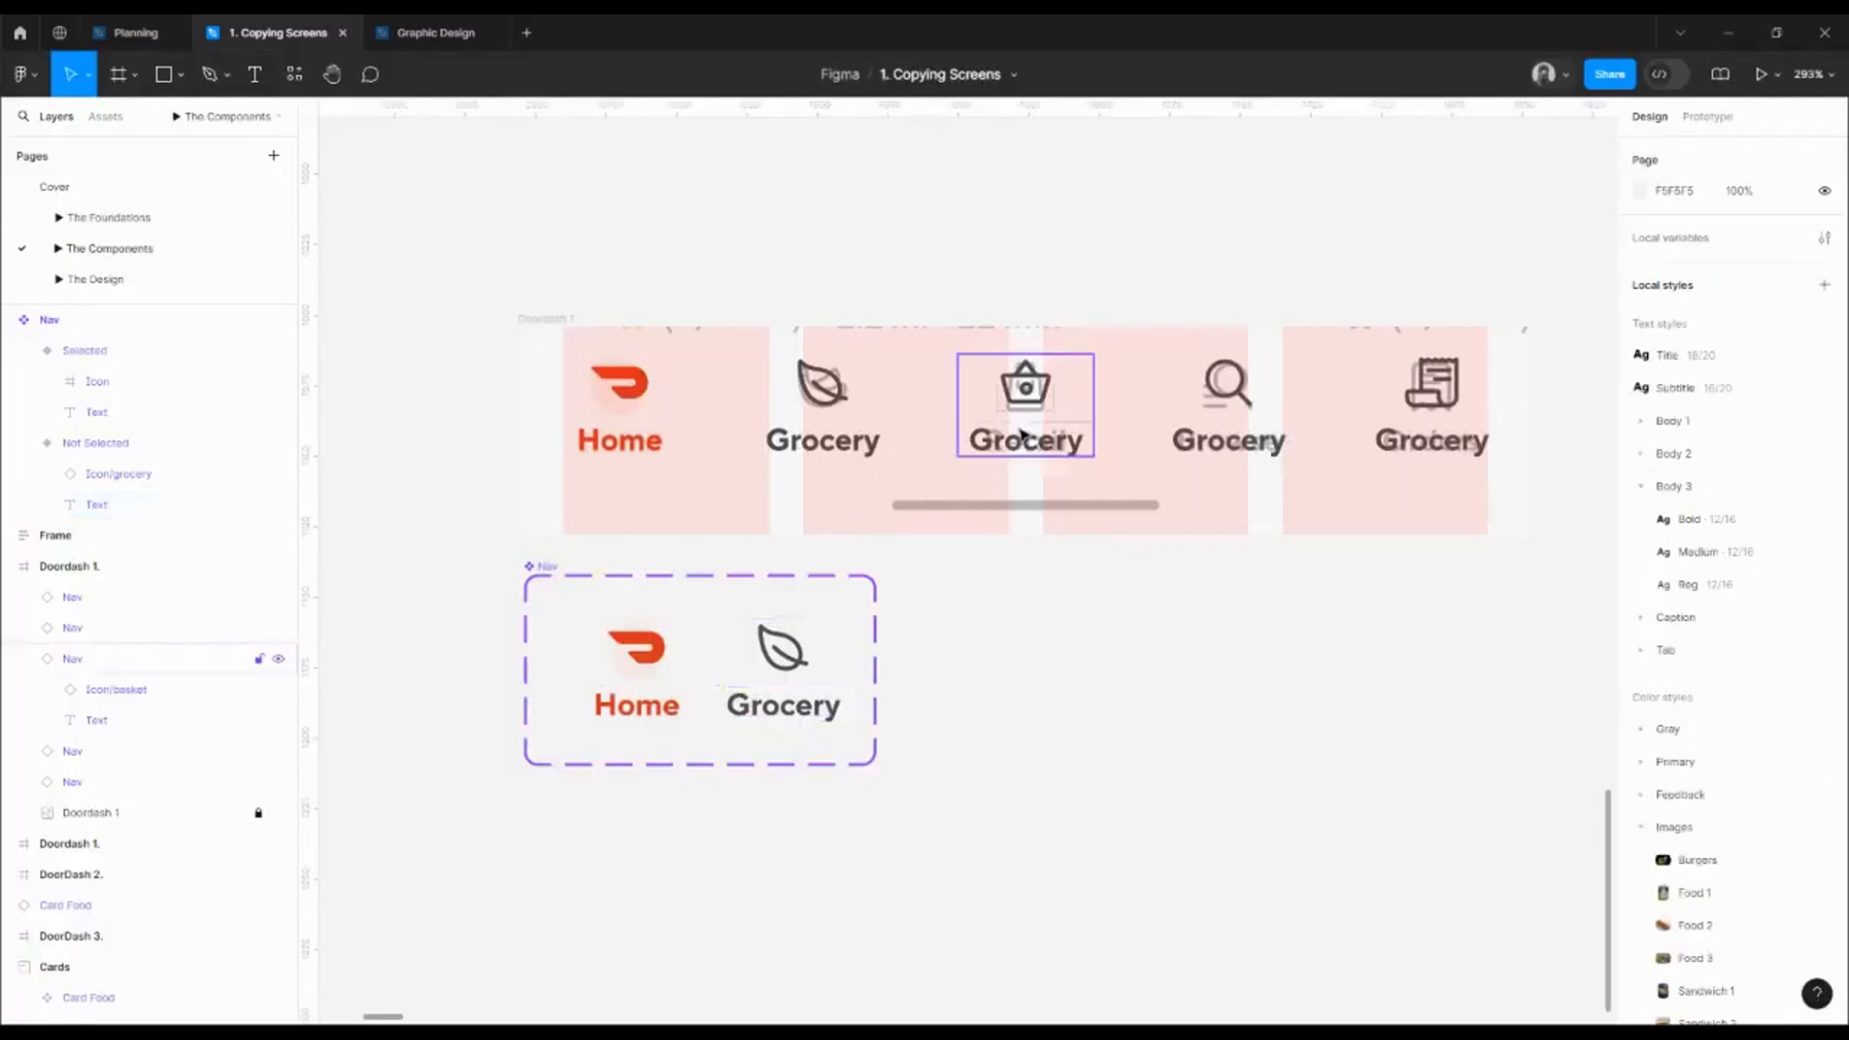
Set the Label of the nav instance with the basket icon to Retail.
left_click(1023, 435)
mouse_move(1038, 395)
left_mouse_down()
mouse_move(1064, 293)
mouse_move(1040, 421)
left_mouse_up()
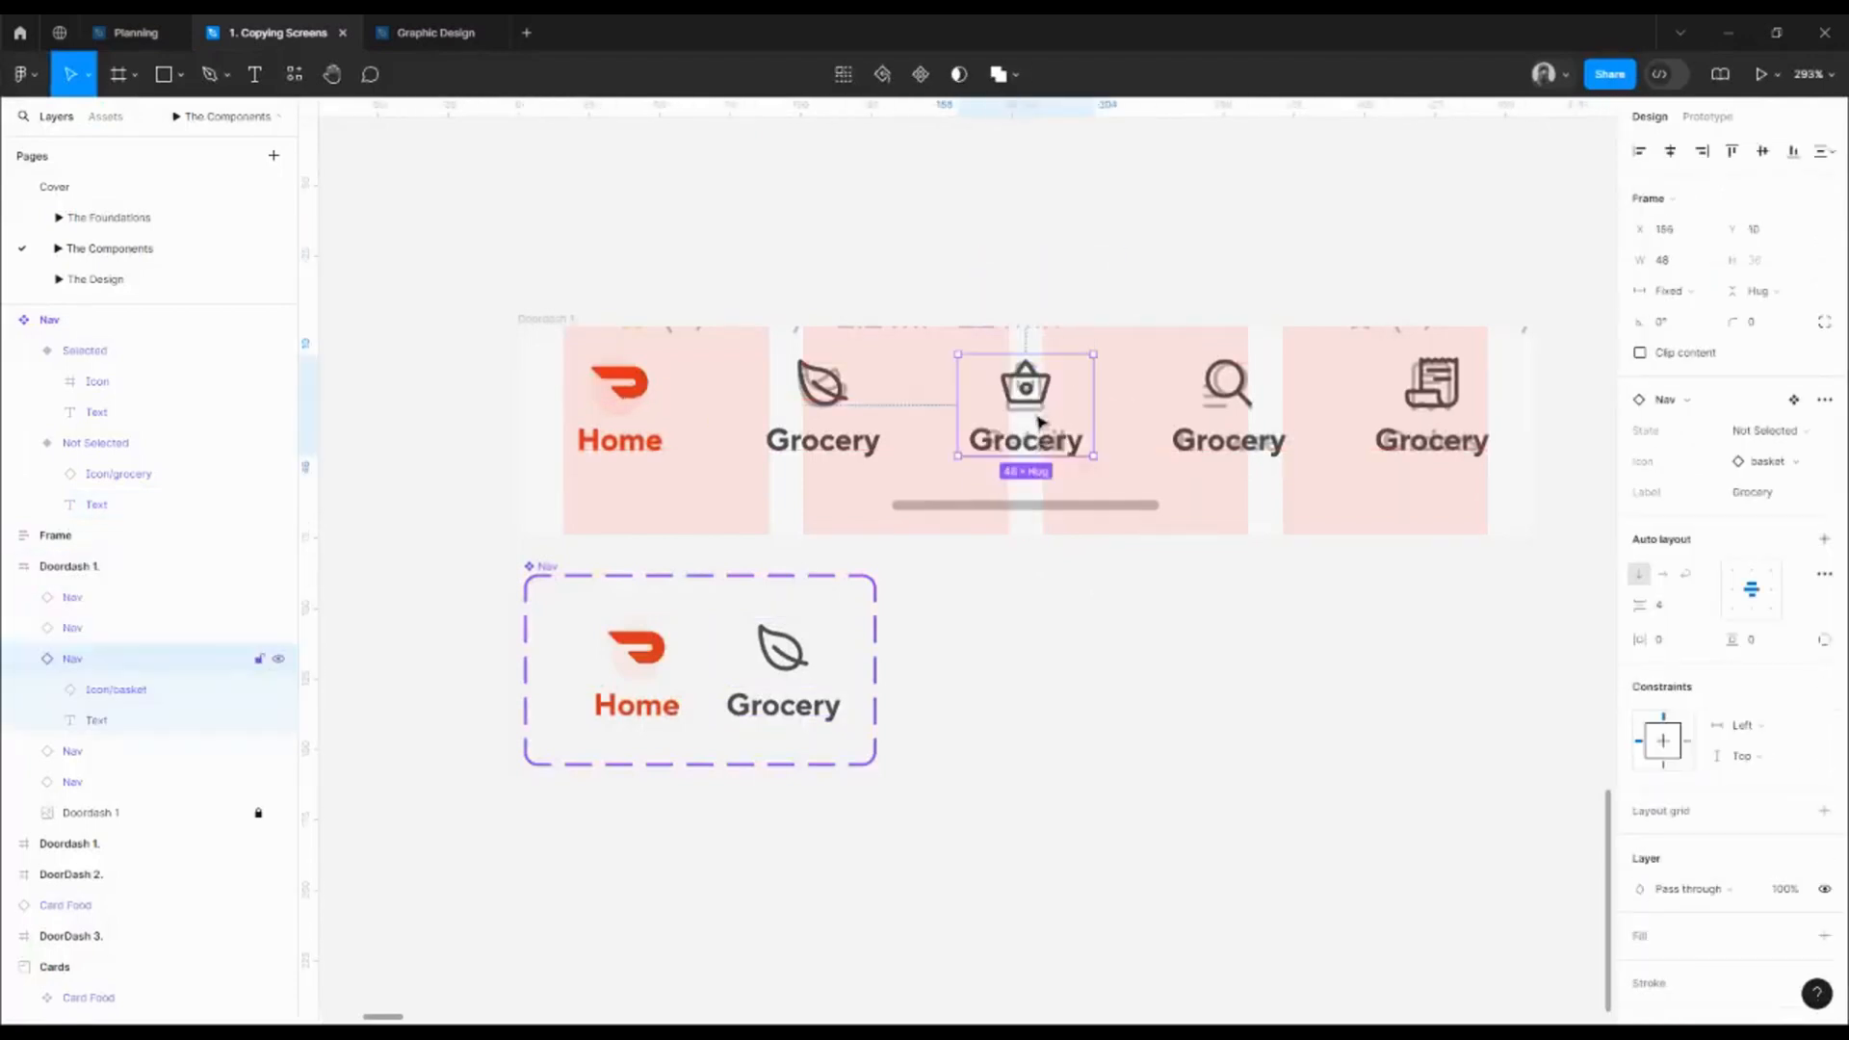
left_click(1768, 501)
type("Re")
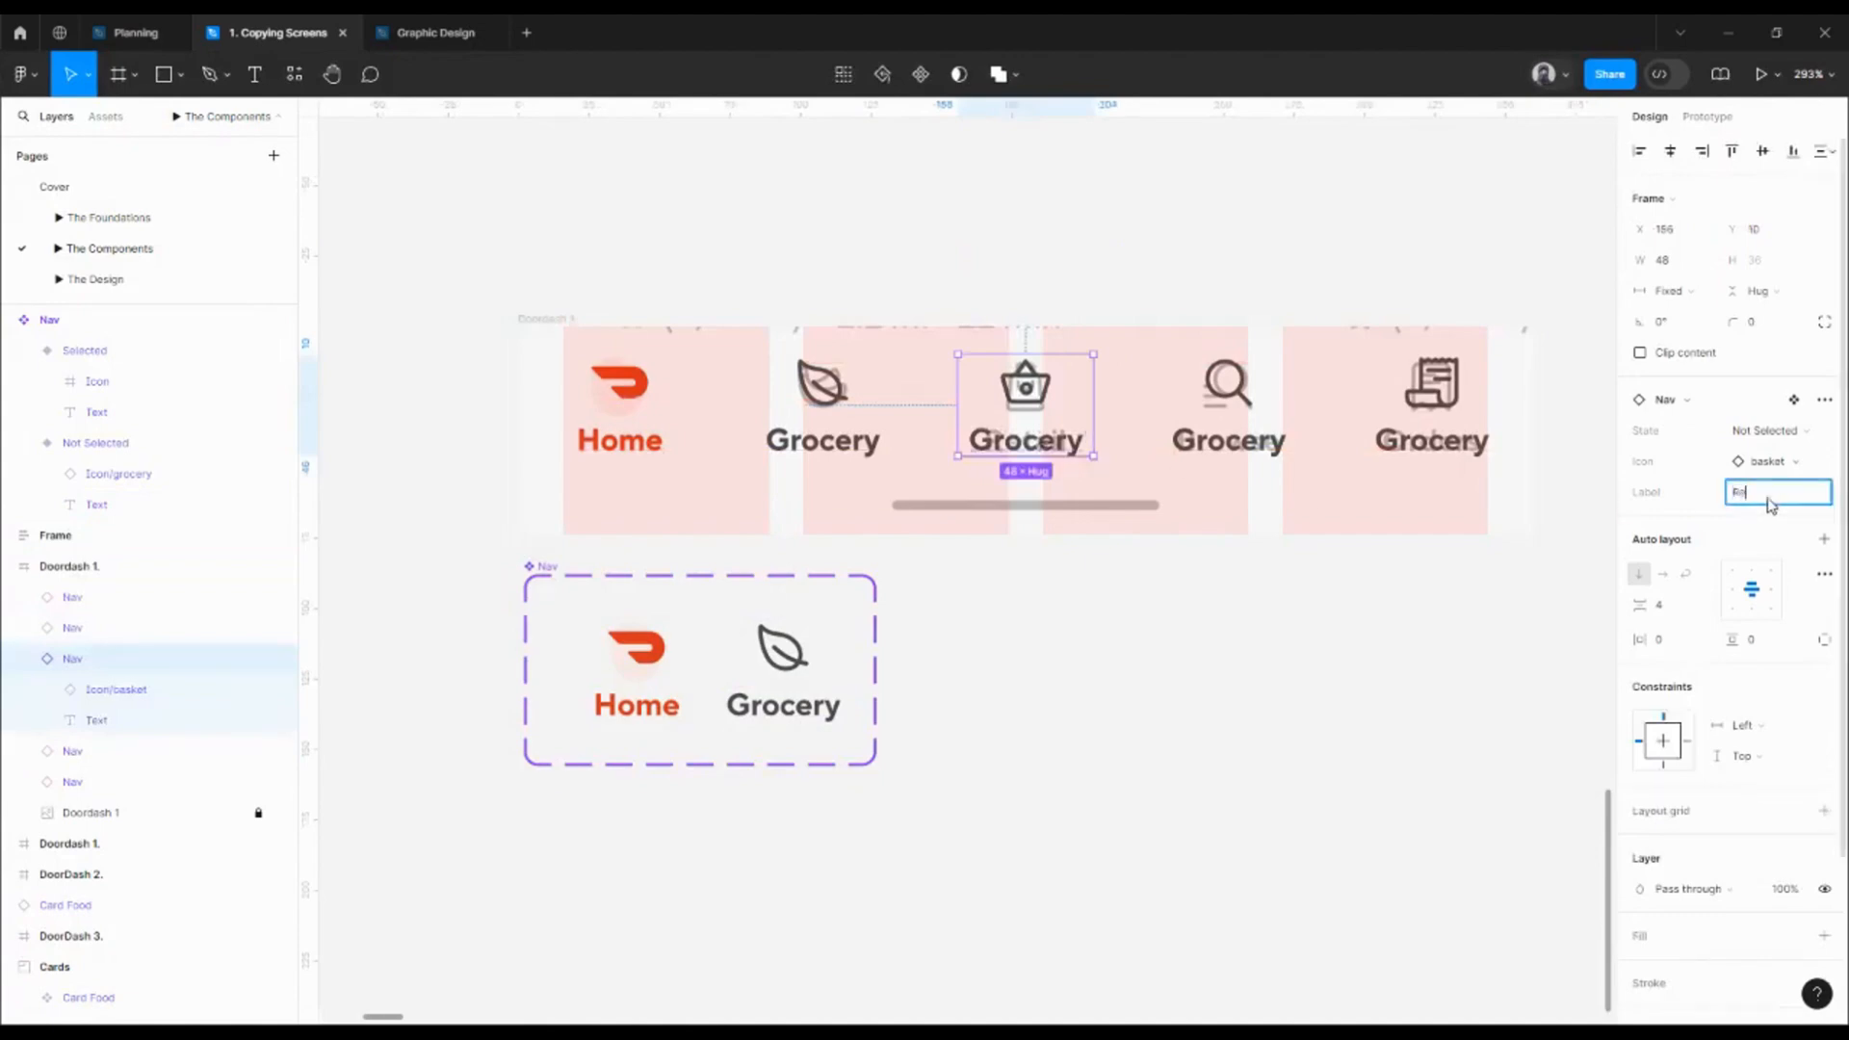
type("tail")
key("Return")
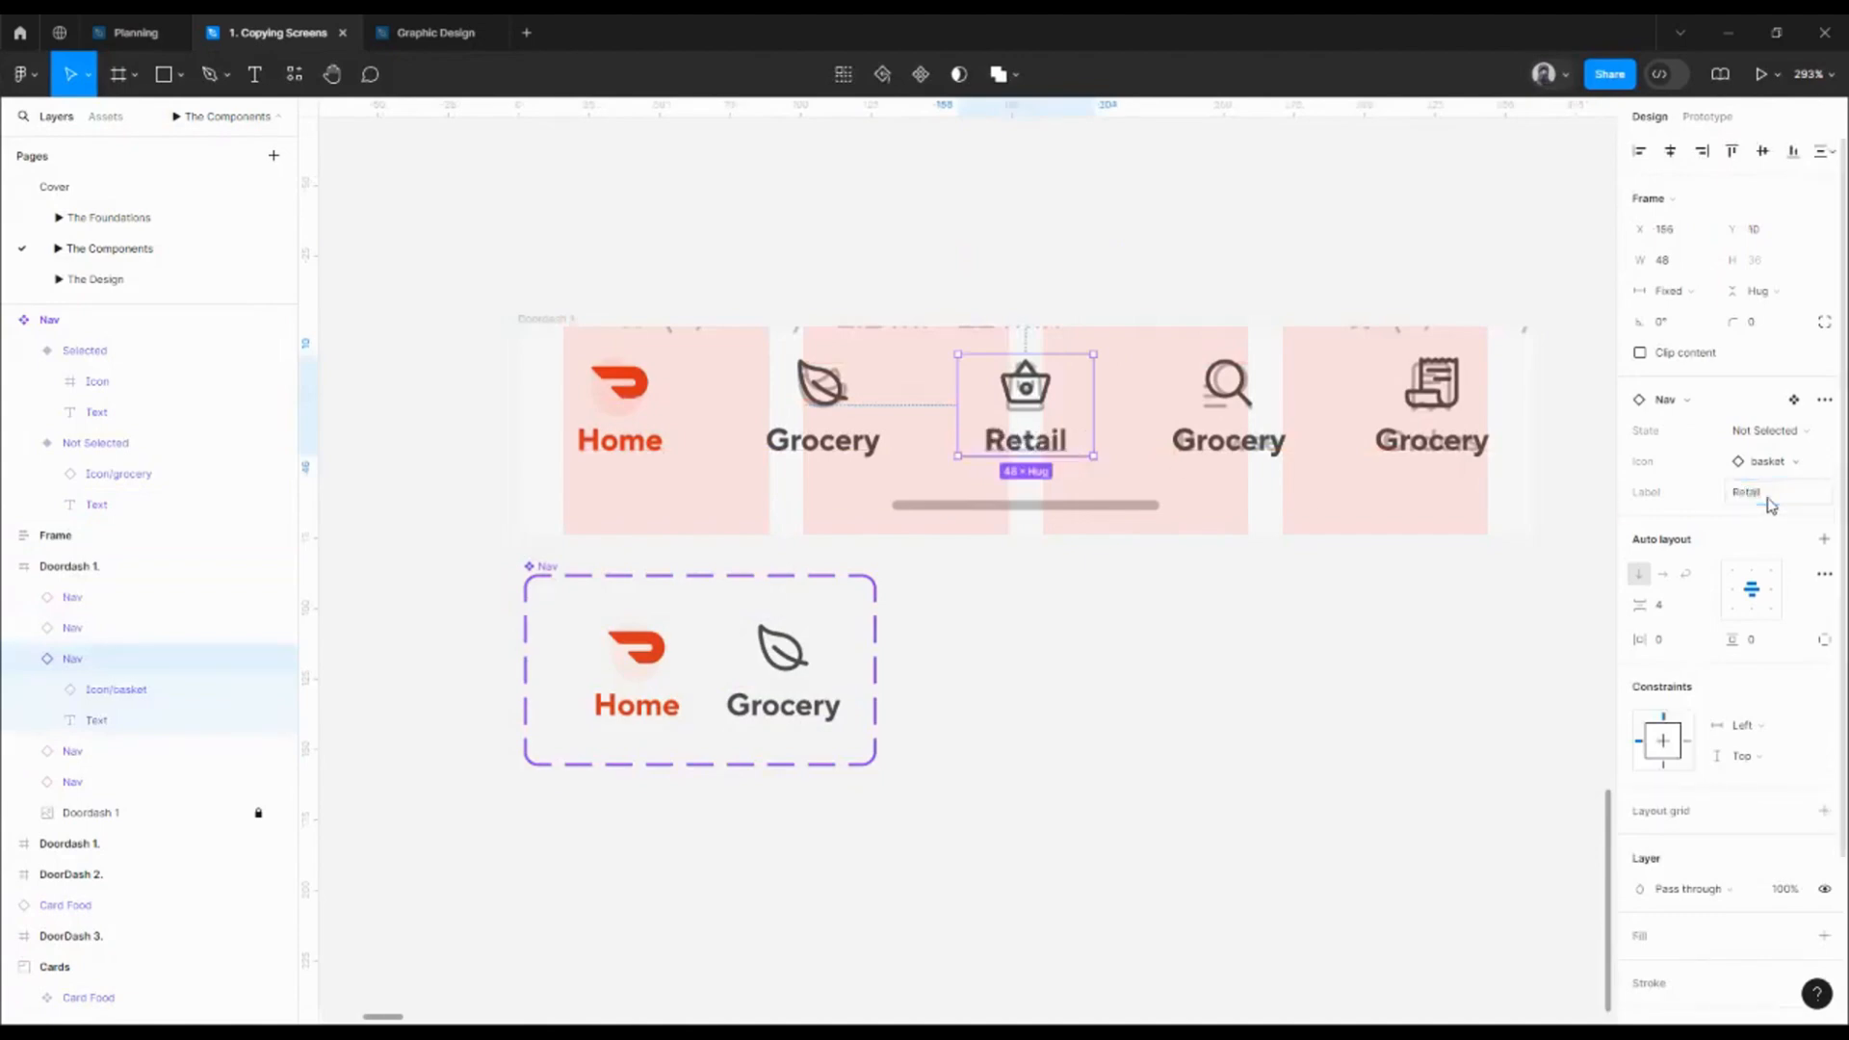
Set the Label of the nav instance with the search icon to Browse.
left_click(1228, 440)
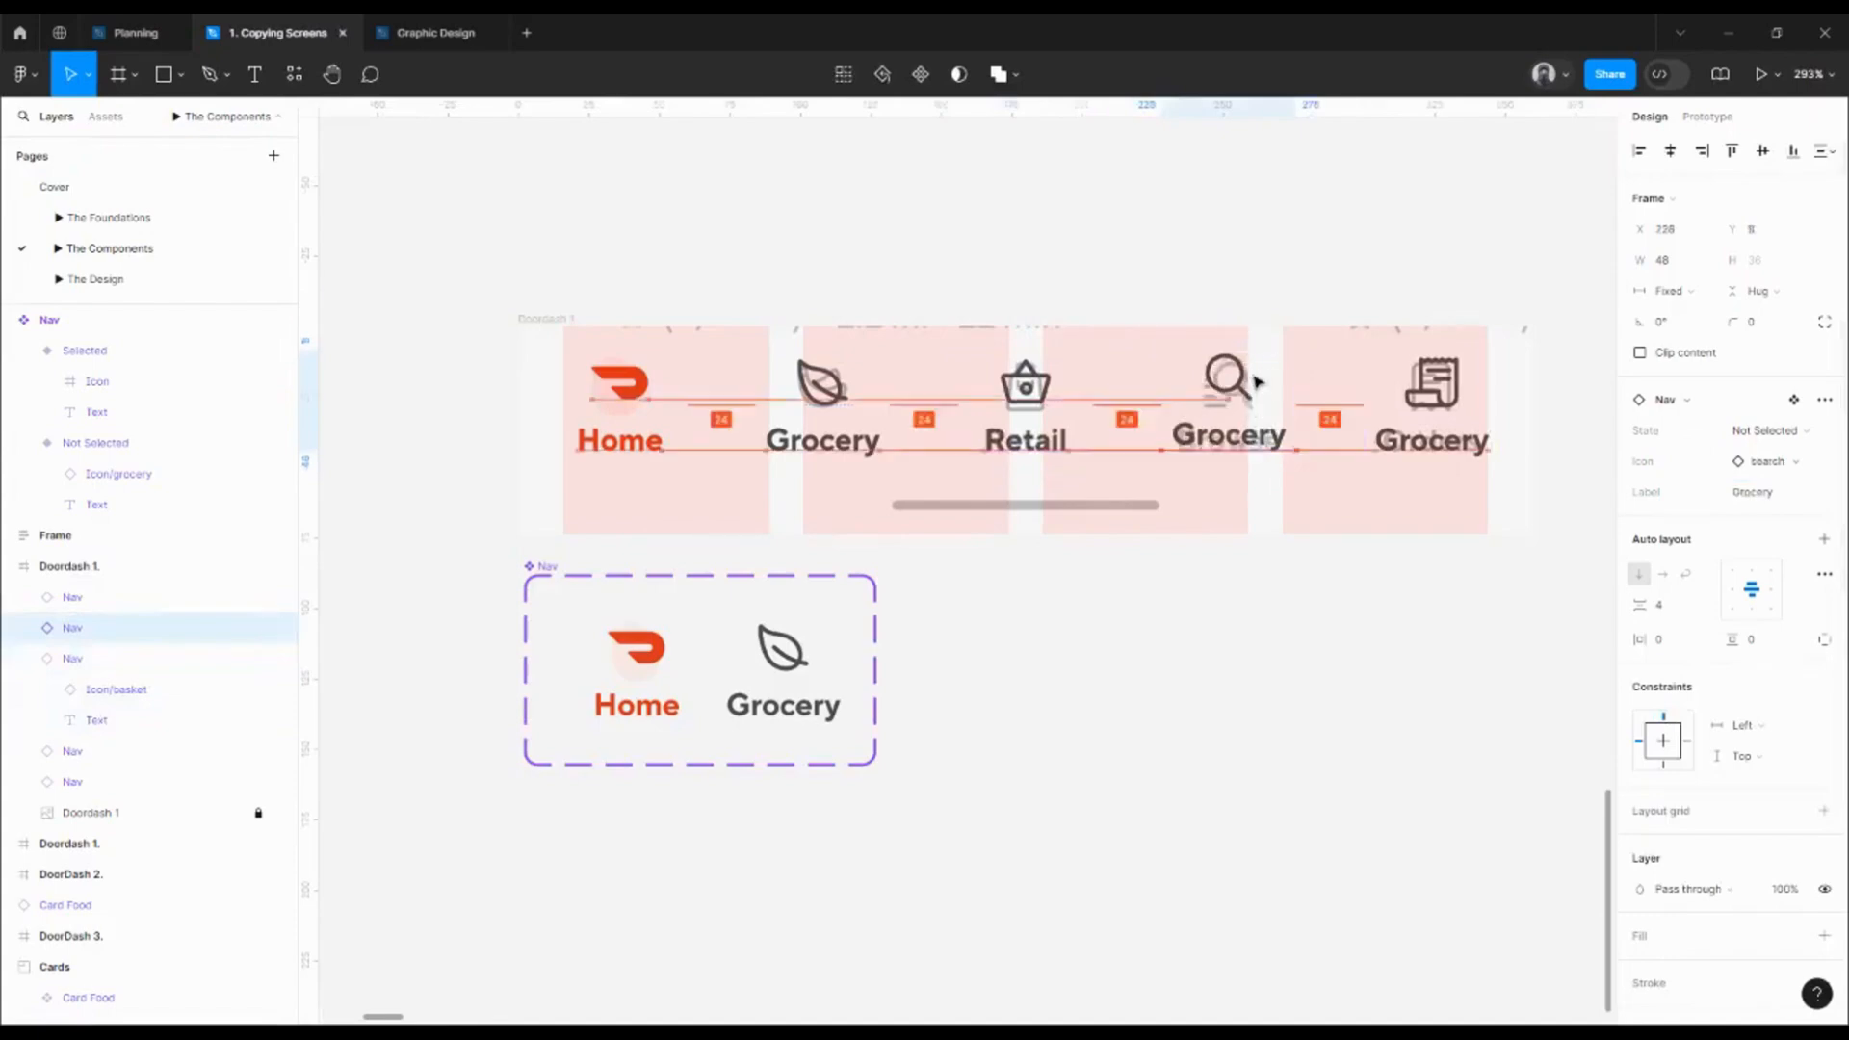
left_click(1767, 493)
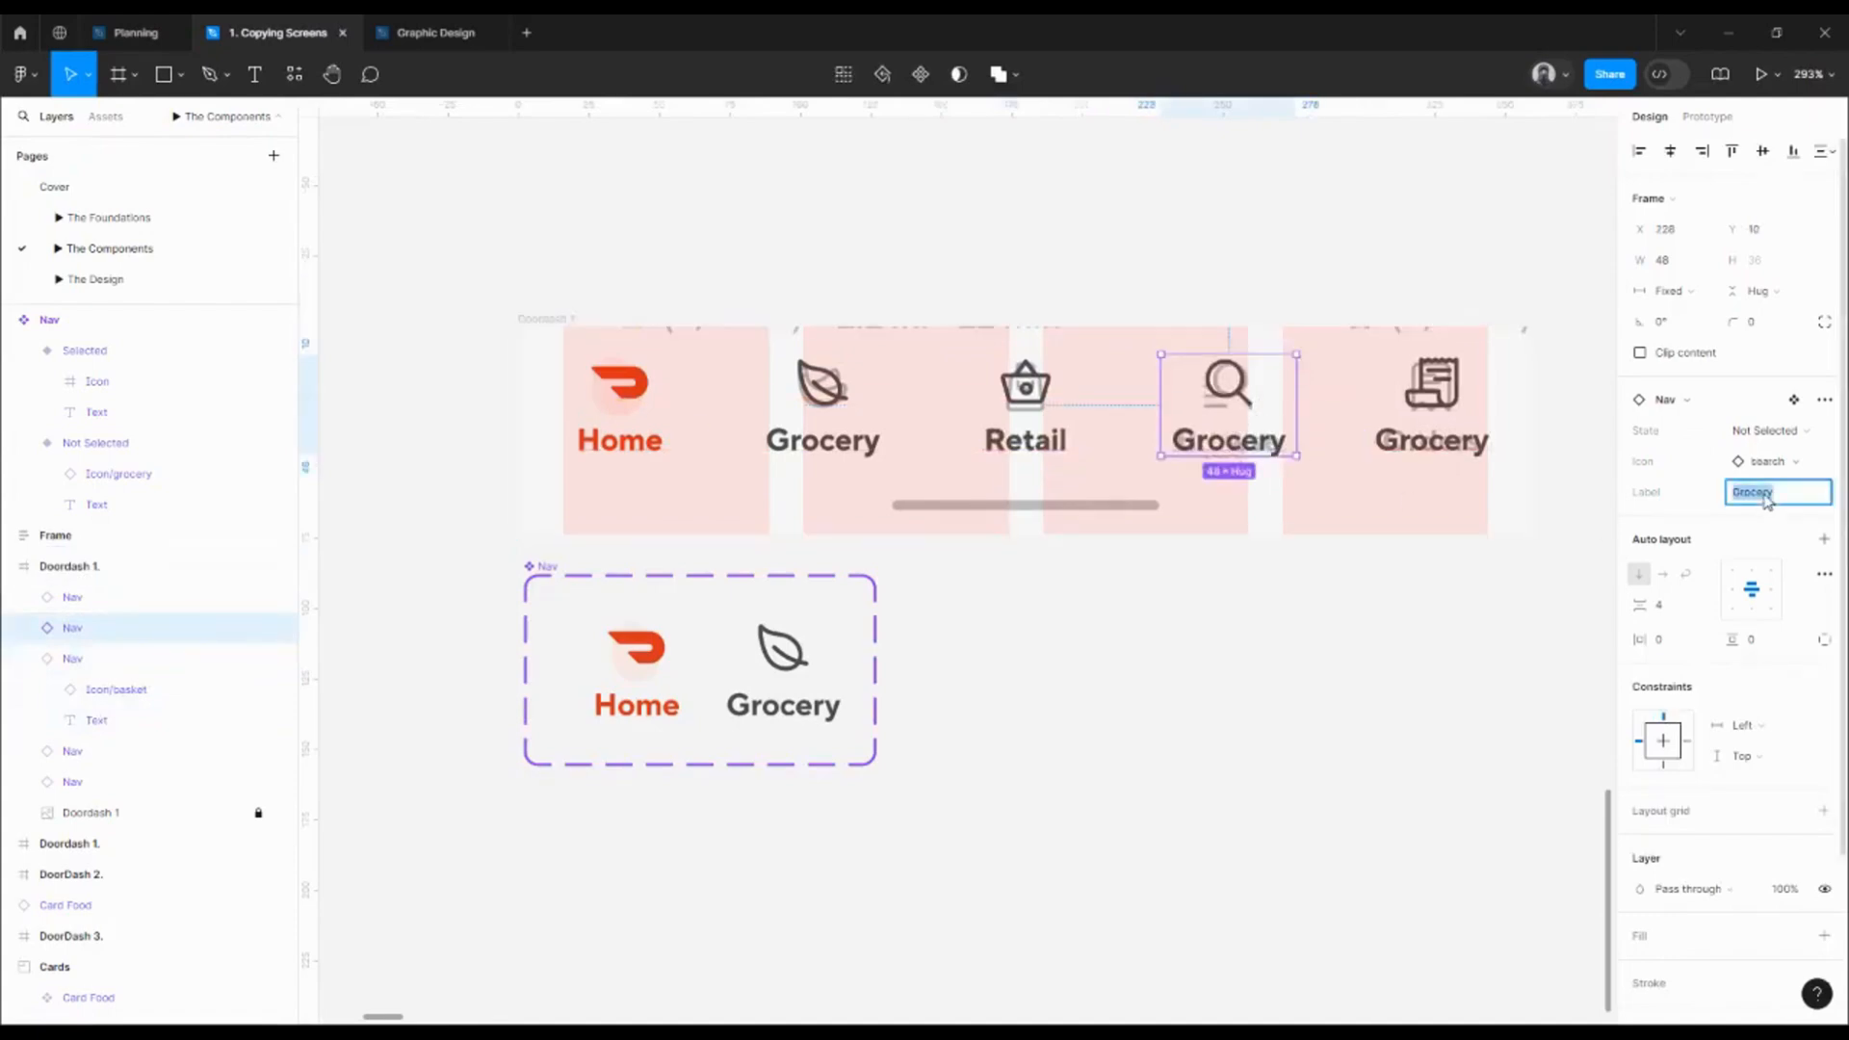
type("R")
type("rowse")
key("Return")
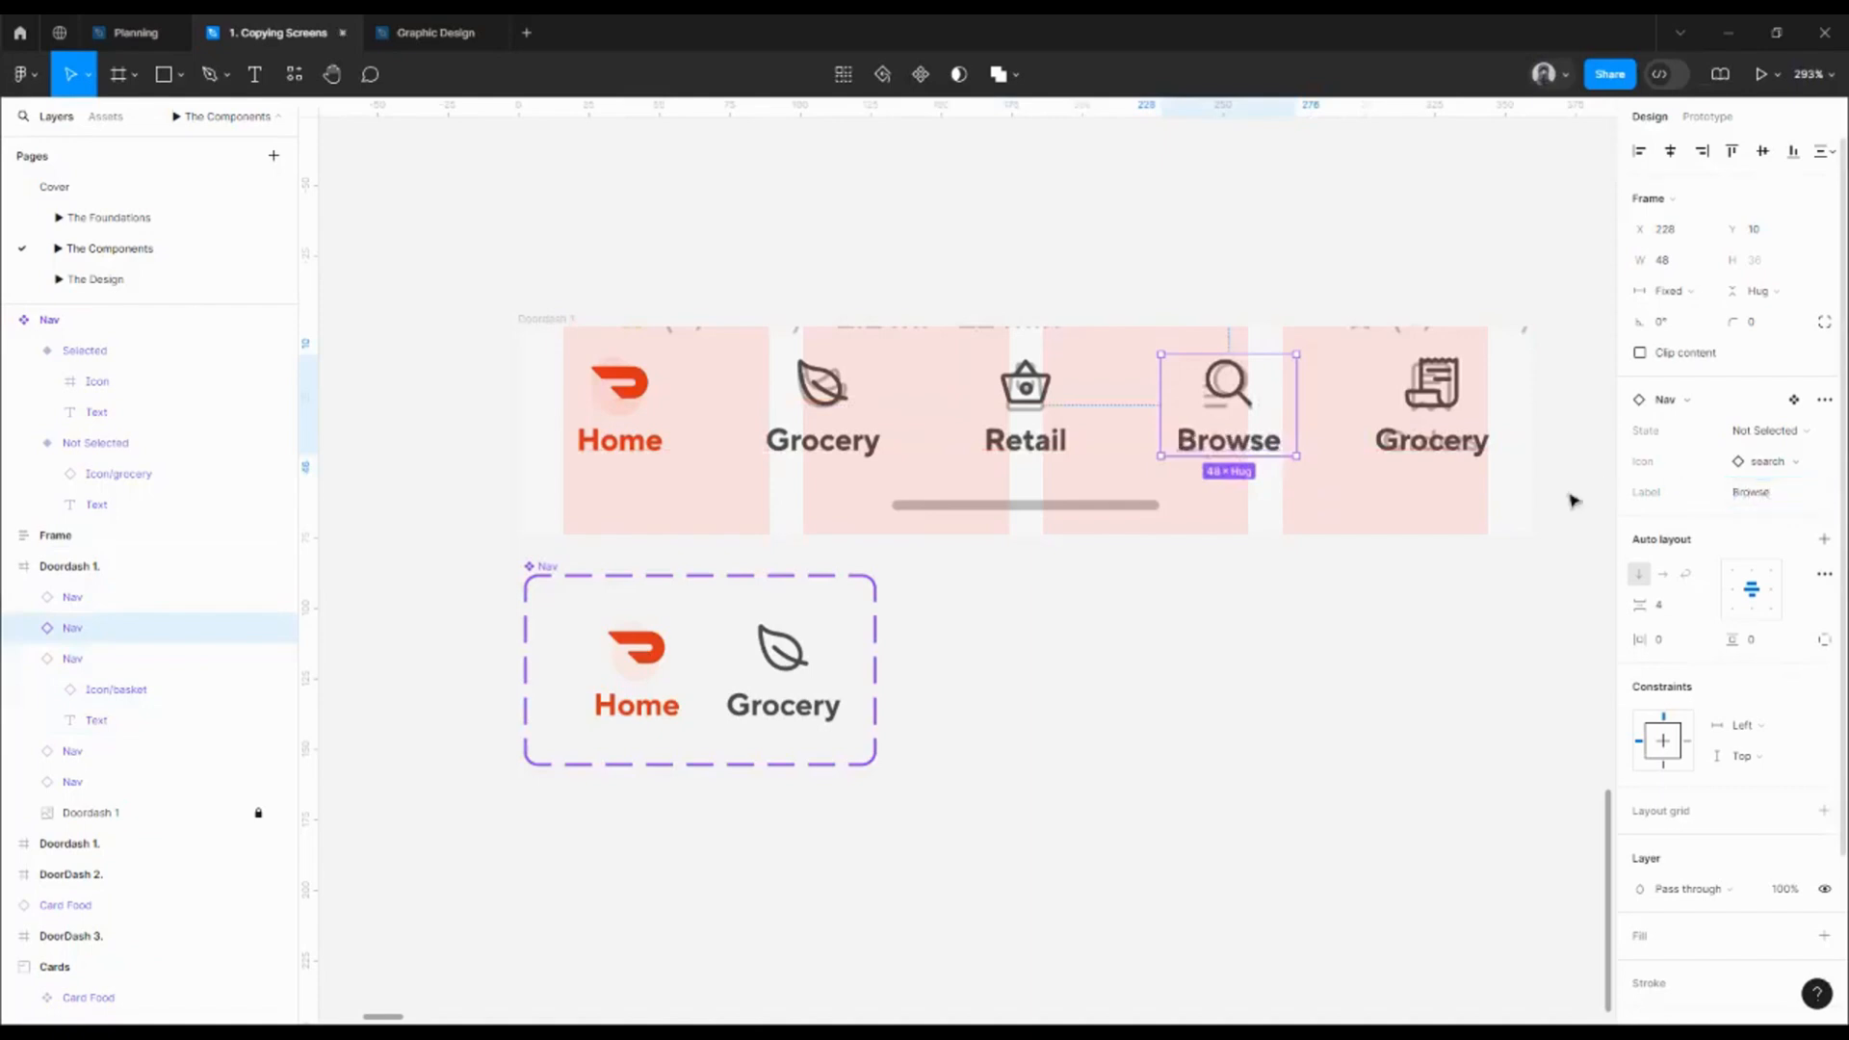
Set the Label of the nav instance with the orders icon to Orders.
left_click(1454, 447)
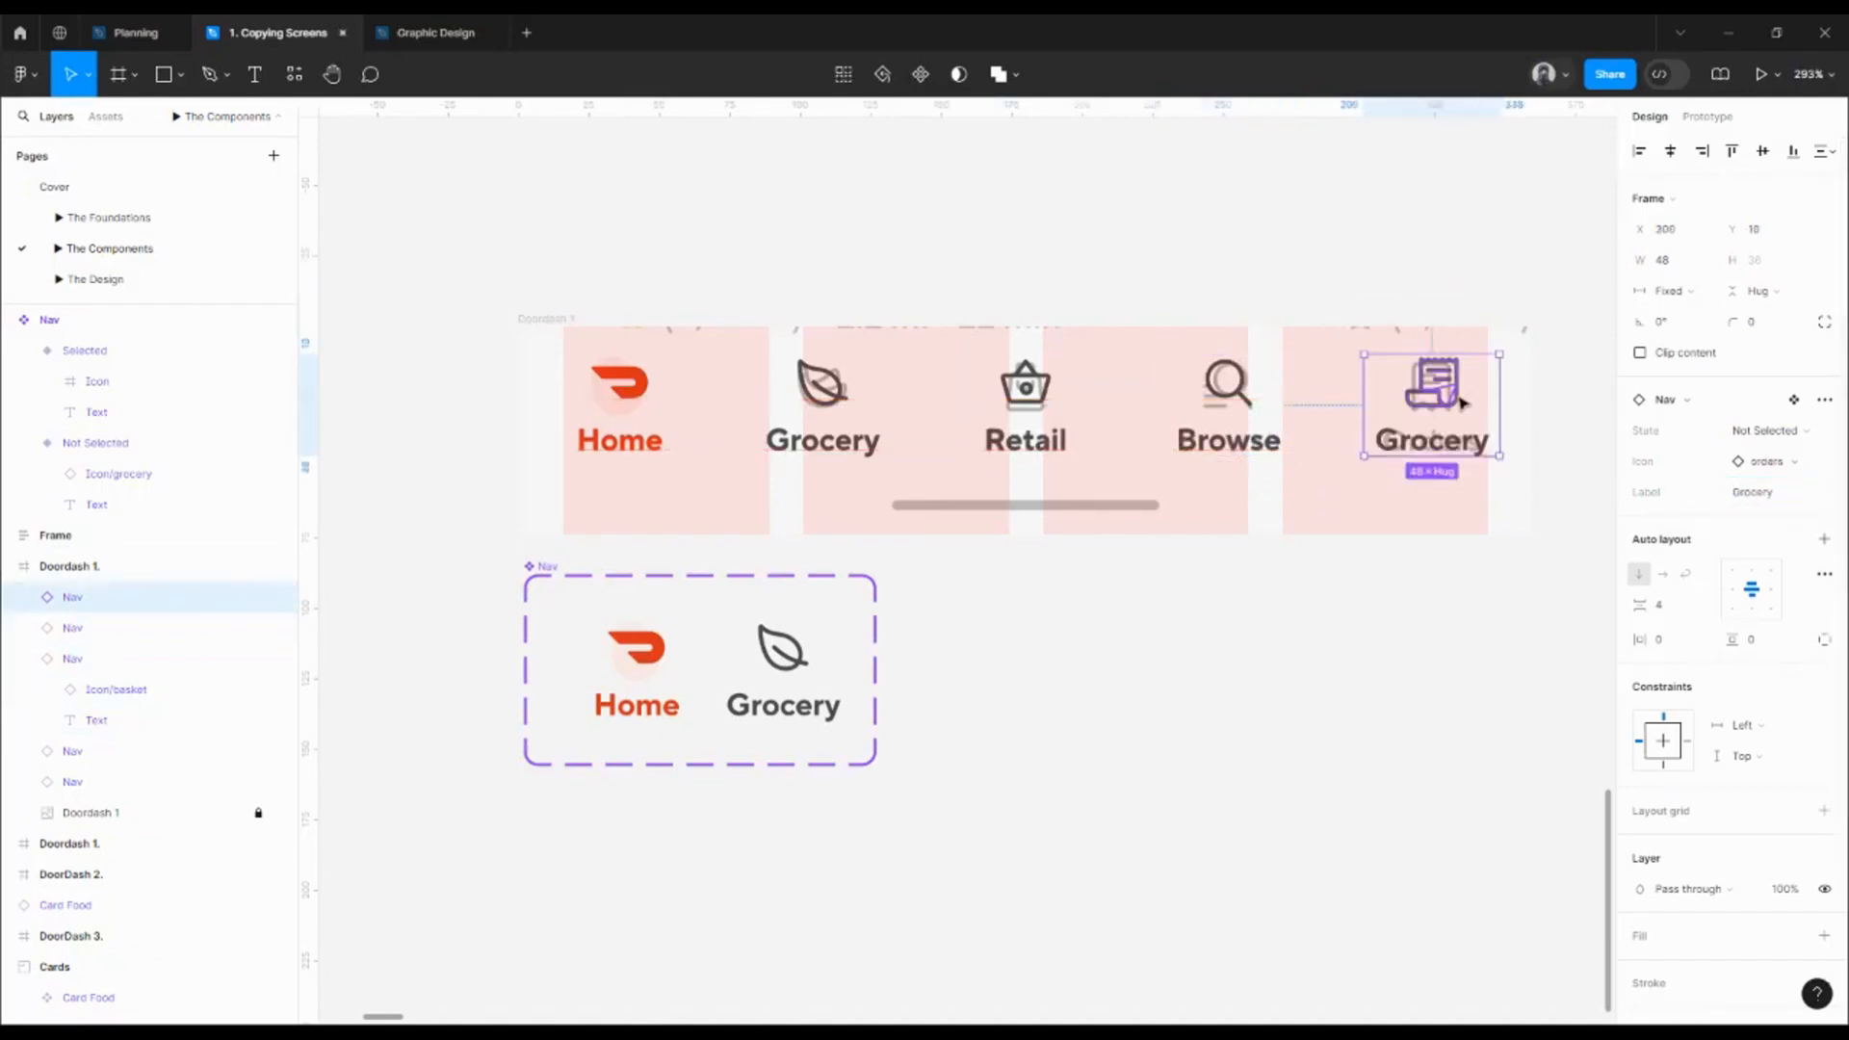
left_click(1793, 492)
type("Orders")
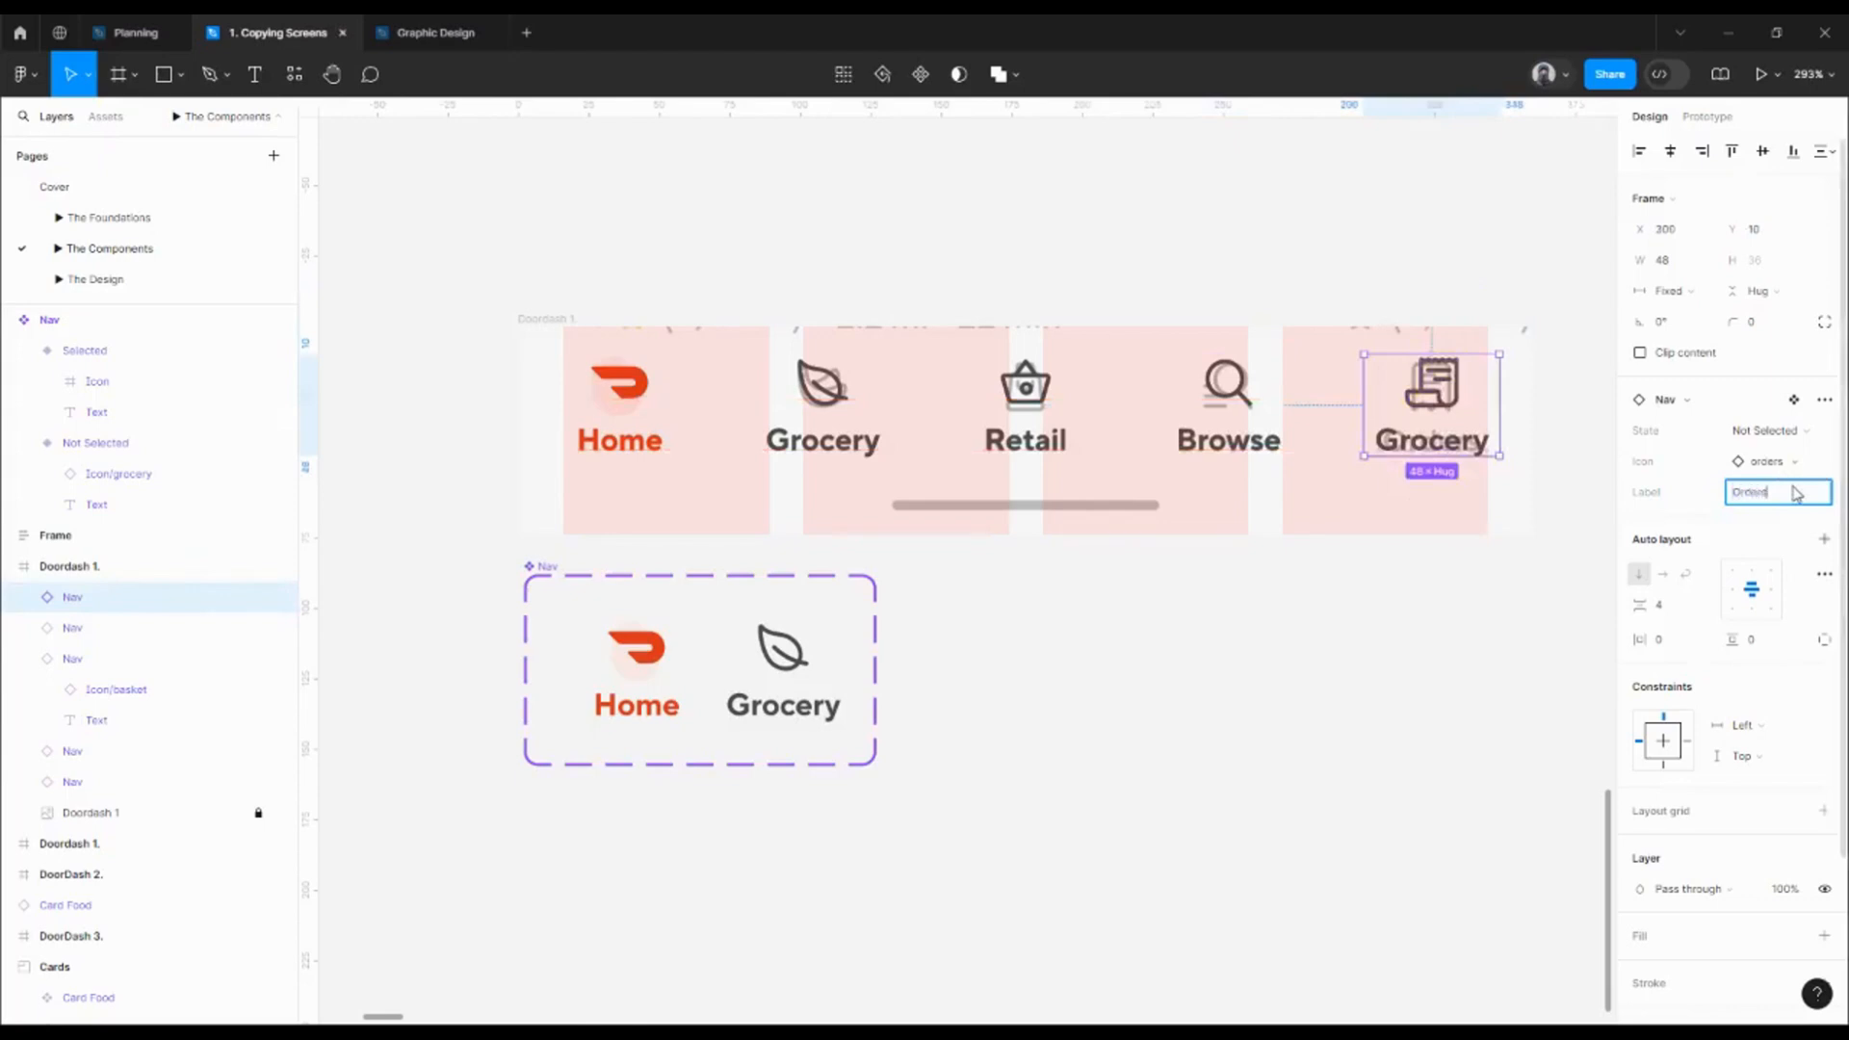
key("Return")
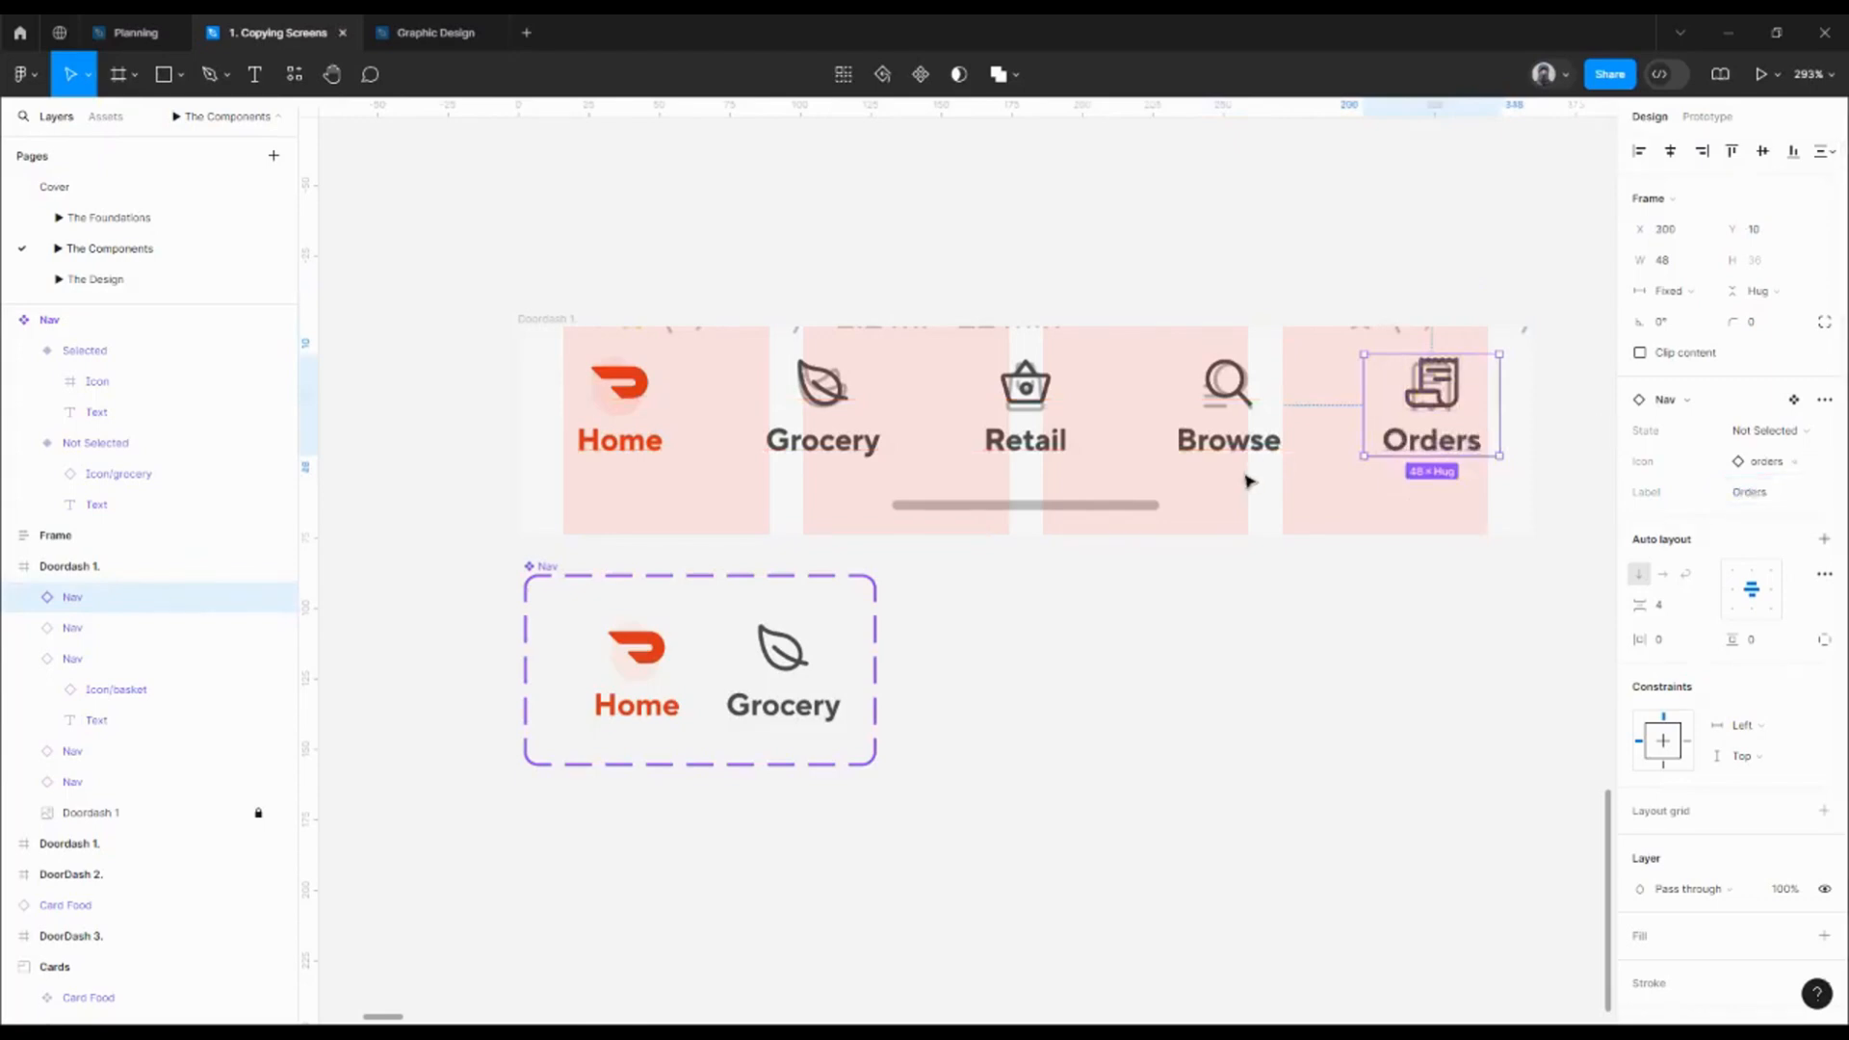
Wrap the five Nav instances, from Home to Orders, in one horizontal auto layout frame.
left_click(1242, 450)
left_click(1040, 420, "shift")
left_click(826, 399, "shift")
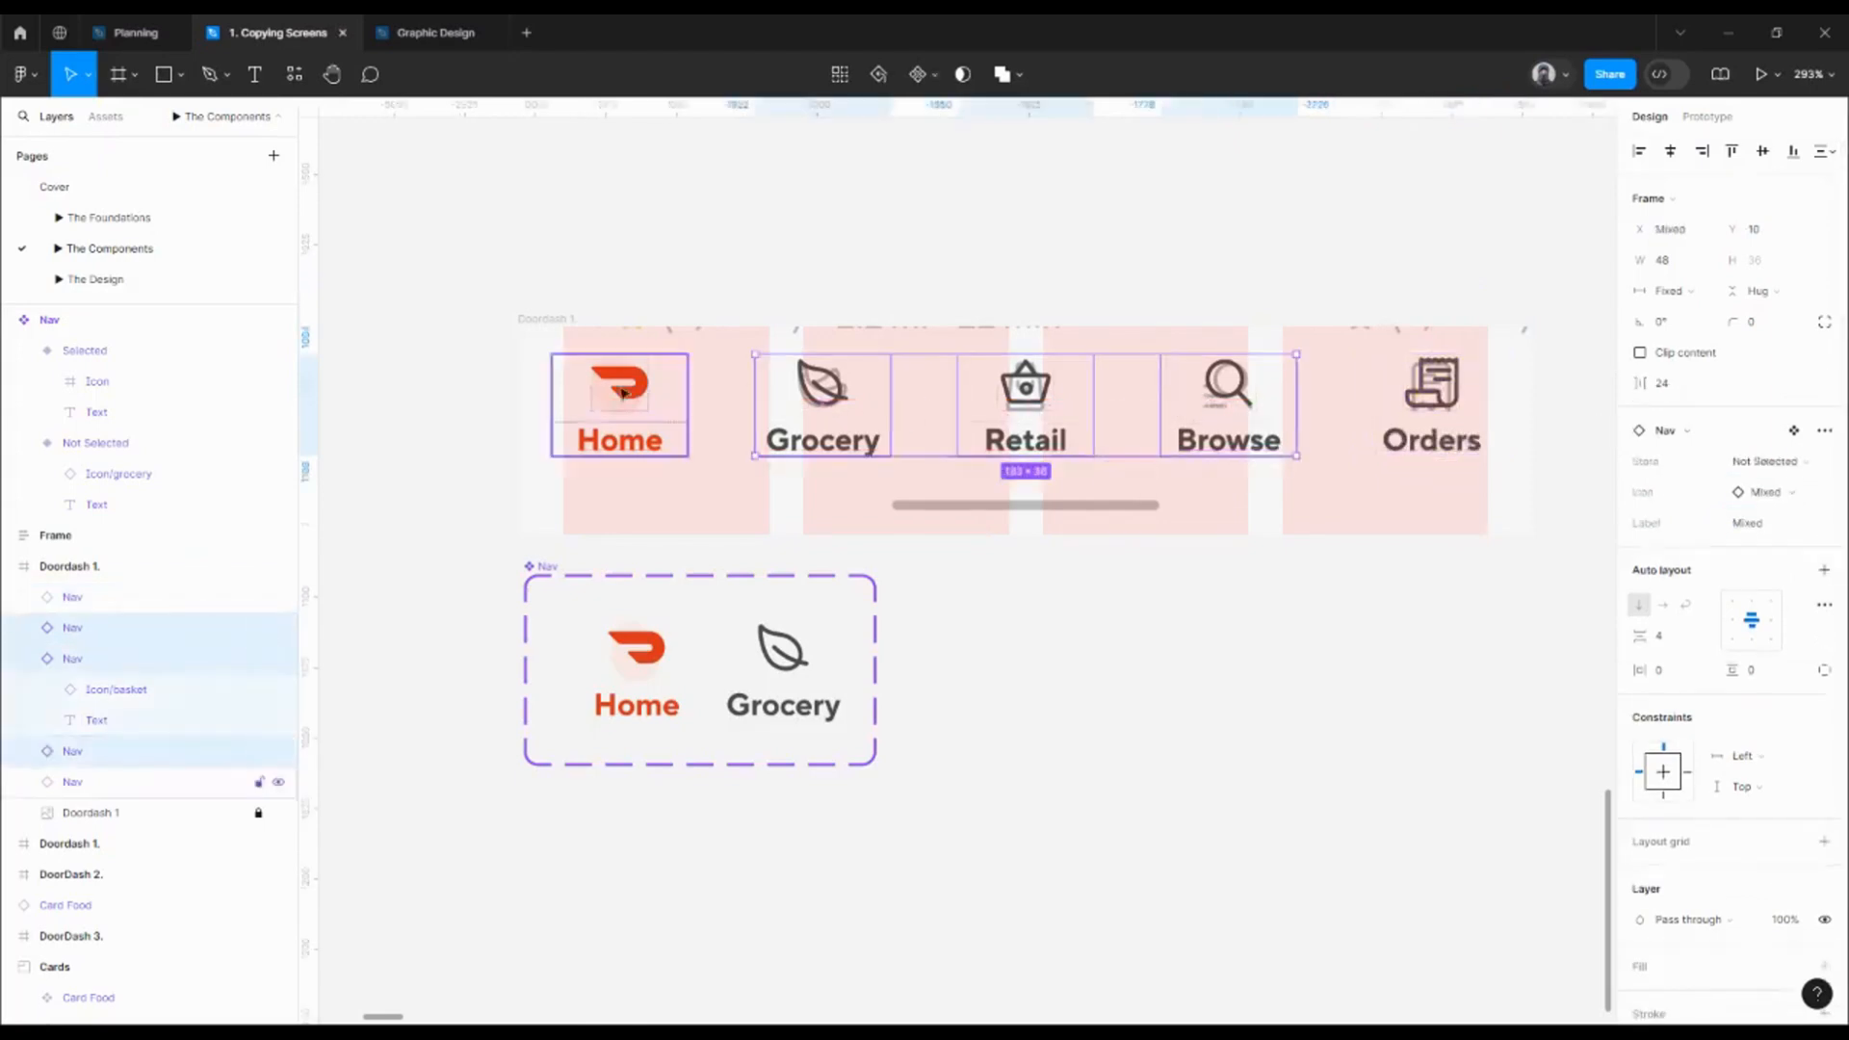
left_click(619, 399, "shift")
left_click(1444, 416, "shift")
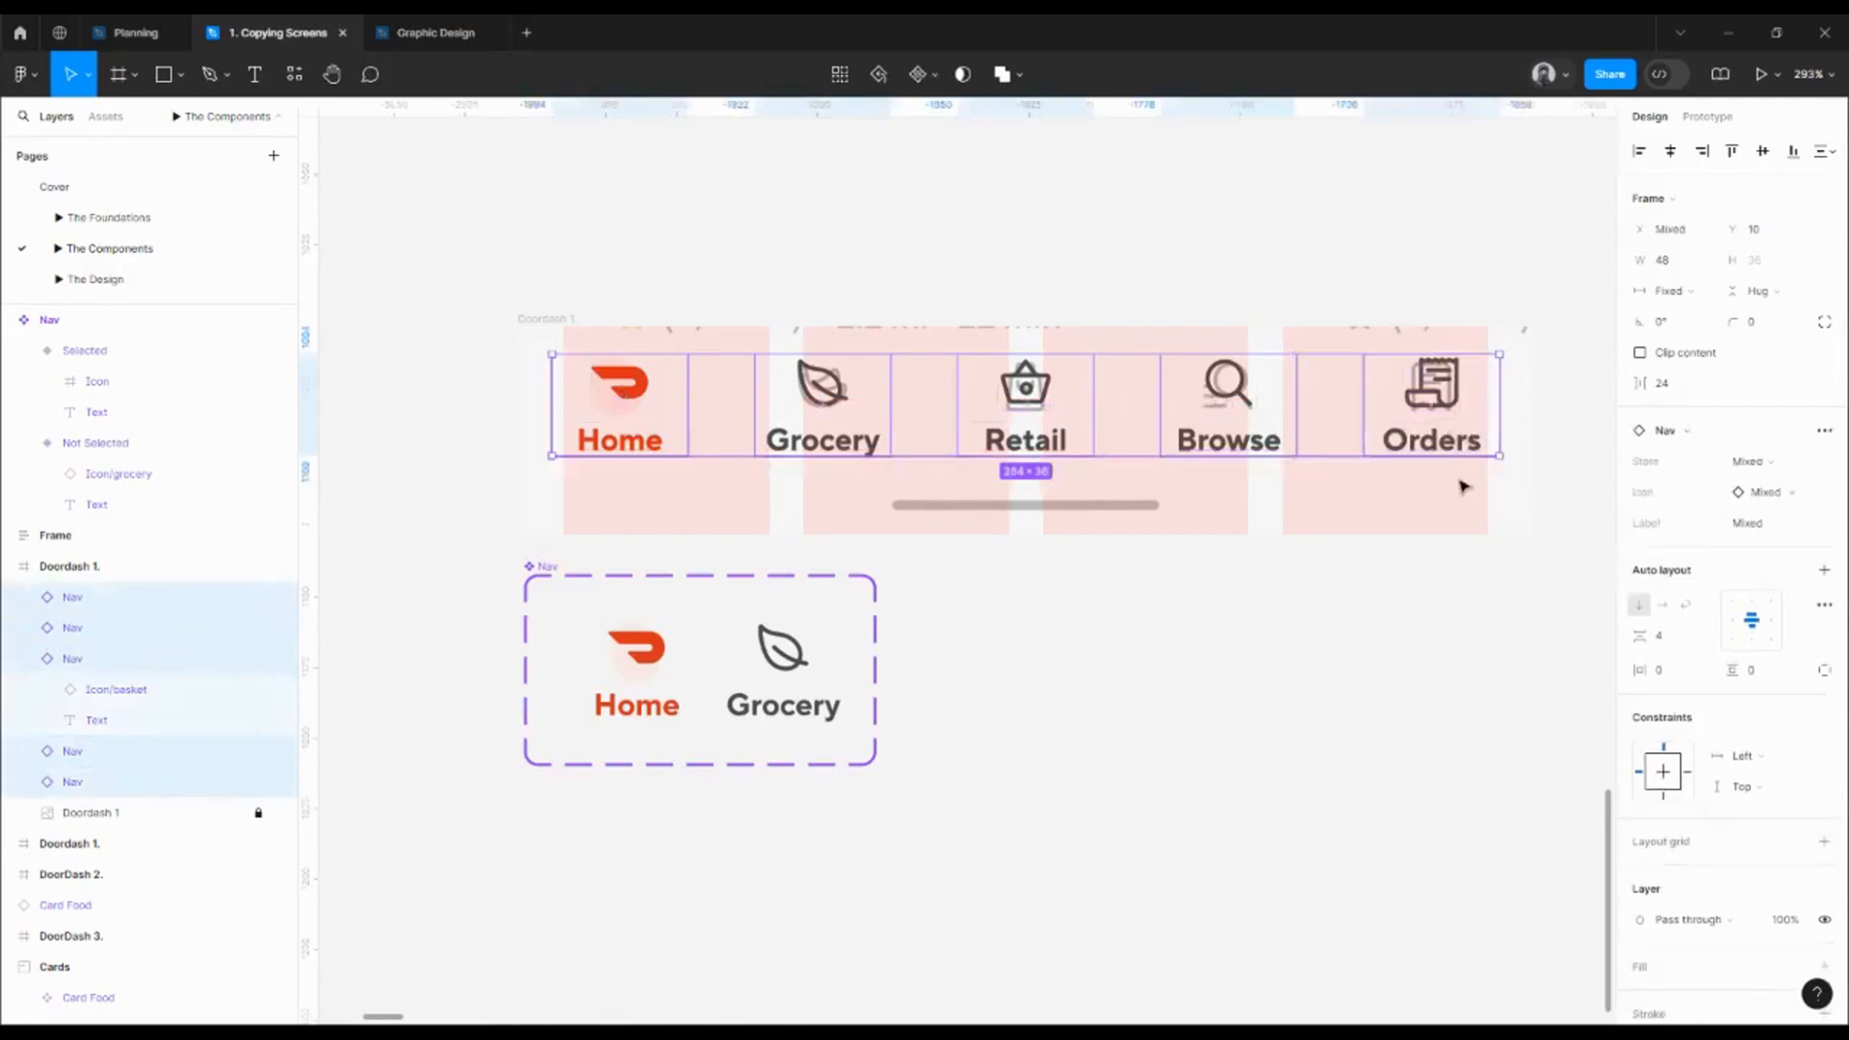
key("shift+a")
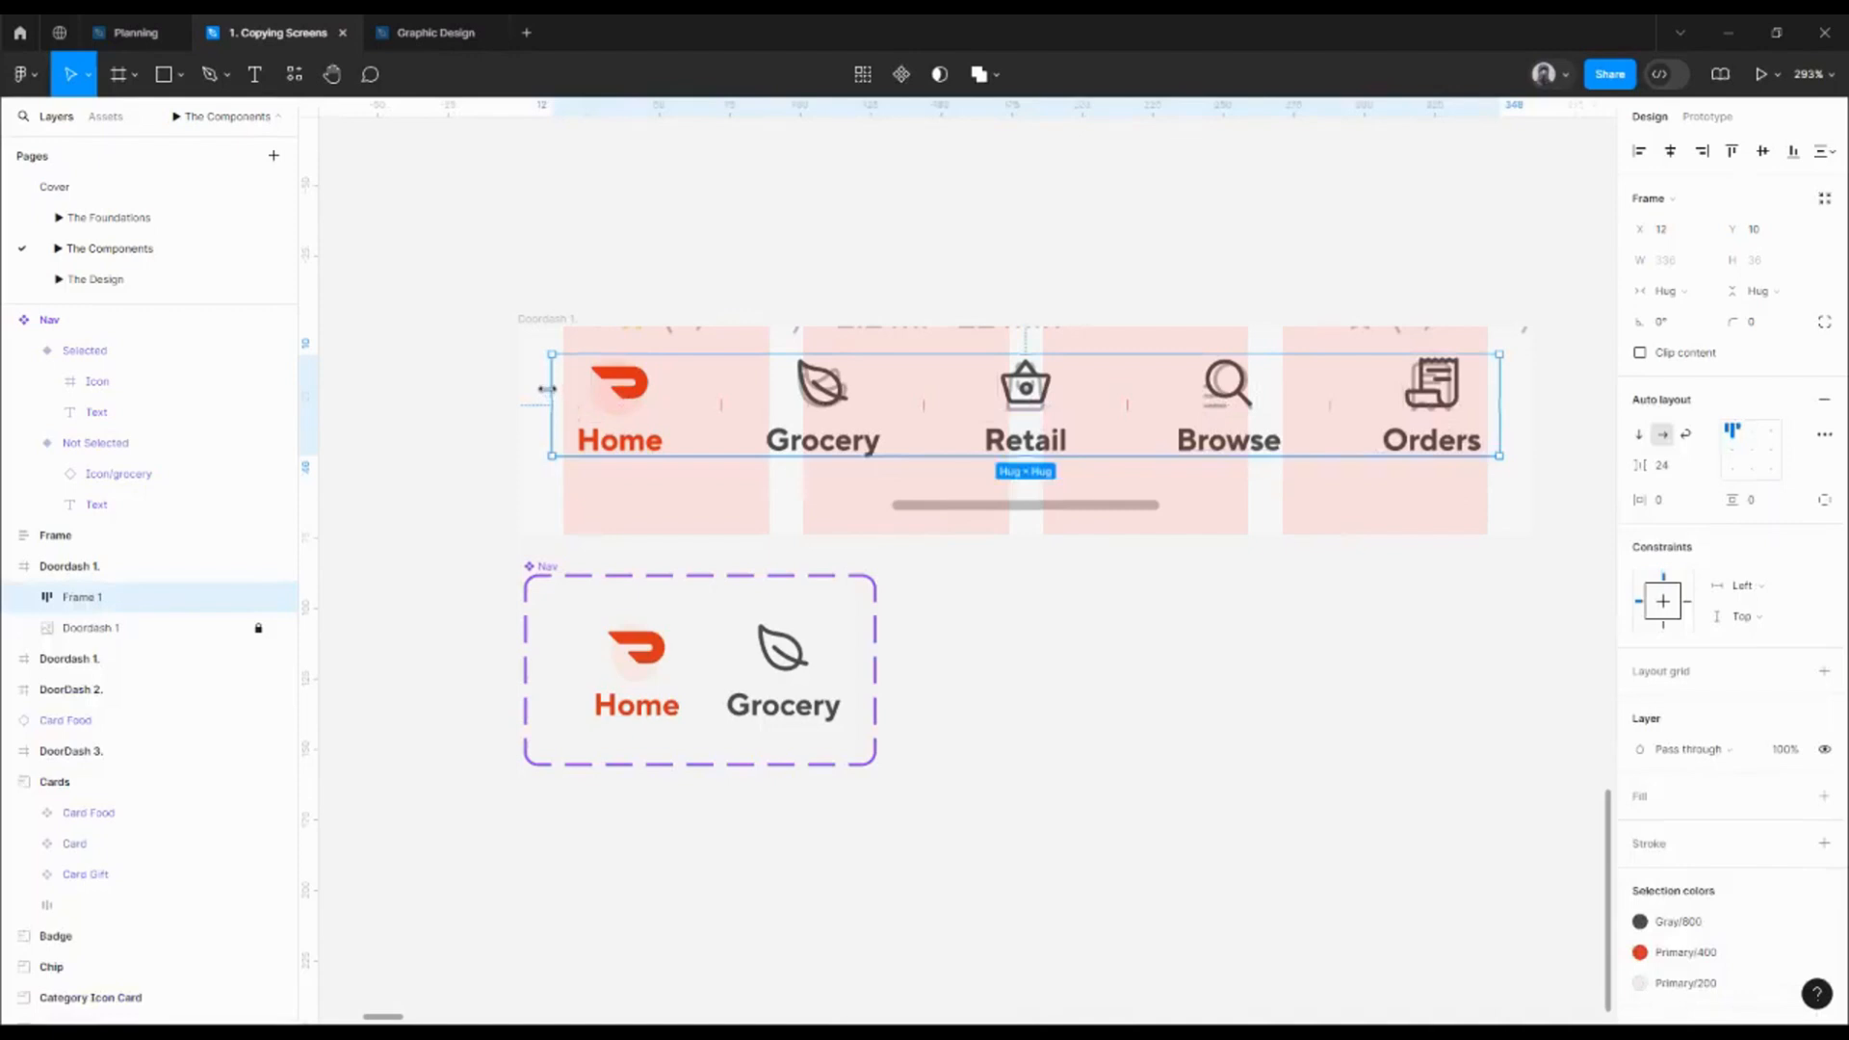
Set the horizontal padding of the new auto layout frame to 12.
key("alt")
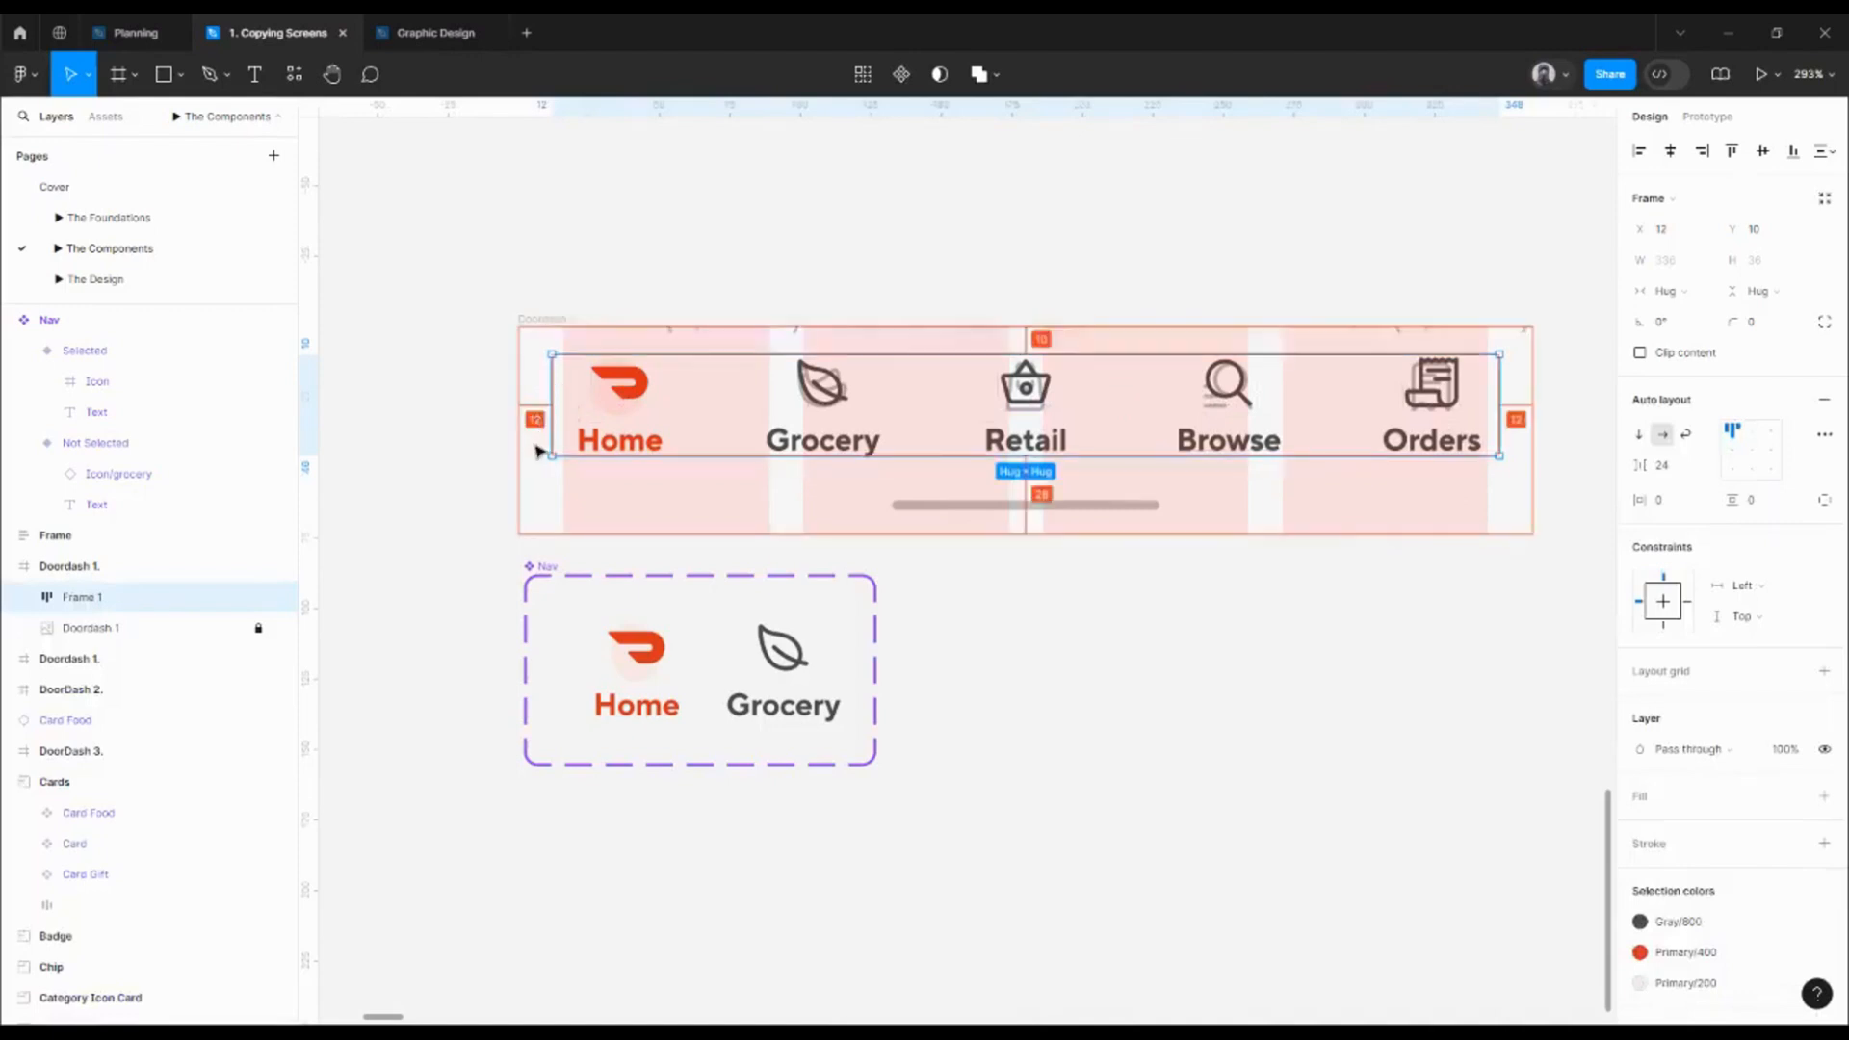
left_click(1670, 506)
key("Return")
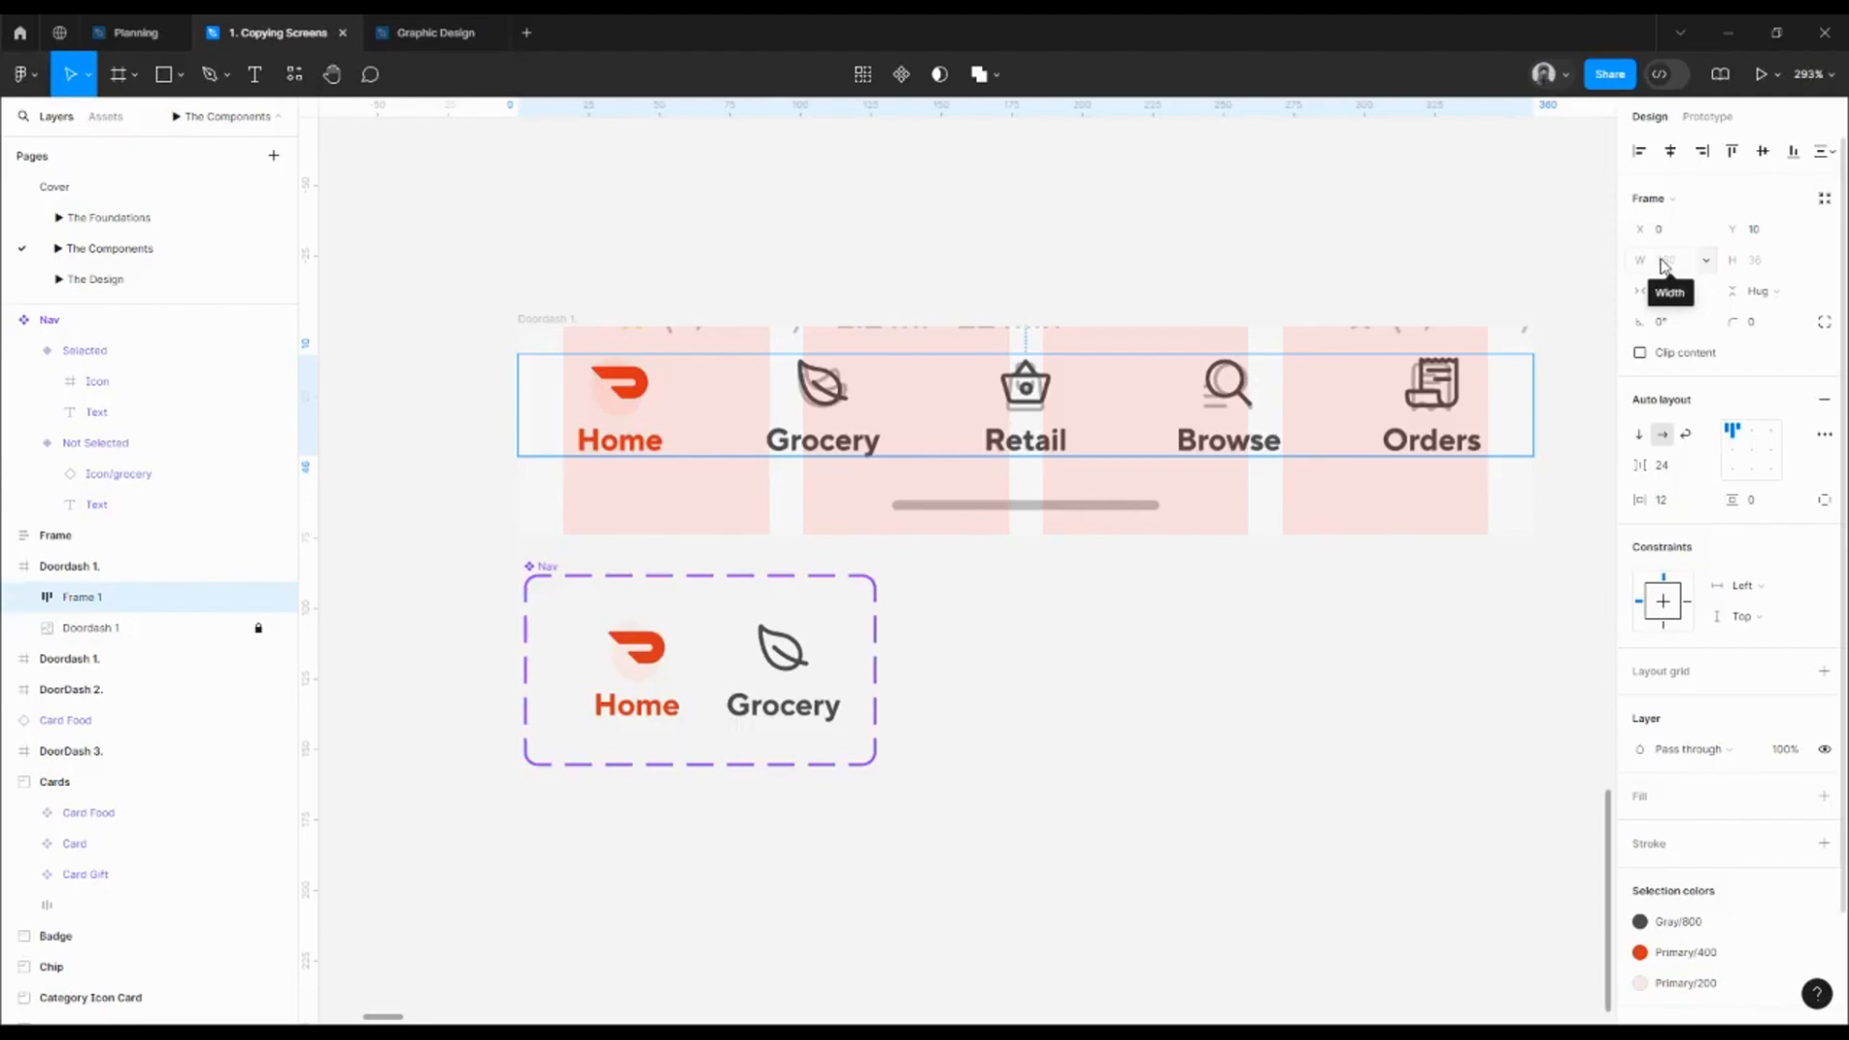
Examine the bottom navigation on the reference home screen, then compare the five-item auto layout frame with its parent Doordash 1. frame.
scroll(754, 521, "down", 5)
left_click_drag(876, 330, 916, 630)
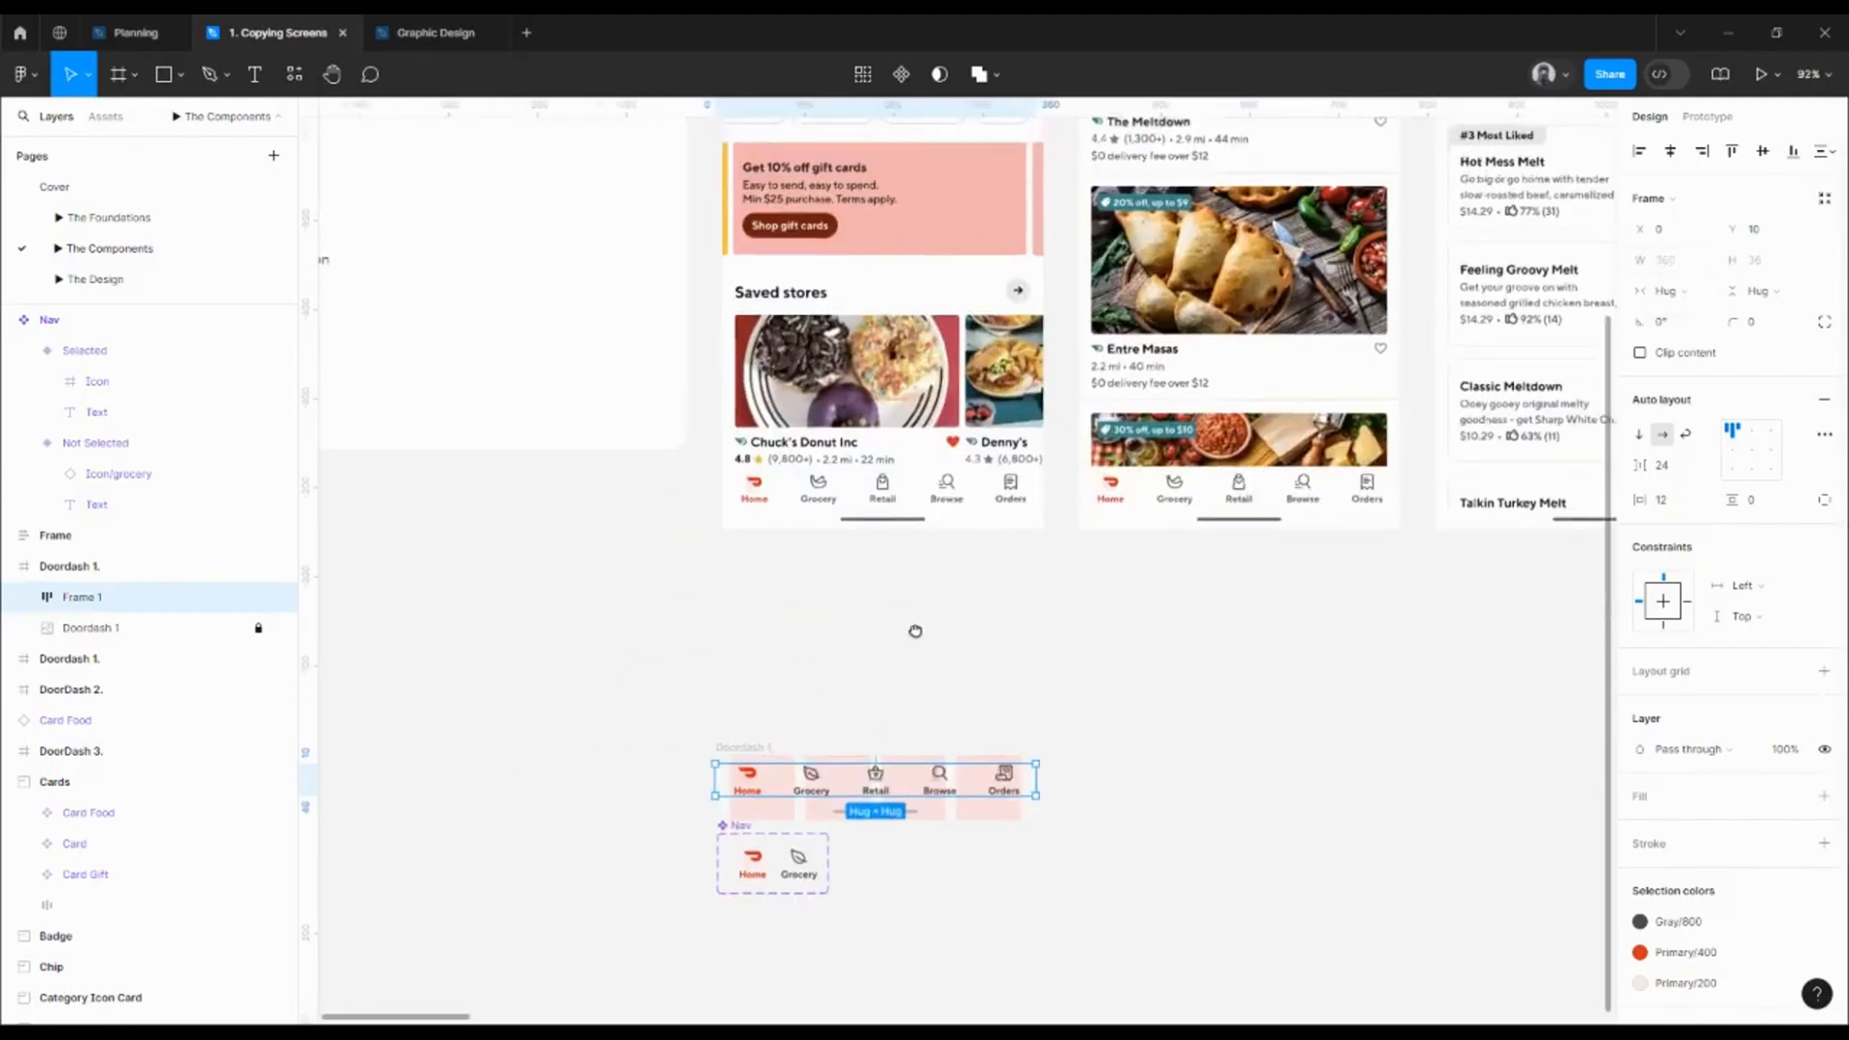
scroll(886, 480, "up", 4)
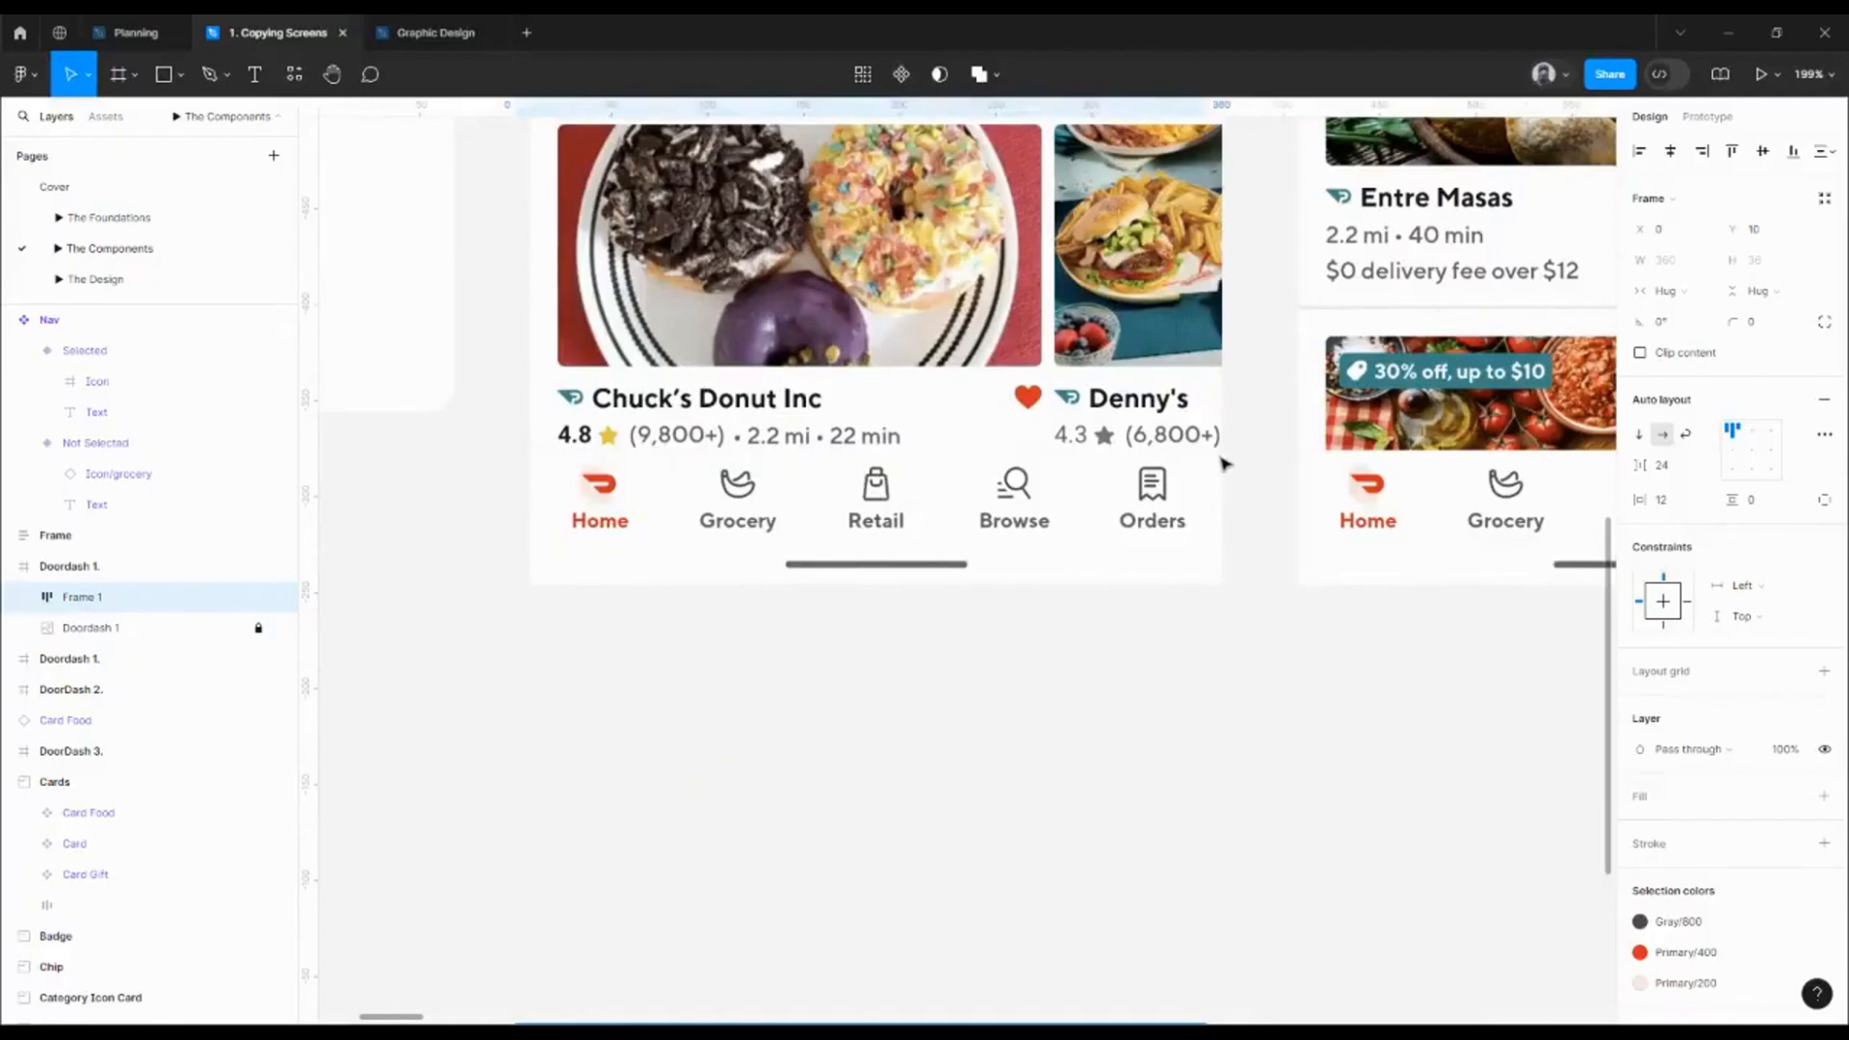
scroll(558, 482, "up", 5)
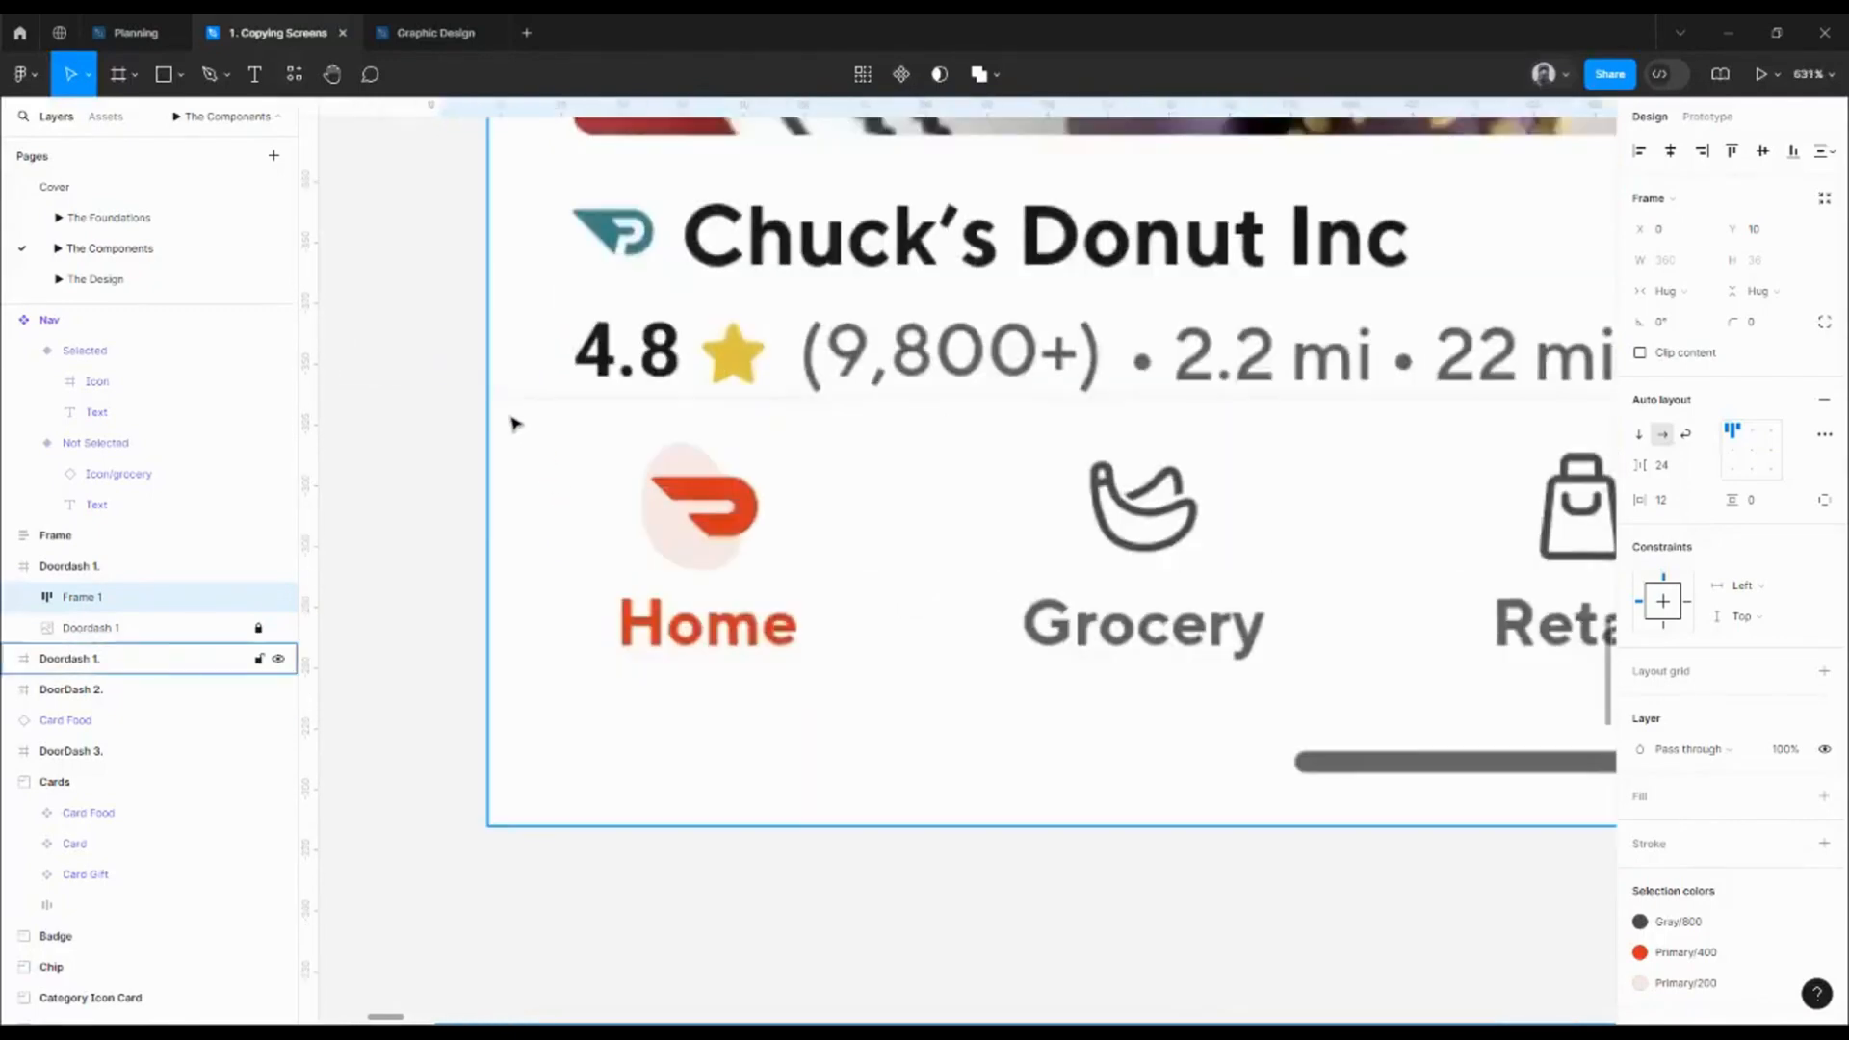
scroll(531, 491, "down", 2)
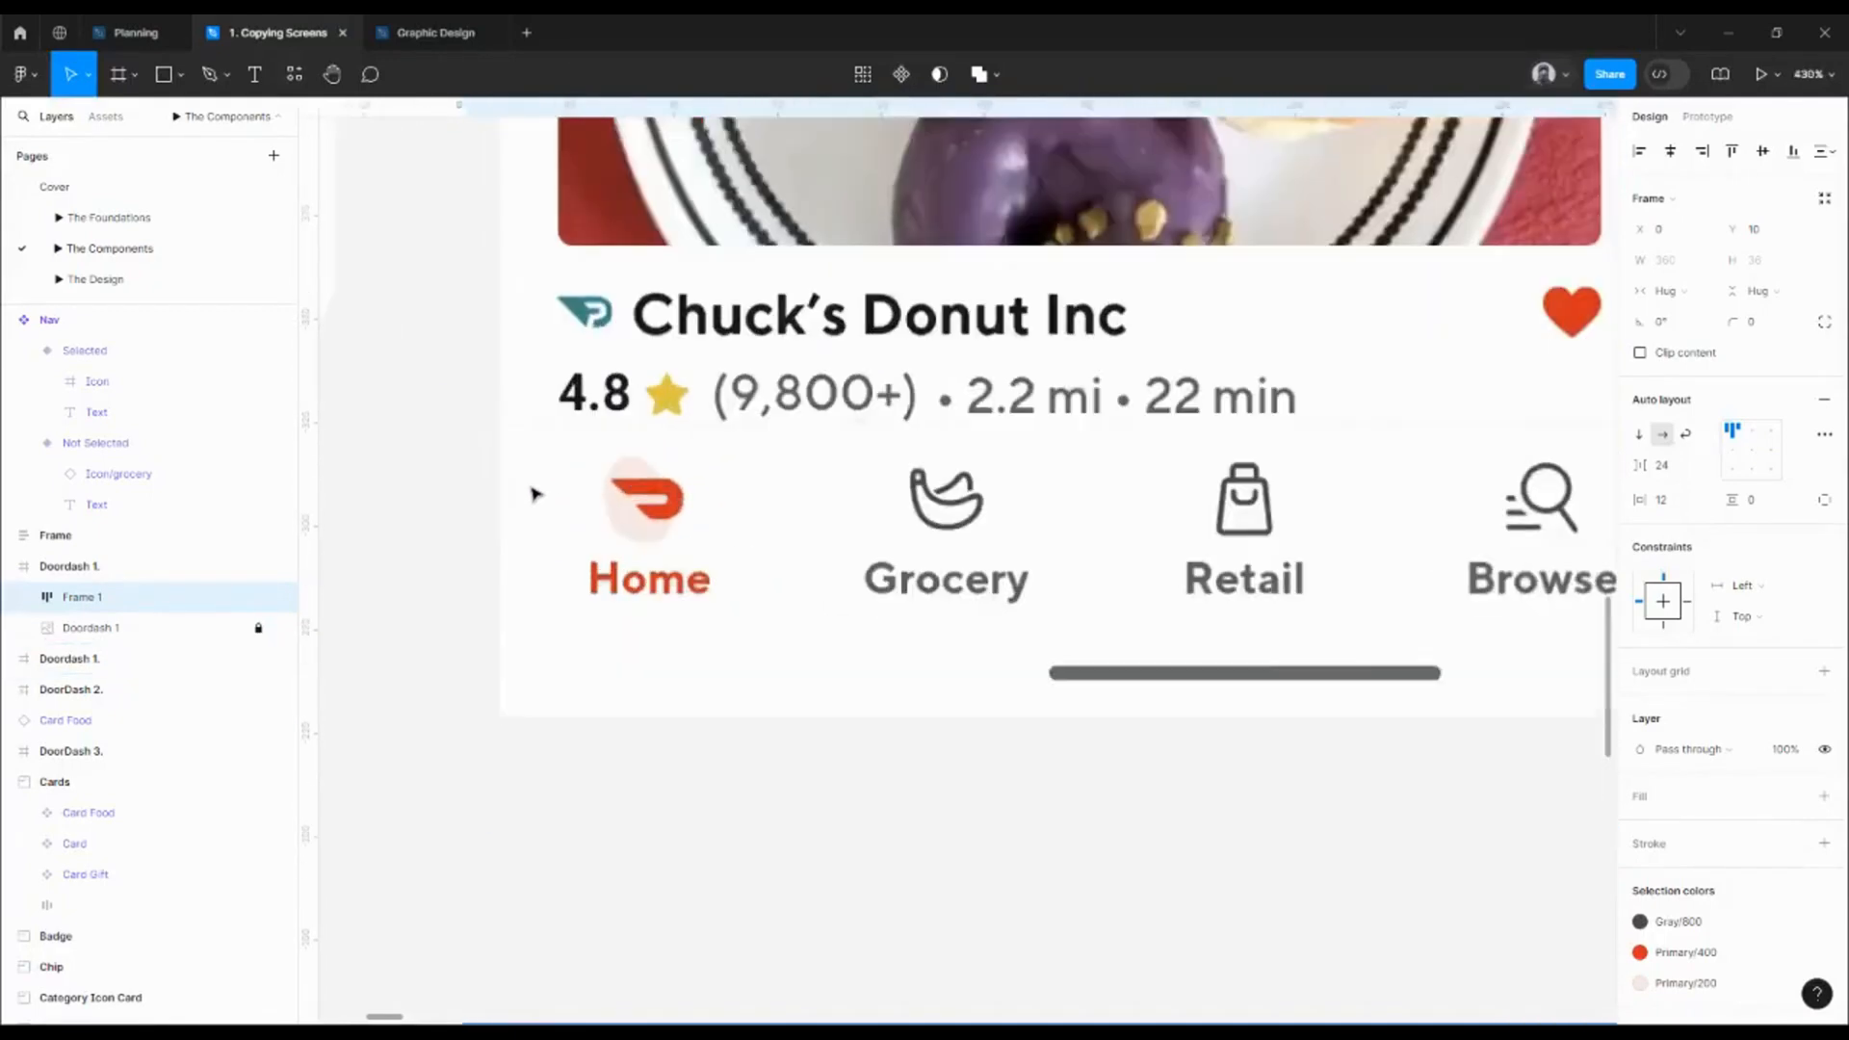
scroll(1020, 520, "down", 3)
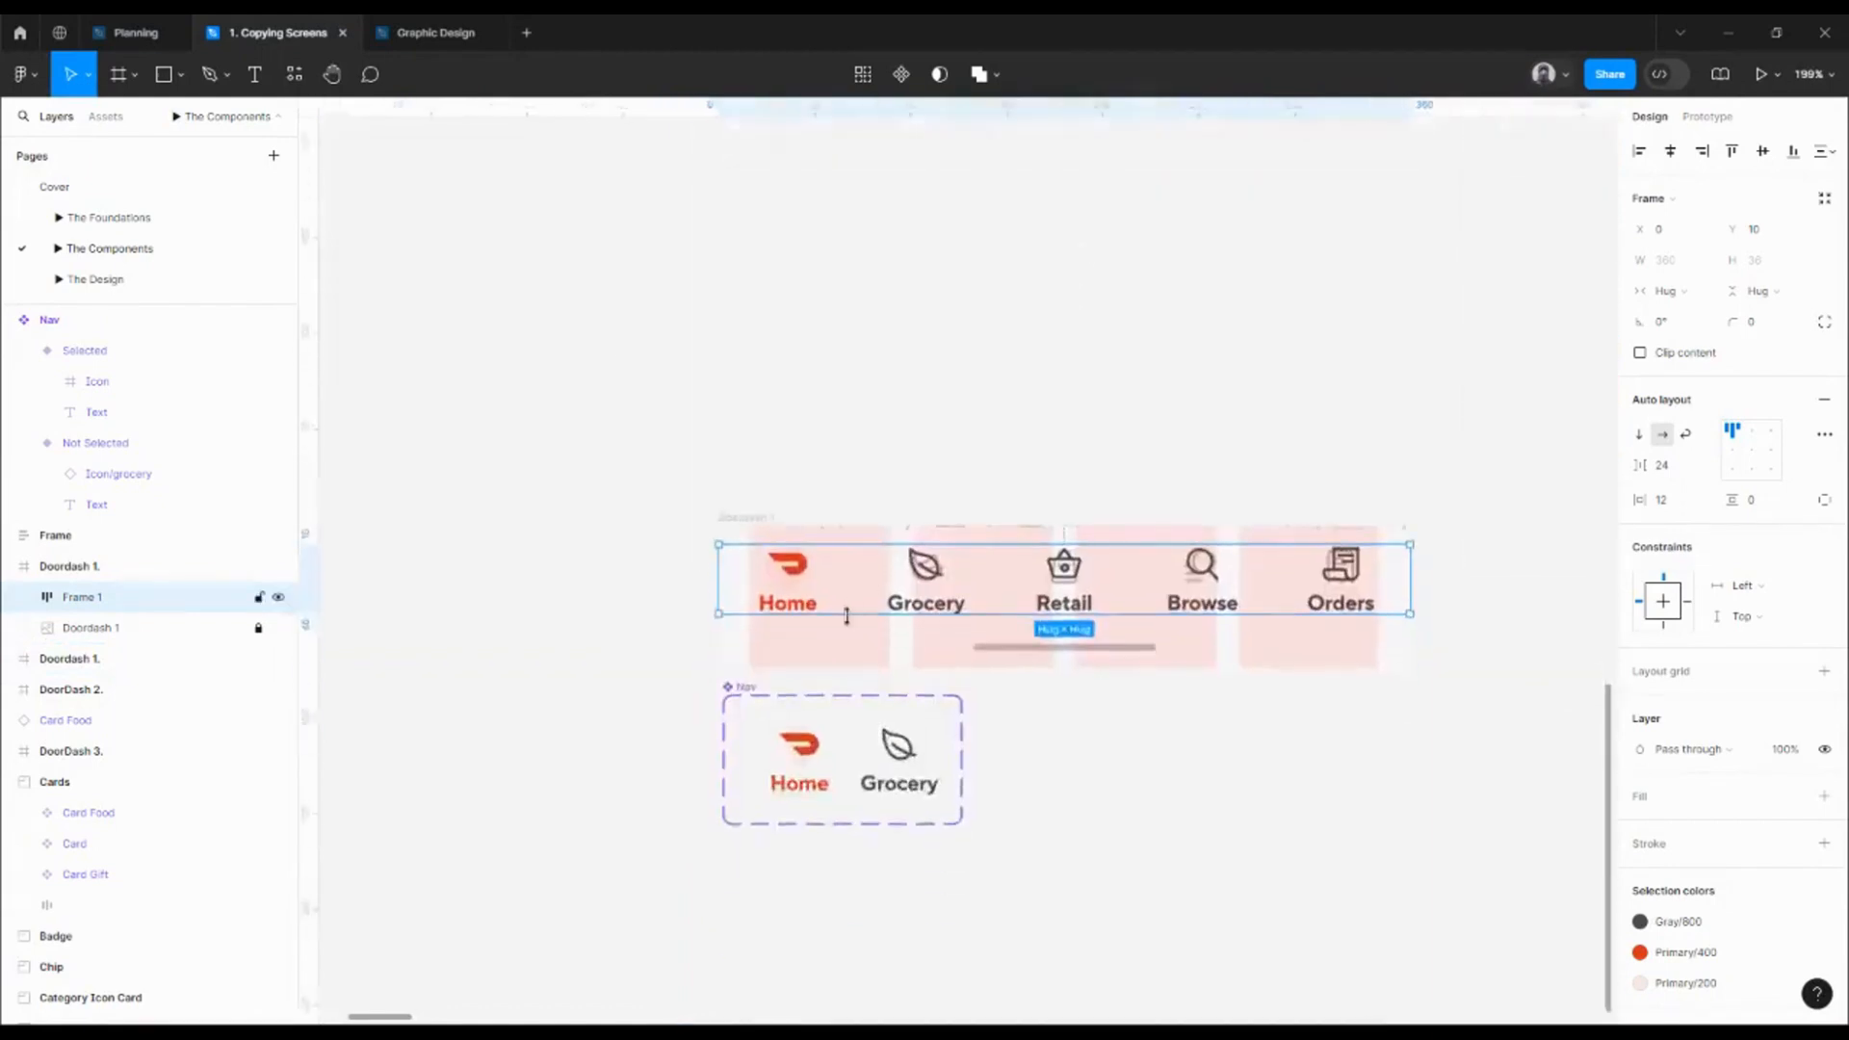
scroll(846, 616, "up", 5)
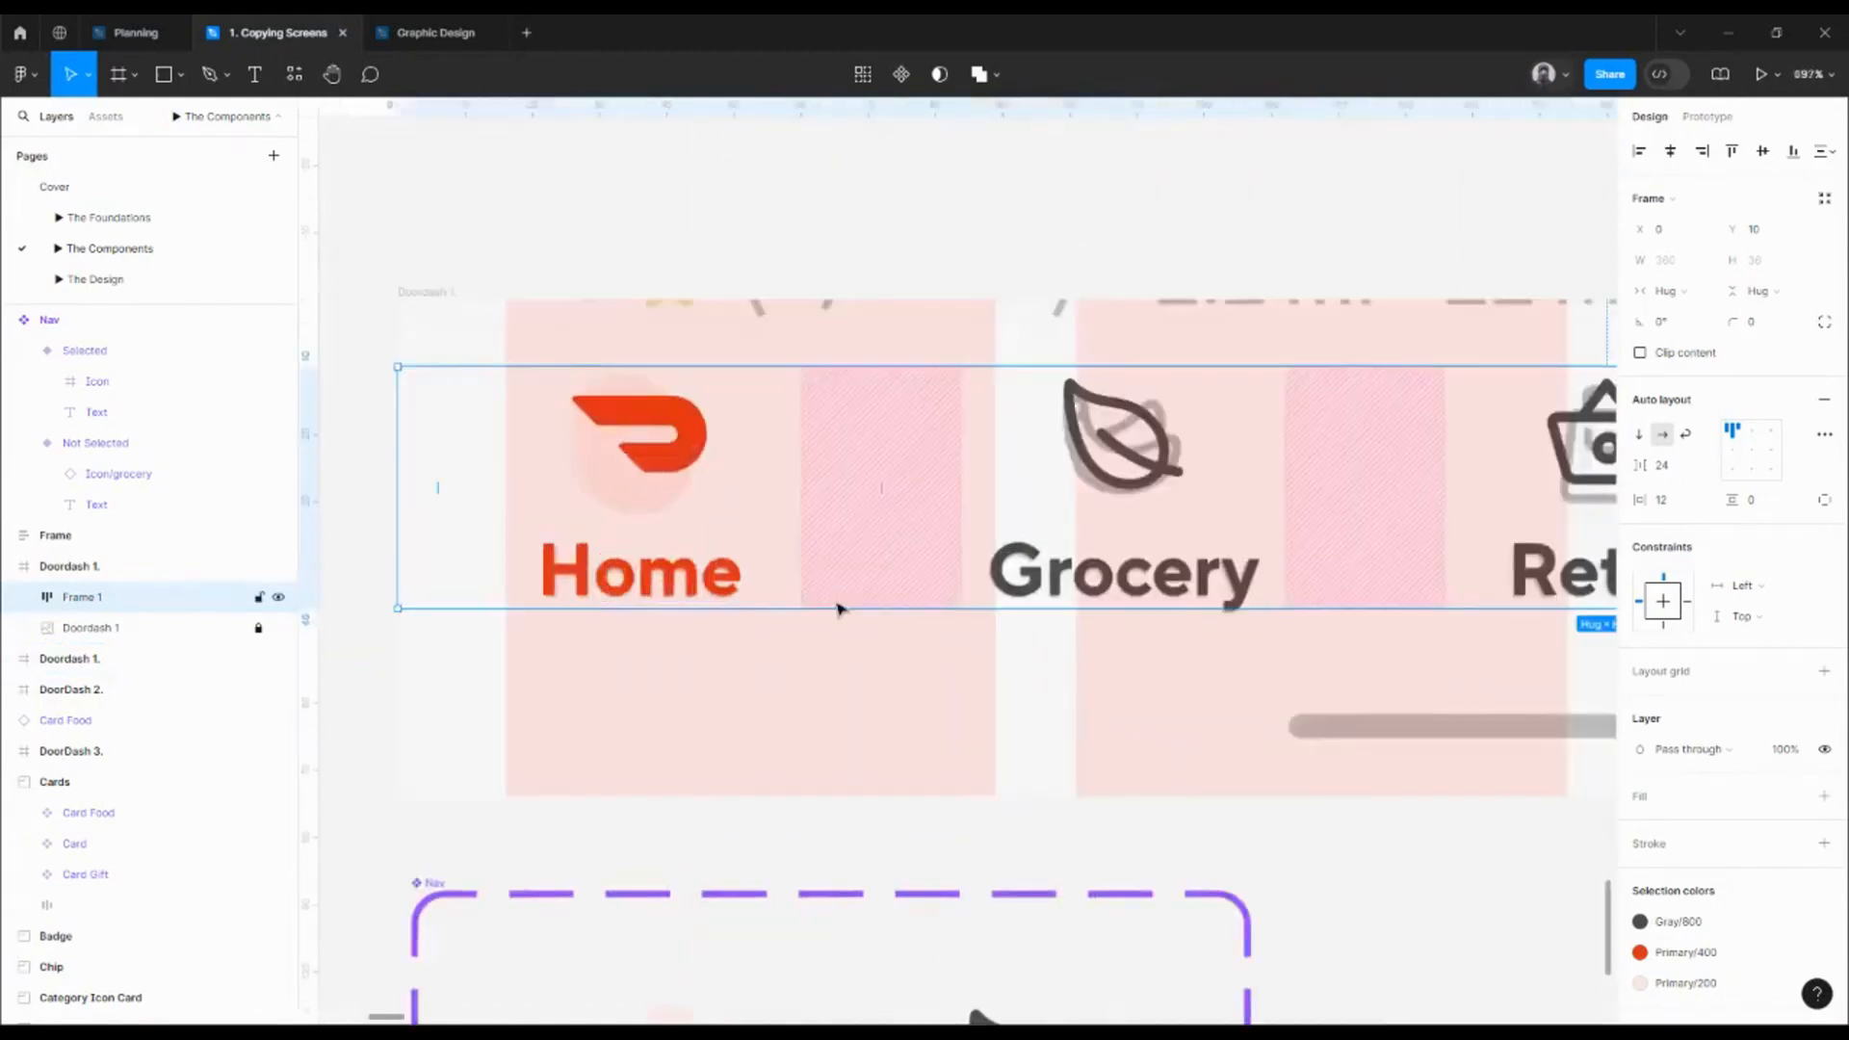
scroll(475, 425, "down", 2)
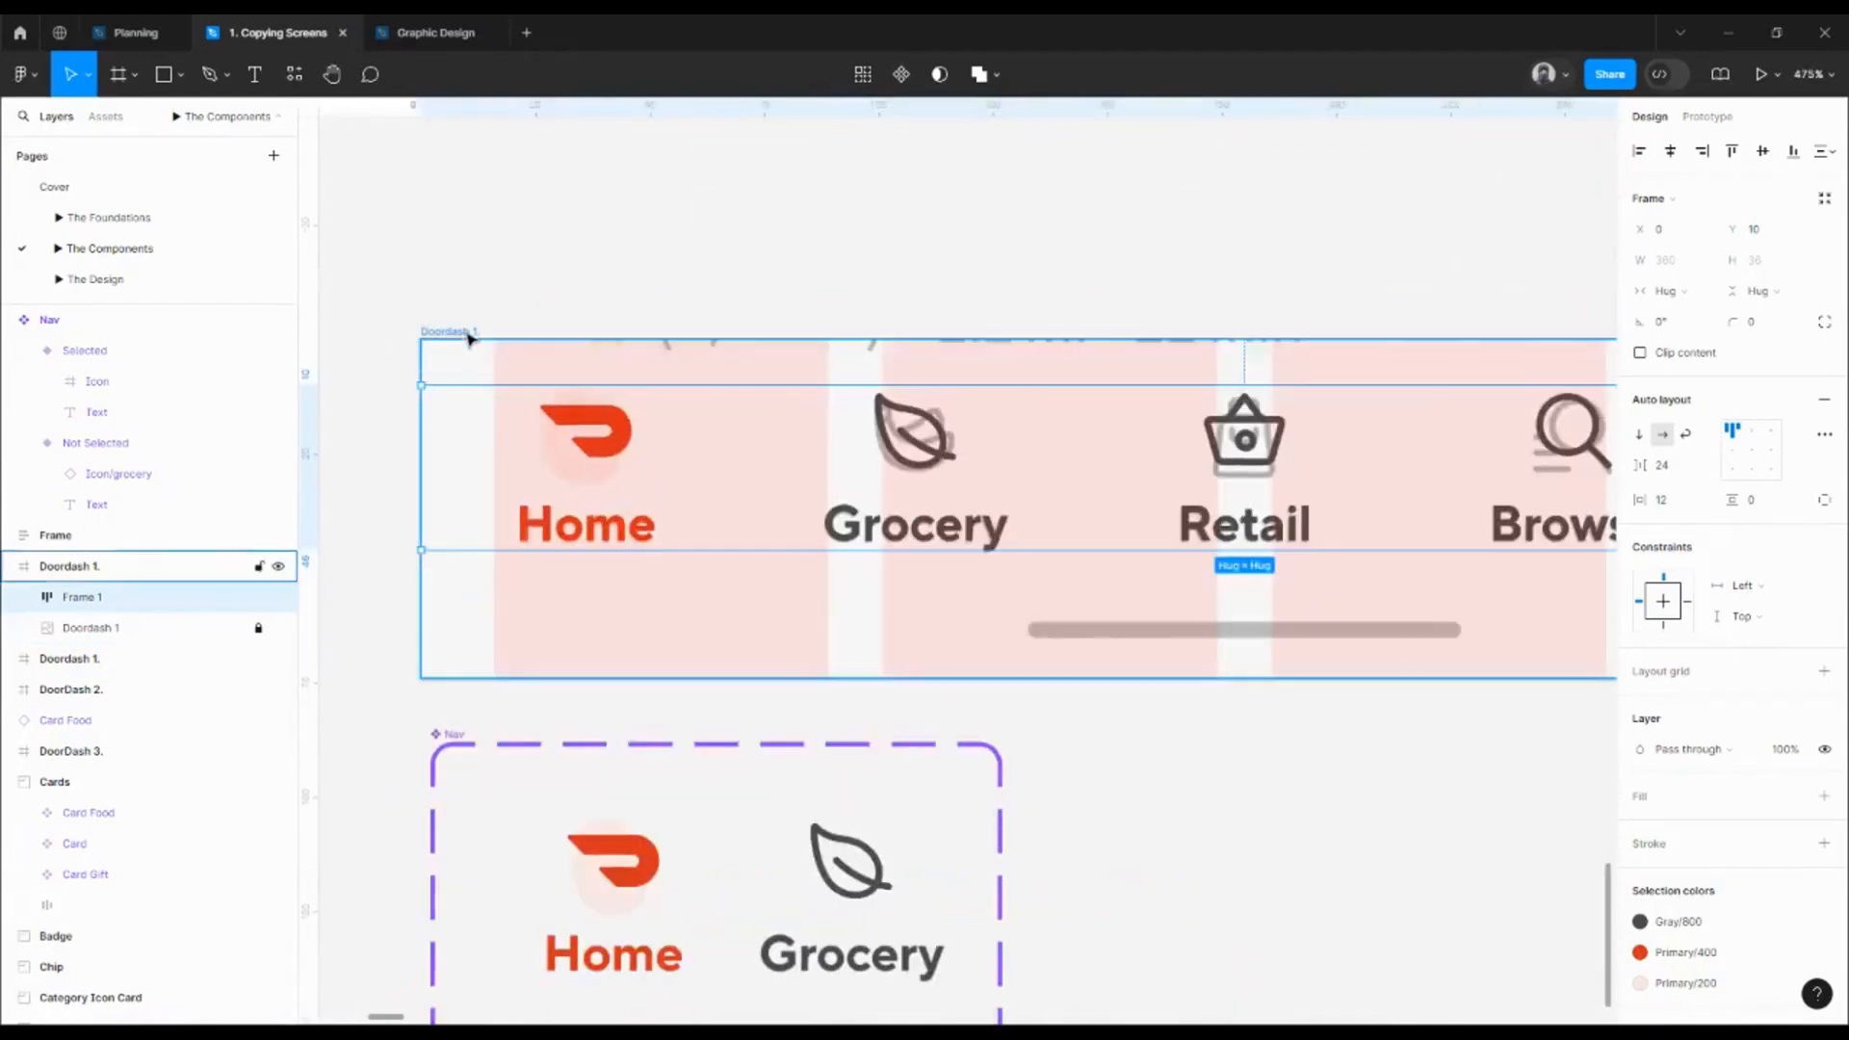
left_click(464, 334)
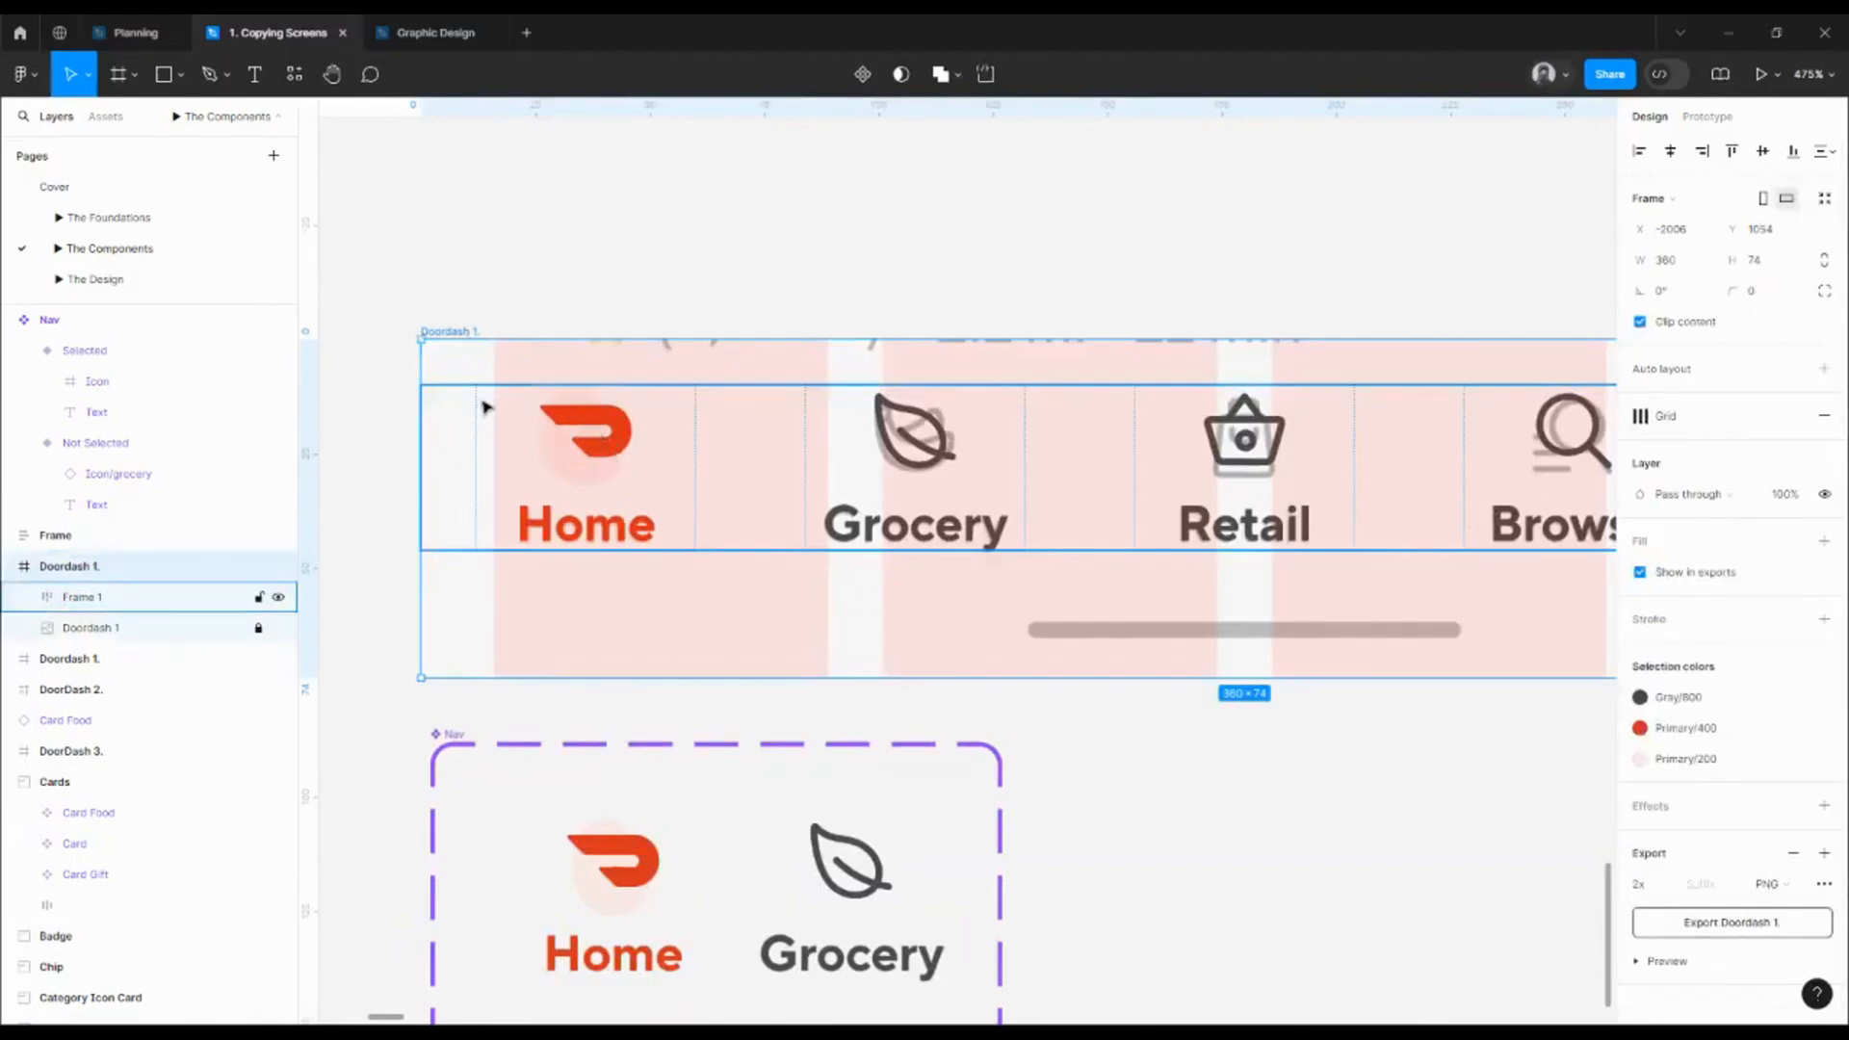
left_click(722, 549)
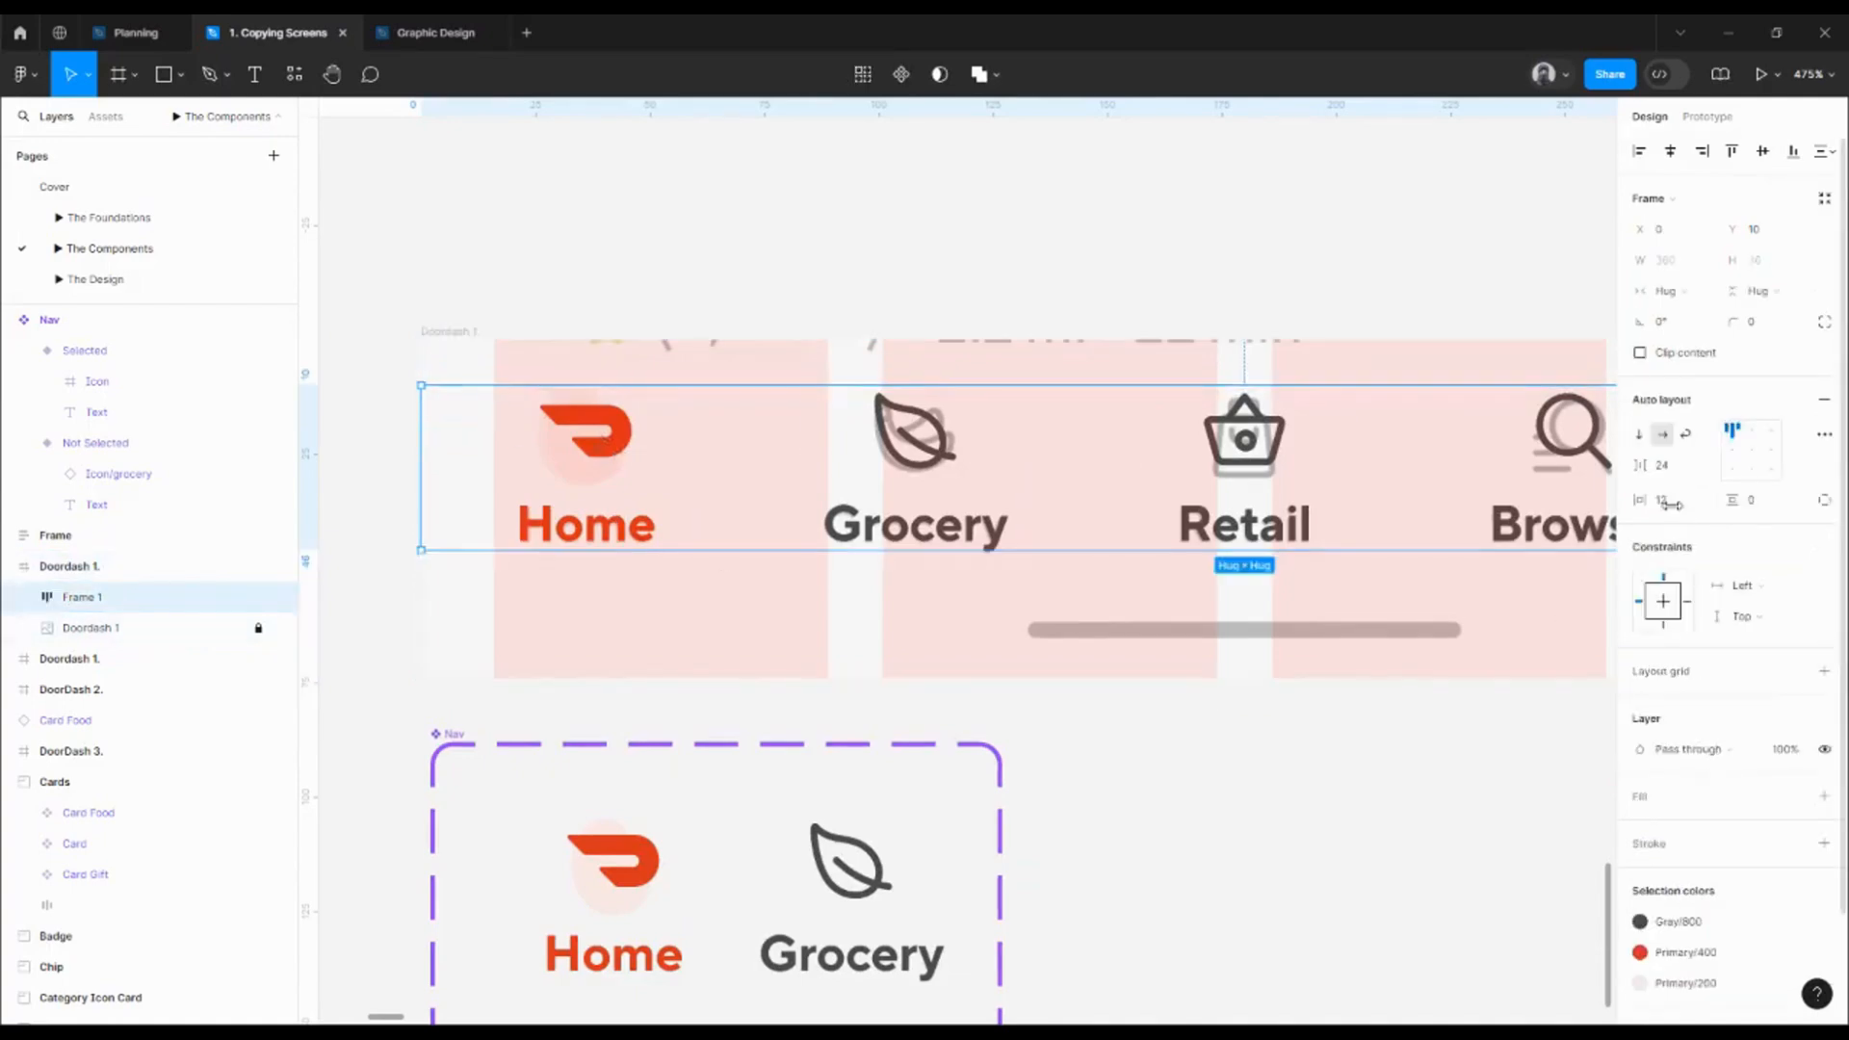
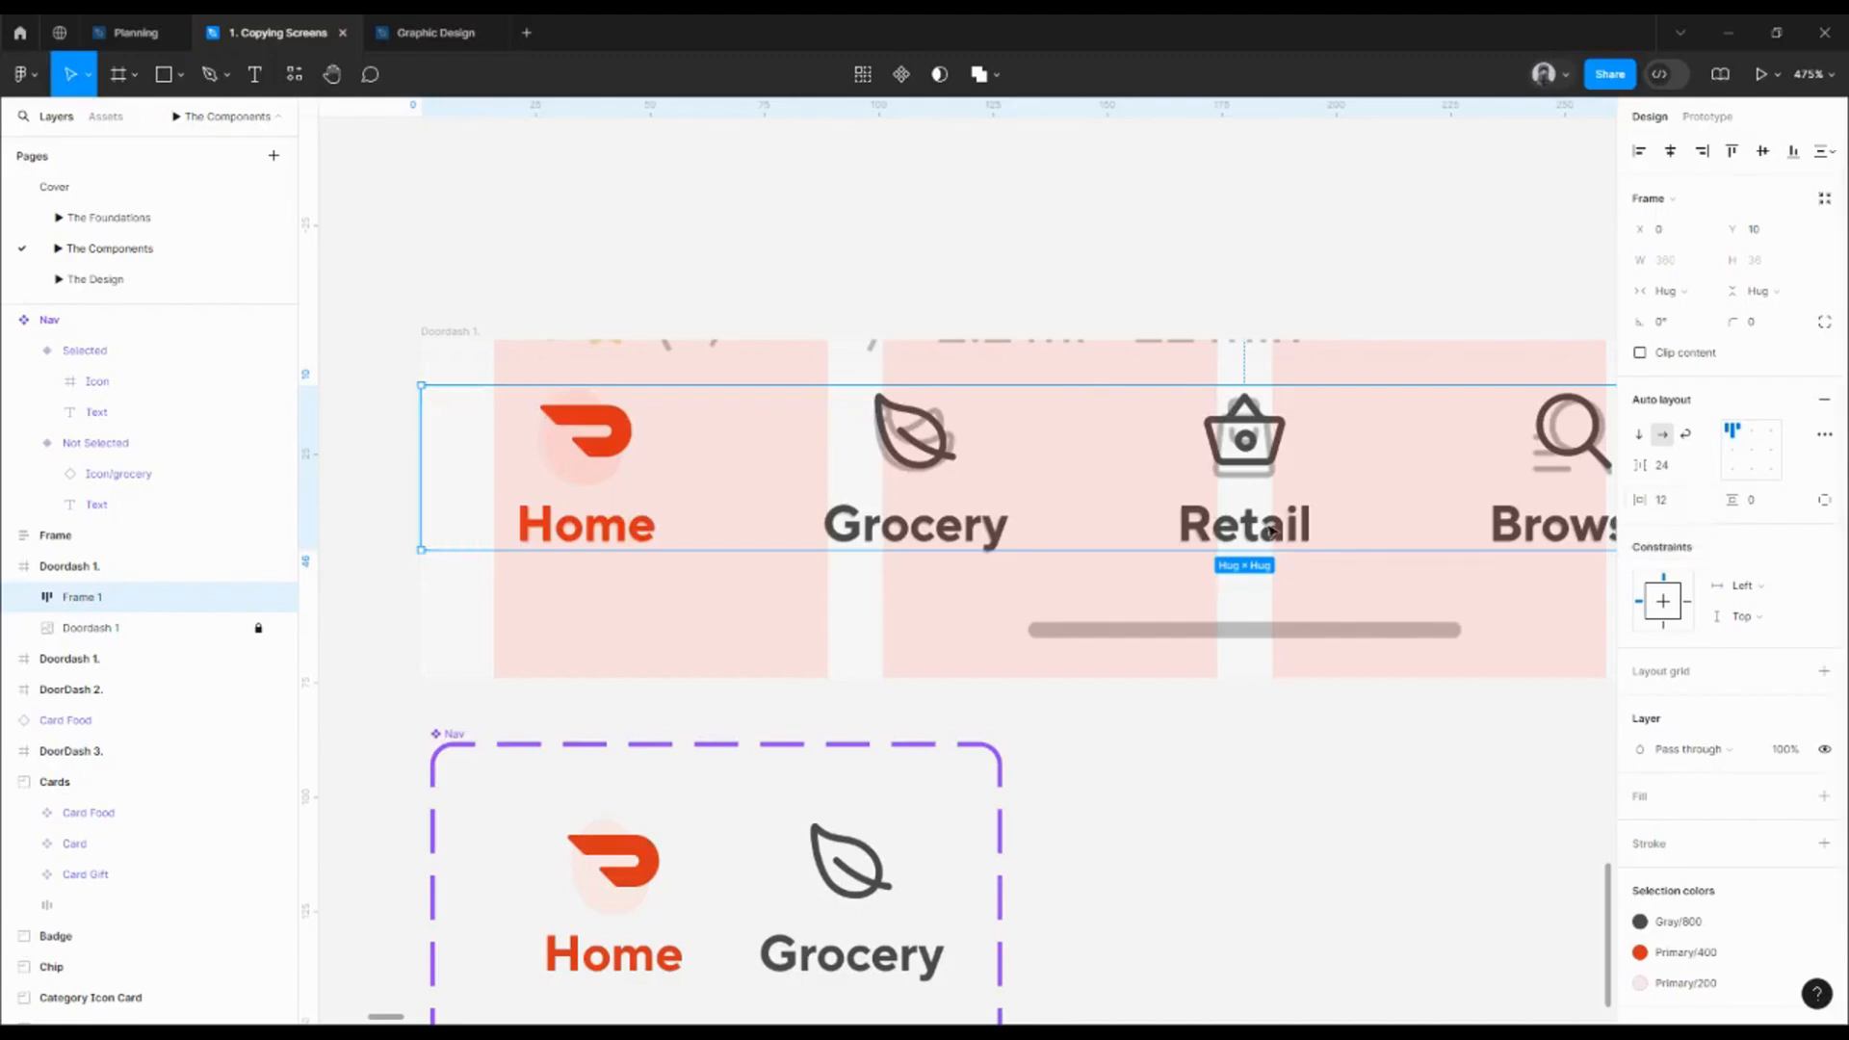
Set the vertical padding of the five-item nav frame to 8 and nudge the frame down to Y 4.
scroll(992, 520, "down", 5)
left_click_drag(1227, 377, 1161, 365)
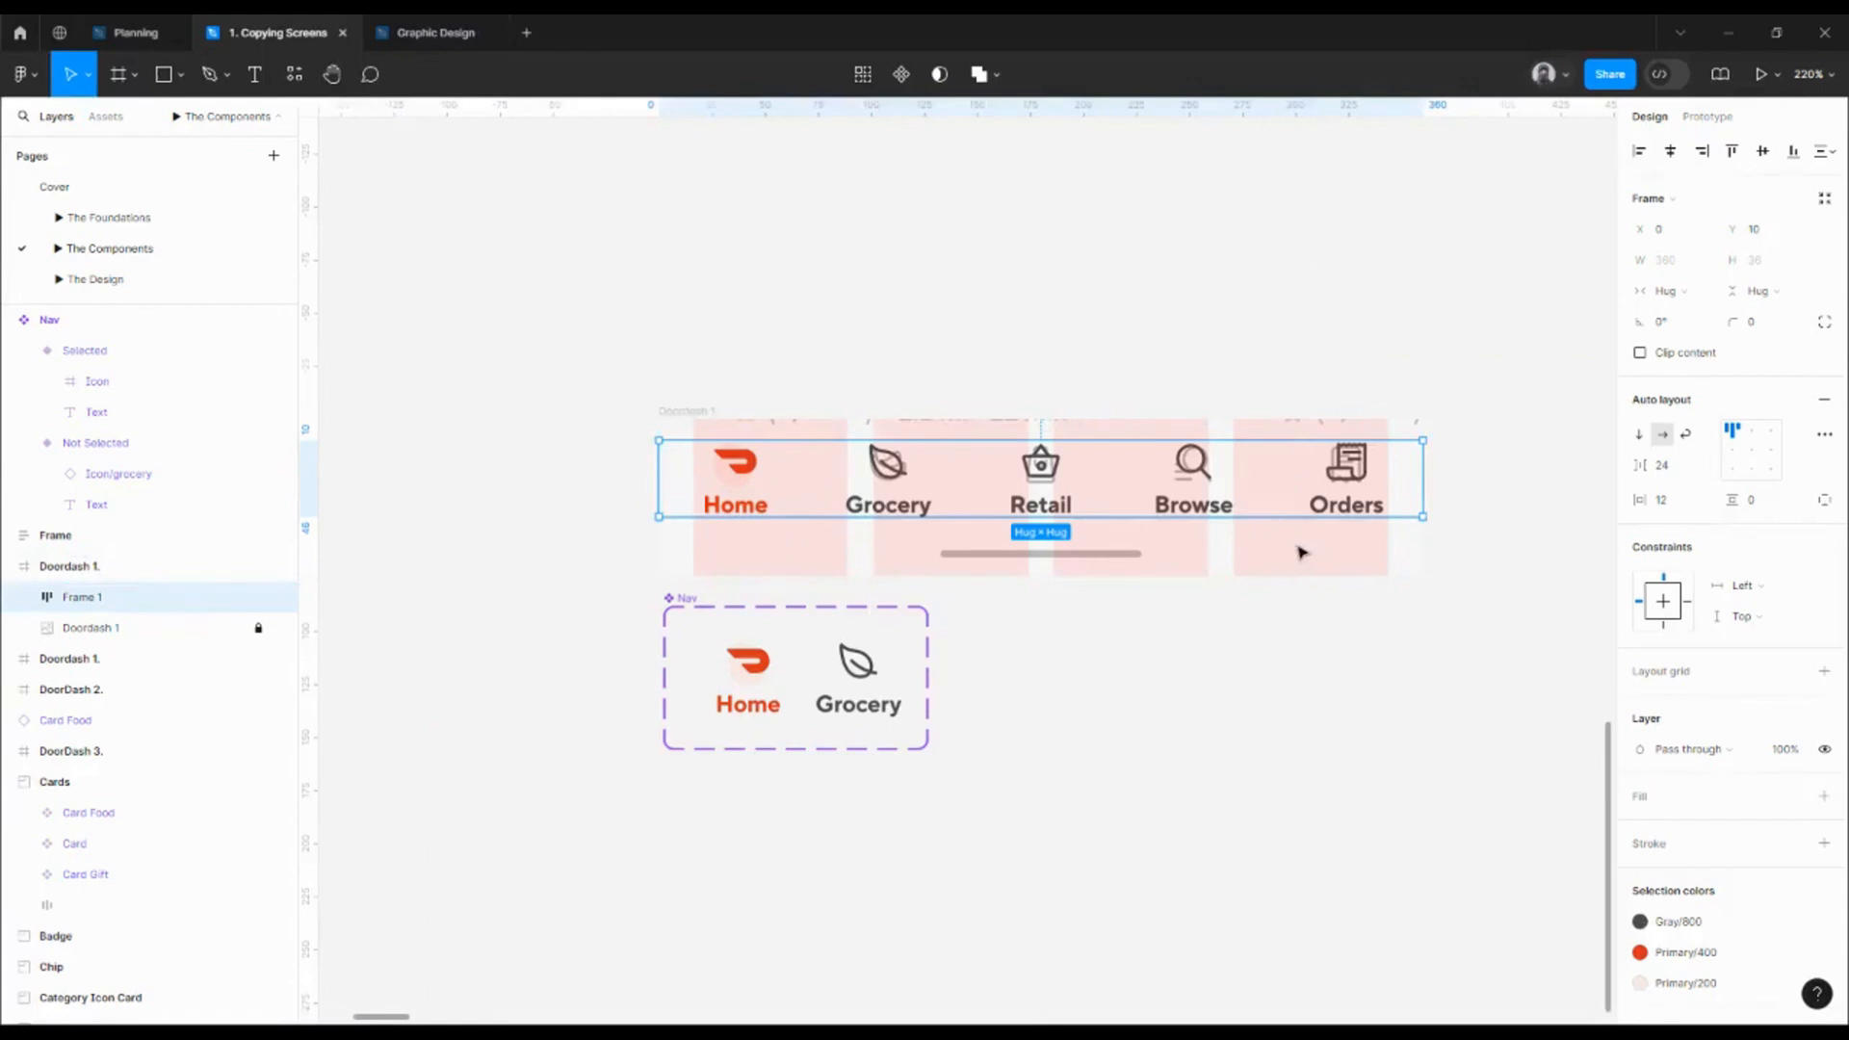
left_click(1762, 499)
scroll(1145, 424, "up", 5)
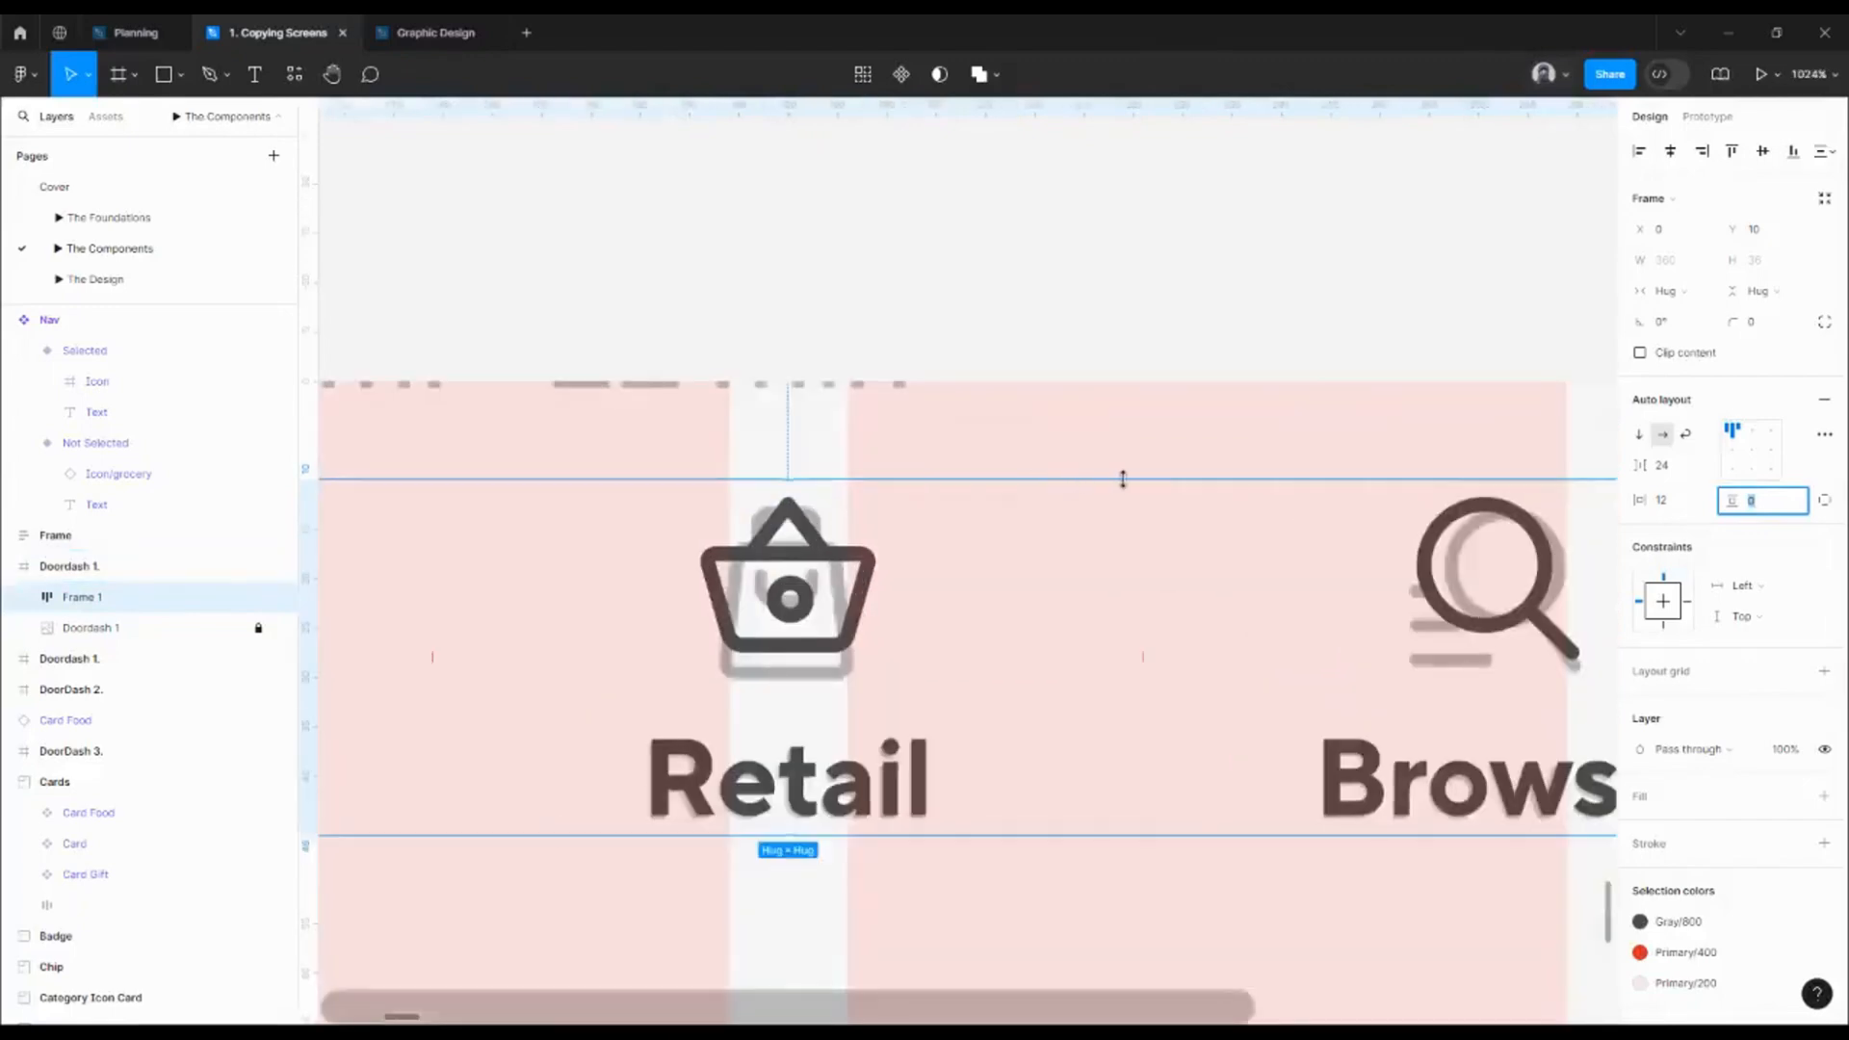
key("Return")
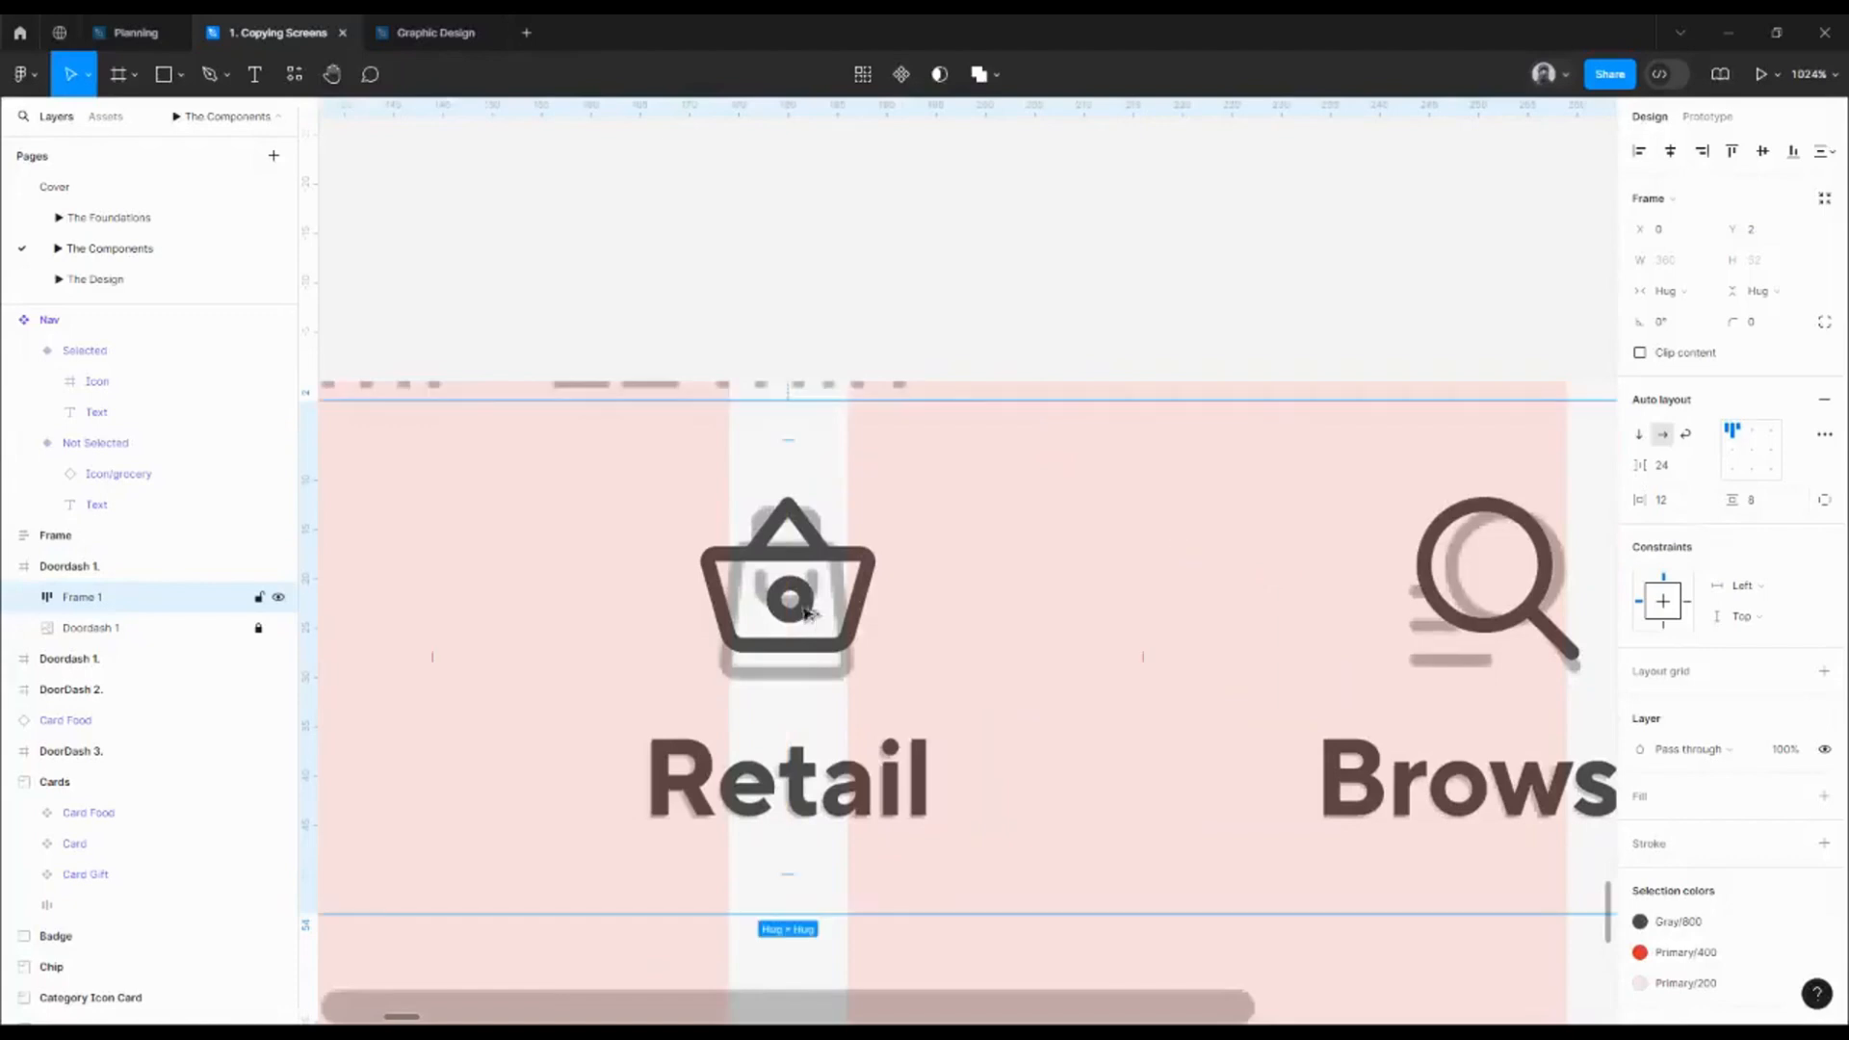
key("Down")
key("Down")
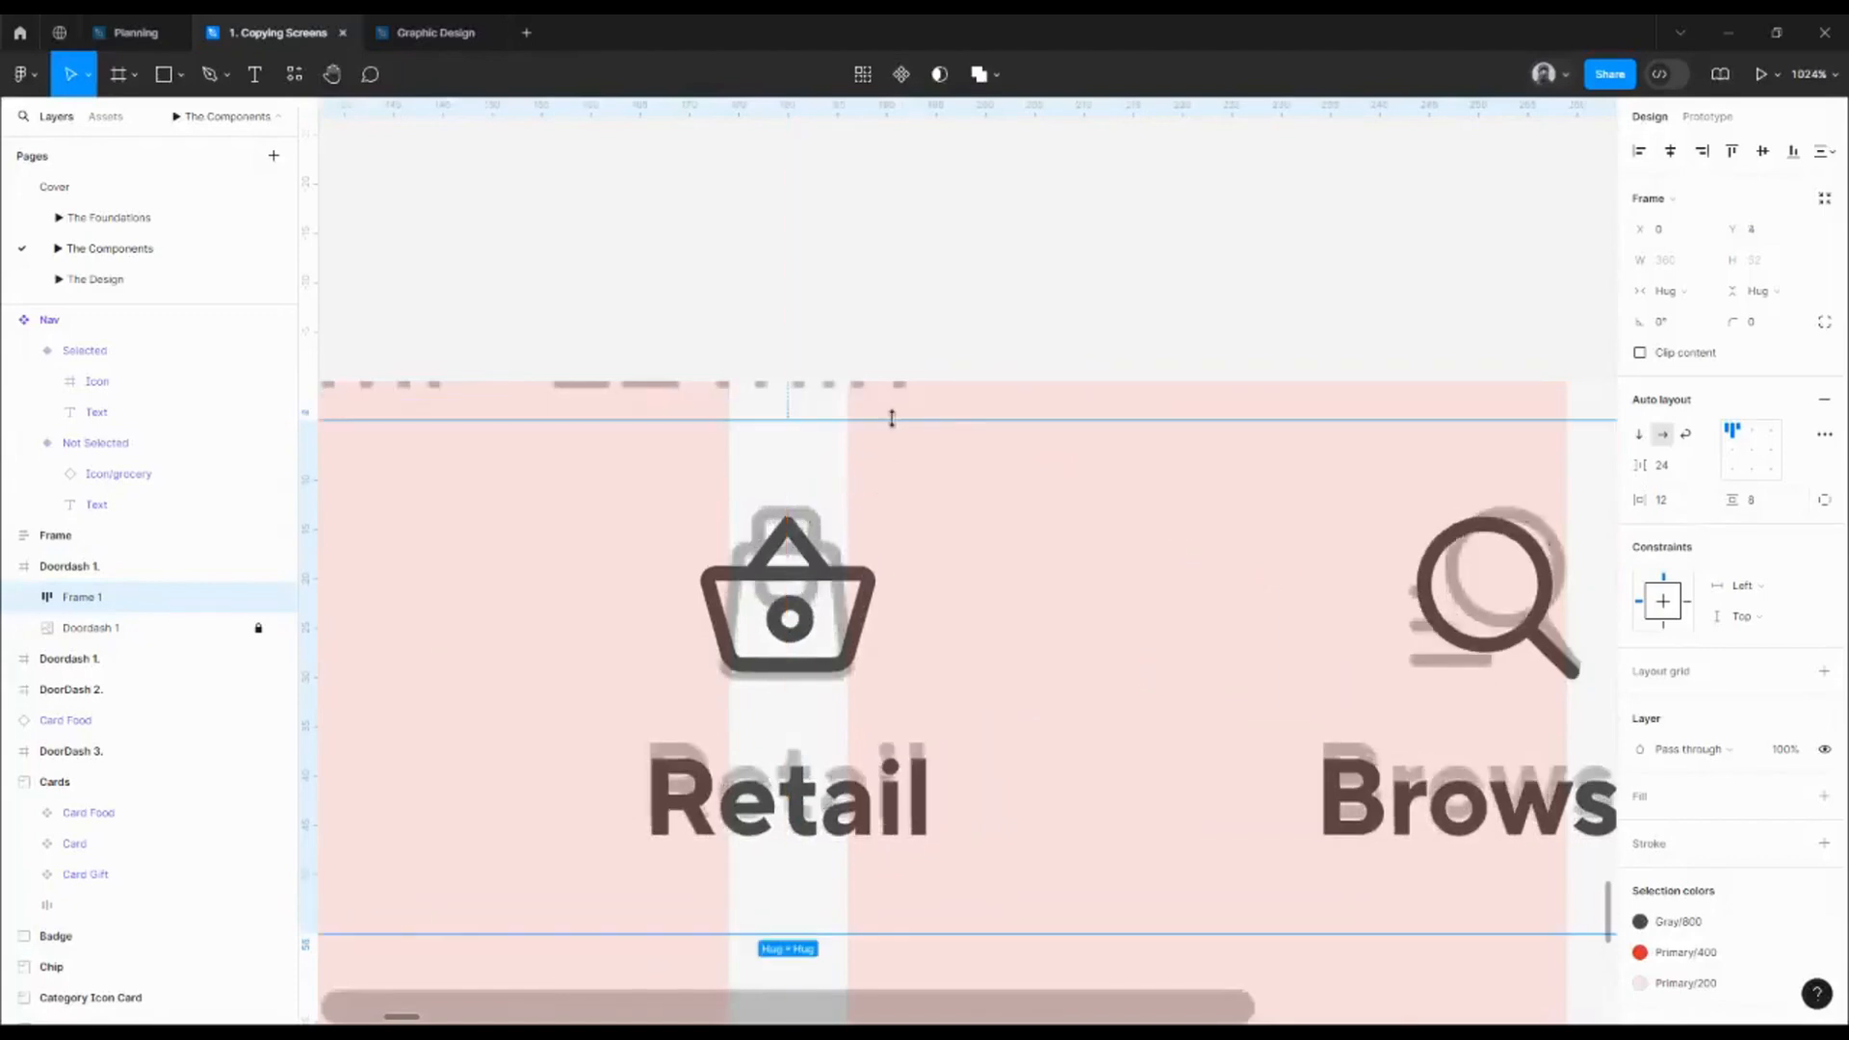
scroll(891, 418, "down", 5)
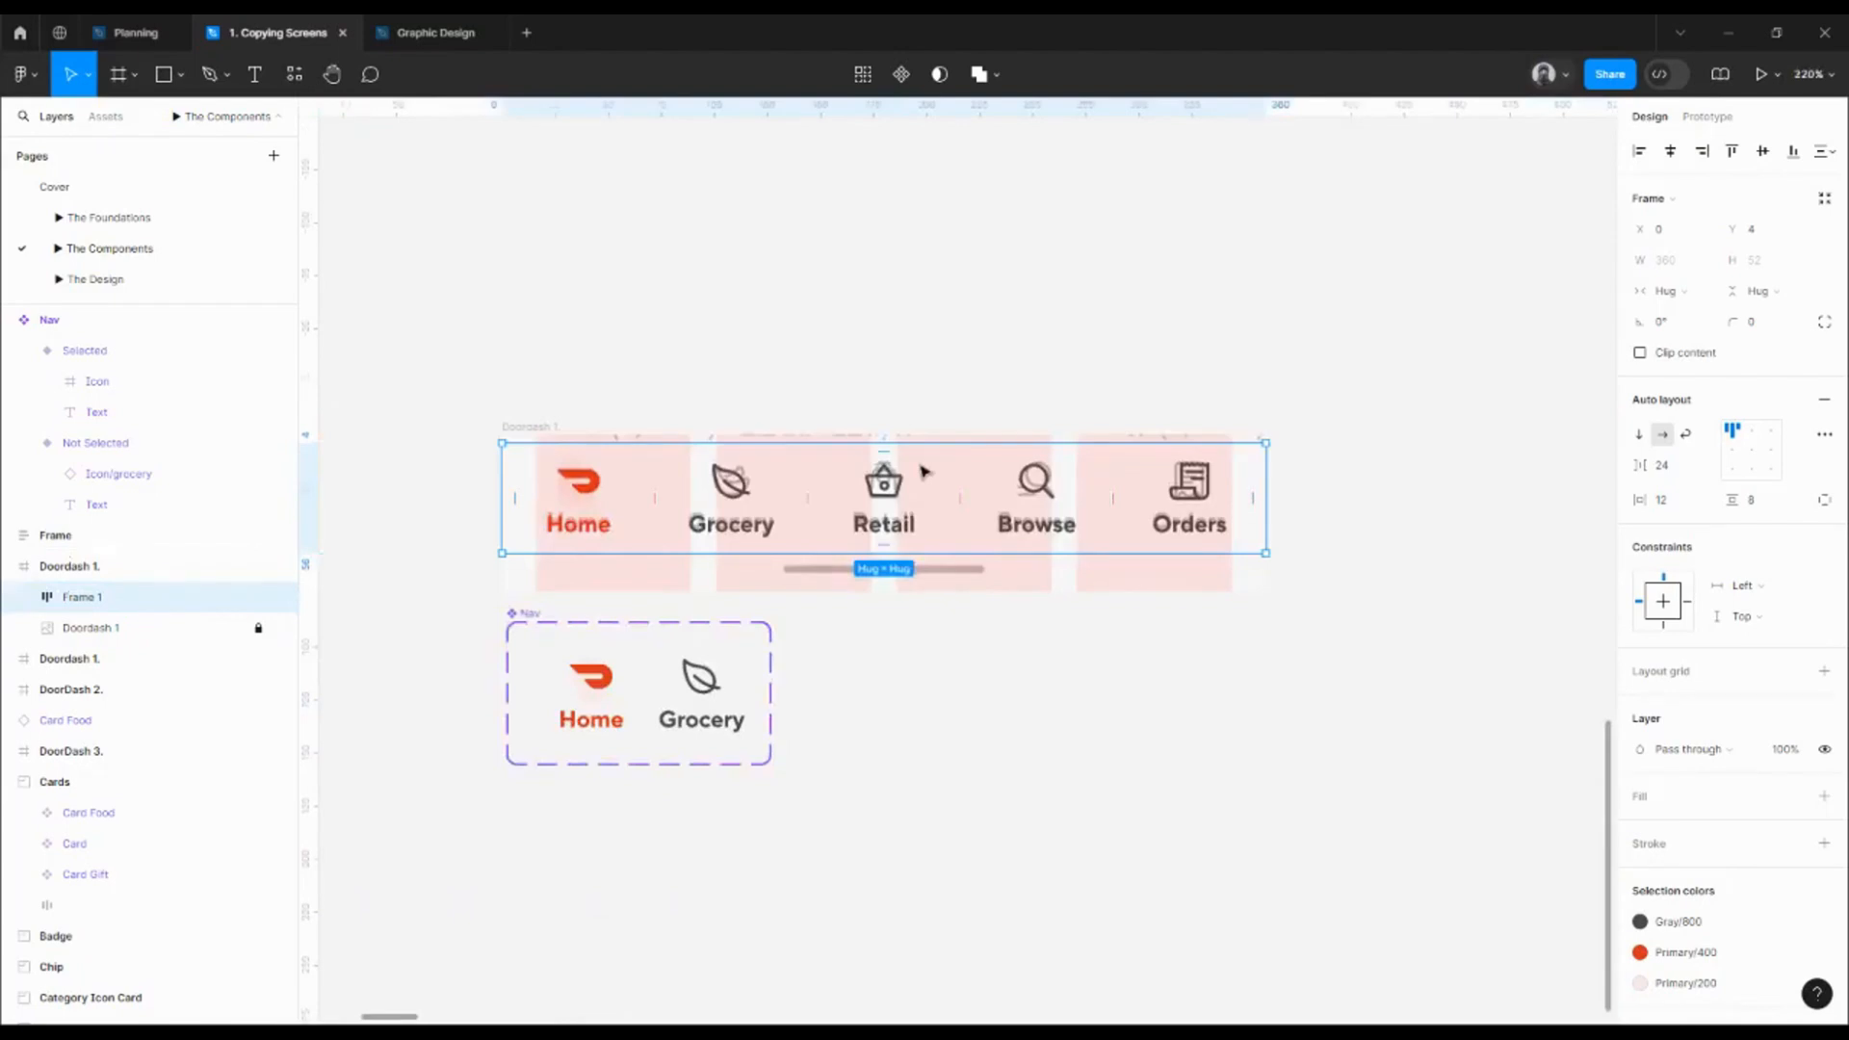
scroll(963, 482, "left", 3)
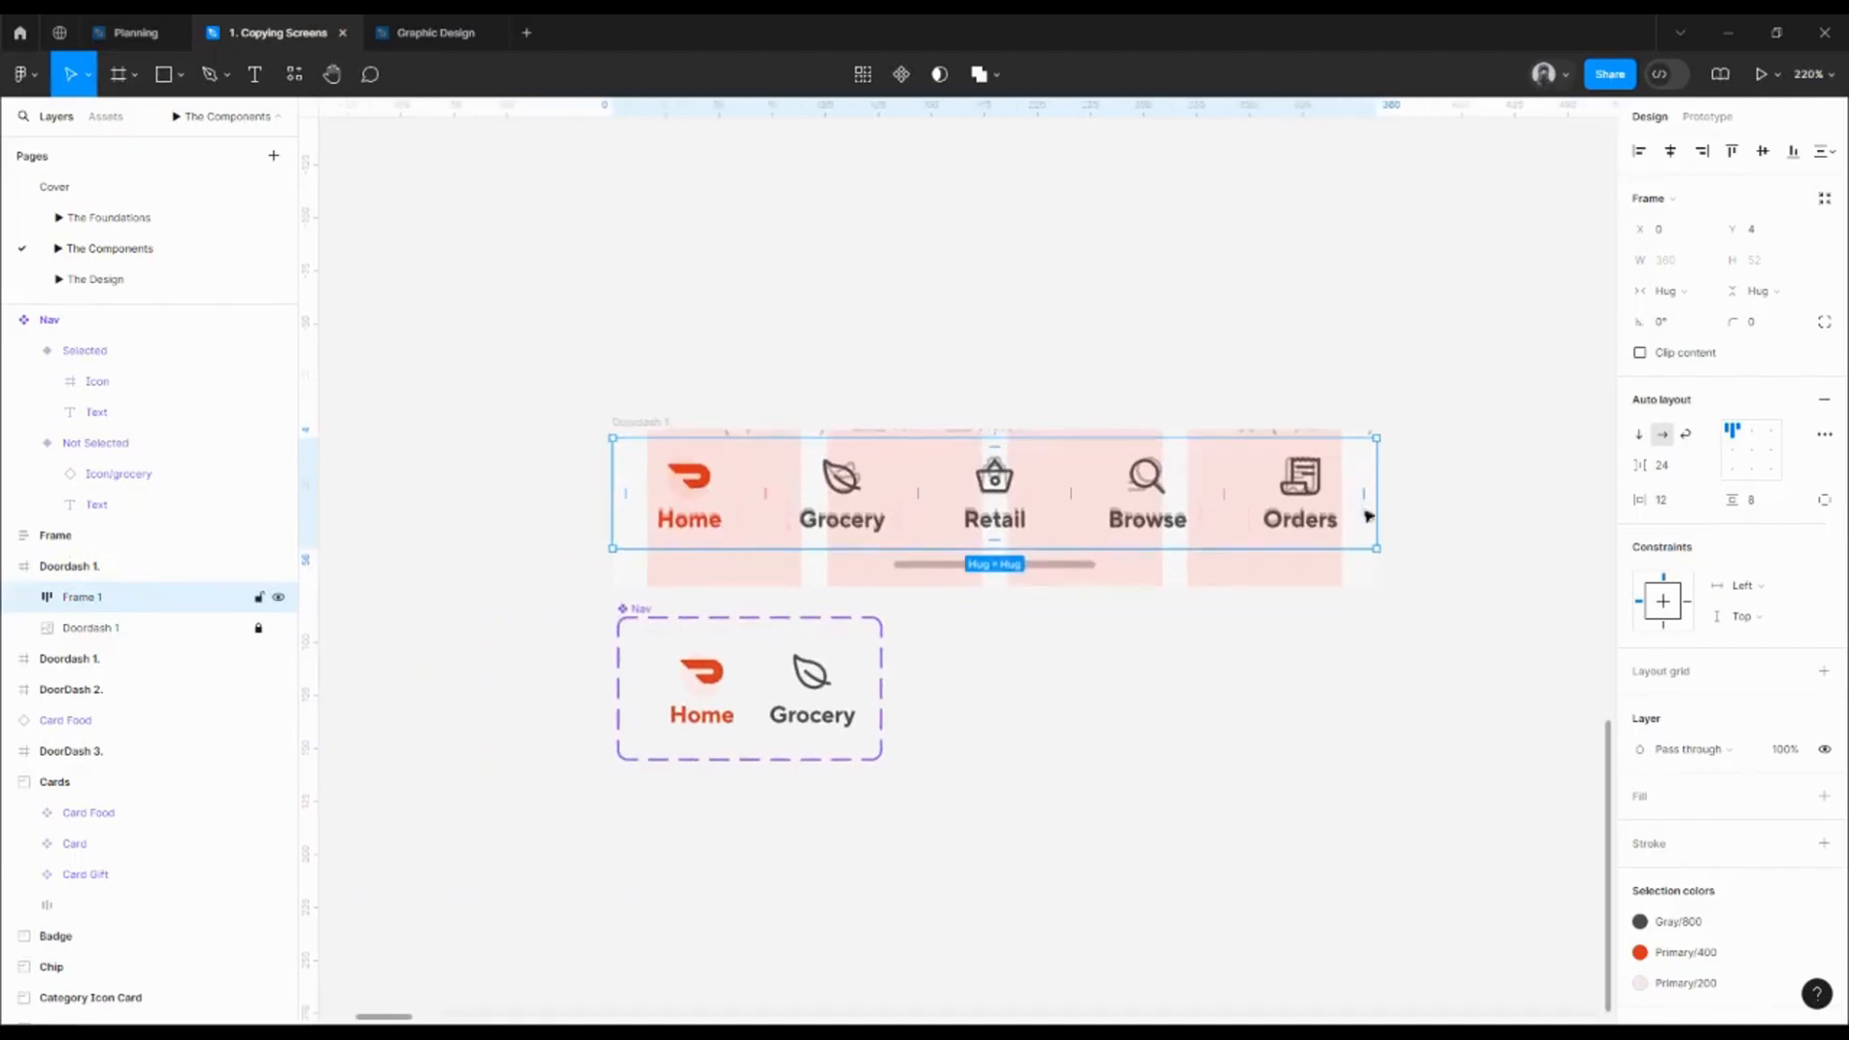
Set the vertical padding of the five-item nav frame to 12.
left_click(1758, 503)
type("12")
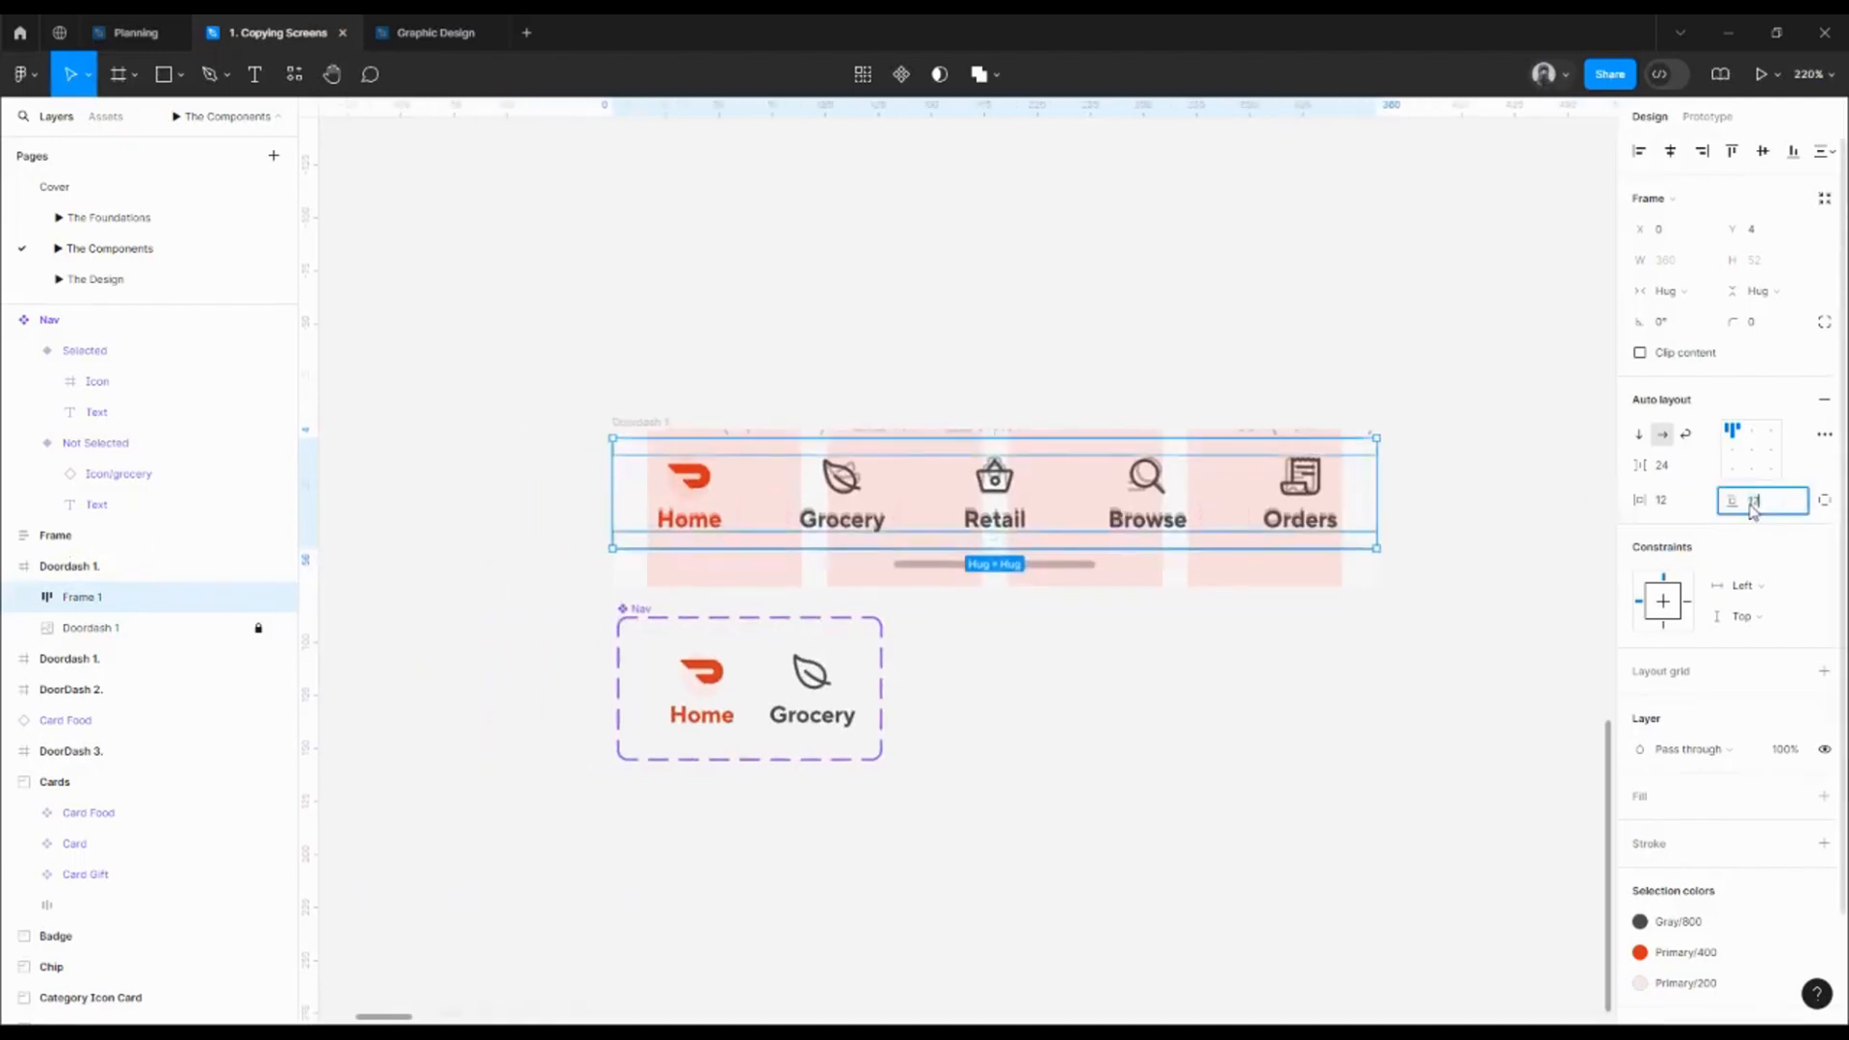
key("Return")
left_click_drag(1280, 546, 1280, 536)
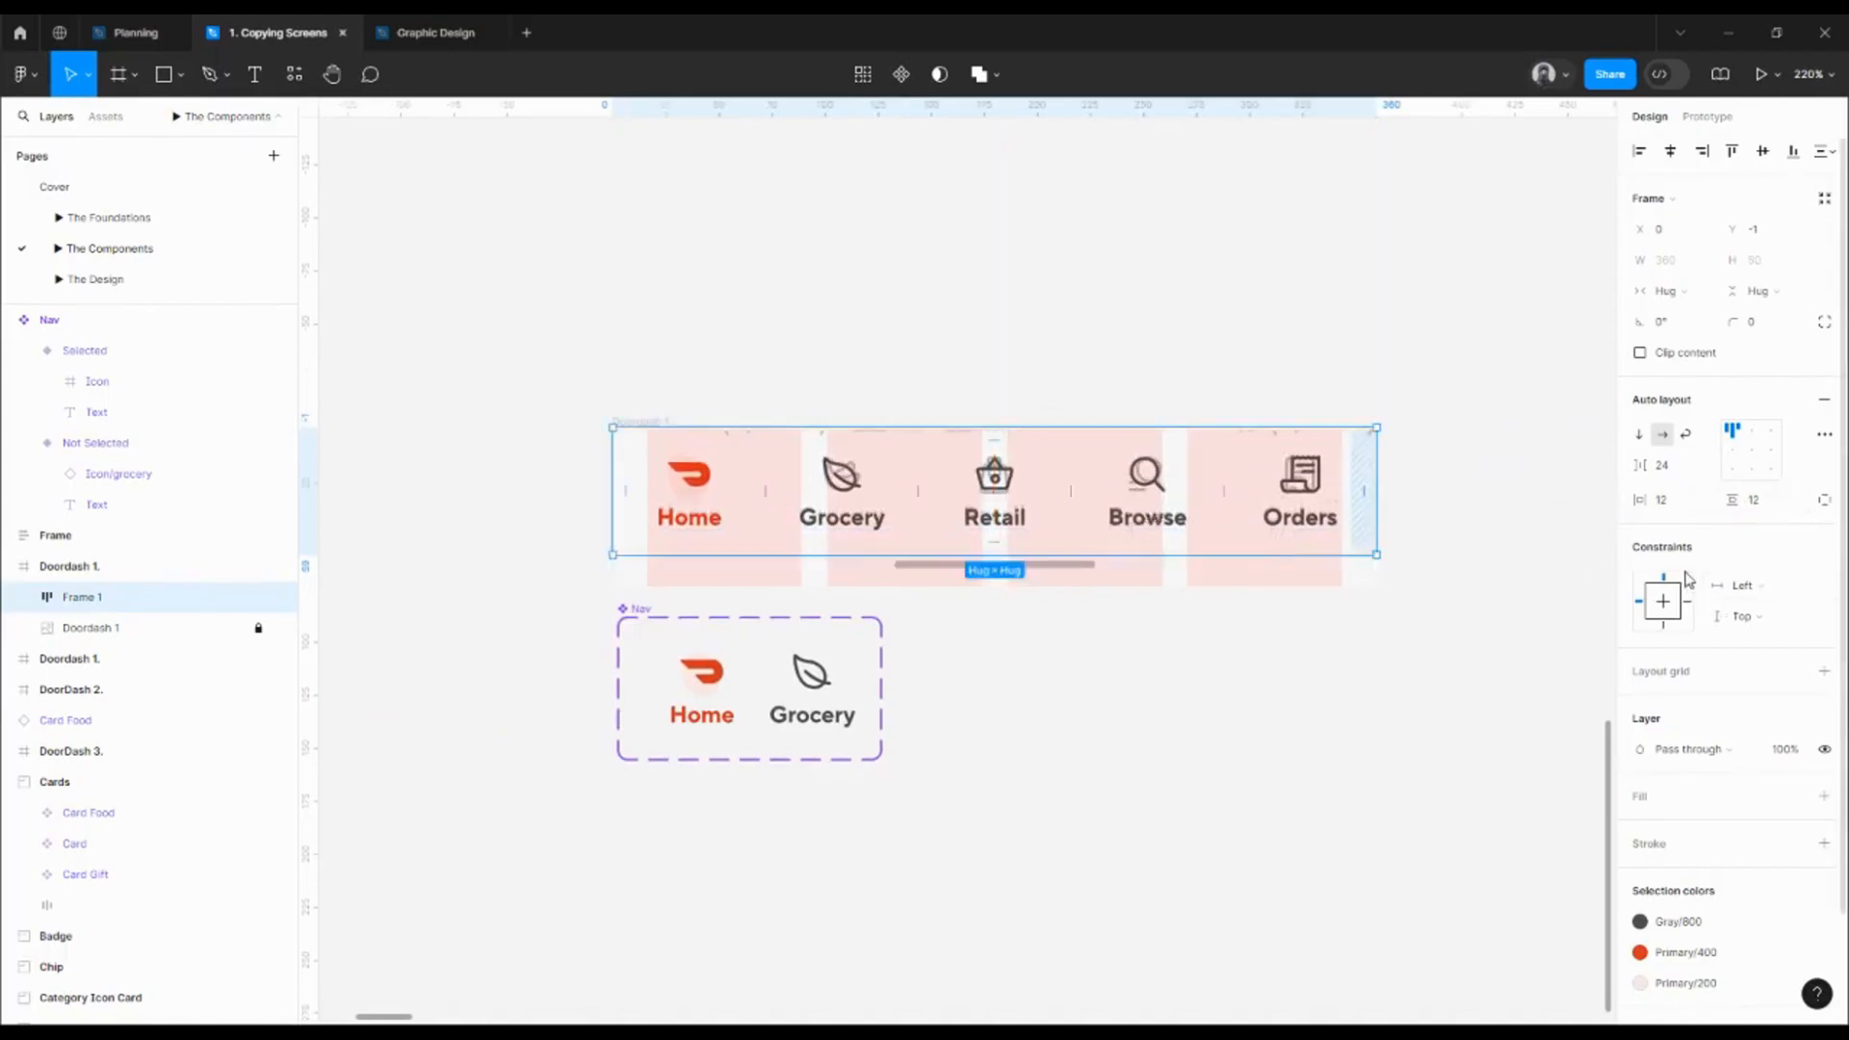
Set the nav frame's vertical padding to 10 and nudge the frame down to Y 2 over the reference.
left_click(1752, 499)
type("10")
key("Return")
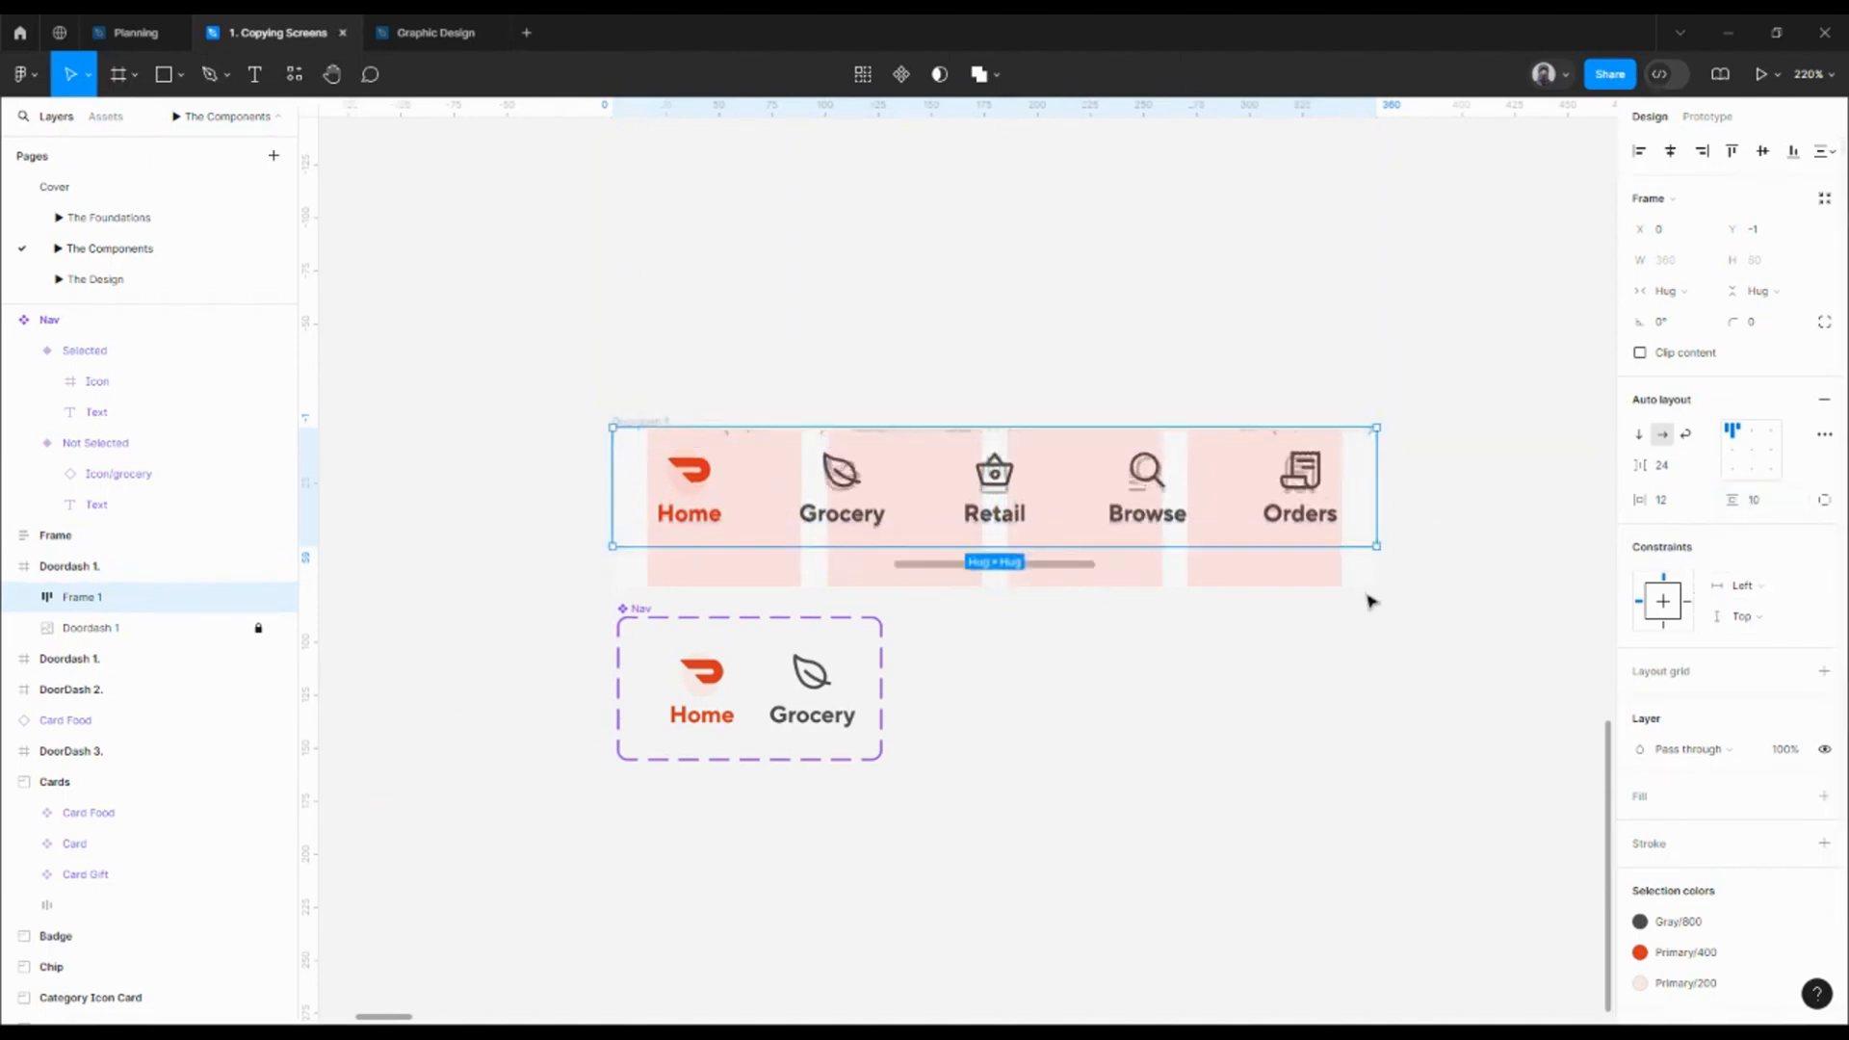
key("shift+Down")
key("Up")
key("Up")
key("Up")
key("Up")
key("Up")
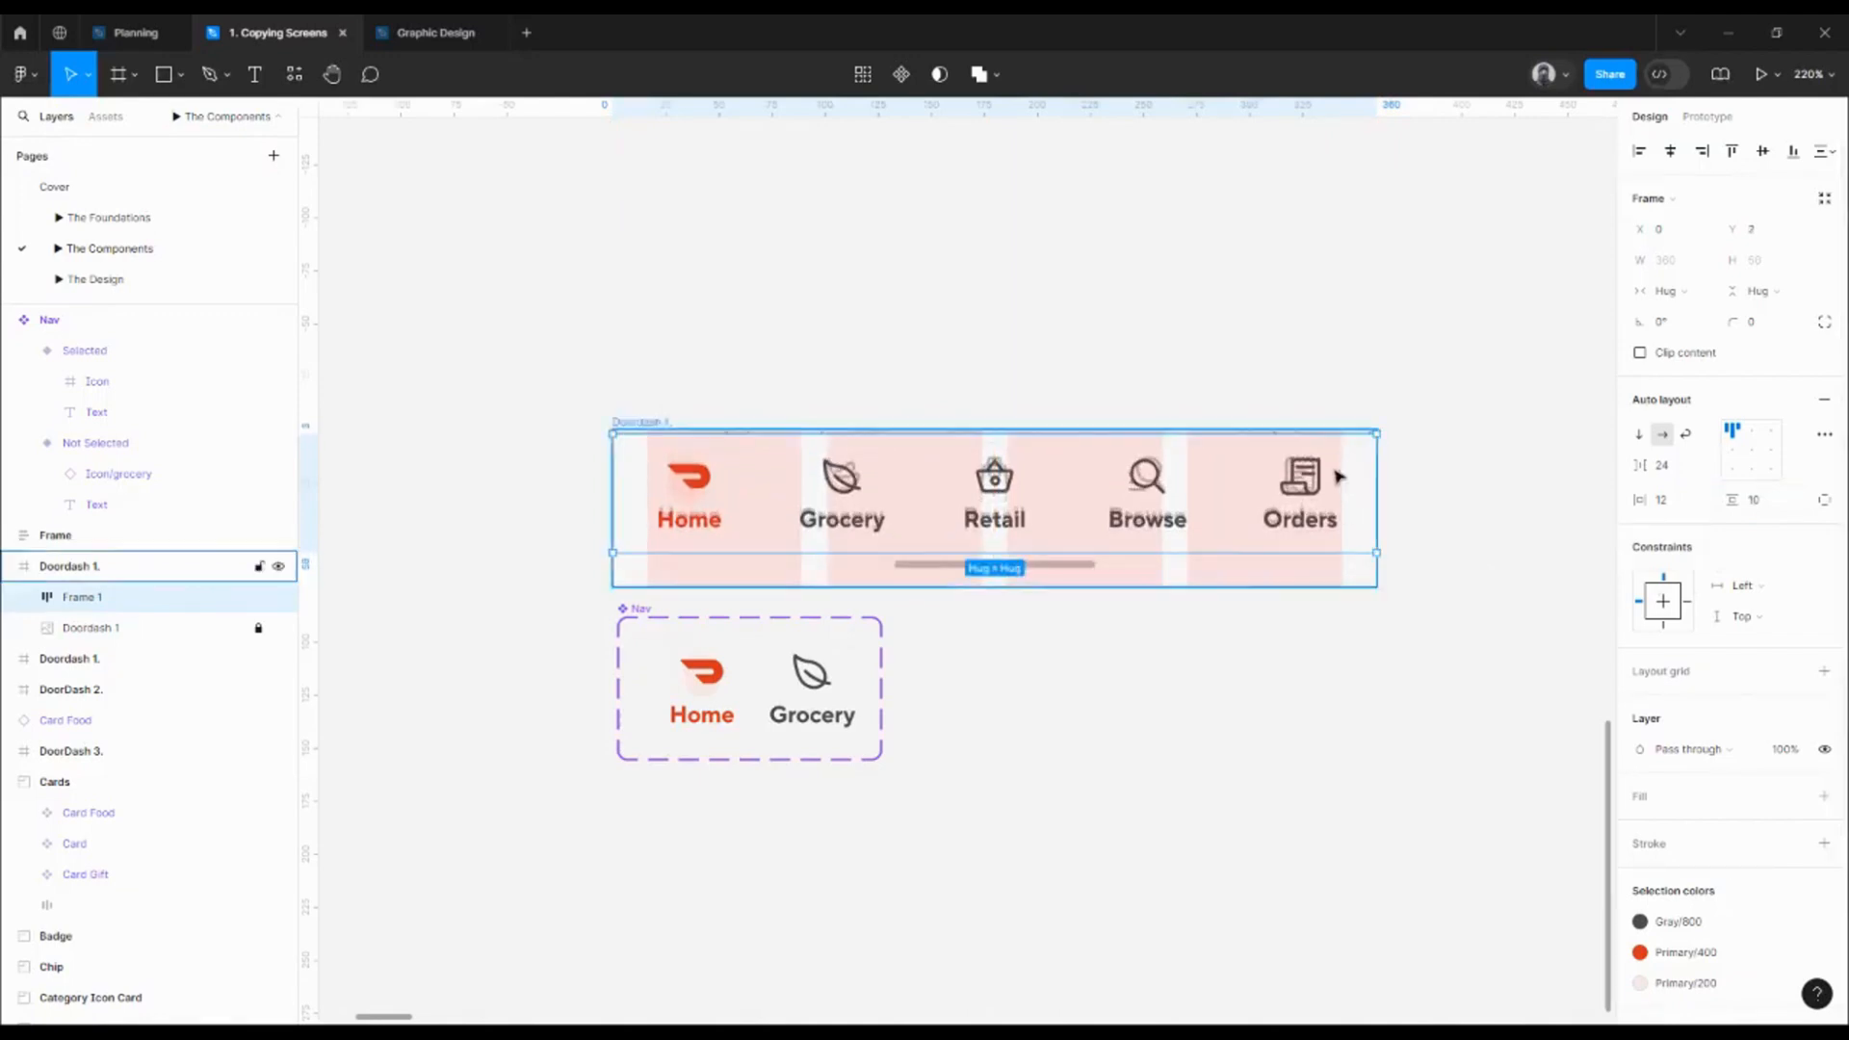
Fill the five-item nav frame with the Gray/100 library color.
scroll(1334, 477, "up", 5)
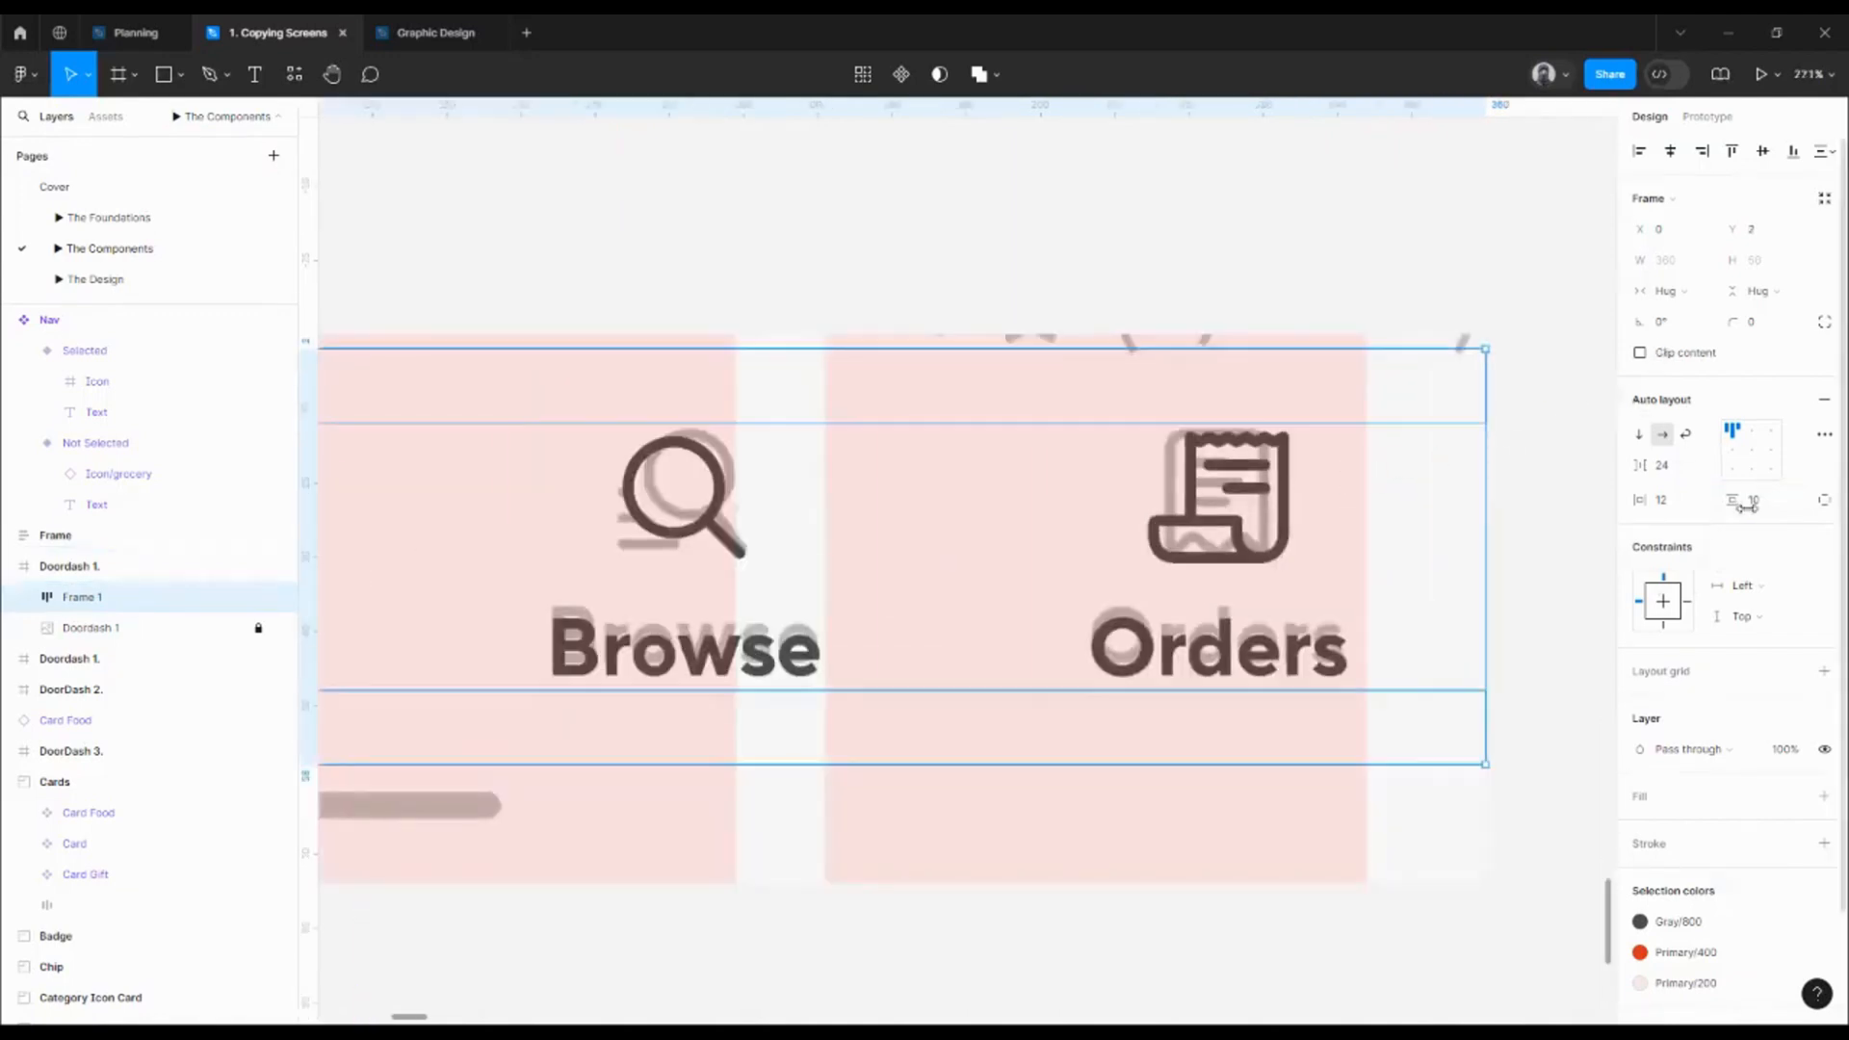
scroll(1808, 680, "down", 3)
left_click(1792, 671)
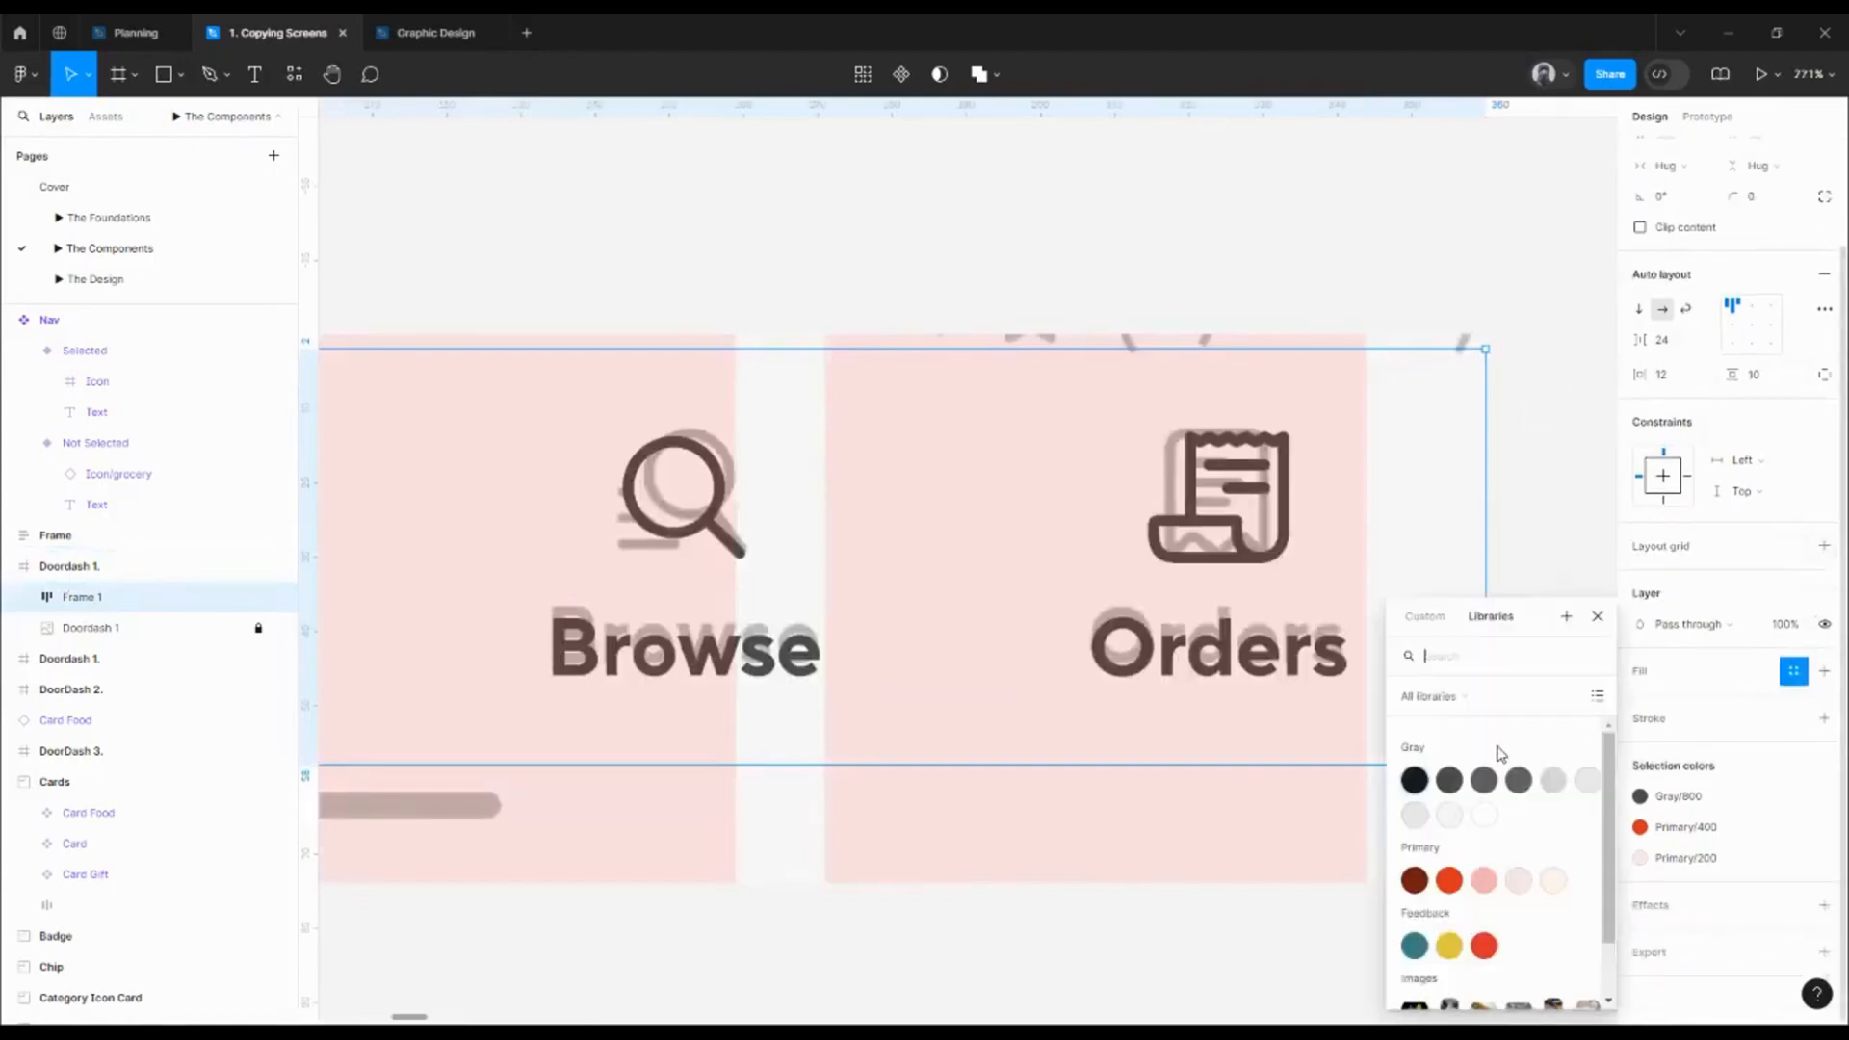
left_click(1489, 820)
scroll(1264, 464, "down", 4)
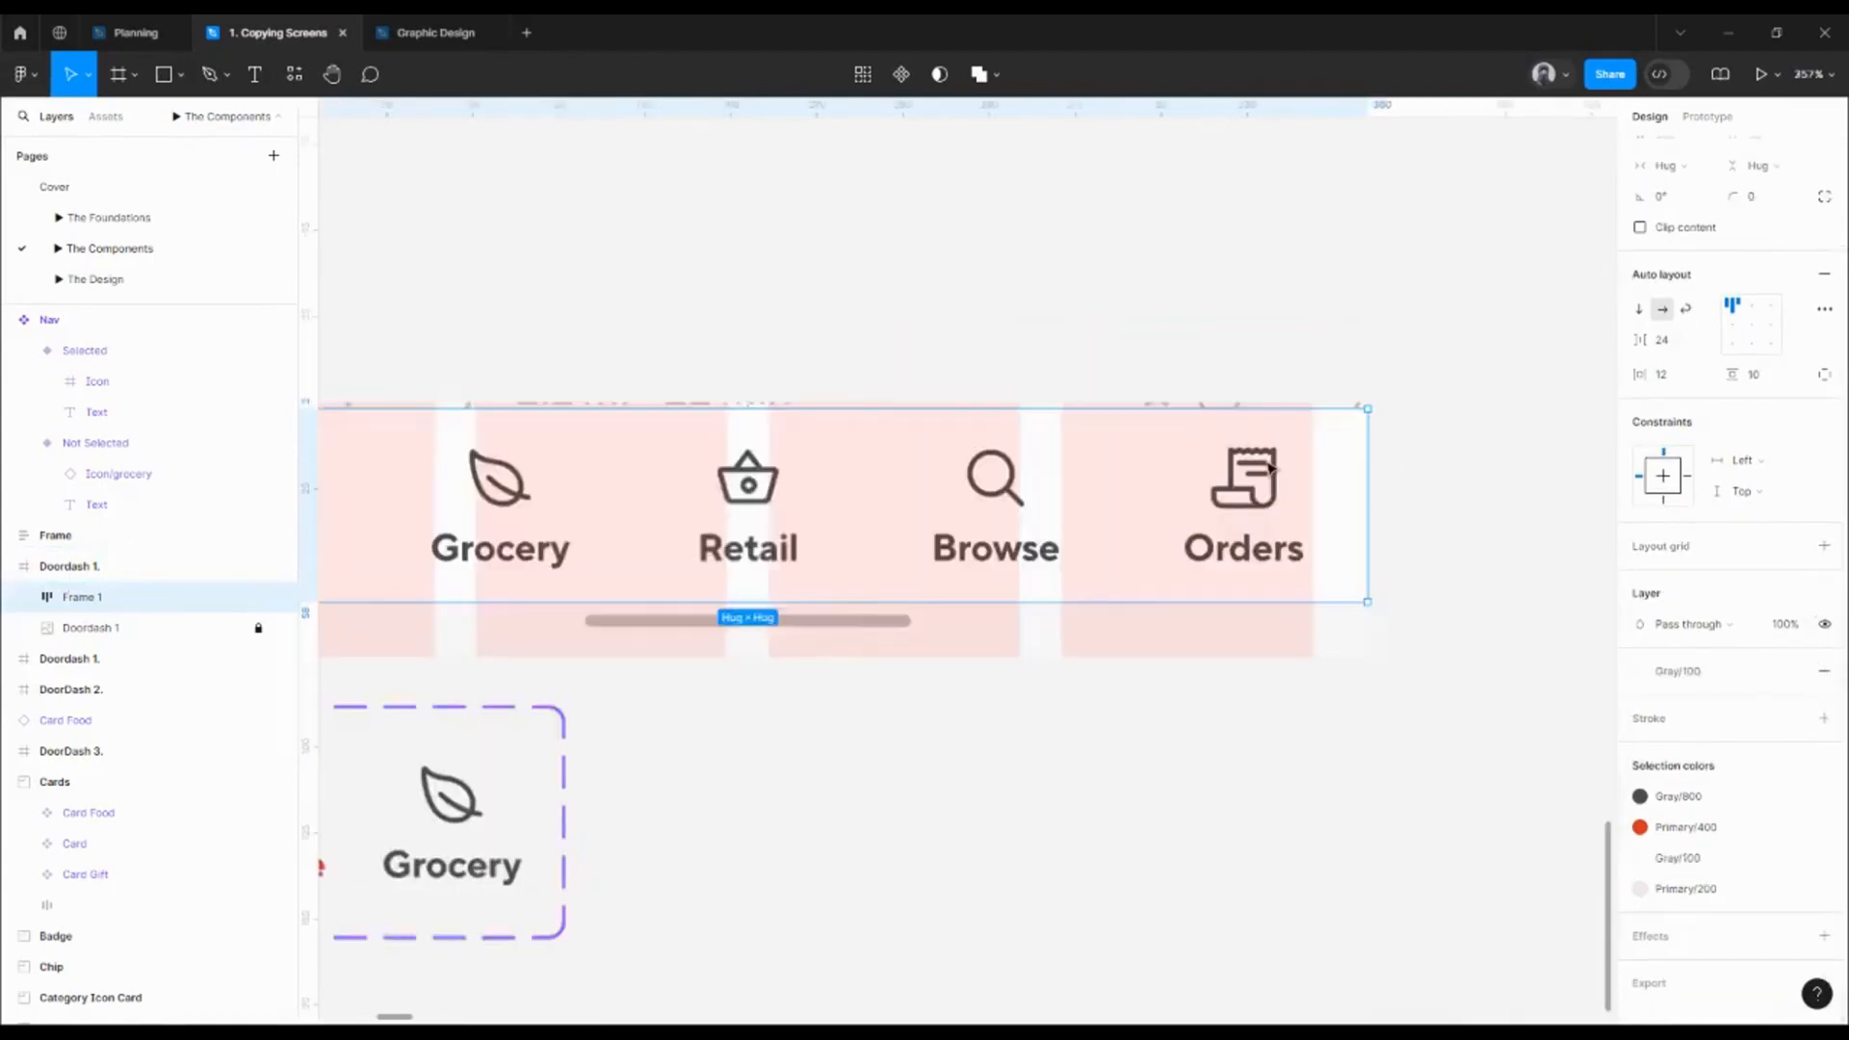
Switch the nav frame's vertical sizing from hug contents to fixed height.
scroll(1781, 388, "up", 2)
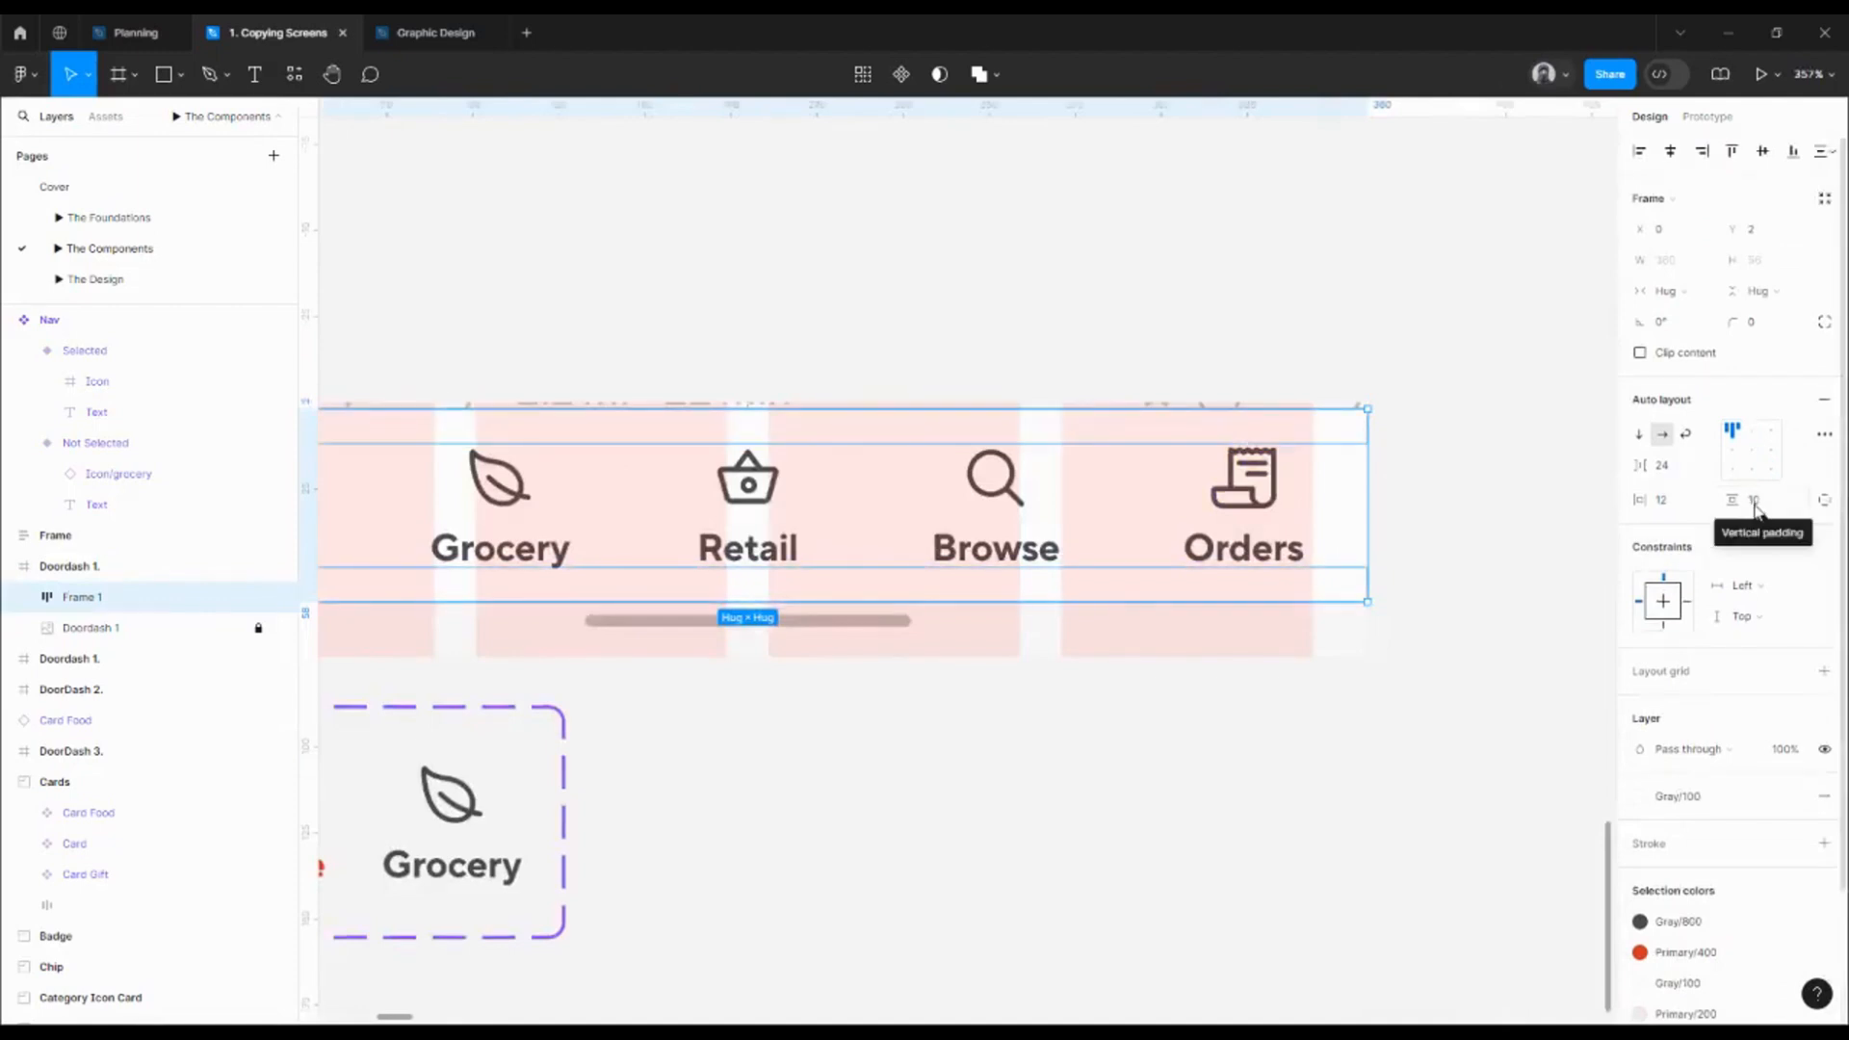
left_click(1758, 291)
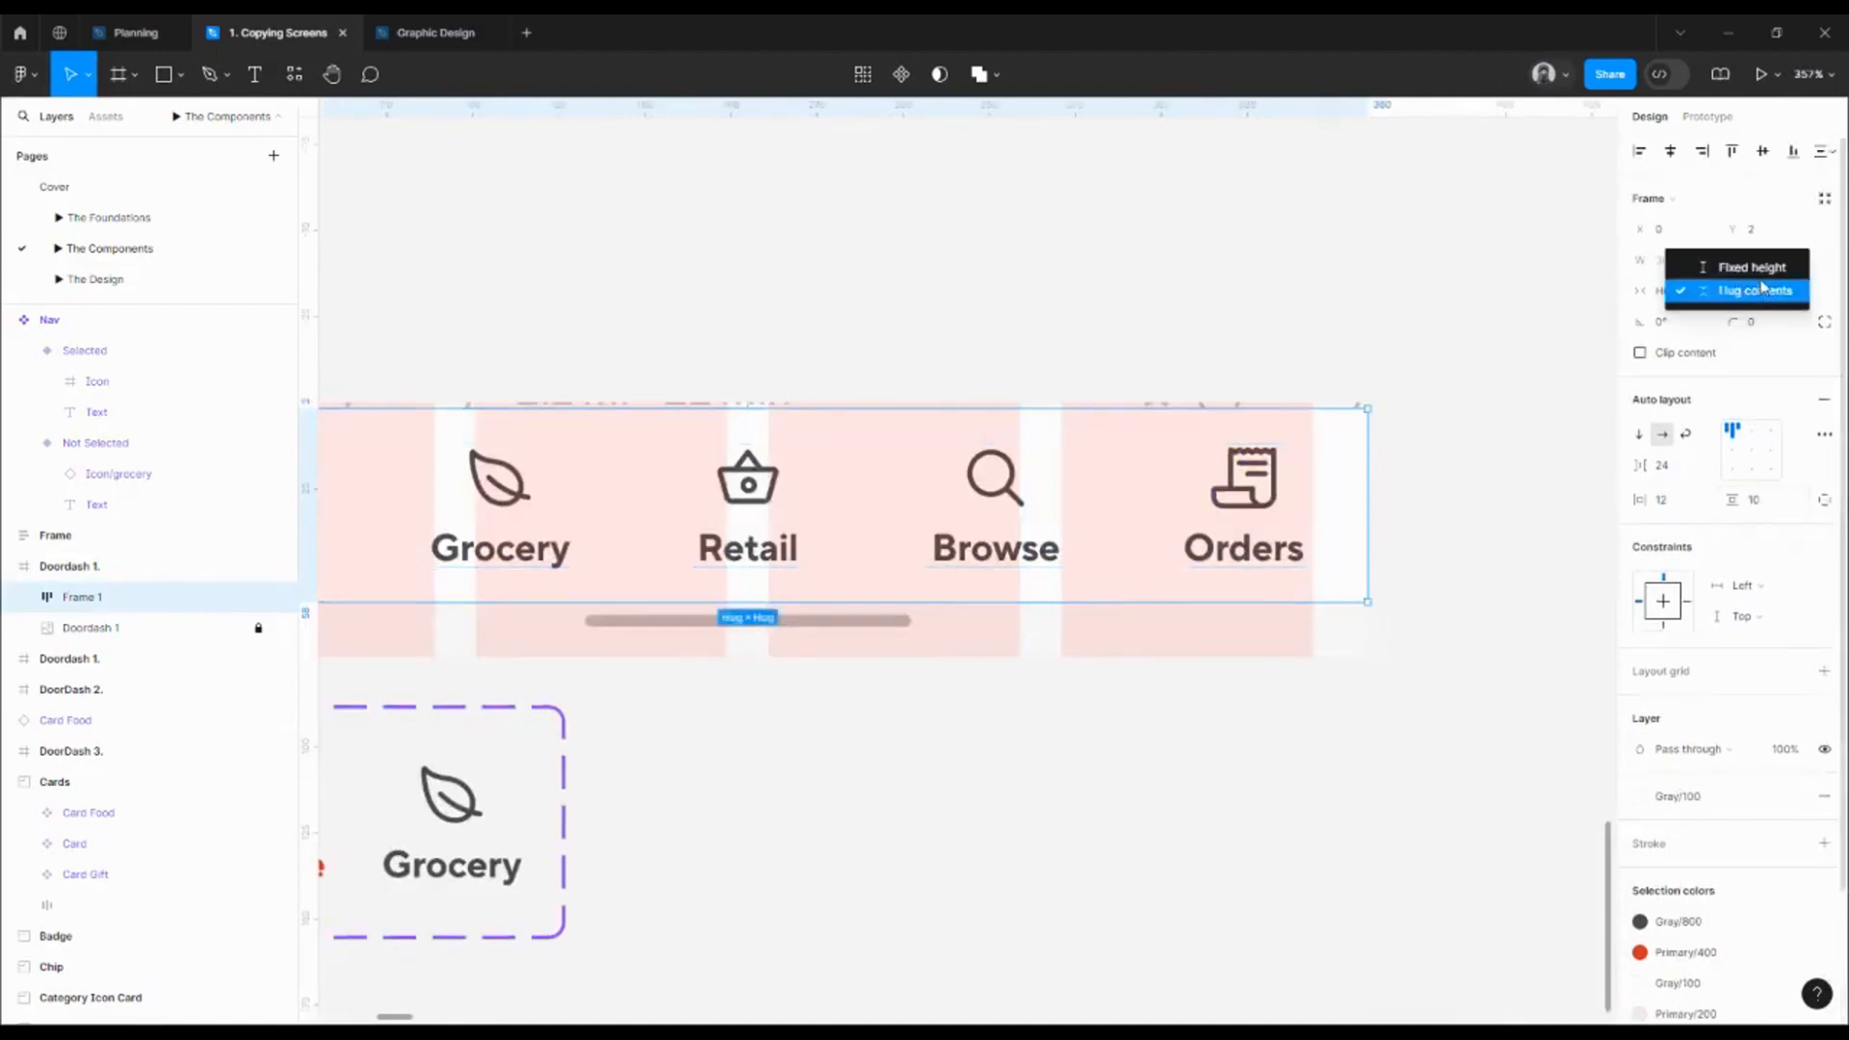
left_click(1751, 267)
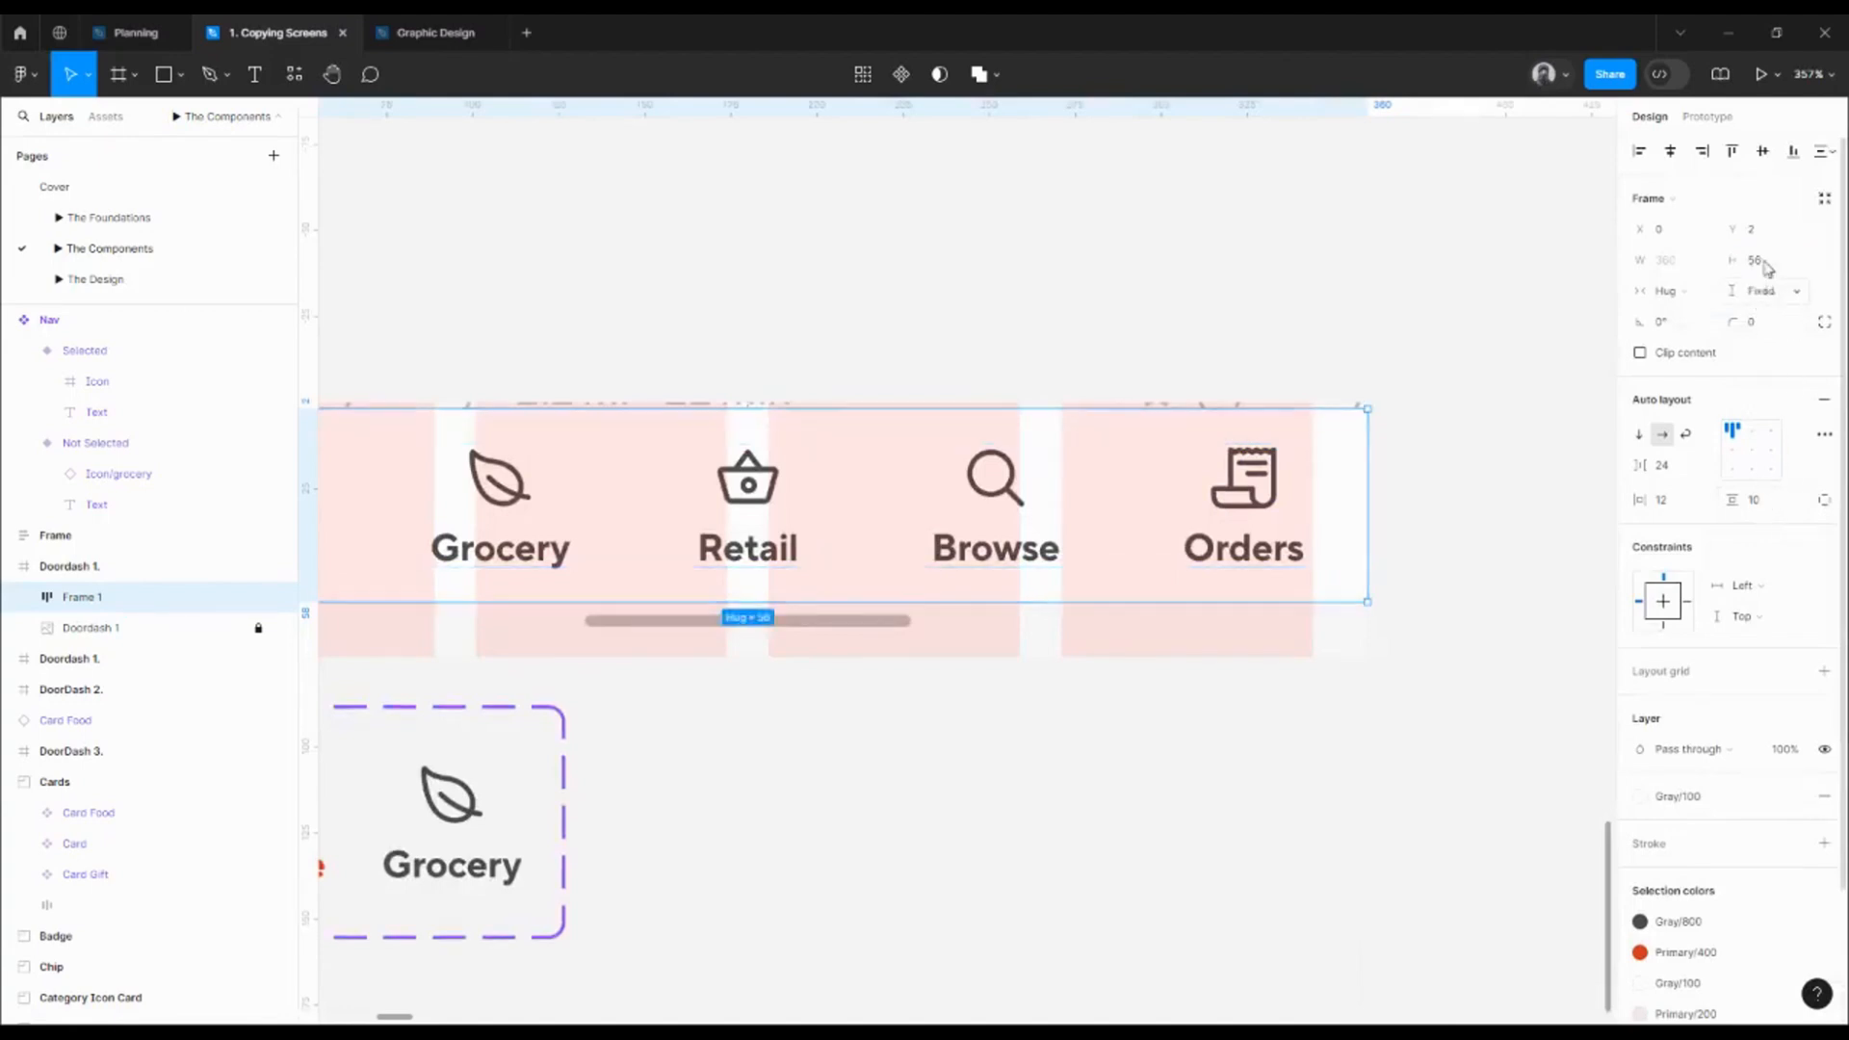
Center-align the items in the nav frame and set its vertical padding to 0.
left_click(1754, 499)
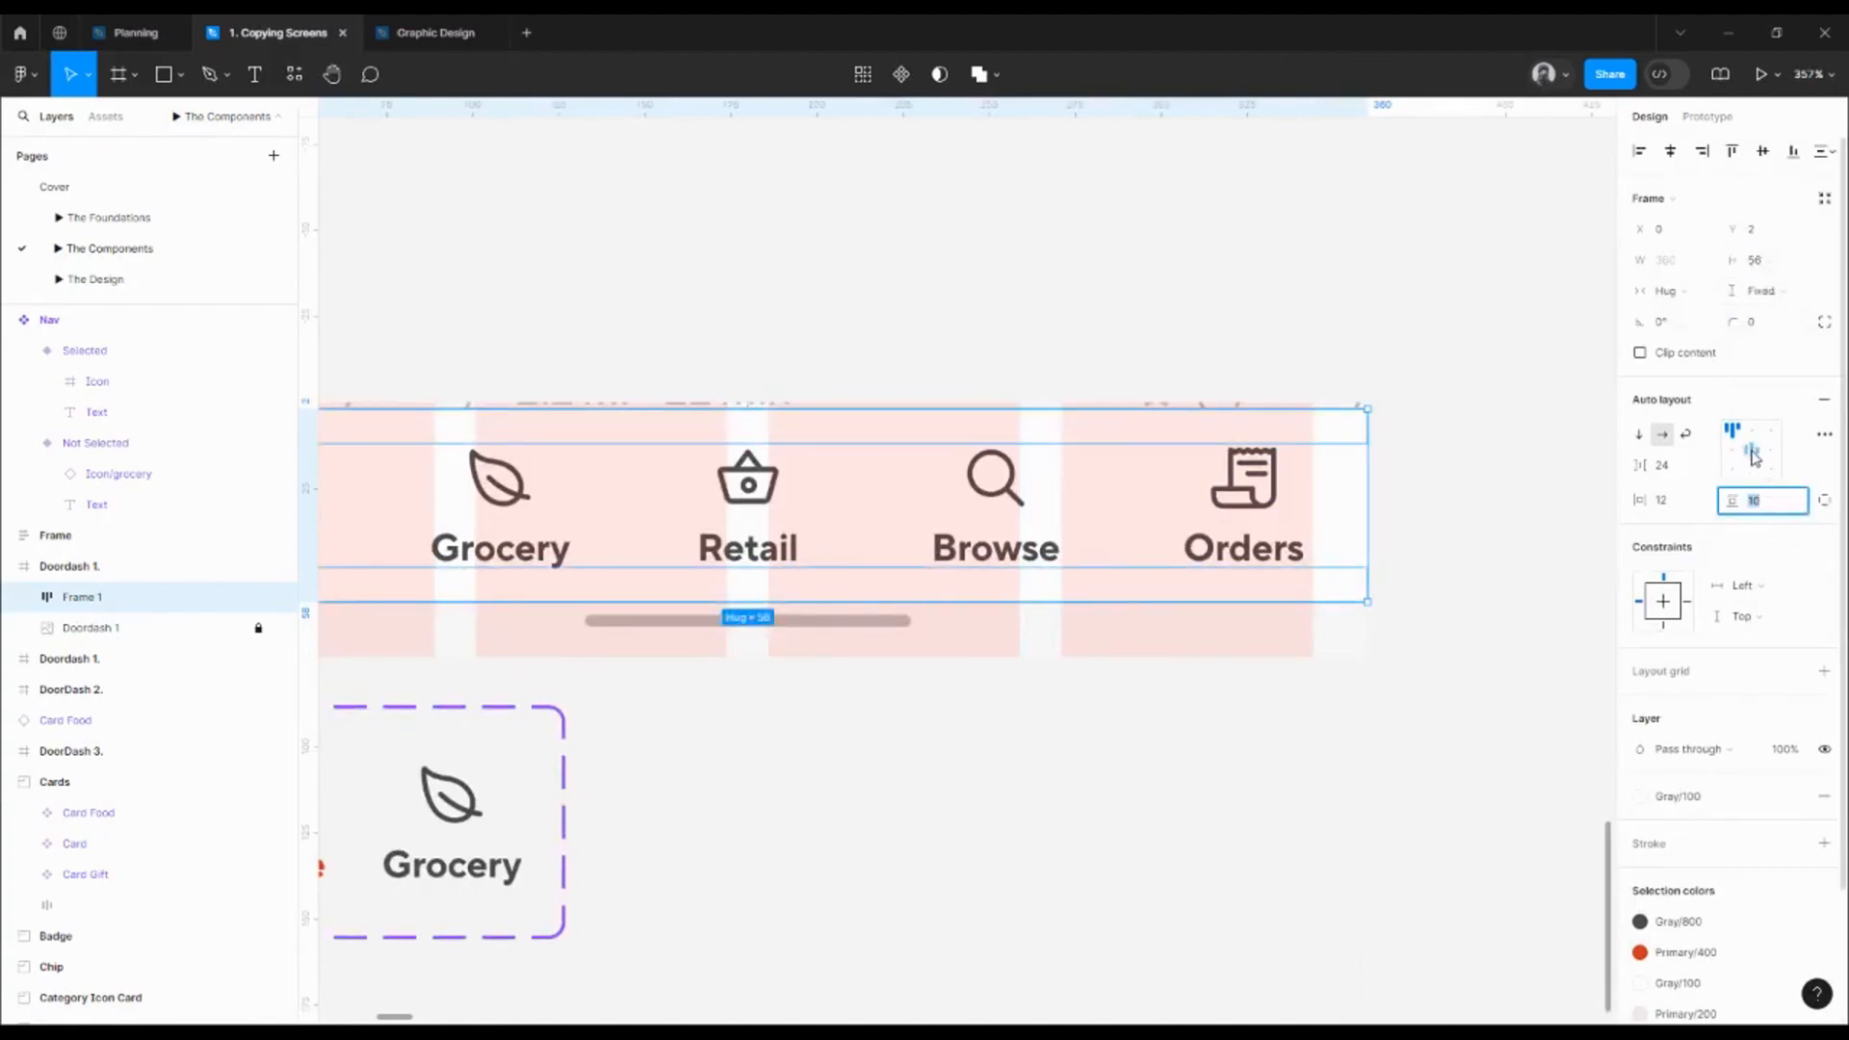
left_click(1751, 450)
left_click(1760, 509)
type("0")
key("Return")
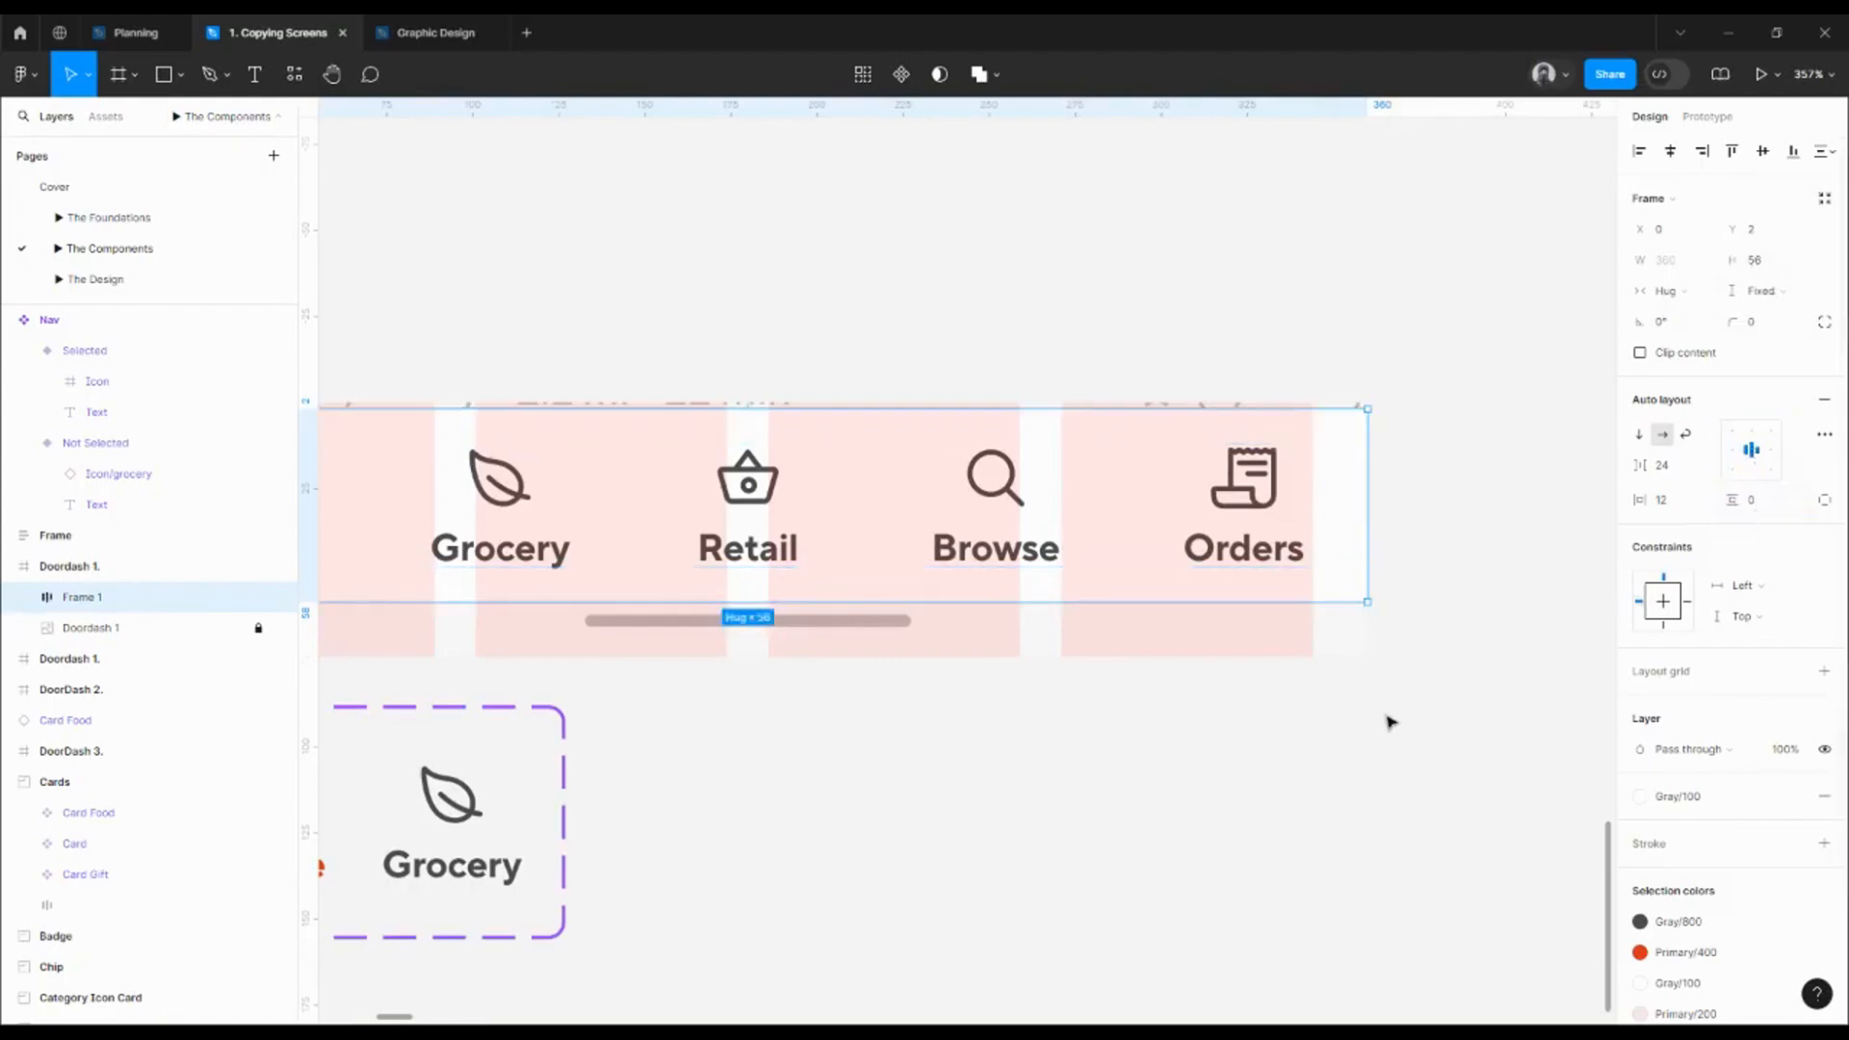
Examine the finished nav frame, then compare it with the bottom navigation on the reference home screen.
left_click_drag(1114, 720, 1236, 720)
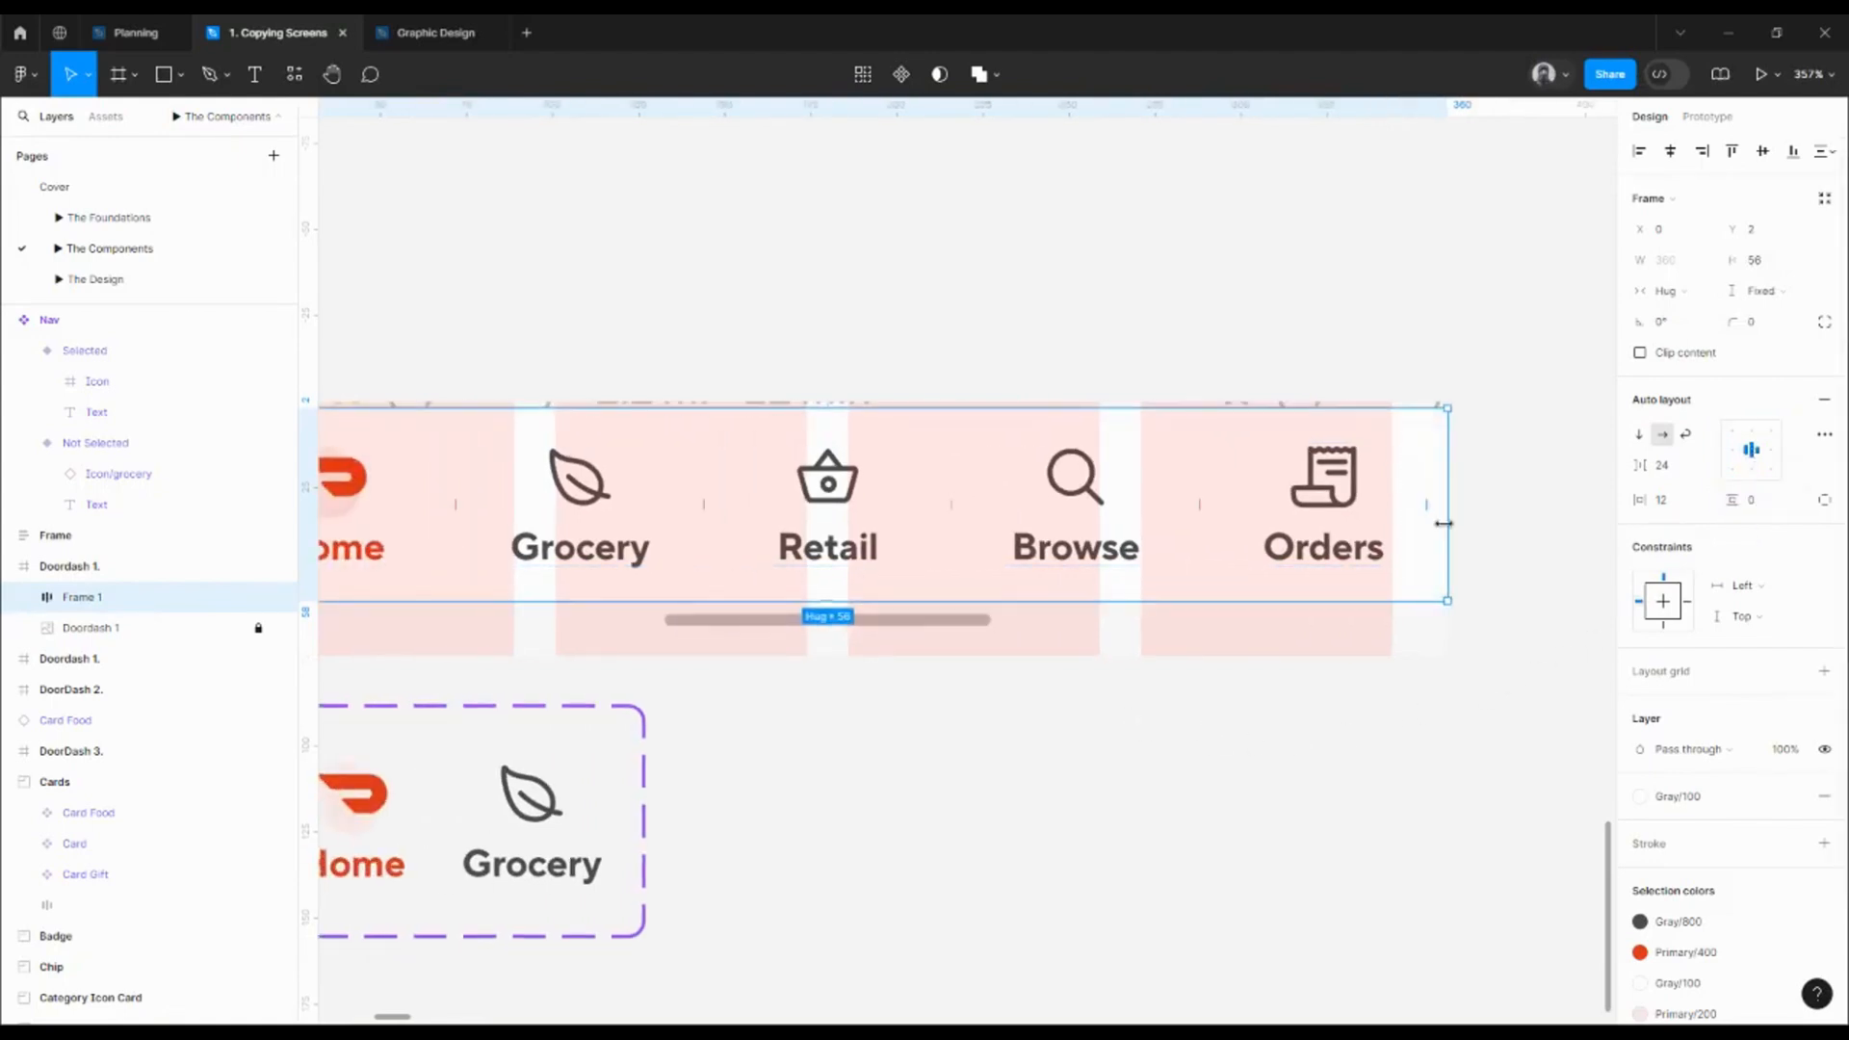
scroll(1444, 525, "up", 5)
scroll(1492, 486, "down", 3)
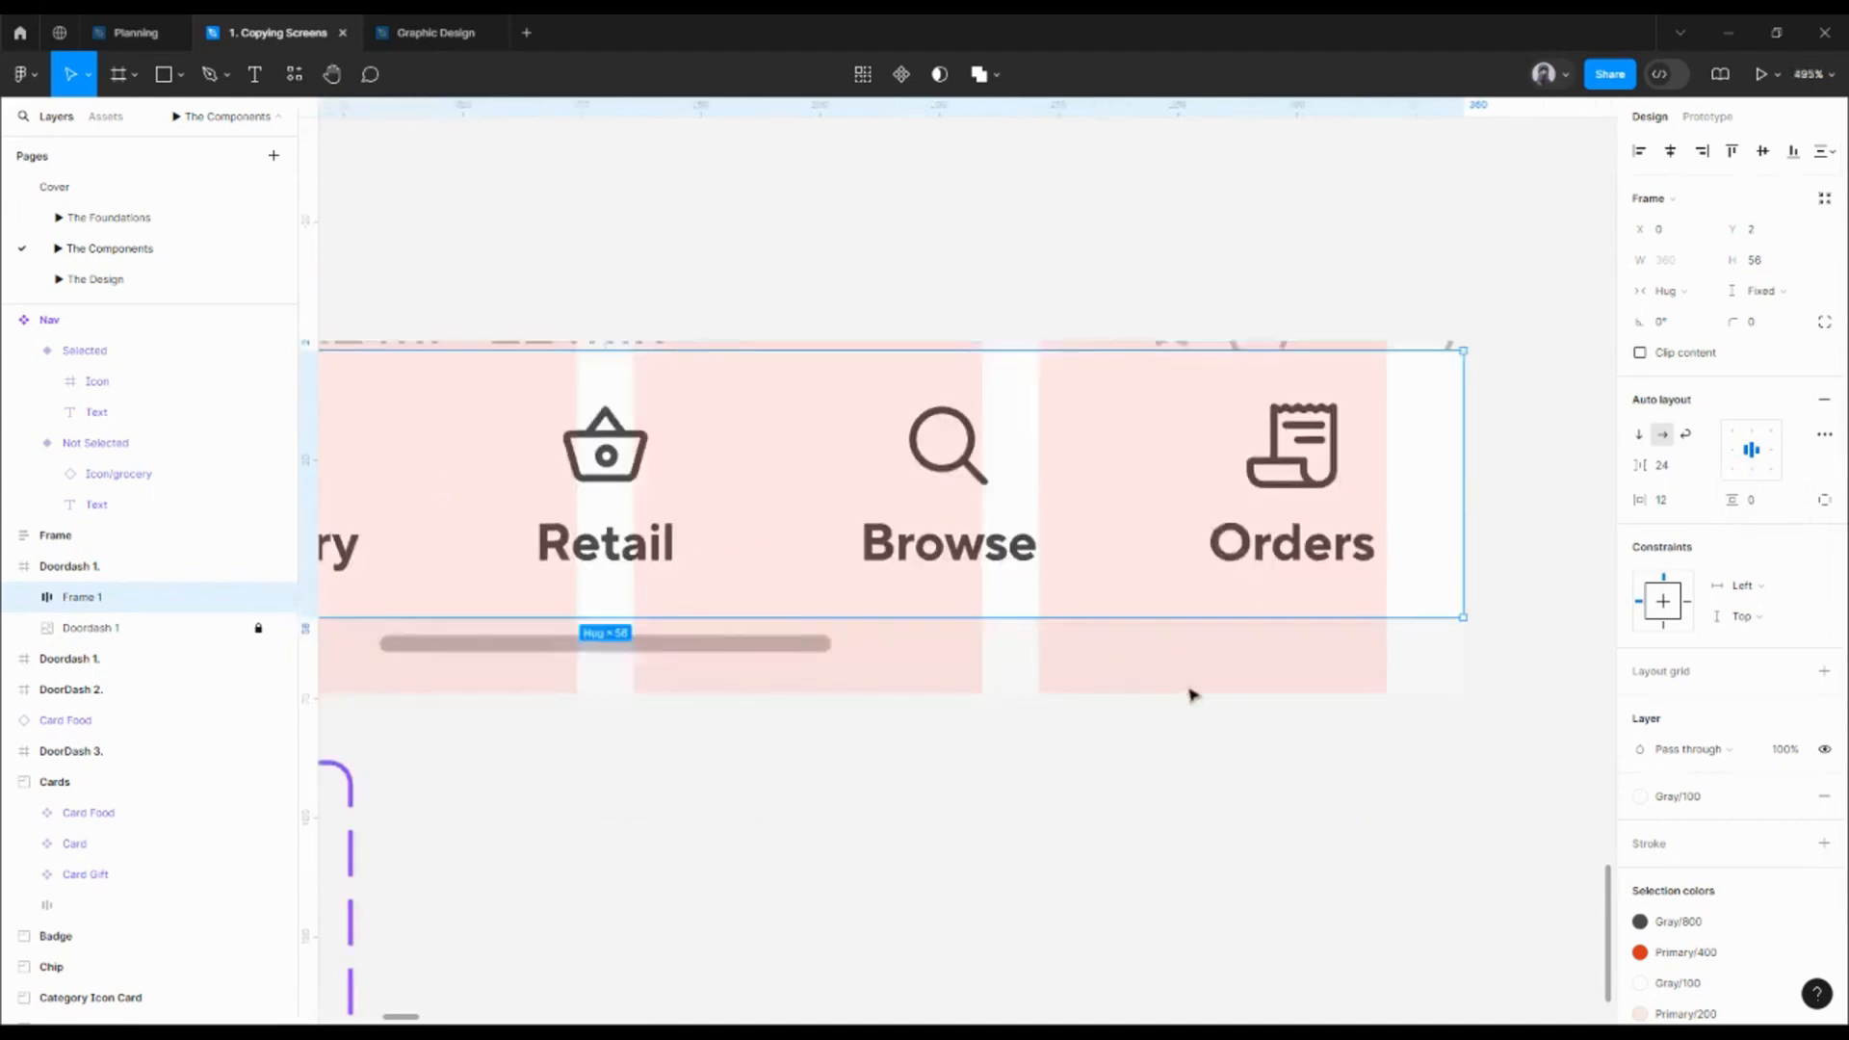
left_click_drag(1131, 693, 1434, 661)
scroll(1365, 653, "down", 5)
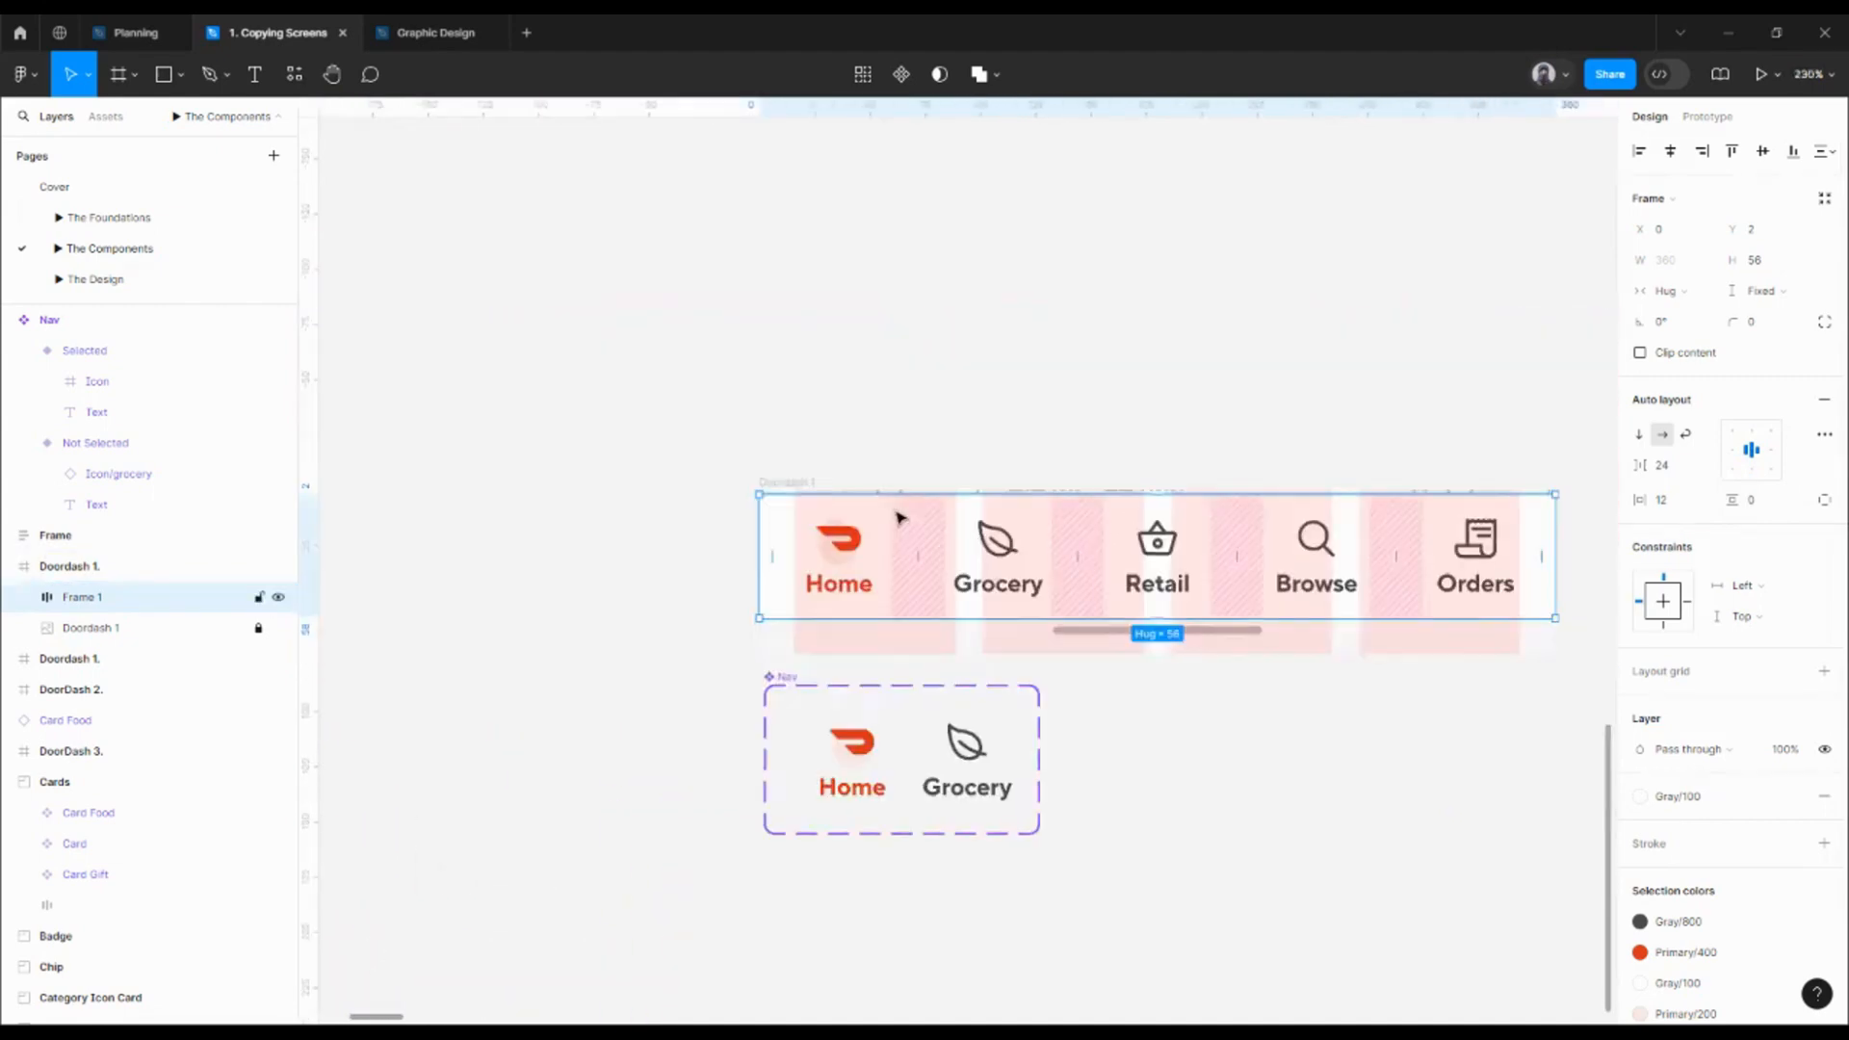
scroll(1005, 530, "up", 2)
scroll(1009, 528, "down", 4)
left_click_drag(1071, 279, 1024, 499)
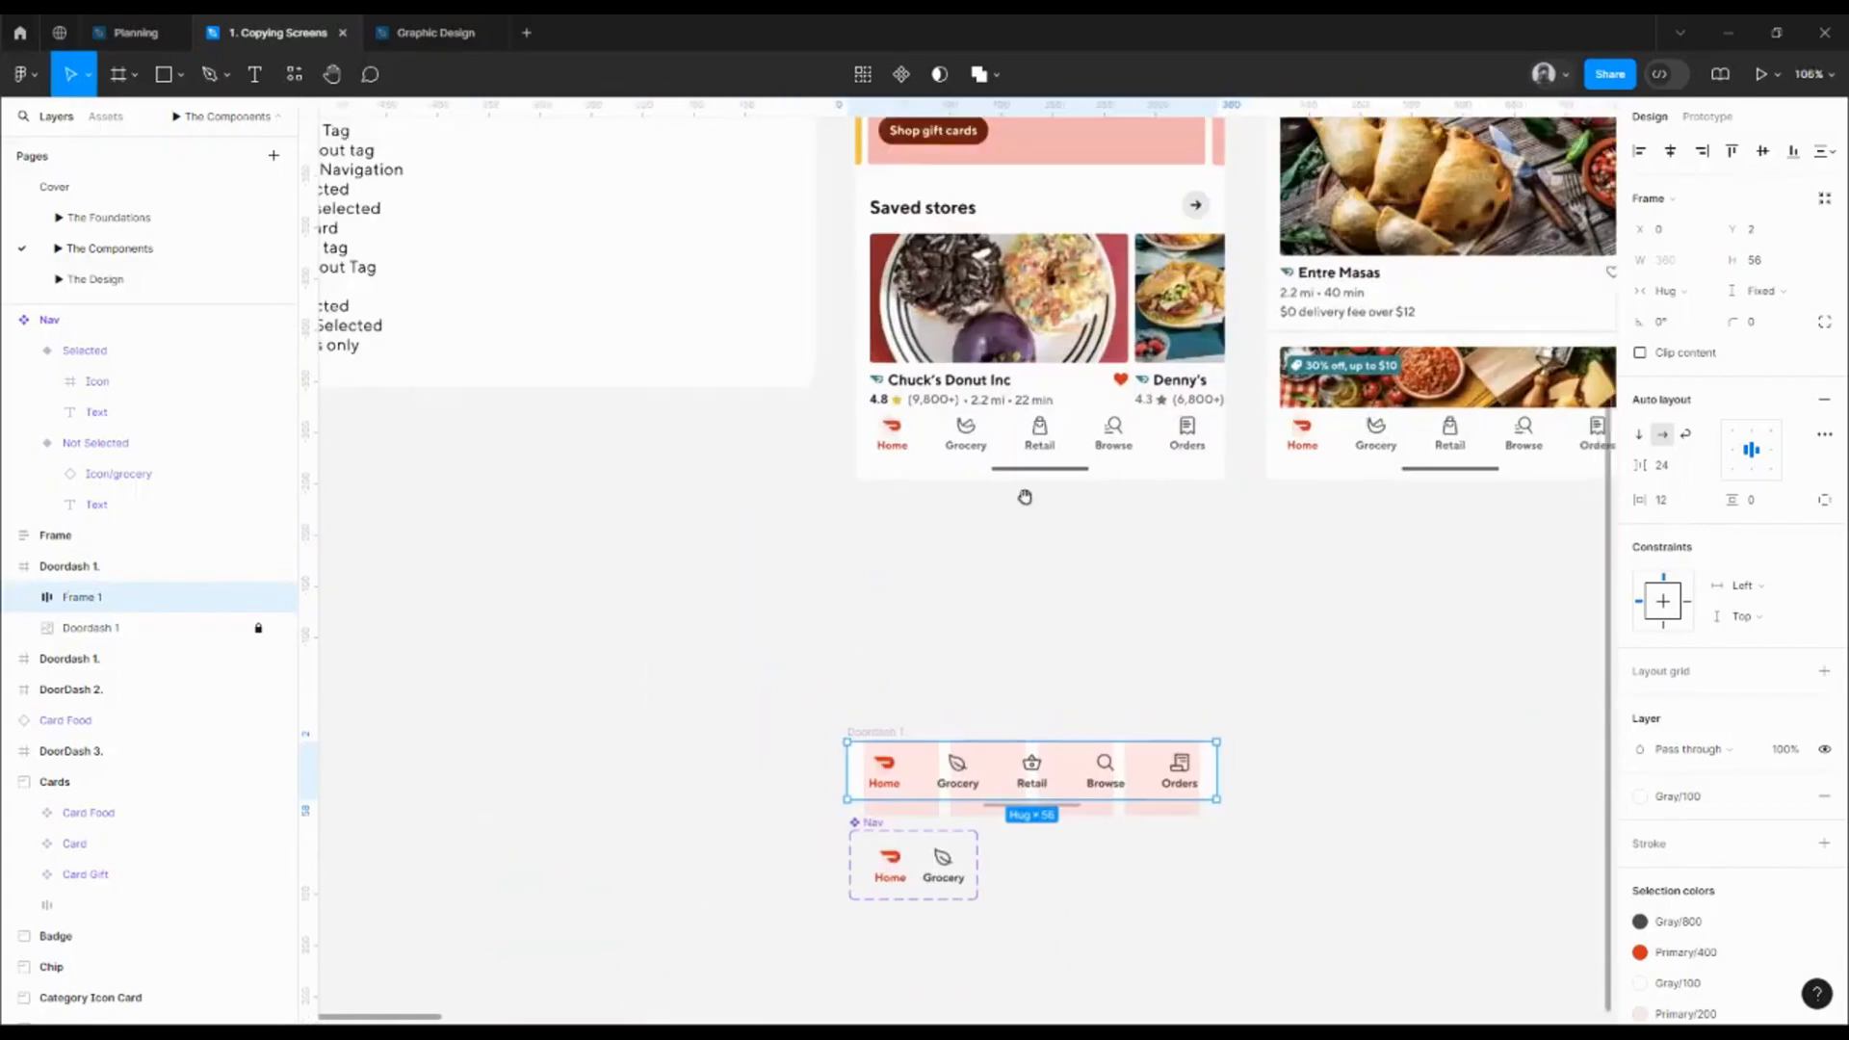
scroll(1227, 391, "up", 1)
scroll(1228, 391, "up", 5)
scroll(1059, 510, "left", 3)
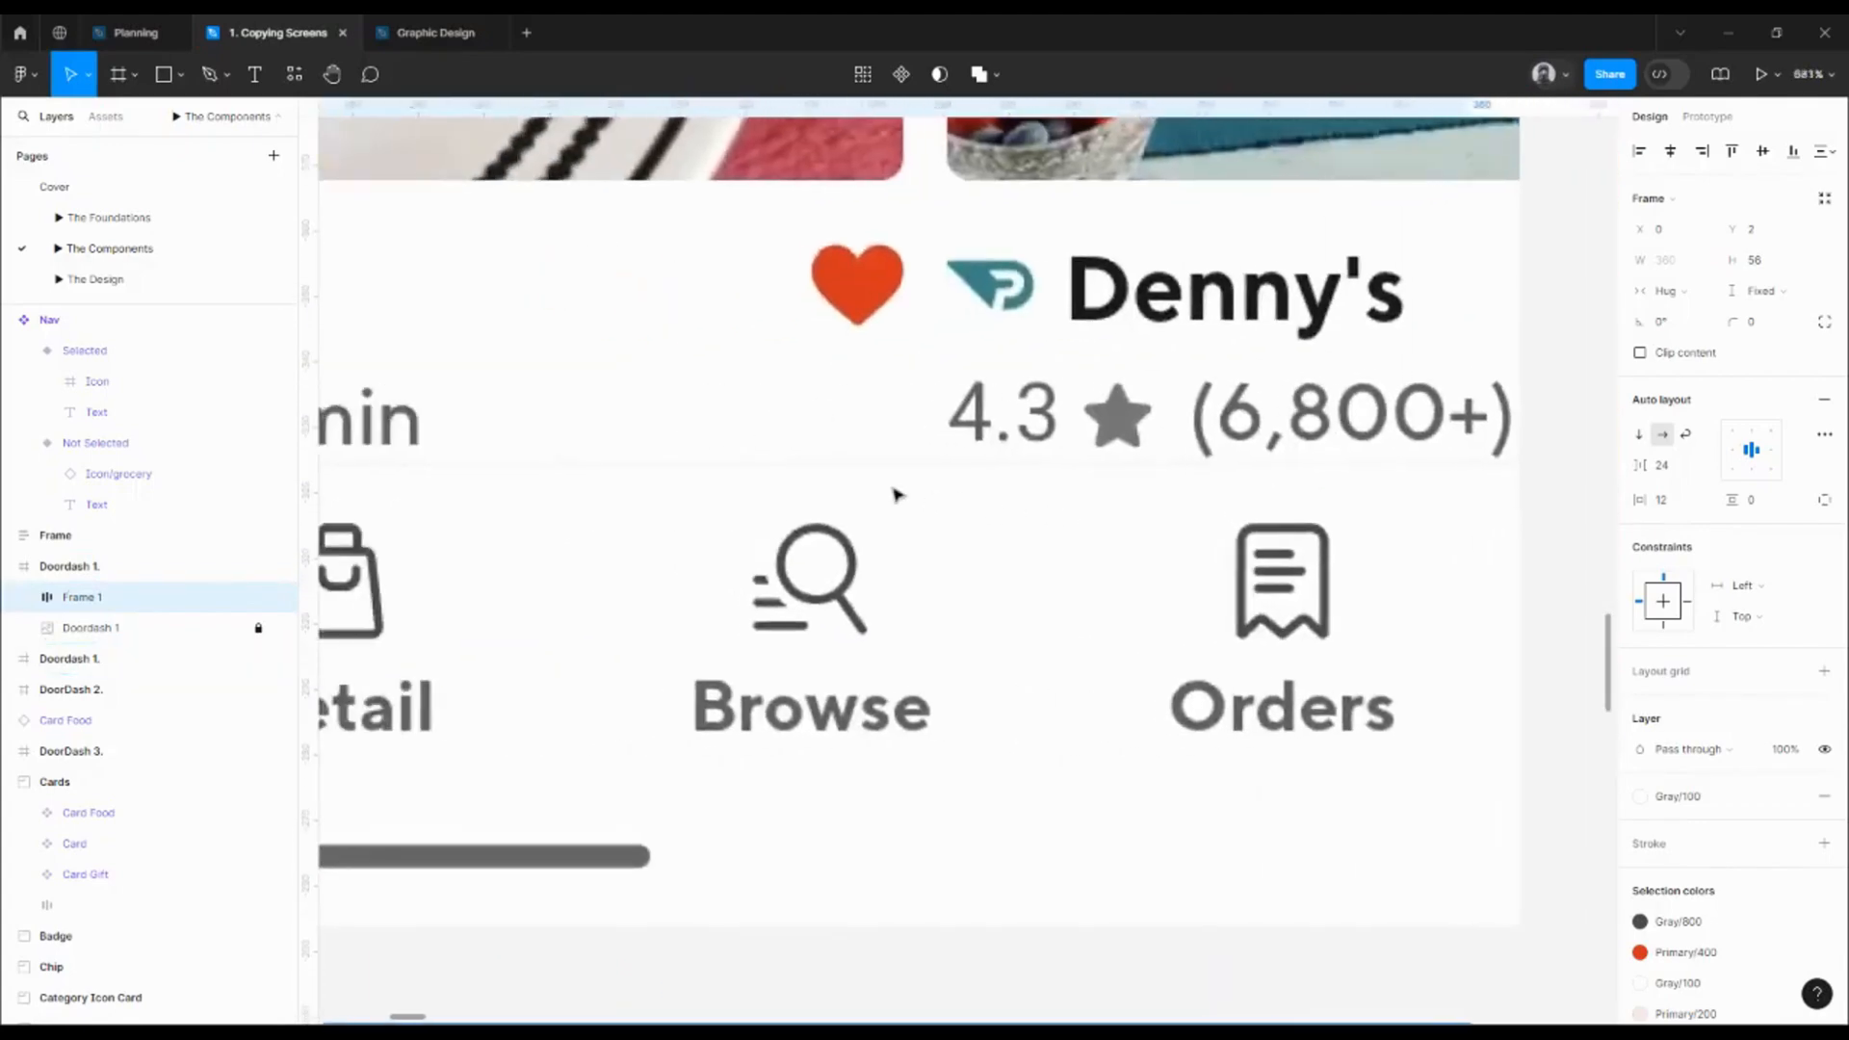
scroll(861, 472, "down", 3)
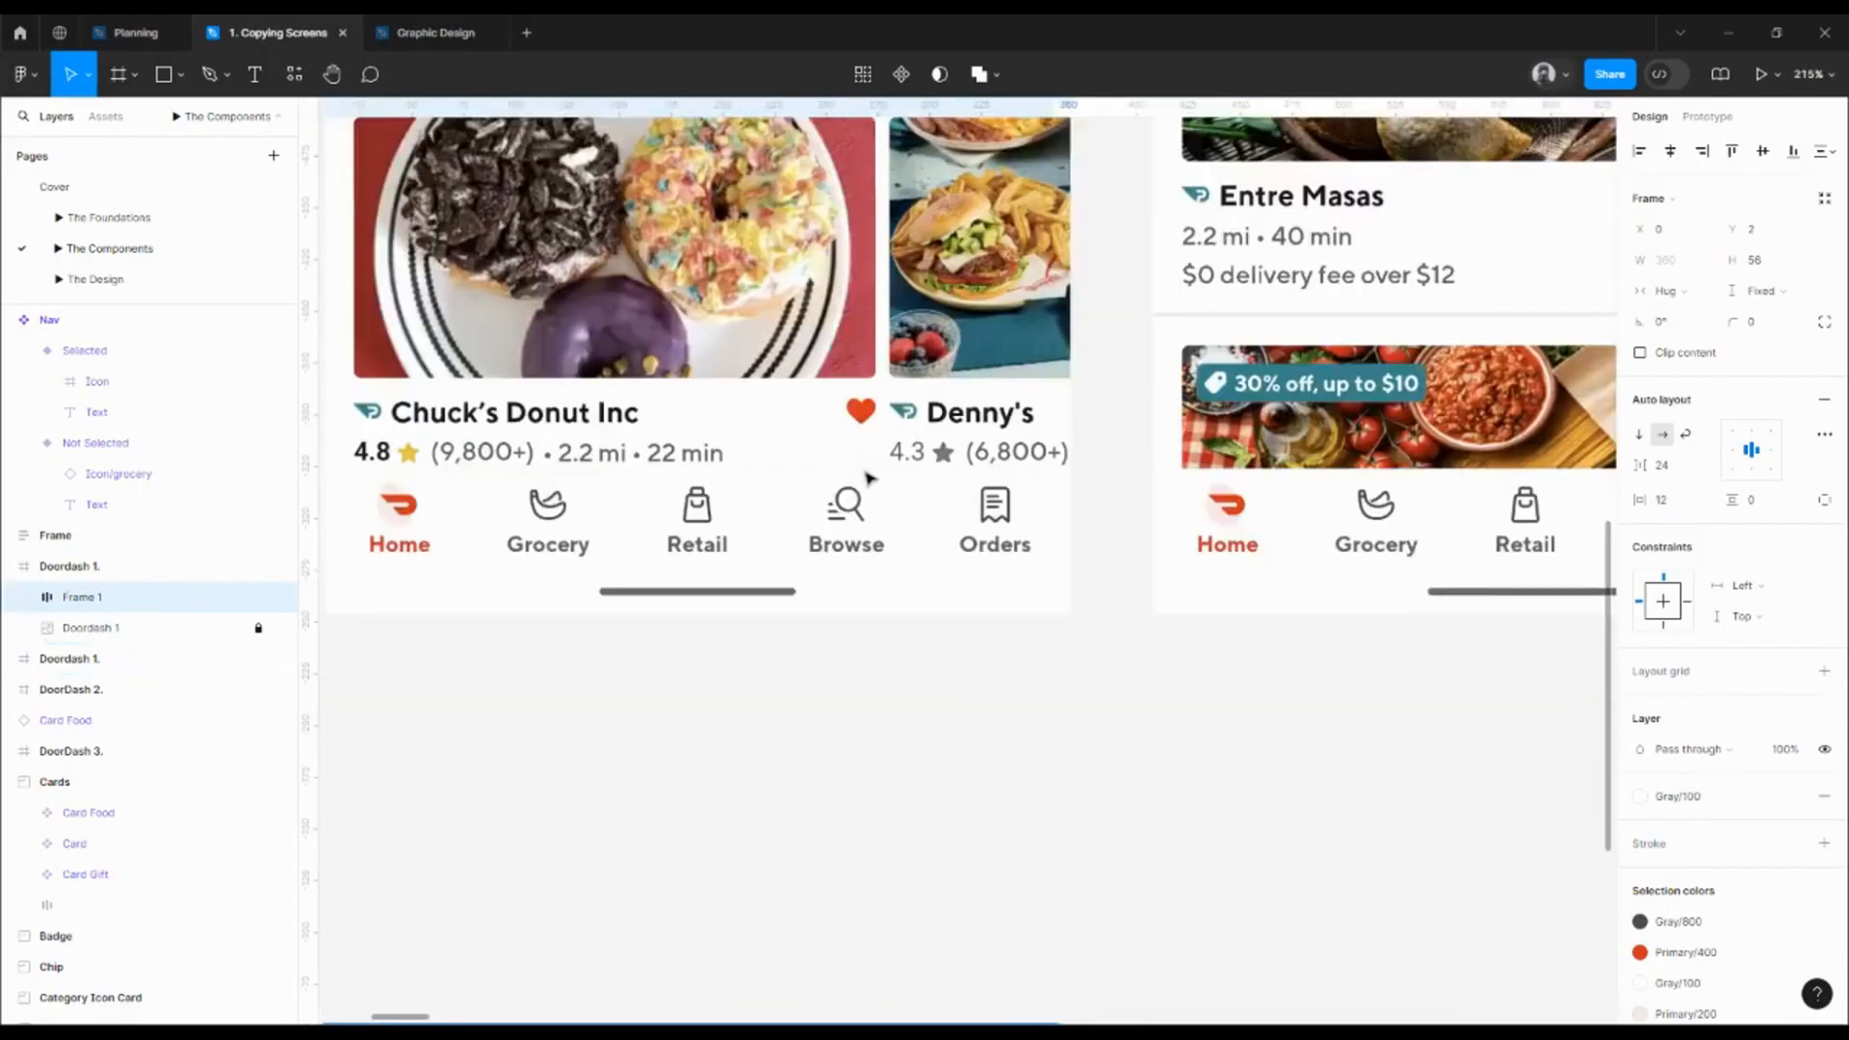
scroll(900, 527, "down", 3)
scroll(912, 450, "down", 3)
scroll(1059, 433, "left", 3)
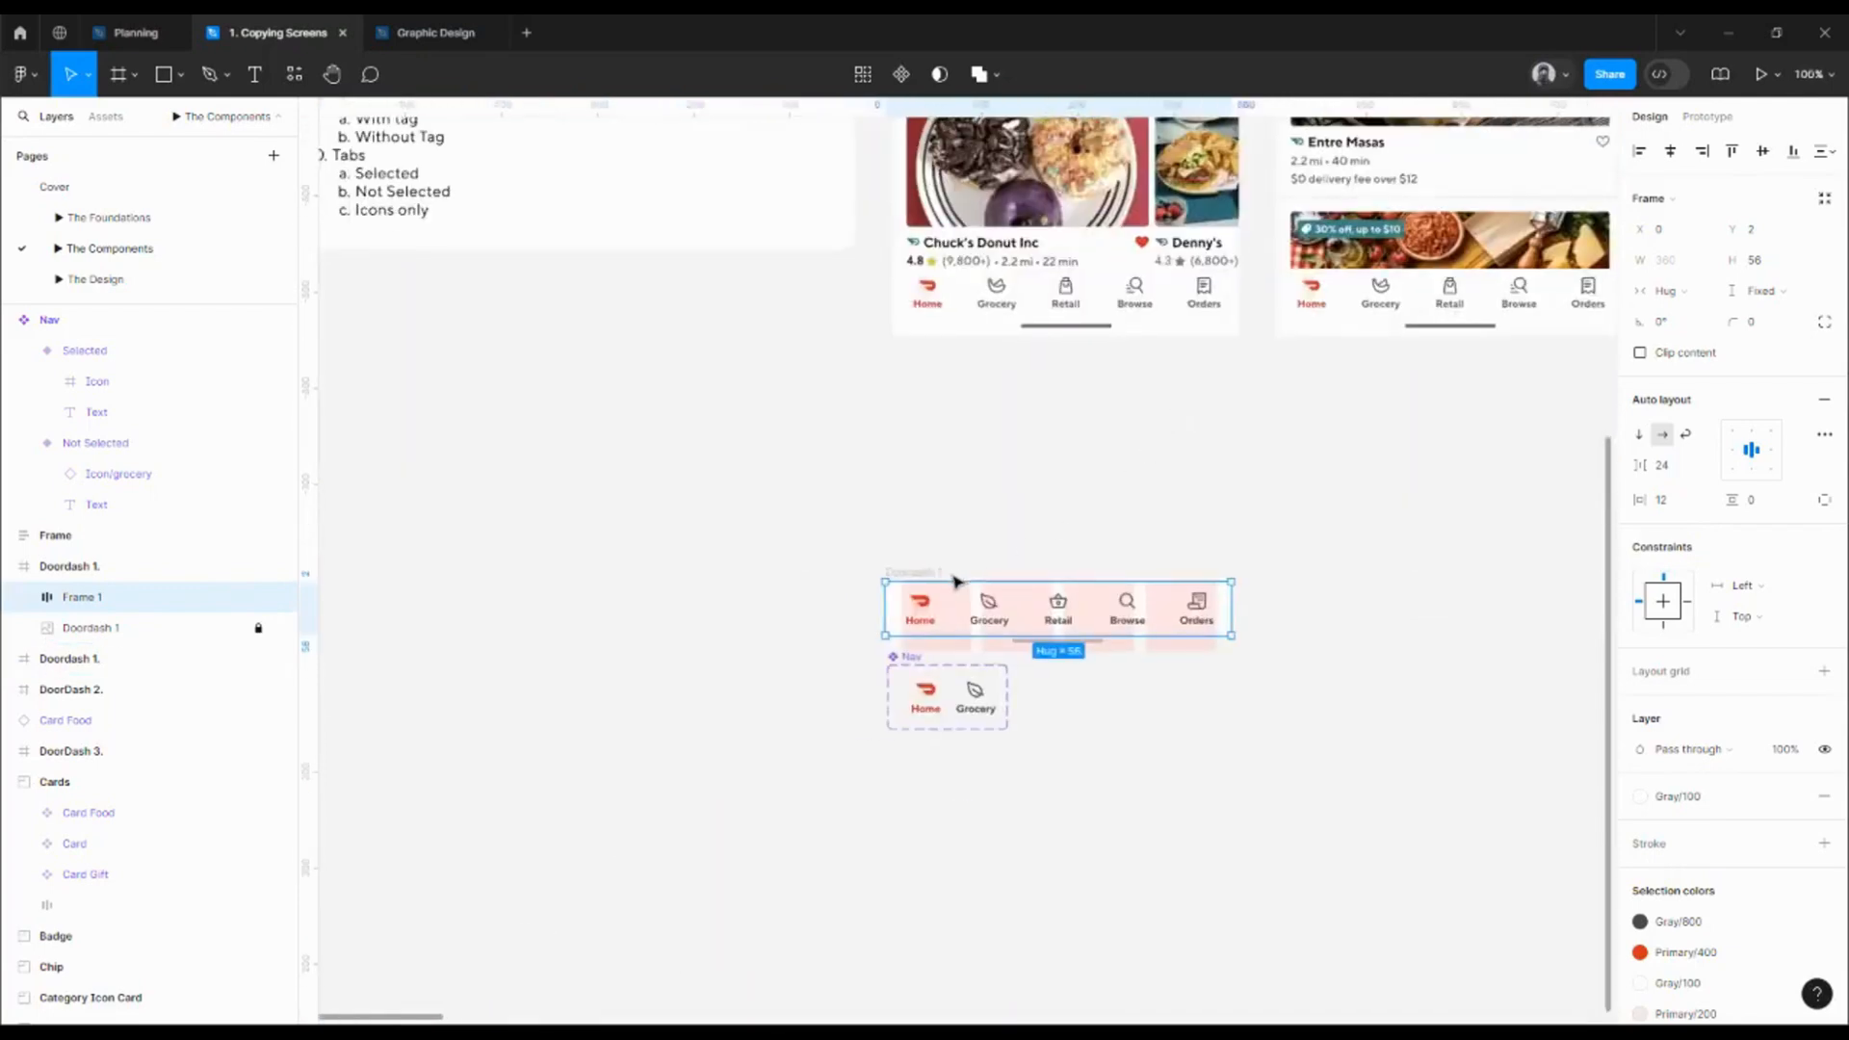
Move the nav frame out of the Doordash 1. frame and set the reference image's opacity to 100%.
left_click_drag(955, 601, 1084, 547)
left_click(1024, 610)
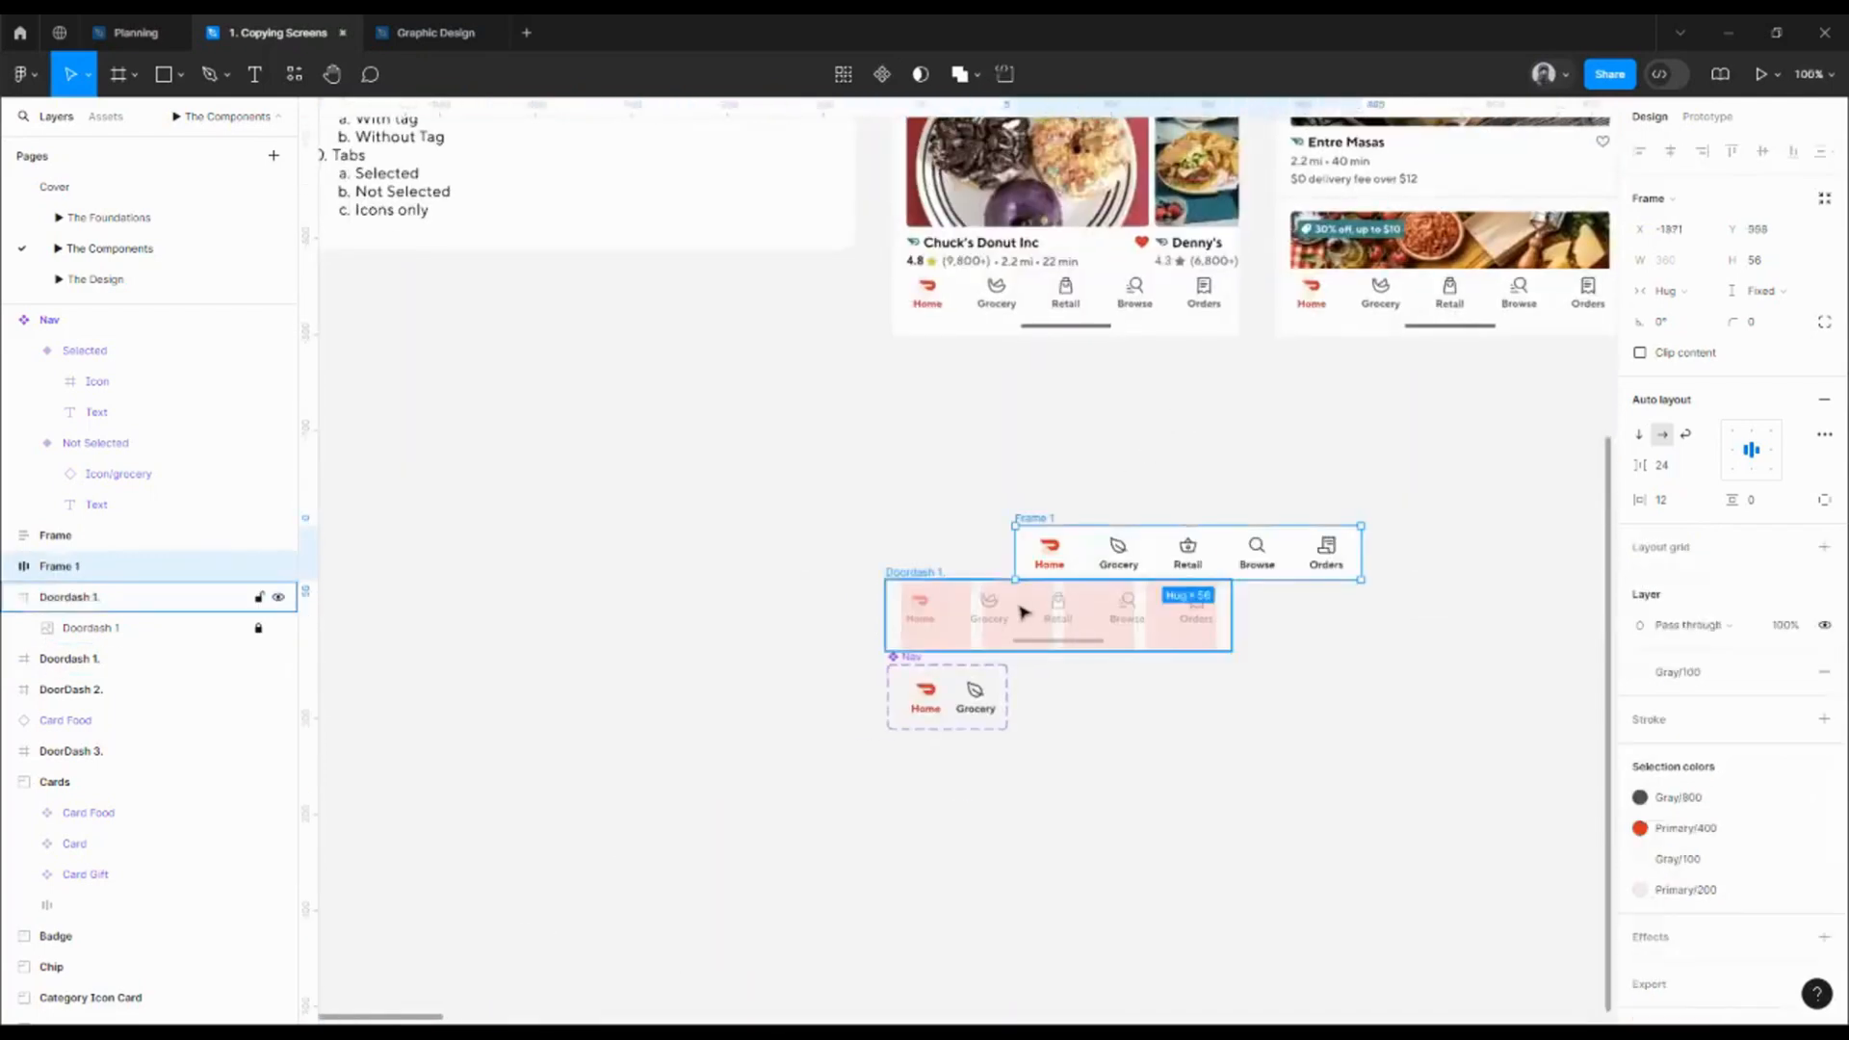
left_click(240, 630)
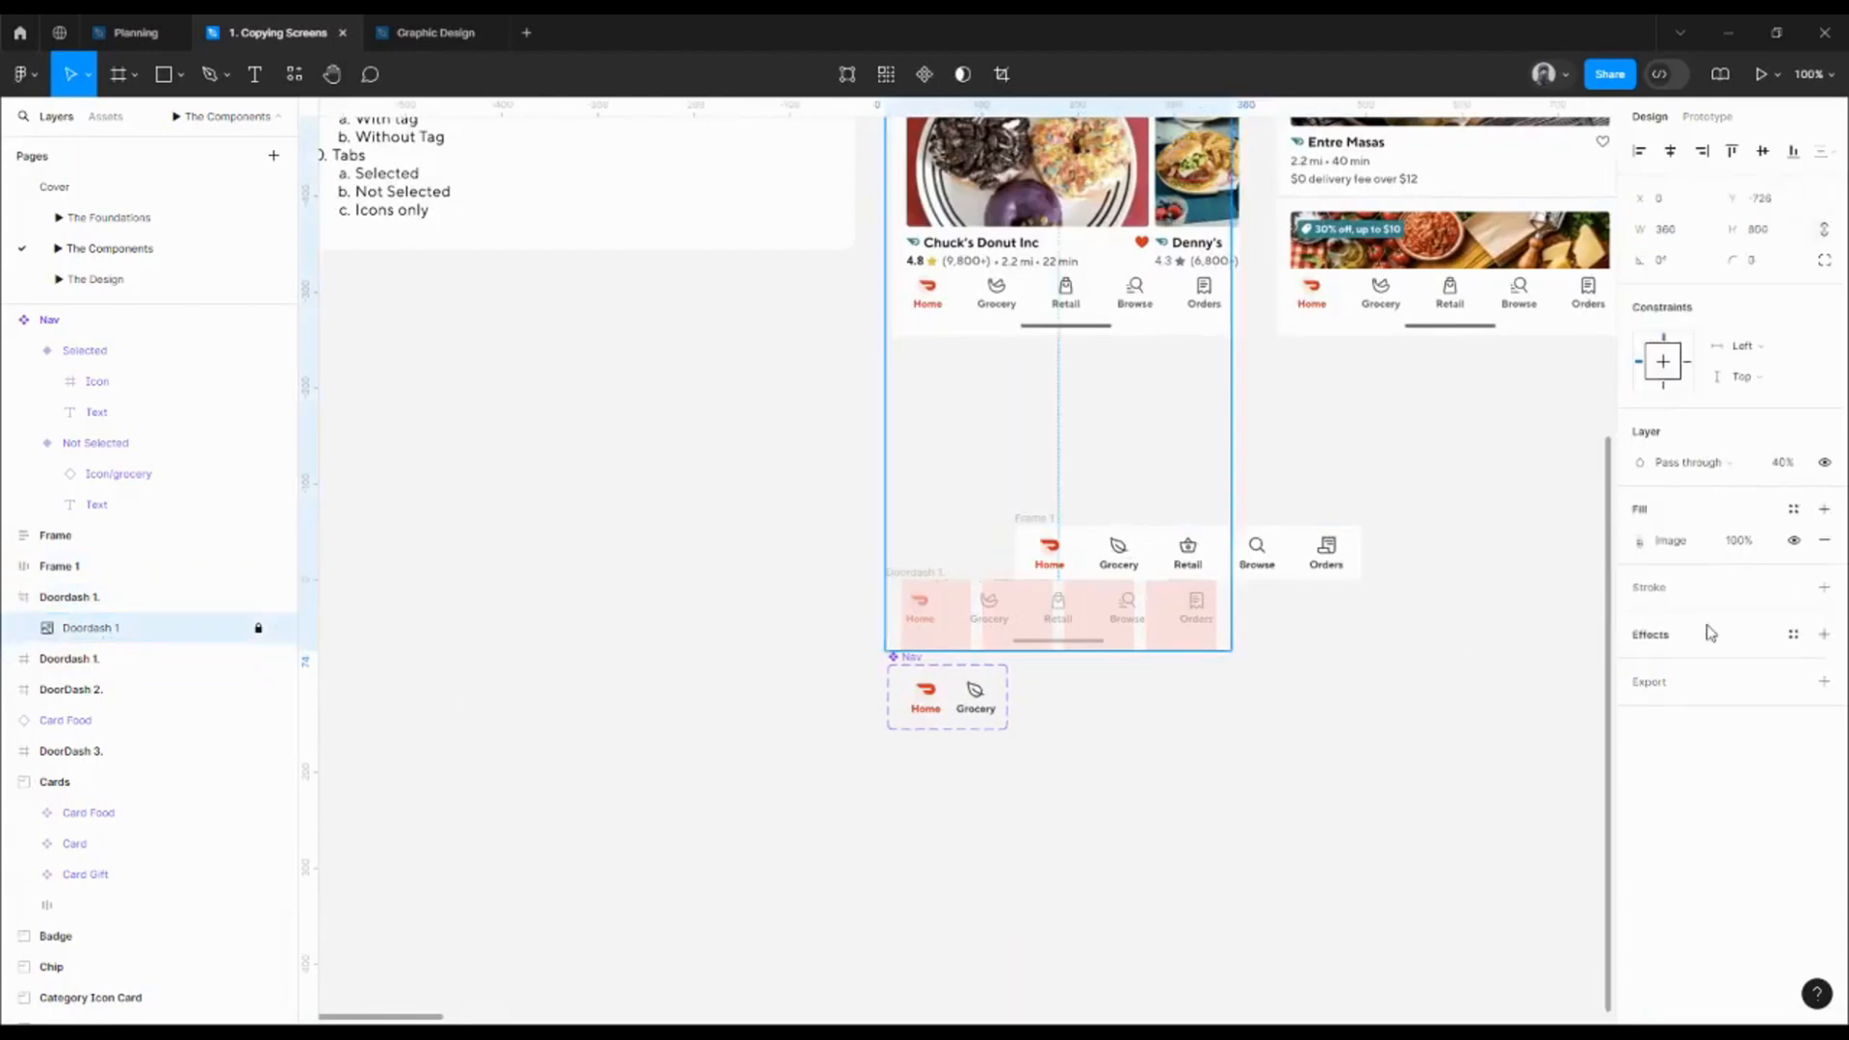
left_click(1781, 463)
key("BackSpace")
type("100")
key("Return")
left_click(1411, 661)
Place the nav frame beside the Doordash 1. reference frame and rename it Bottom Navigation.
left_click(1036, 520)
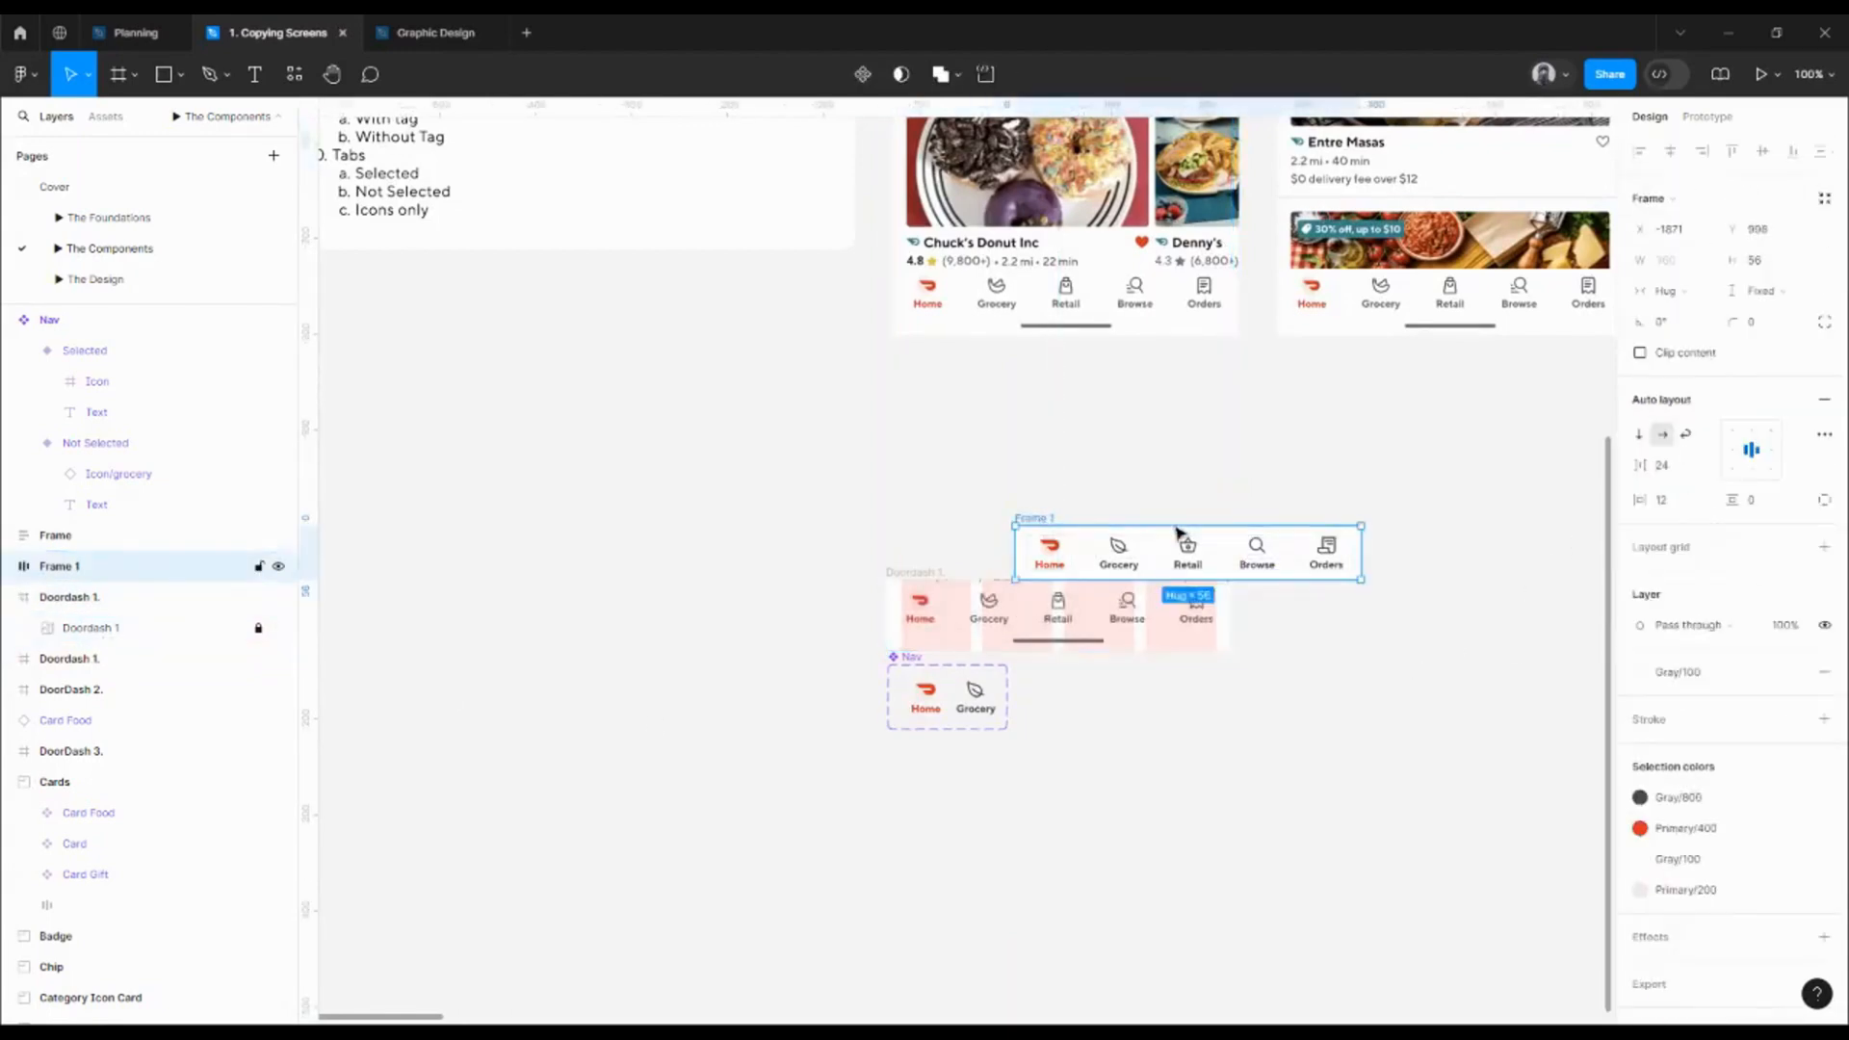
left_click_drag(1176, 530, 1417, 598)
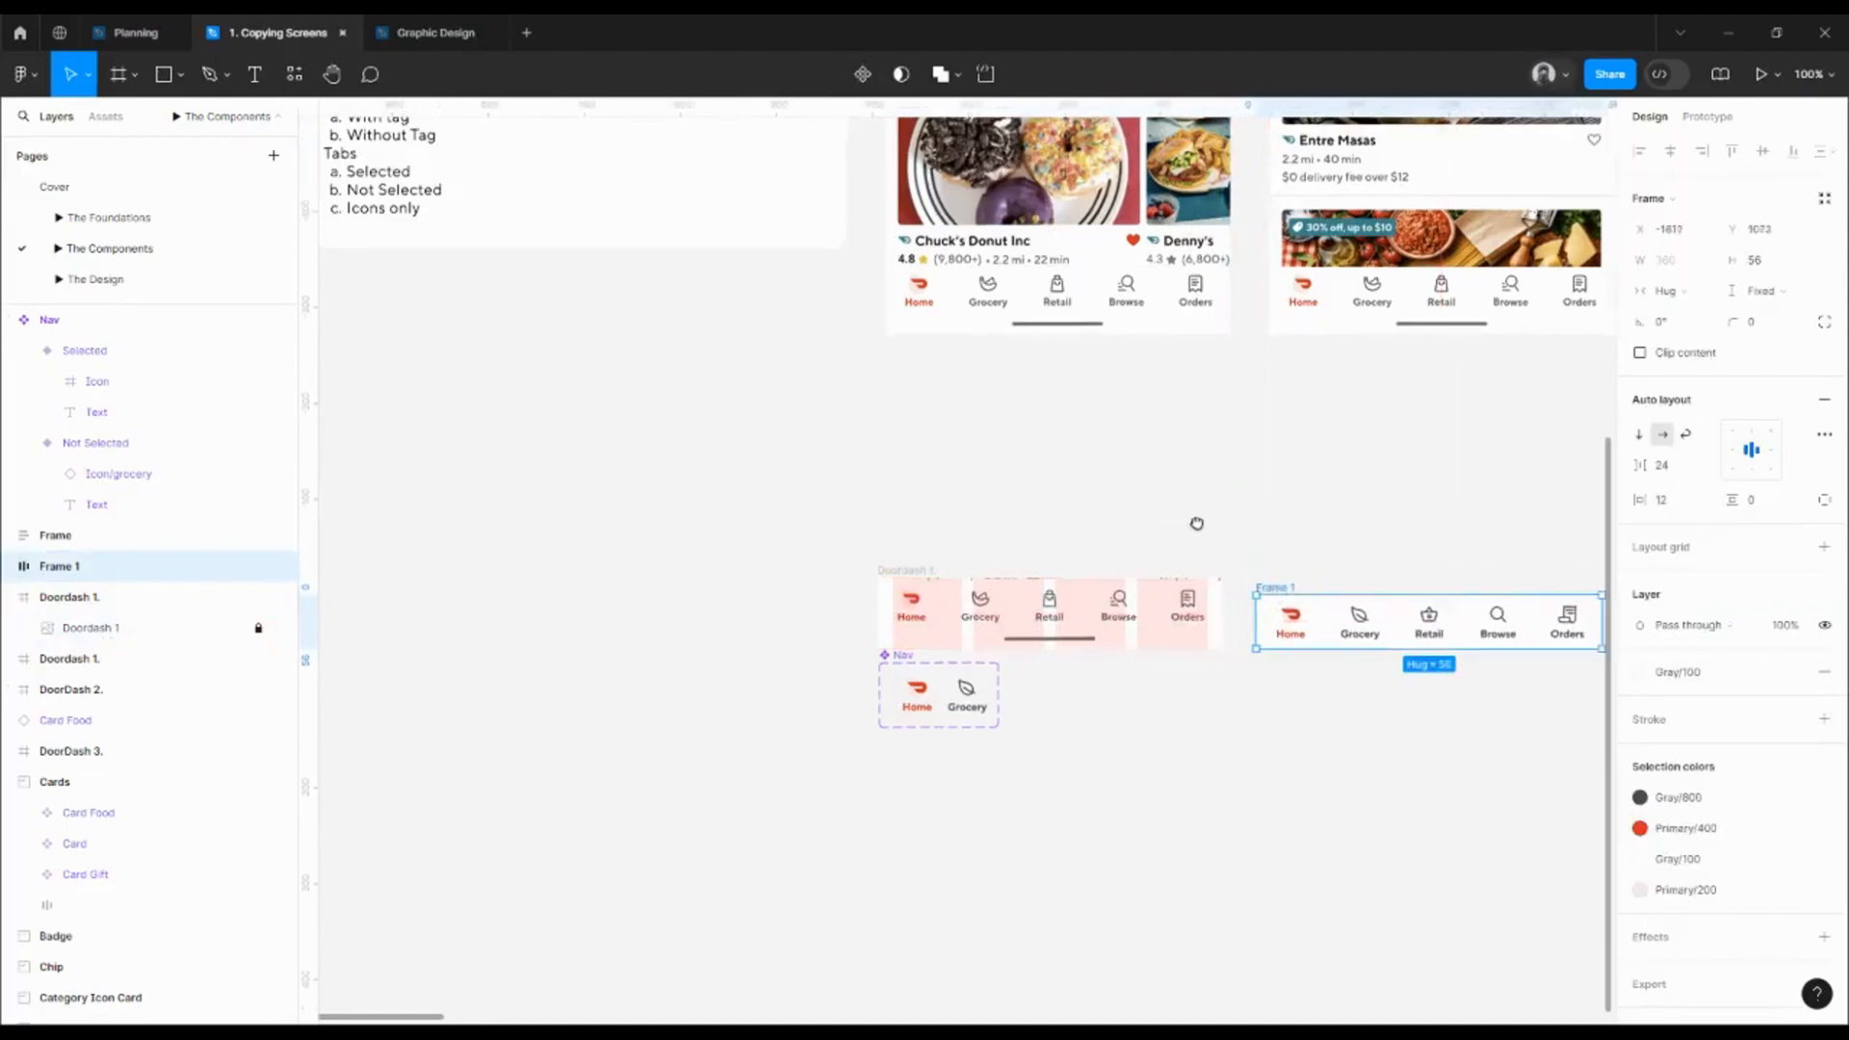
scroll(1197, 522, "right", 3)
scroll(1197, 523, "down", 1)
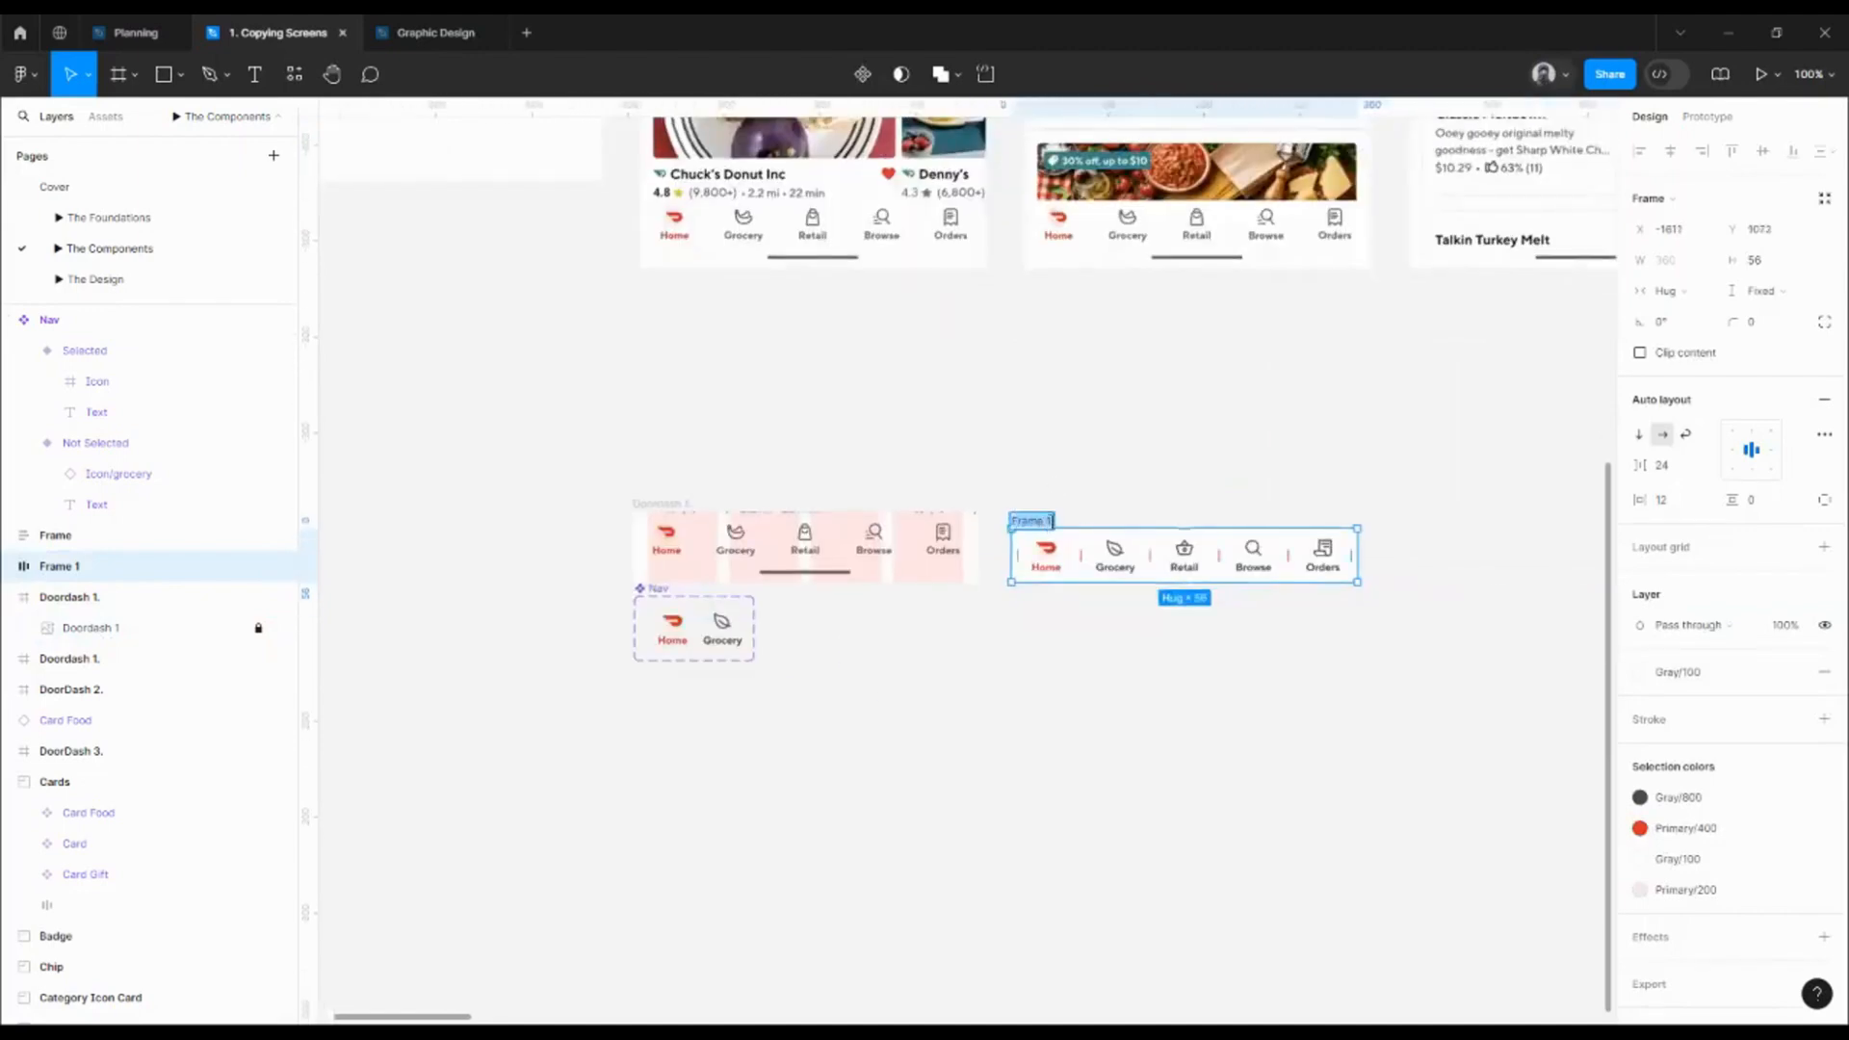
type("Bottom Navigation")
key("Return")
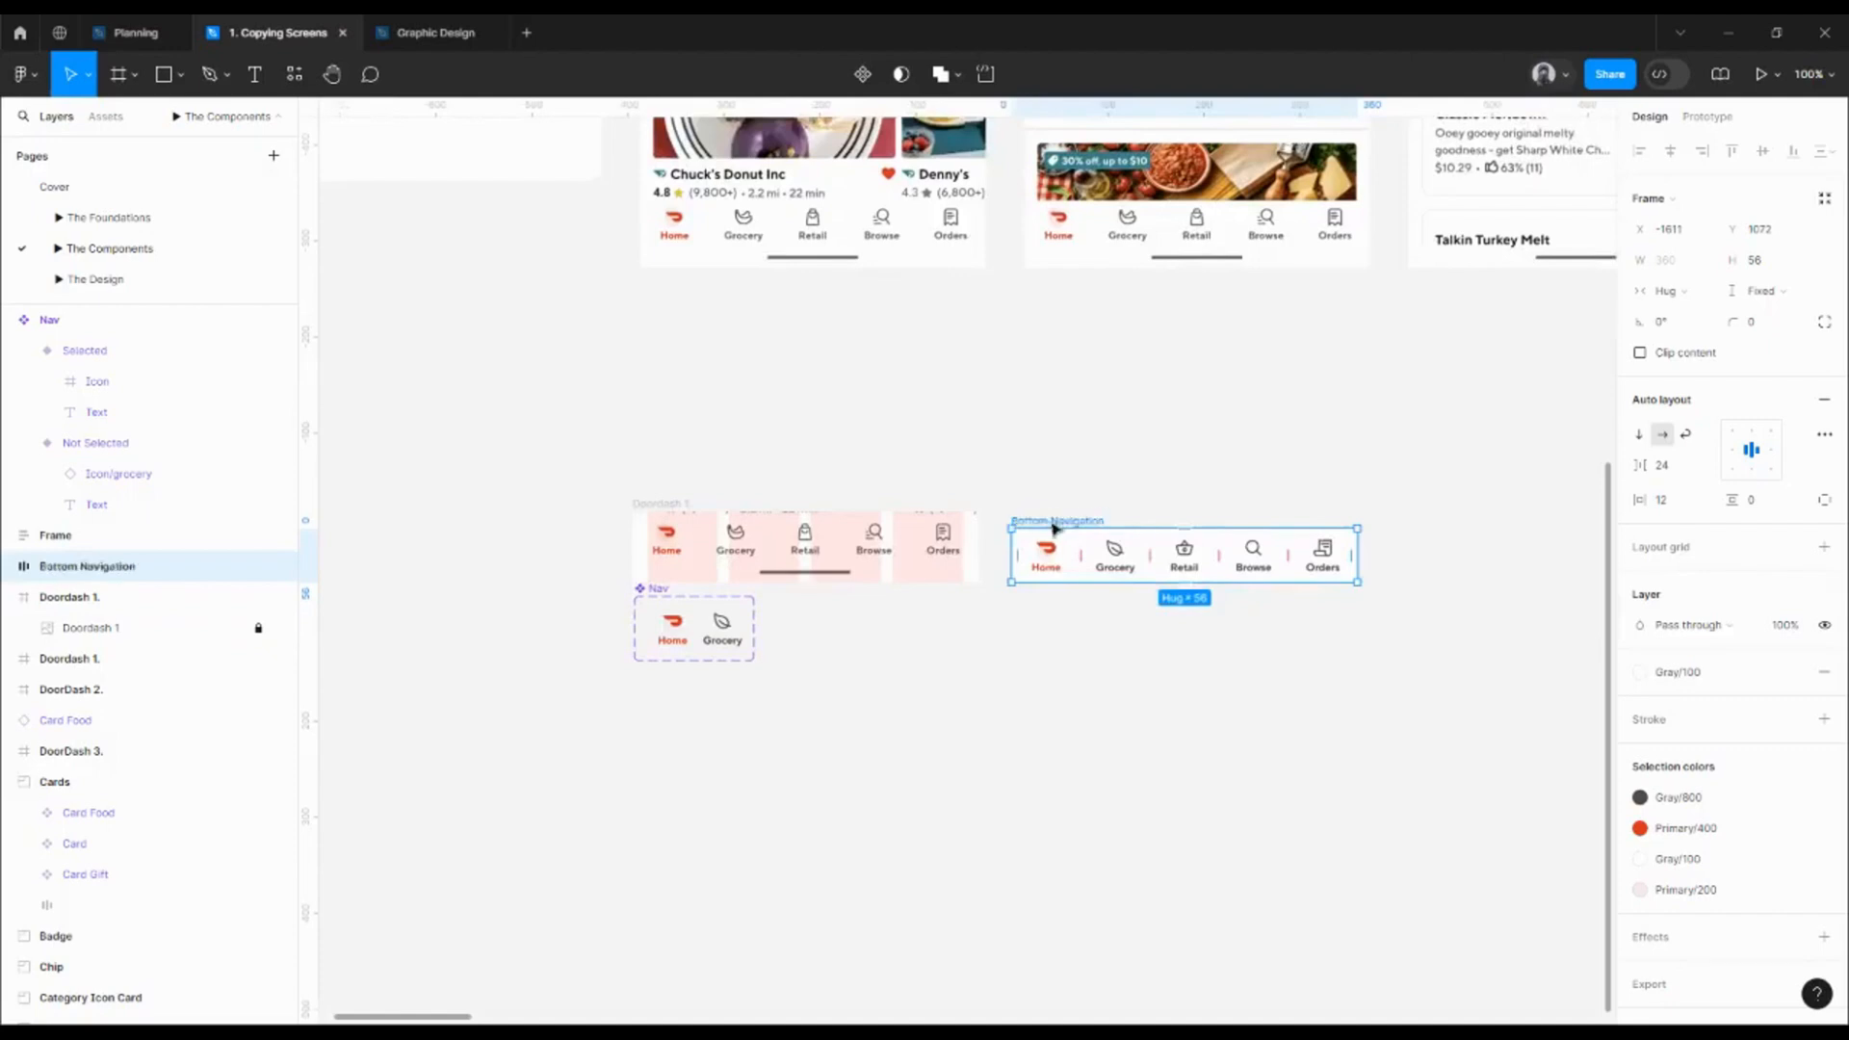
Add a drop shadow effect to the Bottom Navigation frame and compare it with the reference screens' navigation bars.
scroll(1101, 556, "up", 3)
scroll(1176, 405, "right", 3)
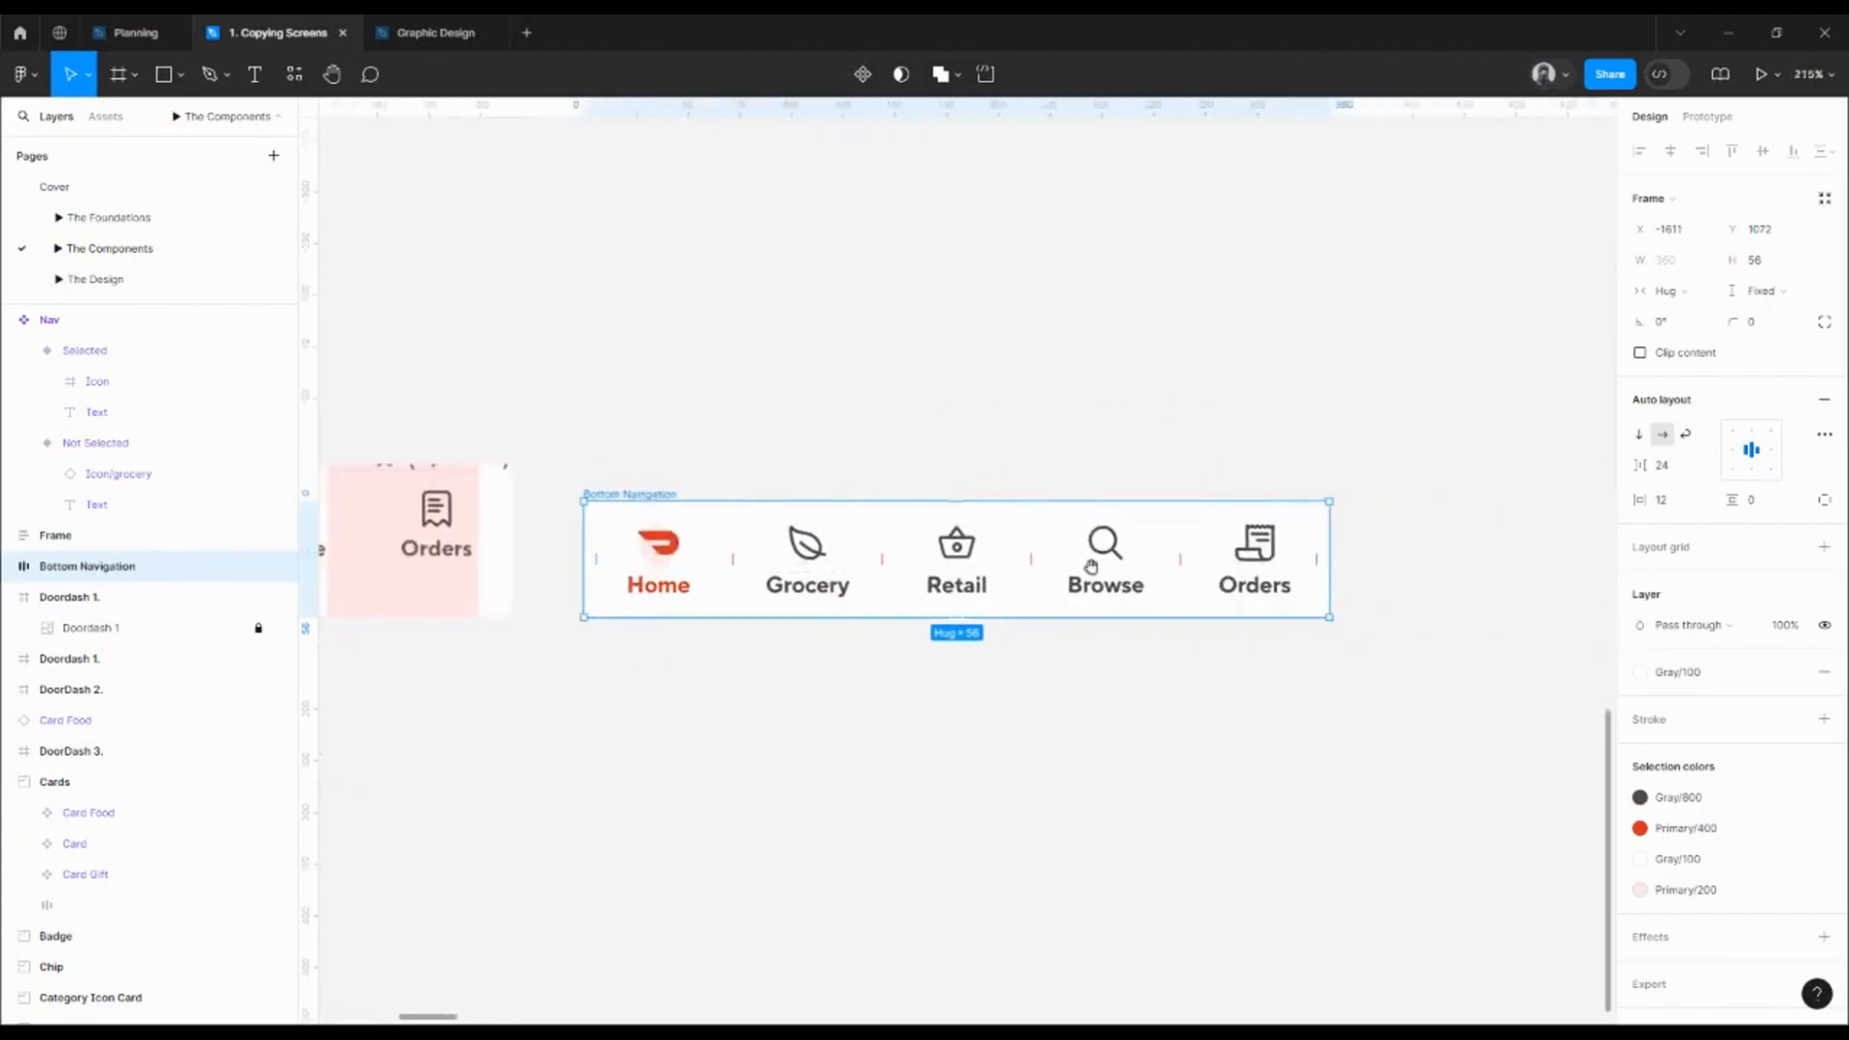
scroll(1789, 895, "down", 1)
left_click(1822, 904)
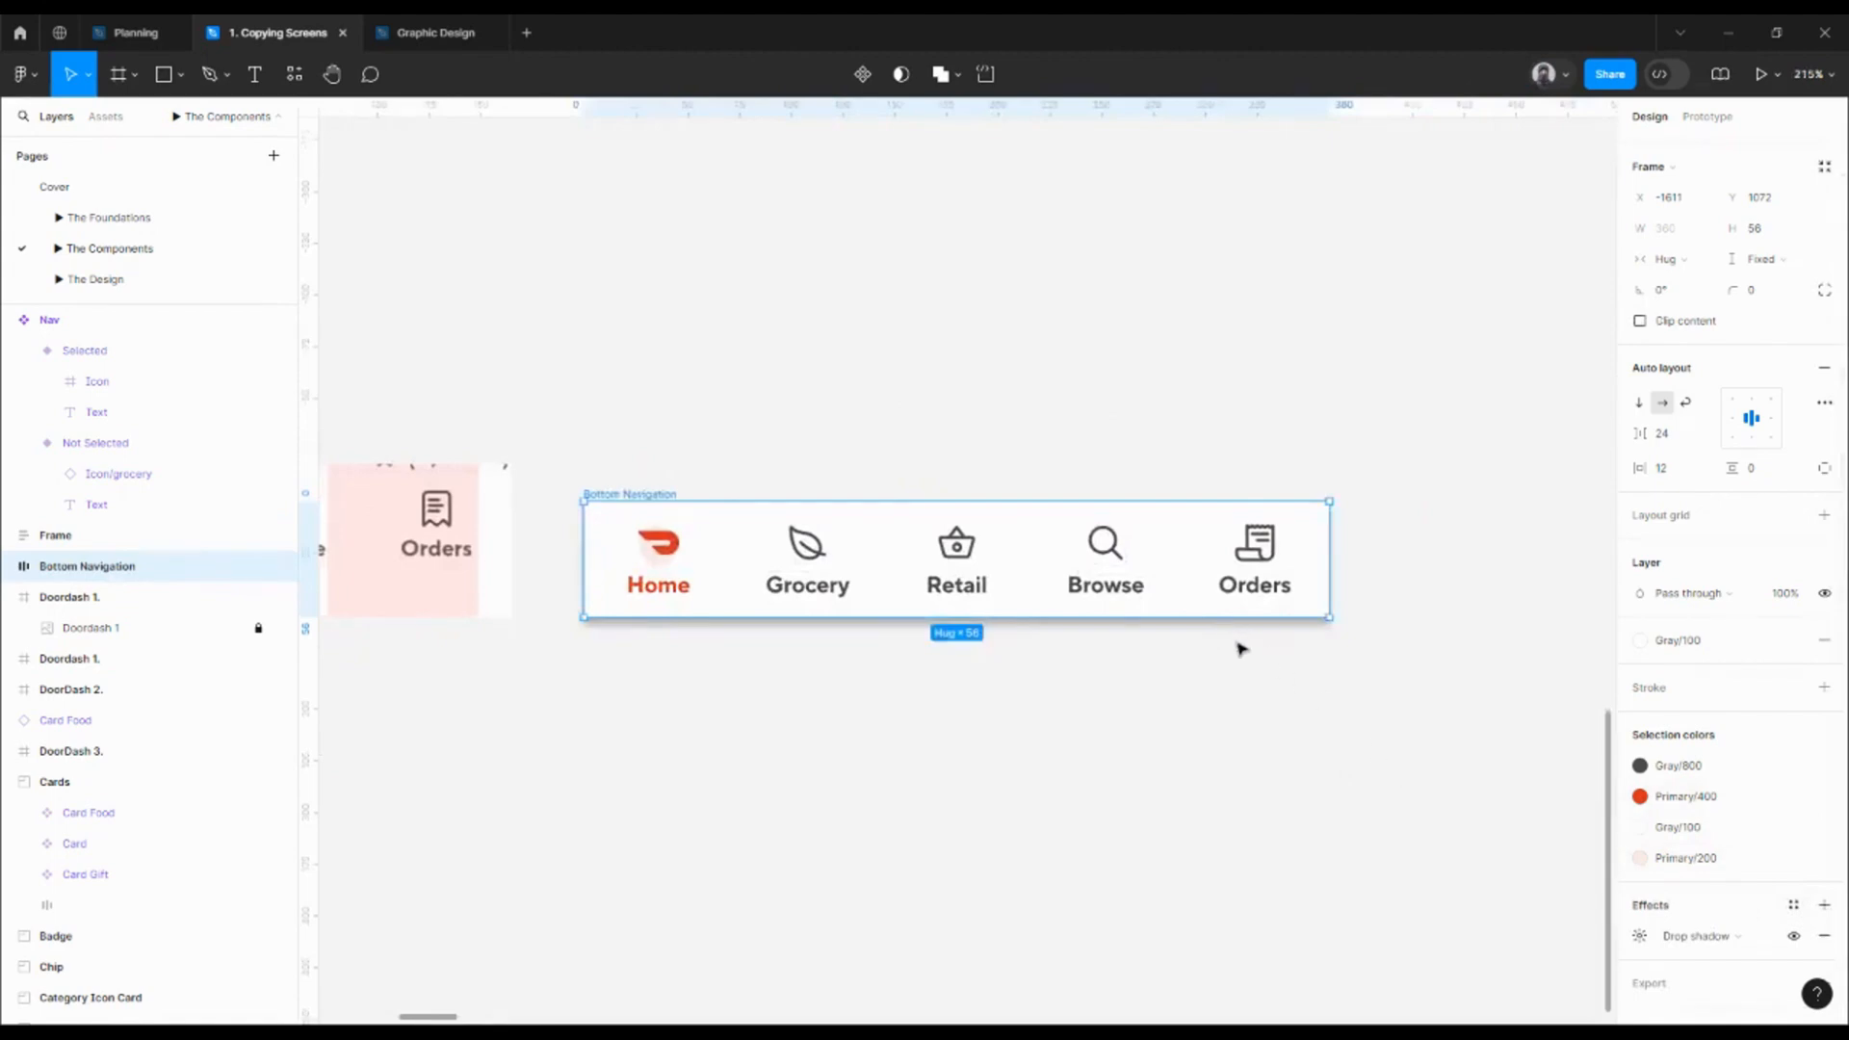
scroll(1241, 649, "down", 3)
scroll(1102, 420, "up", 4)
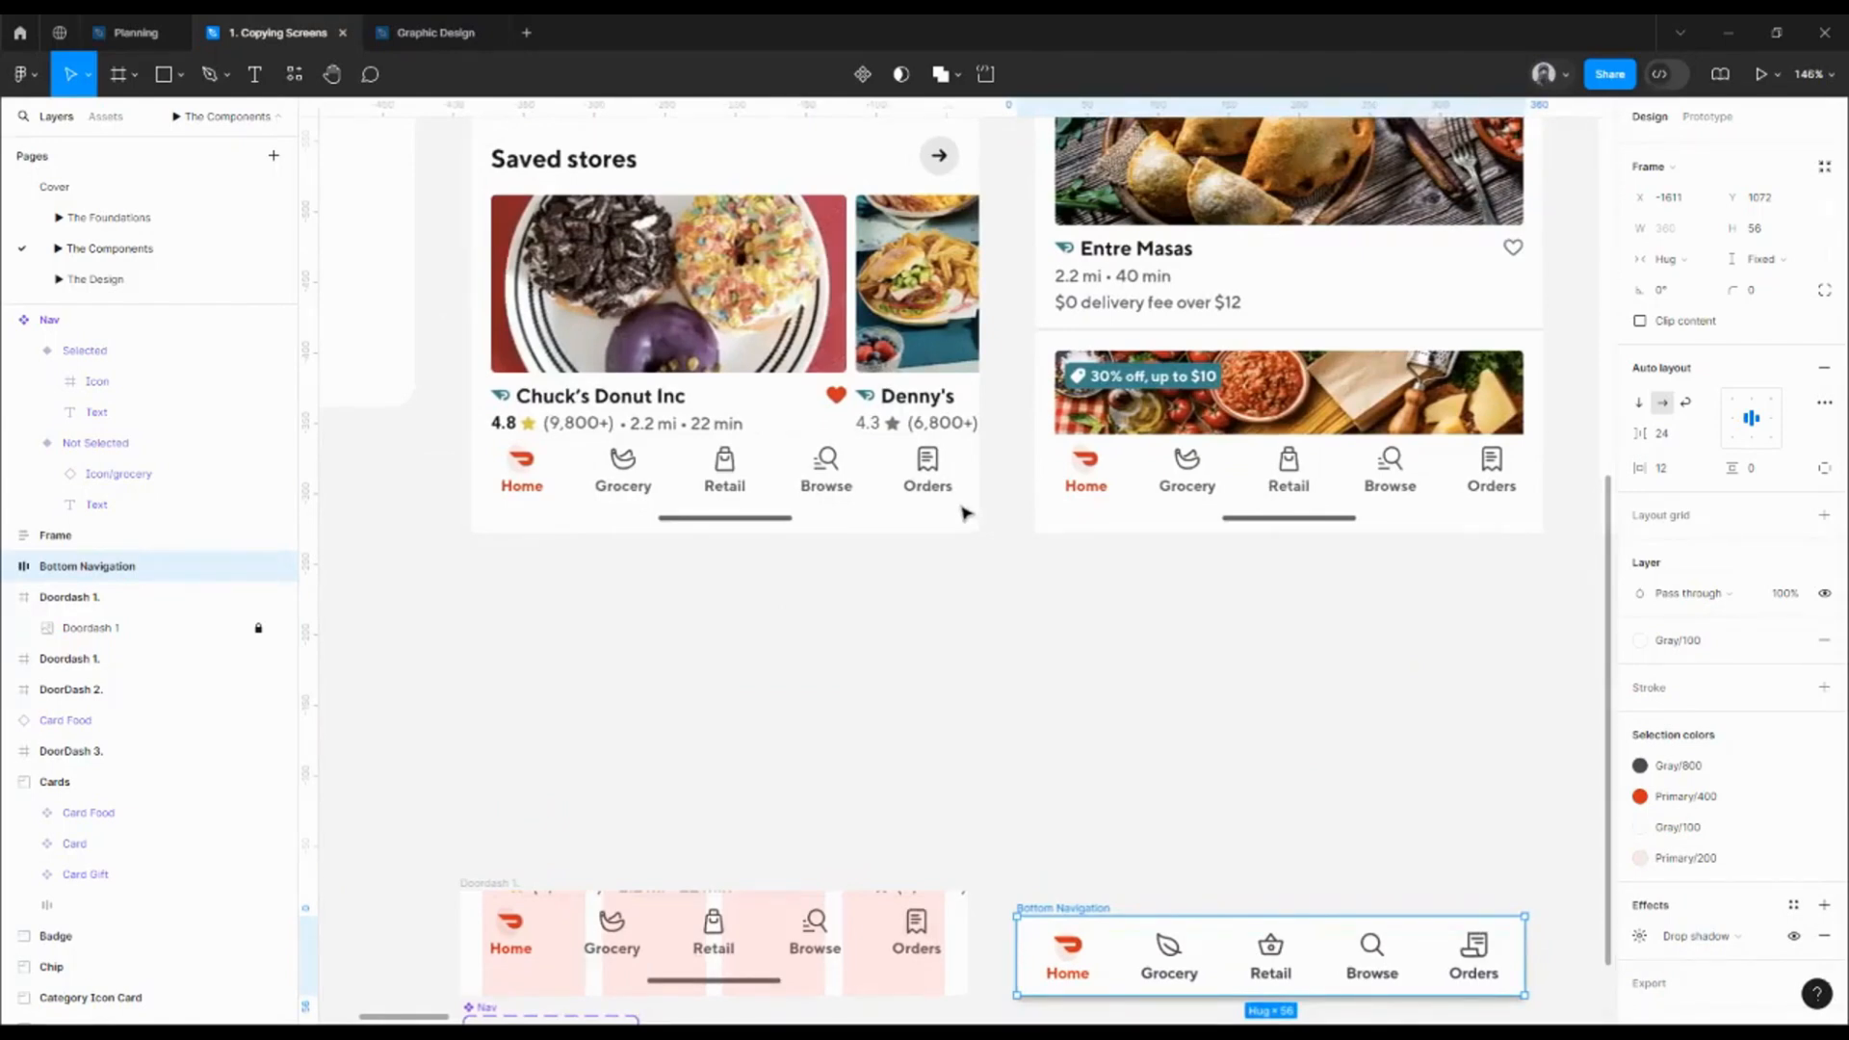
left_click_drag(902, 469, 933, 481)
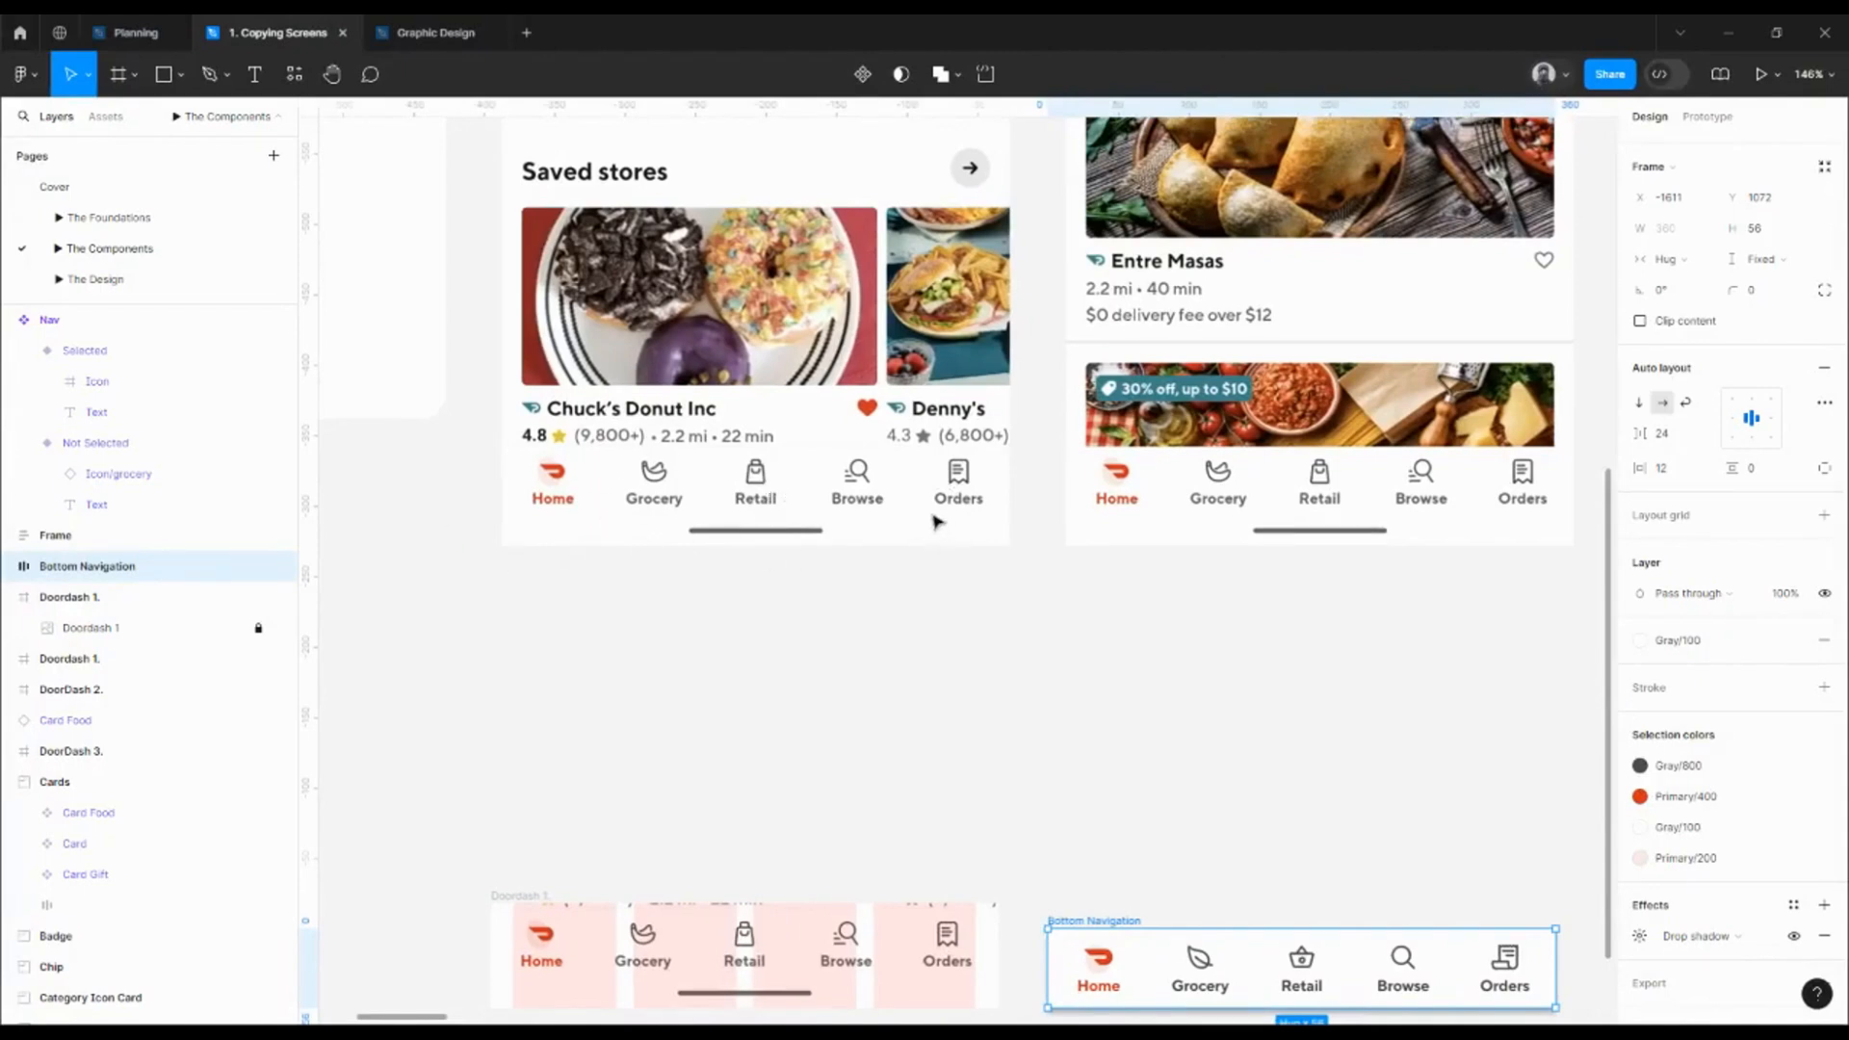
Move the Bottom Navigation frame up closer to the reference screens and open its drop shadow settings.
left_click_drag(1156, 719, 1115, 653)
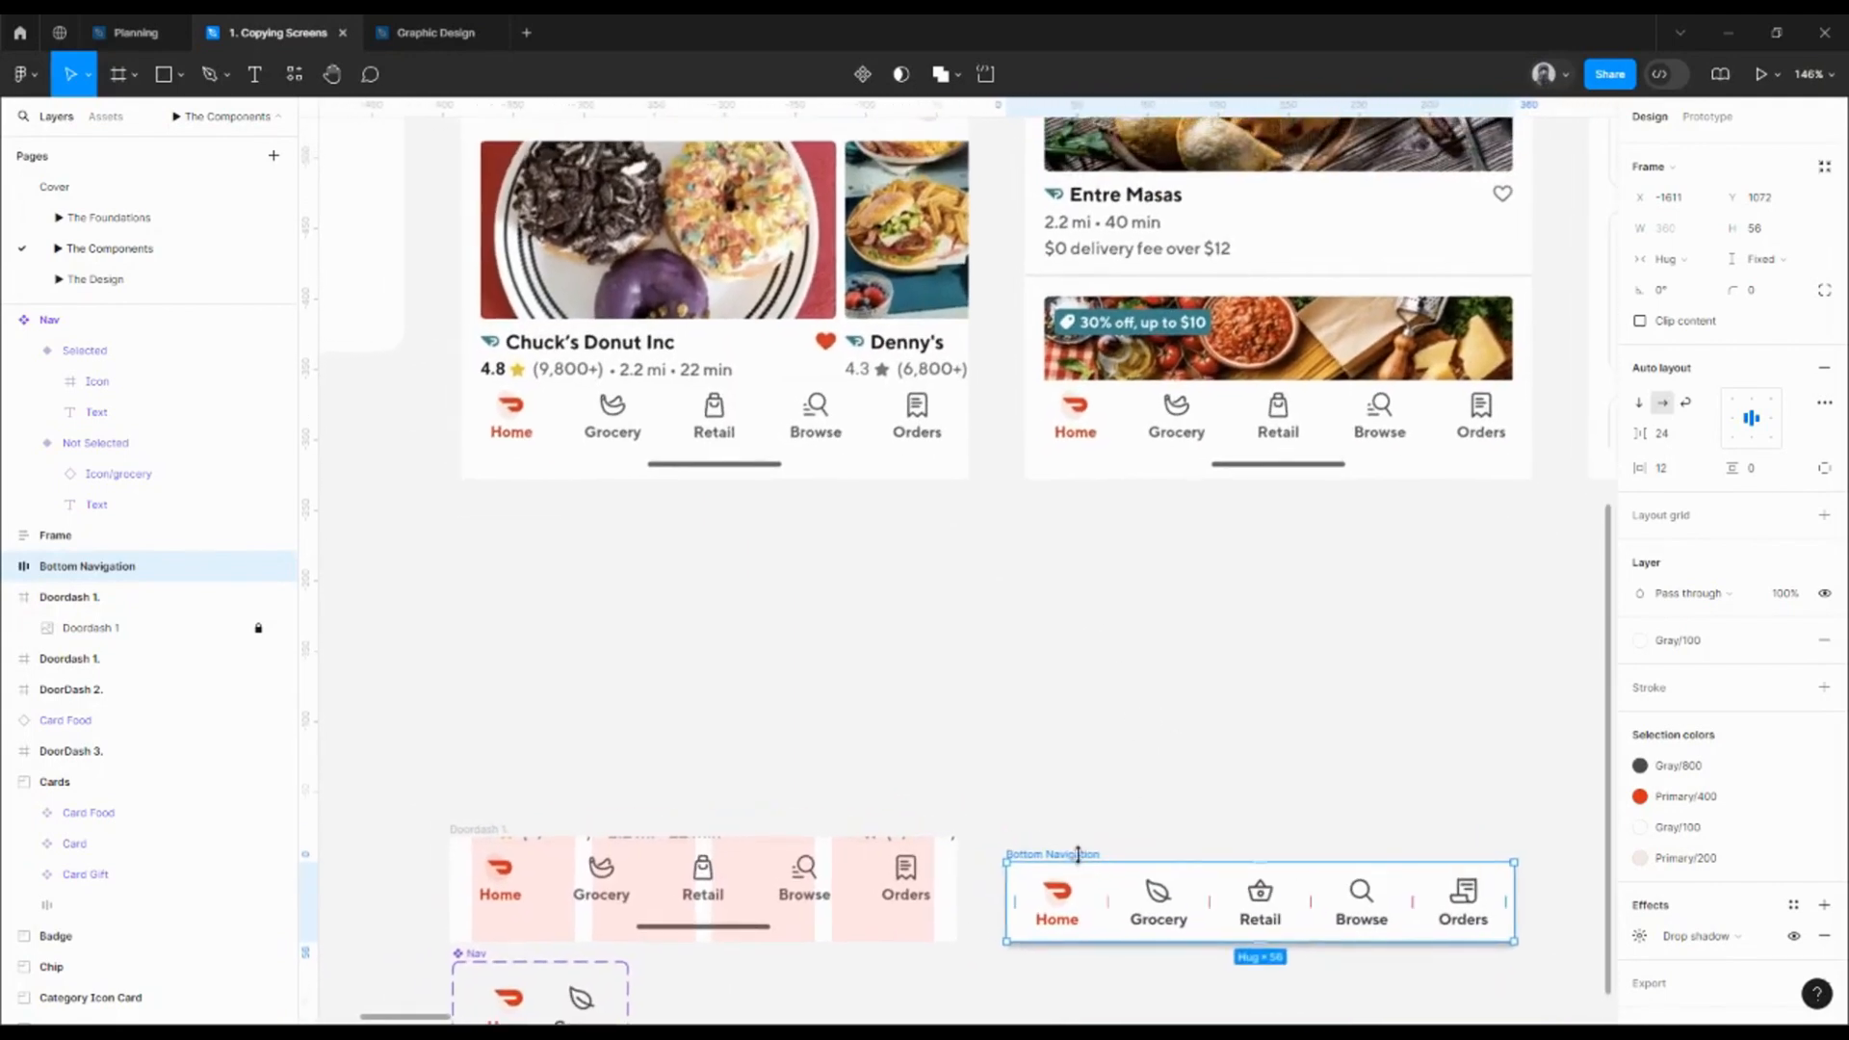
left_click_drag(1077, 854, 1028, 677)
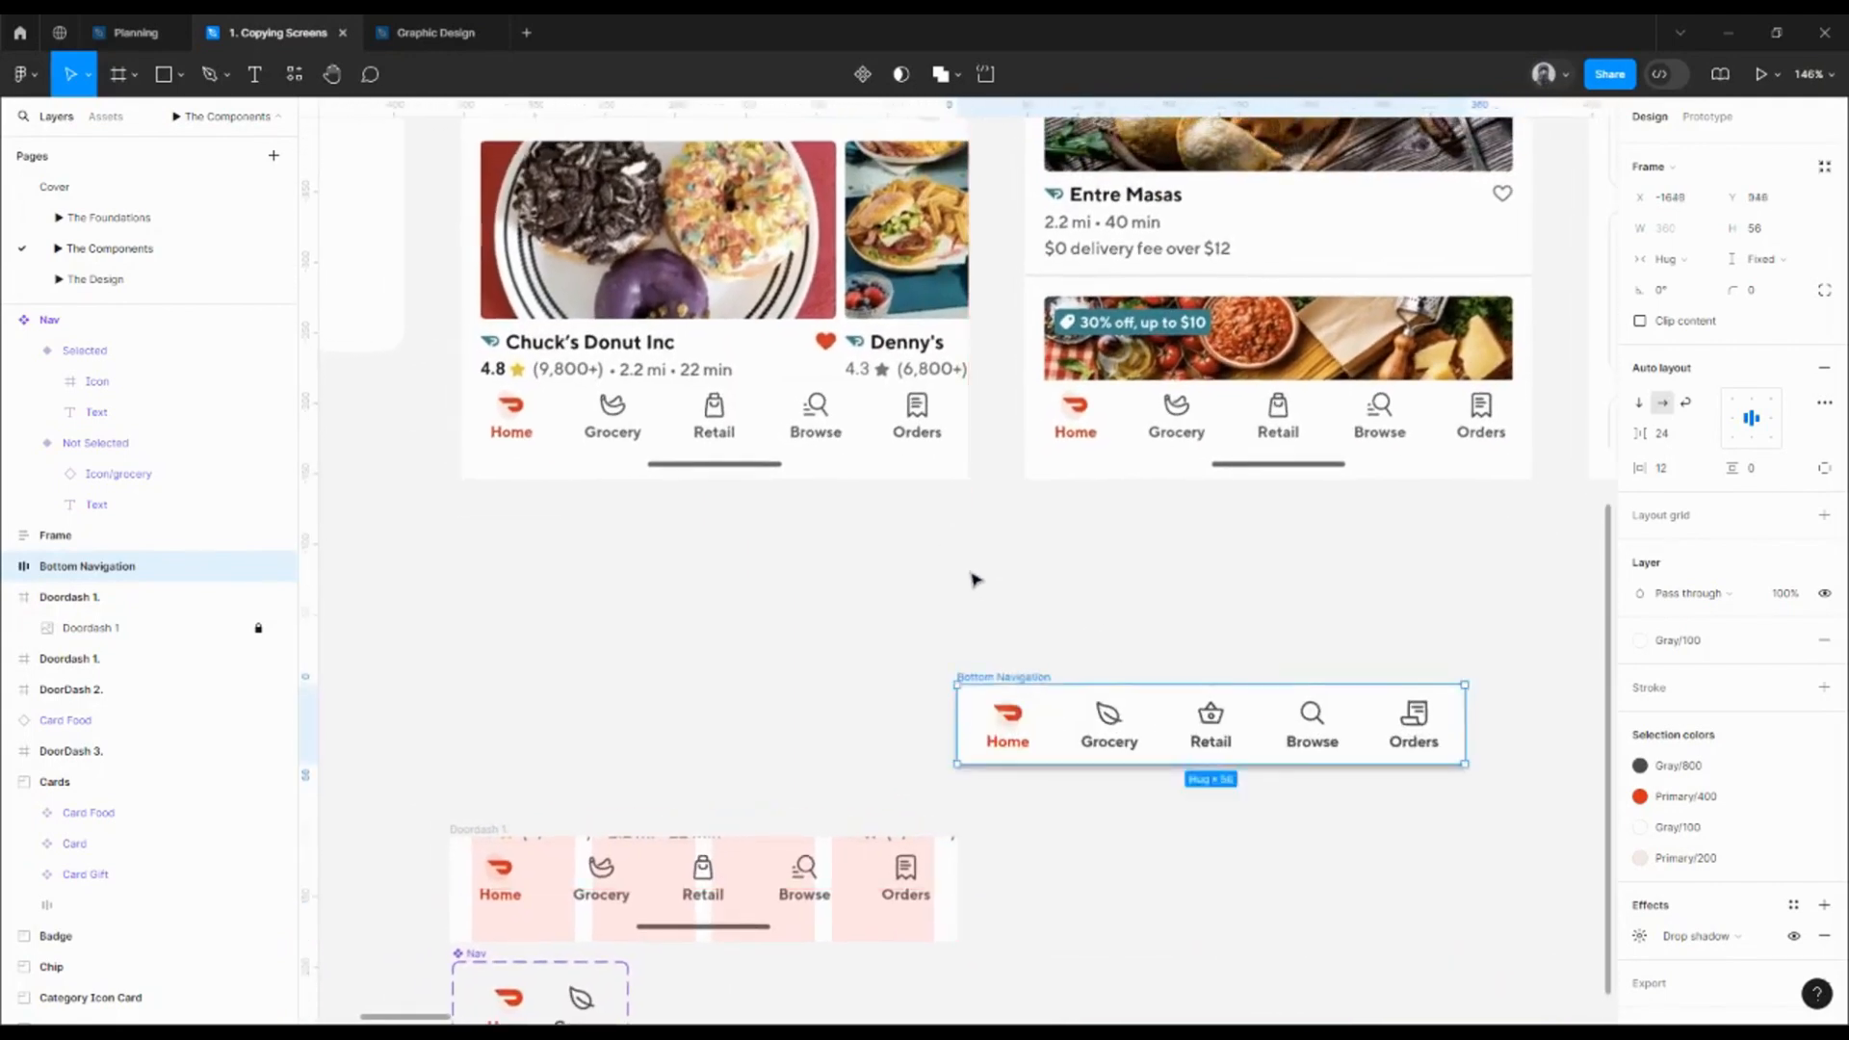
left_click(1639, 935)
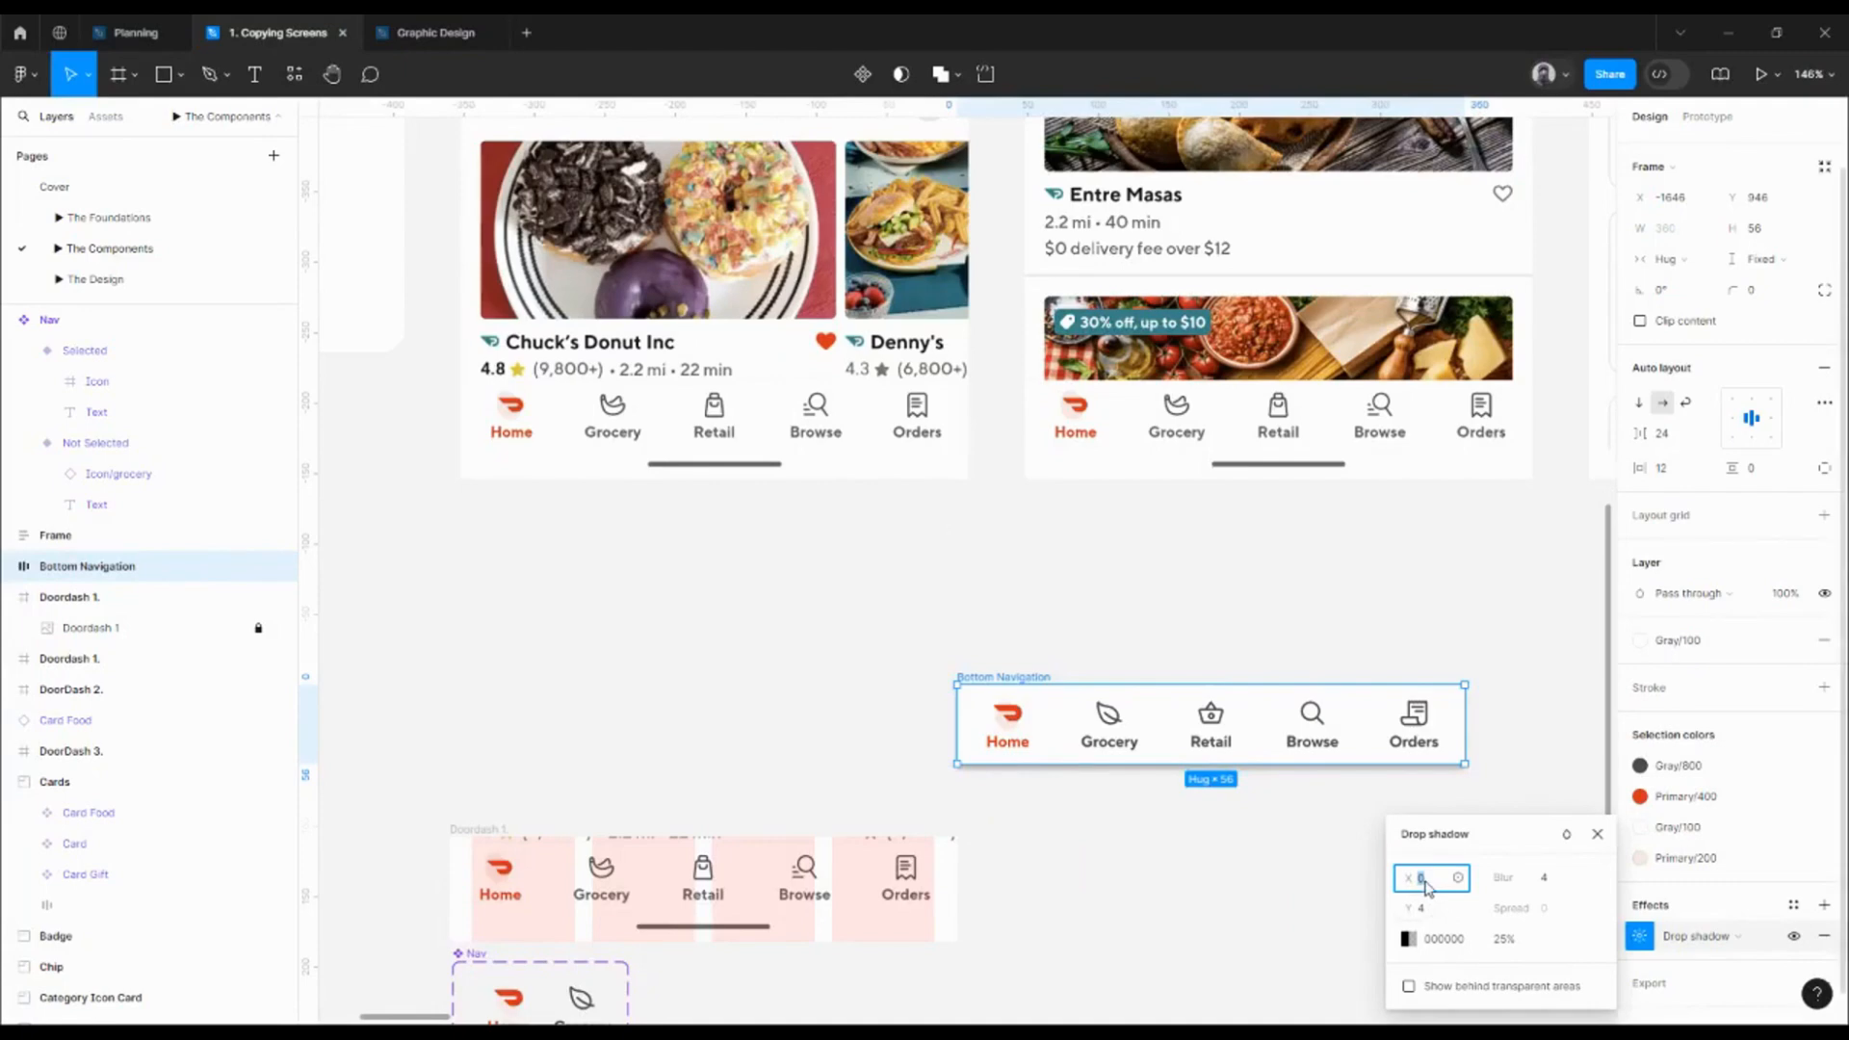
Try an X offset of 4 and then -4 for the Bottom Navigation frame's drop shadow.
key("Return")
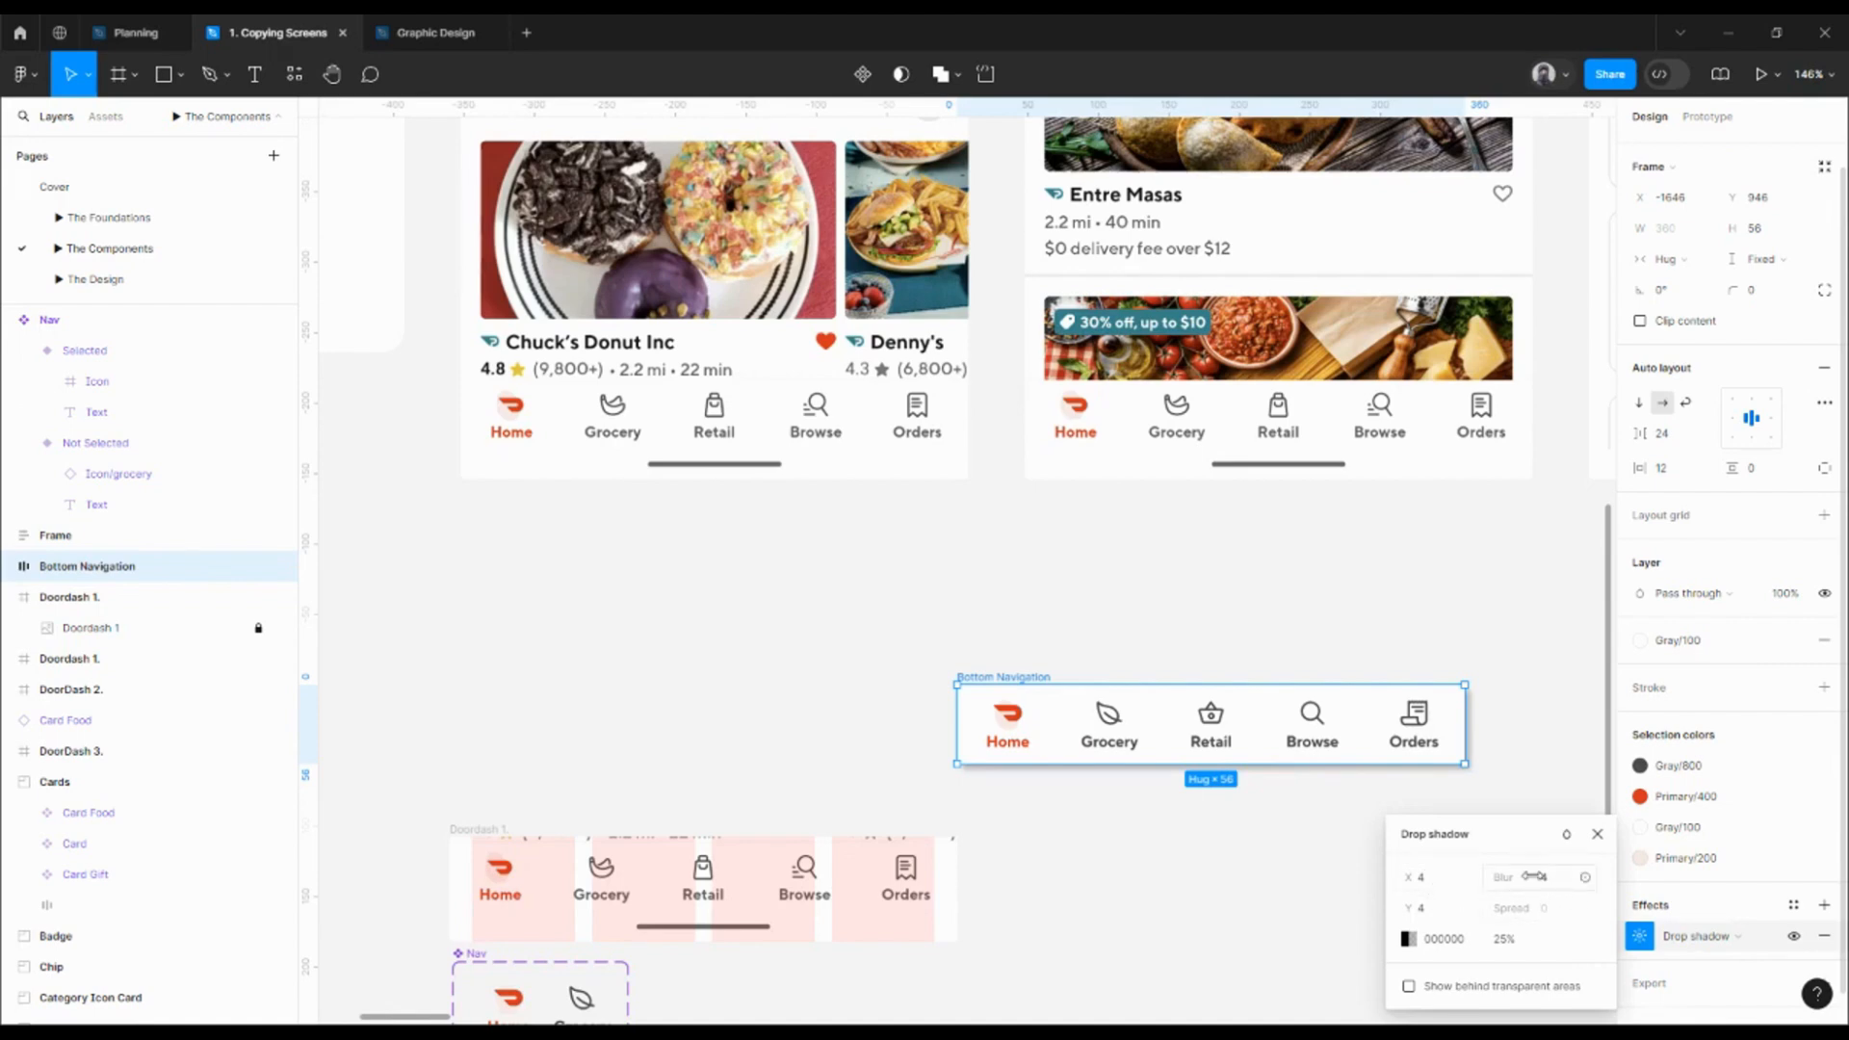
left_click(1429, 879)
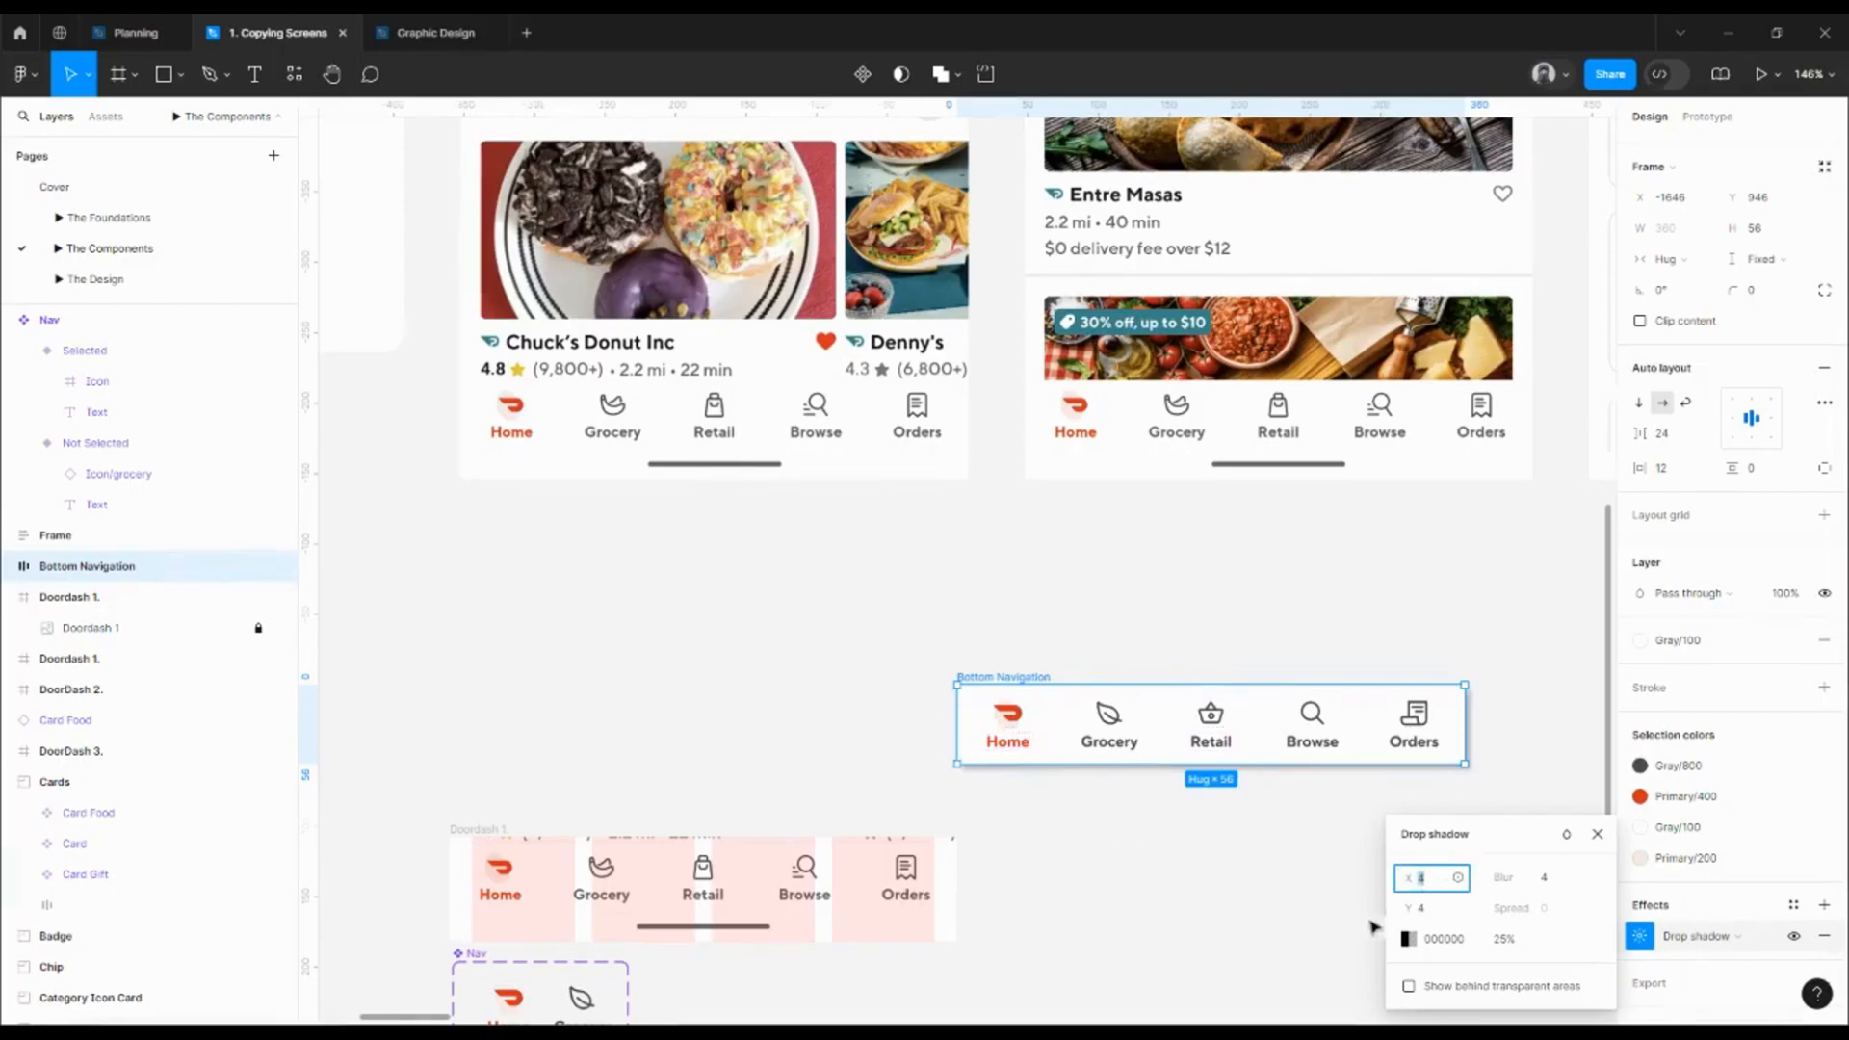
type("-4")
key("Return")
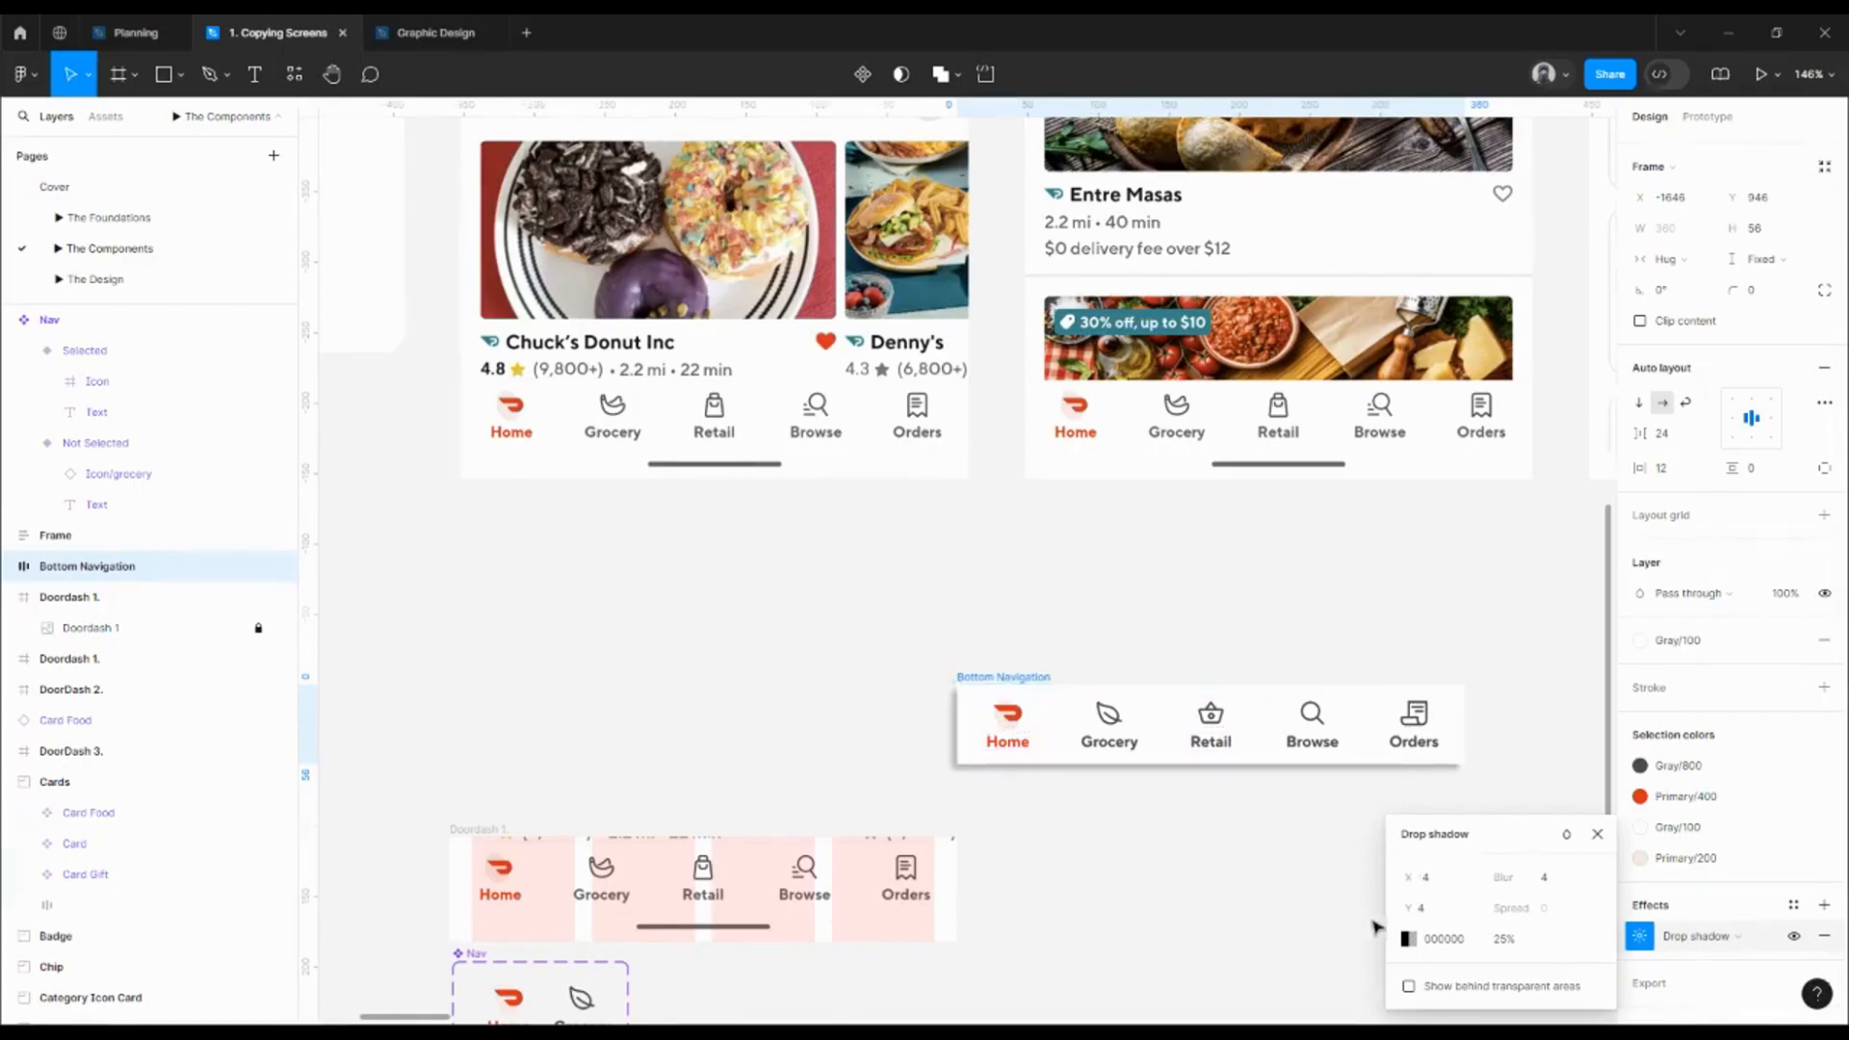
scroll(951, 781, "up", 4)
left_click_drag(997, 779, 578, 648)
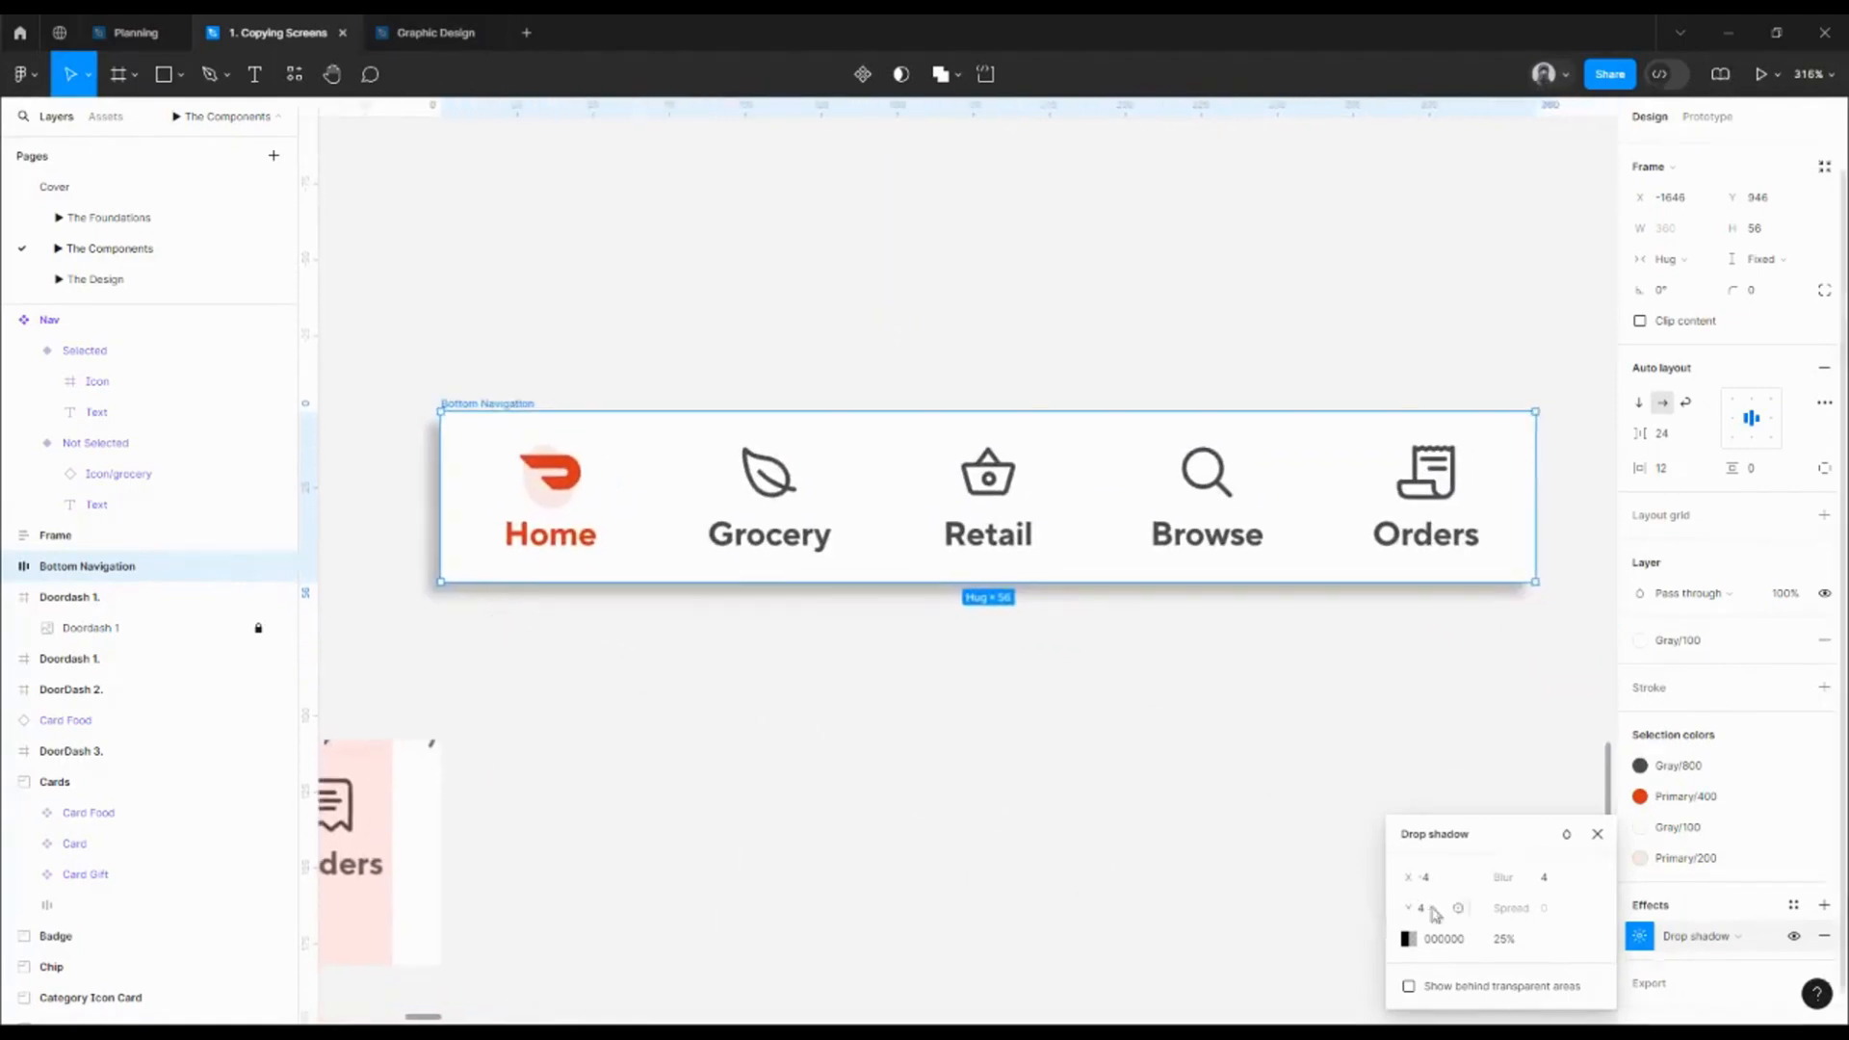
Set the drop shadow's Y offset to -4 and its X offset to 0.
left_click(1436, 914)
type("-4")
key("Return")
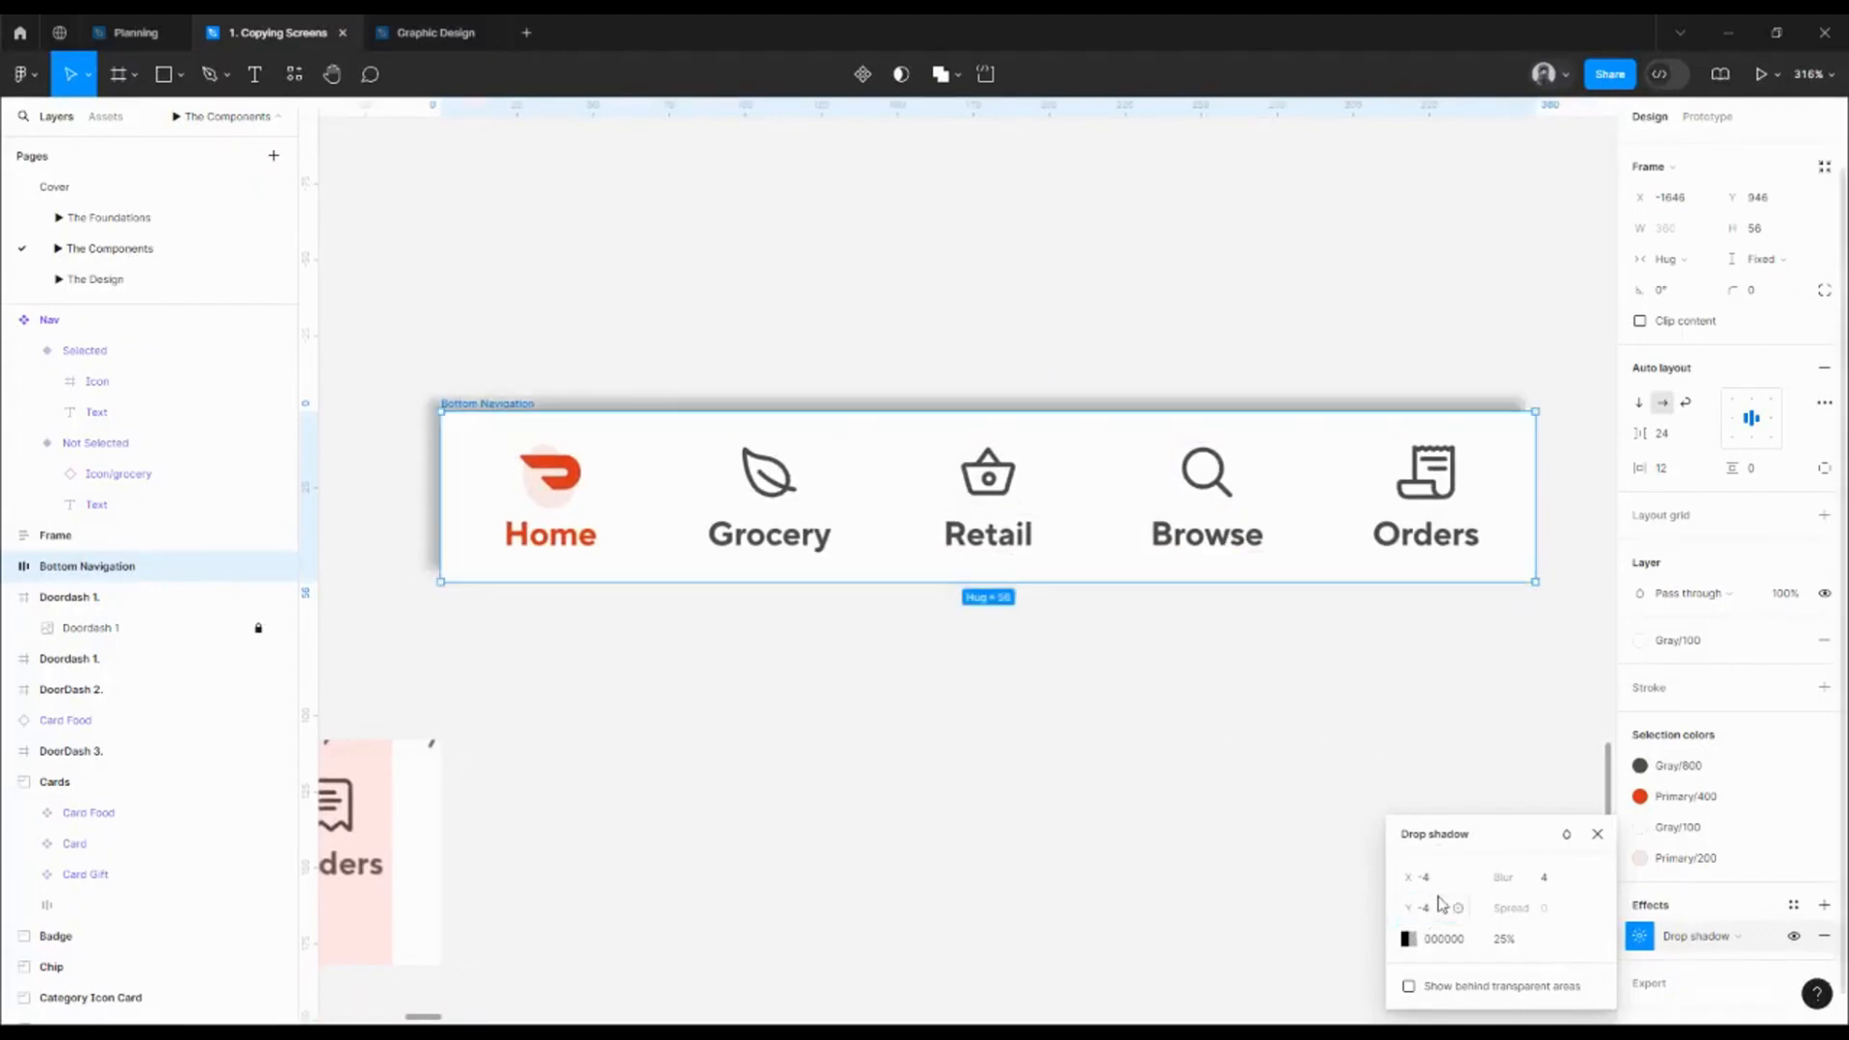
left_click(1435, 881)
type("0")
key("Return")
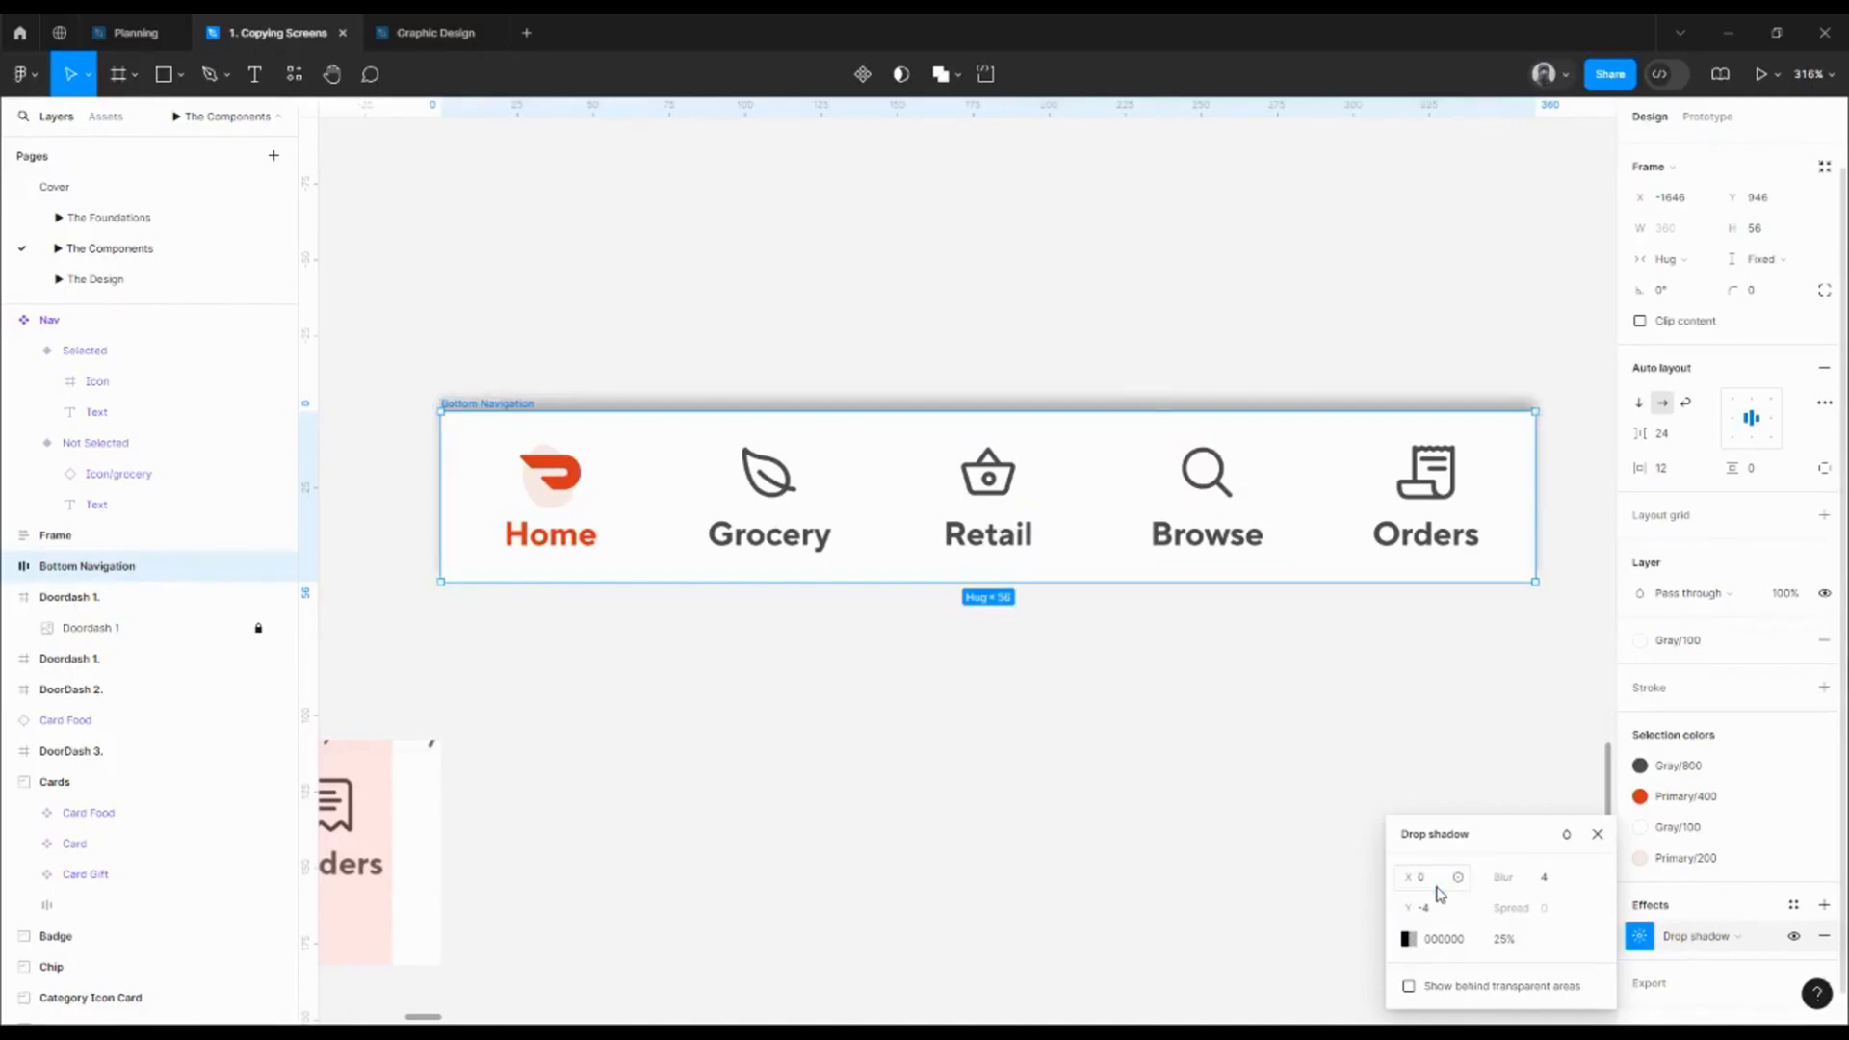
Copy the drop shadow colour 707070 from the Elevation 01 effect style, leaving the style unedited.
left_click(1238, 755)
scroll(1233, 713, "down", 3)
left_click_drag(1387, 762, 1253, 722)
mouse_move(1729, 868)
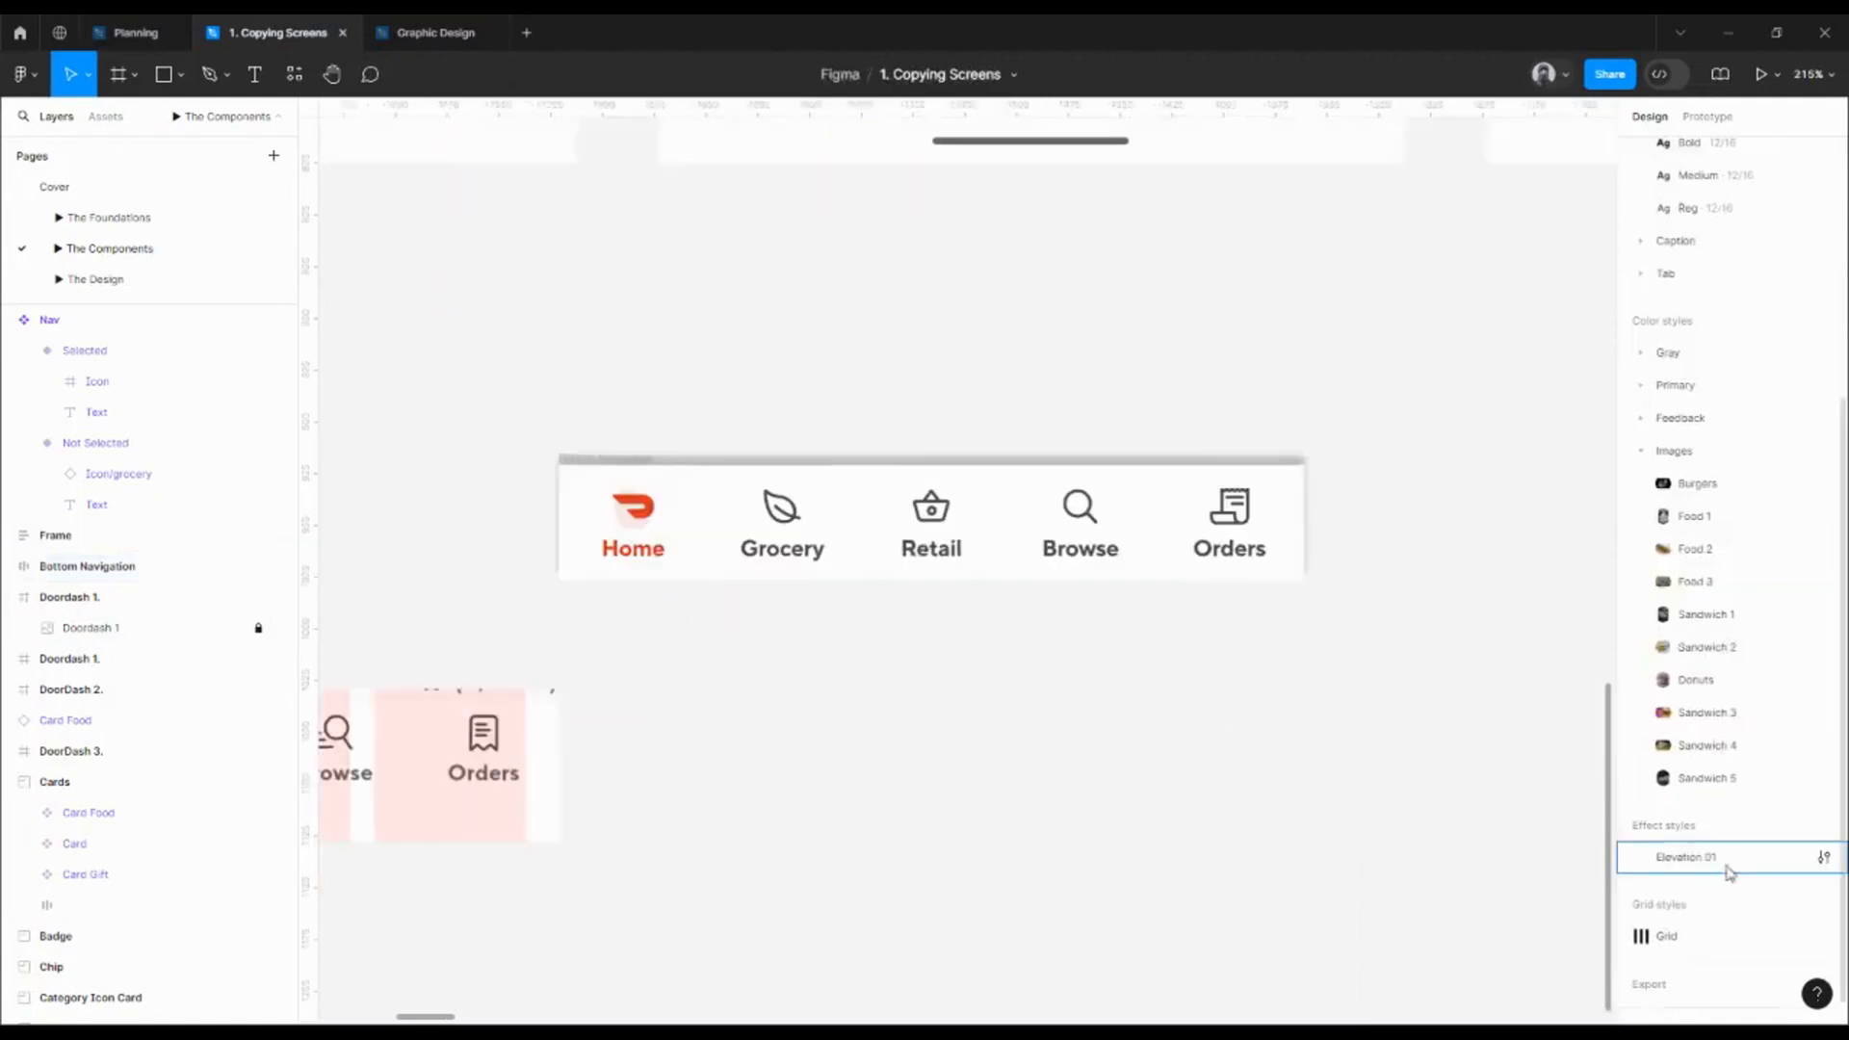
left_click(1821, 859)
left_click(1345, 987)
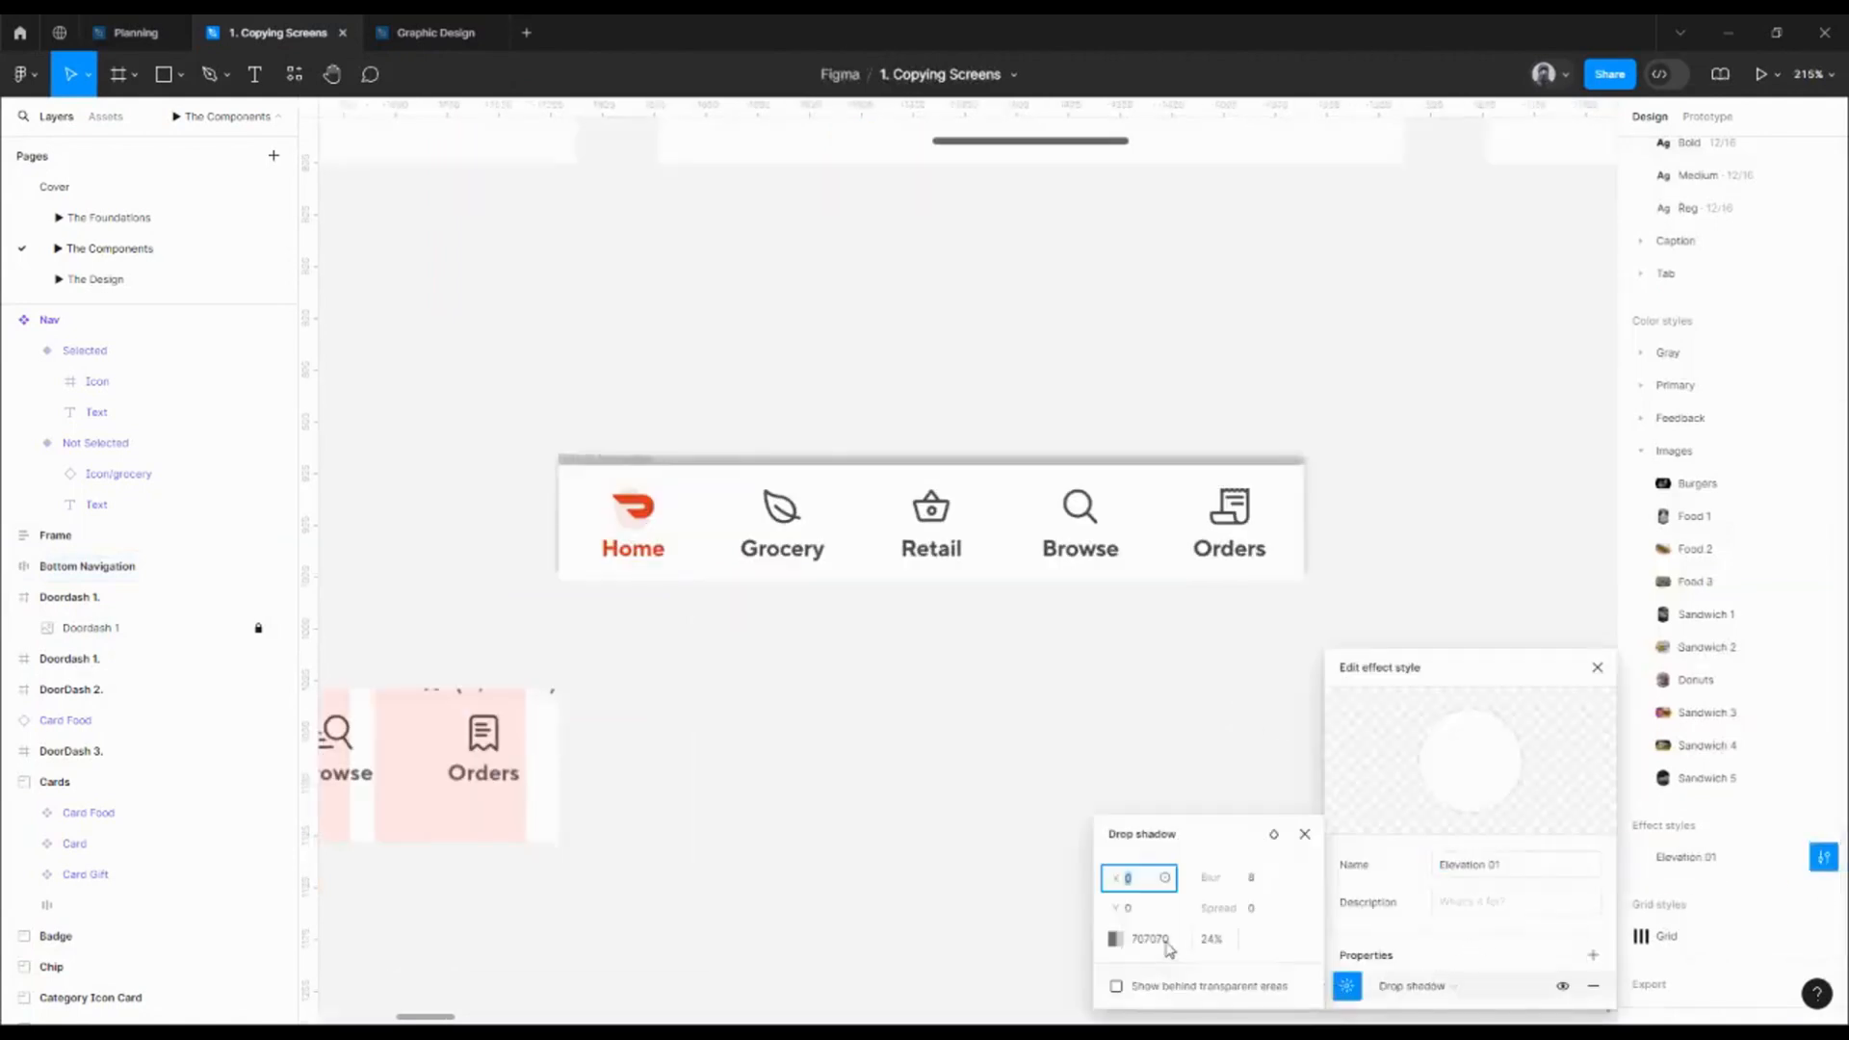
left_click(1169, 946)
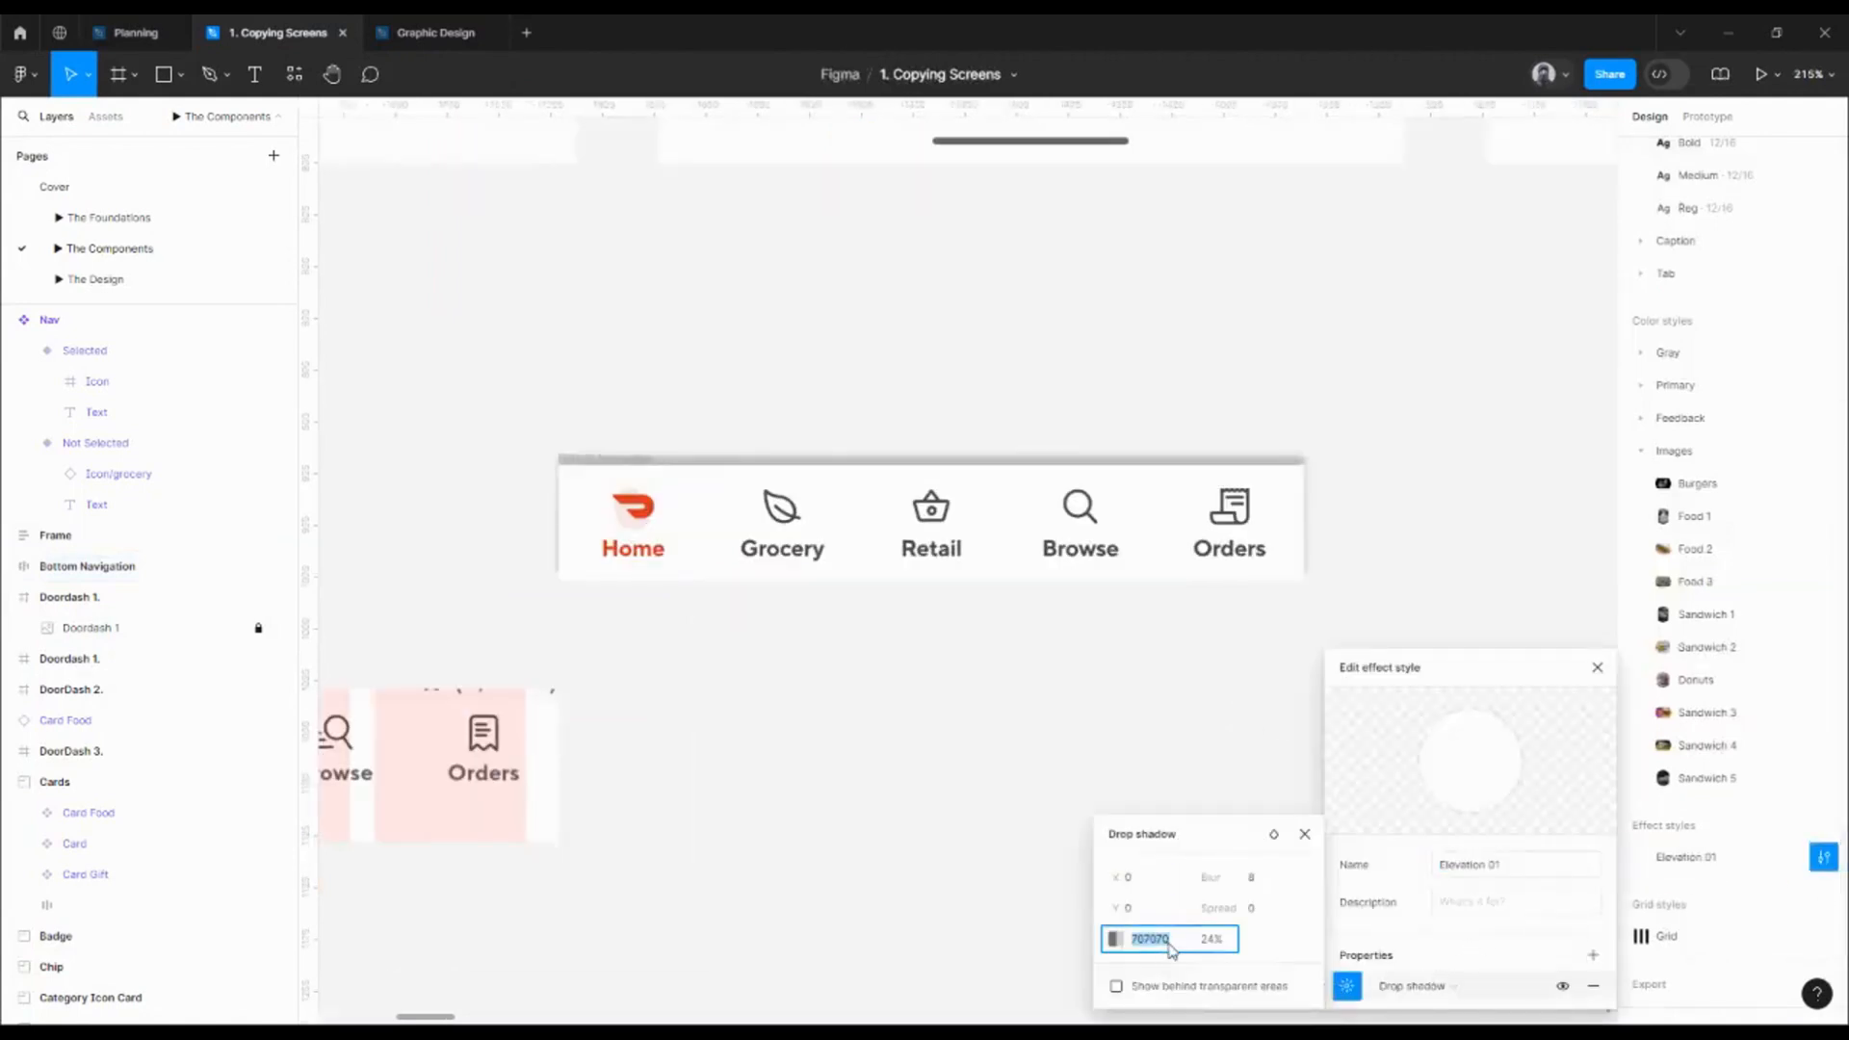
left_click(1305, 835)
left_click(1597, 668)
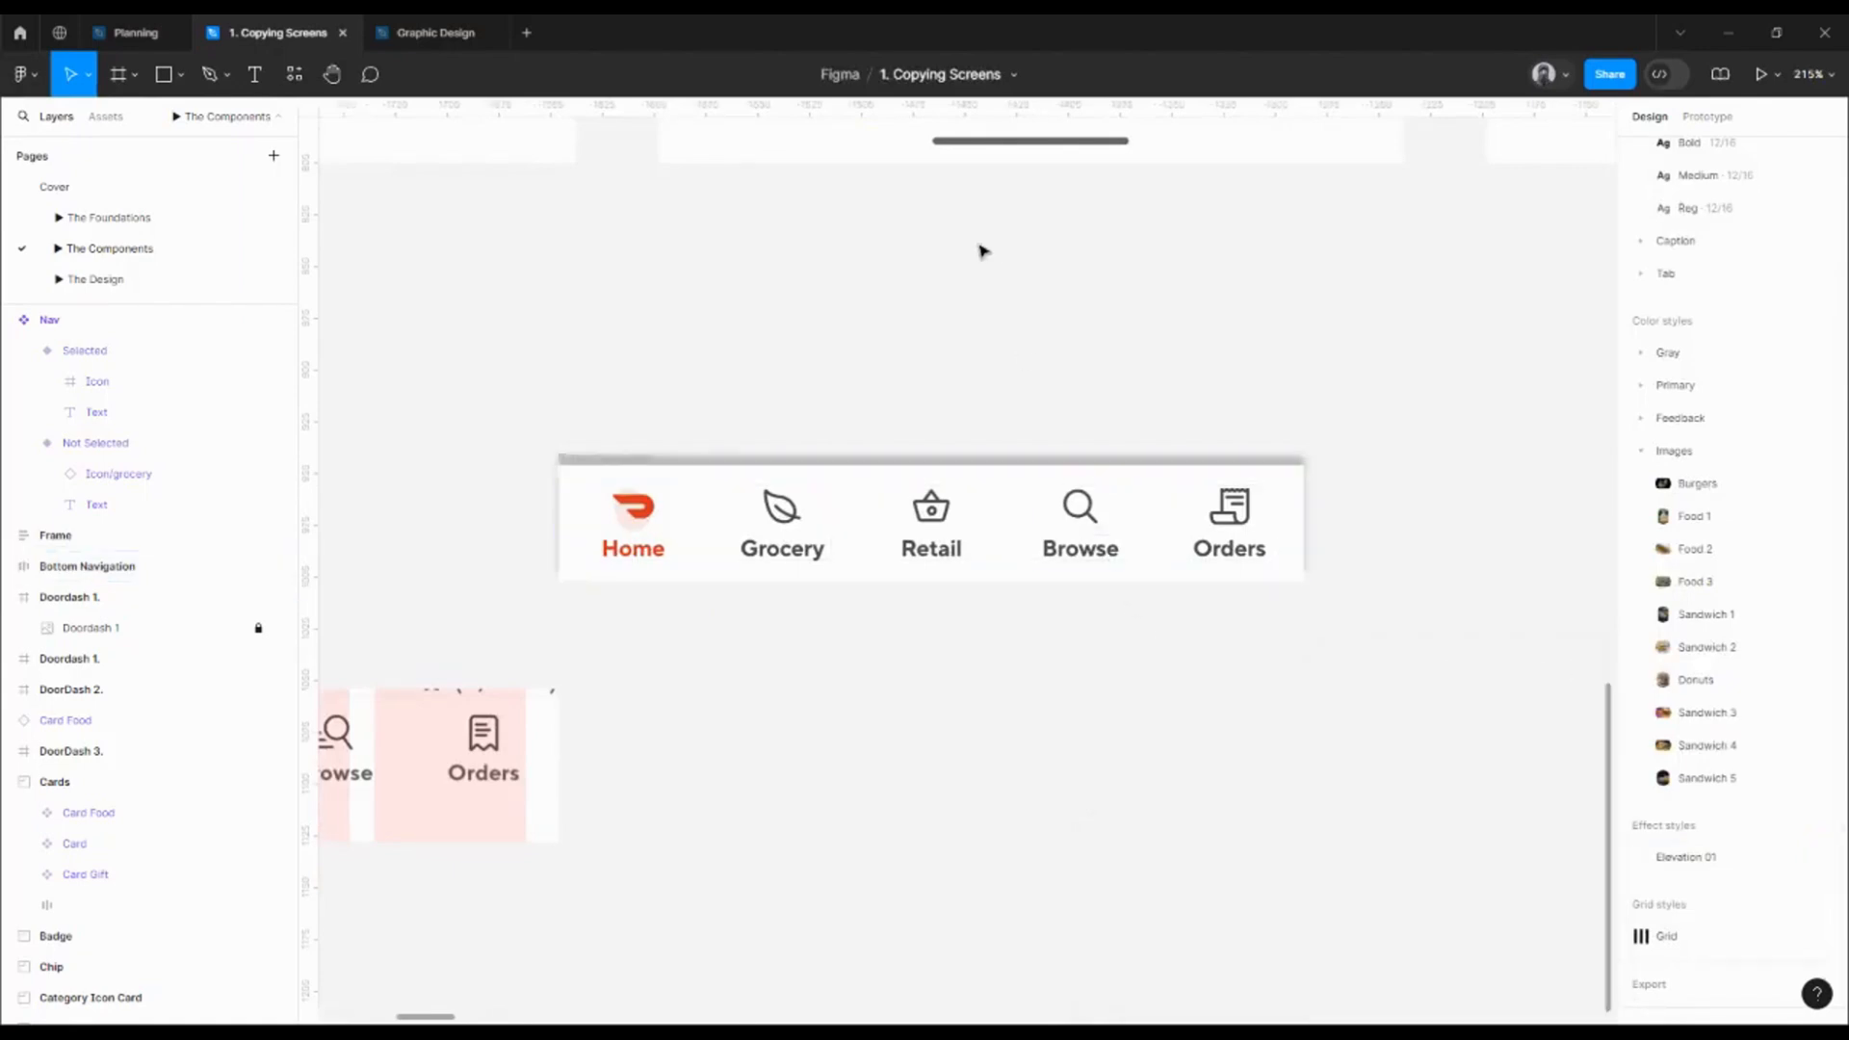
Set the Bottom Navigation frame's drop shadow colour to 707070 with 24% opacity.
left_click(605, 454)
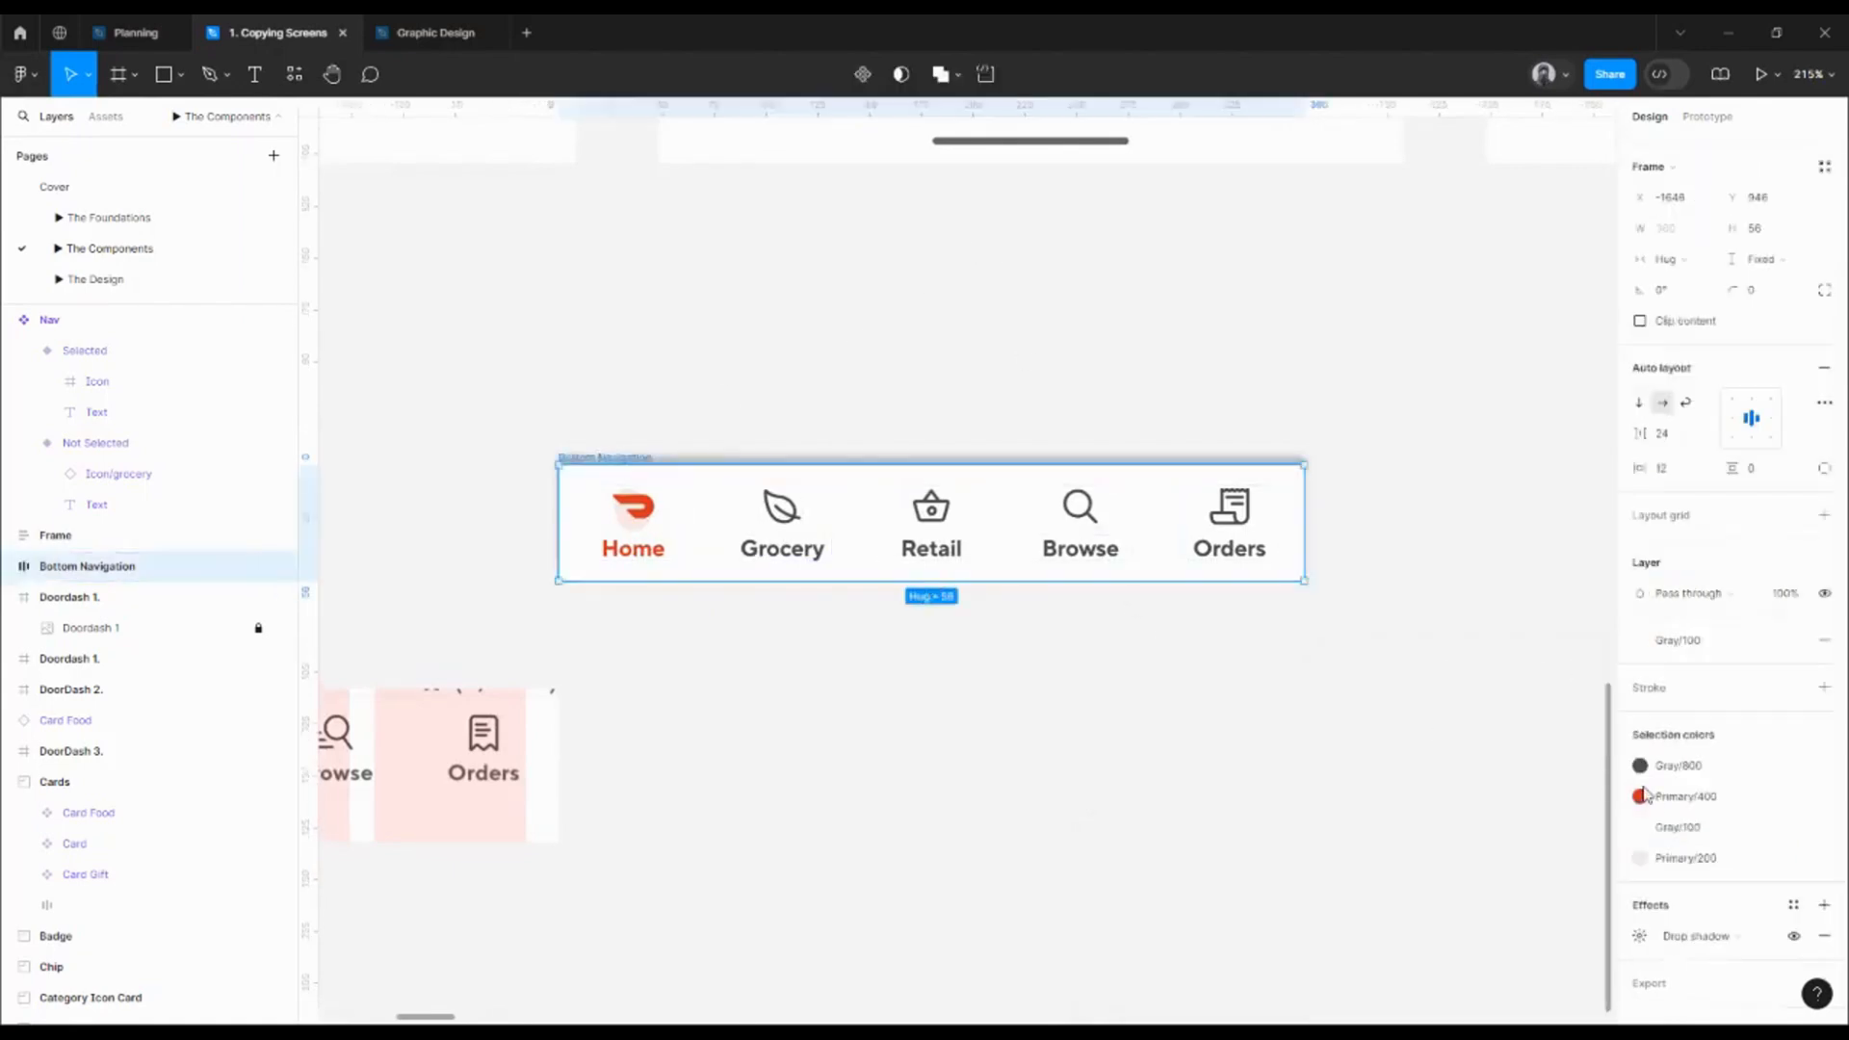
left_click(1638, 936)
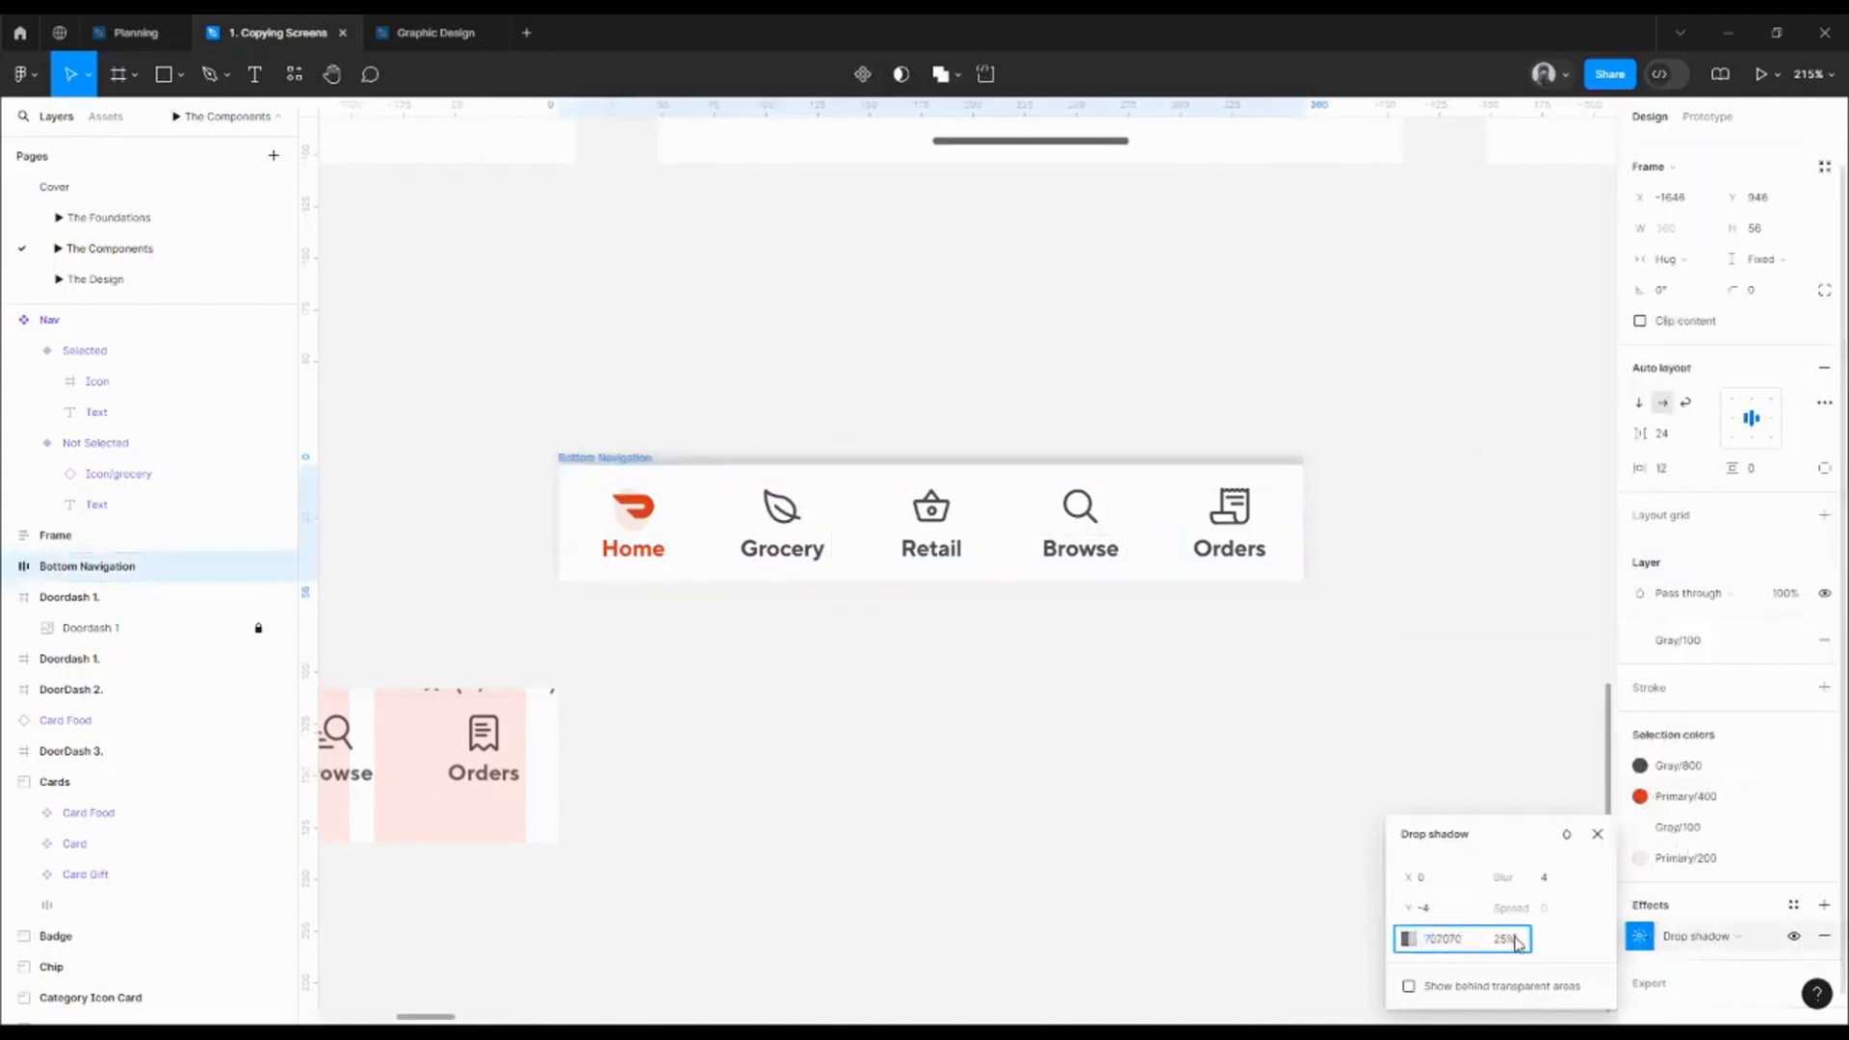
left_click(1515, 948)
type("2")
key("Return")
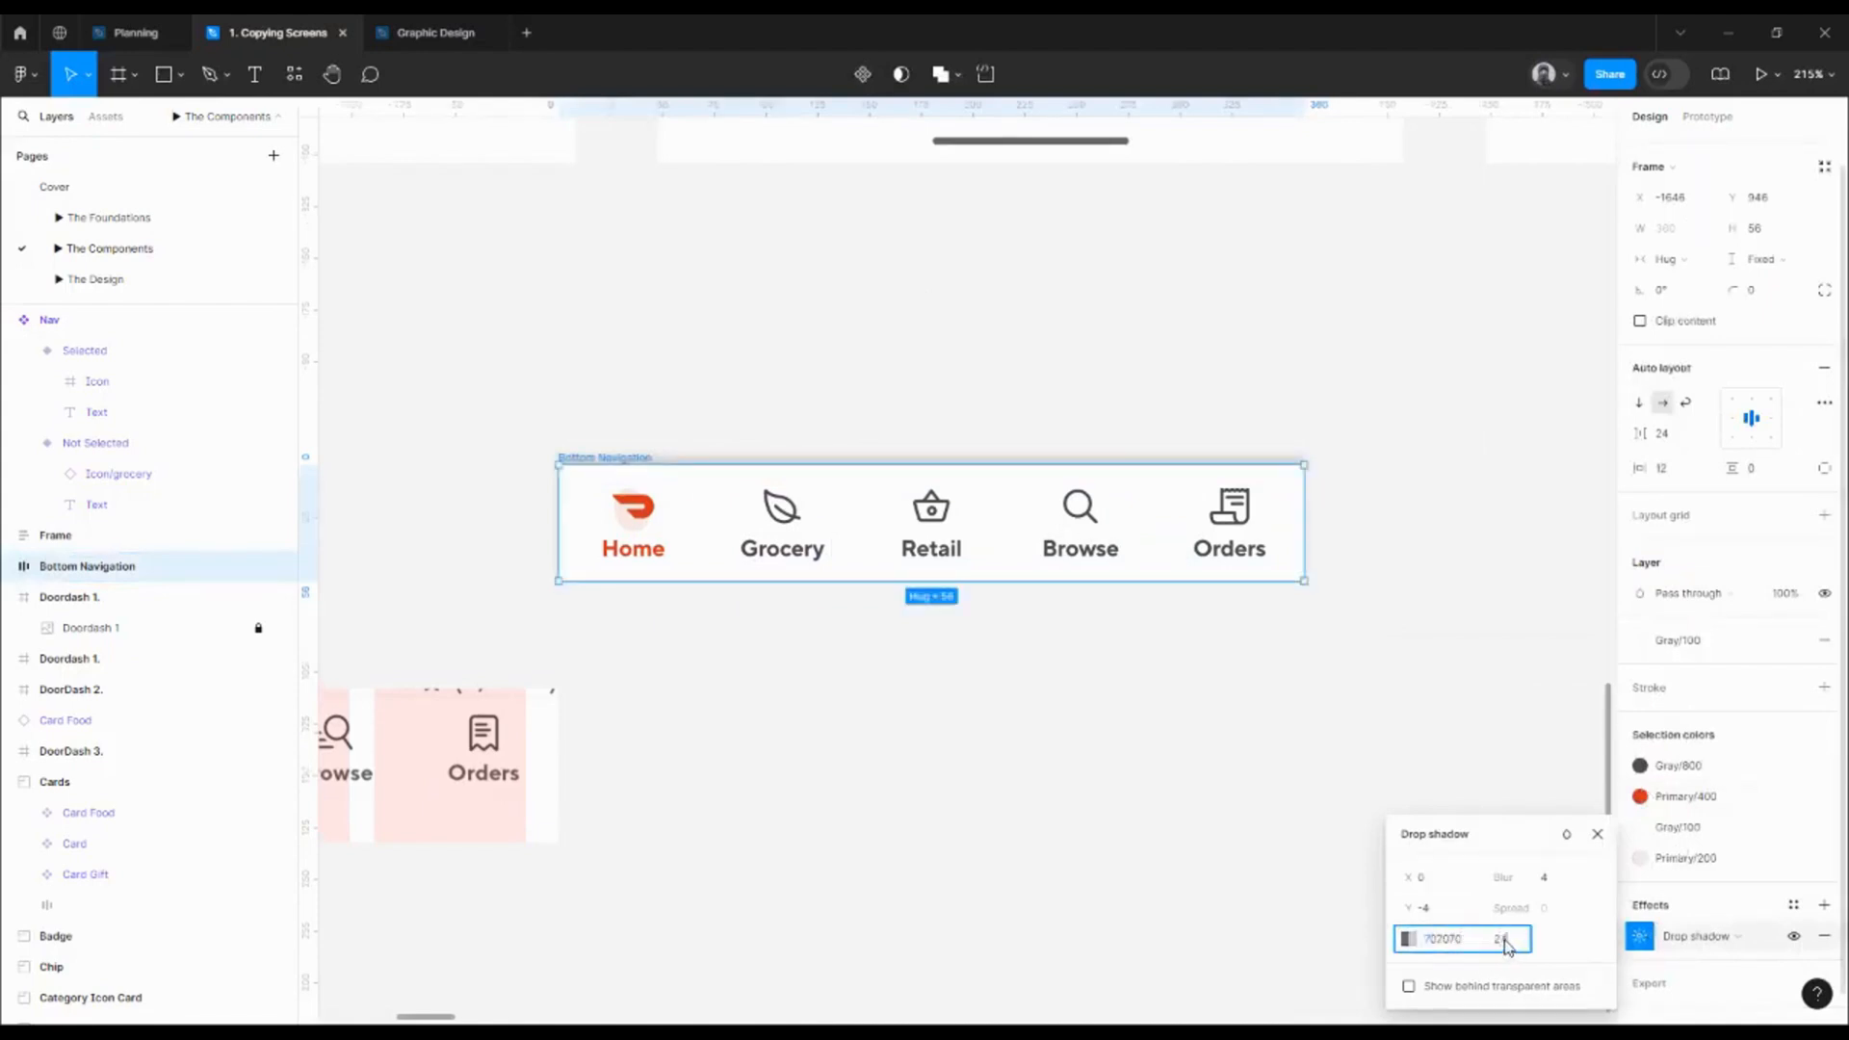
type("4")
key("Return")
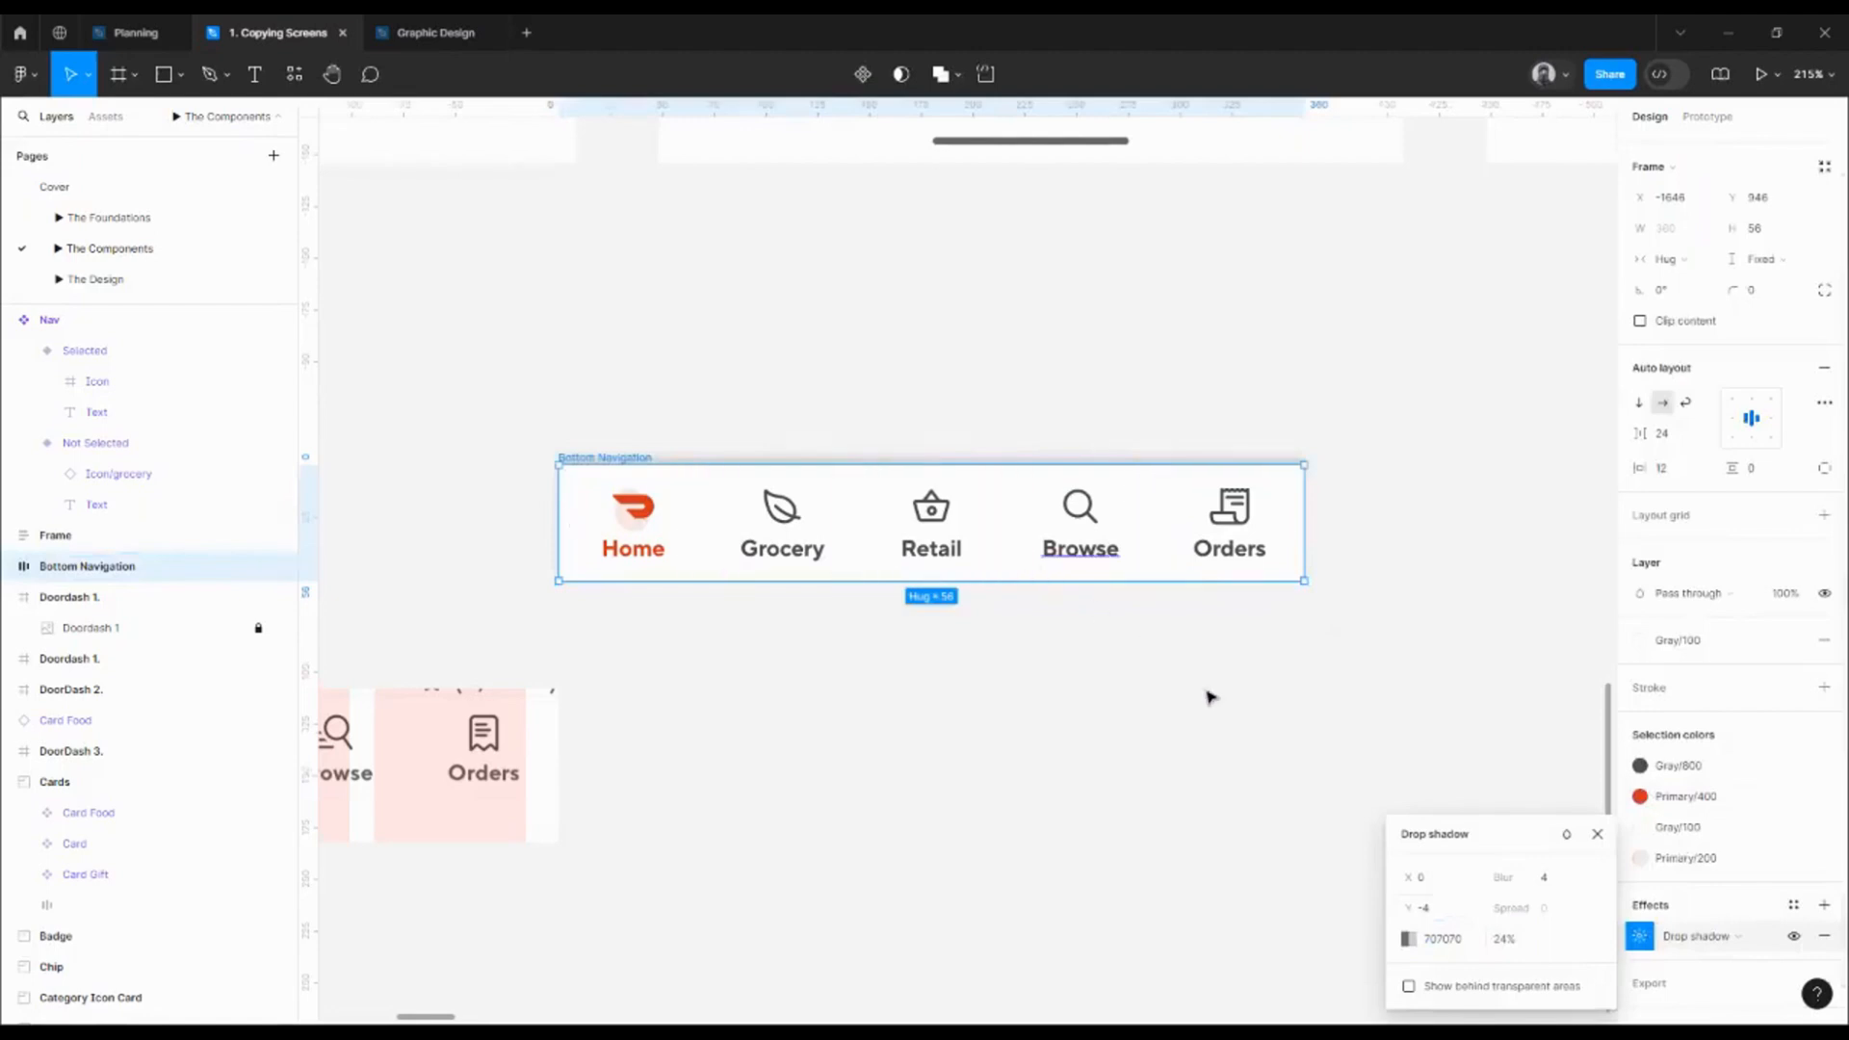
Examine the shadow along the Bottom Navigation frame's upper edge, then compare it with the navigation bar on the Doordash 1. reference screen.
scroll(1325, 491, "up", 5)
scroll(1355, 438, "left", 1)
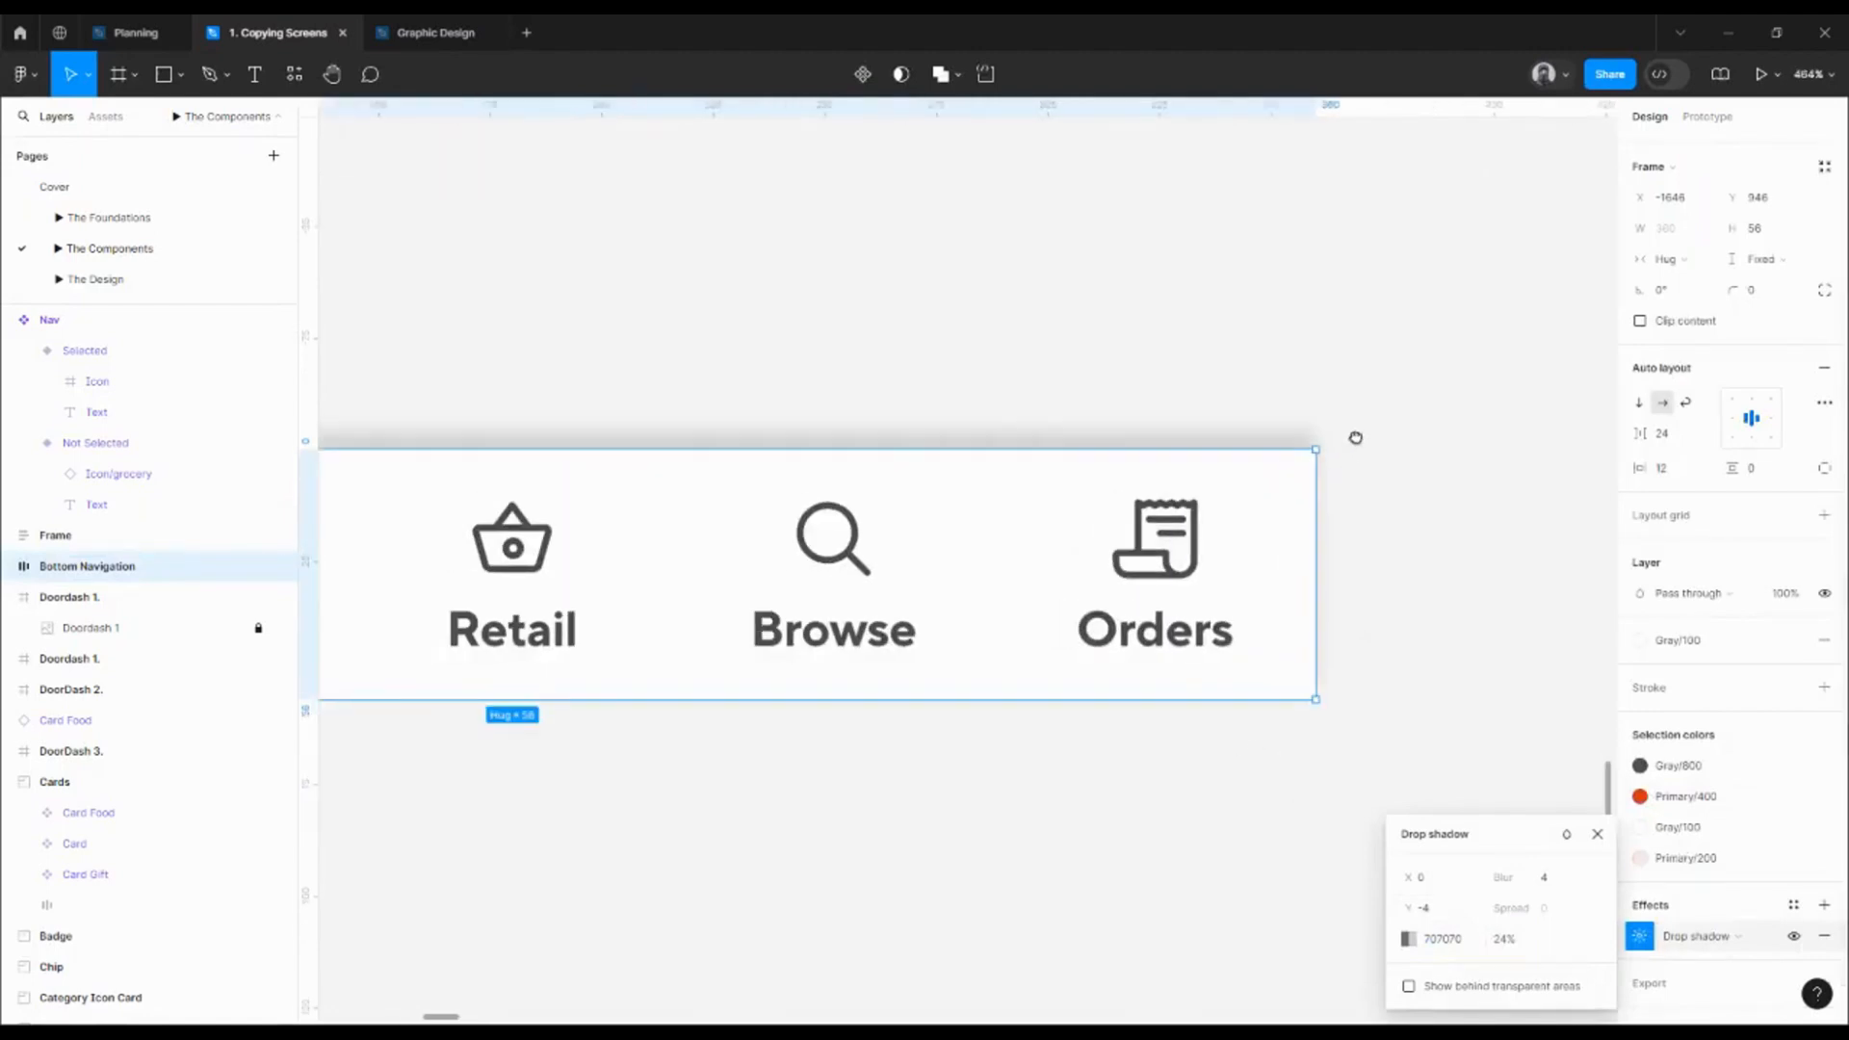
left_click_drag(1355, 438, 1571, 451)
scroll(1571, 451, "right", 2)
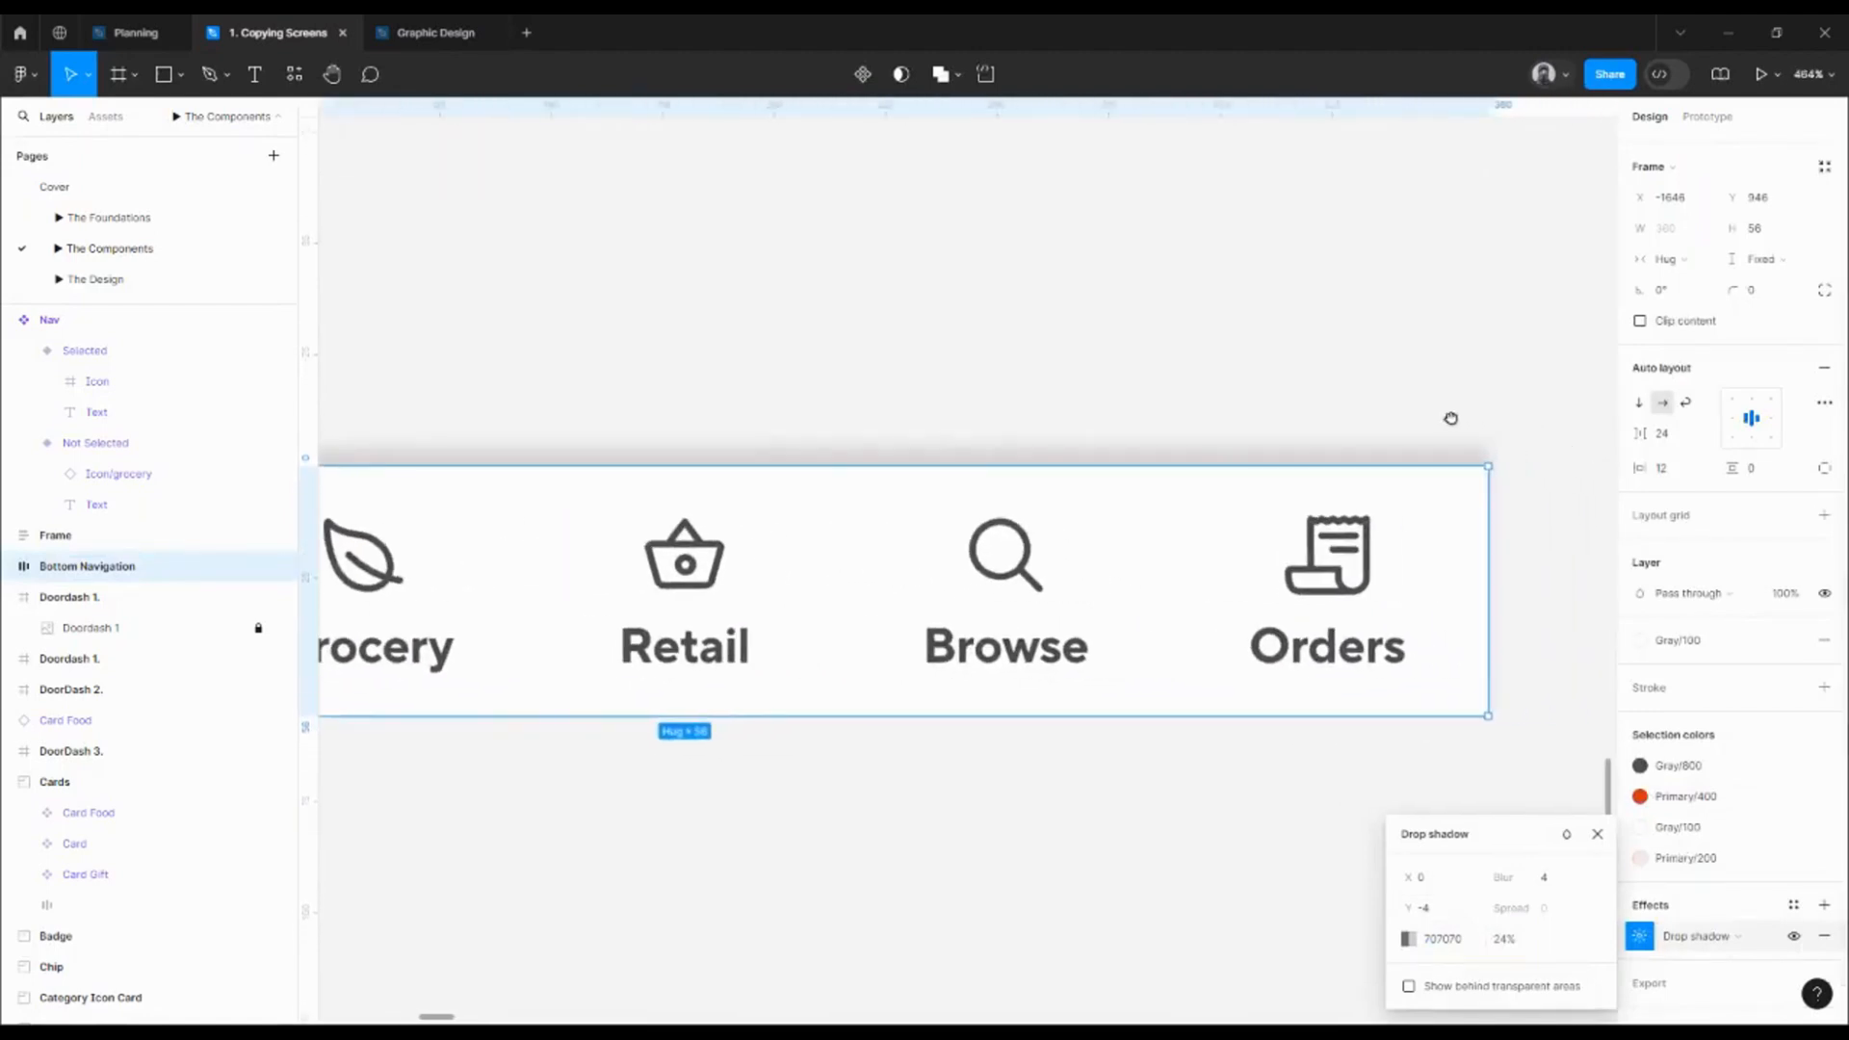
scroll(1489, 442, "up", 4)
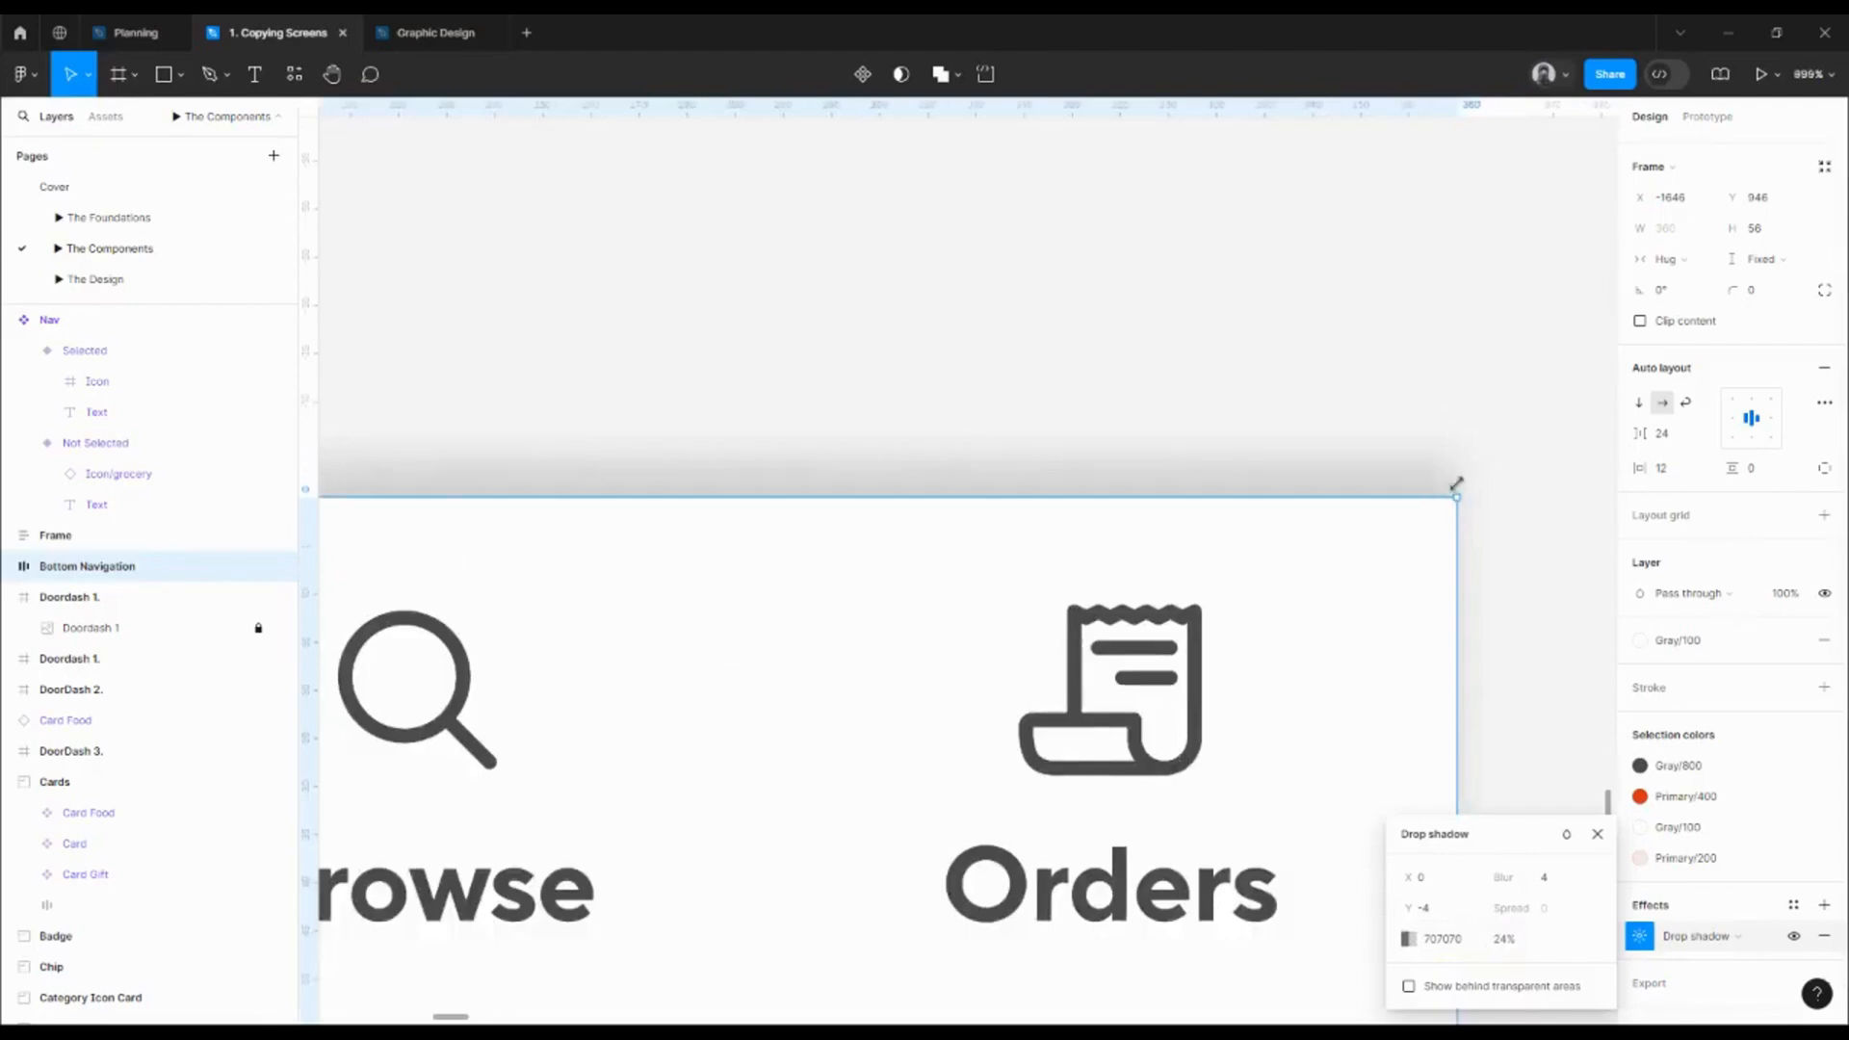
scroll(1464, 472, "down", 5)
scroll(1395, 438, "up", 2)
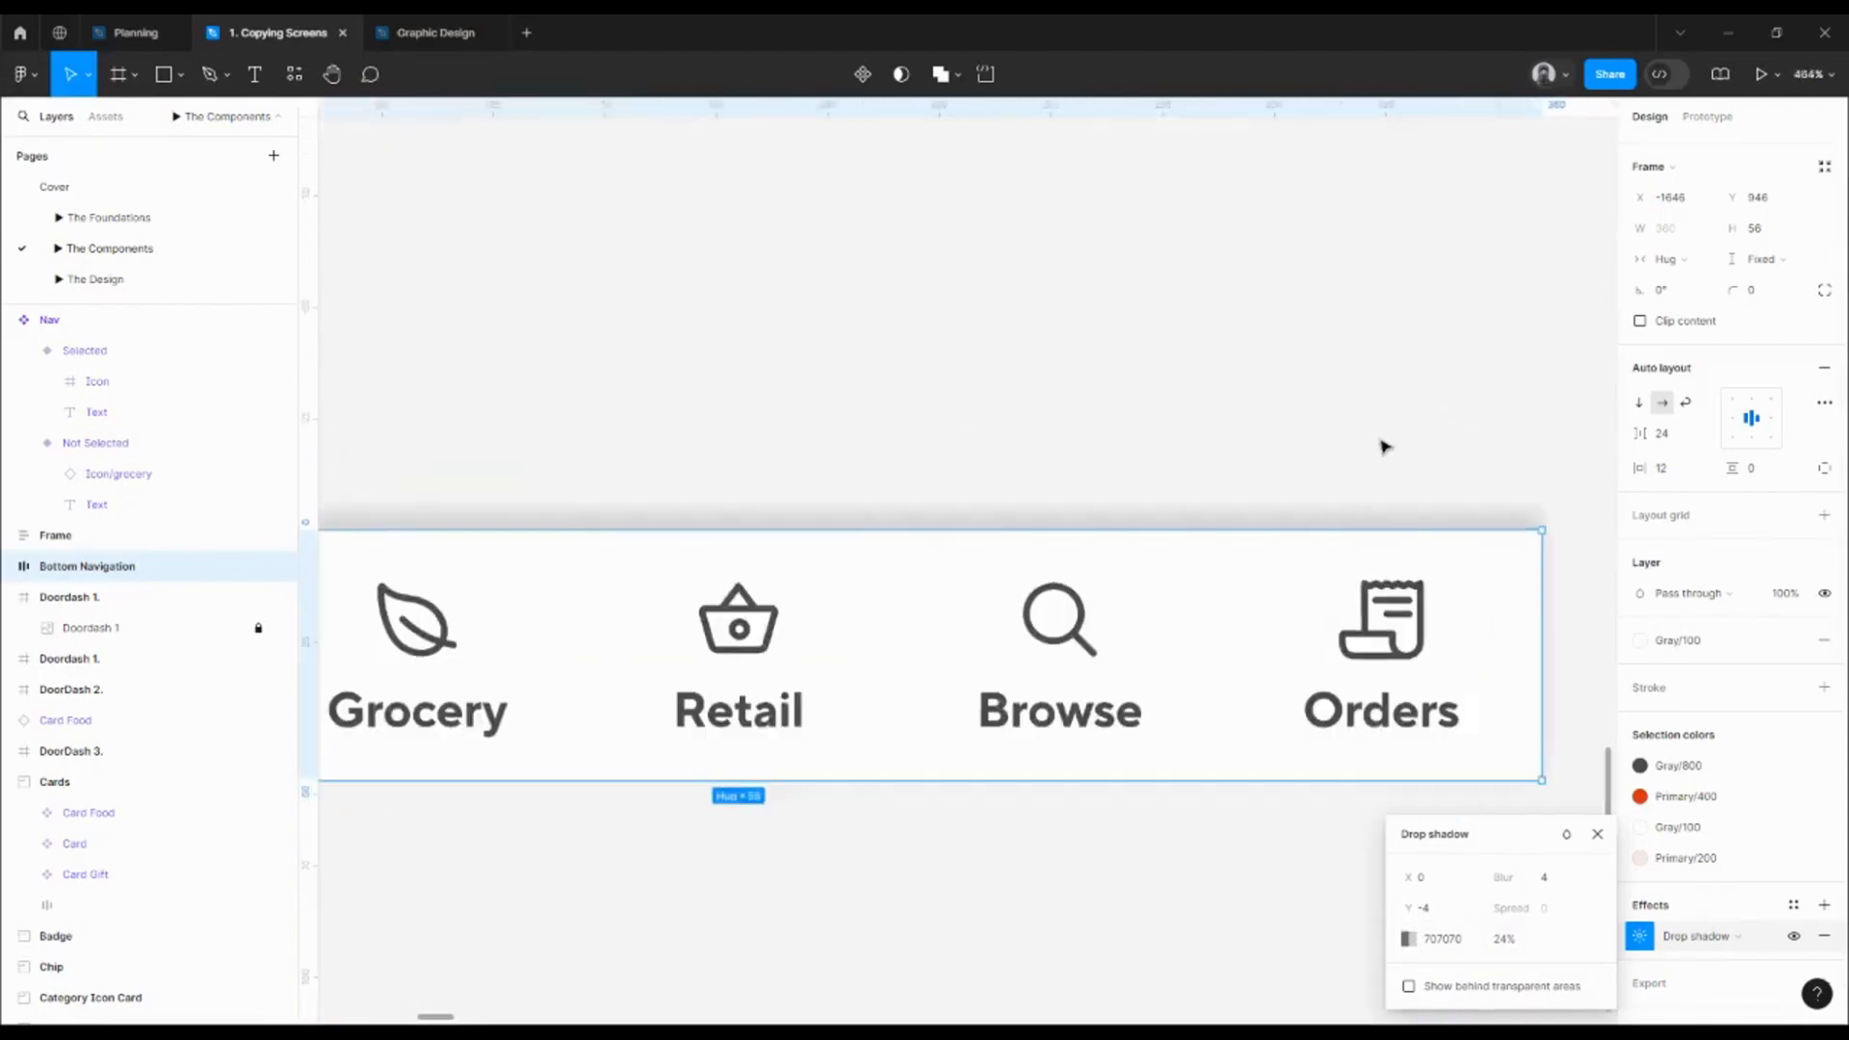
scroll(1383, 446, "down", 3)
left_click_drag(1435, 449, 1378, 587)
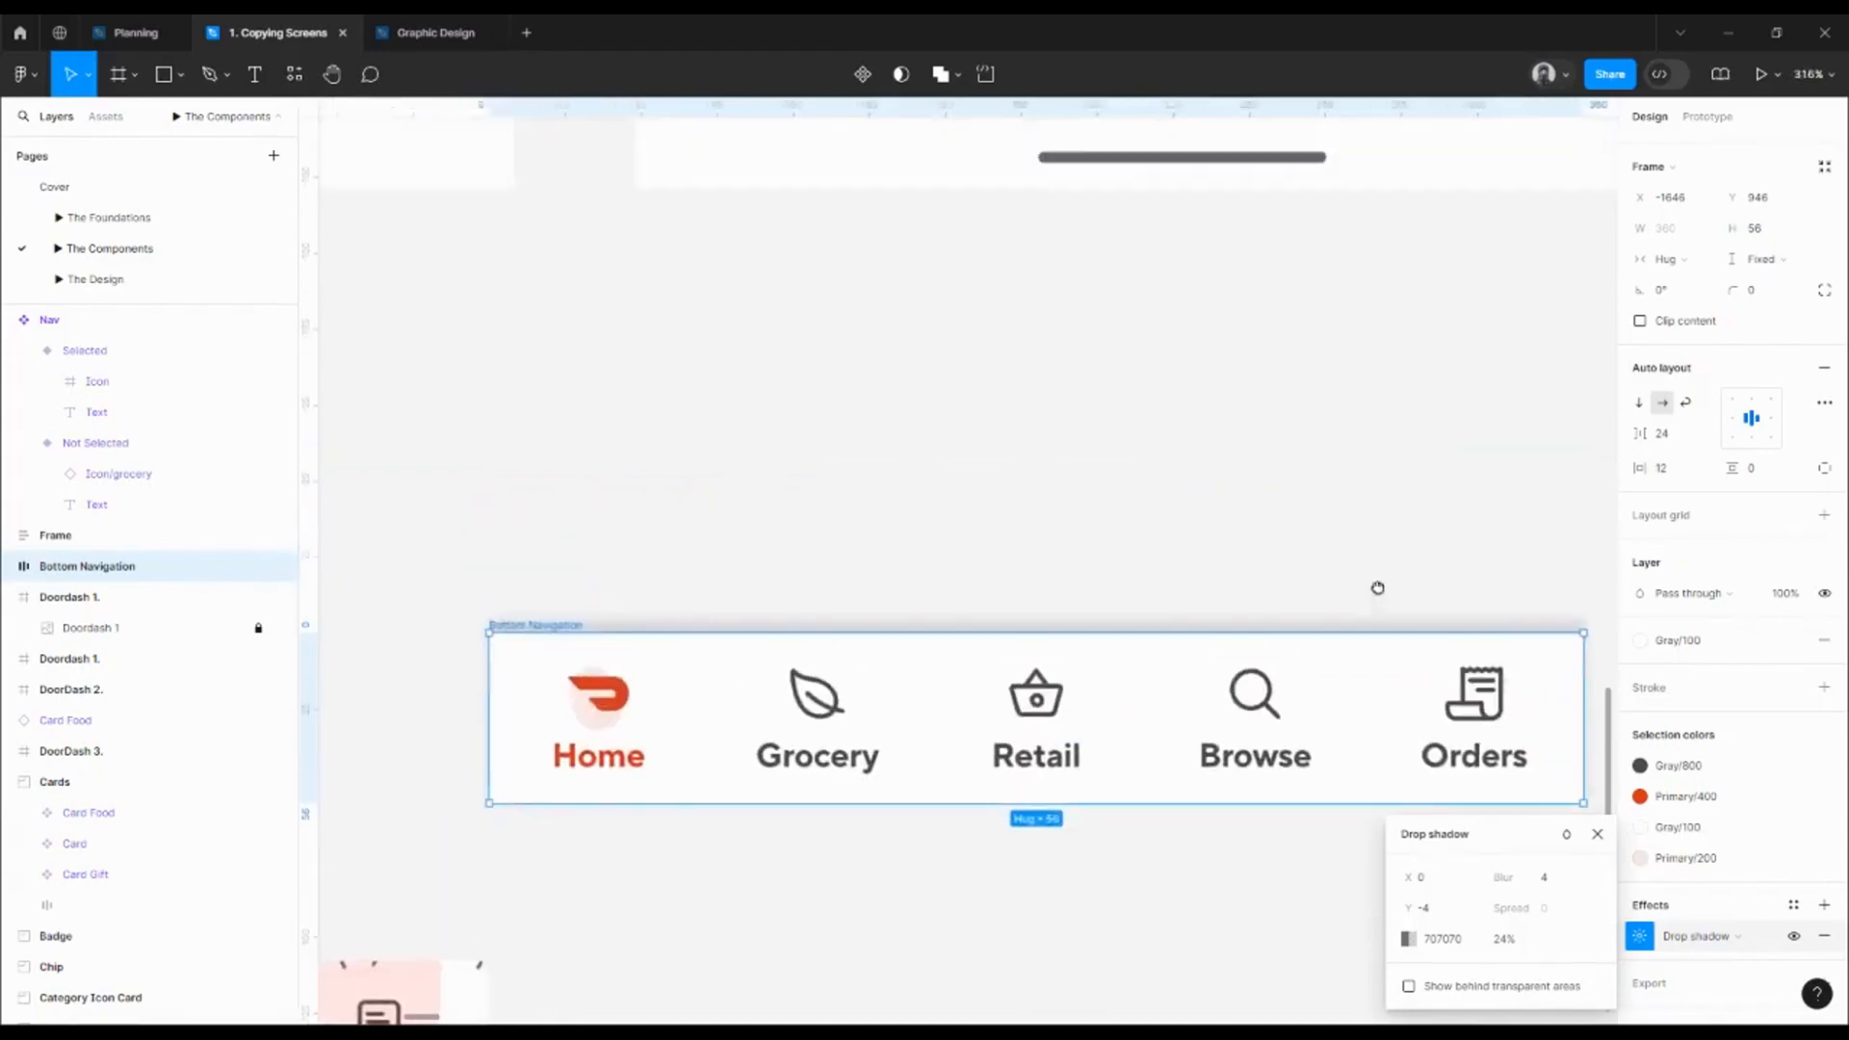
scroll(1341, 516, "down", 3)
left_click_drag(1085, 405, 1257, 621)
scroll(1045, 518, "up", 2)
scroll(1042, 520, "up", 6)
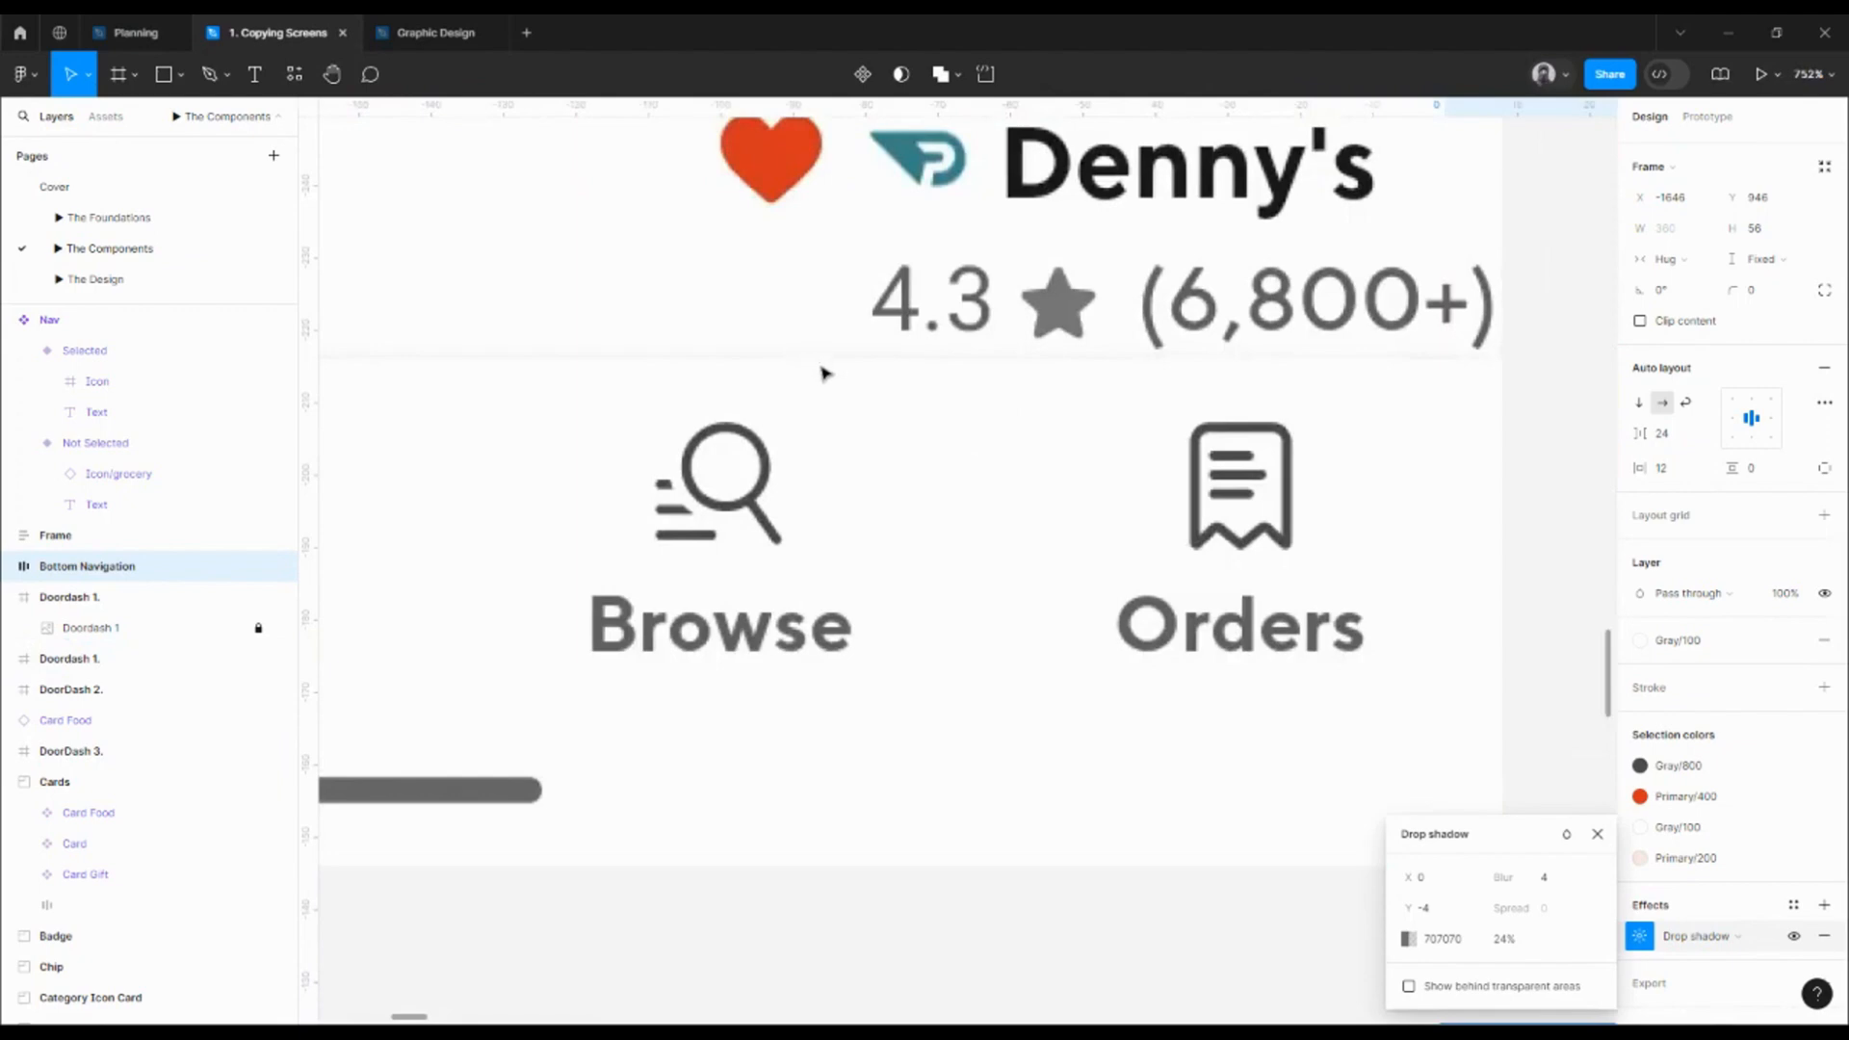
scroll(825, 371, "down", 5)
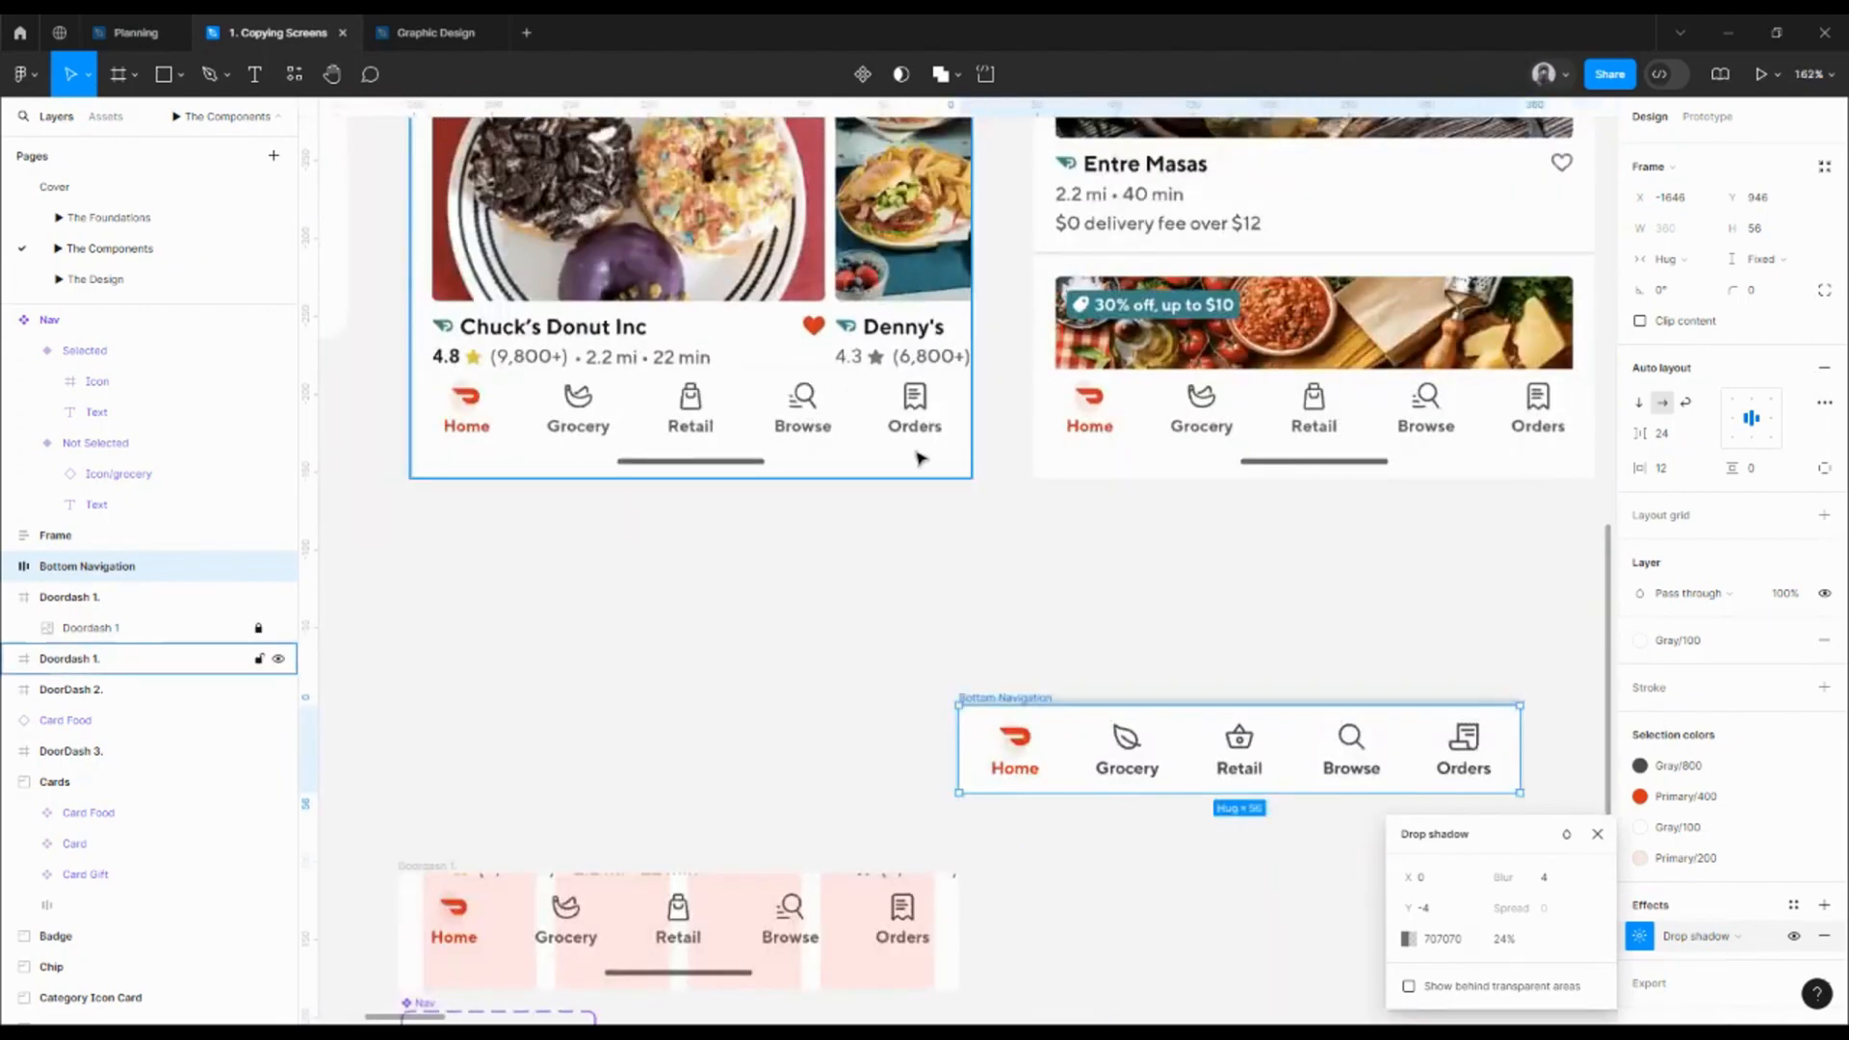
Reduce the Bottom Navigation frame's drop shadow Y offset to -2 and then to -1.
left_click_drag(1248, 692, 1094, 606)
scroll(1093, 605, "up", 4)
scroll(1268, 574, "left", 2)
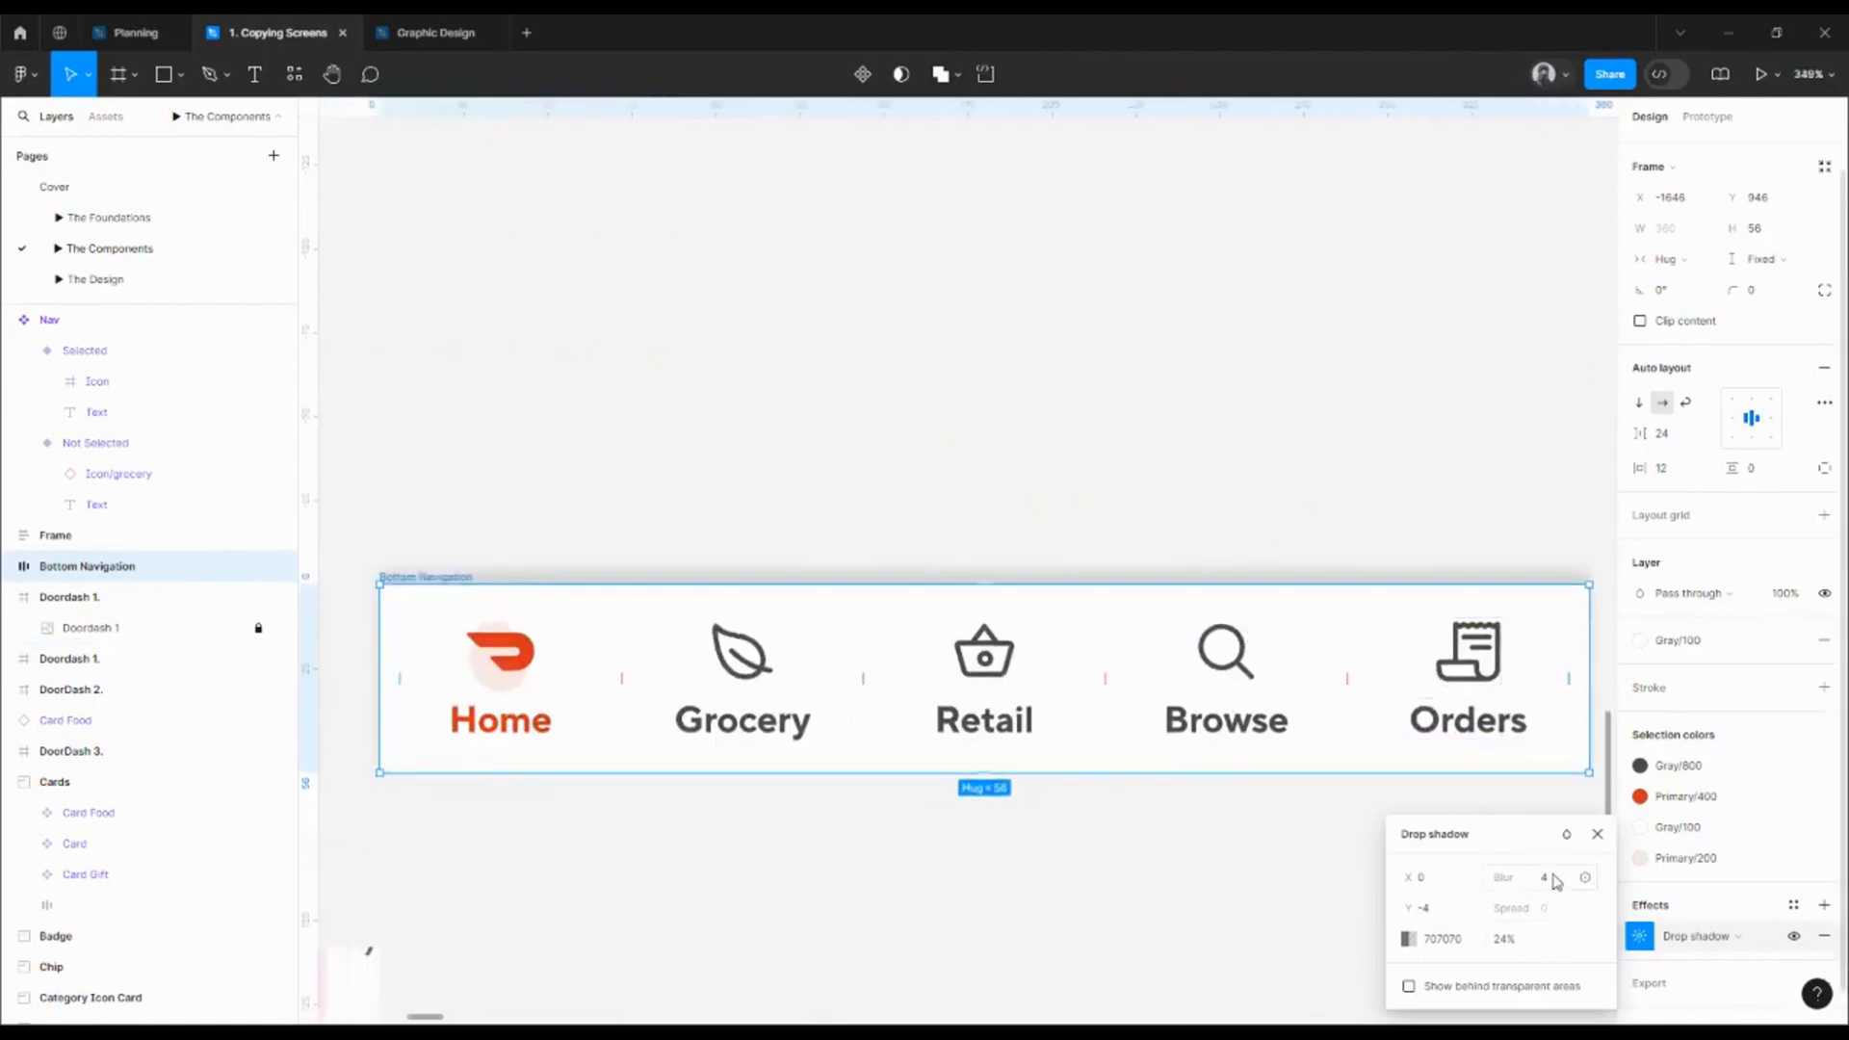
left_click(1554, 879)
left_click(1429, 915)
key("Return")
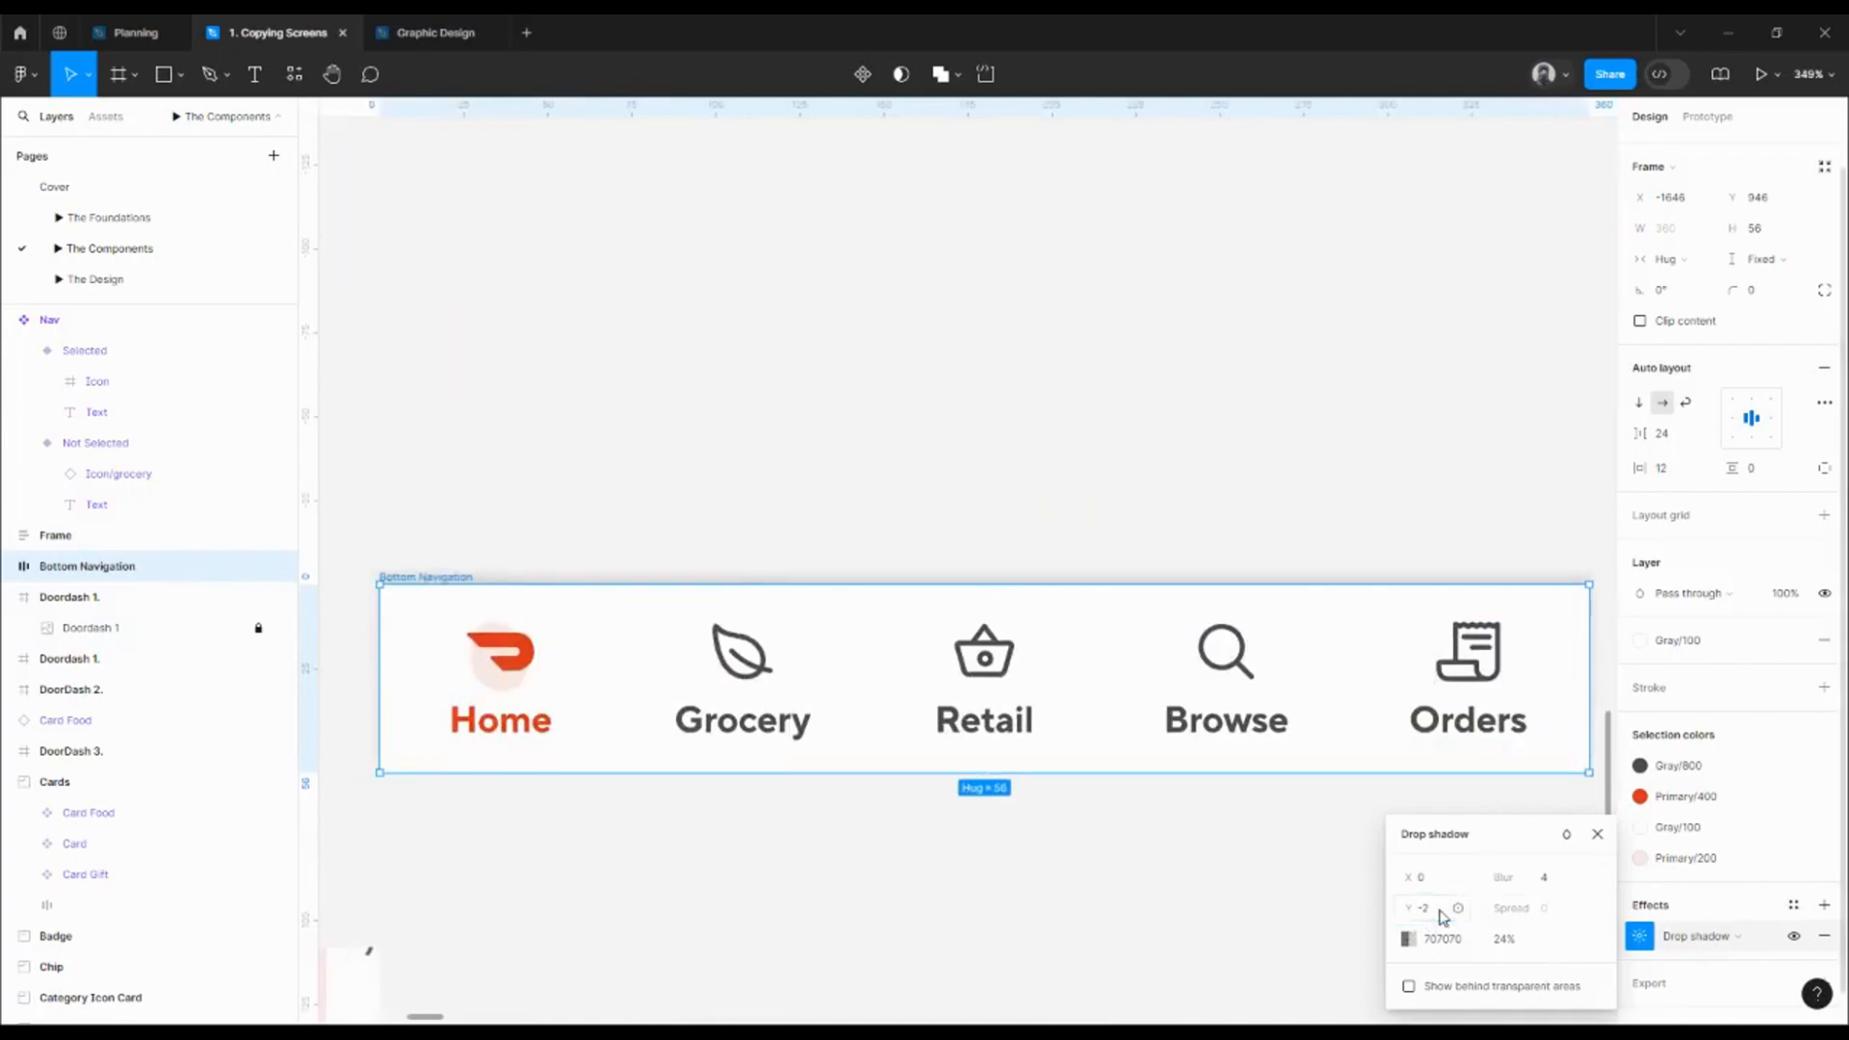
left_click(1435, 912)
left_click_drag(1413, 913, 1428, 910)
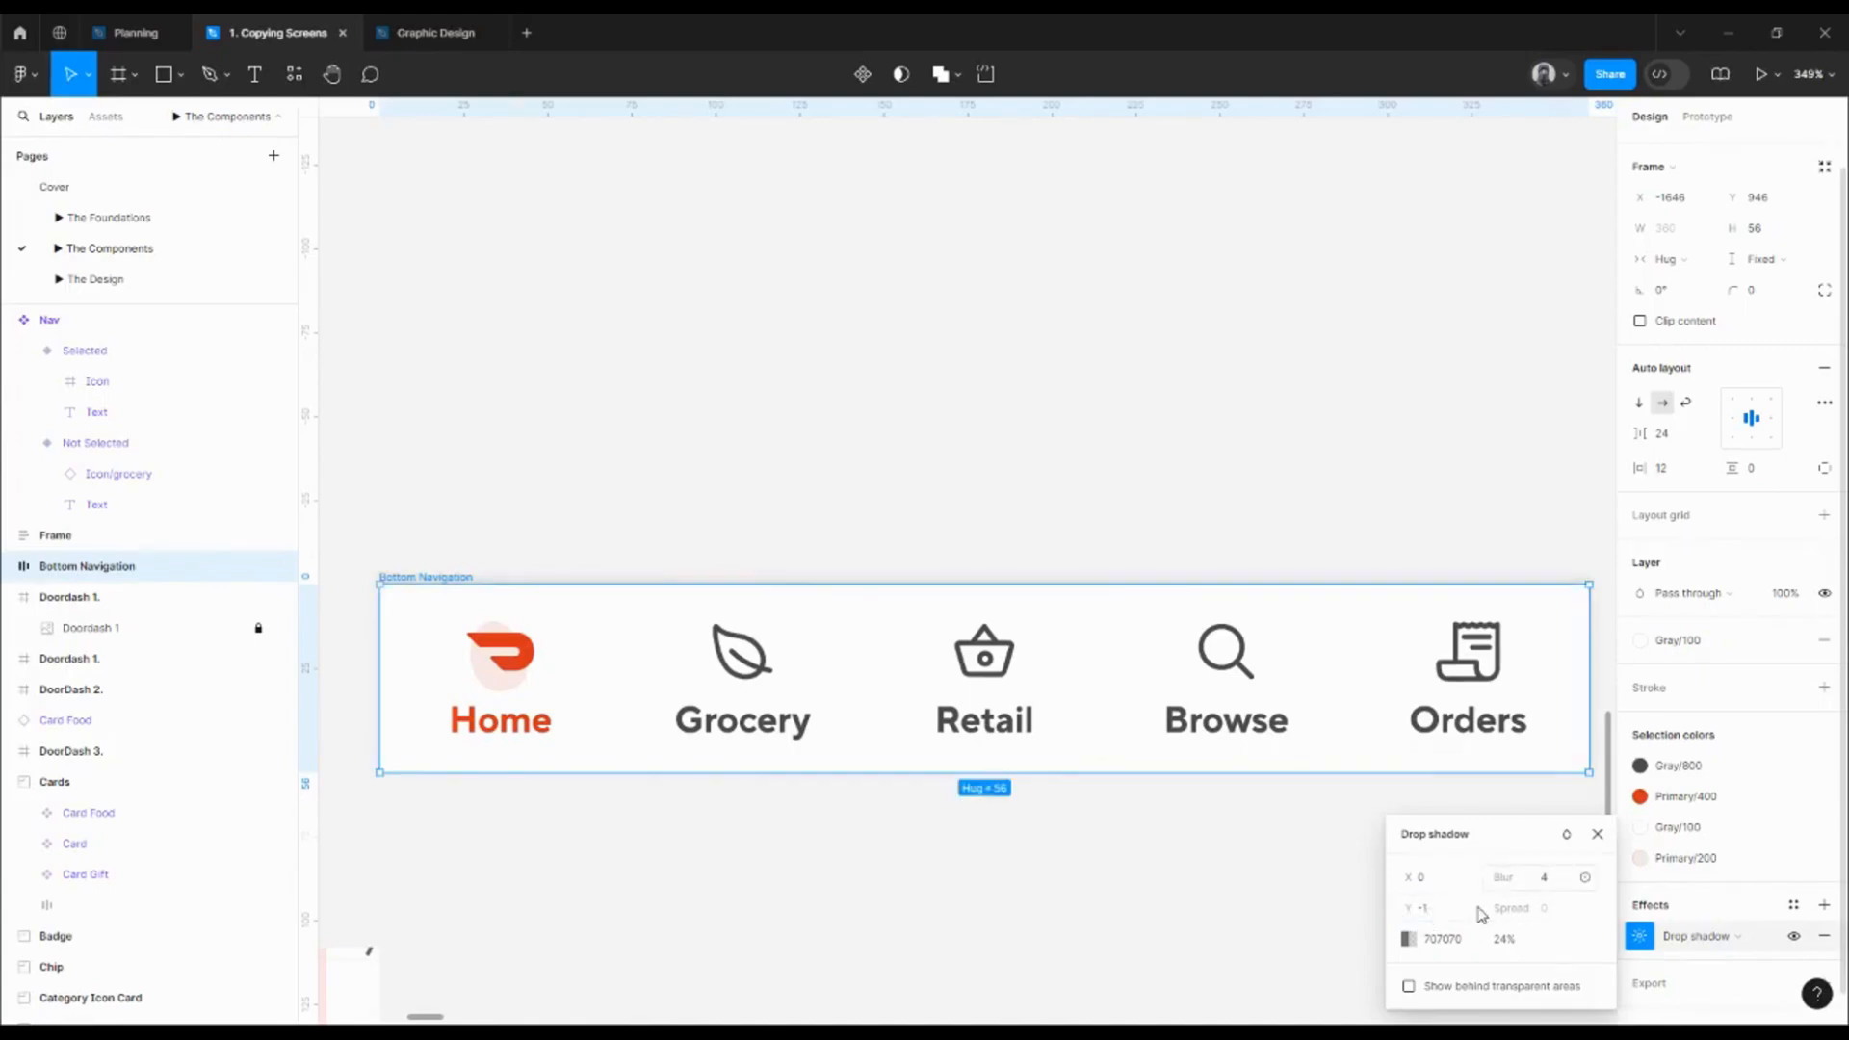
Raise the drop shadow's blur to 8 and check the Bottom Navigation frame while it is unselected.
left_click(1561, 887)
type("0")
key("Return")
left_click(1207, 910)
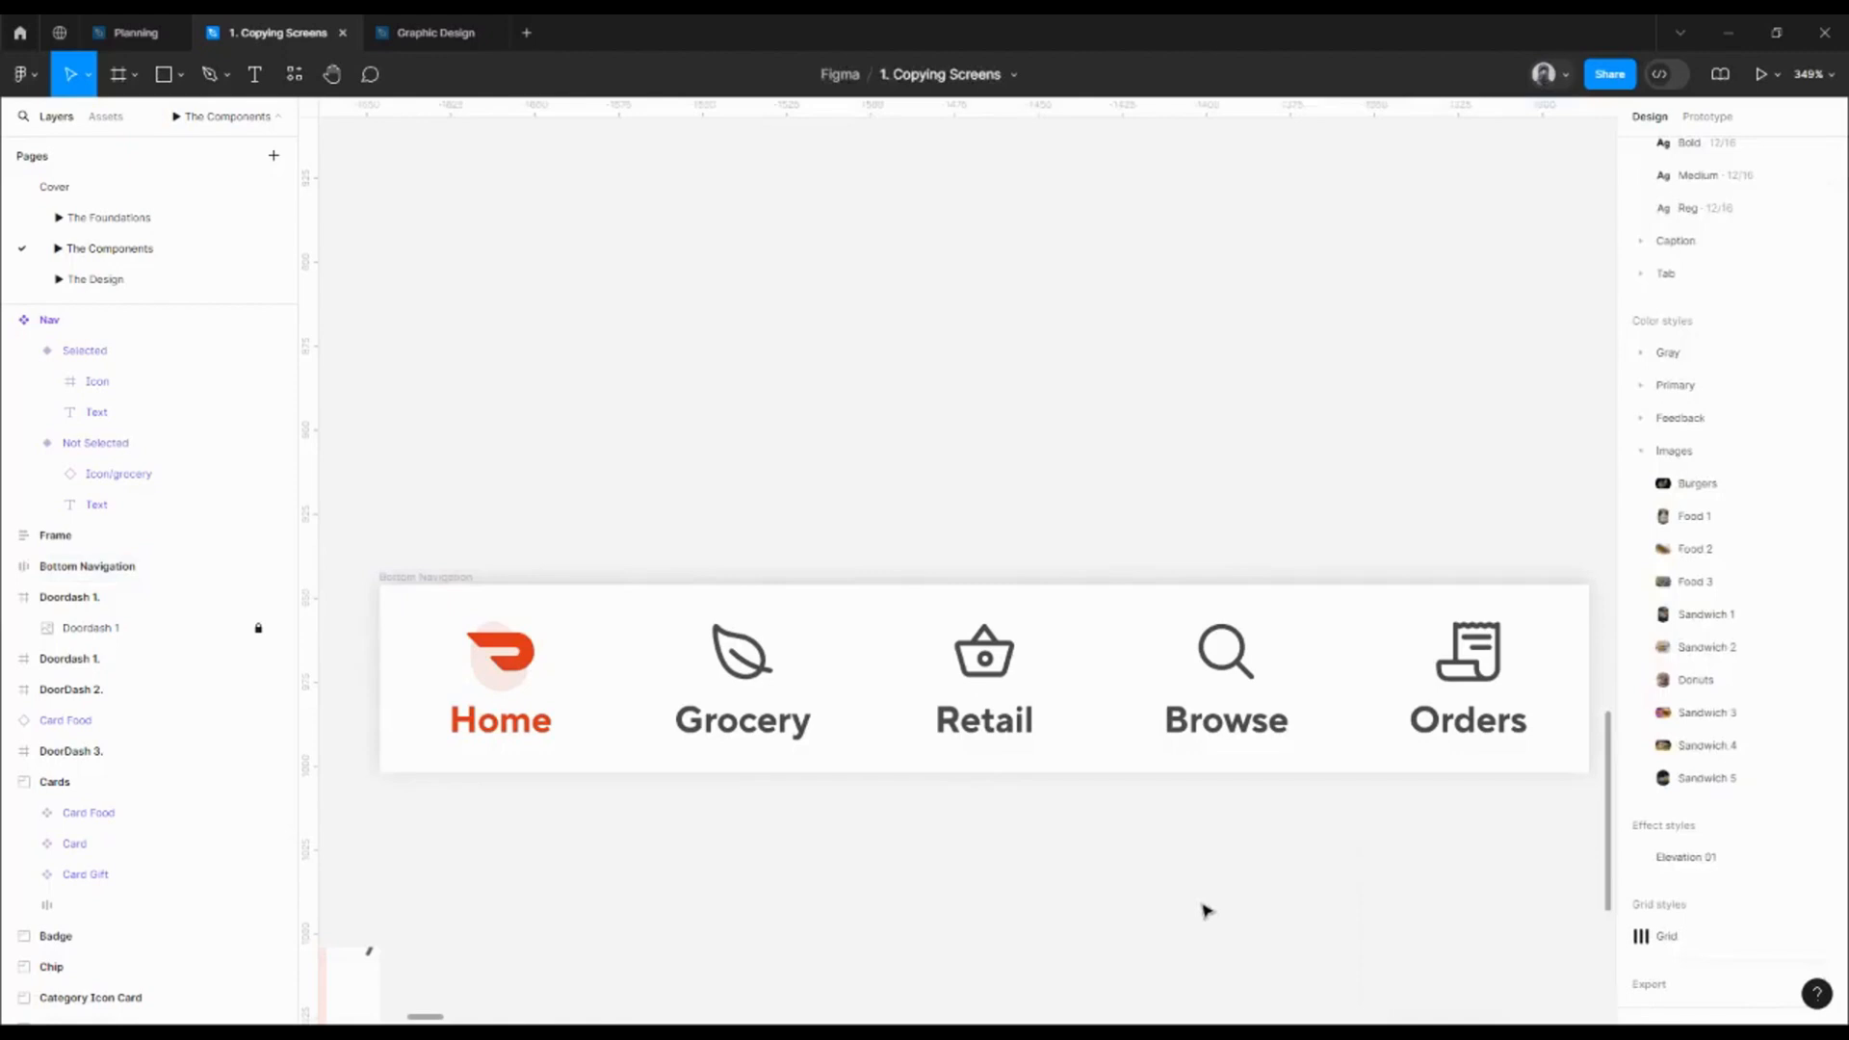
left_click(485, 583)
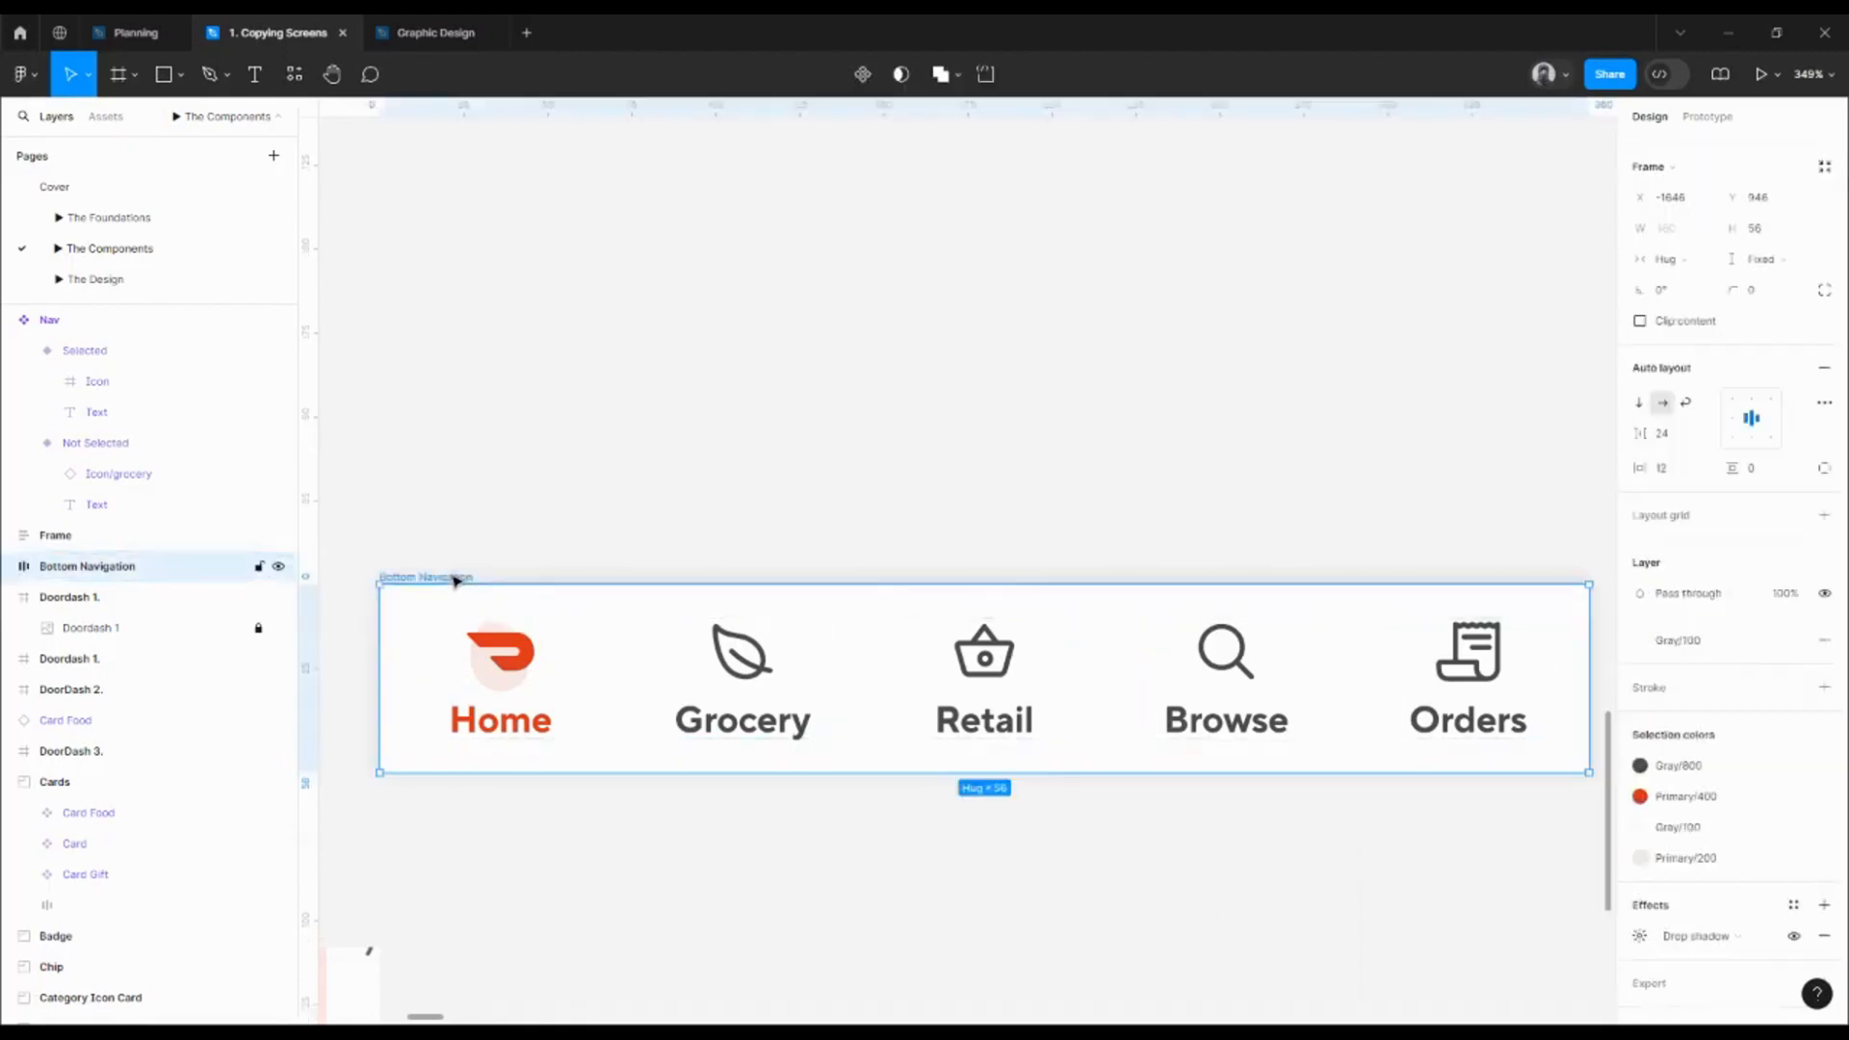
left_click(1639, 935)
left_click(1504, 940)
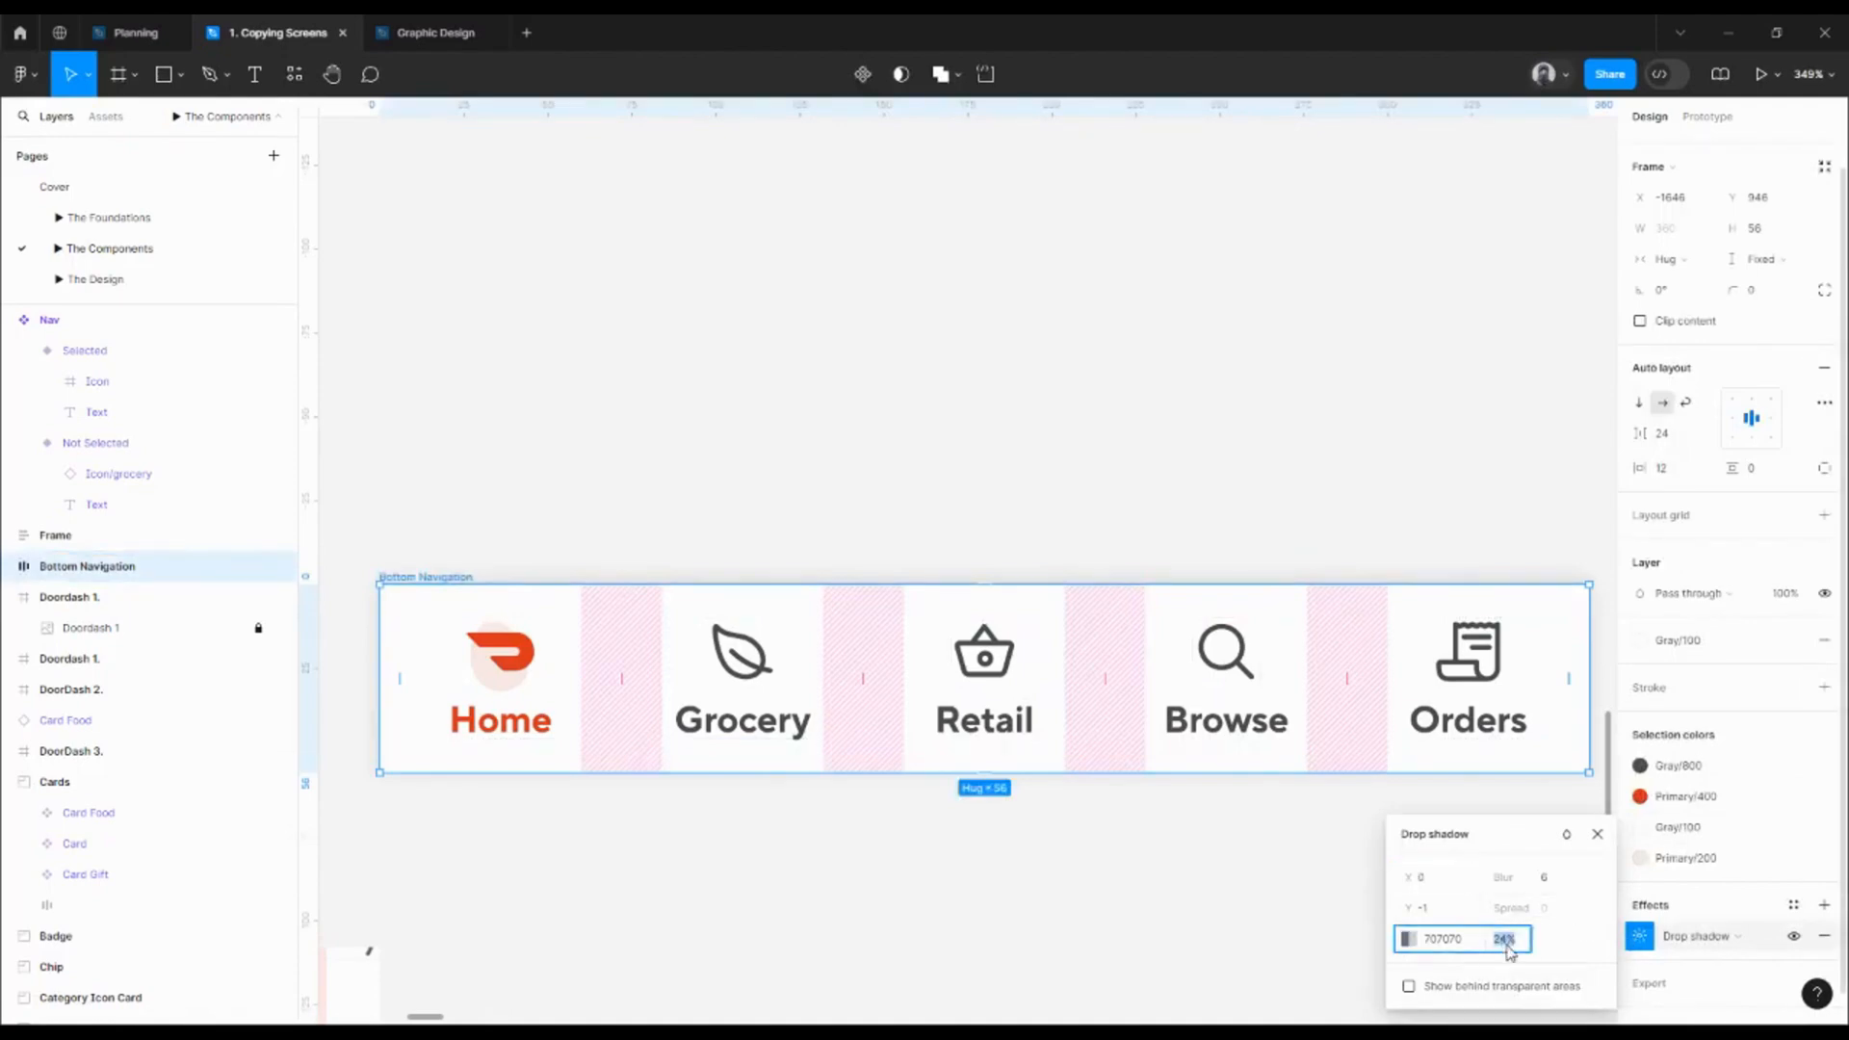
left_click(1544, 878)
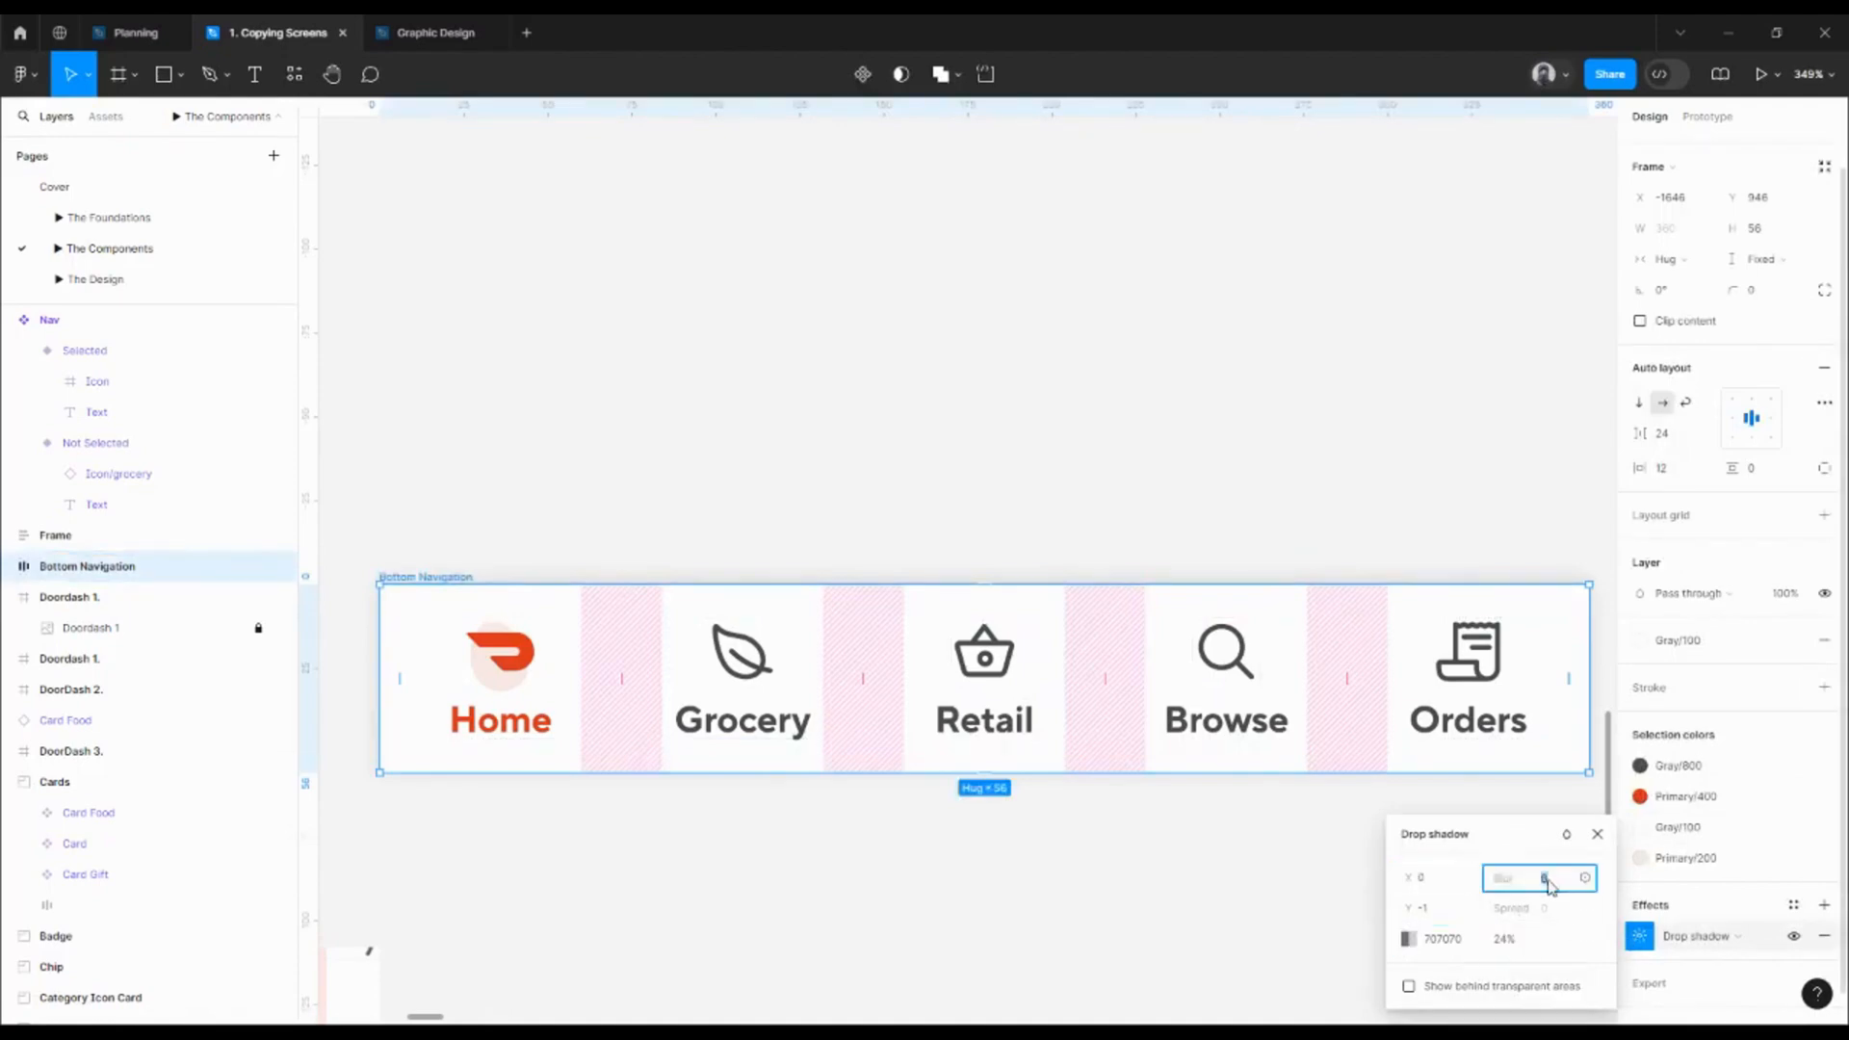
left_click(1244, 903)
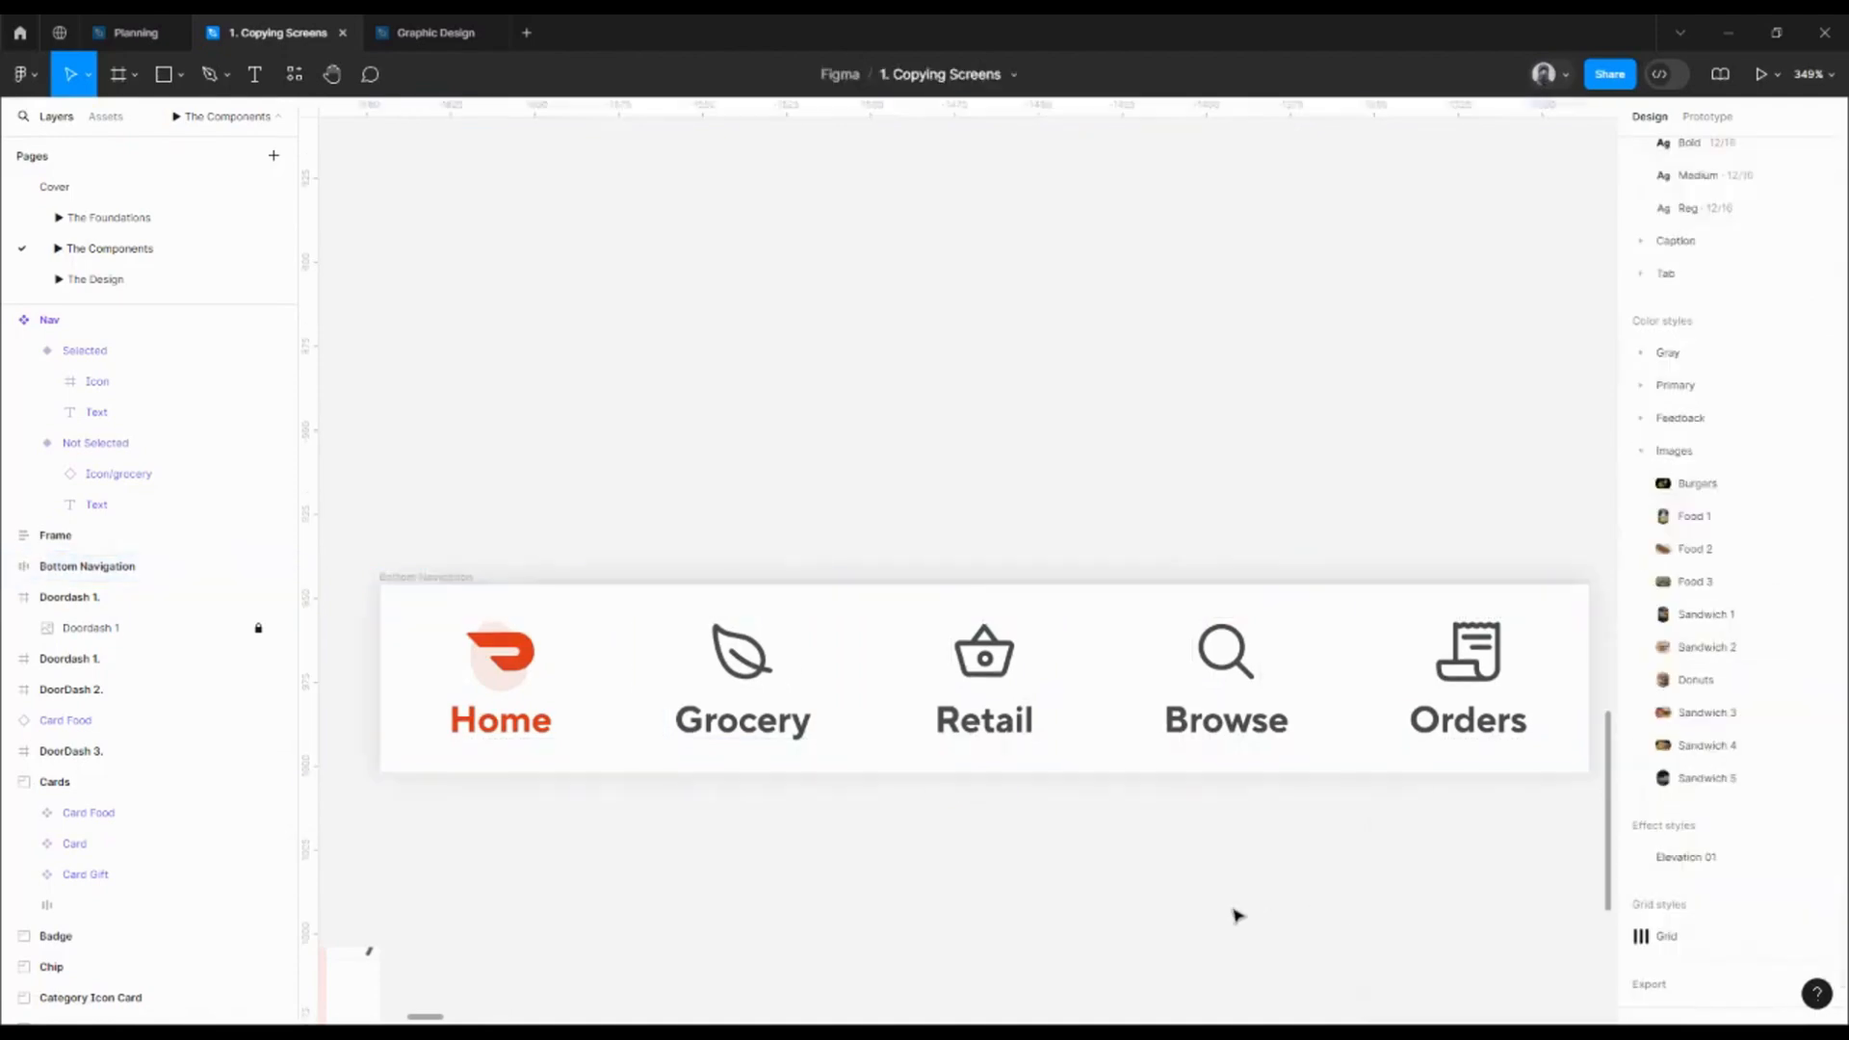
Set the Bottom Navigation frame's drop shadow blur to 6 and its opacity to 20%.
left_click(433, 577)
left_click(1637, 936)
left_click(1559, 886)
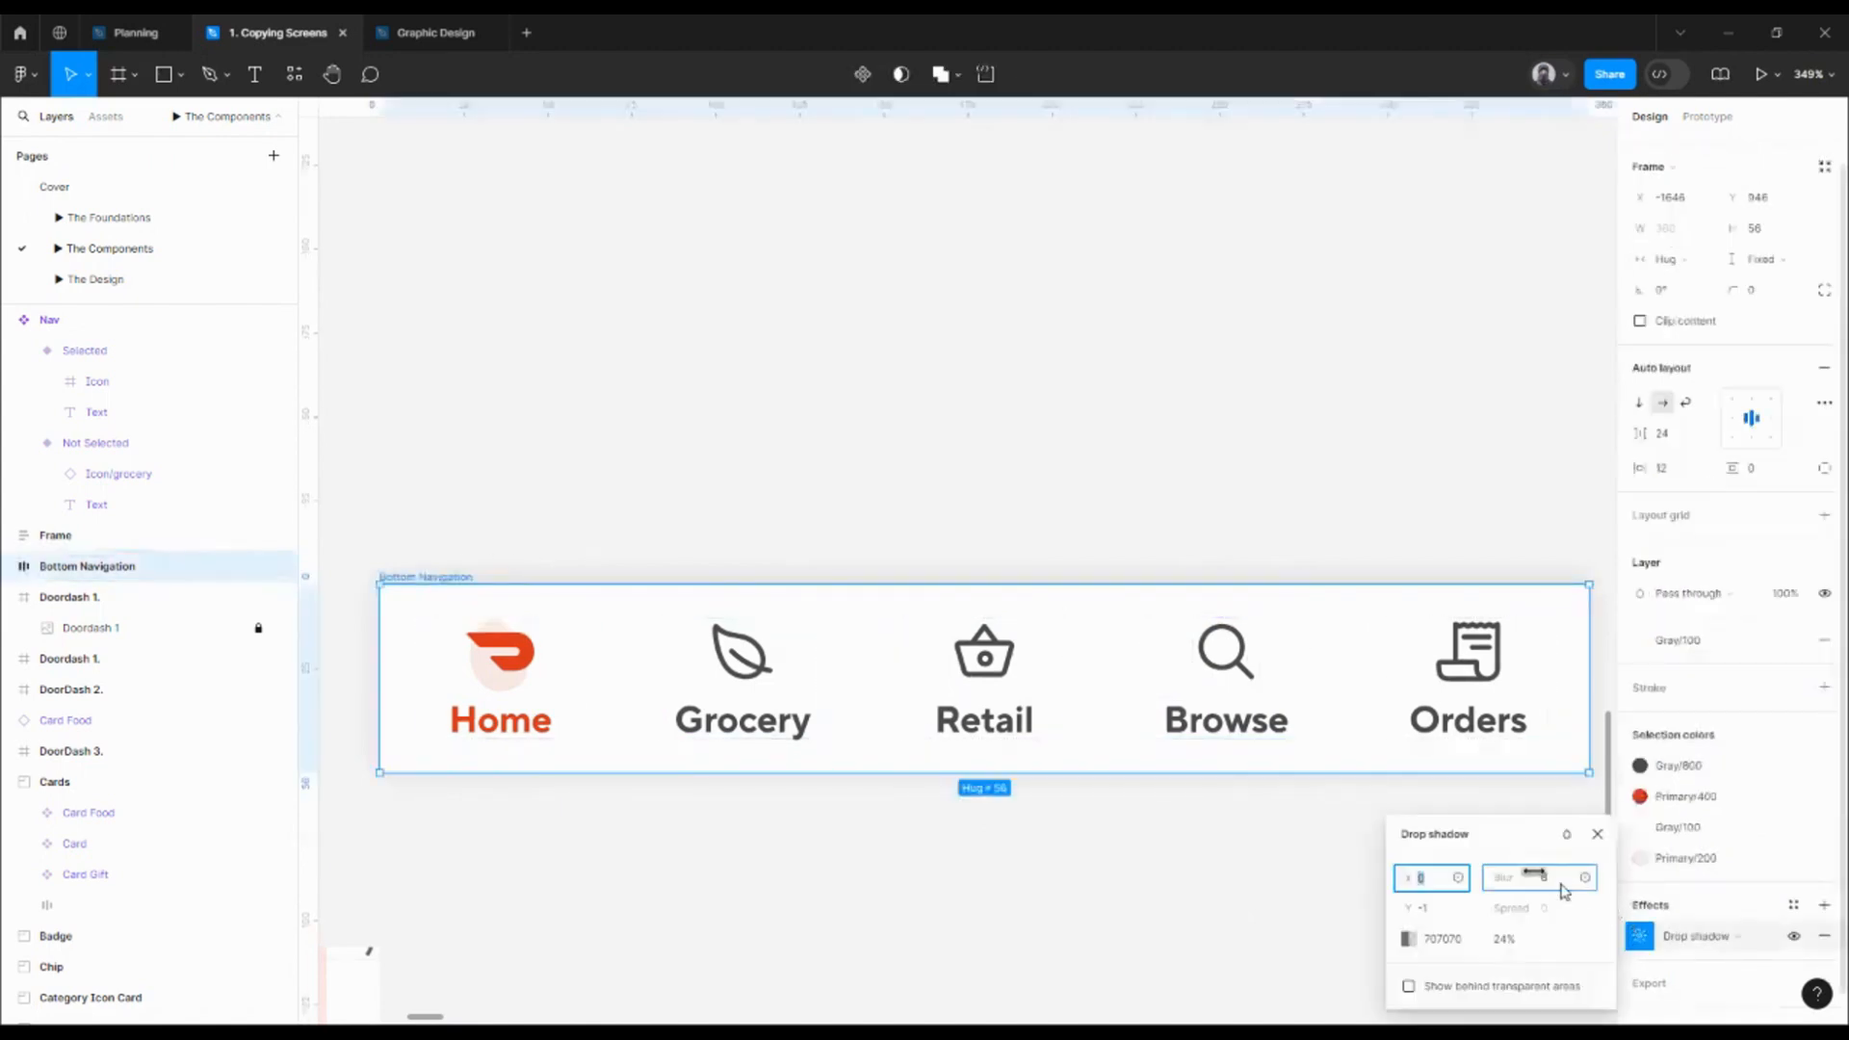
key("Return")
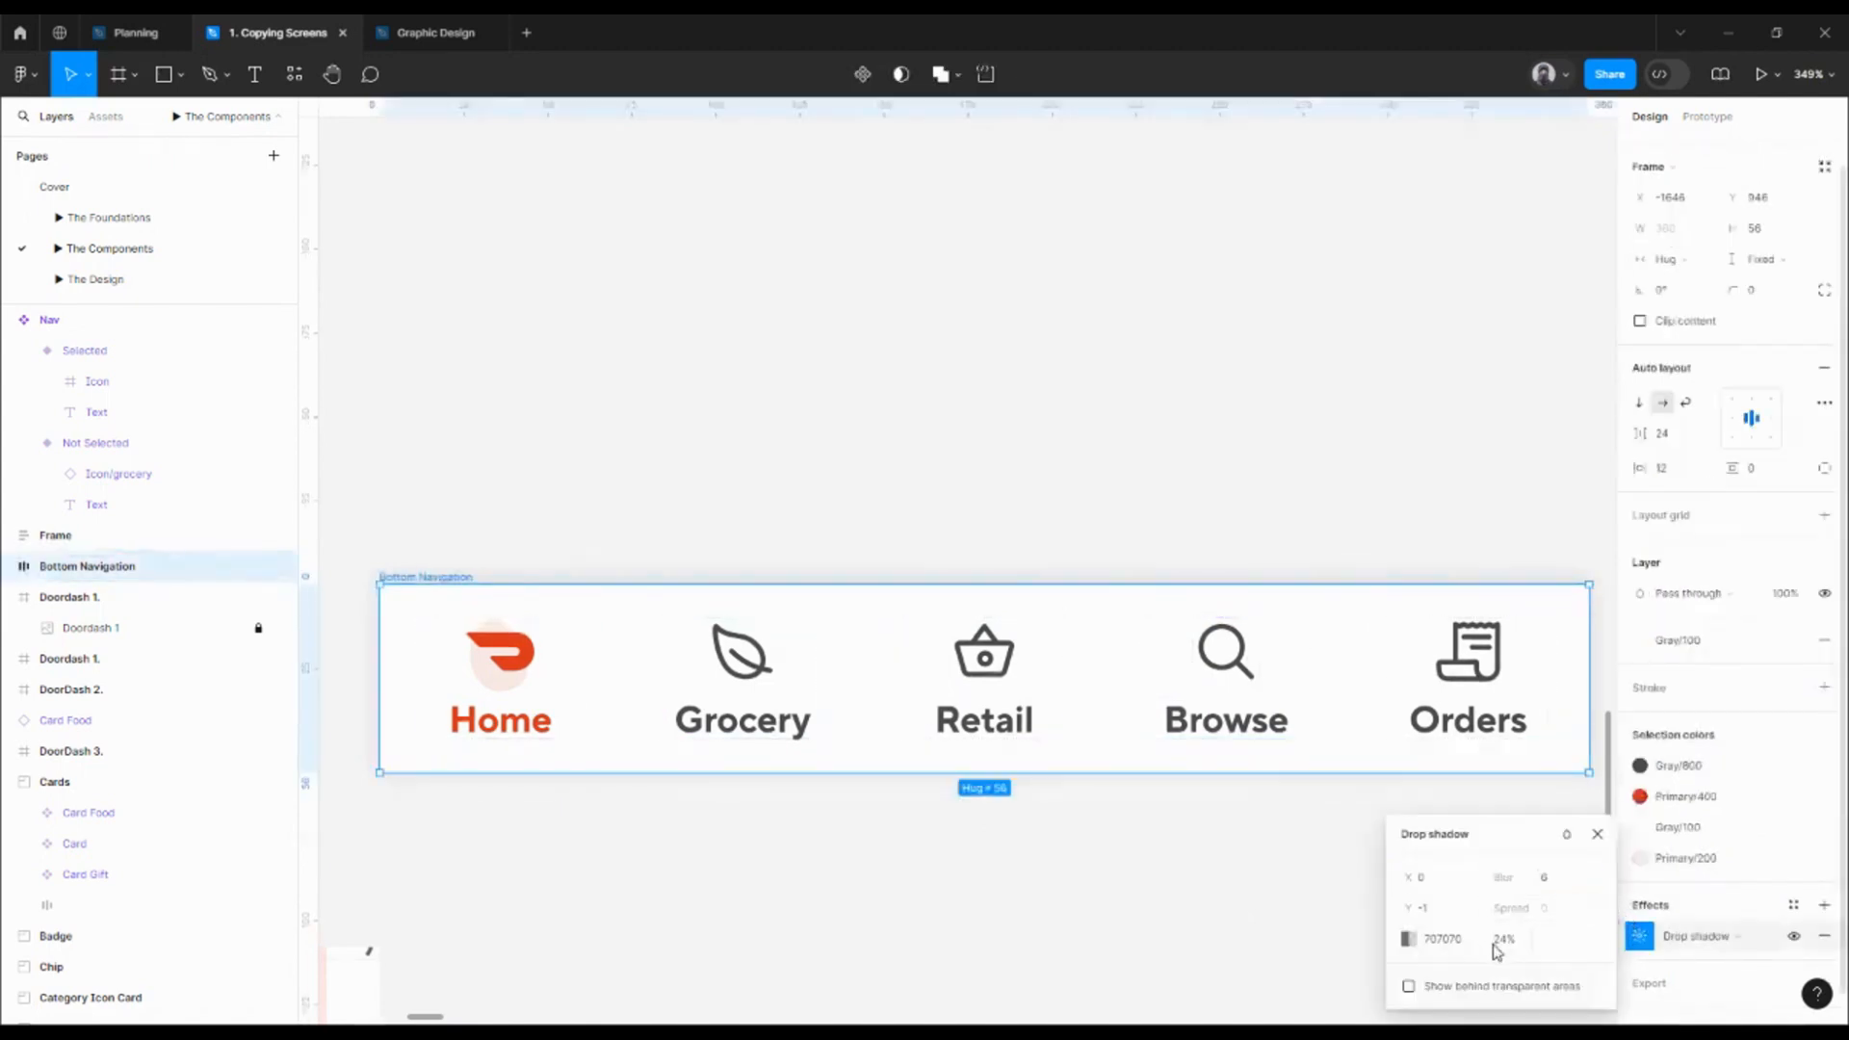
left_click(1498, 942)
type("20")
key("Return")
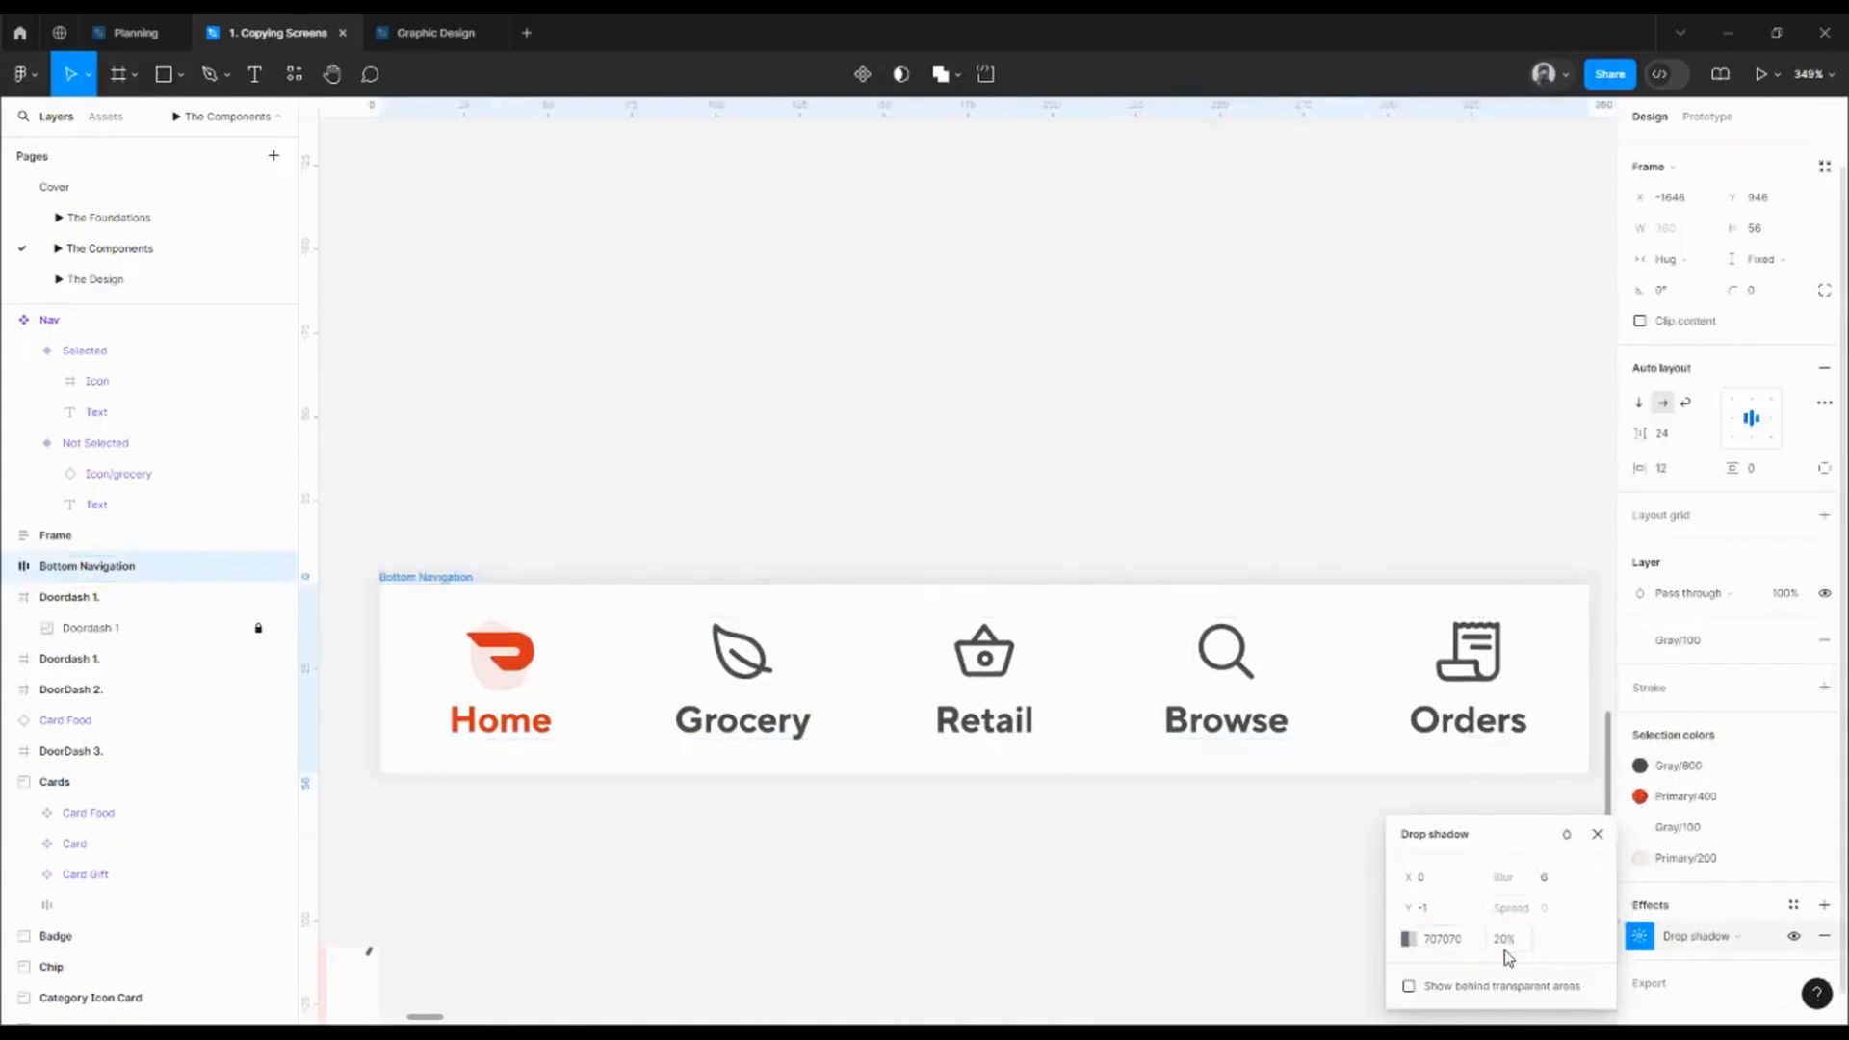
Place the Bottom Navigation frame over the Doordash 1. screen's navigation bar for comparison, and undo the move.
left_click(1327, 909)
scroll(1182, 741, "down", 5)
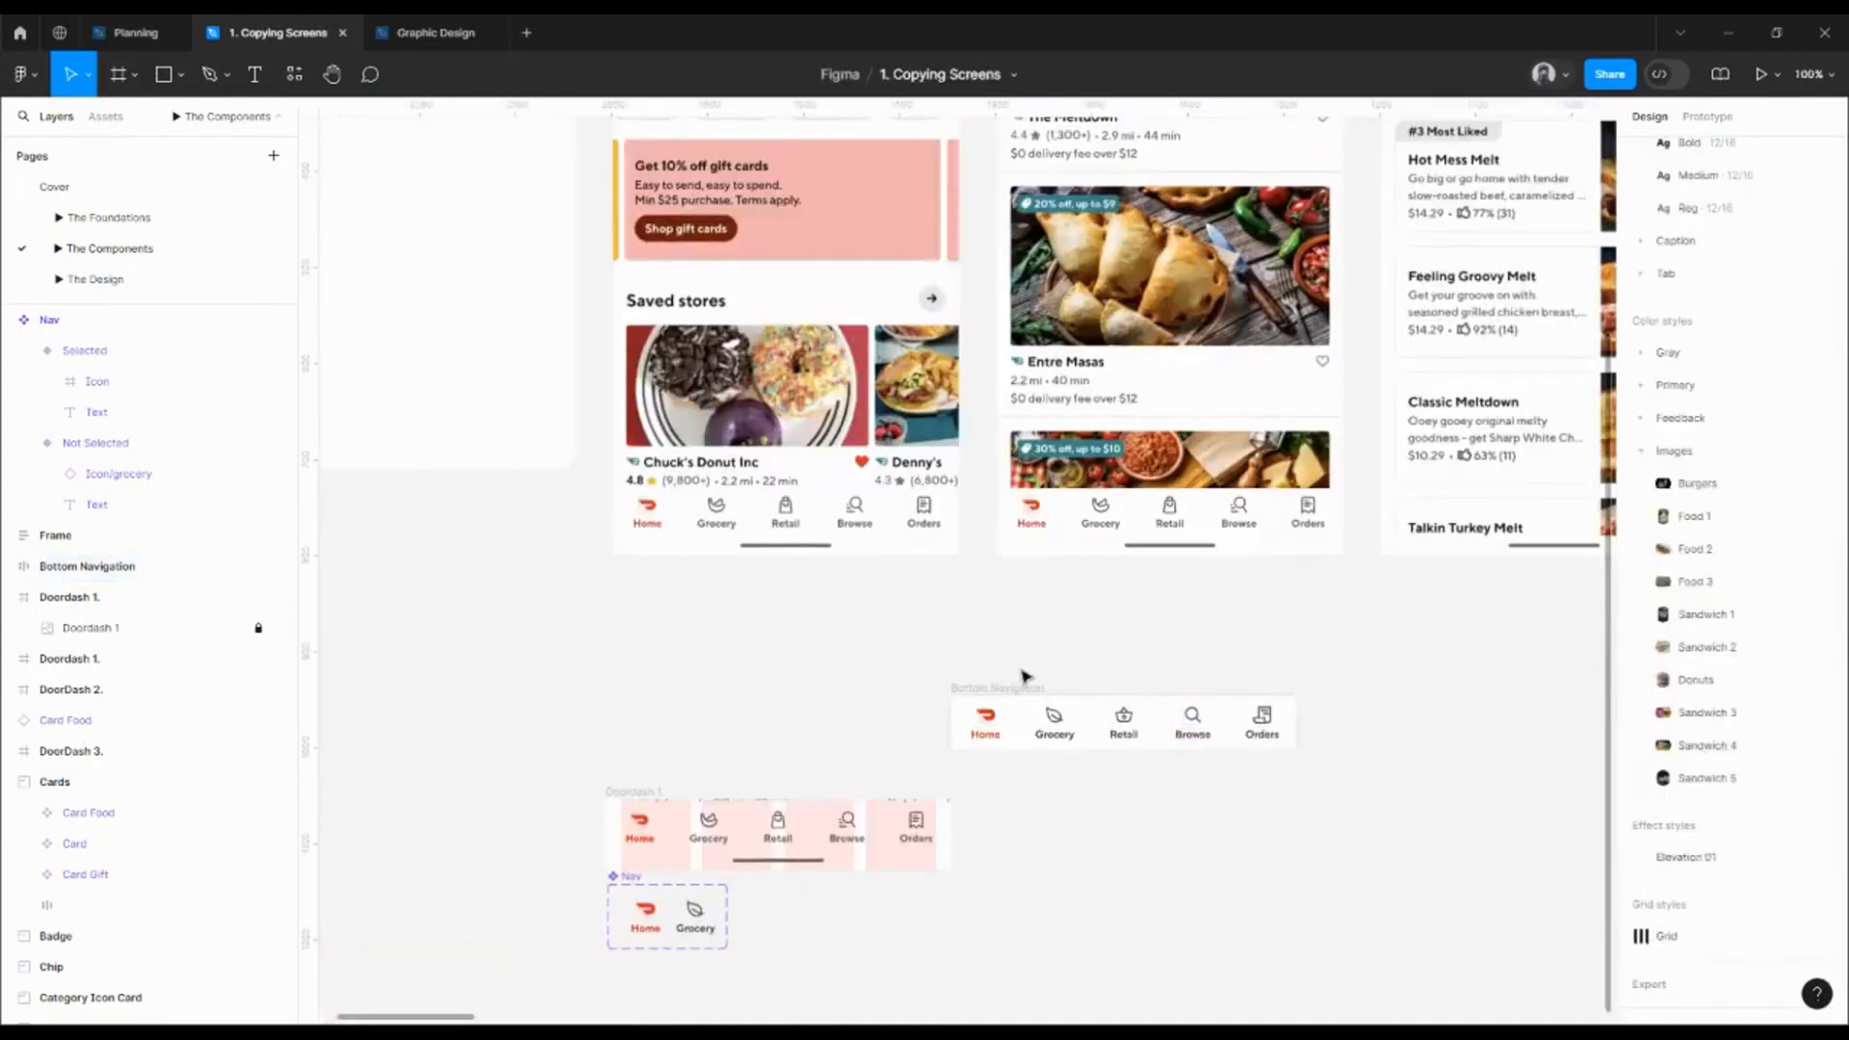
left_click_drag(1005, 695, 826, 515)
scroll(826, 515, "up", 5)
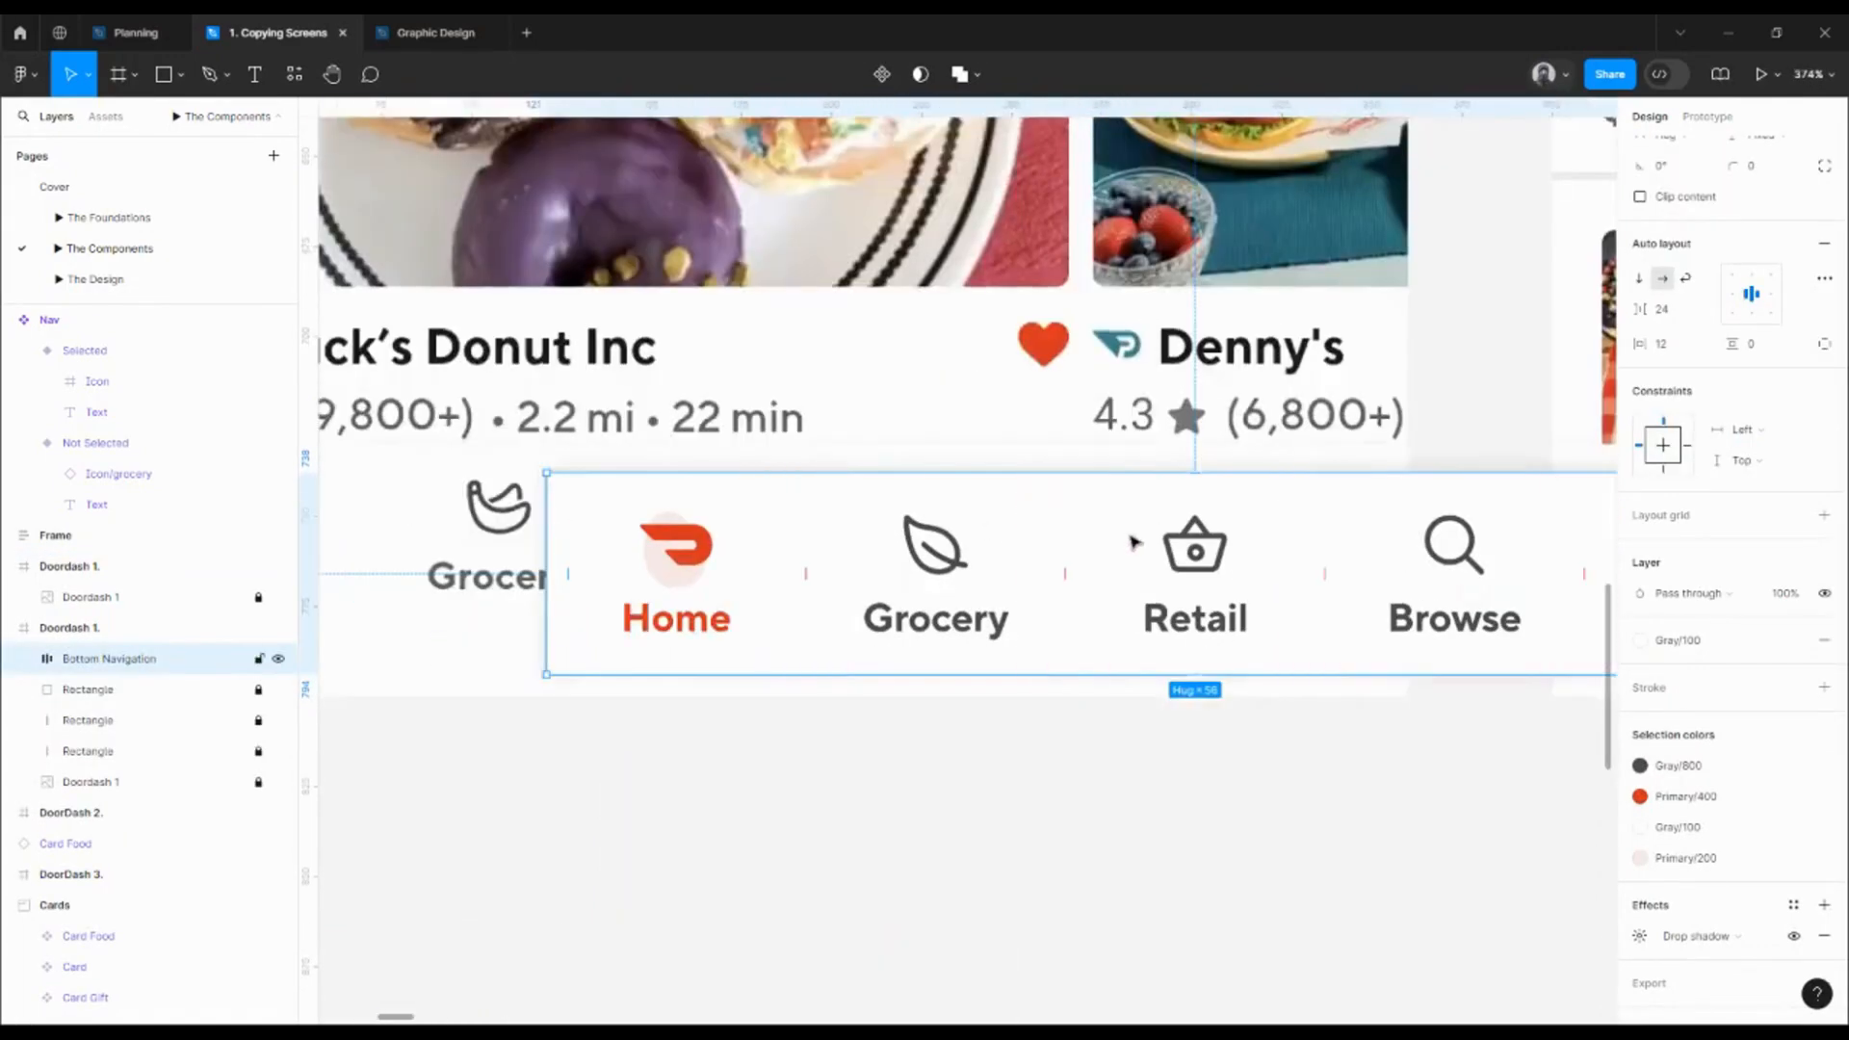
key("ctrl+z")
Save the Bottom Navigation frame's drop shadow as a new effect style named Elevation 02.
scroll(858, 515, "down", 3)
scroll(1033, 678, "down", 2)
scroll(1034, 678, "right", 2)
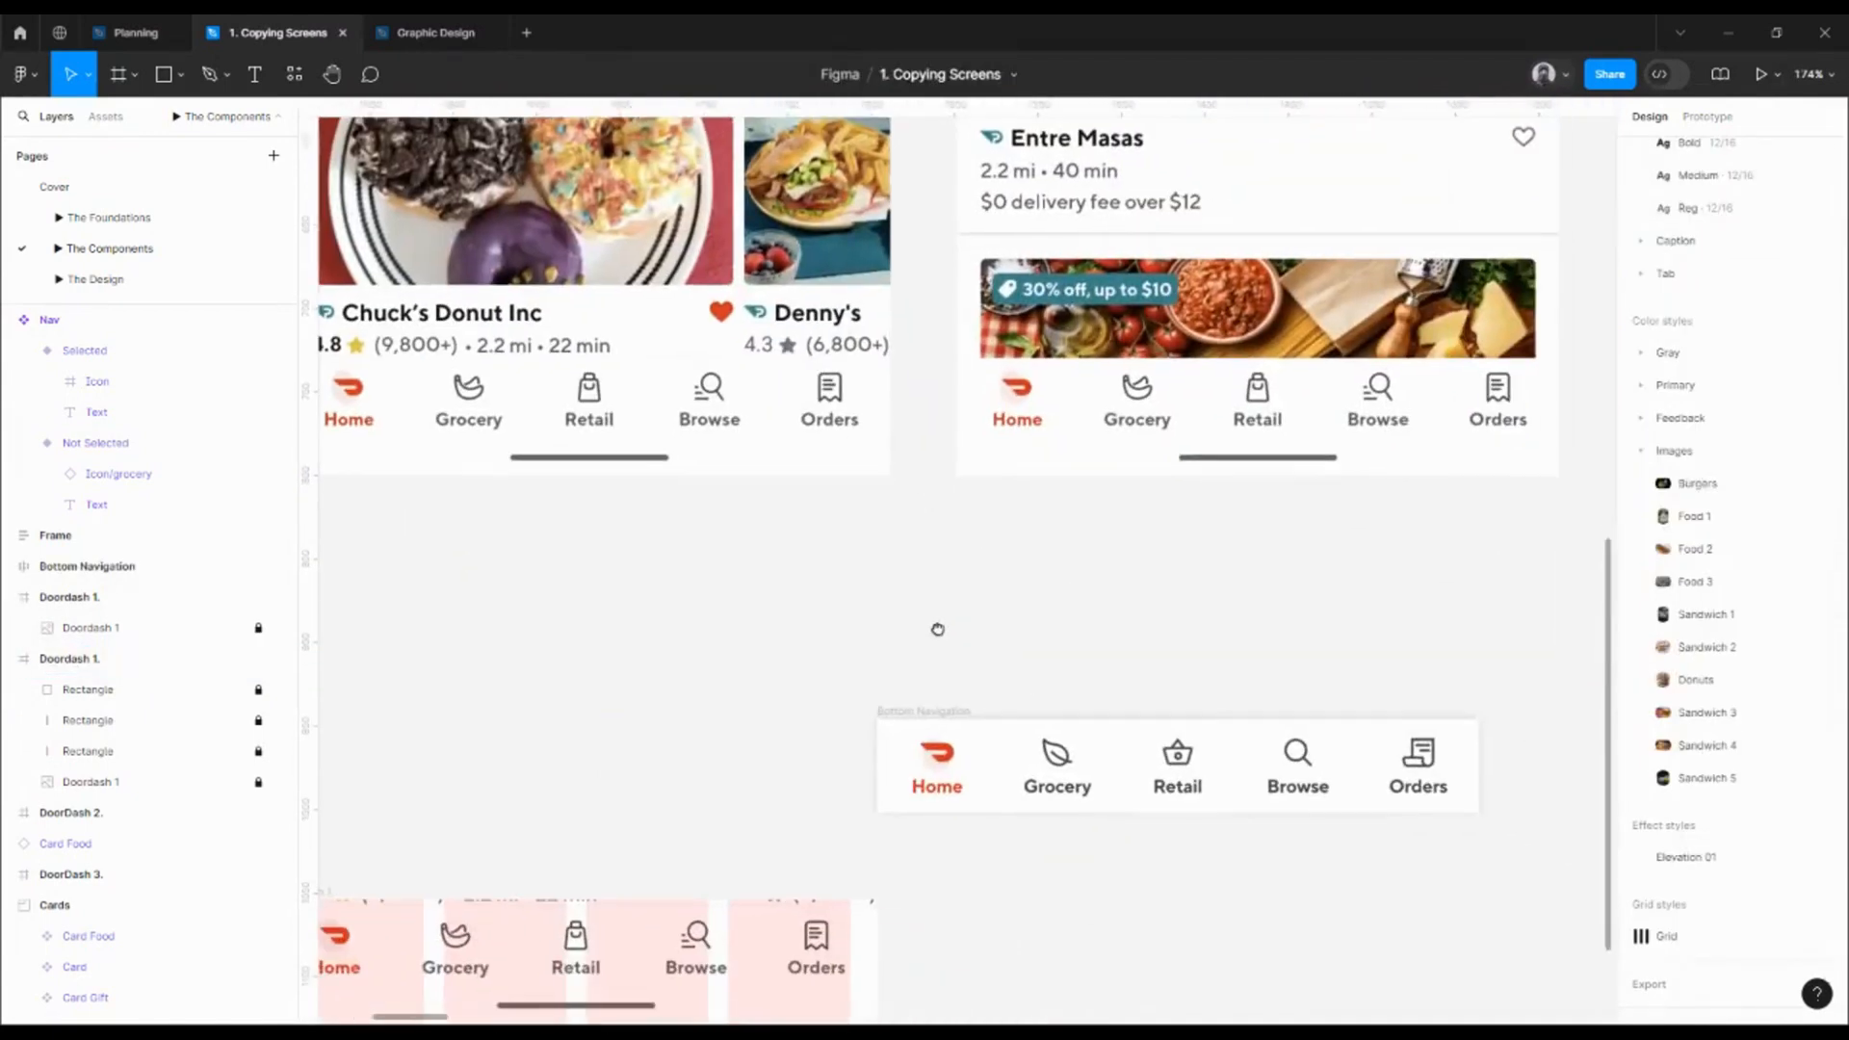
left_click(936, 722)
left_click(936, 722)
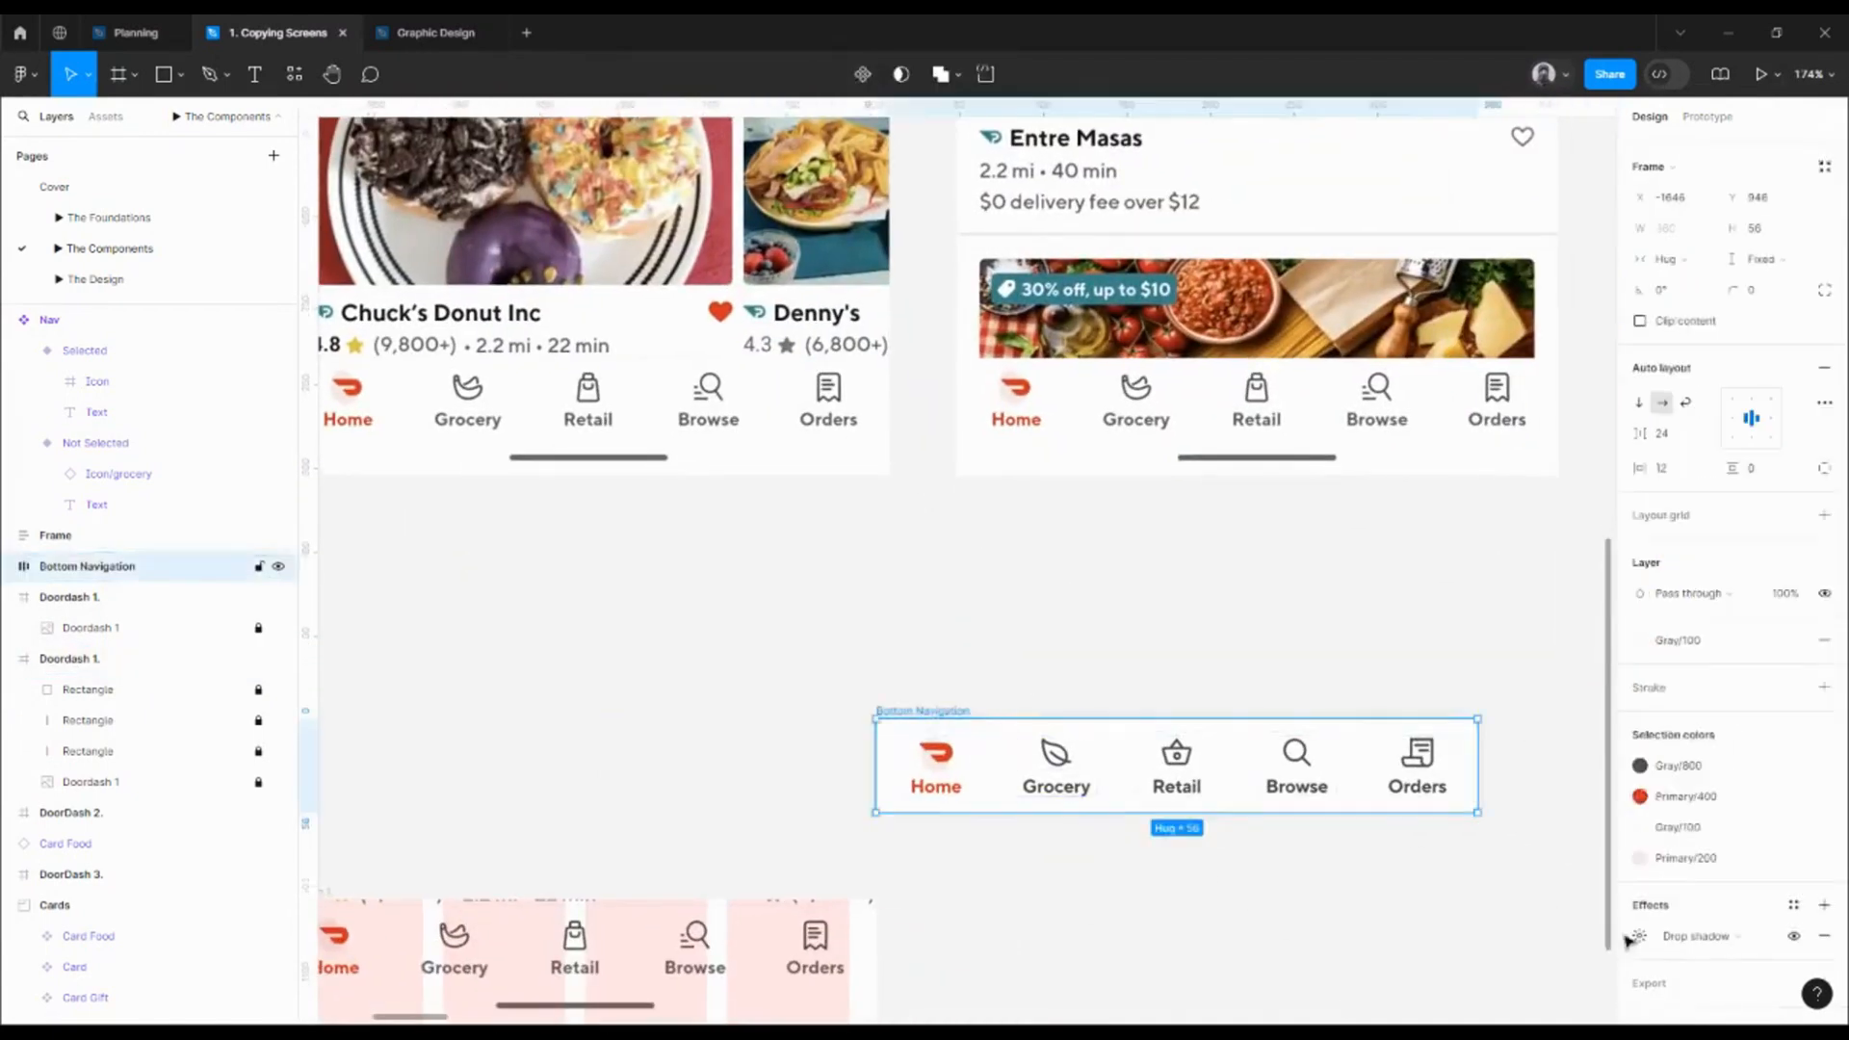
scroll(1789, 939, "down", 1)
left_click(1792, 873)
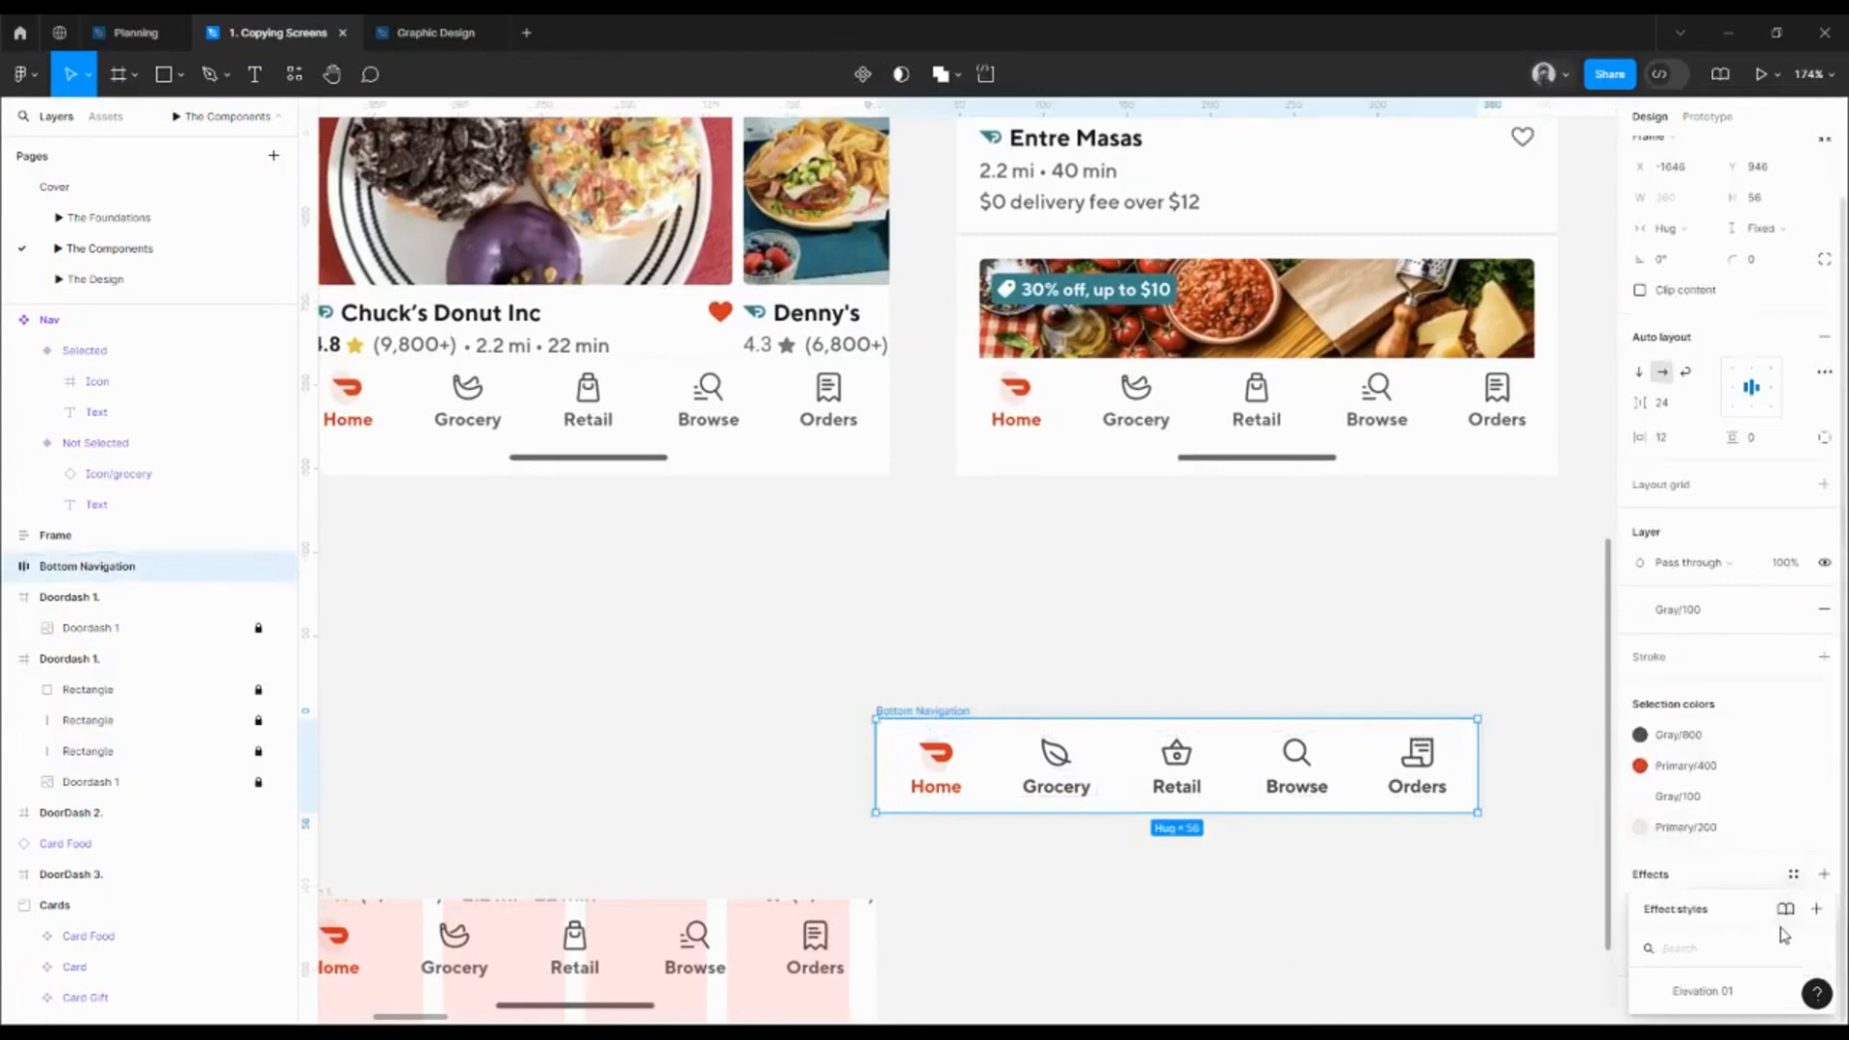
left_click(1815, 908)
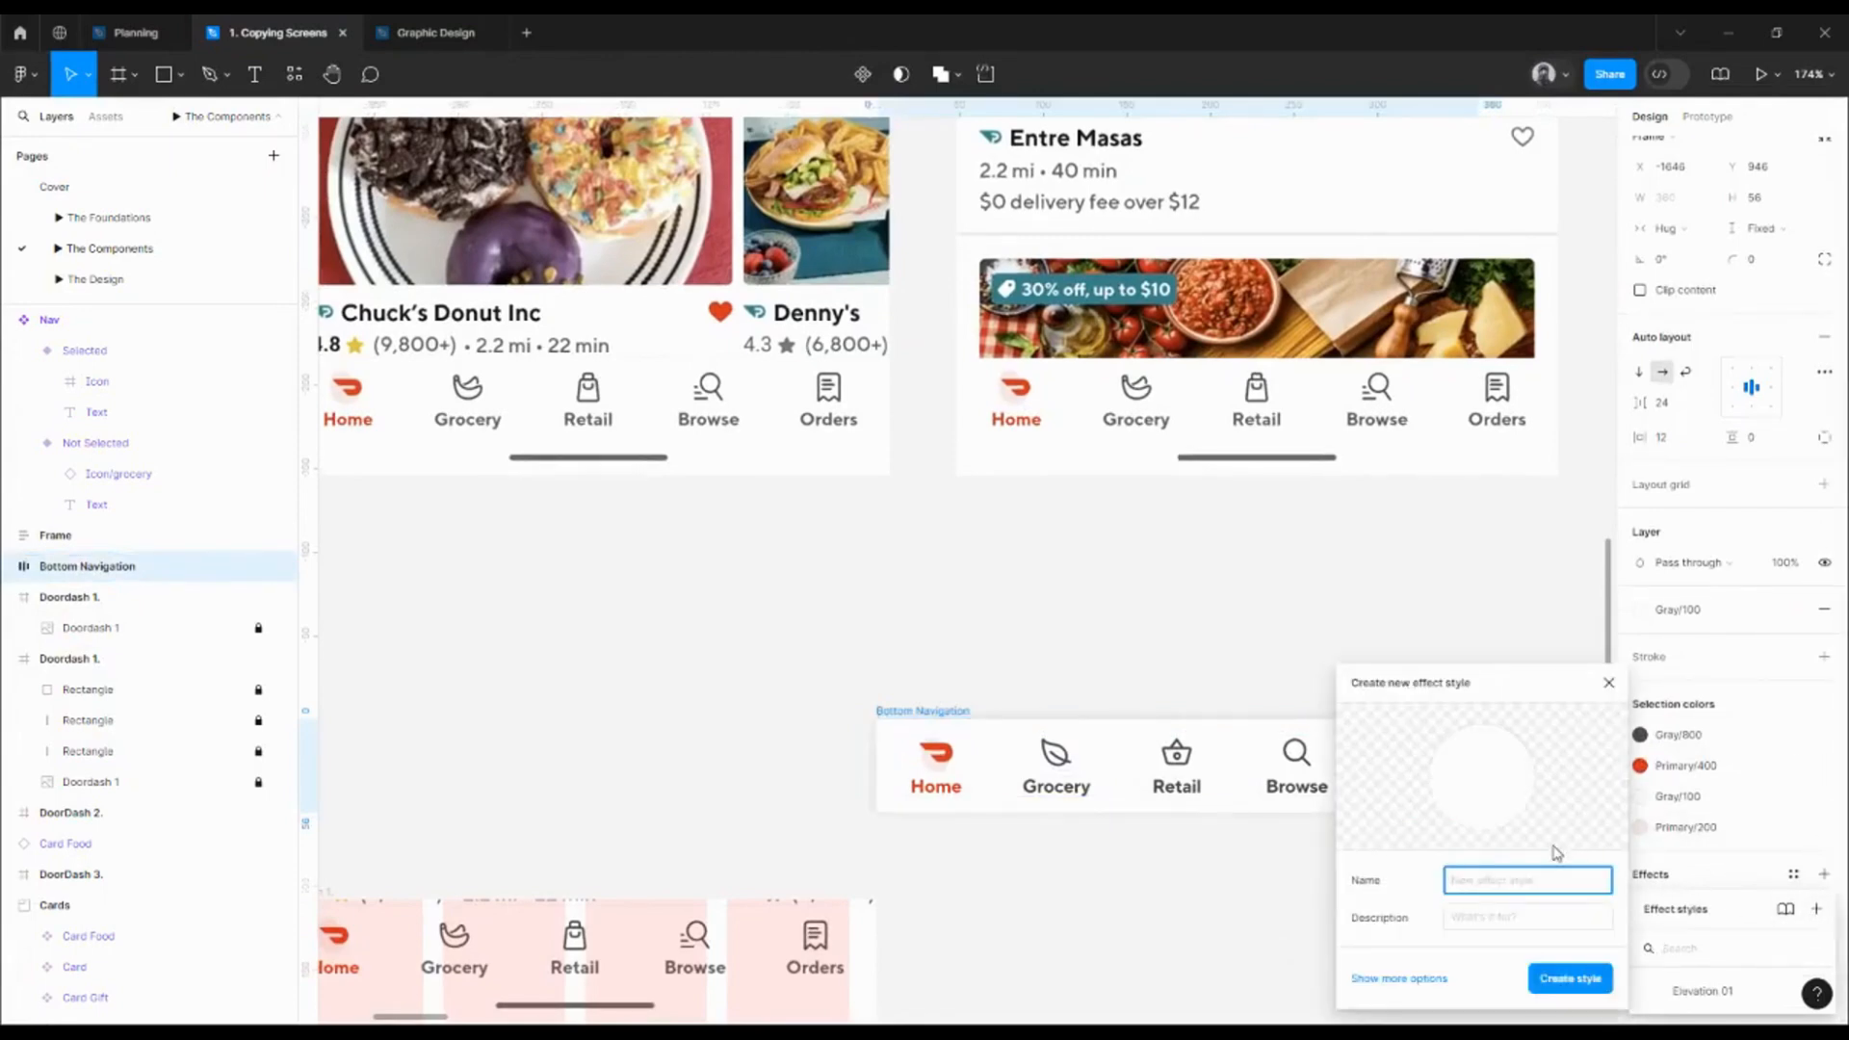
type("Elevation 02")
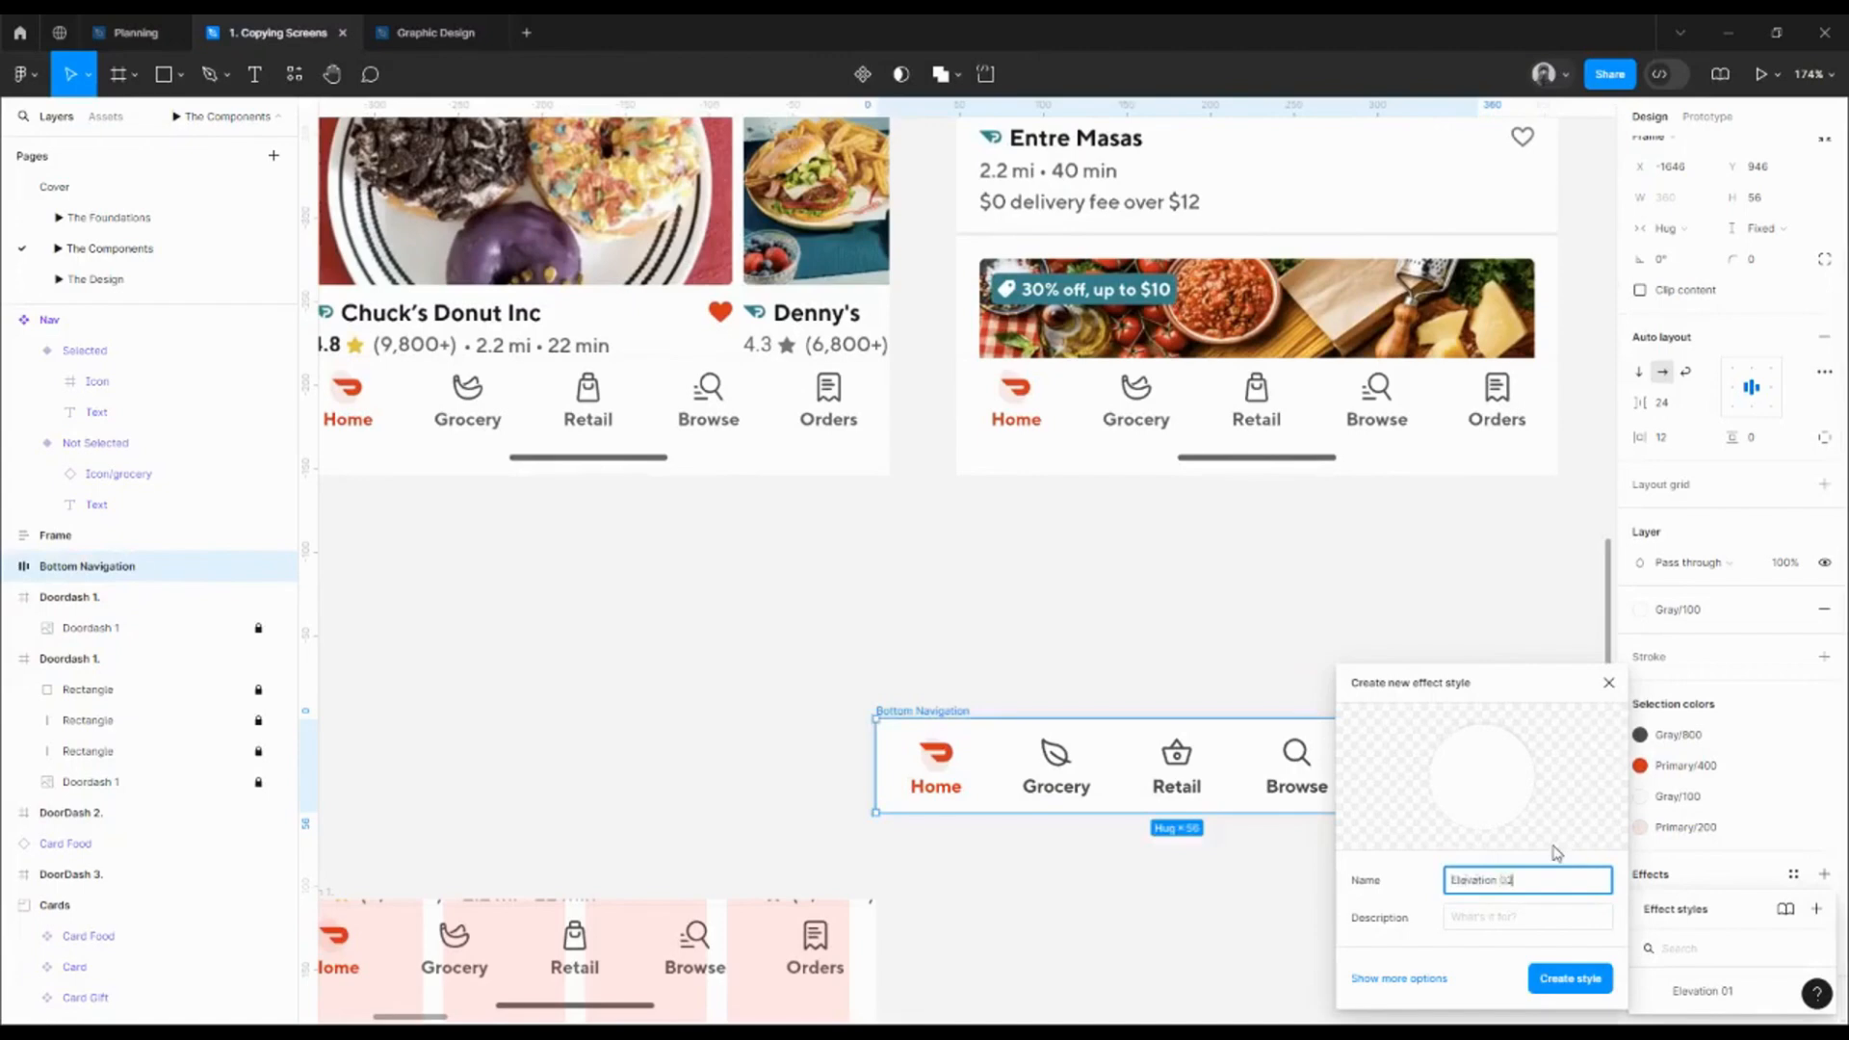
key("Return")
Turn the Bottom Navigation frame into a component and place it directly below the Nav component set, aligned with its left edge.
scroll(1291, 708, "down", 10)
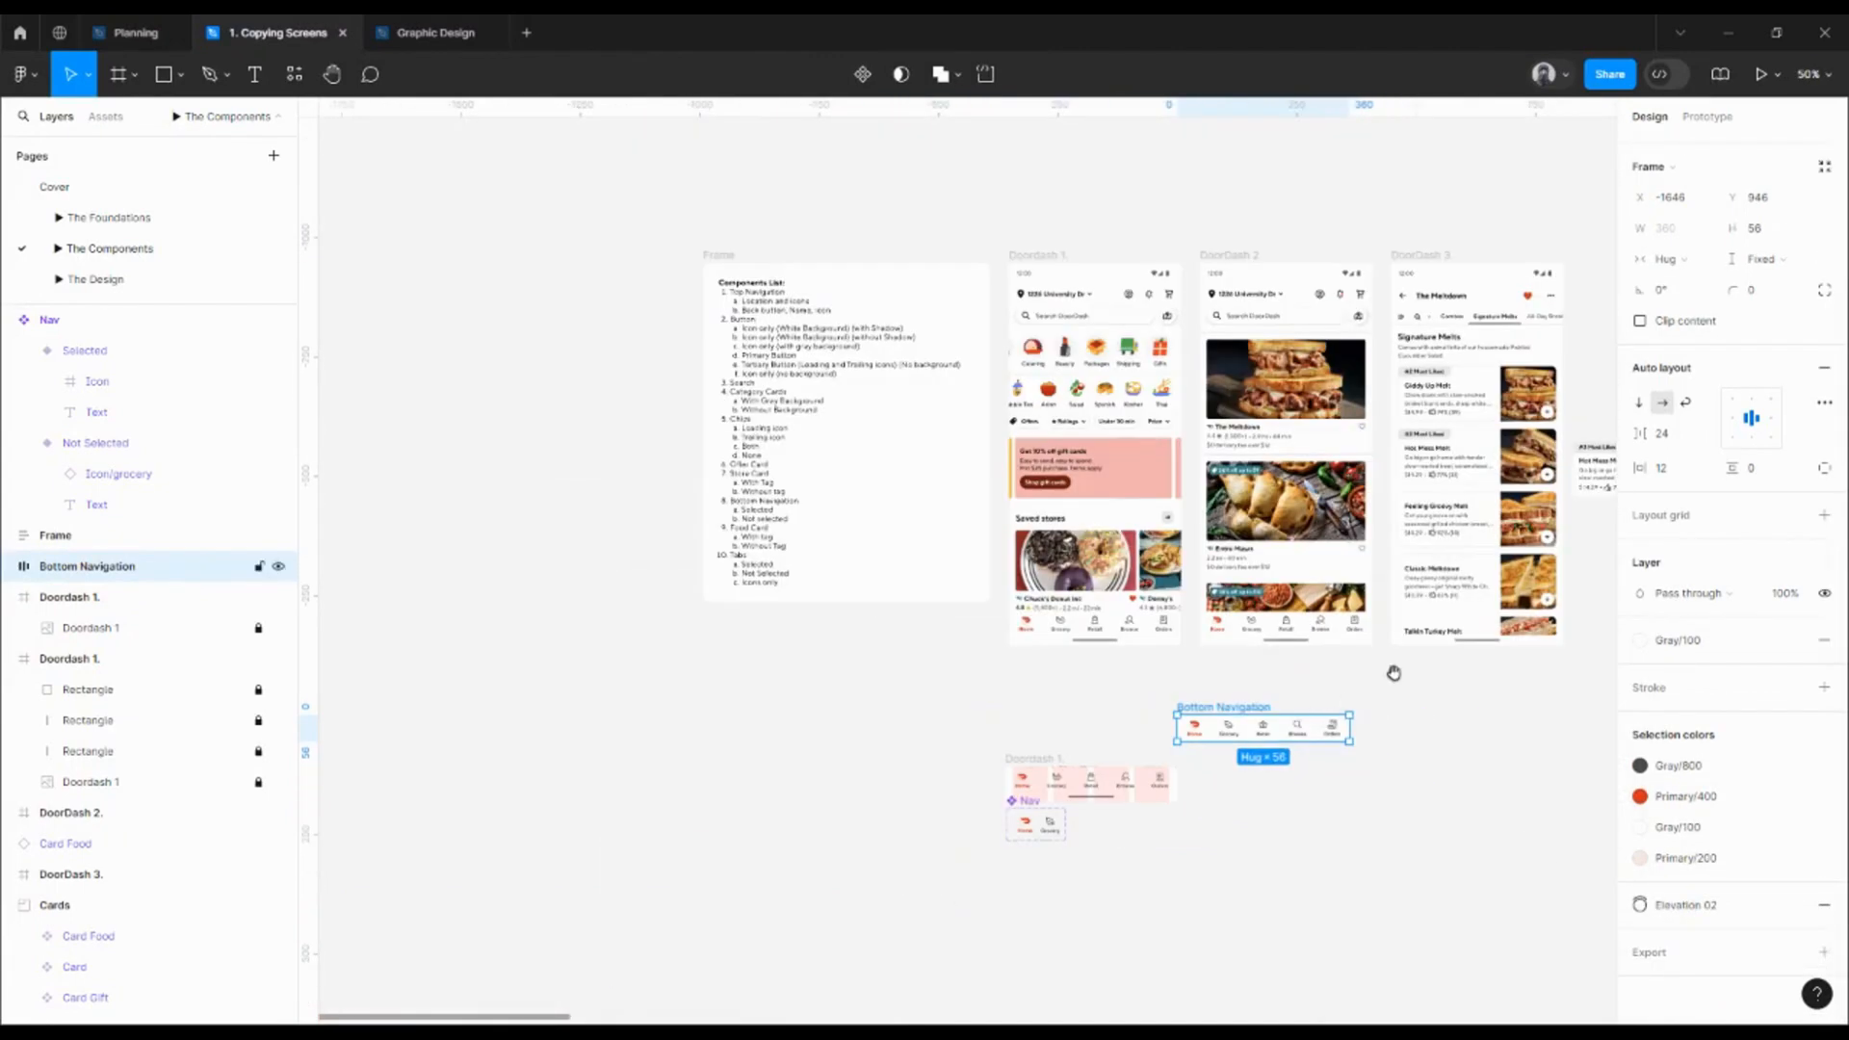
left_click_drag(1390, 672, 1223, 706)
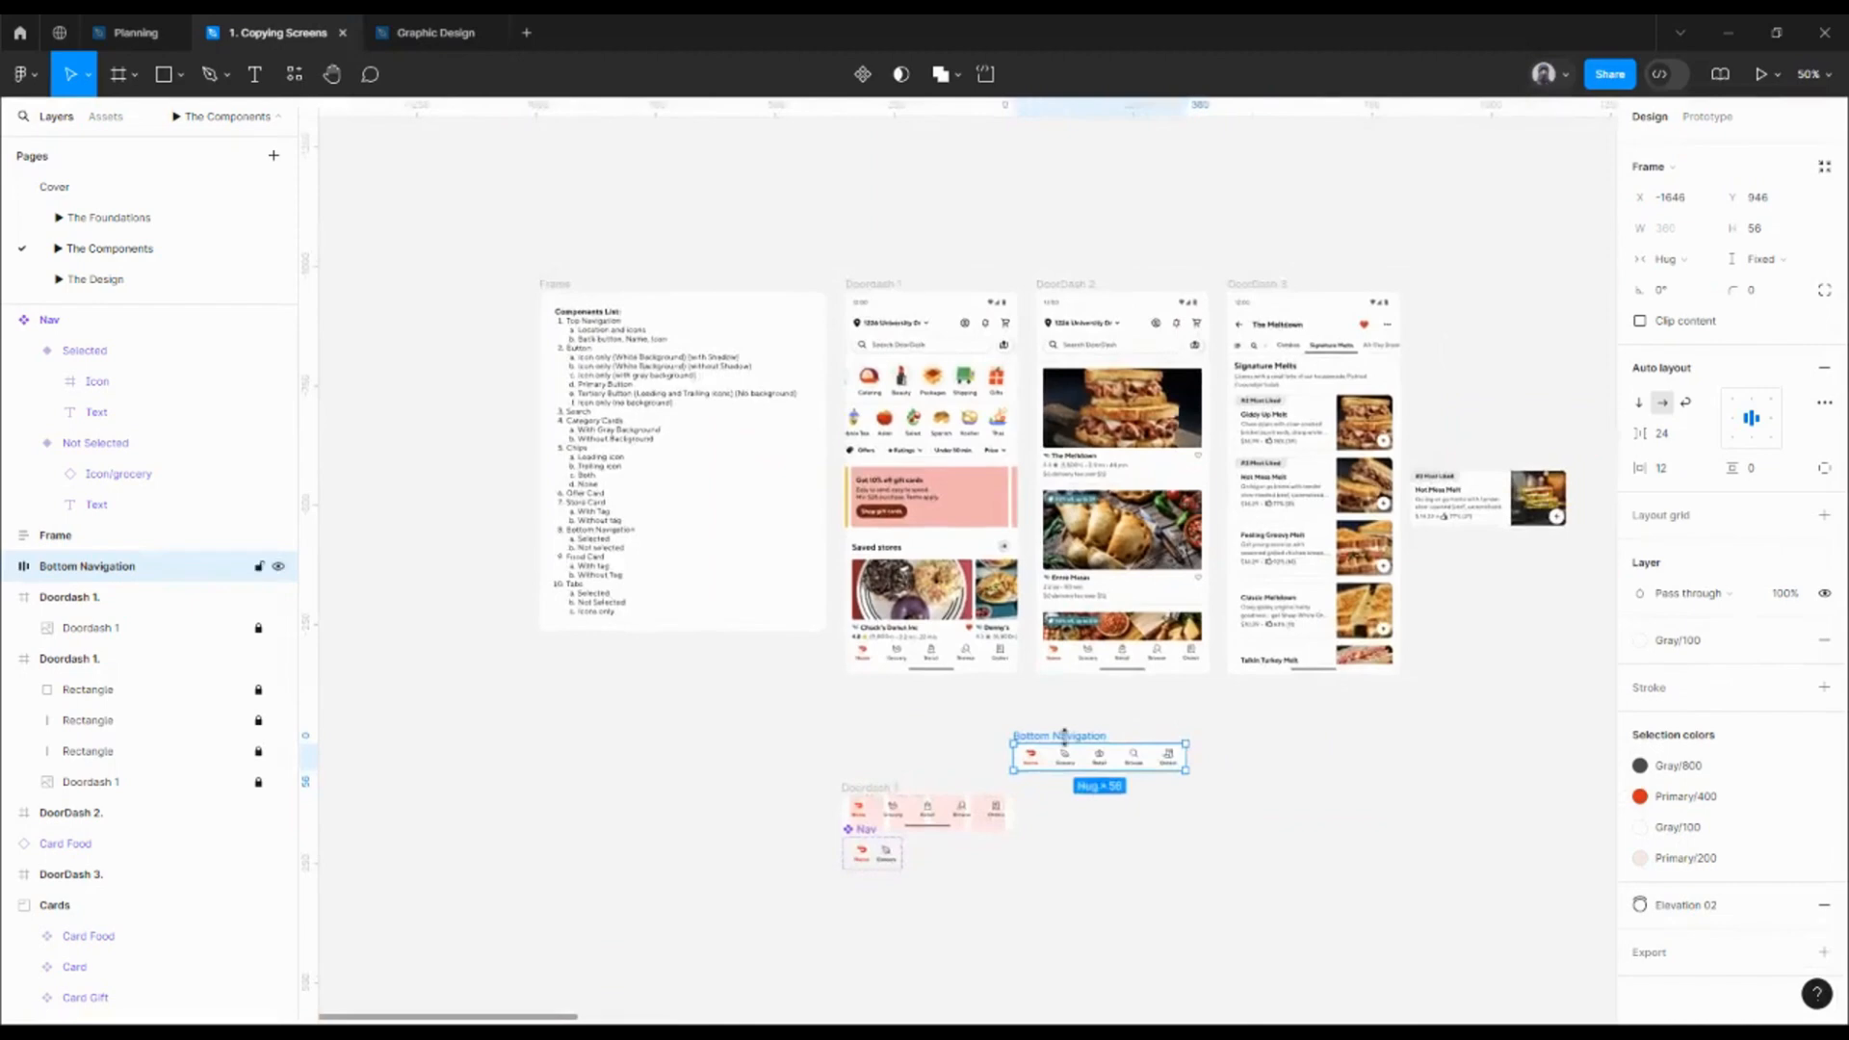
scroll(1069, 729, "up", 5)
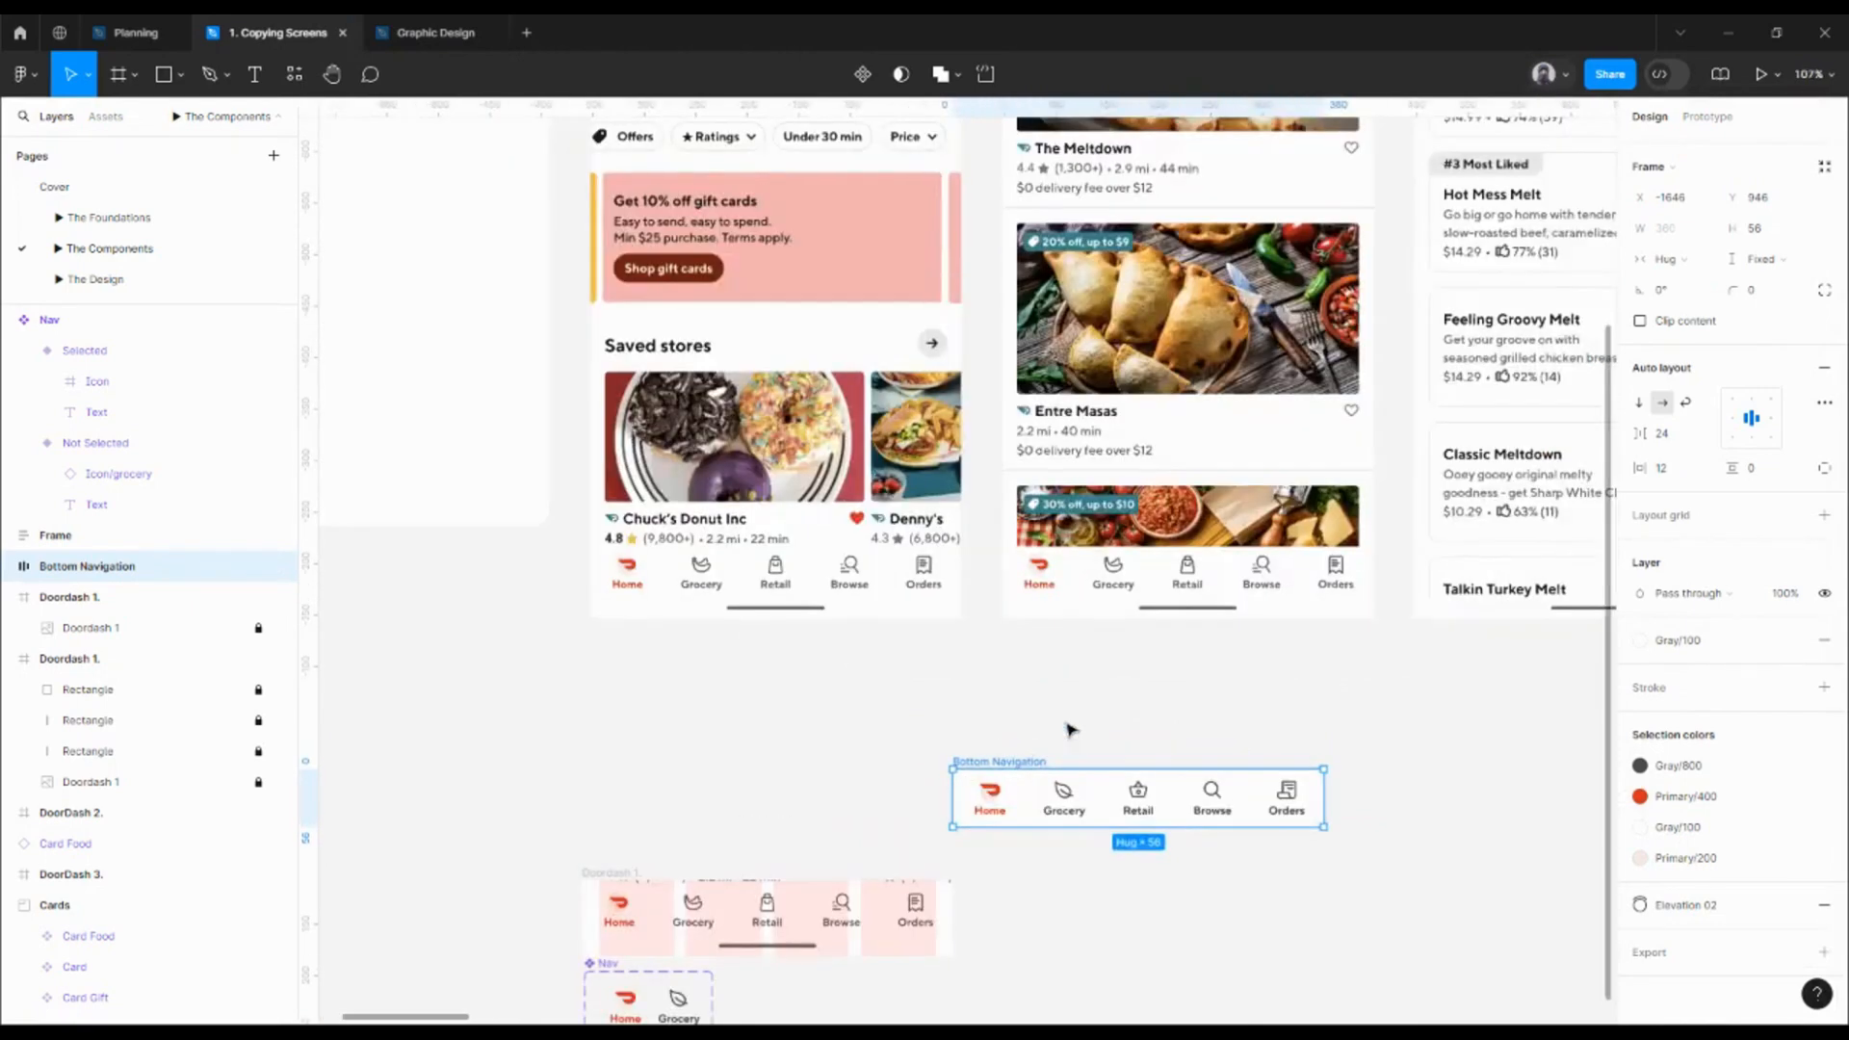
left_click(855, 76)
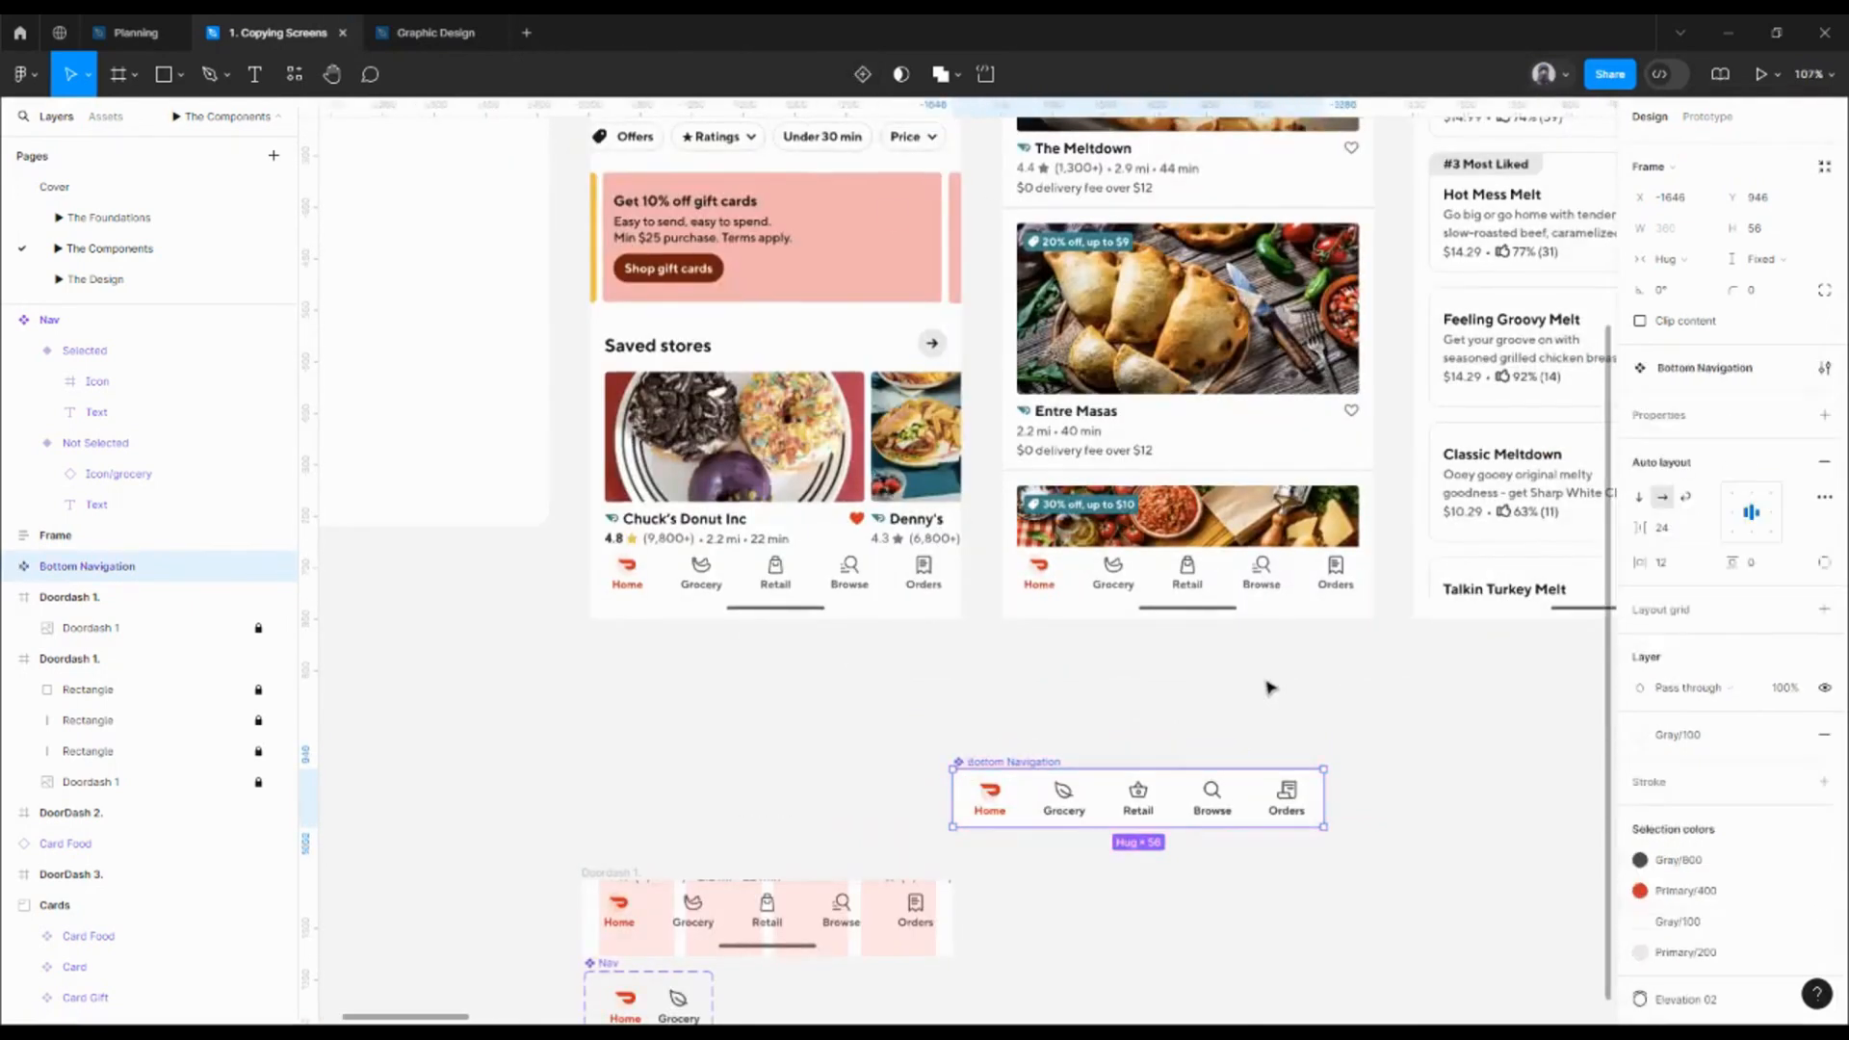
scroll(1257, 688, "down", 5)
left_click_drag(1194, 717, 1022, 869)
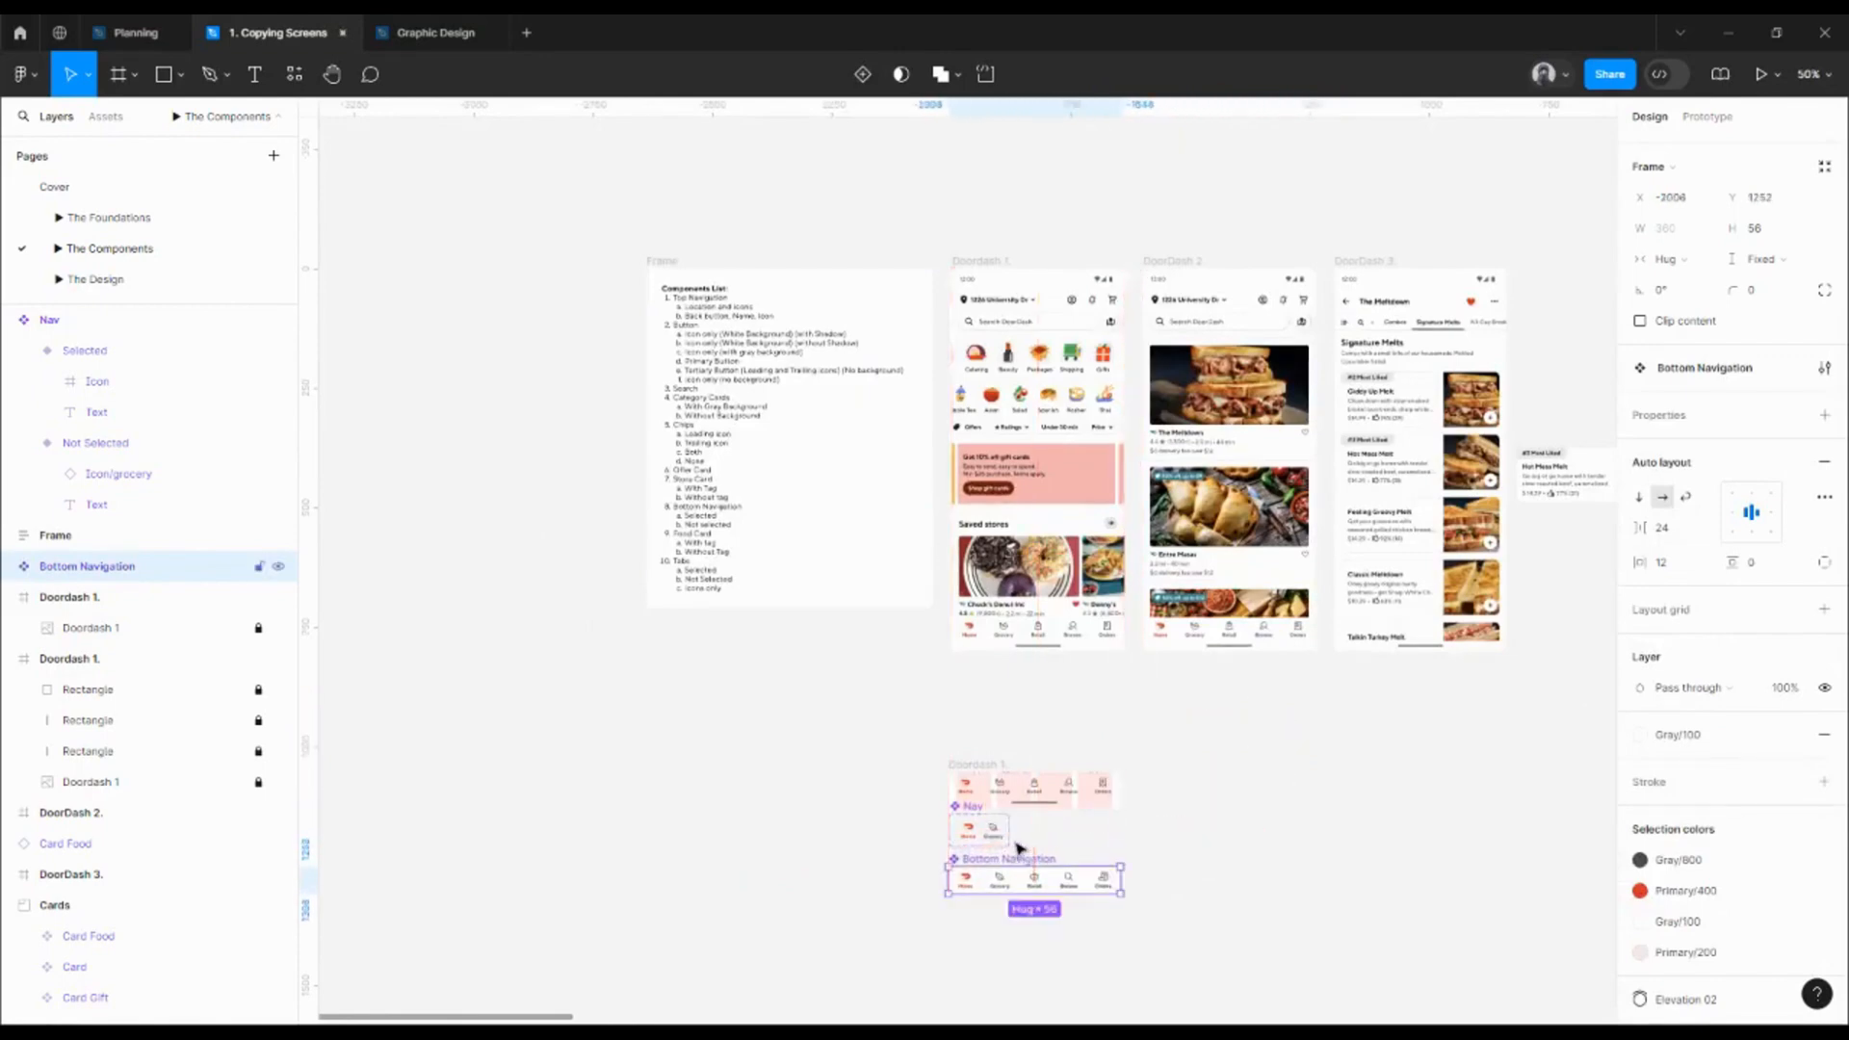
Delete the cropped Doordash 1. reference frame above the Nav component set.
scroll(1022, 793, "up", 5)
left_click_drag(1023, 793, 960, 531)
left_click(838, 482)
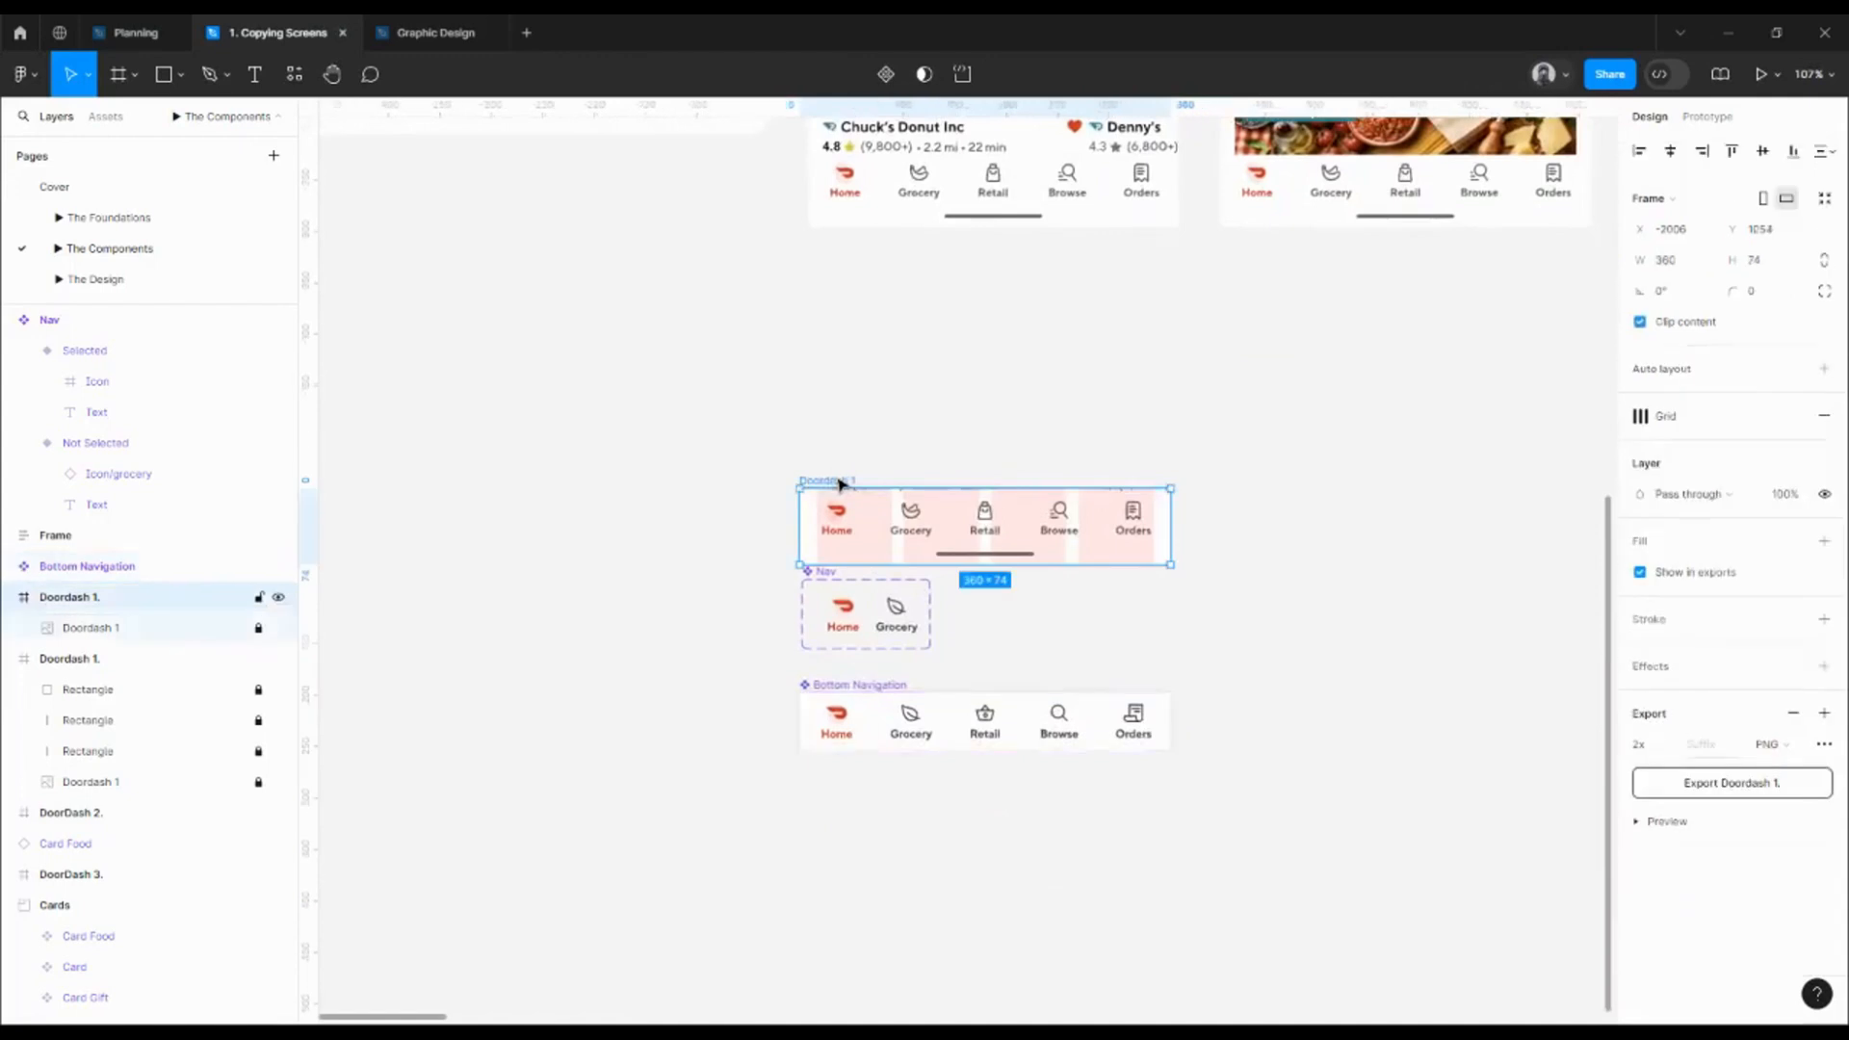
key("Delete")
left_click_drag(1025, 623, 998, 558)
scroll(998, 618, "up", 3)
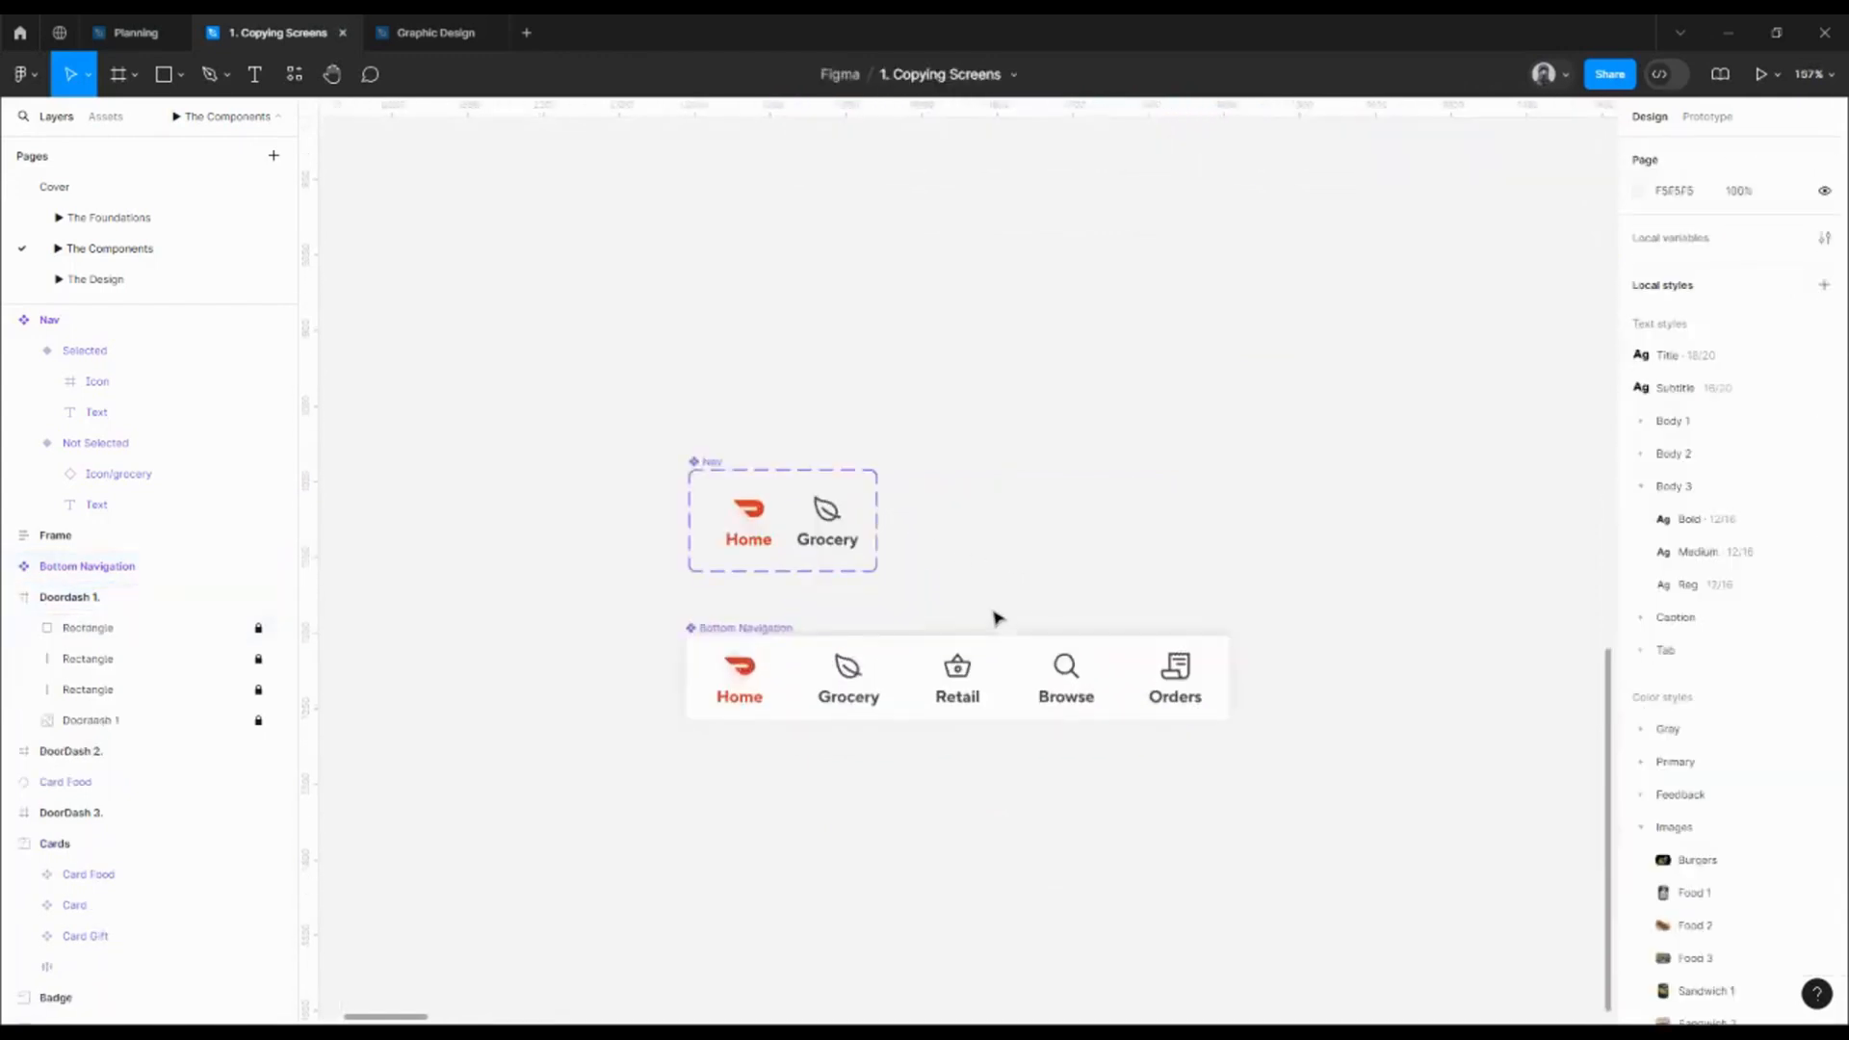
left_click(792, 633)
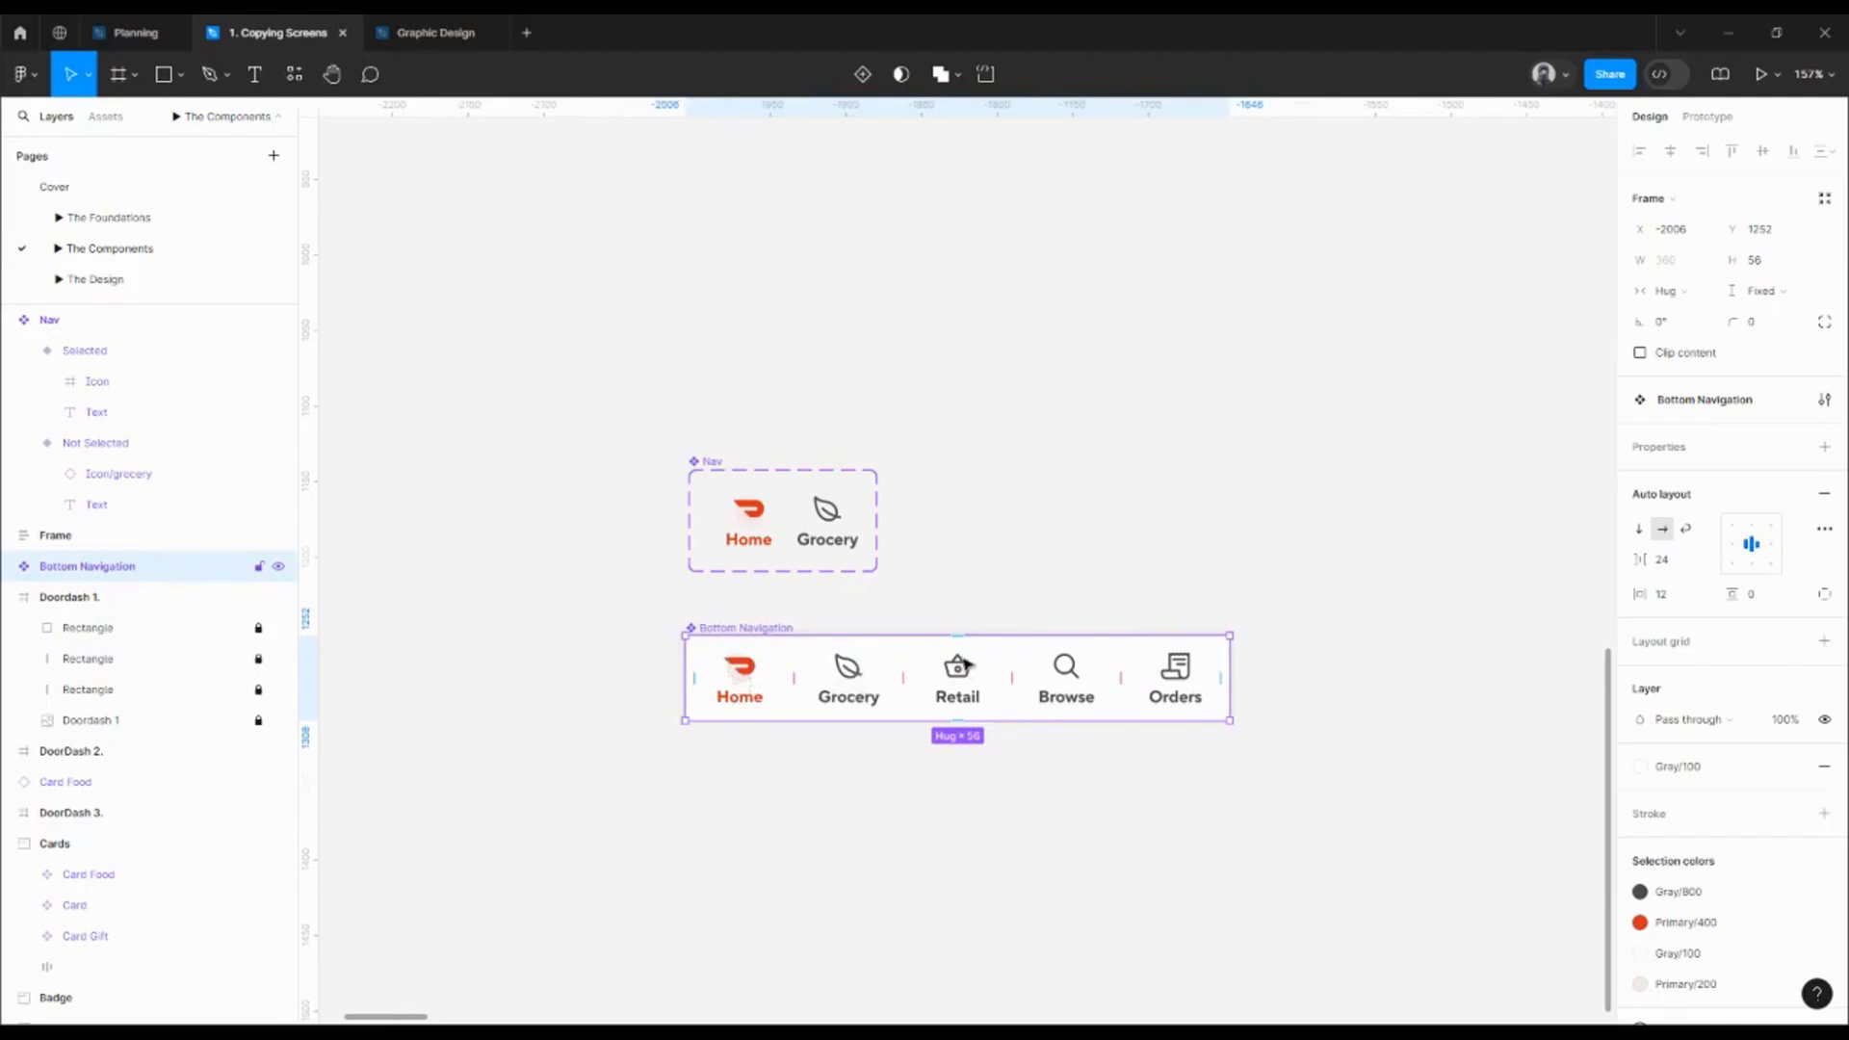
left_click(750, 523)
left_click(757, 513)
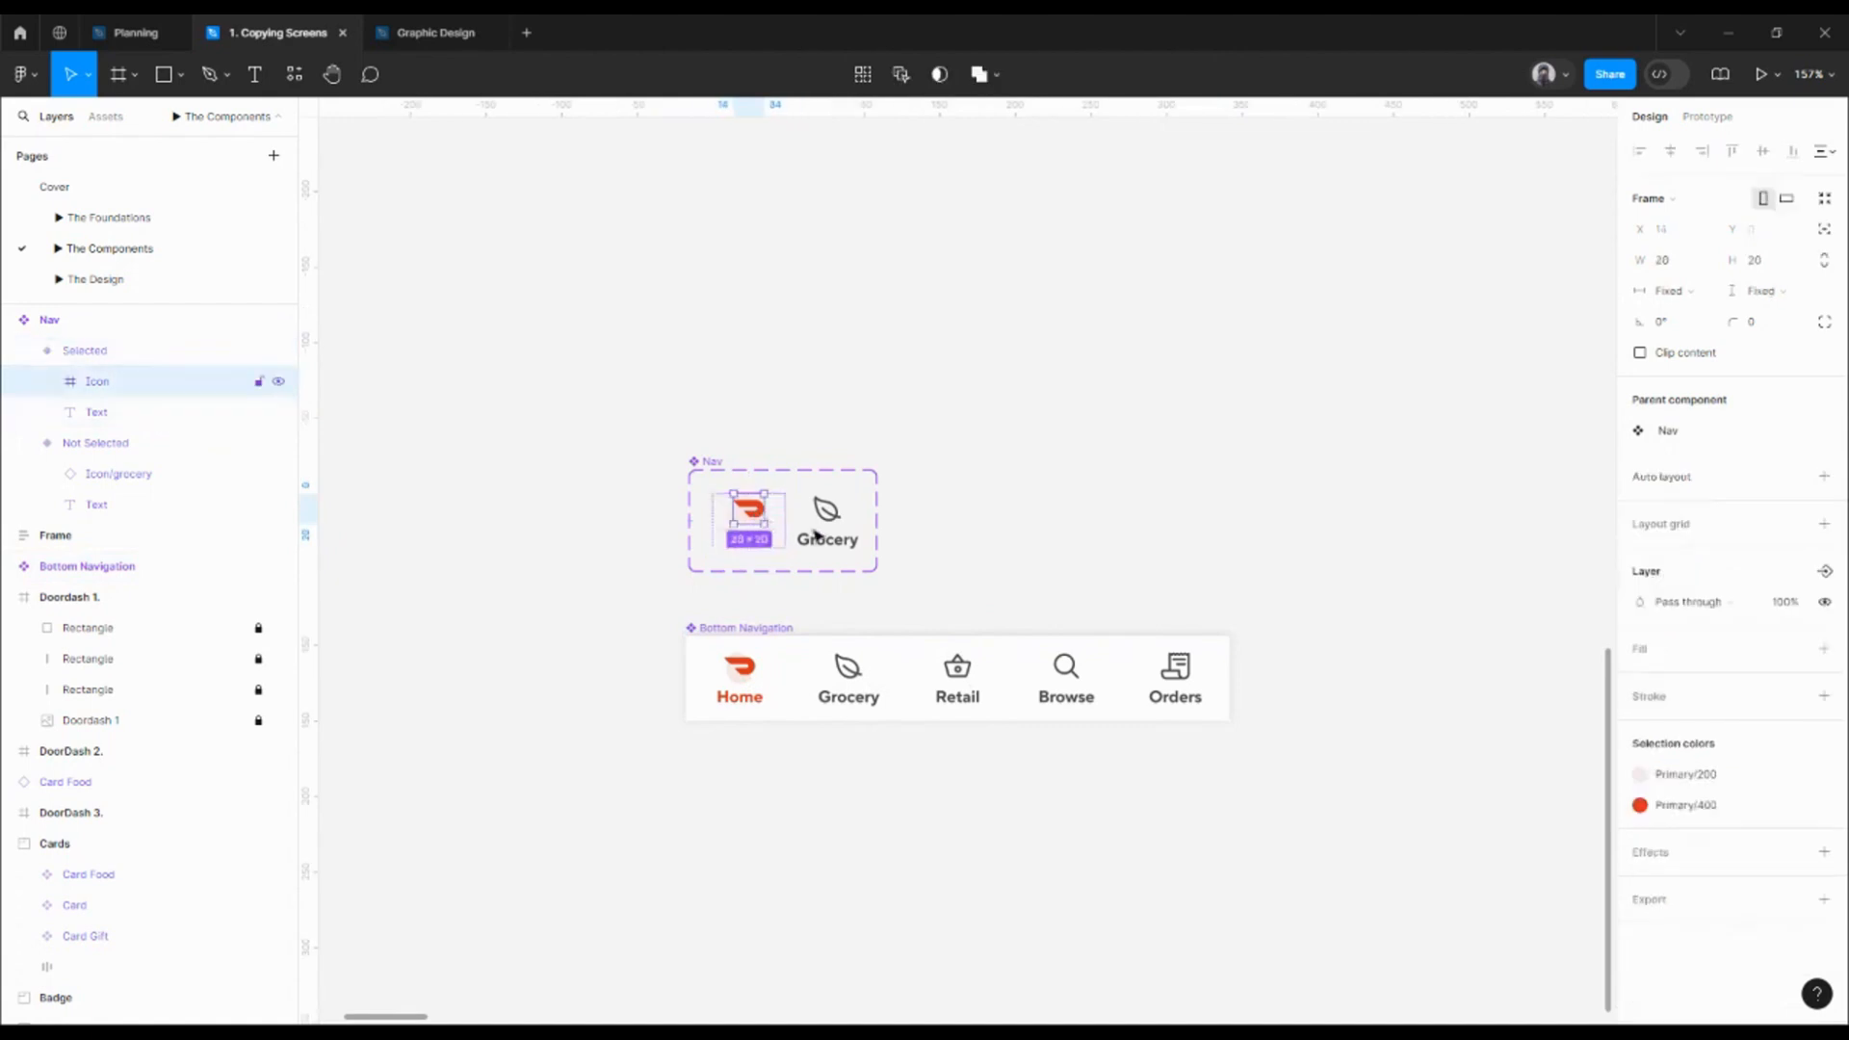
left_click(821, 515)
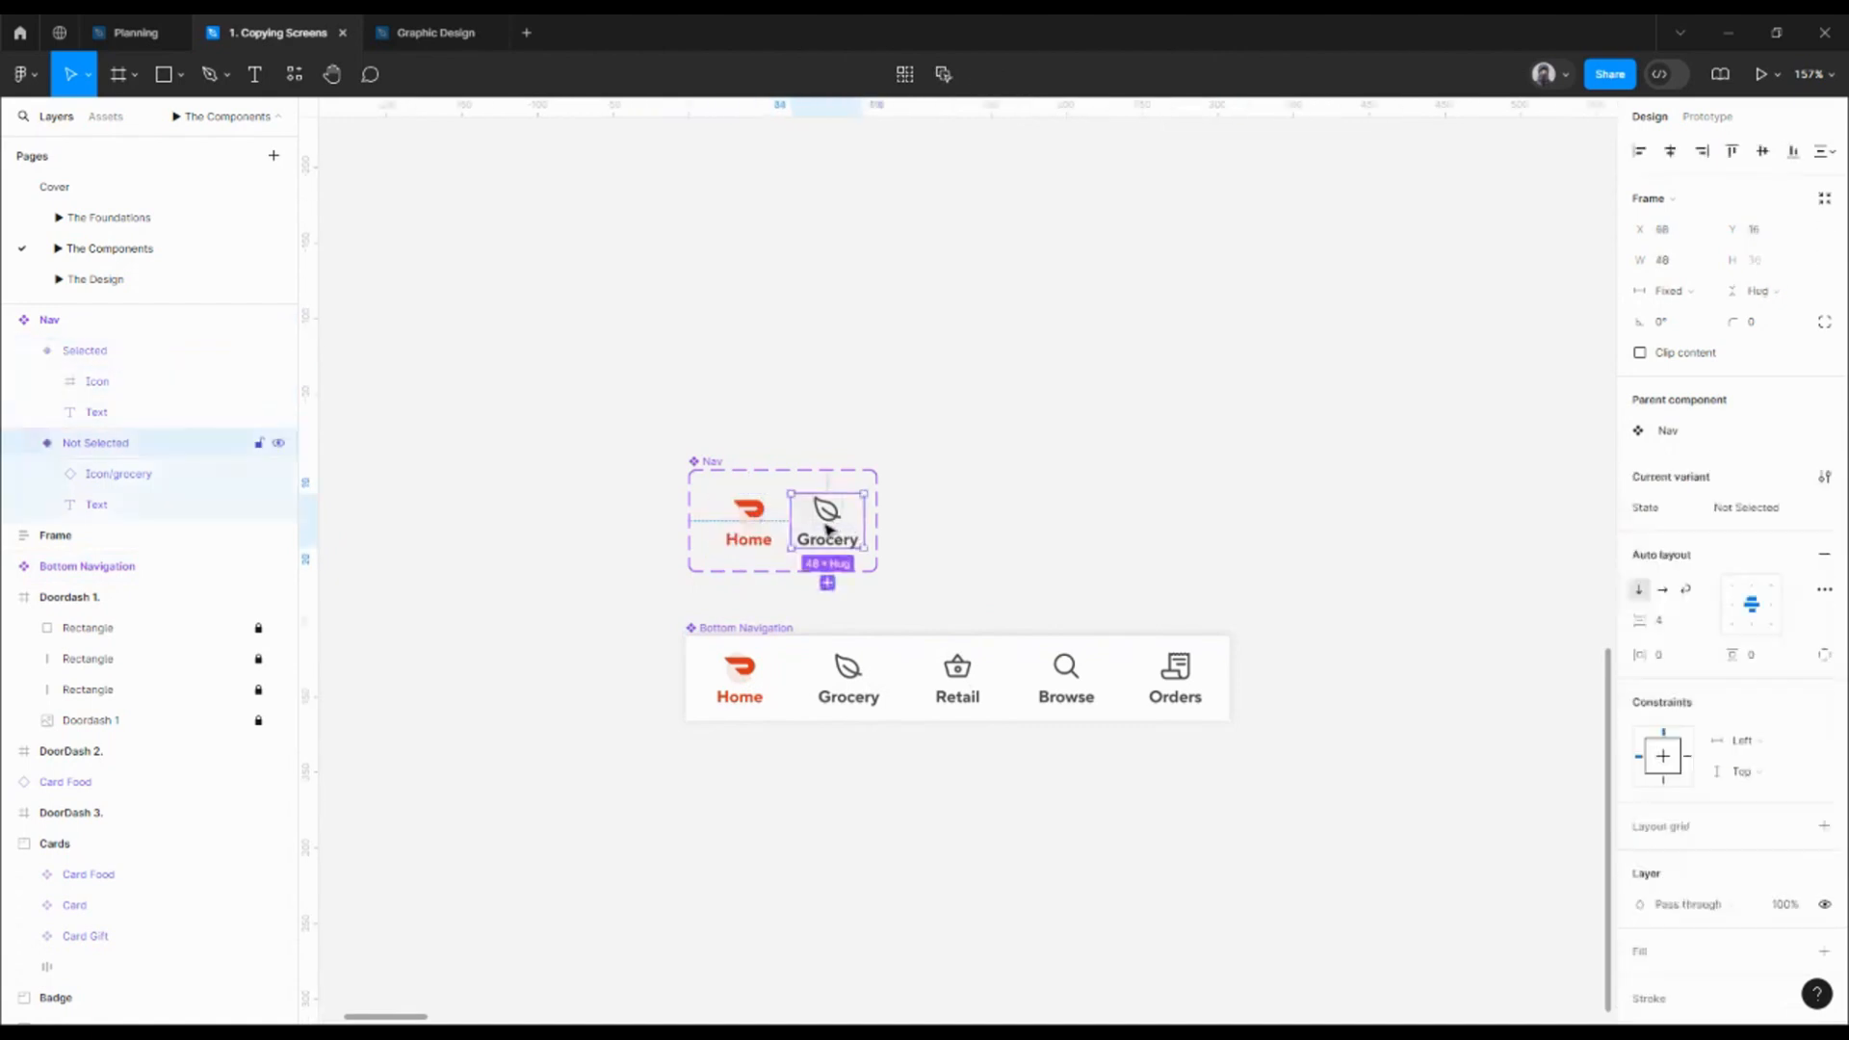
double_click(763, 517)
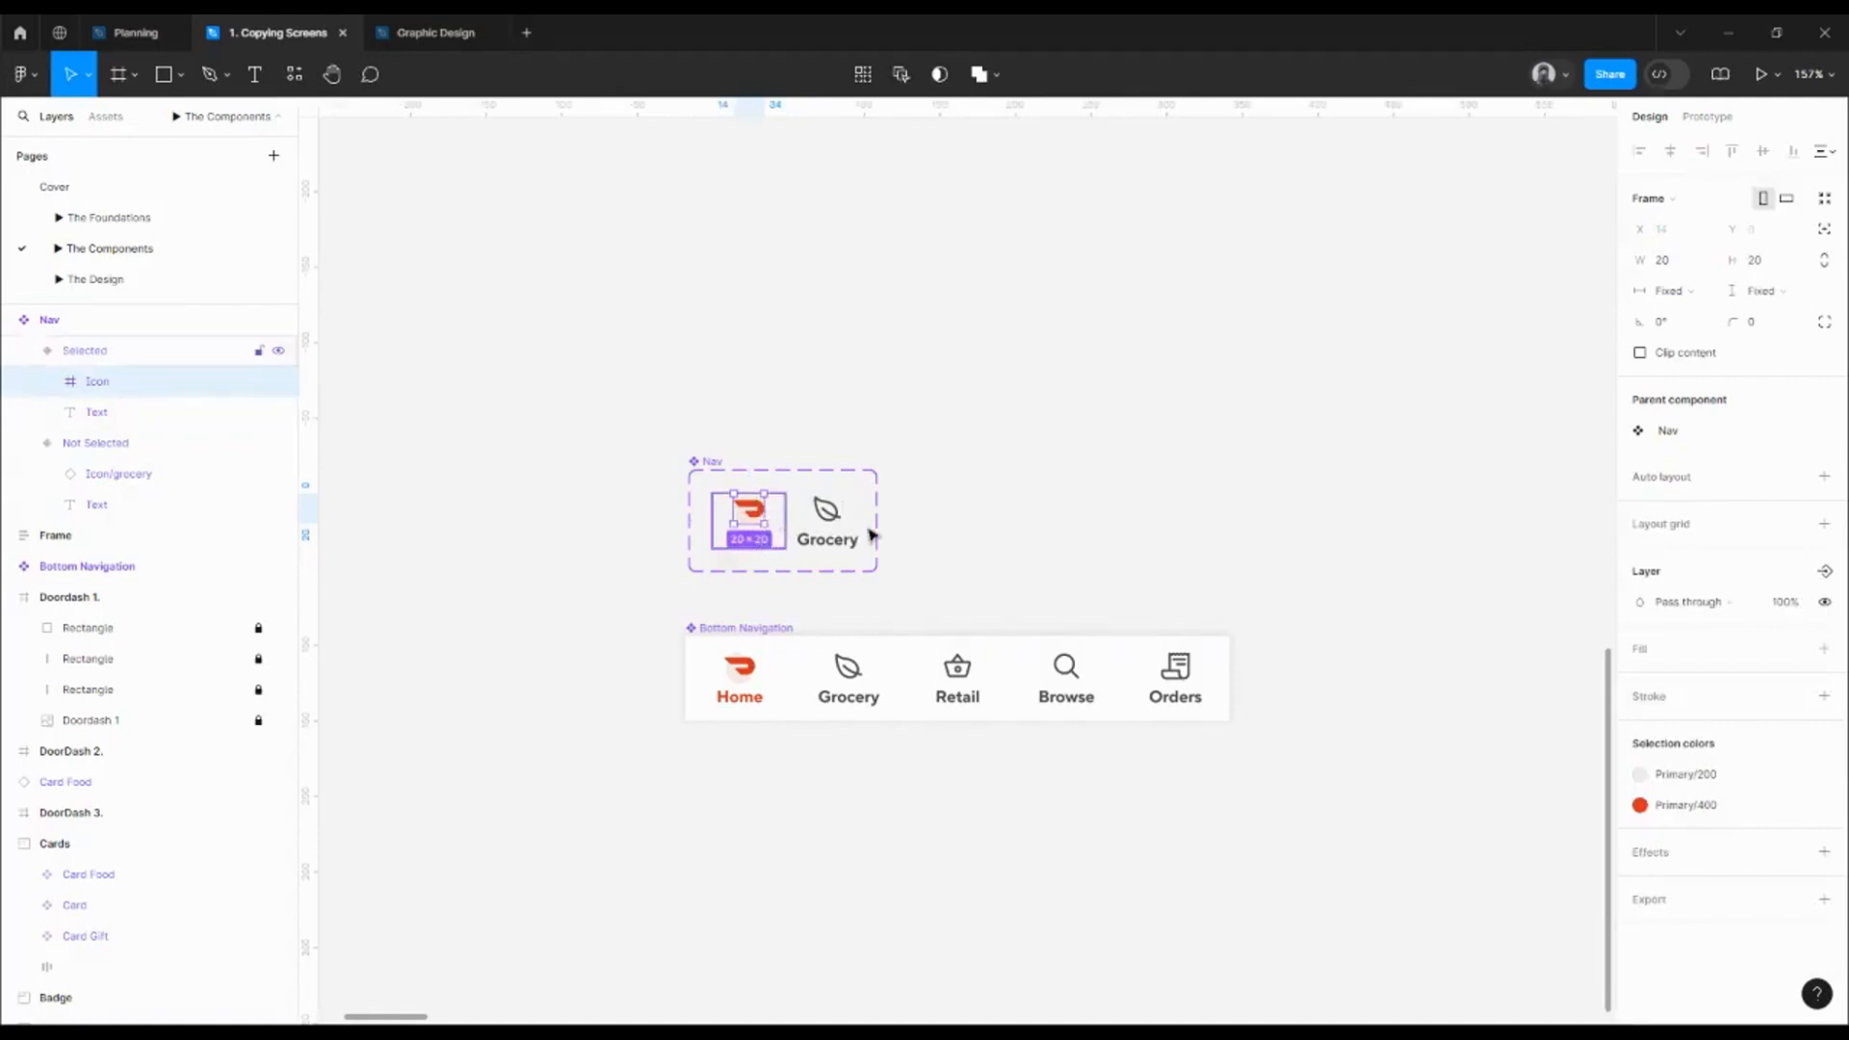
Move the Nav component set and the Bottom Navigation component together into the Bottom Navigation section.
left_click(766, 619)
left_click(769, 626)
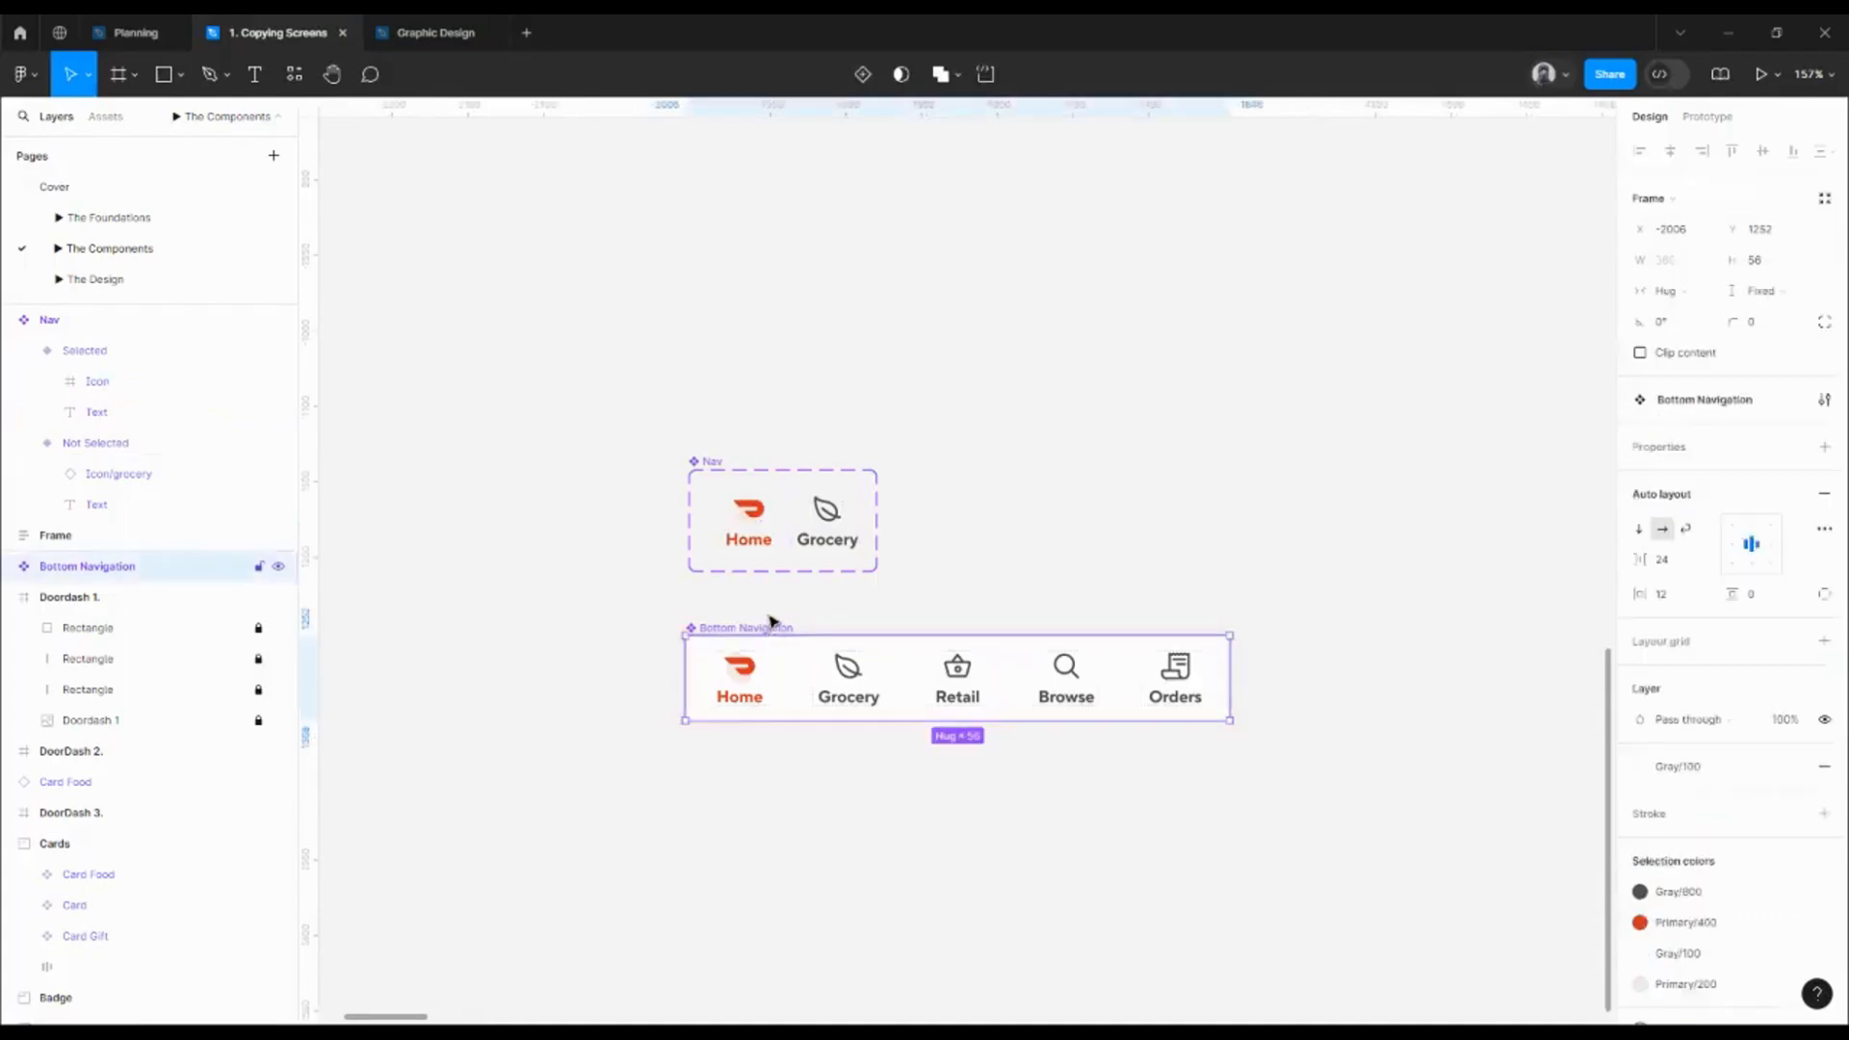
scroll(770, 624, "down", 5)
left_click(754, 569, "shift")
scroll(756, 566, "down", 4)
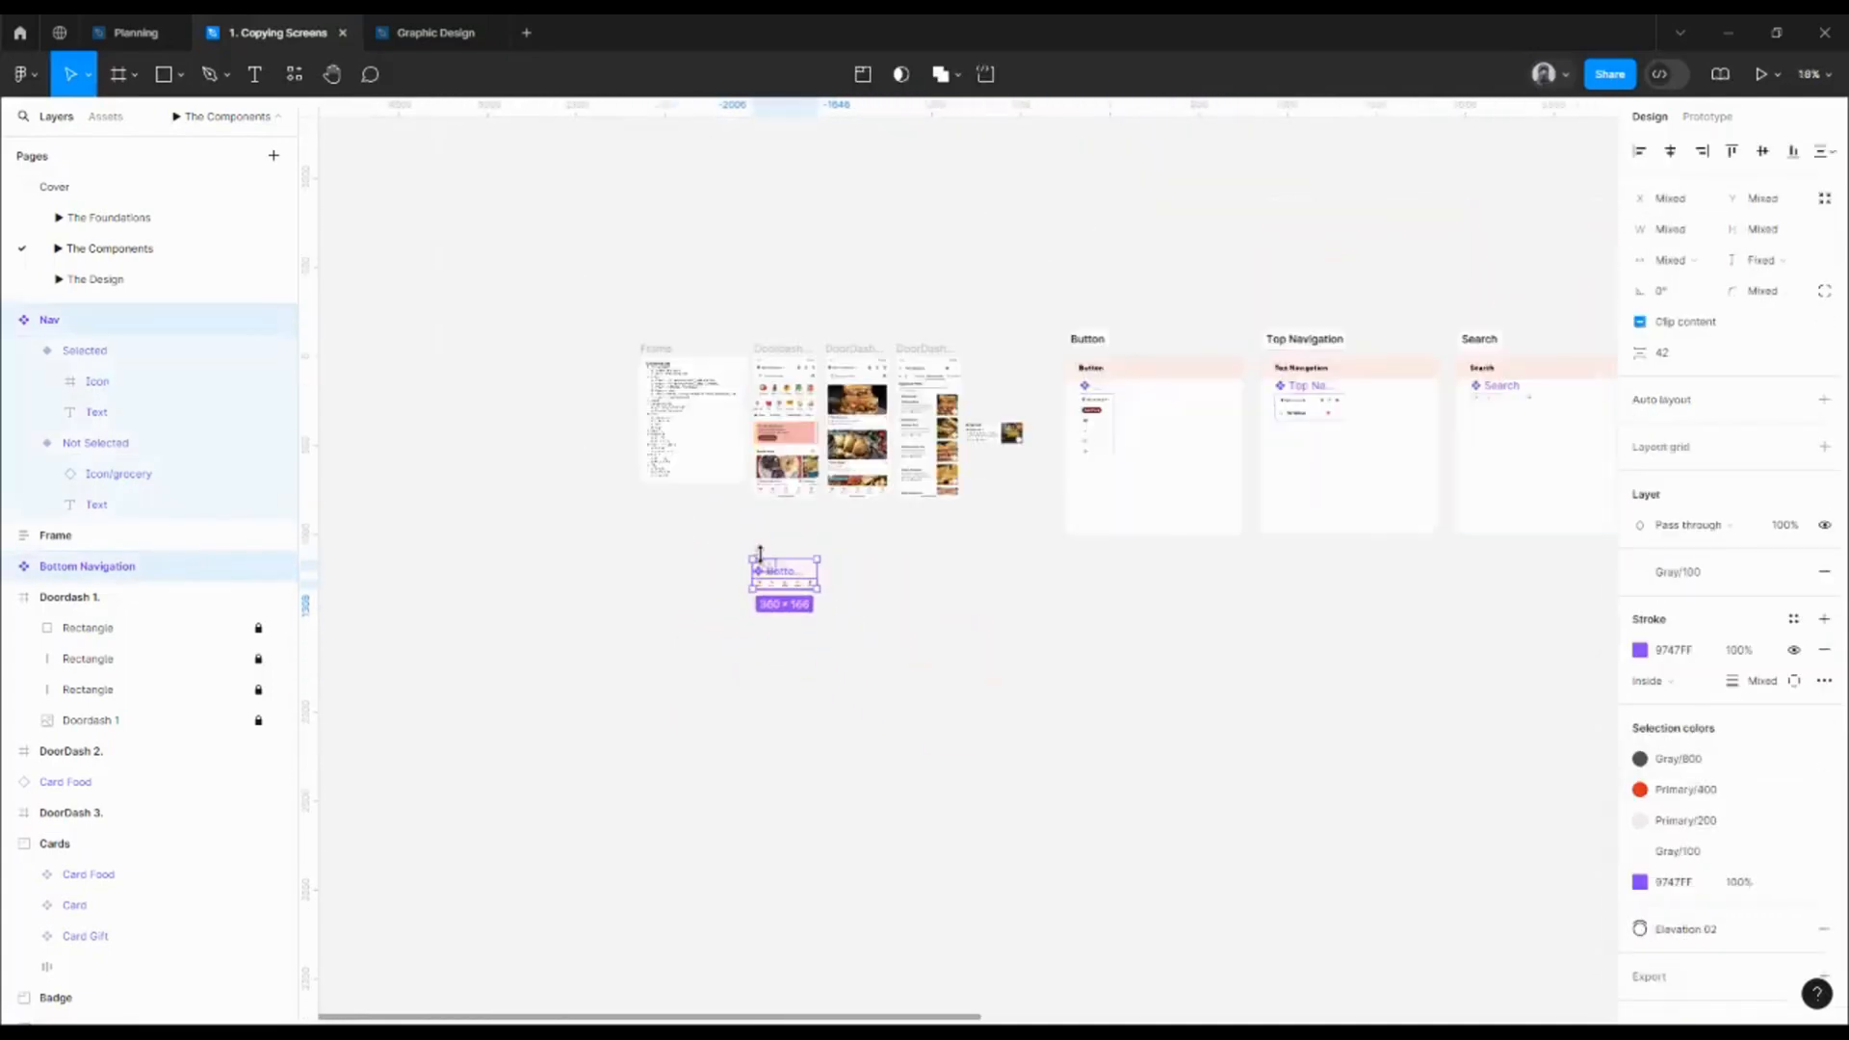
scroll(1609, 549, "right", 10)
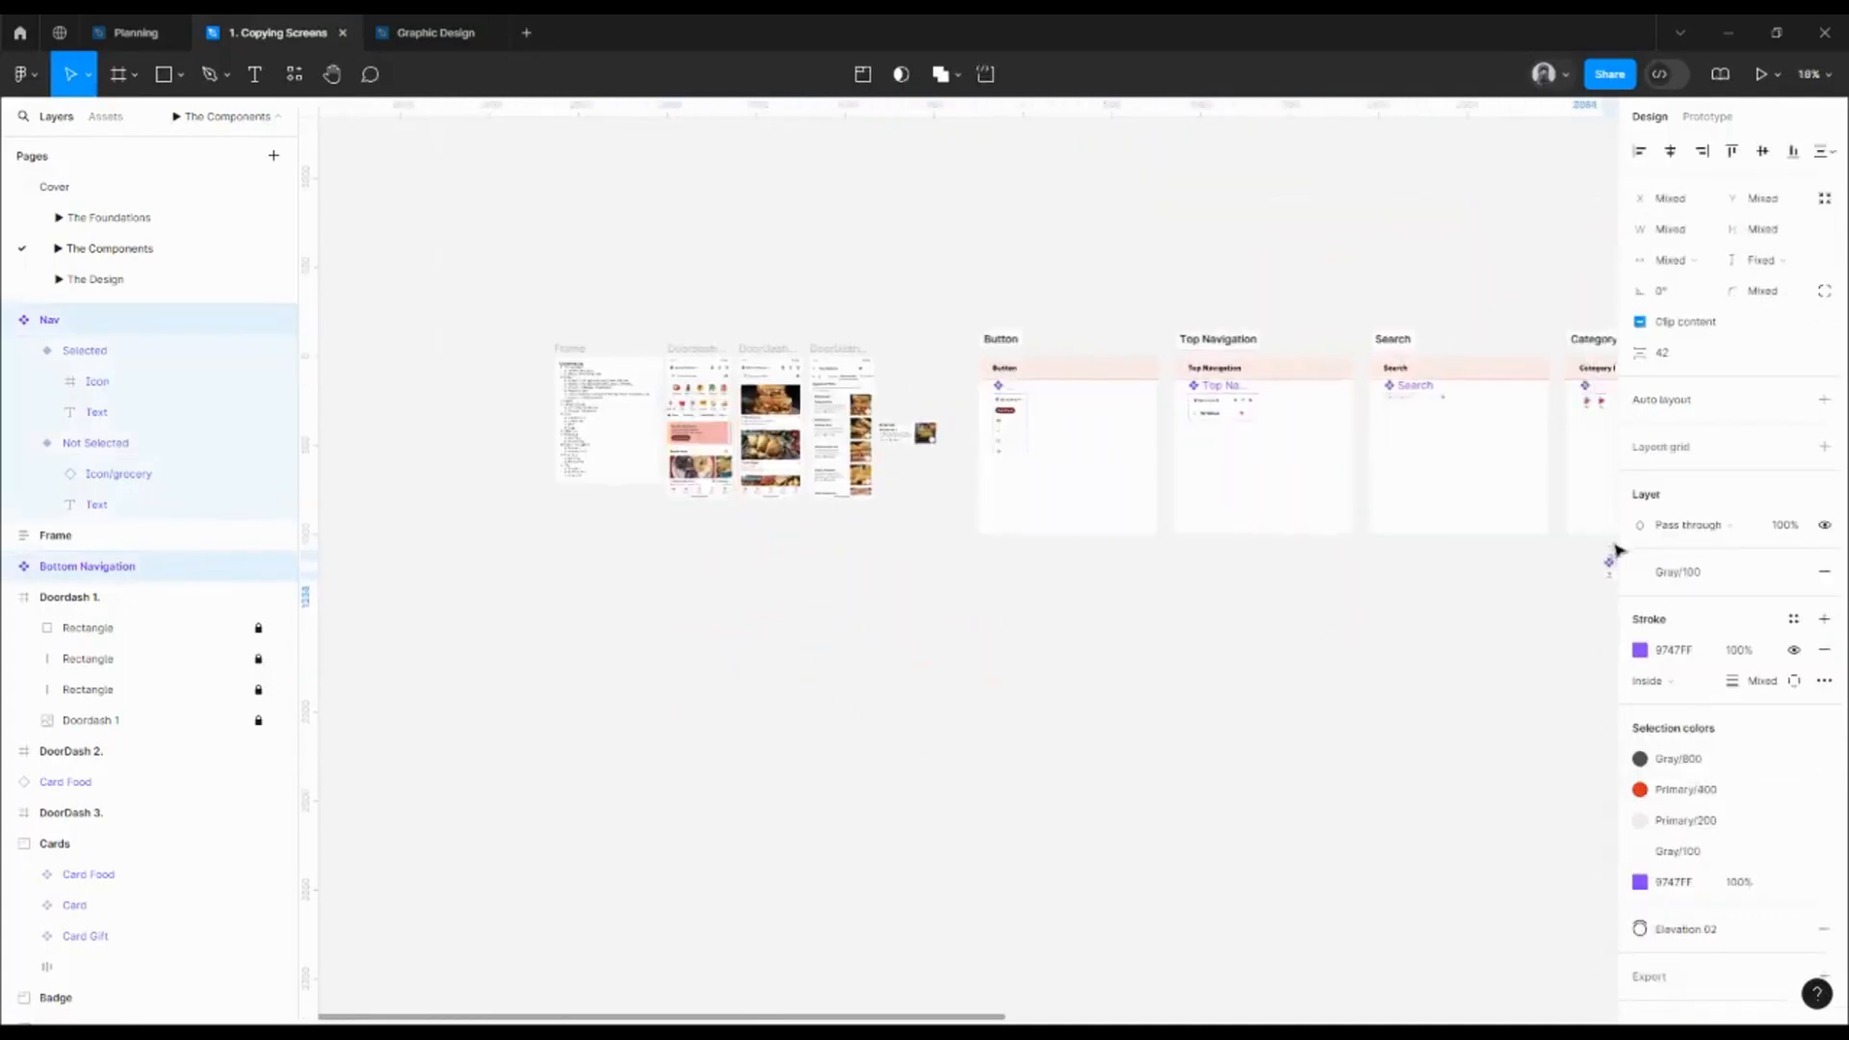
left_click_drag(1627, 550, 1484, 401)
scroll(1483, 401, "up", 10)
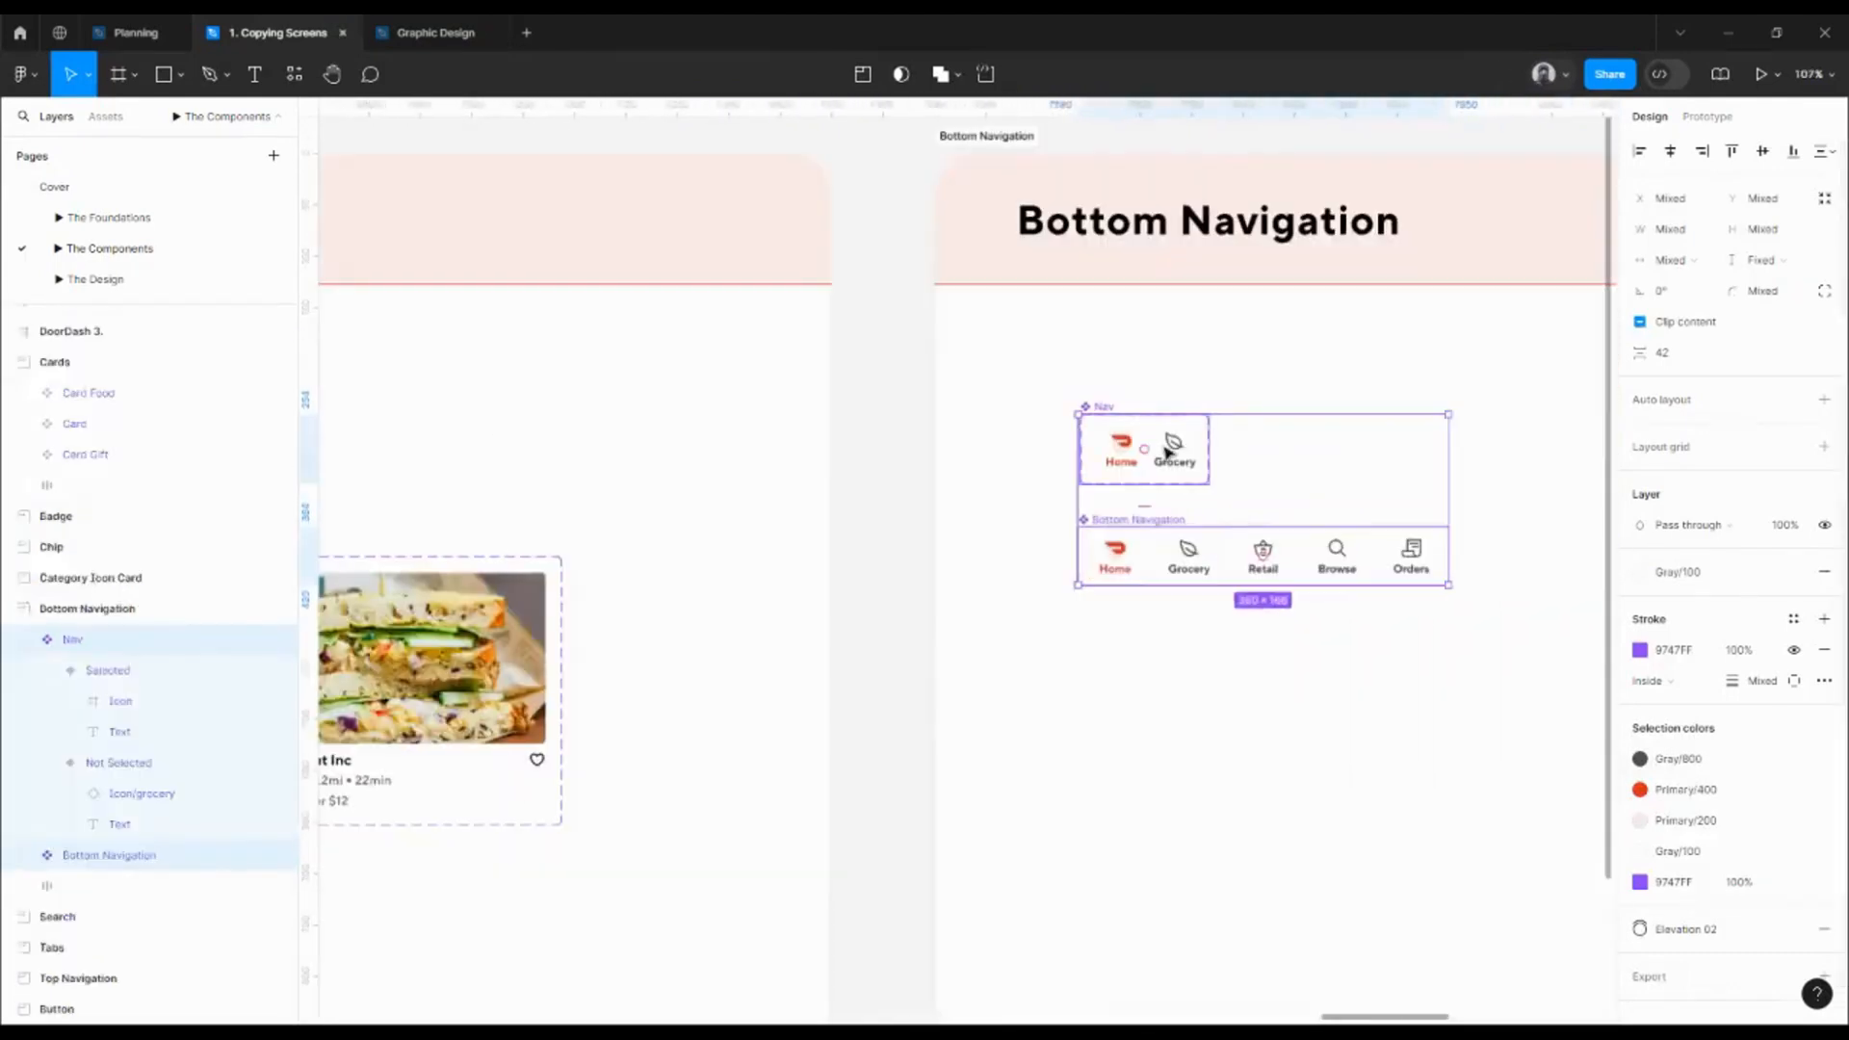
Nudge both components to 80 px from the Bottom Navigation section's left edge and 8 px further down.
left_click_drag(1167, 452, 1112, 395)
key("alt")
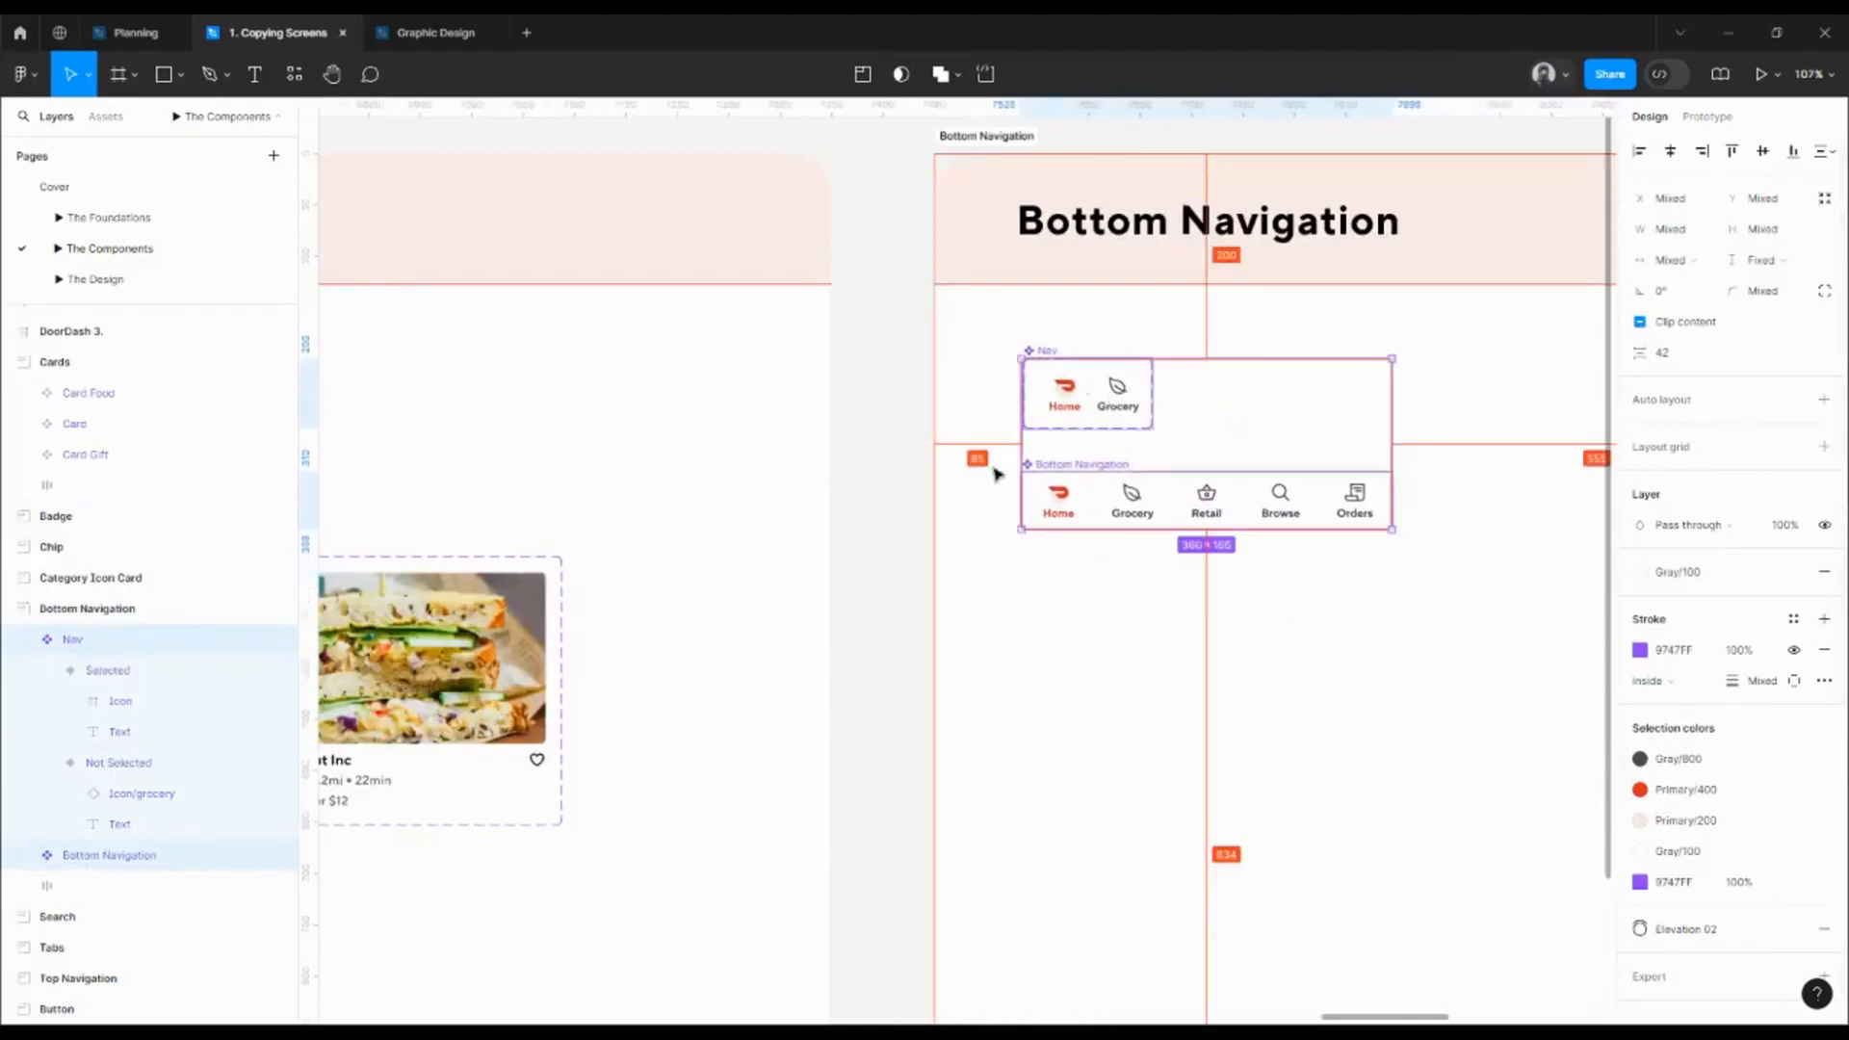
key("Left")
key("Left")
key("Left")
key("Left")
key("Left")
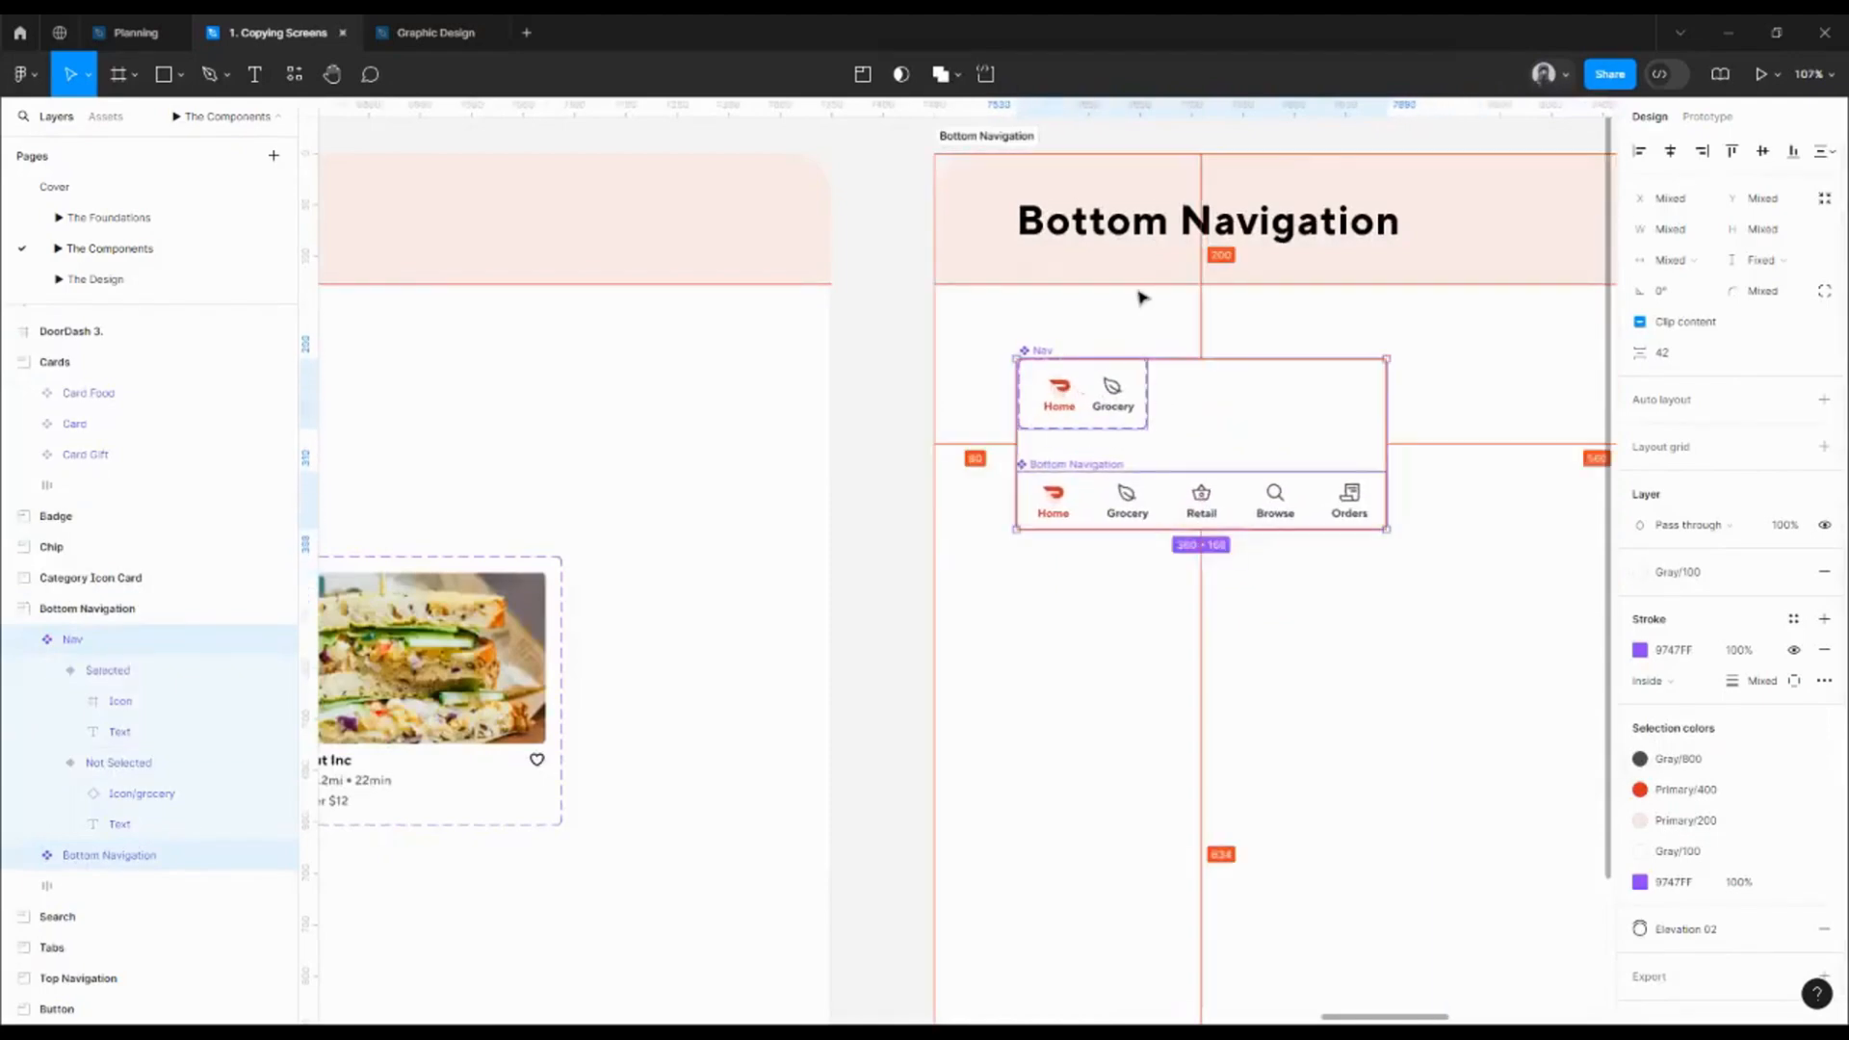
key("shift+Down")
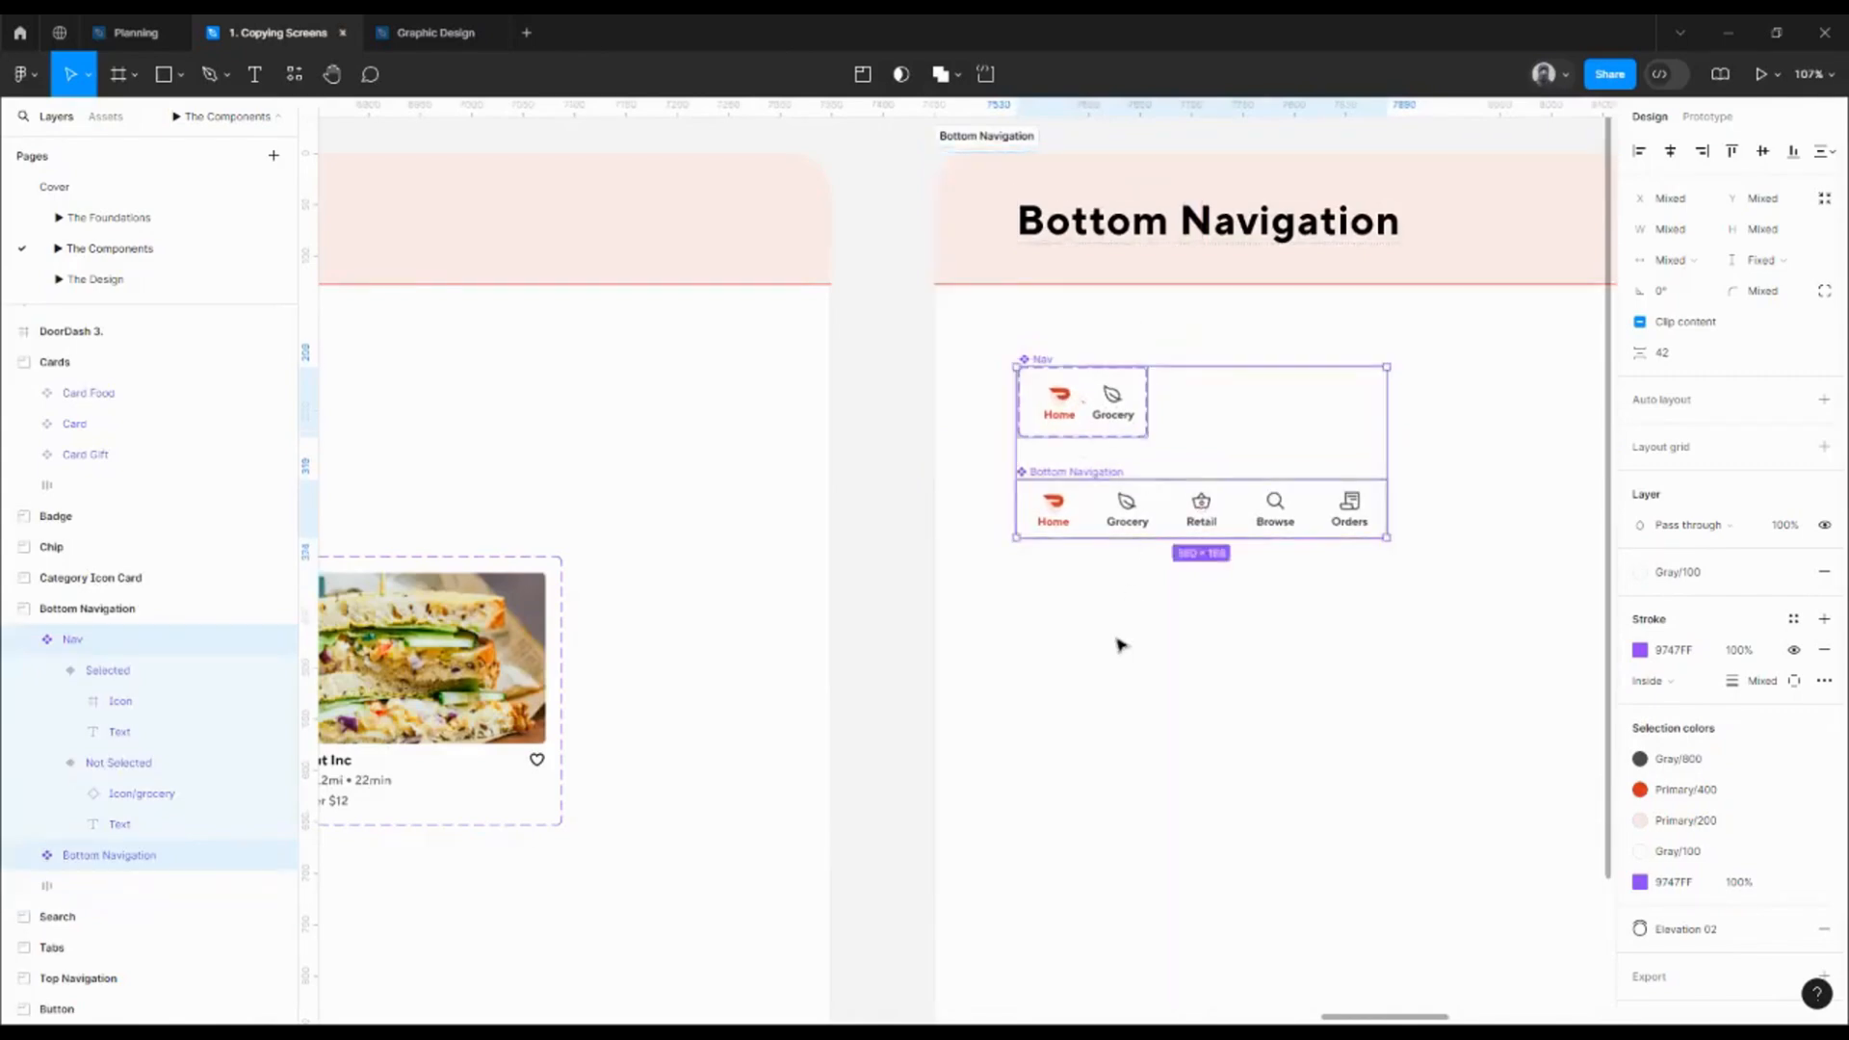
left_click(1124, 653)
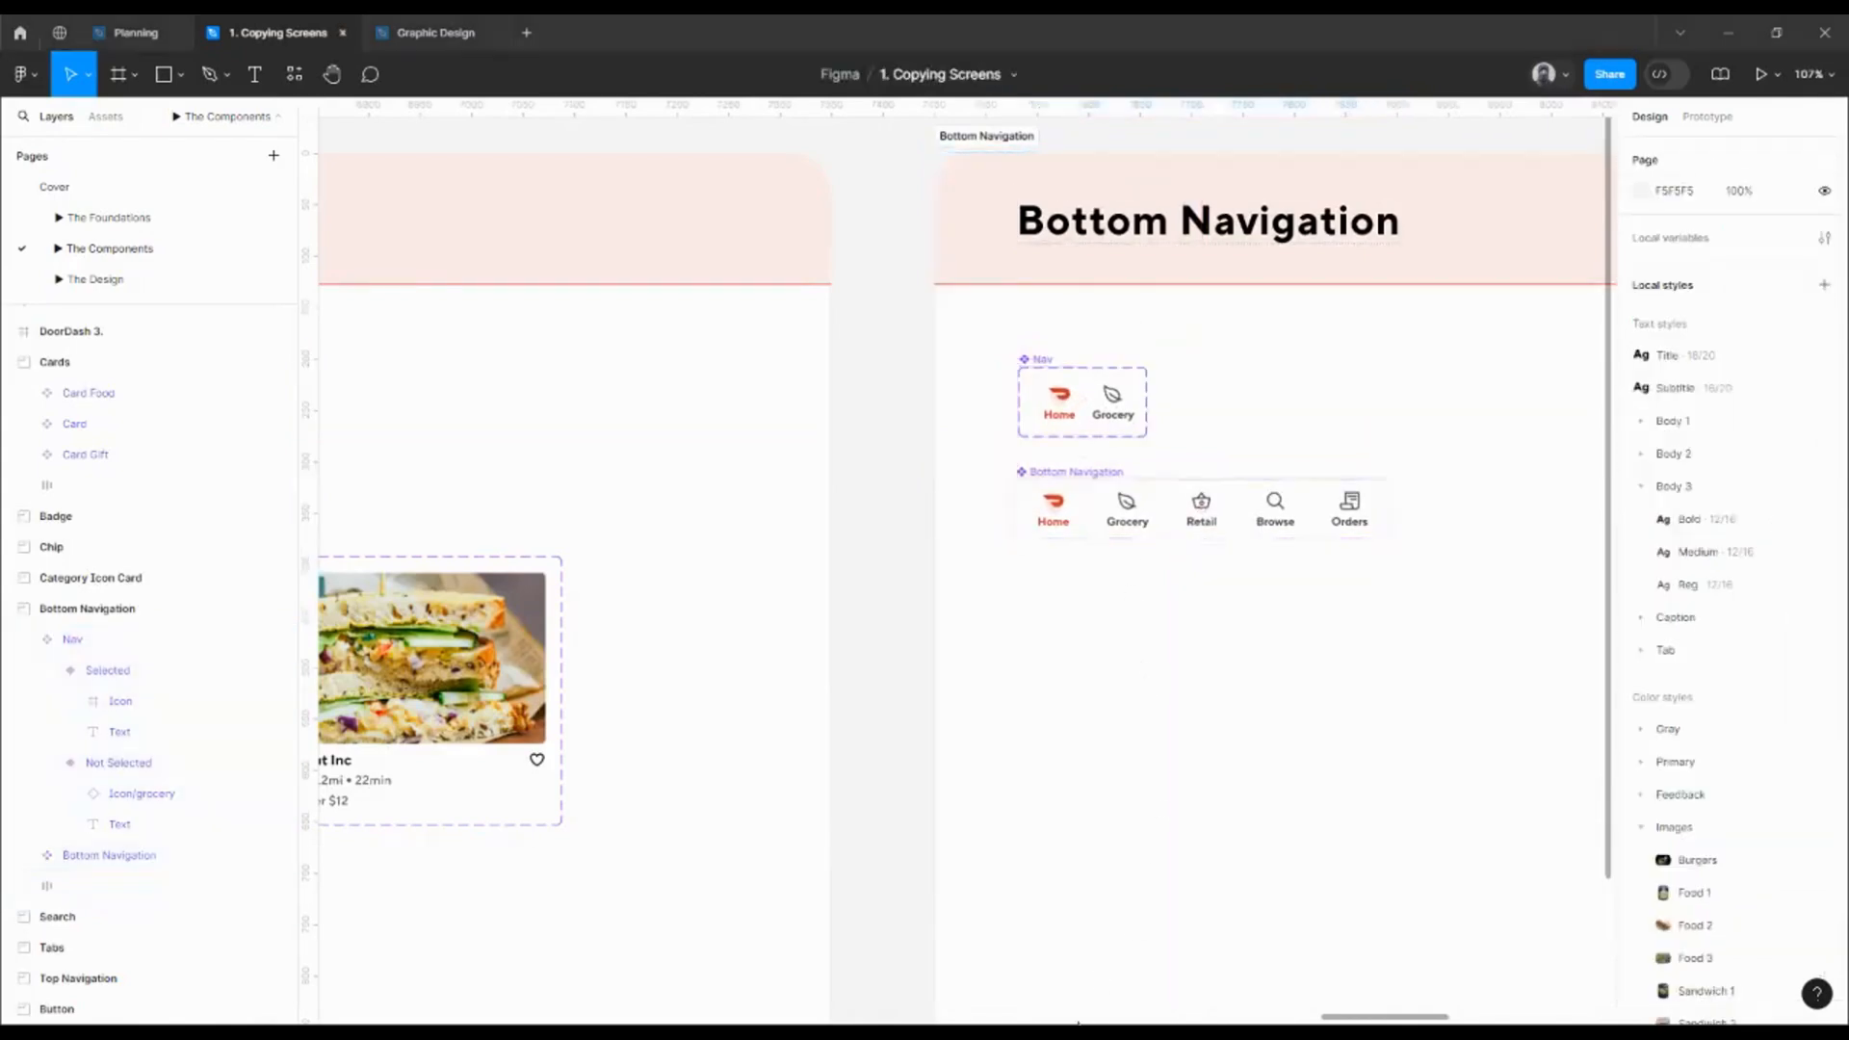